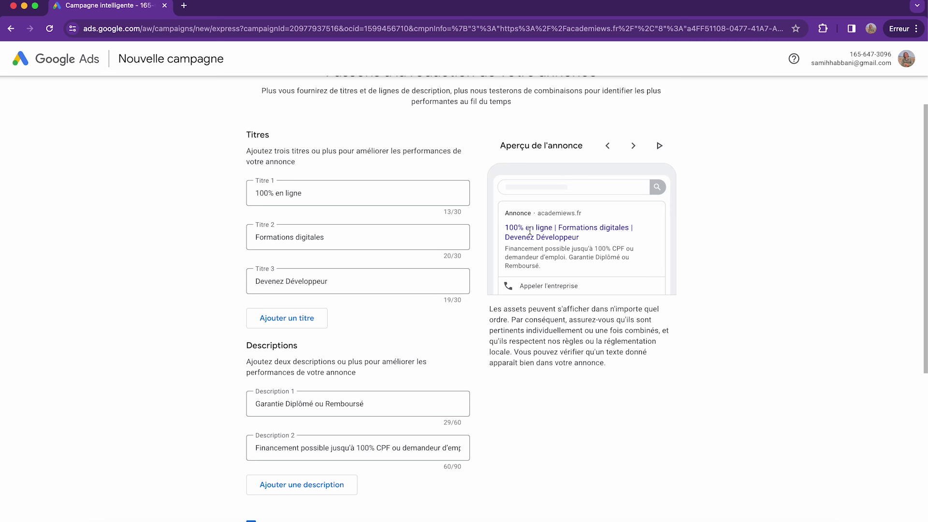
# Examine the site address and headline in the ad preview and compare them with the three title fields
pyautogui.moveTo(576, 235); pyautogui.dragTo(515, 231)
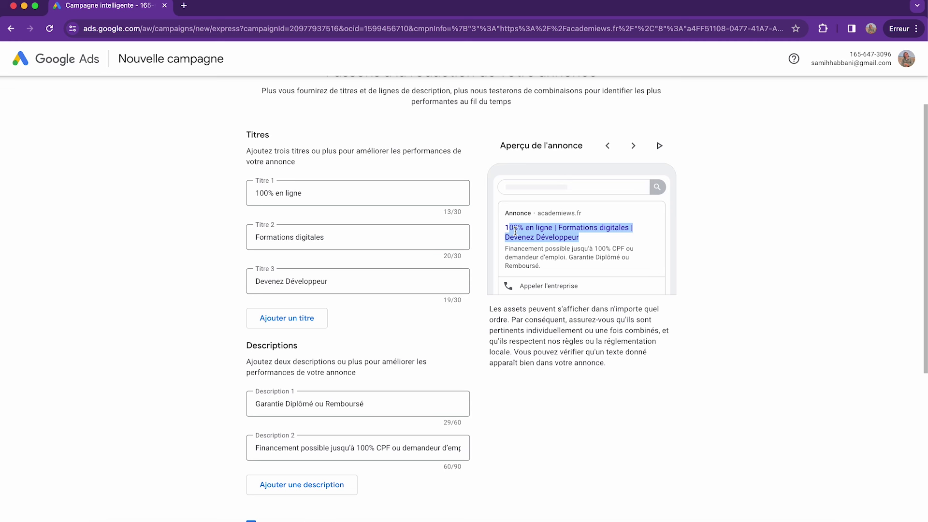
pyautogui.moveTo(583, 213); pyautogui.dragTo(539, 213)
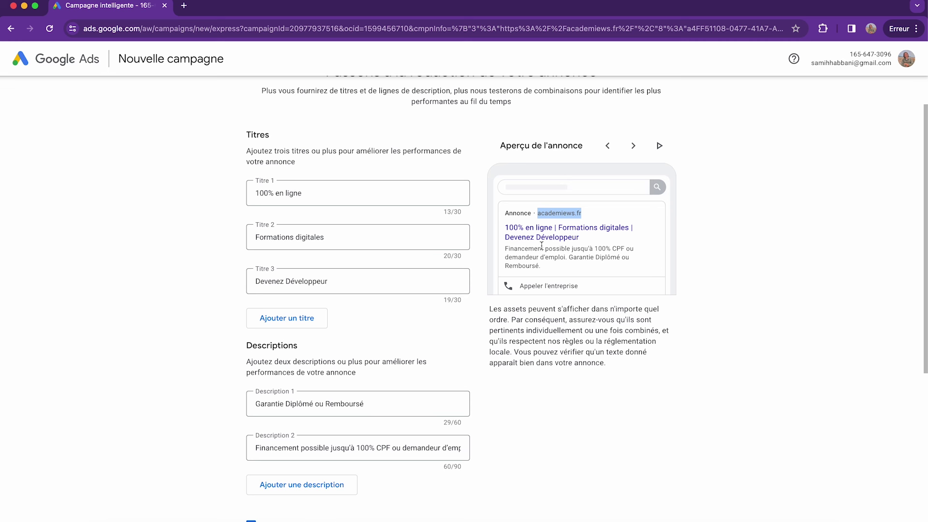
pyautogui.moveTo(579, 233); pyautogui.dragTo(496, 233)
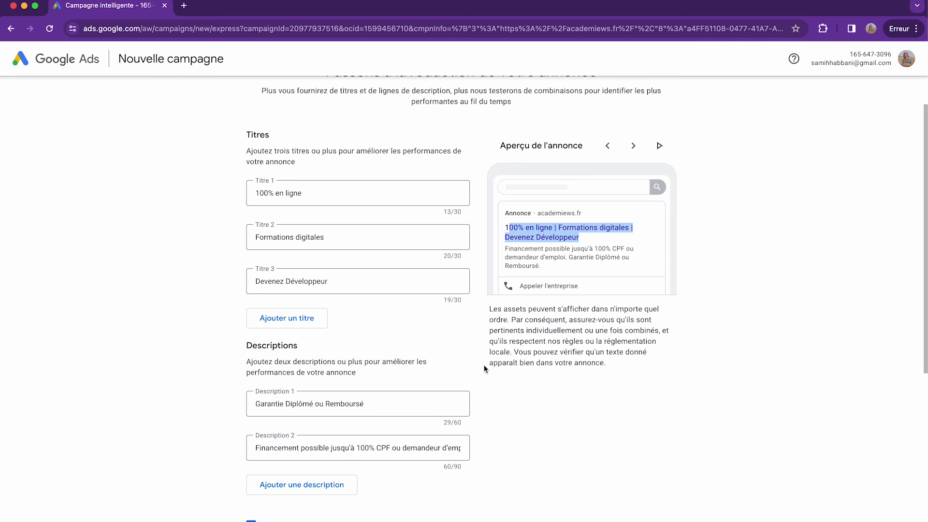
pyautogui.click(620, 231)
pyautogui.moveTo(599, 241); pyautogui.dragTo(505, 228)
pyautogui.scroll(2, 384, 234)
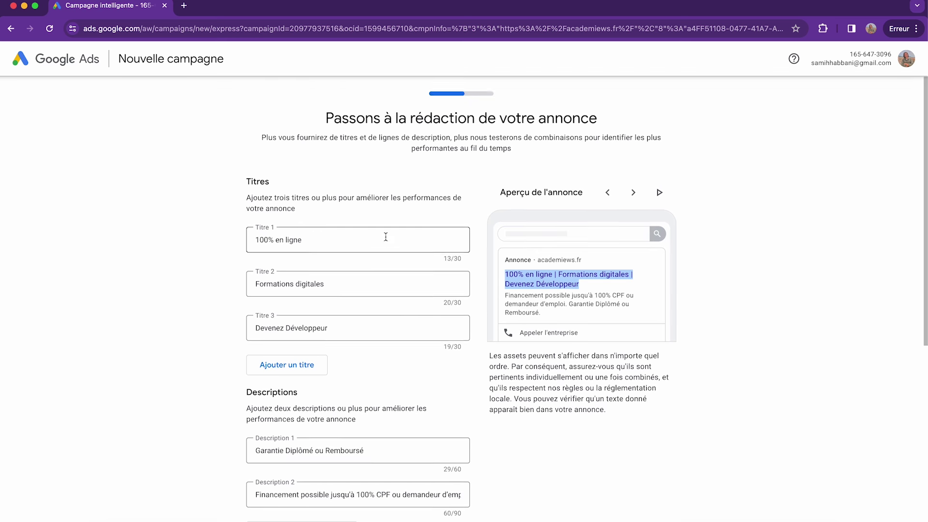
pyautogui.scroll(-1, 393, 240)
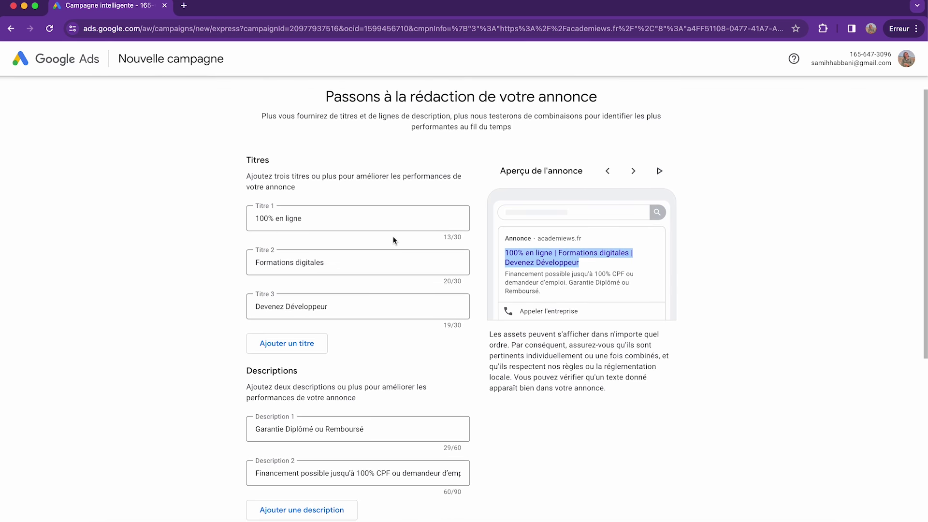
pyautogui.scroll(-2, 384, 234)
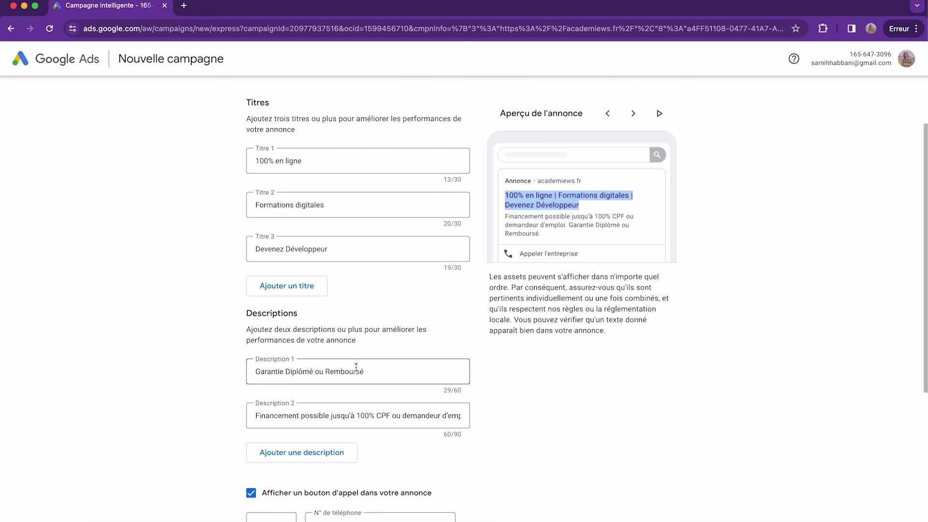
pyautogui.scroll(-2, 375, 382)
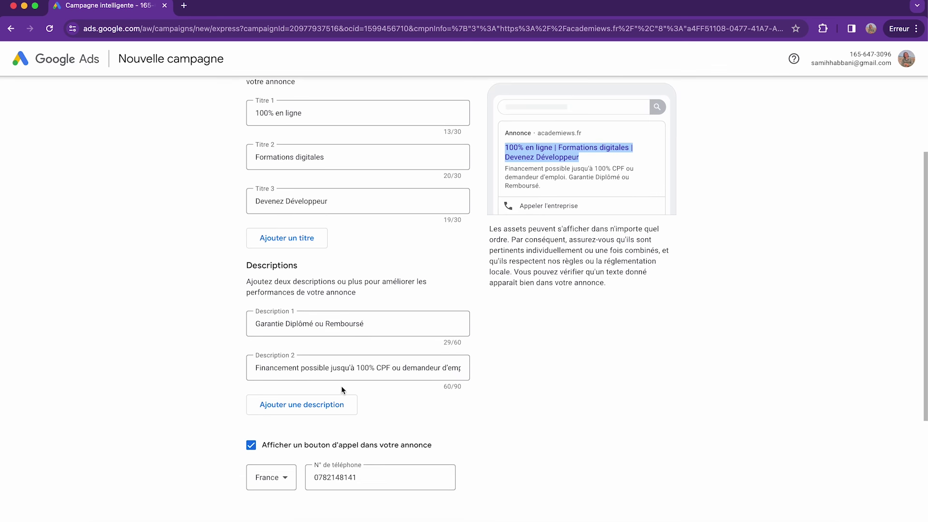
# Read both description fields in full and check them, along with the headline, against the ad preview
pyautogui.tripleClick(380, 324)
pyautogui.press('Escape')
pyautogui.click(209, 317)
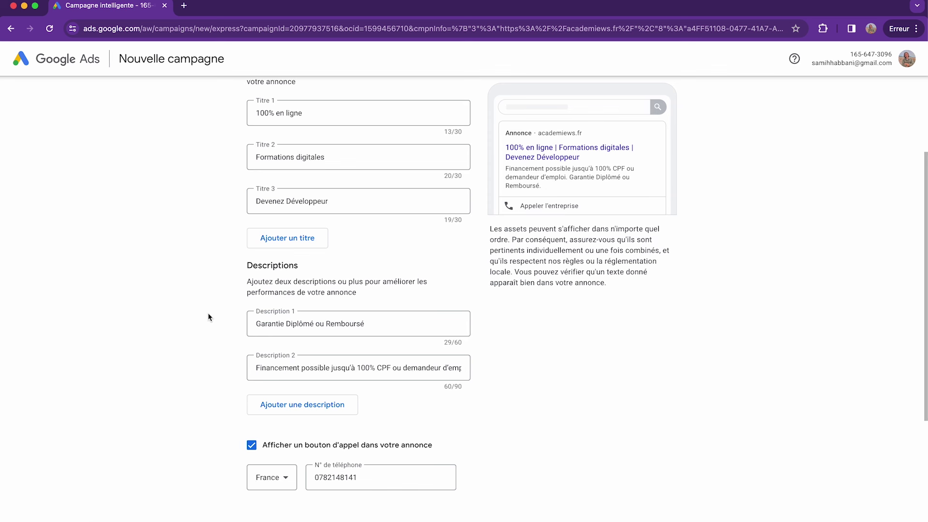
pyautogui.click(305, 366)
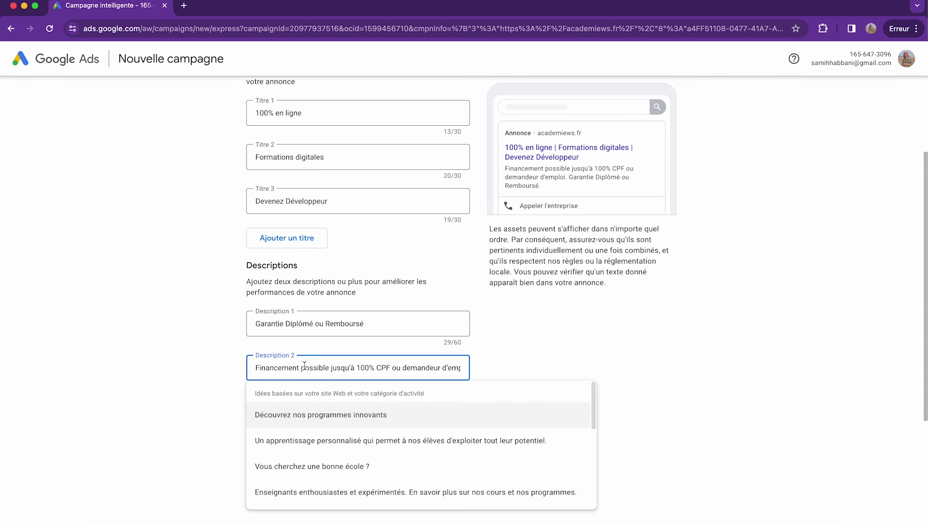
pyautogui.press('End')
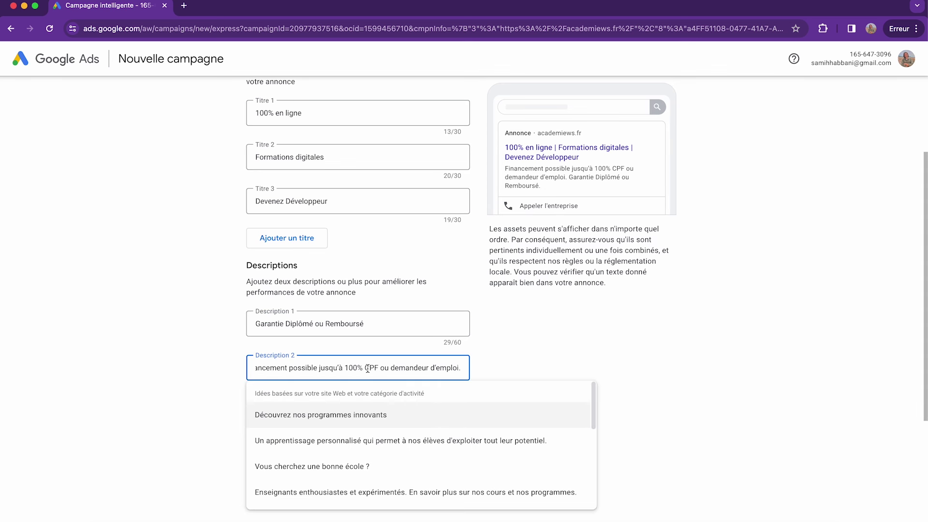
pyautogui.click(511, 351)
pyautogui.scroll(1, 485, 358)
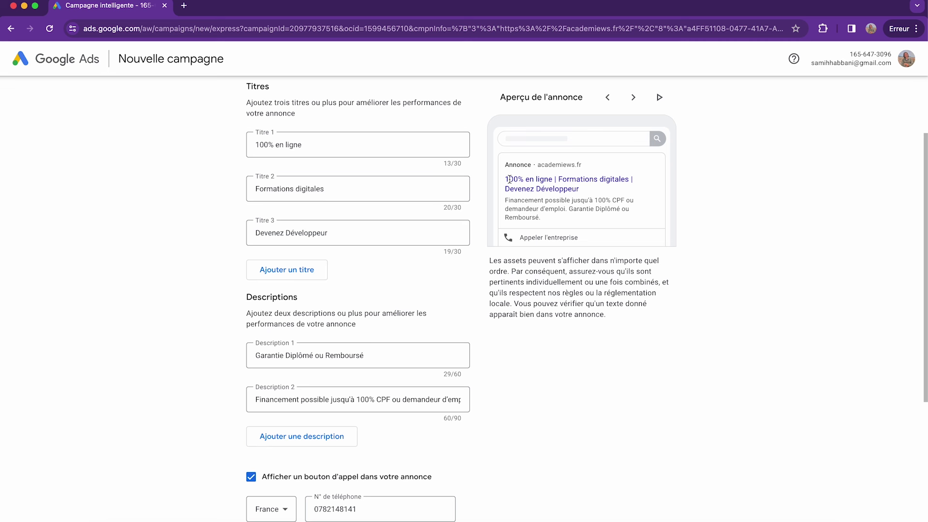
pyautogui.moveTo(507, 179)
pyautogui.mouseDown()
pyautogui.moveTo(552, 180)
pyautogui.moveTo(505, 189)
pyautogui.mouseUp()
pyautogui.click(587, 186)
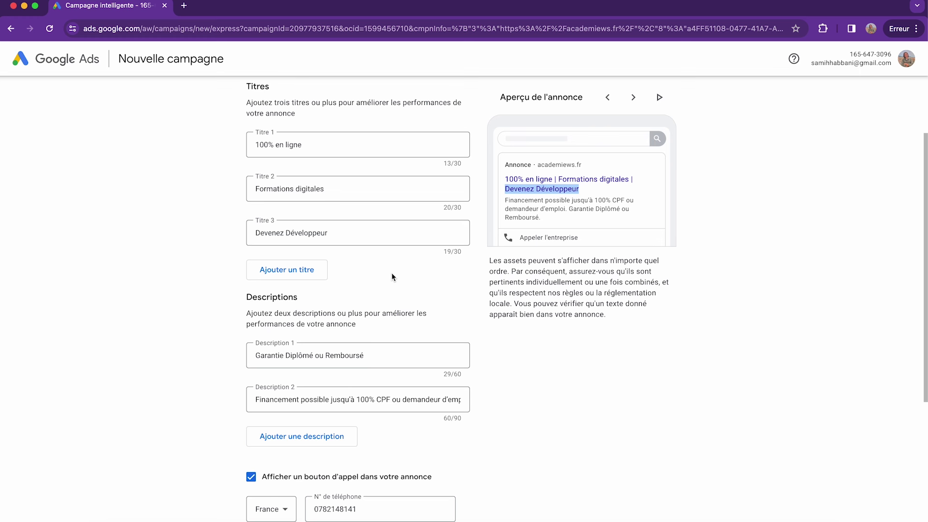
pyautogui.scroll(1, 544, 205)
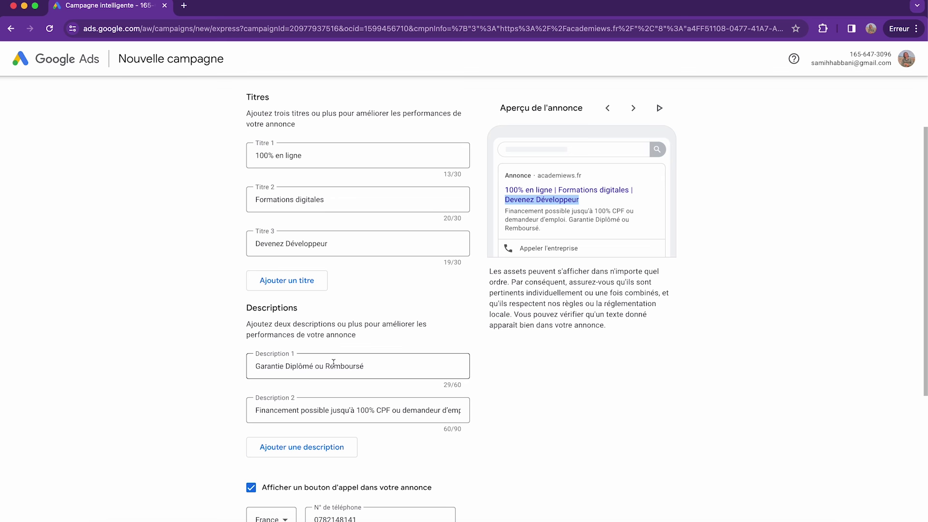
pyautogui.scroll(-5, 390, 383)
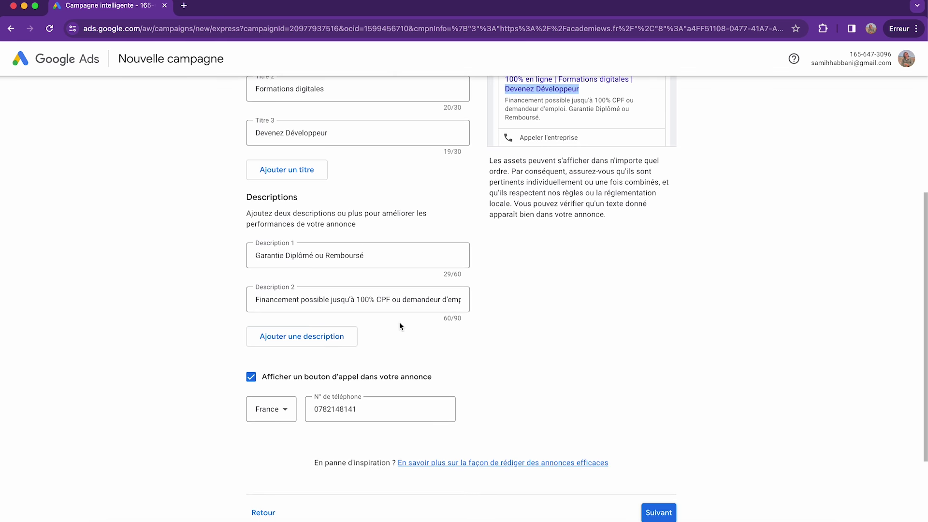
pyautogui.scroll(8, 400, 326)
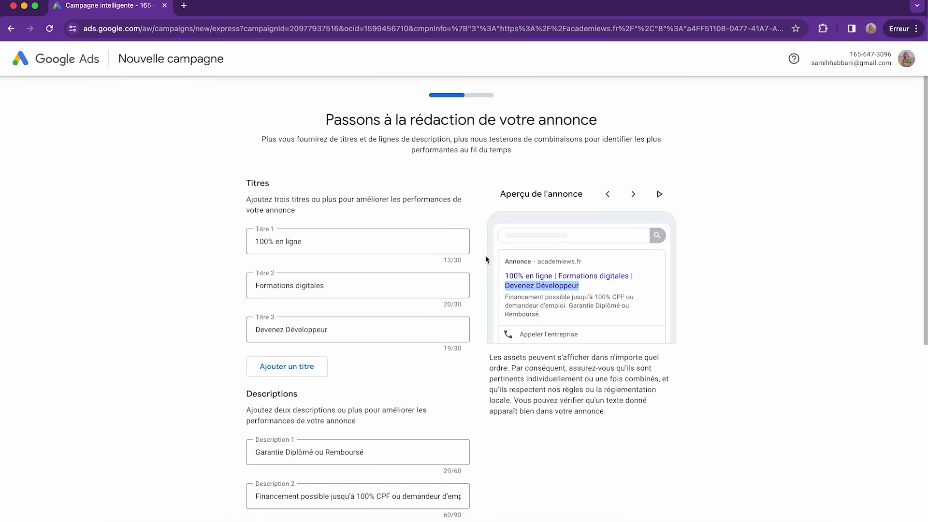
# Browse other title combinations in the ad preview and examine the headline and the "Appeler l'entreprise" line
pyautogui.click(633, 195)
pyautogui.click(633, 196)
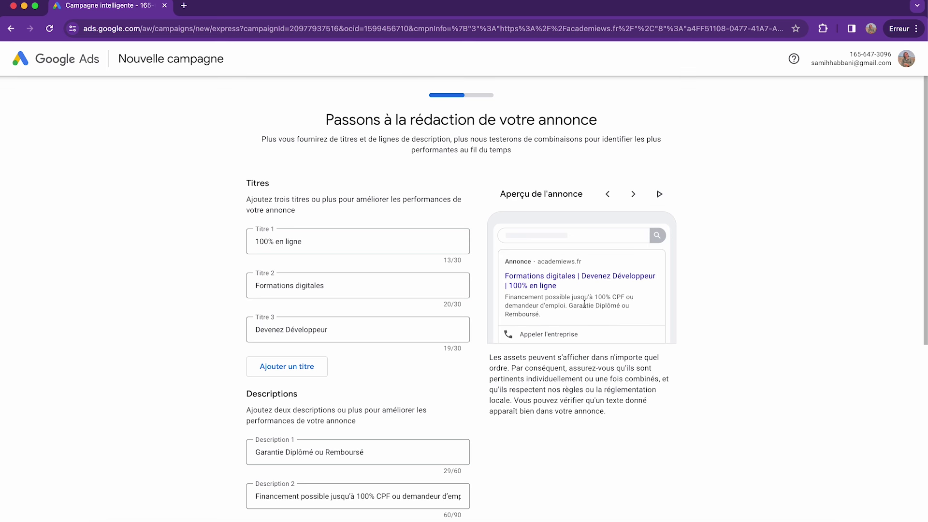
pyautogui.scroll(-1, 581, 321)
pyautogui.scroll(-1, 586, 293)
pyautogui.moveTo(579, 276); pyautogui.dragTo(502, 278)
pyautogui.scroll(-1, 549, 296)
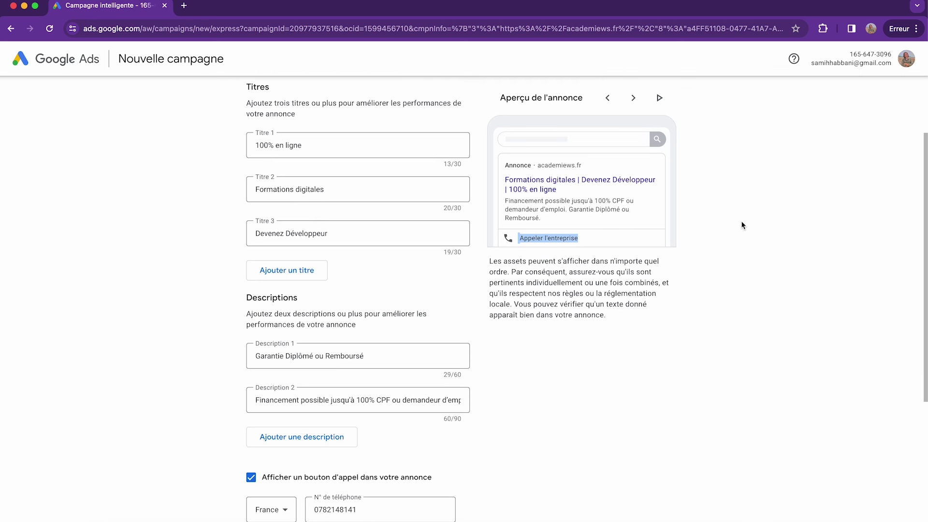
pyautogui.scroll(1, 715, 236)
pyautogui.moveTo(585, 275); pyautogui.dragTo(529, 273)
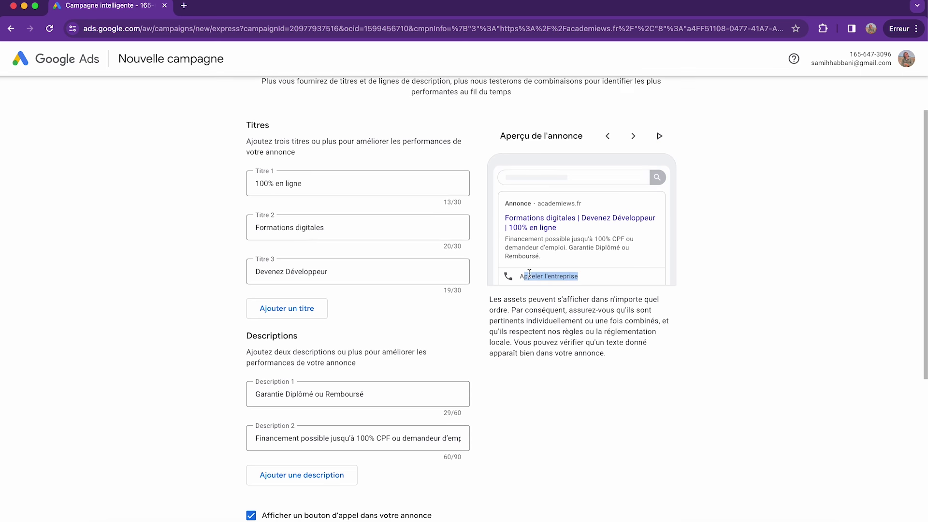
pyautogui.click(672, 251)
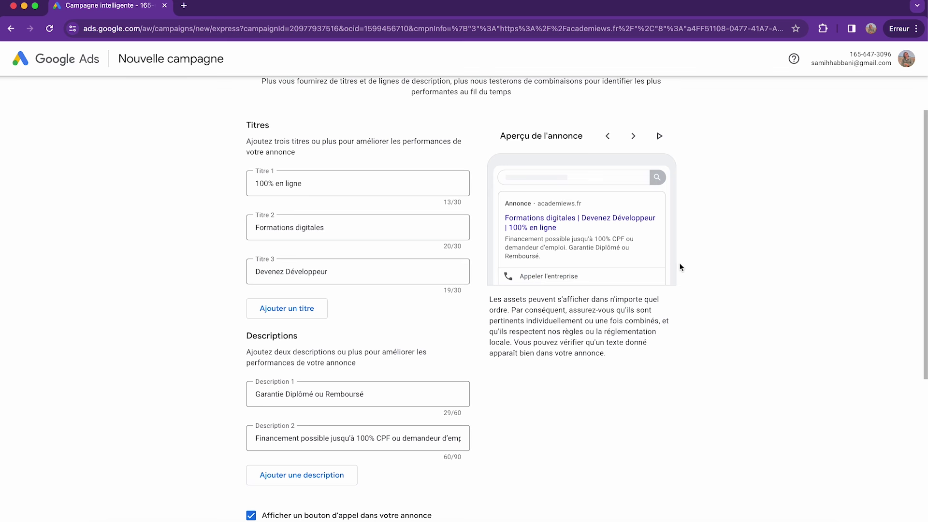
# Continue to the images page and import "Académie WS - Bienvenue.png" from the Téléchargements folder as an ad image
pyautogui.scroll(-5, 700, 326)
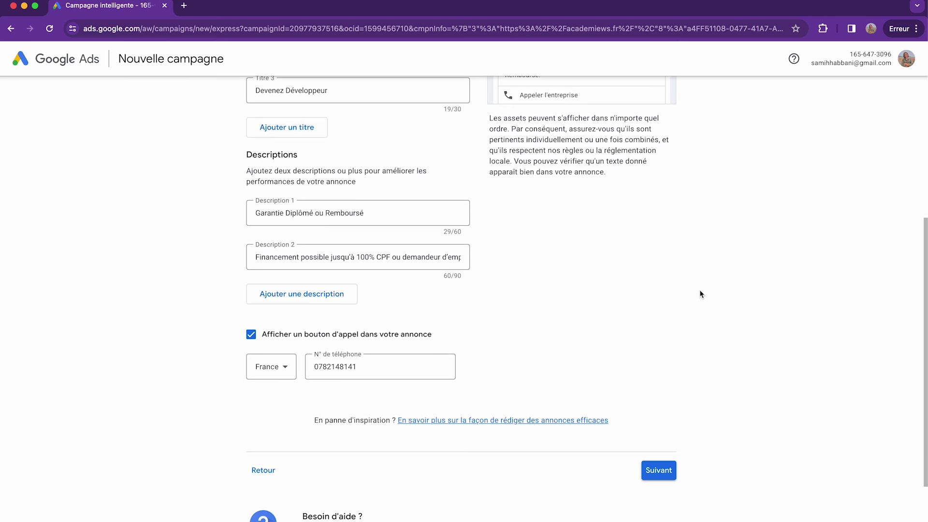
pyautogui.click(668, 401)
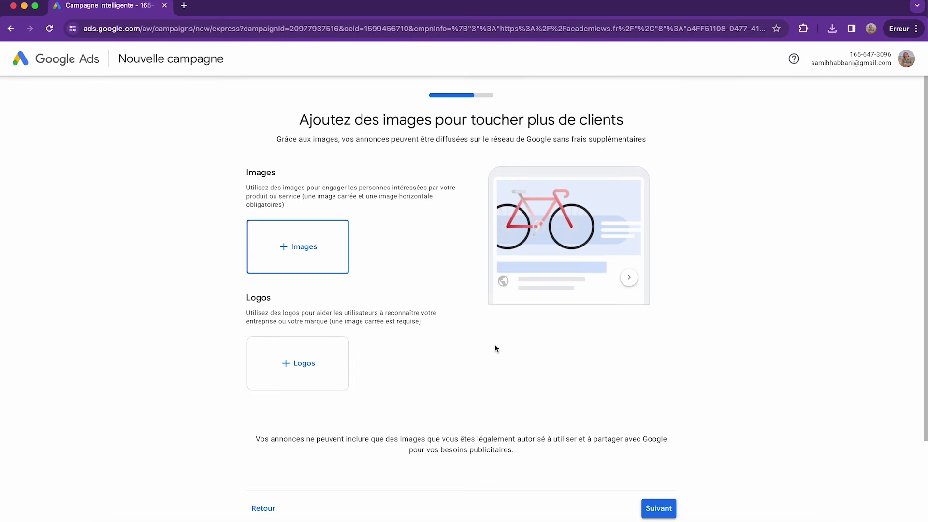
pyautogui.click(305, 272)
pyautogui.click(535, 301)
pyautogui.click(392, 200)
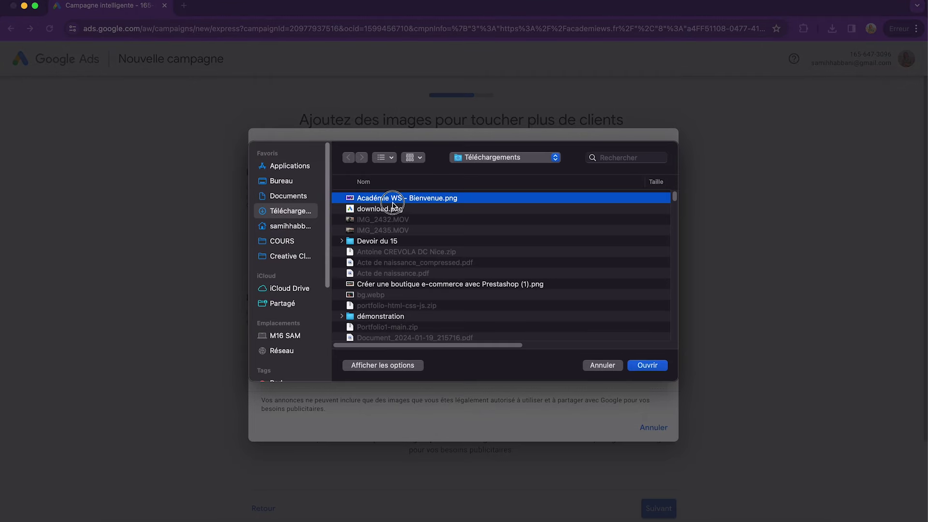
pyautogui.doubleClick(393, 204)
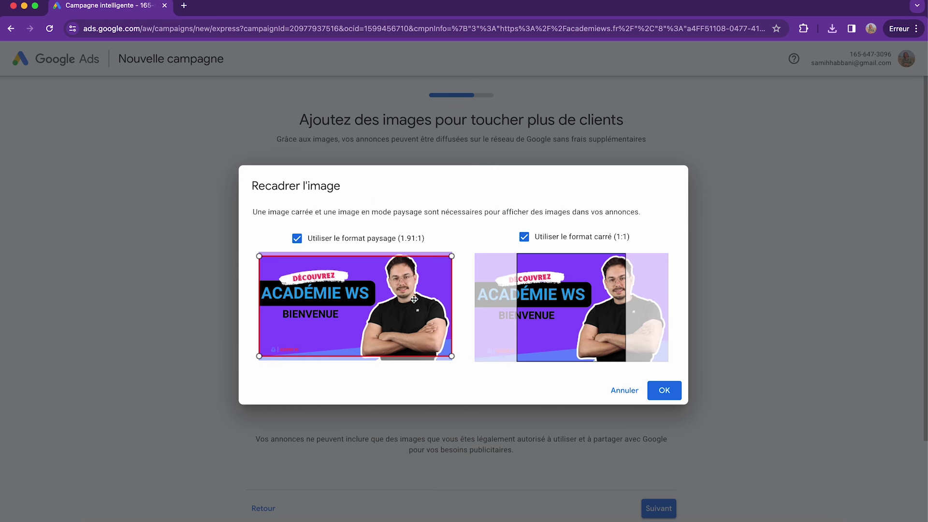
# Move the landscape crop up to the image's upper edge, exclude the square format, and add the image to the ad
pyautogui.moveTo(409, 296); pyautogui.dragTo(409, 293)
pyautogui.moveTo(588, 292); pyautogui.dragTo(566, 293)
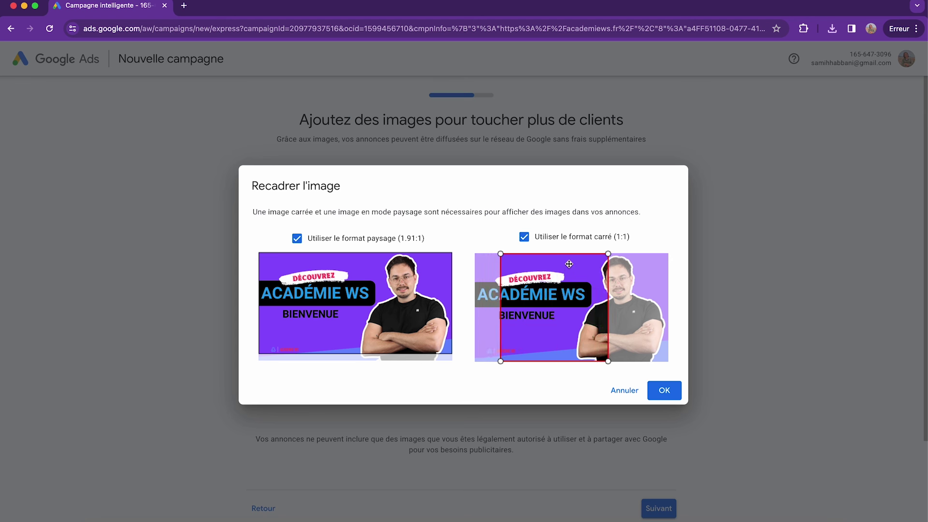
pyautogui.click(525, 238)
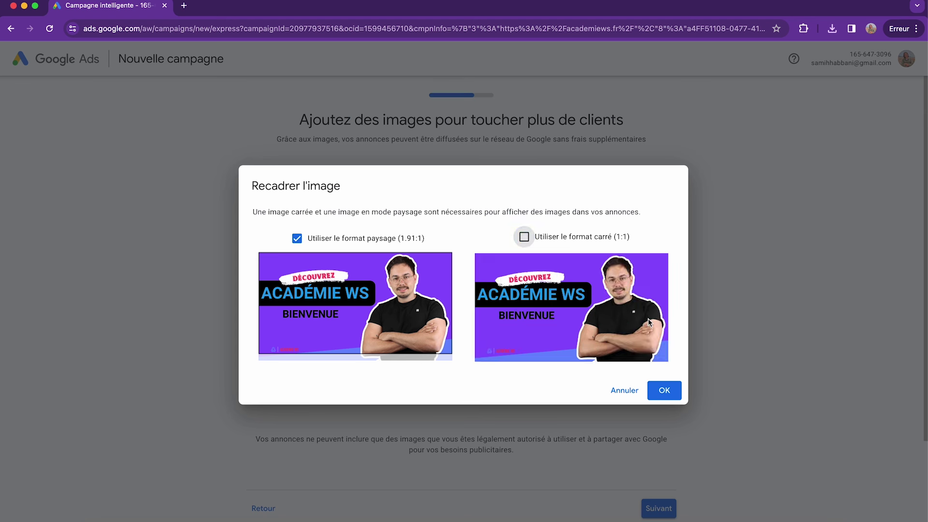
pyautogui.click(664, 390)
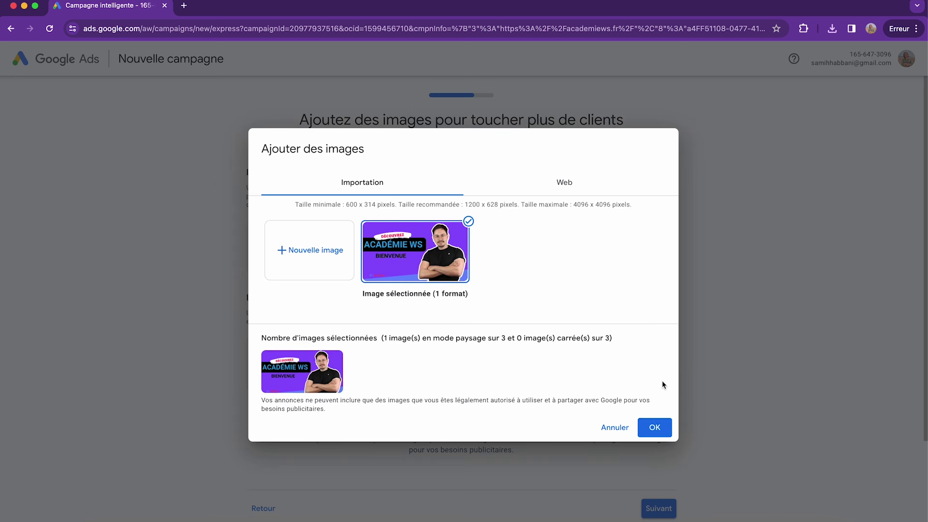
pyautogui.click(655, 428)
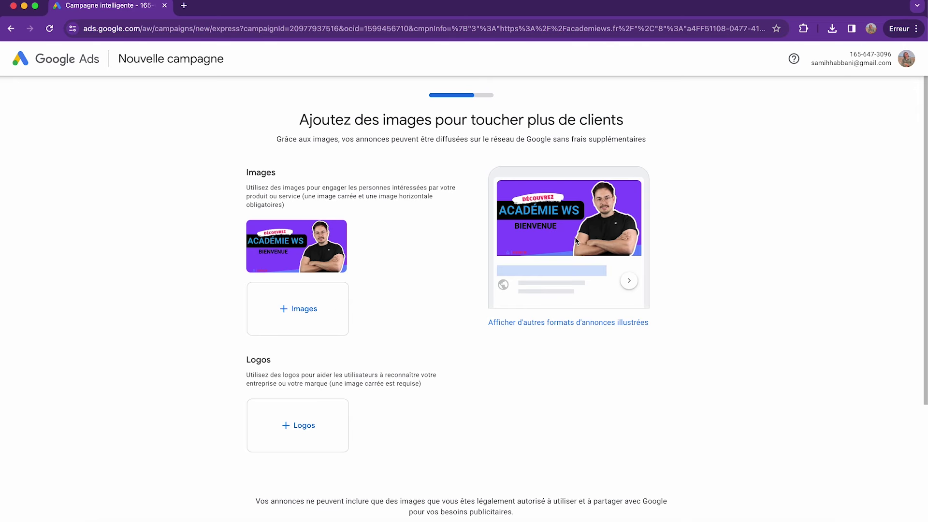
# Start adding a logo and check the website and social account image sources before returning to file import
pyautogui.scroll(-2, 446, 253)
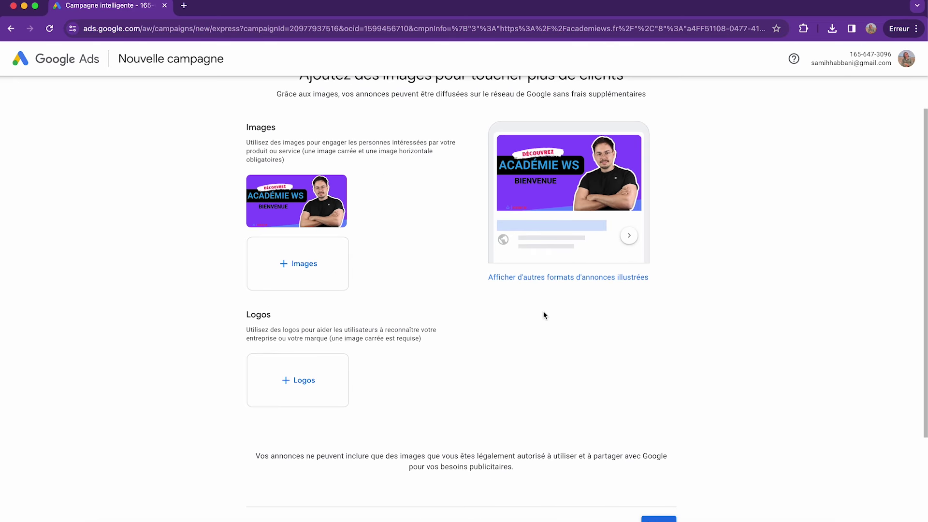
pyautogui.click(300, 379)
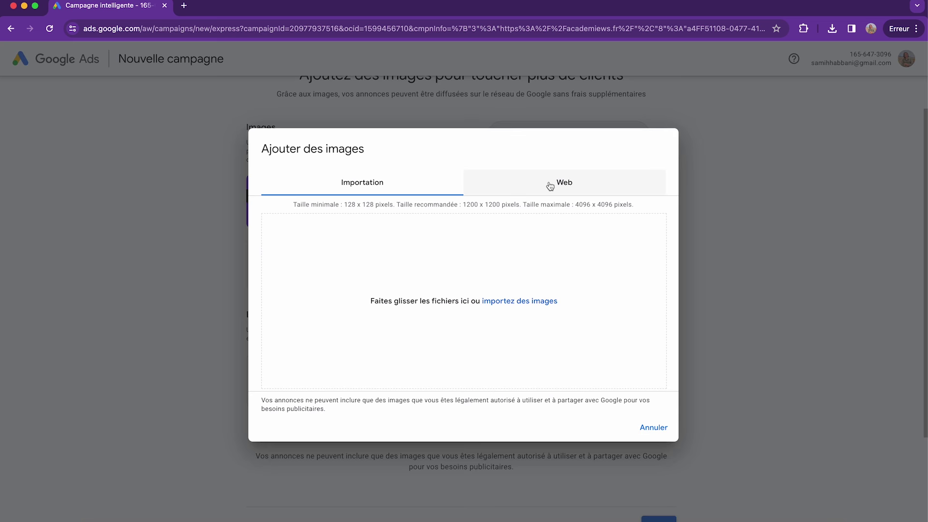
pyautogui.click(550, 186)
pyautogui.scroll(-1, 432, 313)
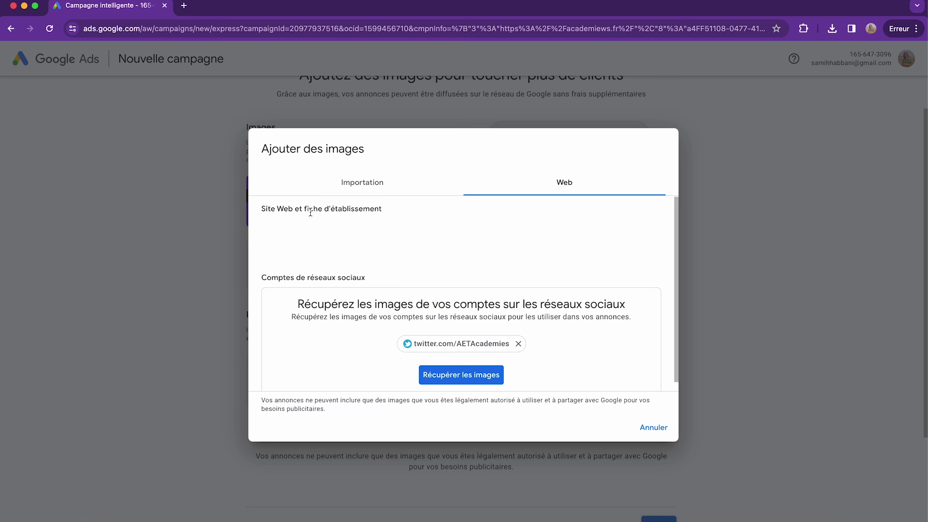
pyautogui.scroll(-1, 388, 287)
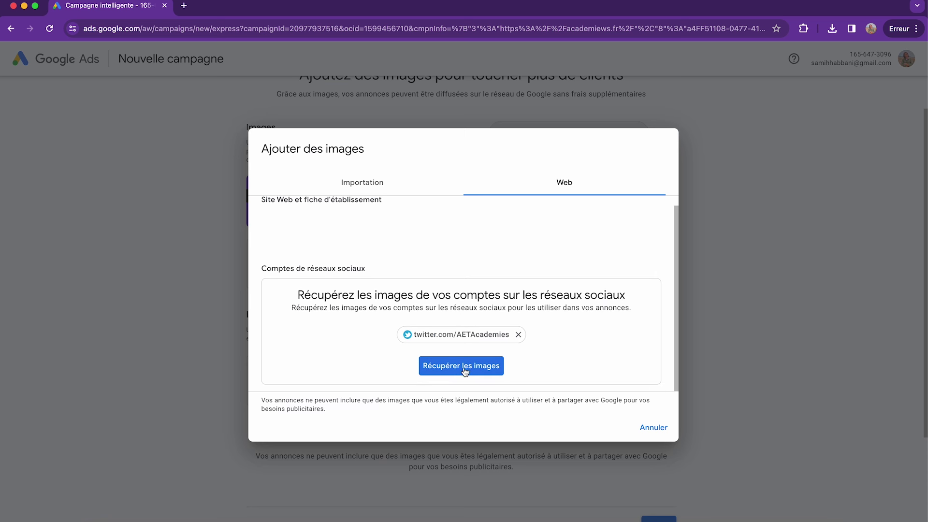
pyautogui.click(380, 192)
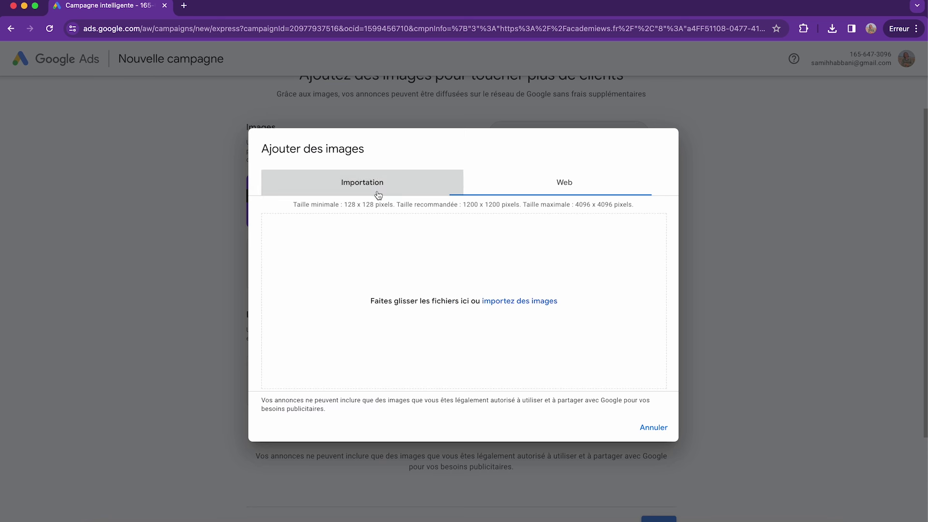
pyautogui.click(539, 179)
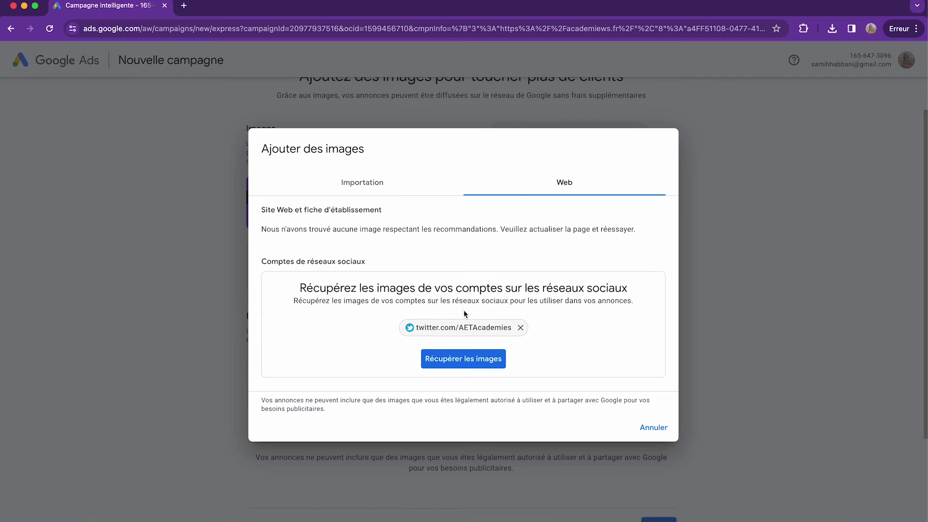
pyautogui.click(381, 183)
# In Finder, enlarge the Téléchargements window and search the Mac for "logo"
pyautogui.click(347, 376)
pyautogui.doubleClick(775, 48)
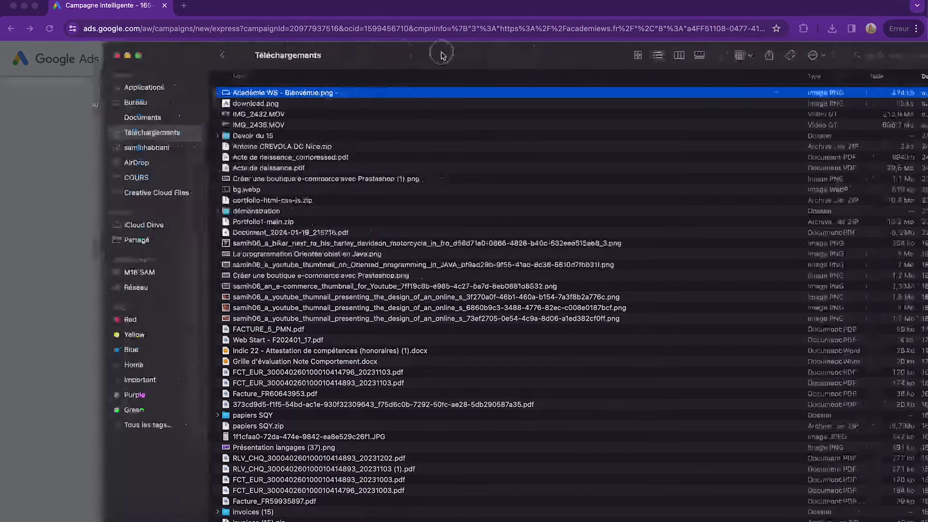
pyautogui.click(847, 54)
pyautogui.write('logo')
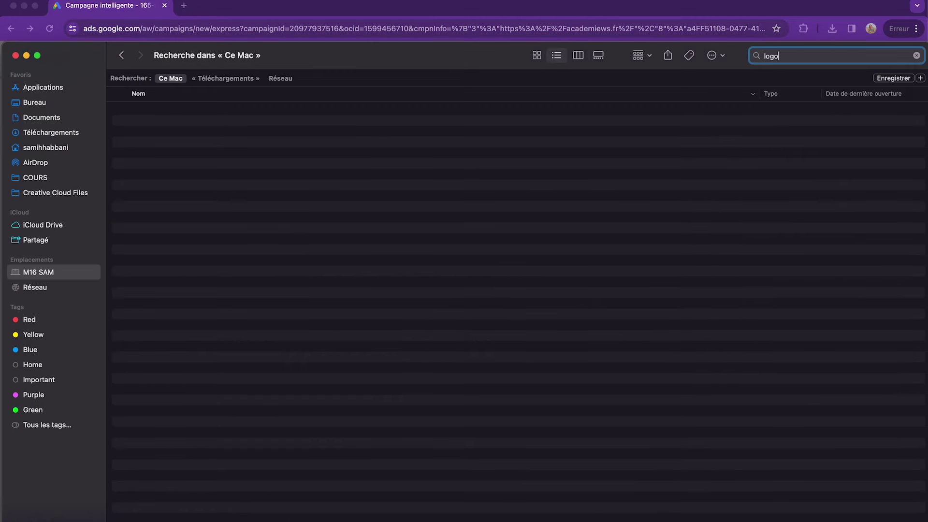
# Run the Finder search for "logo" and preview the "logo vecteur AWS-02 (1).png" file listed just before "Logo central.png"
pyautogui.press('Return')
pyautogui.click(173, 324)
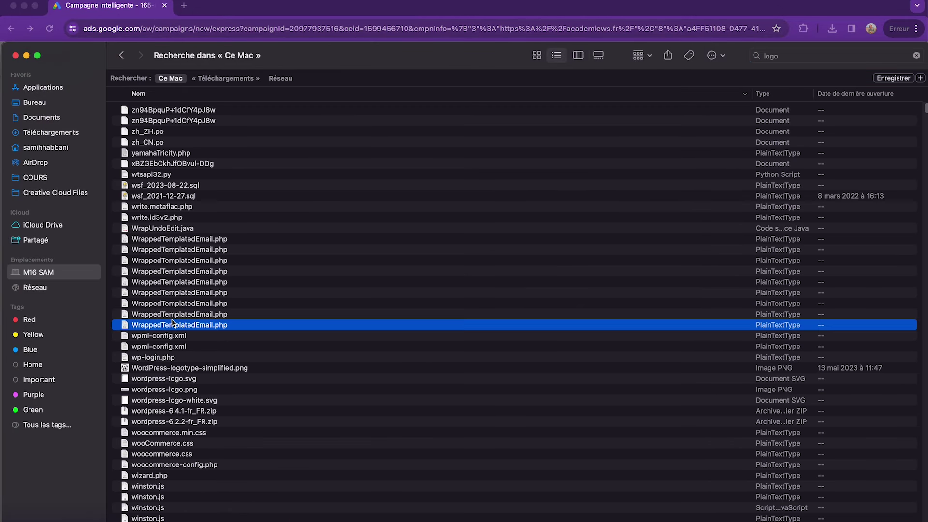
pyautogui.write('logo')
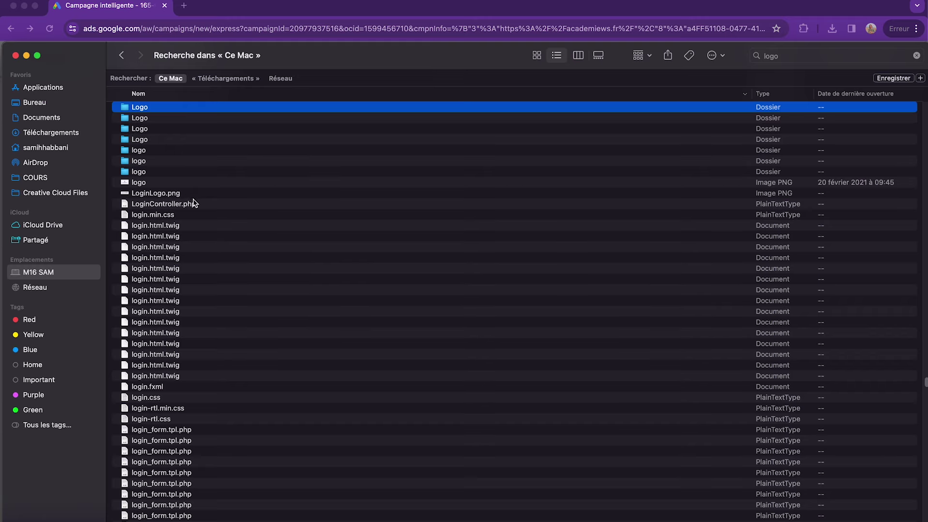
pyautogui.scroll(2, 170, 179)
pyautogui.click(170, 160)
pyautogui.press('space')
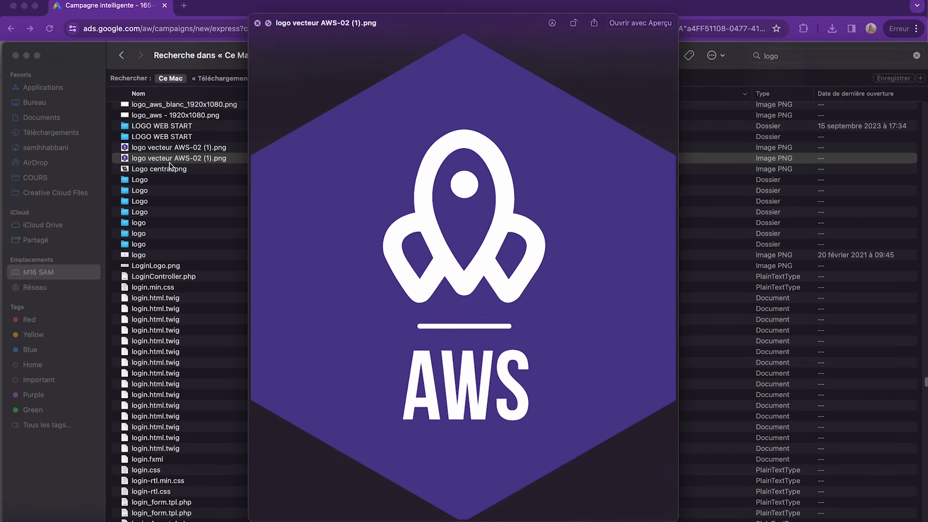
# Close the preview and rename the selected logo file as "Logo AWS.png"
pyautogui.press('space')
pyautogui.press('Return')
pyautogui.write('Logo ')
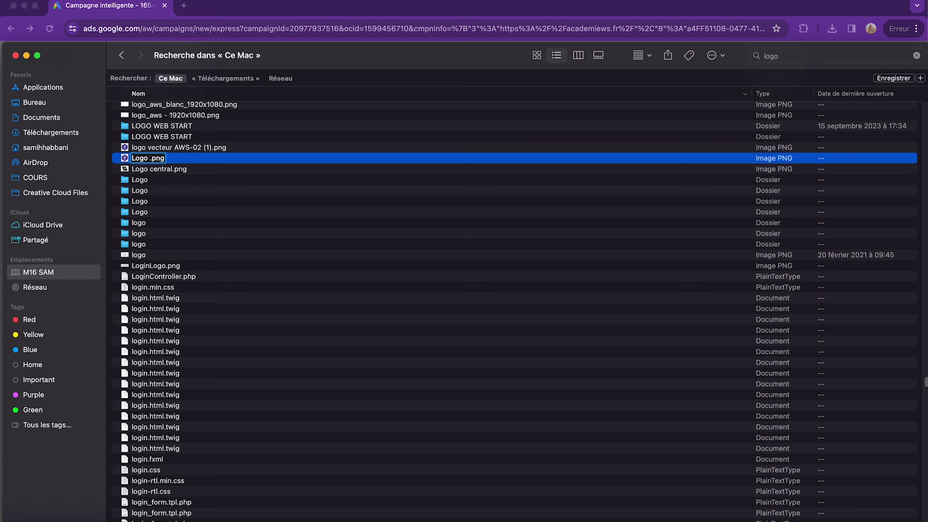
pyautogui.write('AWS')
pyautogui.press('Return')
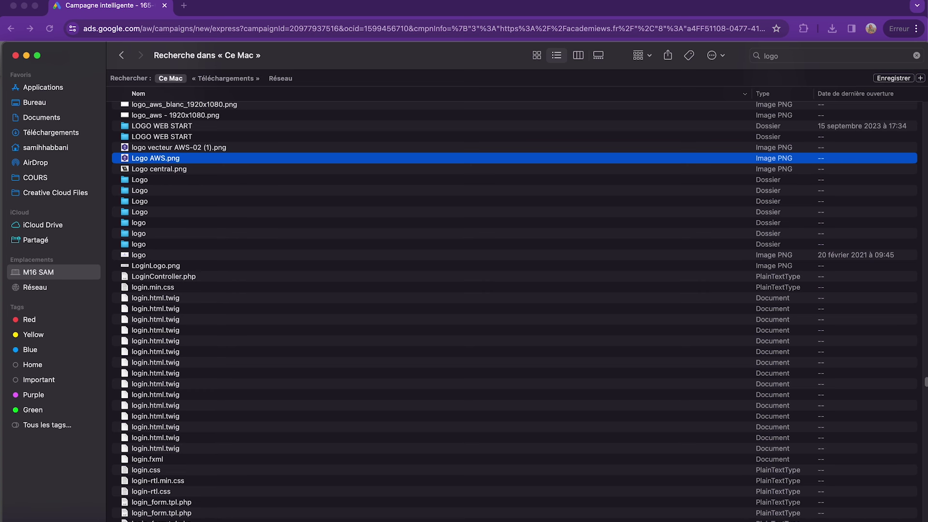
# Move only "Logo AWS.png" into the Téléchargements folder and close the Finder window
pyautogui.keyDown('shift'); pyautogui.click(160, 169); pyautogui.keyUp('shift')
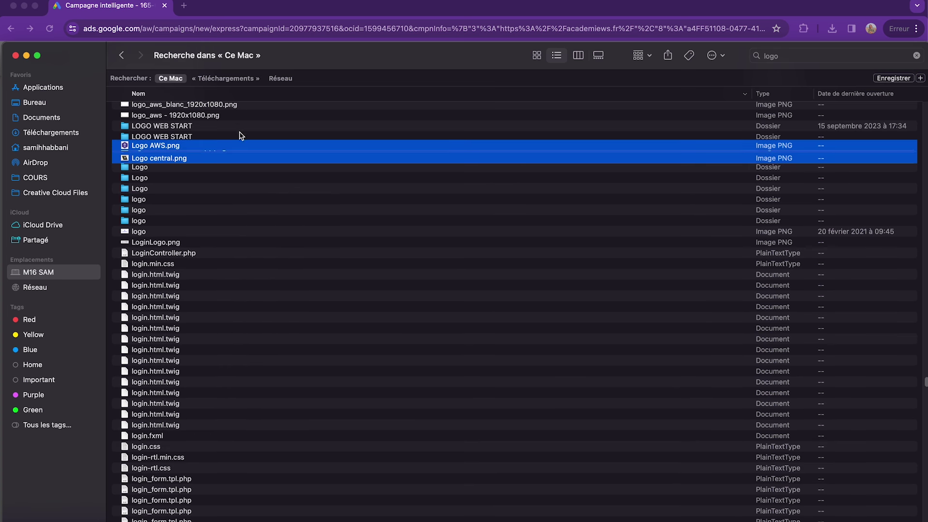
pyautogui.click(157, 168)
pyautogui.moveTo(152, 146); pyautogui.dragTo(60, 134)
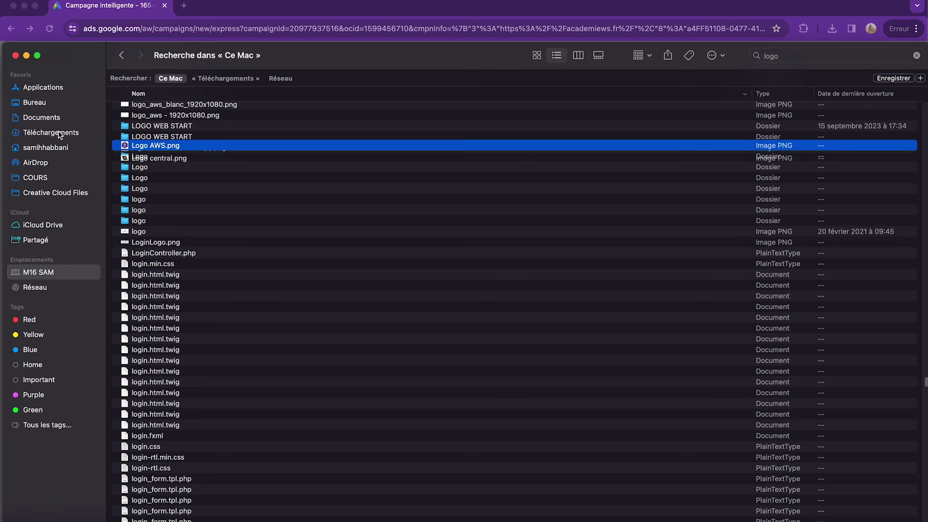
pyautogui.click(15, 55)
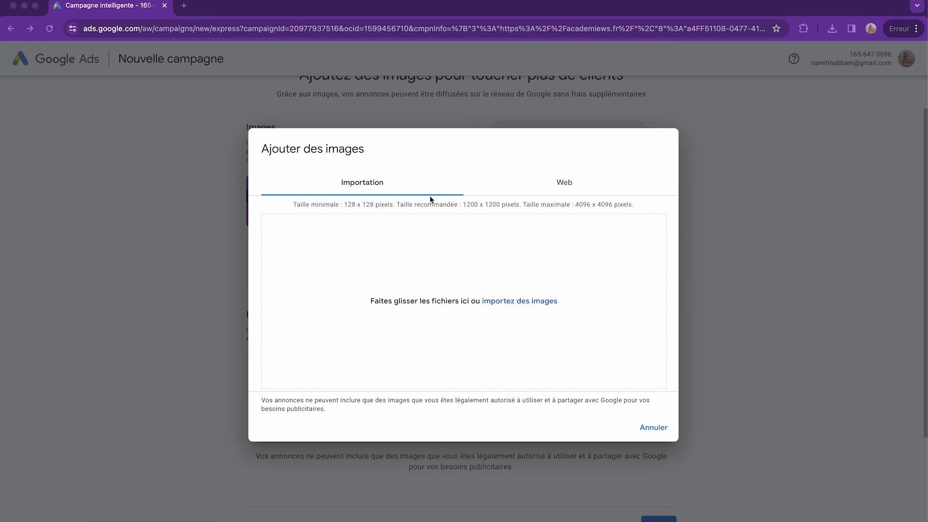
# Import "Logo AWS.png" from Téléchargements as the ad logo with the proposed 1:1 crop, and continue to the next campaign page
pyautogui.click(524, 301)
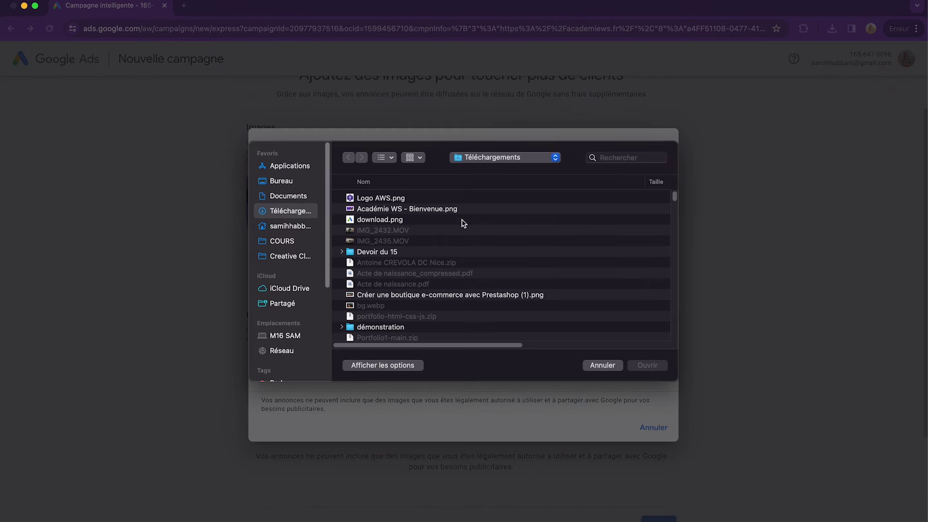
pyautogui.doubleClick(368, 198)
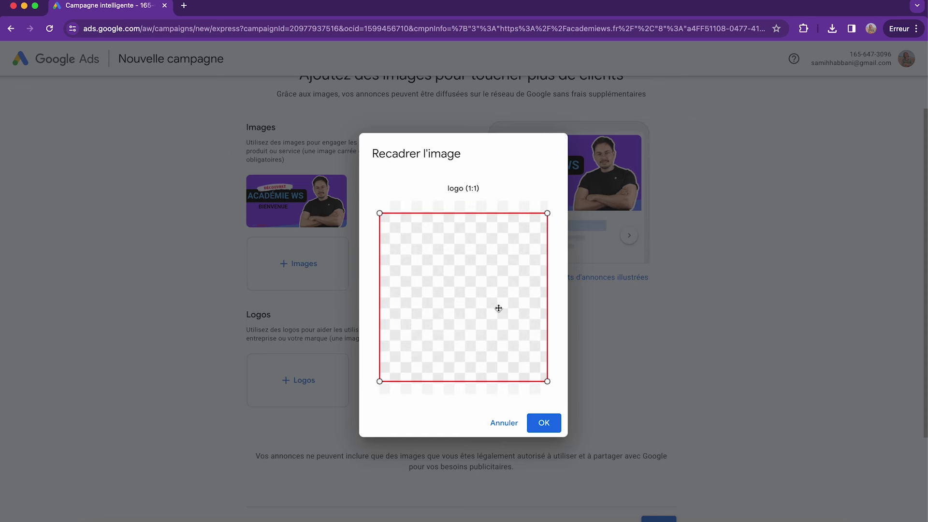
pyautogui.click(544, 423)
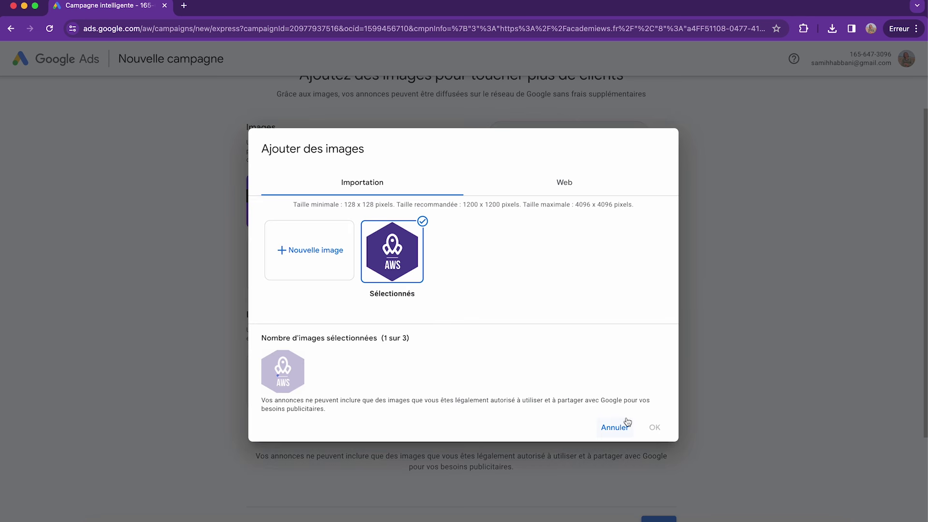
pyautogui.click(658, 427)
pyautogui.scroll(-2, 663, 425)
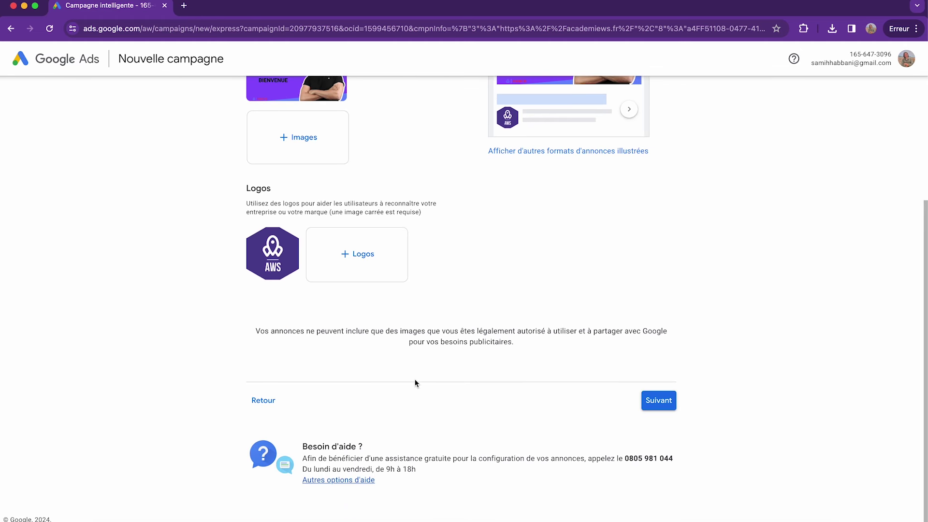
pyautogui.click(648, 405)
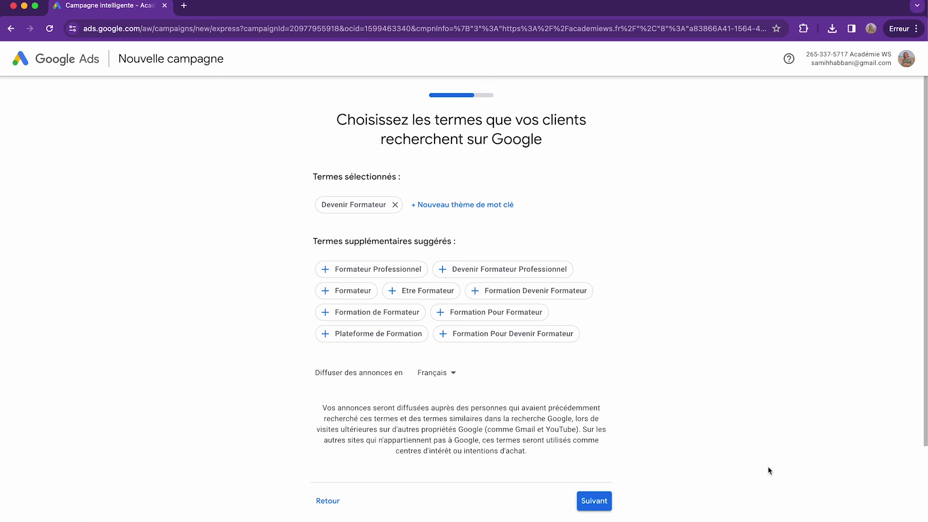
# Remove the "Devenir Formateur" keyword theme and add "Formations digitales" in its place
pyautogui.click(395, 205)
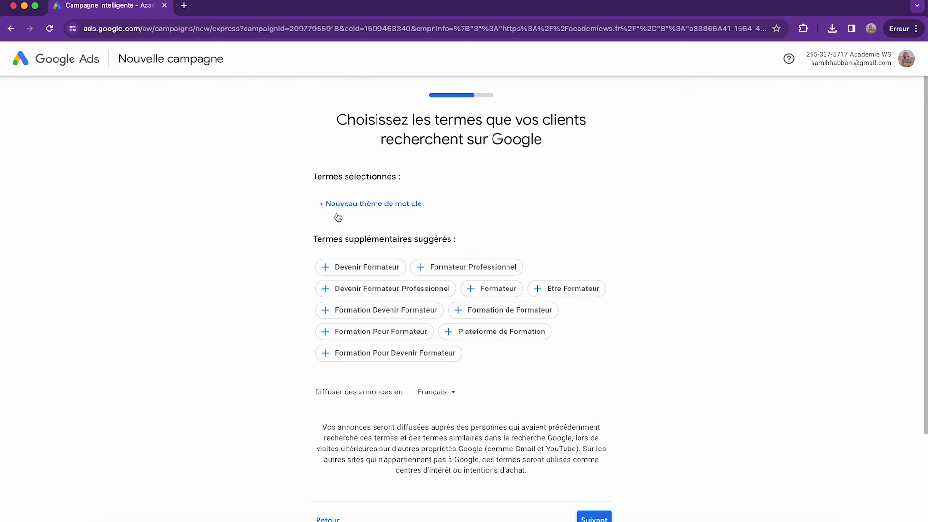
pyautogui.click(355, 204)
pyautogui.write('Fo')
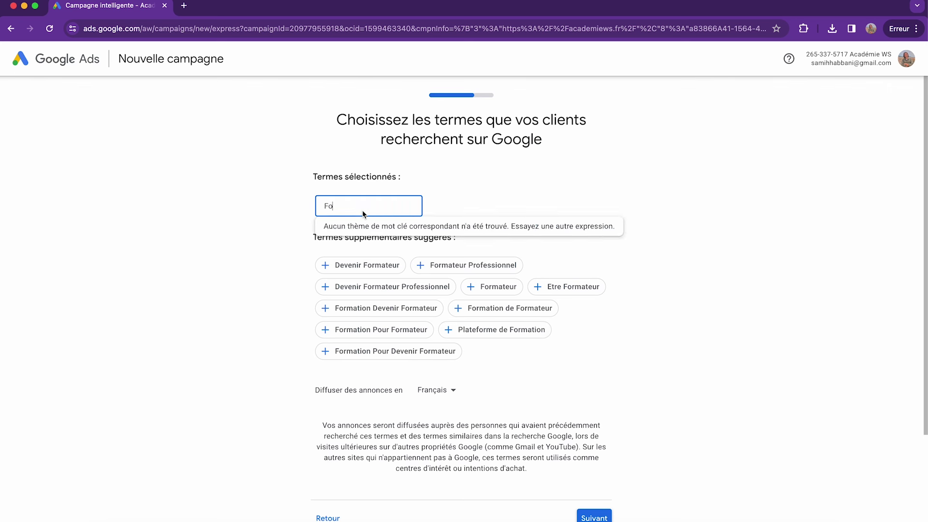
pyautogui.write('rmation digitales')
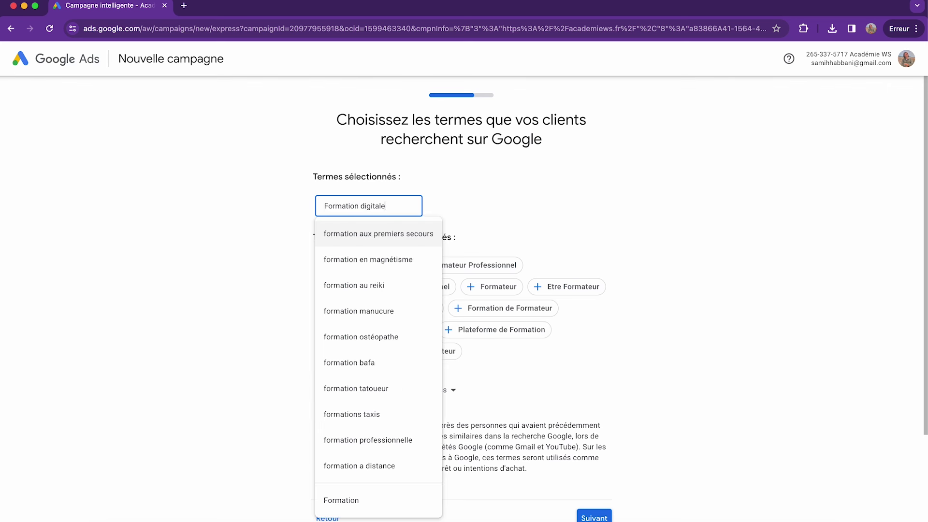
pyautogui.click(357, 206)
pyautogui.write('s')
pyautogui.press('Return')
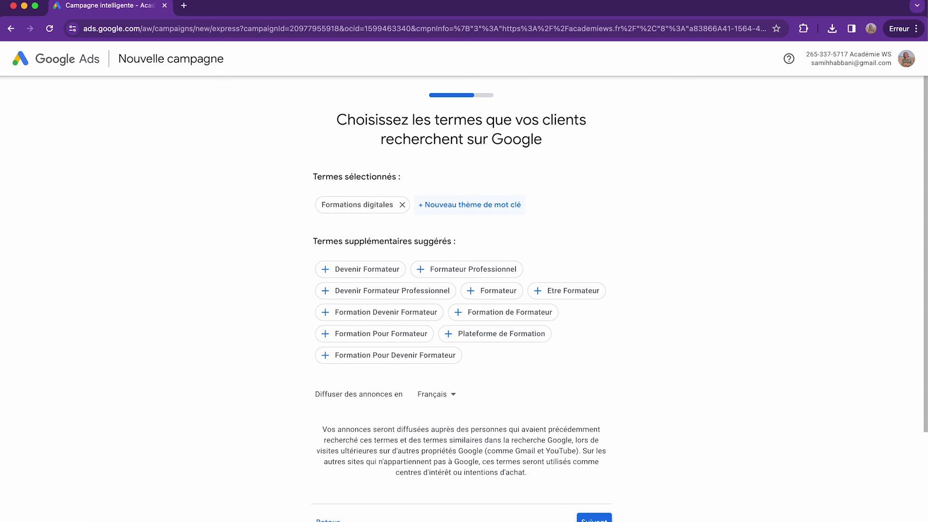
# Add the keyword theme "formation en développement web" and remove the mistakenly added "Plateforme de Formation"
pyautogui.click(459, 207)
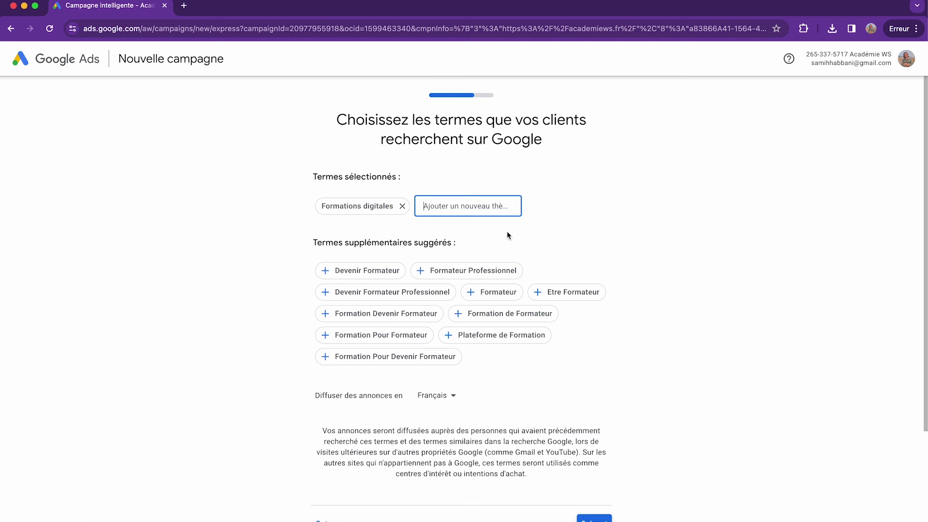
pyautogui.write('Formation en')
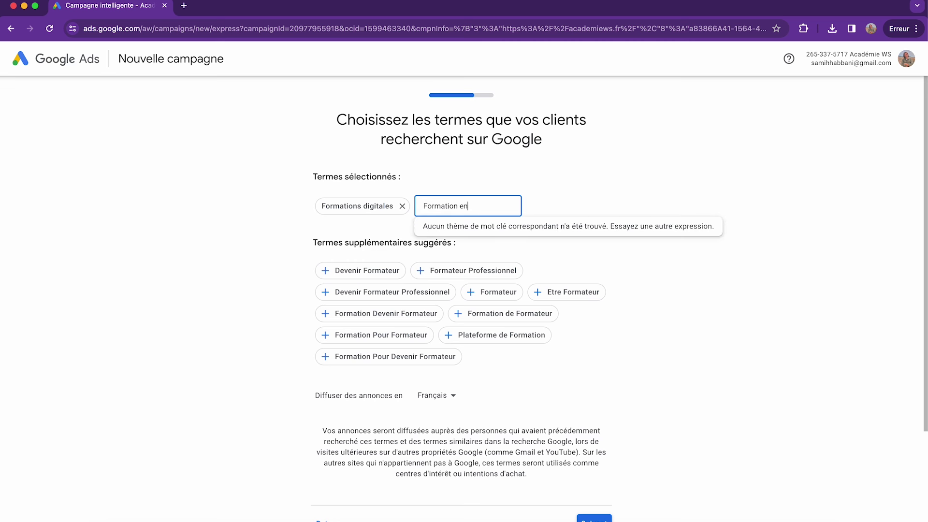
pyautogui.write(' programmation')
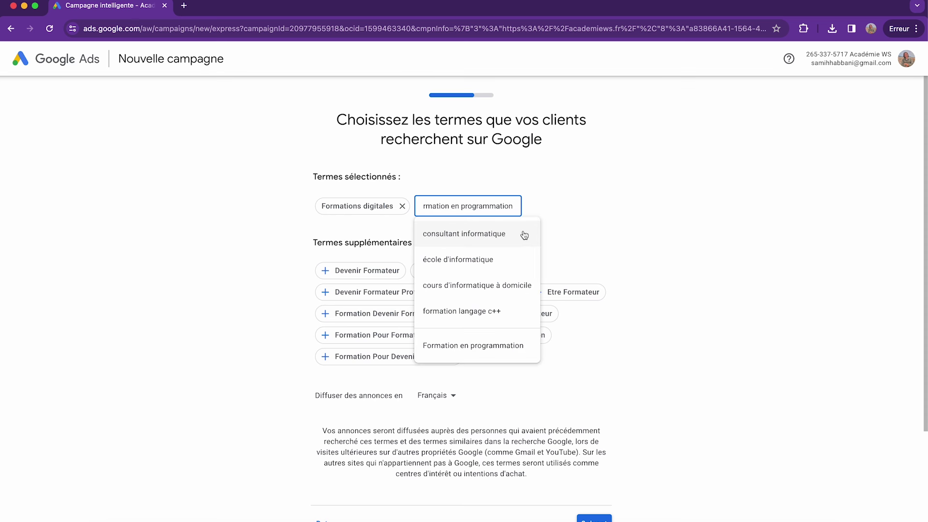
pyautogui.click(617, 205)
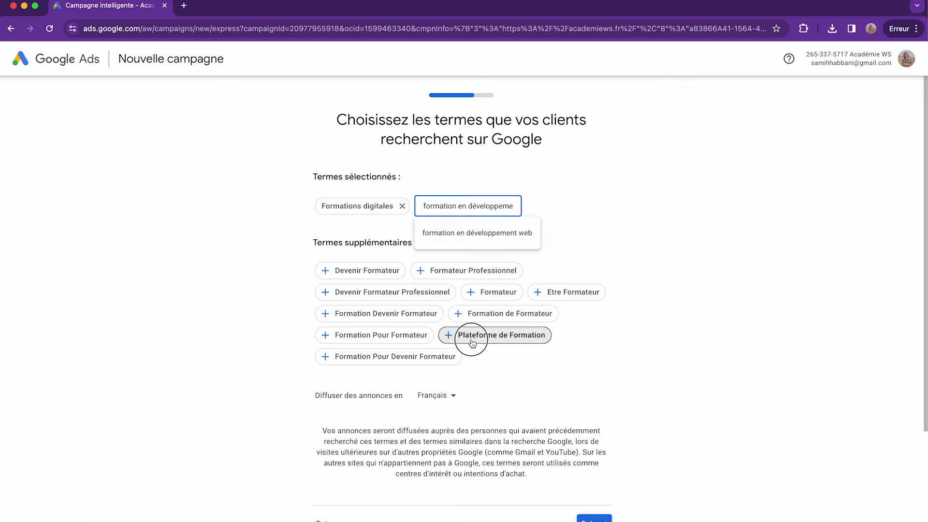
pyautogui.click(472, 341)
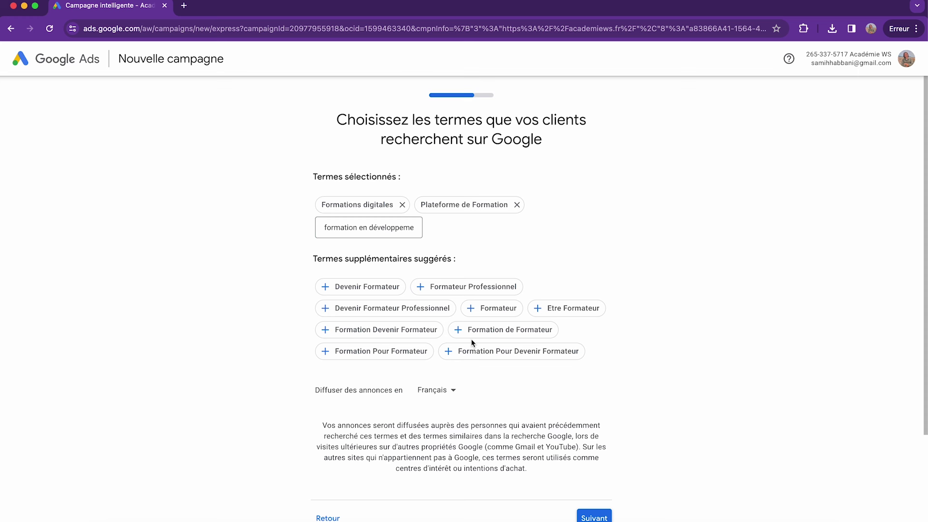
pyautogui.click(490, 204)
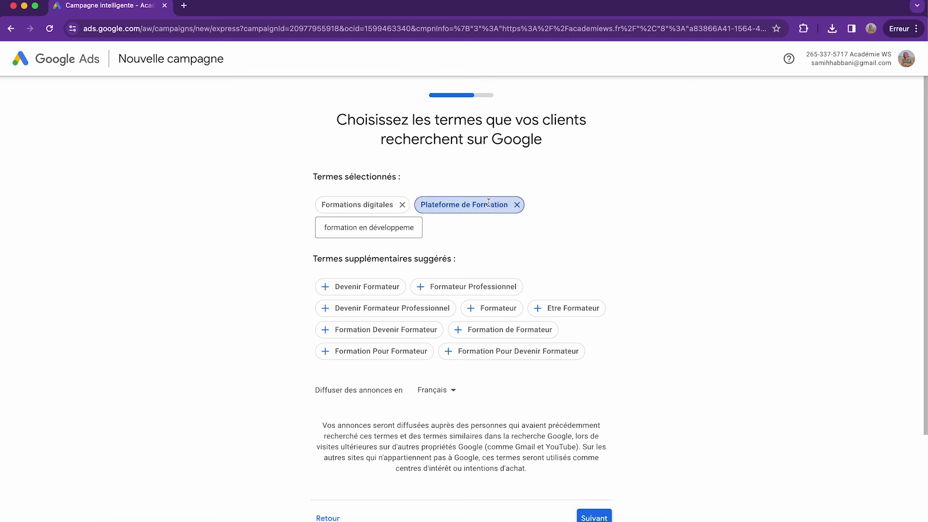
pyautogui.click(404, 234)
pyautogui.write('web')
pyautogui.click(401, 256)
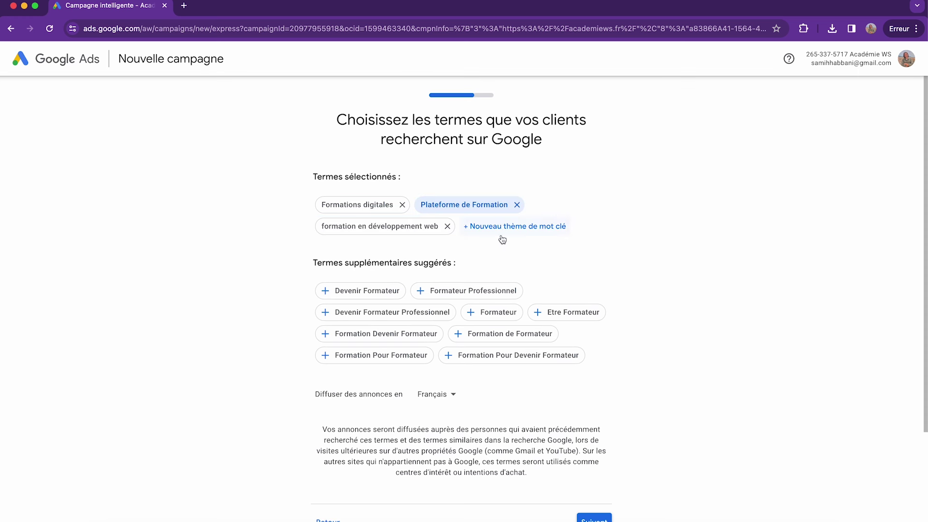
pyautogui.click(518, 205)
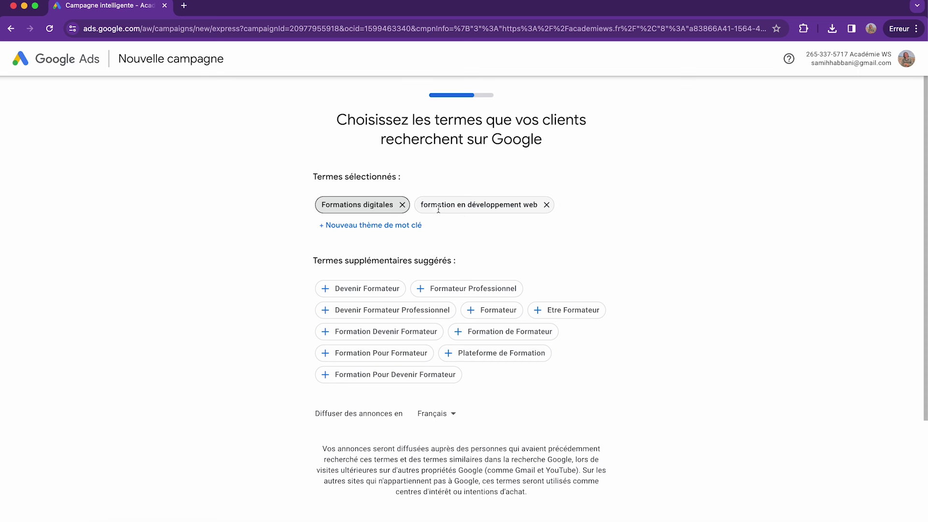
# Add "formation developpeur web" as a further keyword theme
pyautogui.click(393, 225)
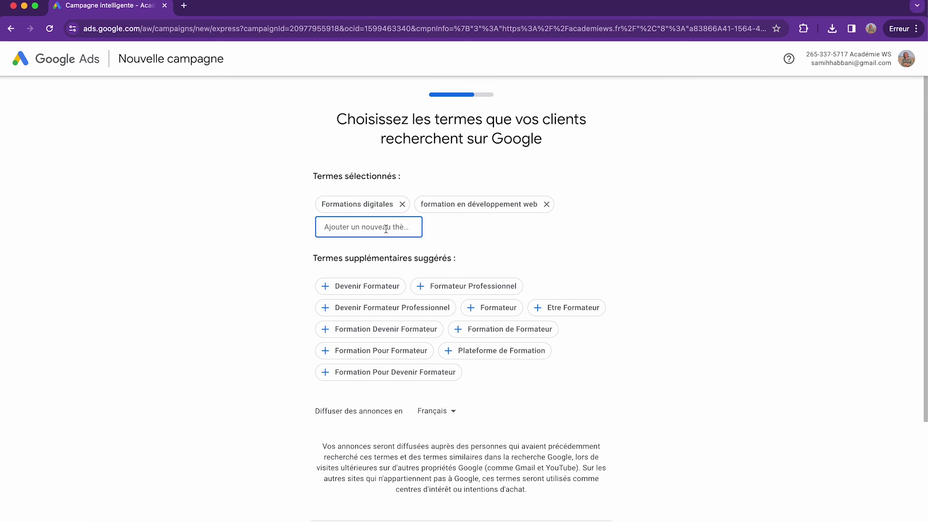
pyautogui.write('Formation dévelo')
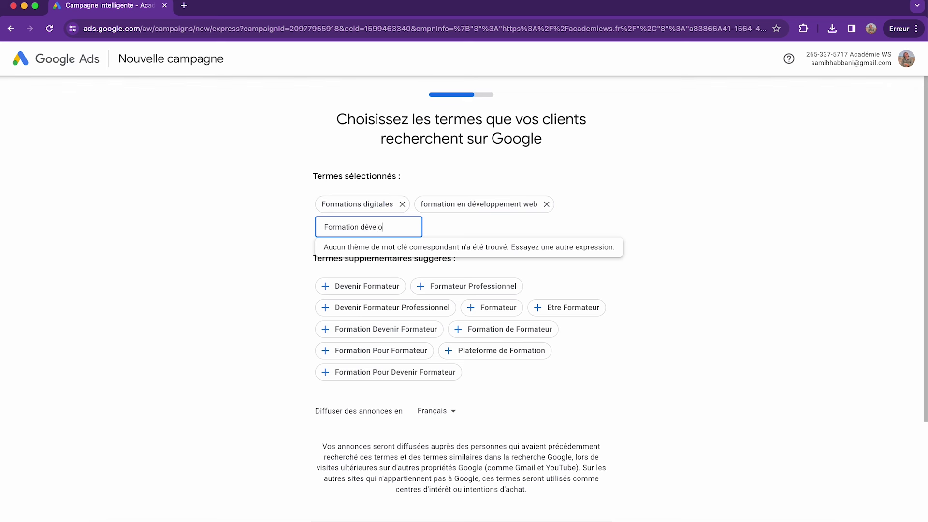
pyautogui.write('ppeur web')
pyautogui.press('Return')
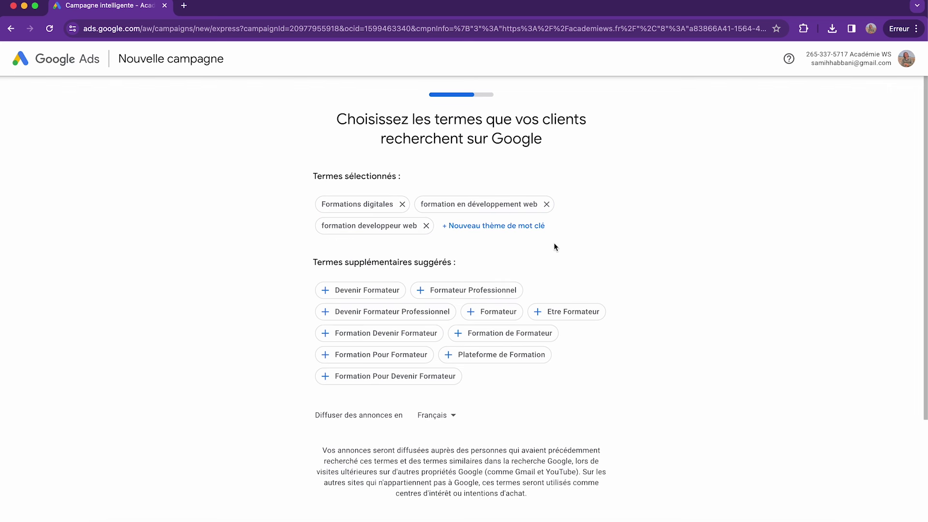
# Add "formation en programmation" to the selected keyword themes
pyautogui.click(493, 226)
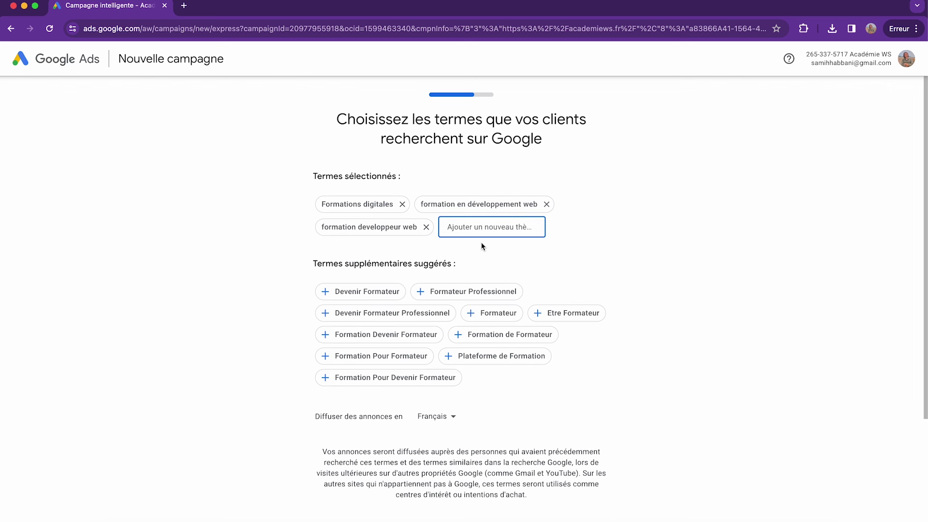
pyautogui.write('formation e')
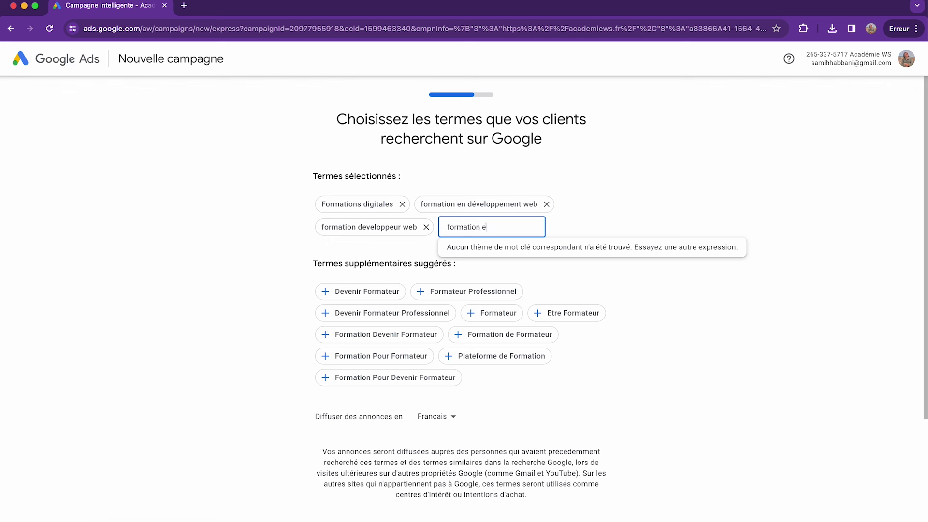
pyautogui.write('n programmation')
pyautogui.press('Return')
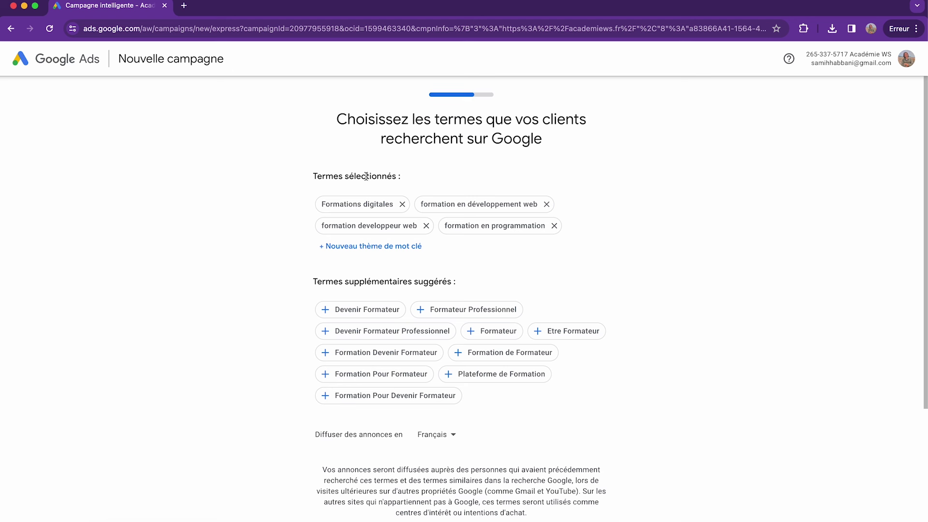
# Add "formation digitale en ligne" as another keyword theme for the campaign
pyautogui.click(380, 207)
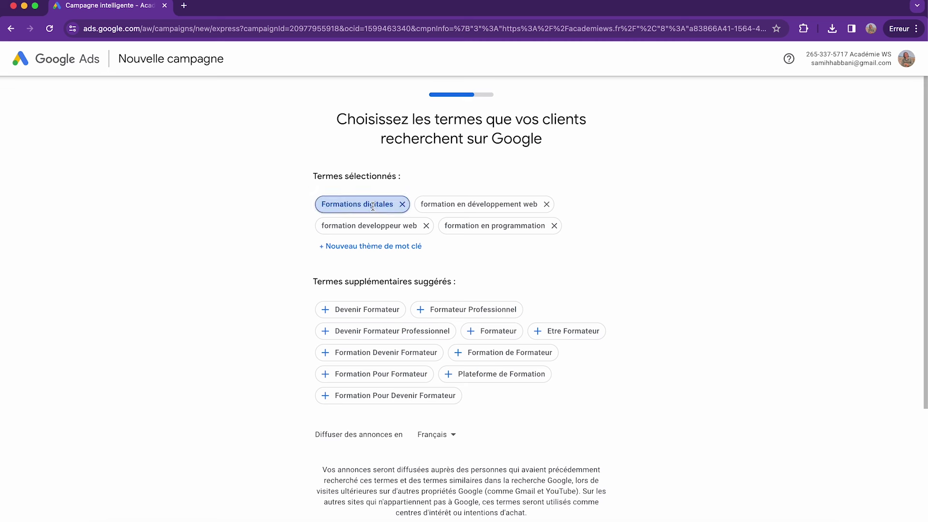
pyautogui.click(385, 204)
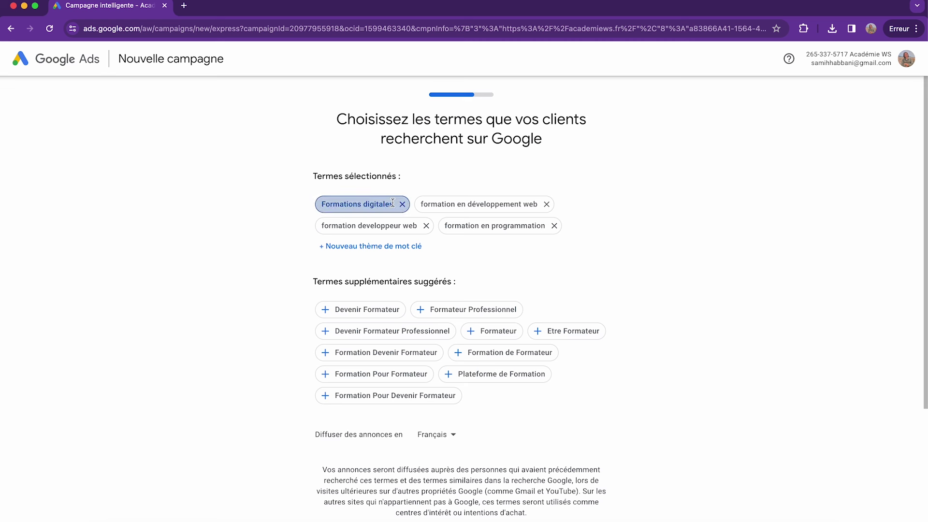
pyautogui.click(383, 245)
pyautogui.write('forma')
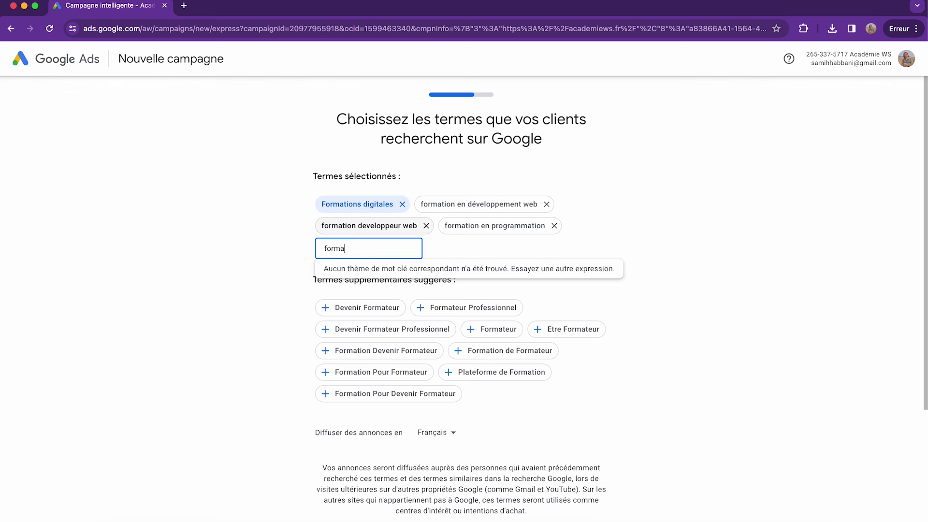
pyautogui.write('tion digit')
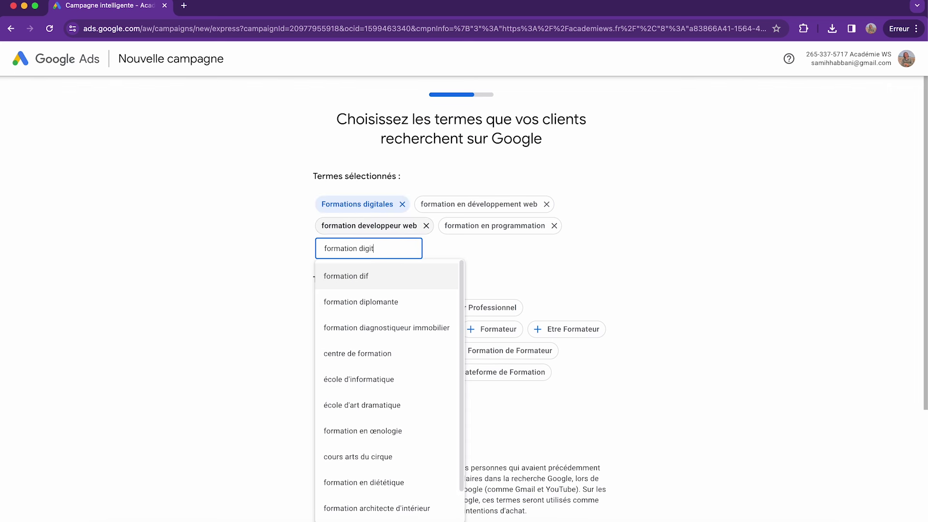
pyautogui.write('ale en ligne')
pyautogui.click(382, 307)
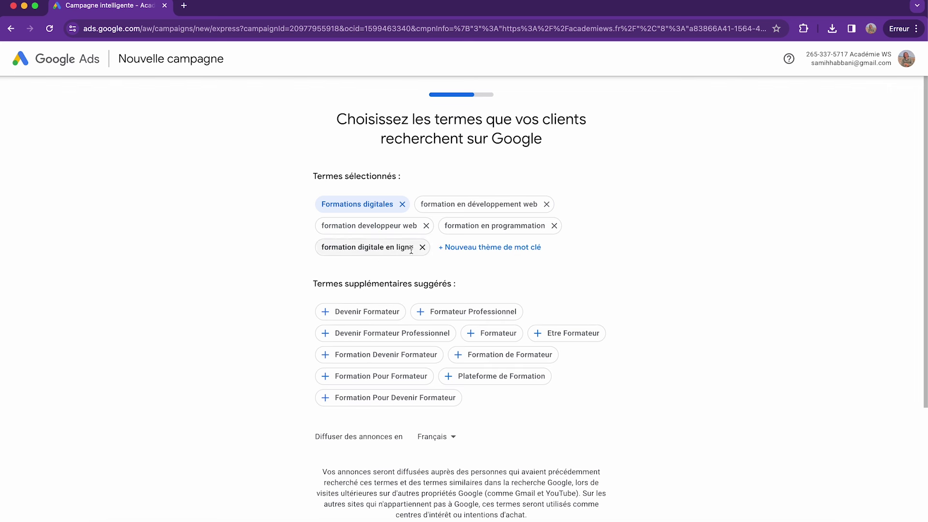
# Check the selected keyword themes, accept them and continue to the ad's geographic targeting
pyautogui.scroll(-2, 558, 252)
pyautogui.scroll(1, 559, 253)
pyautogui.scroll(1, 559, 257)
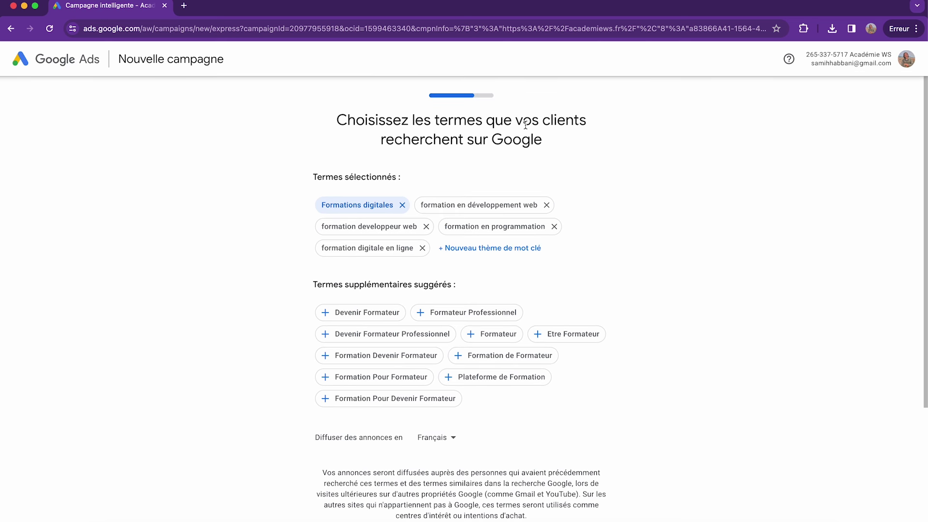
pyautogui.click(554, 141)
pyautogui.moveTo(554, 140); pyautogui.dragTo(334, 119)
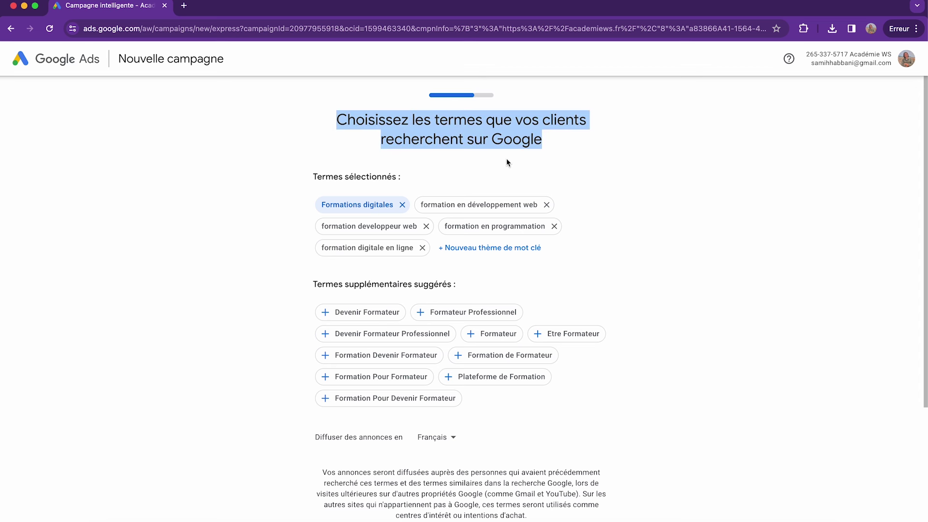
pyautogui.scroll(-4, 617, 205)
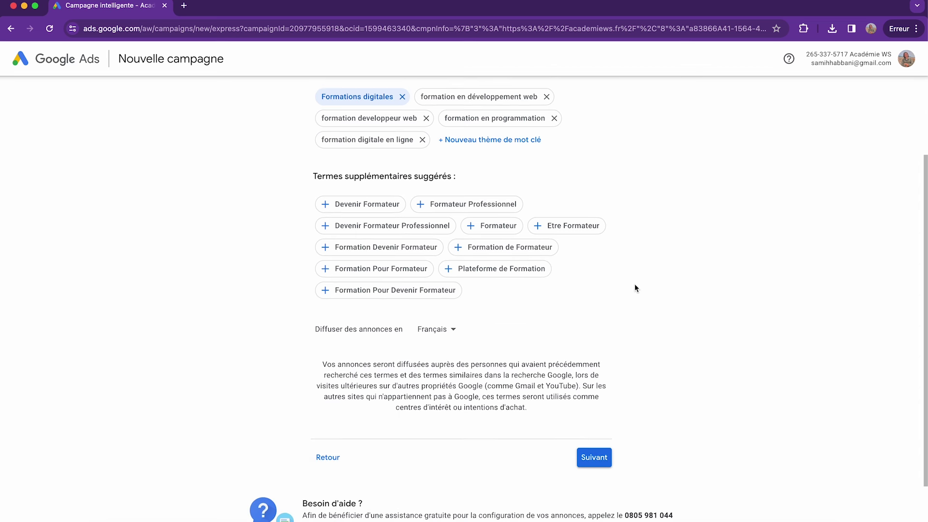
pyautogui.click(595, 457)
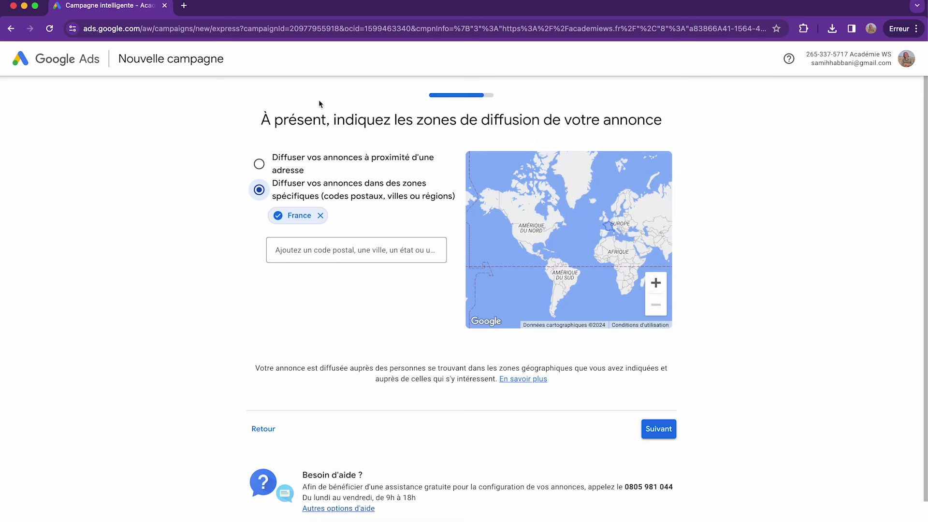
# Try targeting the ads around an address and return to targeting specific areas
pyautogui.moveTo(272, 119); pyautogui.dragTo(674, 122)
pyautogui.click(368, 251)
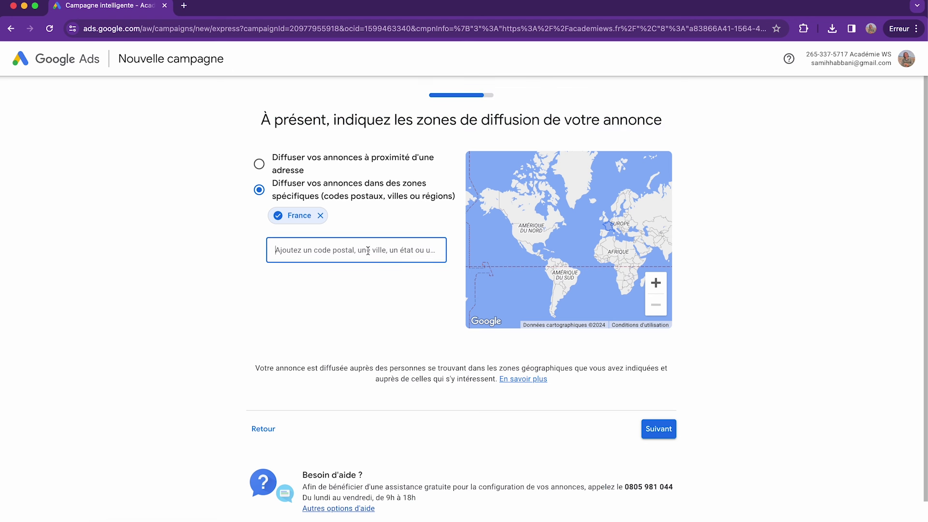
pyautogui.click(260, 164)
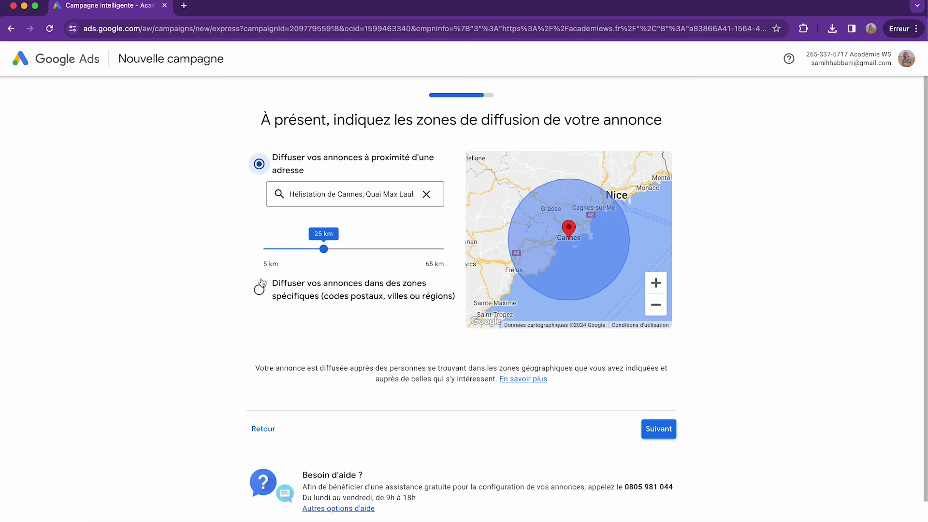
pyautogui.click(260, 291)
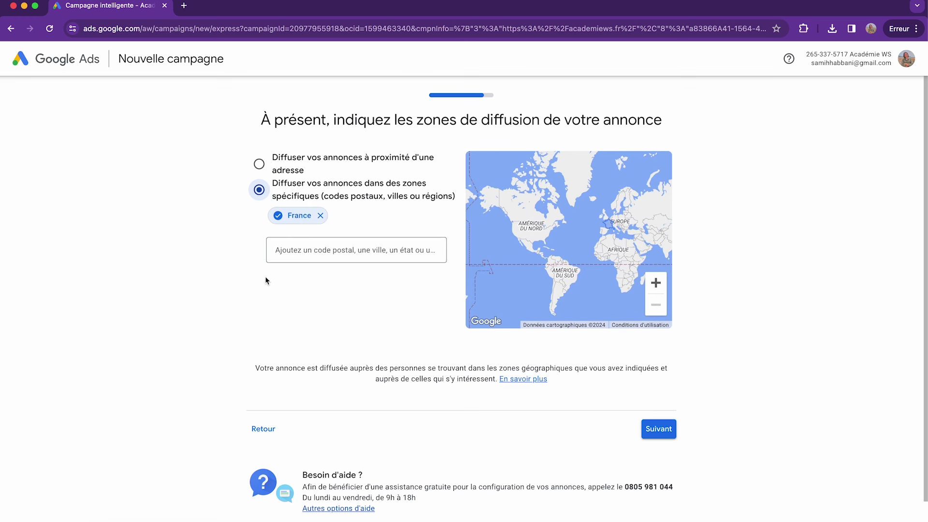
# Add the cities of Paris and Cannes to the targeted areas and continue to the budget settings
pyautogui.click(331, 248)
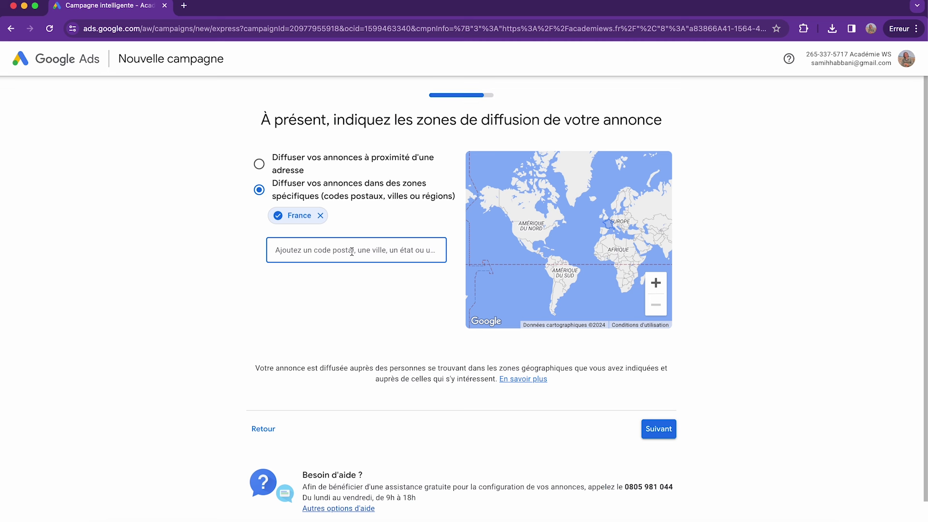
pyautogui.write('Paris')
pyautogui.click(347, 272)
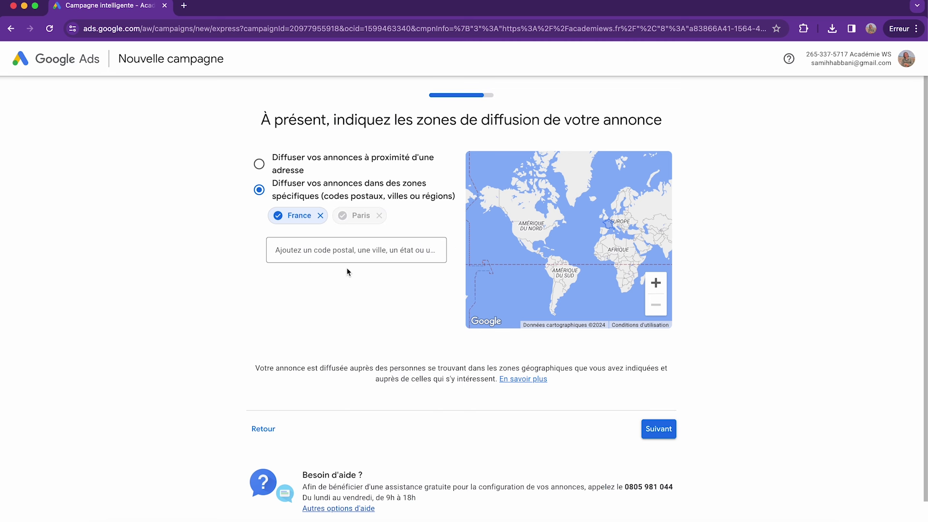
pyautogui.click(348, 254)
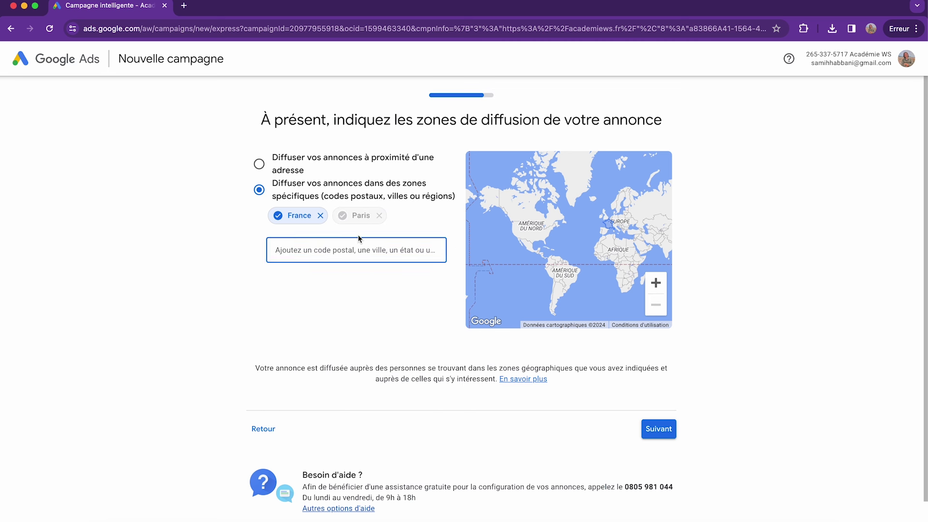
pyautogui.write('Cannes')
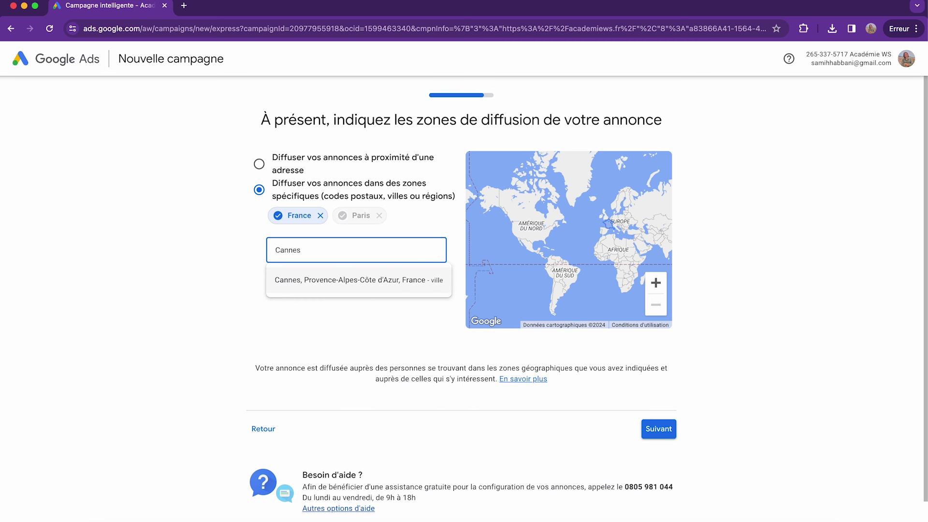
pyautogui.click(322, 281)
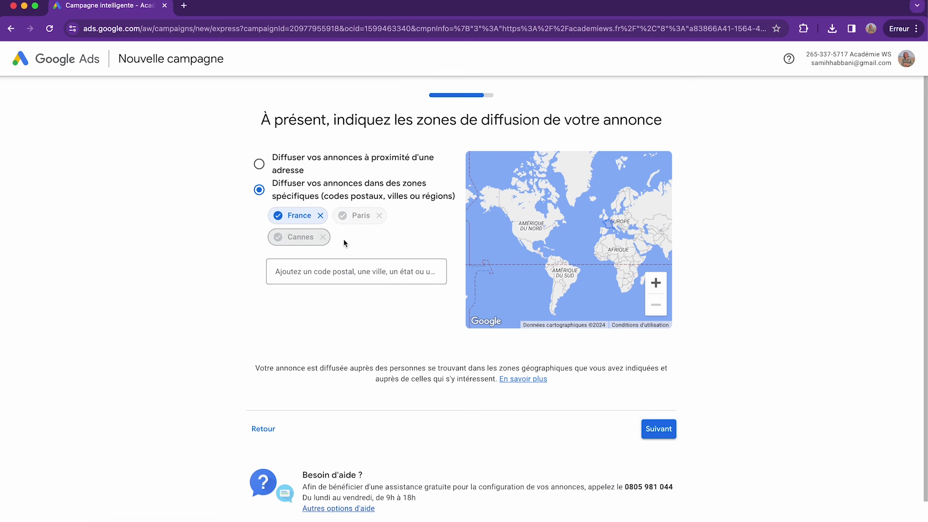
pyautogui.click(671, 441)
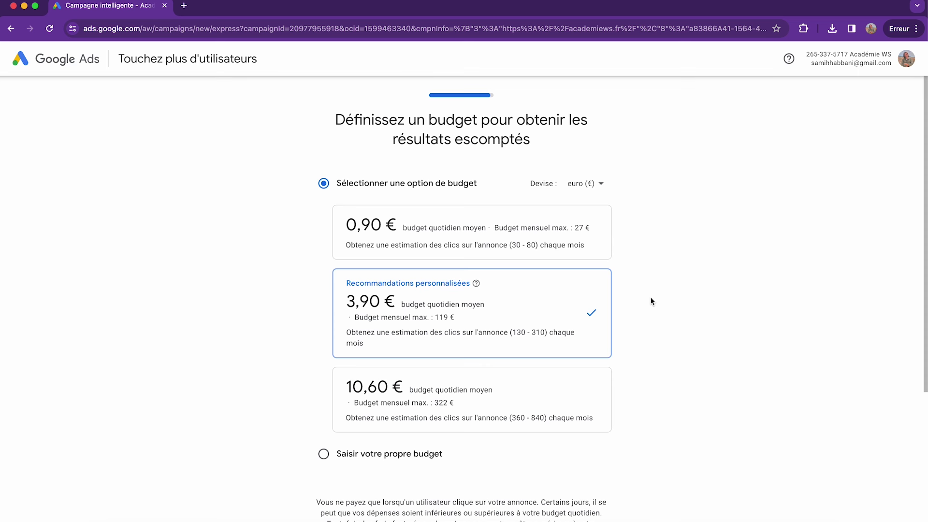
# Choose a custom budget of 10 € per day on average and continue to the campaign review
pyautogui.scroll(-2, 554, 255)
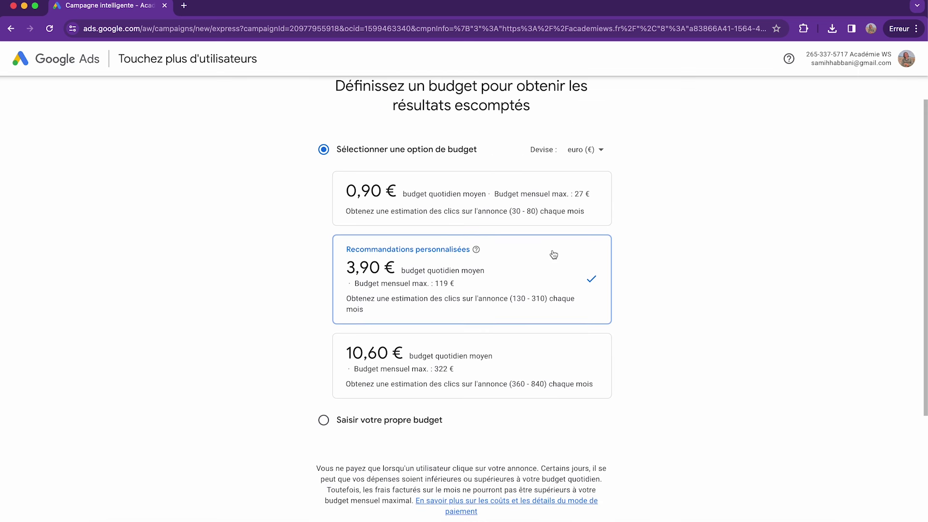
pyautogui.scroll(1, 554, 255)
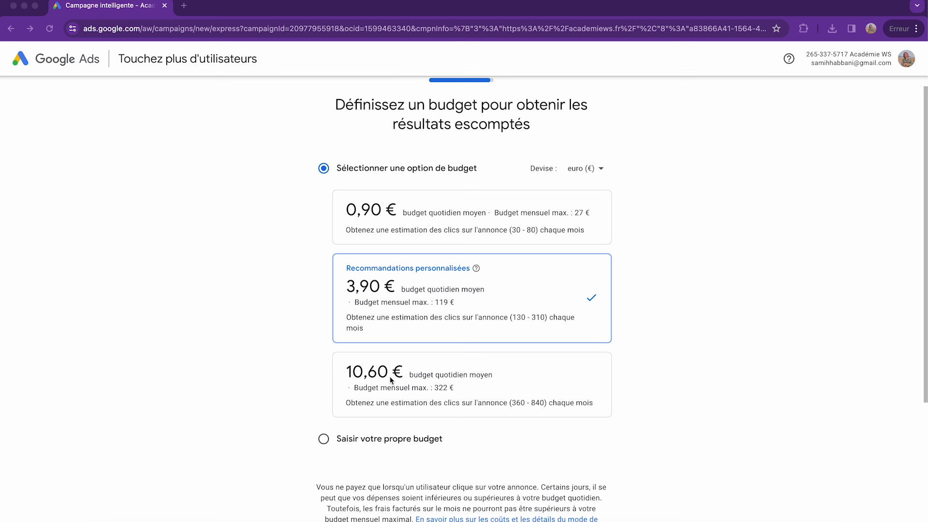
pyautogui.click(324, 440)
pyautogui.scroll(-1, 423, 434)
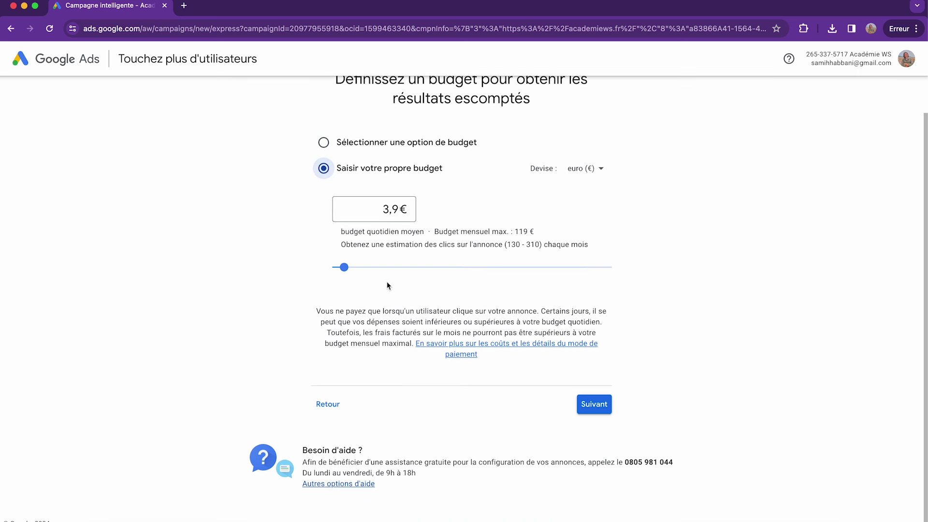
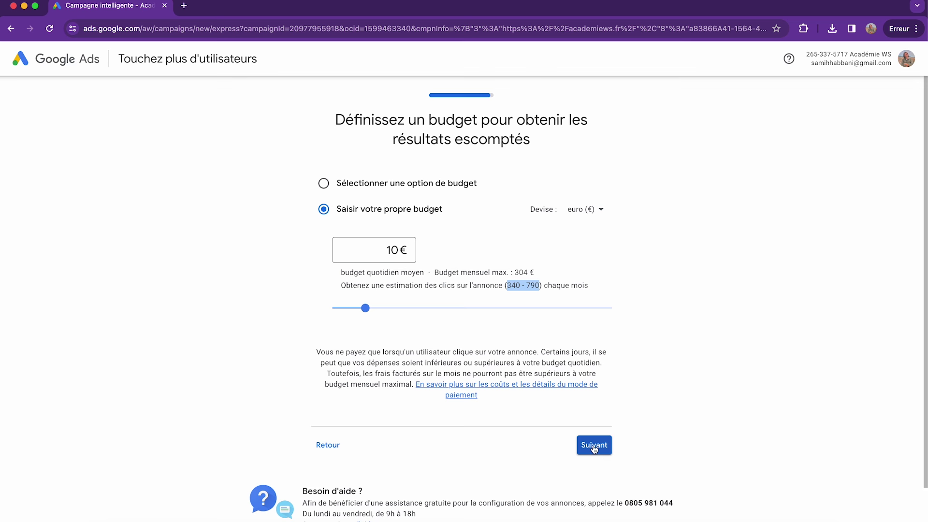
pyautogui.click(594, 446)
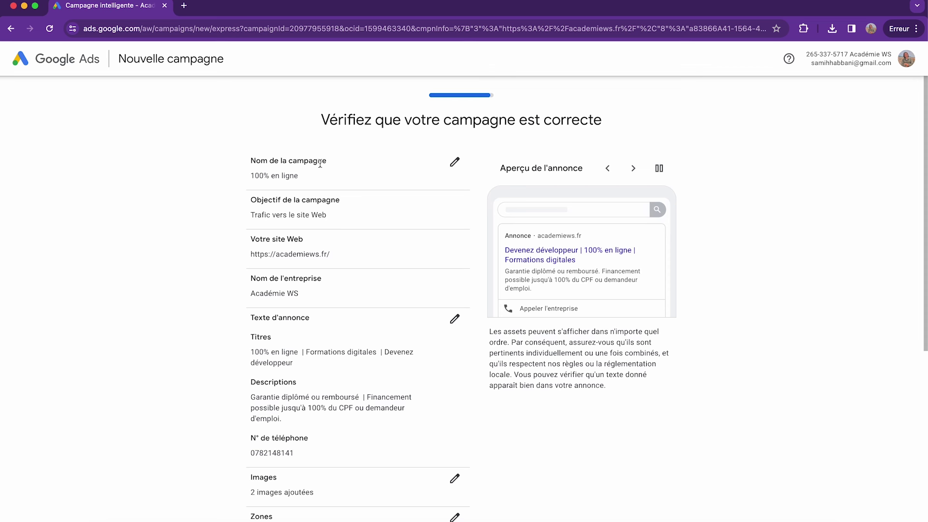
# Rename the campaign as "Académie WS - formations digitales 100% en ligne" and save the name
pyautogui.click(454, 161)
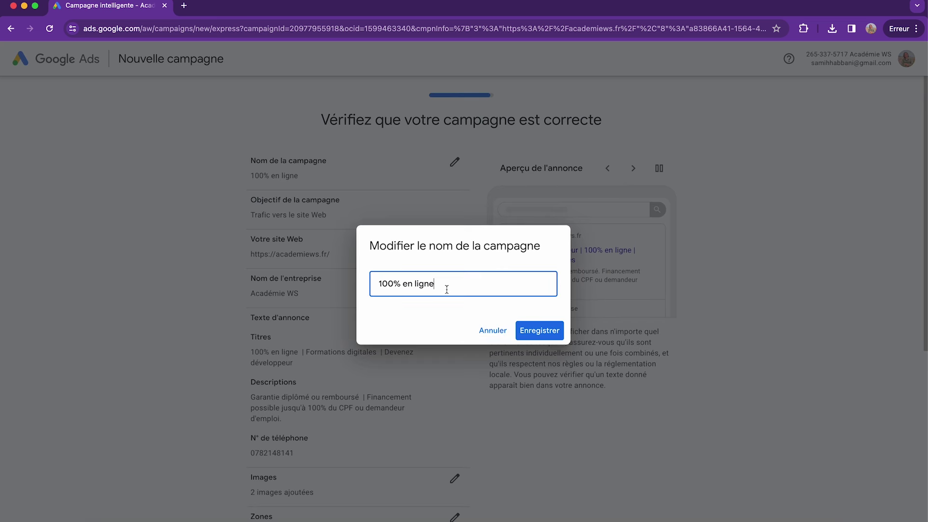
pyautogui.moveTo(448, 287); pyautogui.dragTo(306, 290)
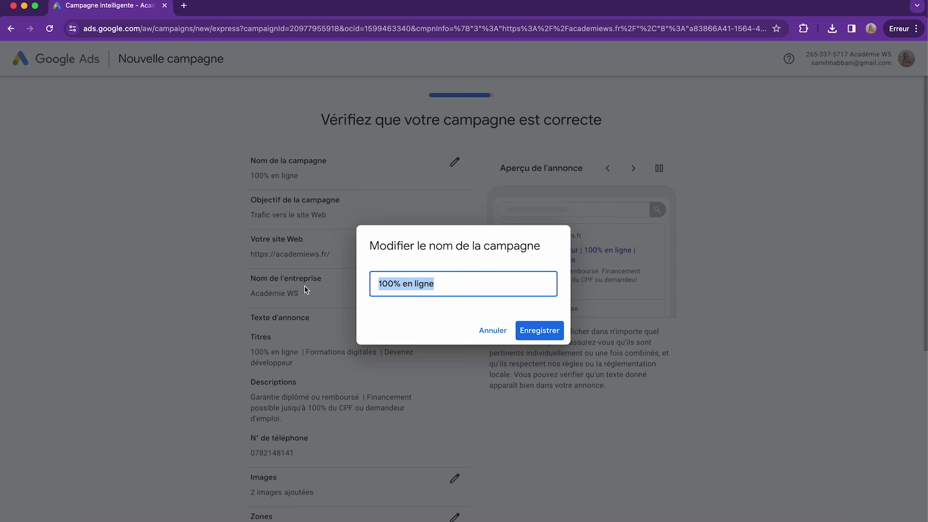
pyautogui.write('Acad&mie WS - formations')
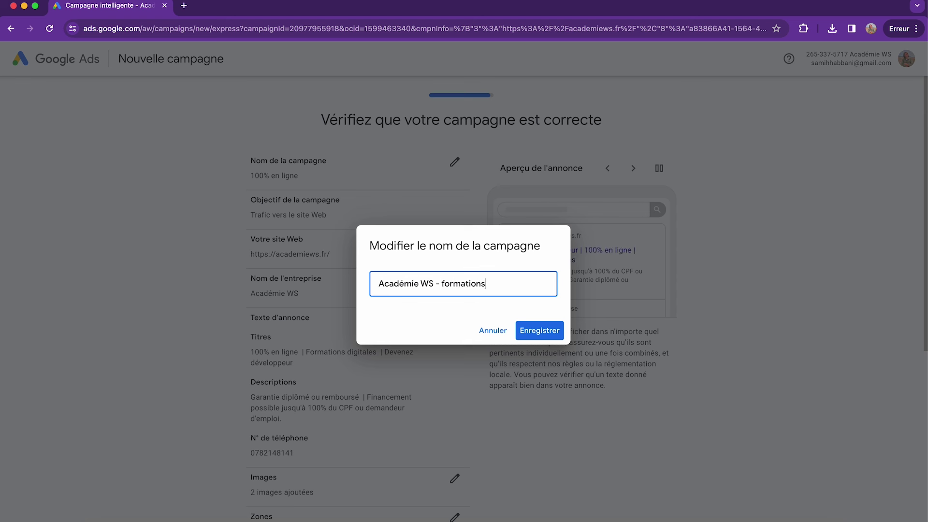
pyautogui.write(' digitales 100% en ligne')
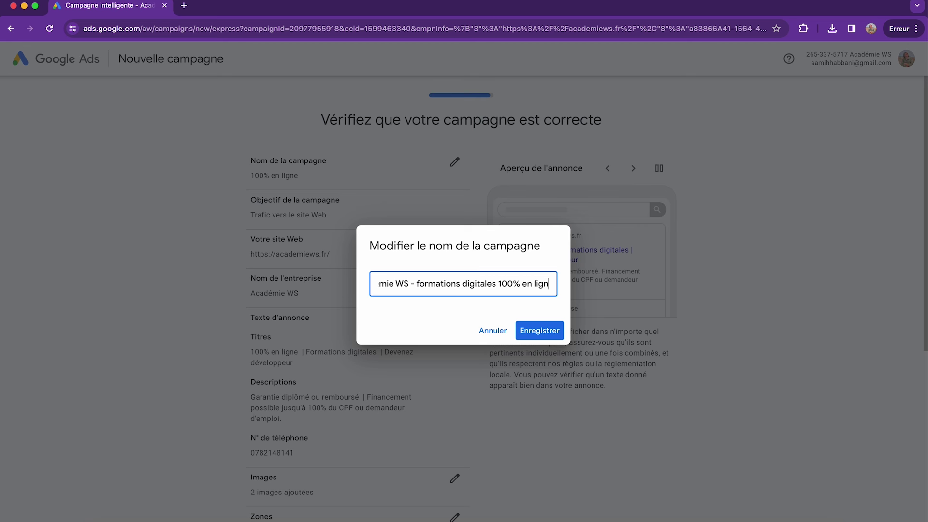
pyautogui.click(518, 329)
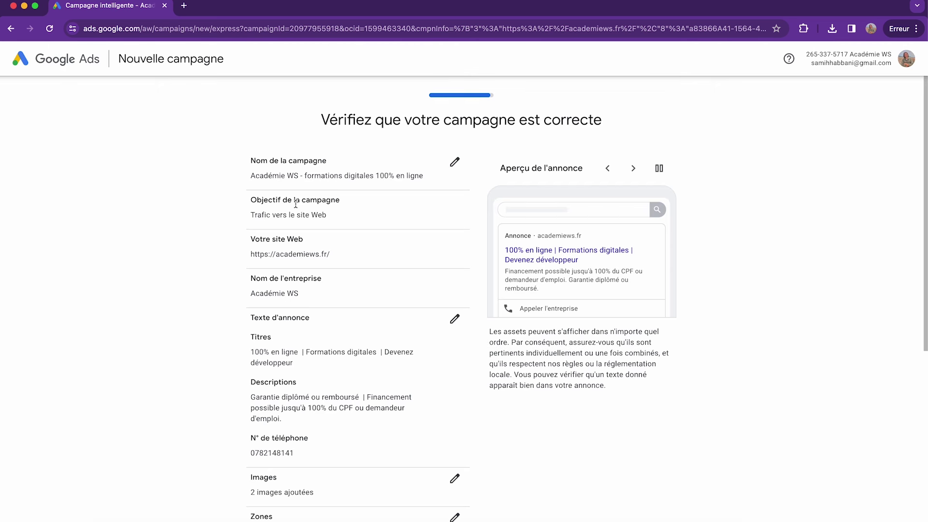
# Review the campaign summary, checking the objective, website, company name, ad text, areas, keyword themes and budget
pyautogui.moveTo(355, 218); pyautogui.dragTo(265, 217)
pyautogui.click(338, 216)
pyautogui.moveTo(337, 216); pyautogui.dragTo(247, 203)
pyautogui.click(195, 255)
pyautogui.scroll(-2, 193, 255)
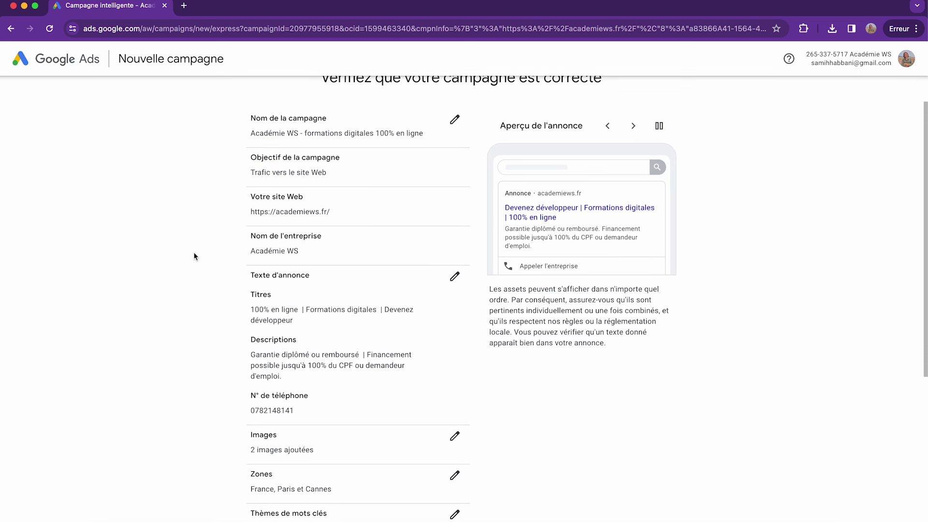
pyautogui.scroll(-2, 232, 239)
pyautogui.moveTo(255, 147); pyautogui.dragTo(342, 170)
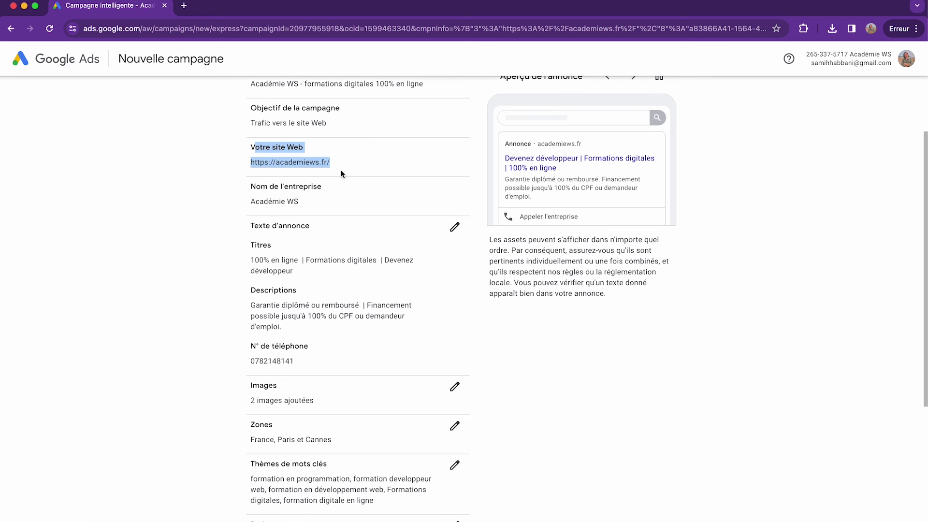
pyautogui.click(248, 219)
pyautogui.scroll(-1, 249, 218)
pyautogui.moveTo(252, 159); pyautogui.dragTo(300, 179)
pyautogui.click(259, 230)
pyautogui.scroll(-1, 432, 158)
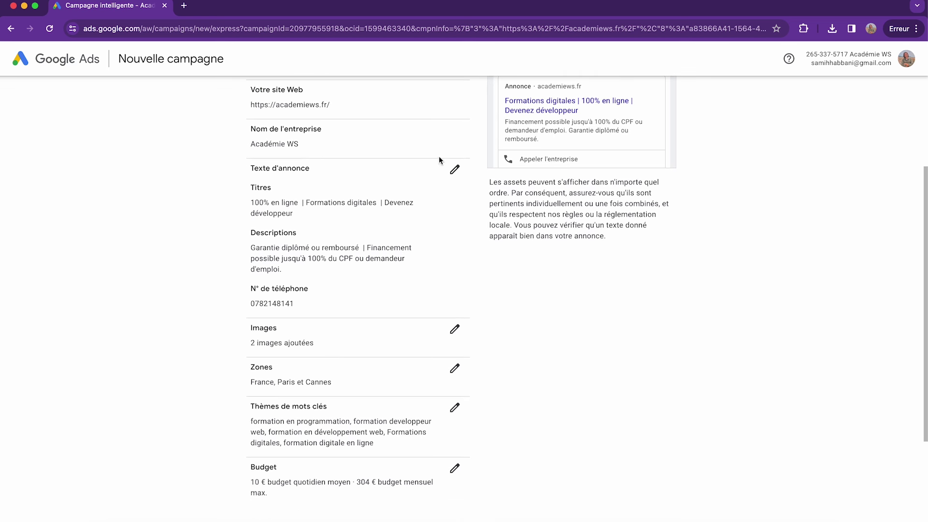
# Open the ad text for editing to check its titles, descriptions and call button, and close it without saving
pyautogui.scroll(3, 457, 209)
pyautogui.click(455, 235)
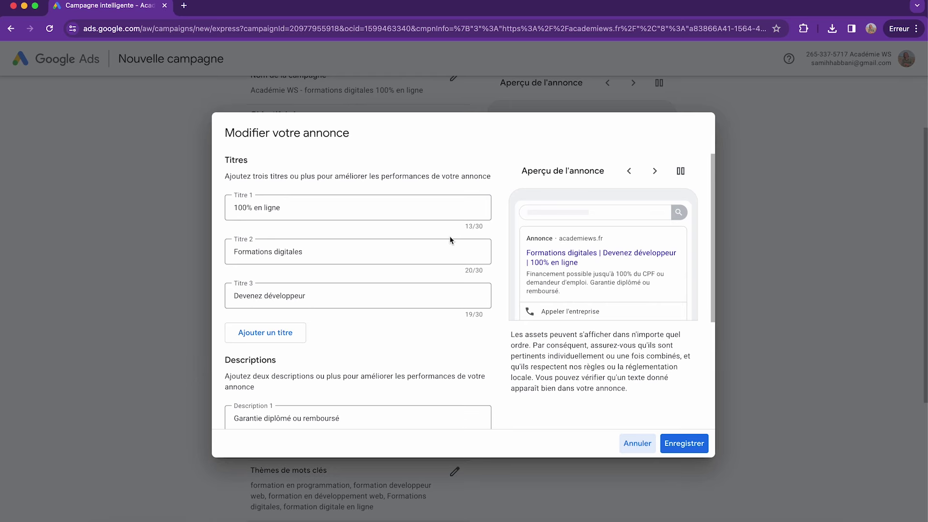
pyautogui.scroll(-2, 349, 251)
pyautogui.scroll(-5, 327, 205)
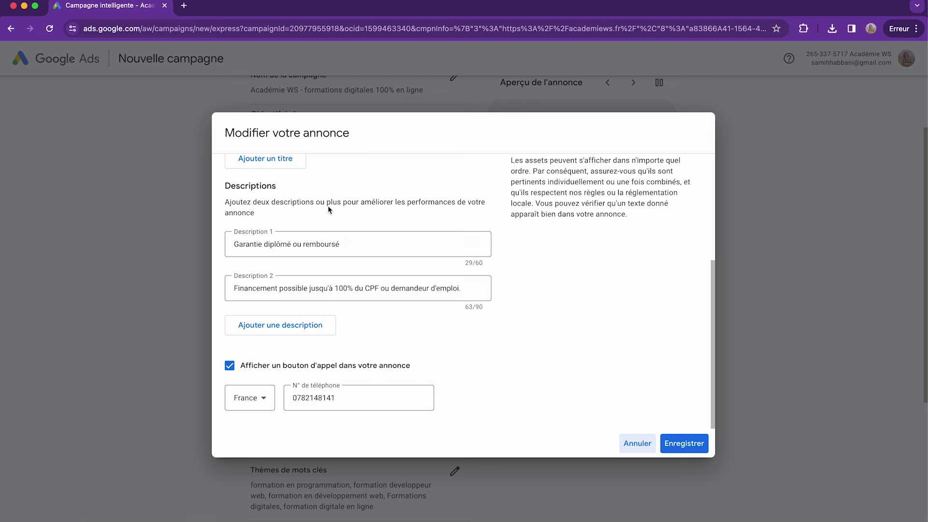
pyautogui.scroll(5, 328, 205)
pyautogui.click(636, 445)
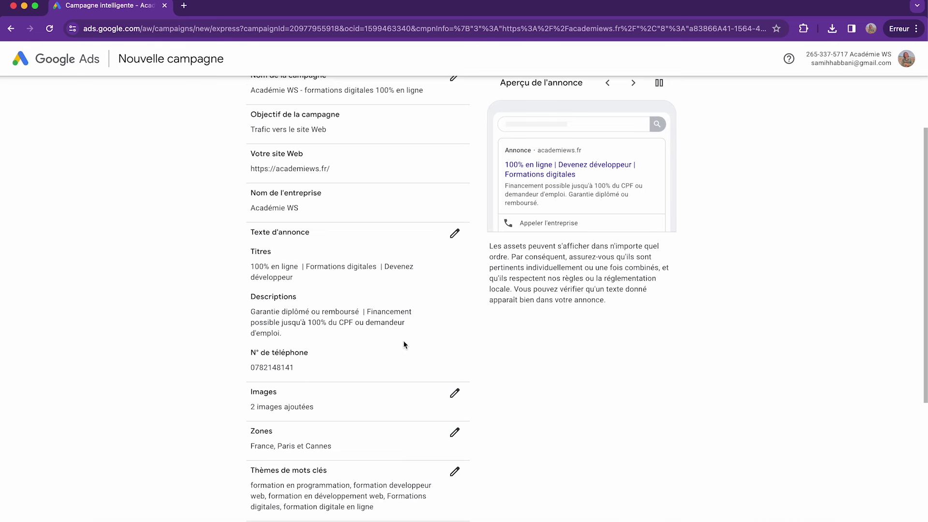
pyautogui.scroll(-2, 404, 340)
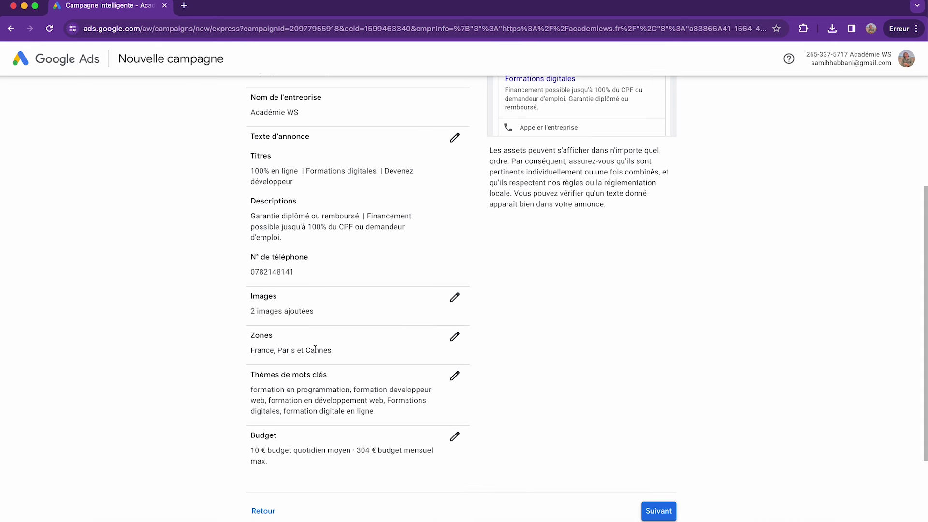
# Finish checking the campaign summary and continue to the payment information
pyautogui.scroll(2, 404, 412)
pyautogui.scroll(-4, 292, 487)
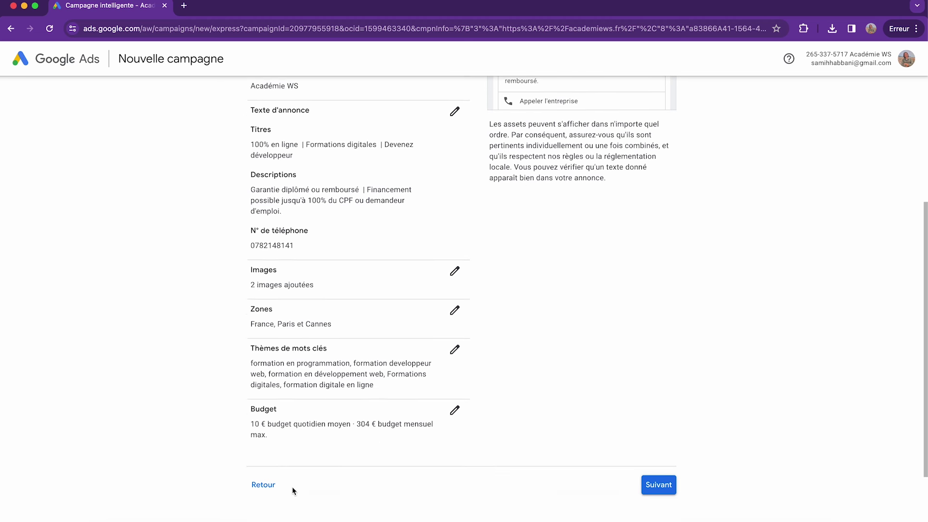
pyautogui.click(650, 472)
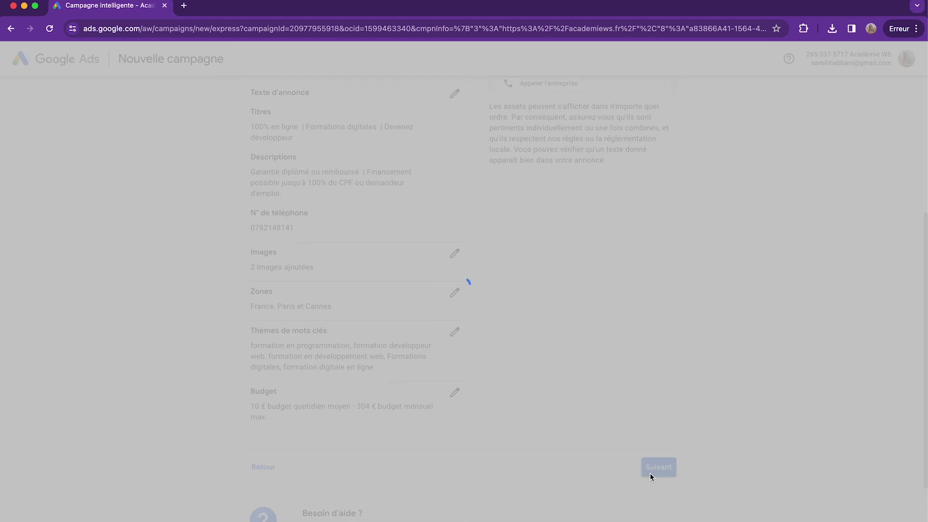
pyautogui.scroll(-1, 524, 329)
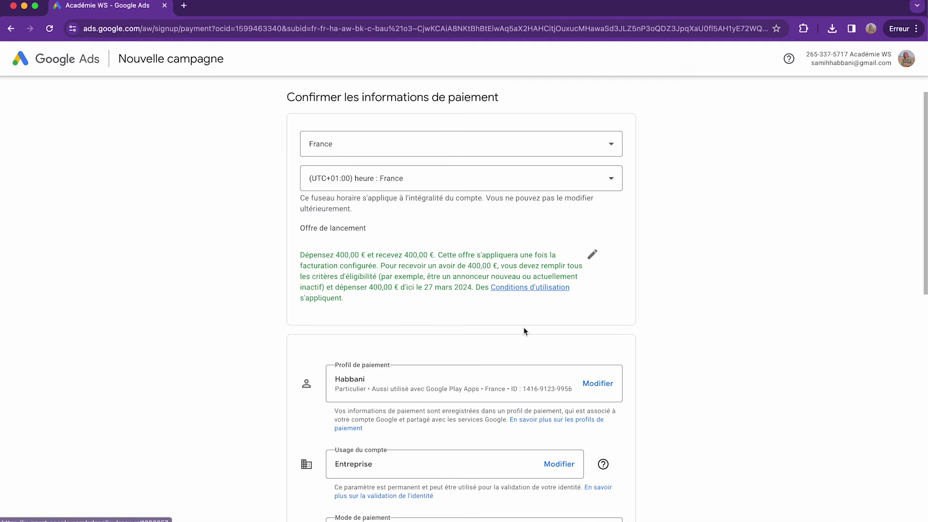
# Review the payment profile, account usage and payment method, opening the payment profile choice and cancelling it
pyautogui.scroll(-3, 359, 208)
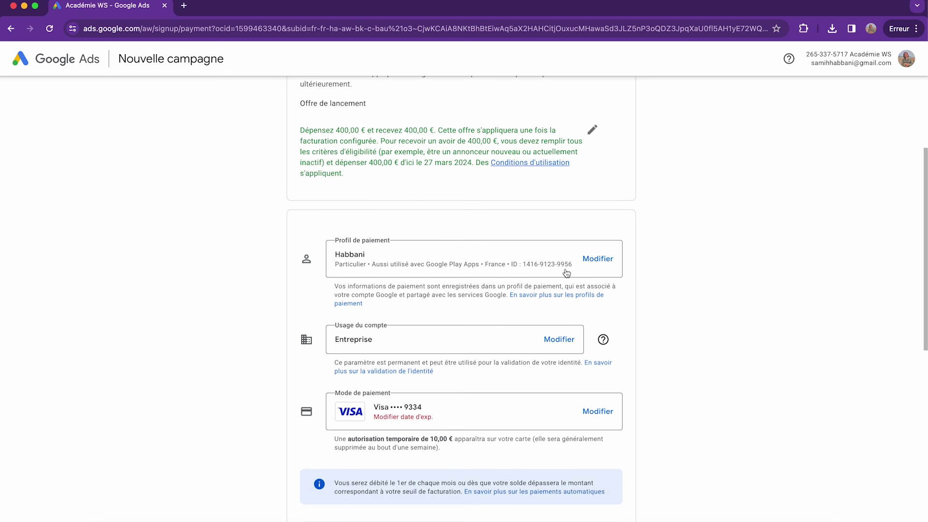
pyautogui.click(600, 259)
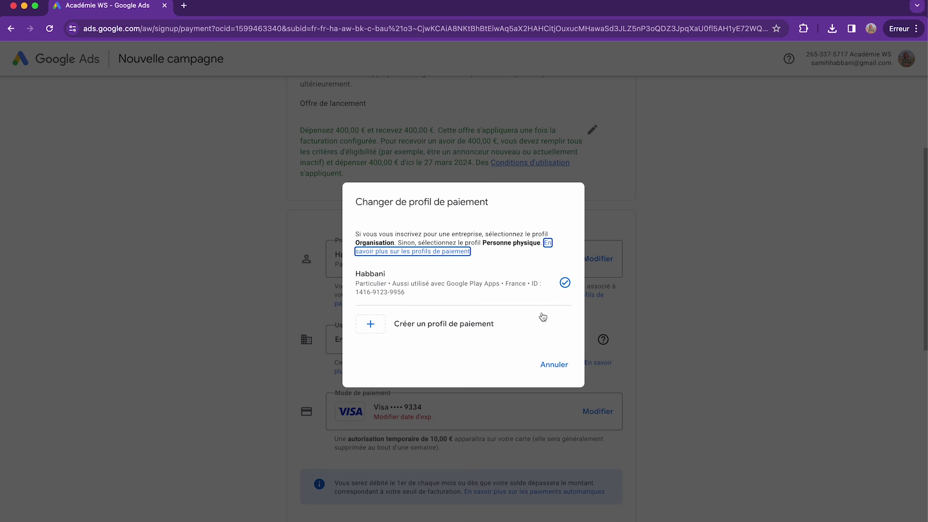
pyautogui.click(557, 368)
pyautogui.scroll(-3, 703, 286)
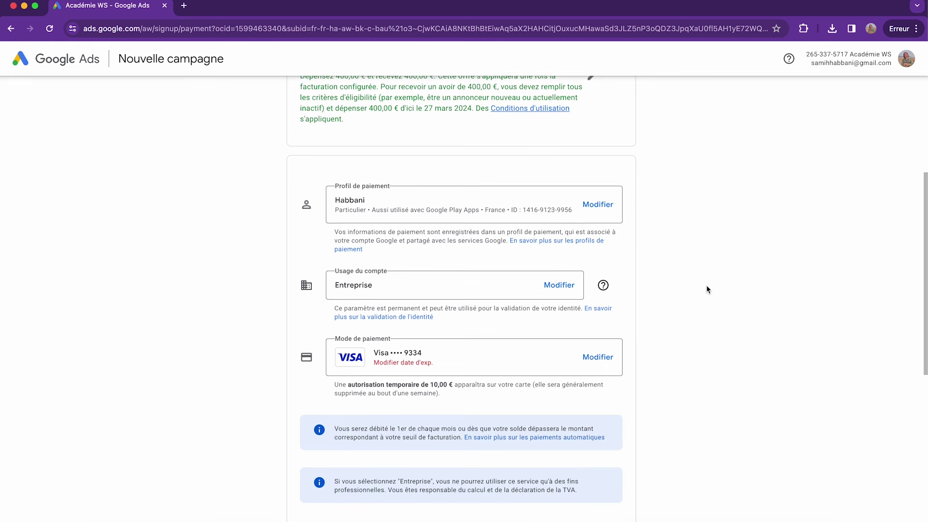
pyautogui.scroll(-1, 479, 283)
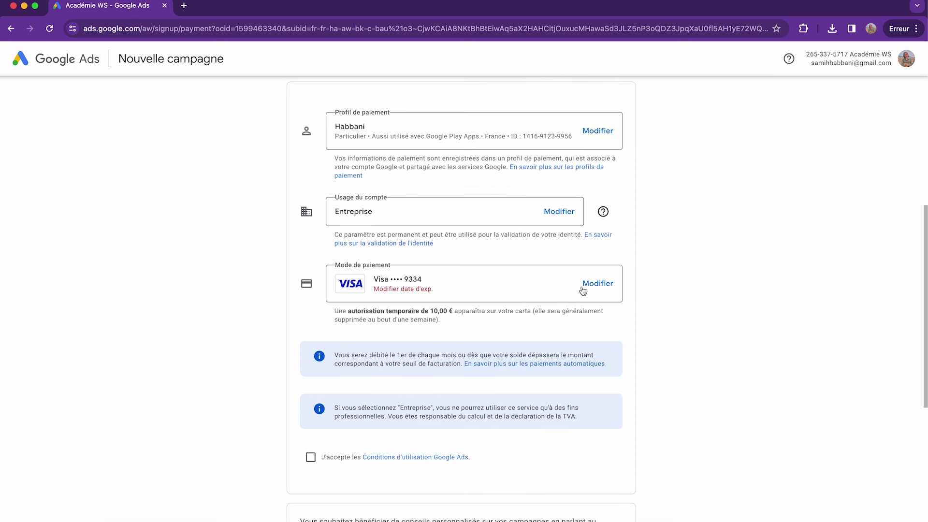
pyautogui.scroll(1, 584, 291)
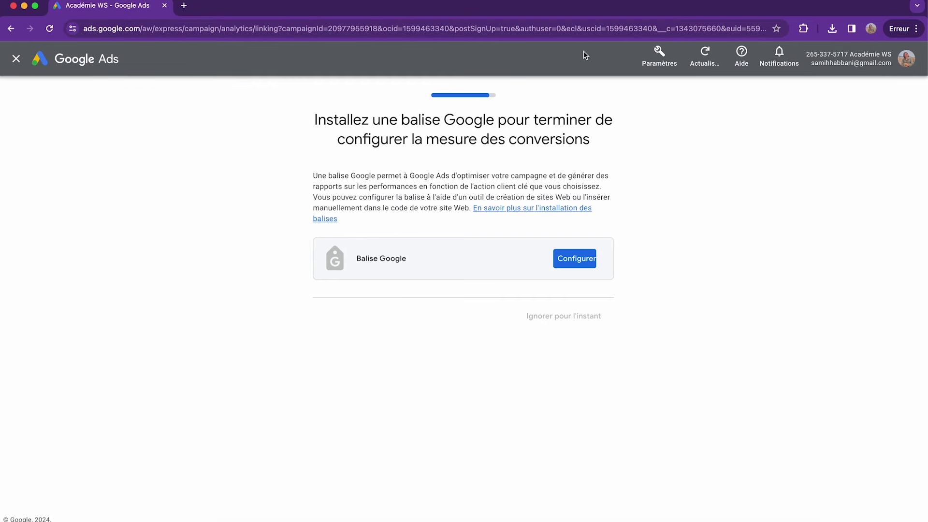
# Open the Google tag setup and examine the manual installation instructions and the tag code for the site's pages
pyautogui.moveTo(314, 119); pyautogui.dragTo(608, 143)
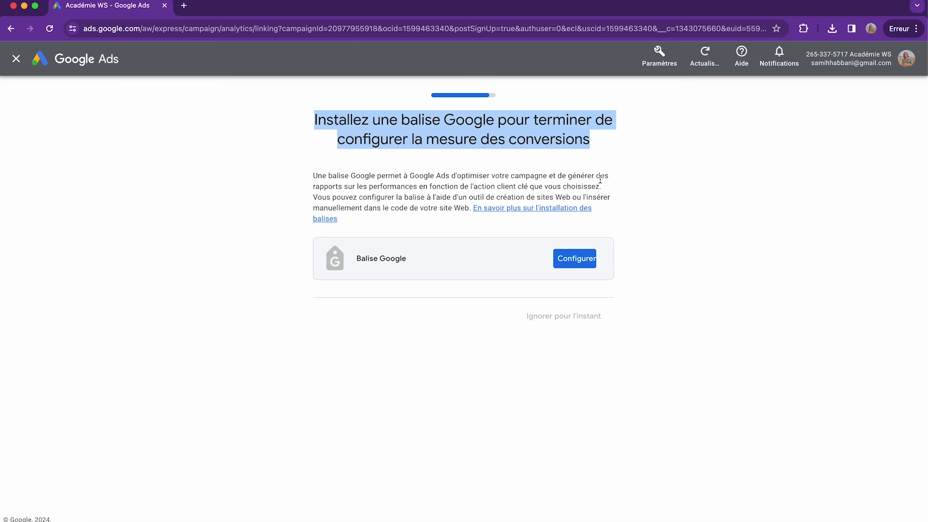
pyautogui.click(582, 267)
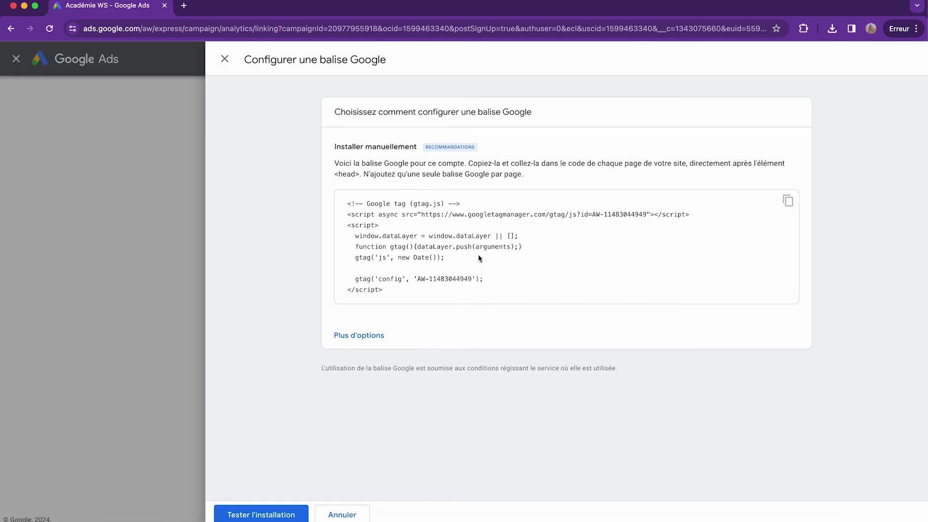
pyautogui.moveTo(382, 290); pyautogui.dragTo(347, 214)
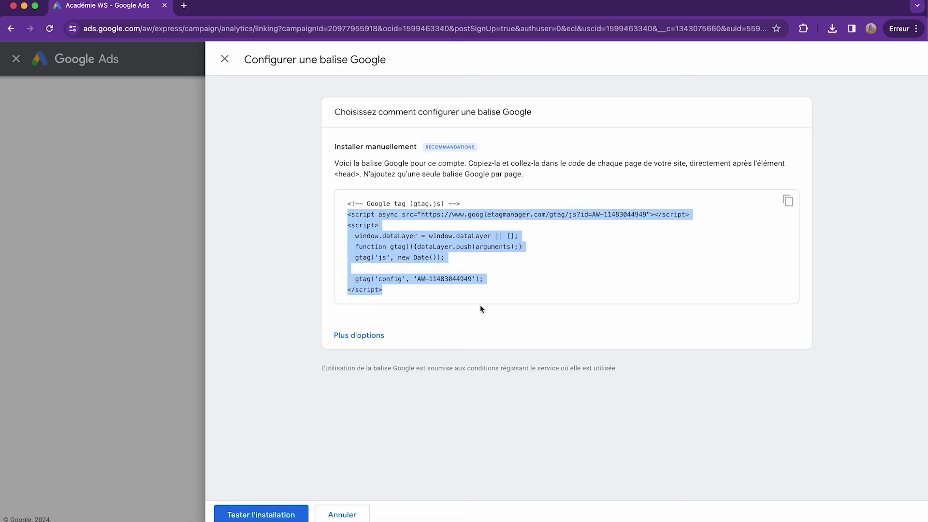
pyautogui.click(387, 174)
pyautogui.moveTo(337, 164); pyautogui.dragTo(603, 177)
pyautogui.click(499, 167)
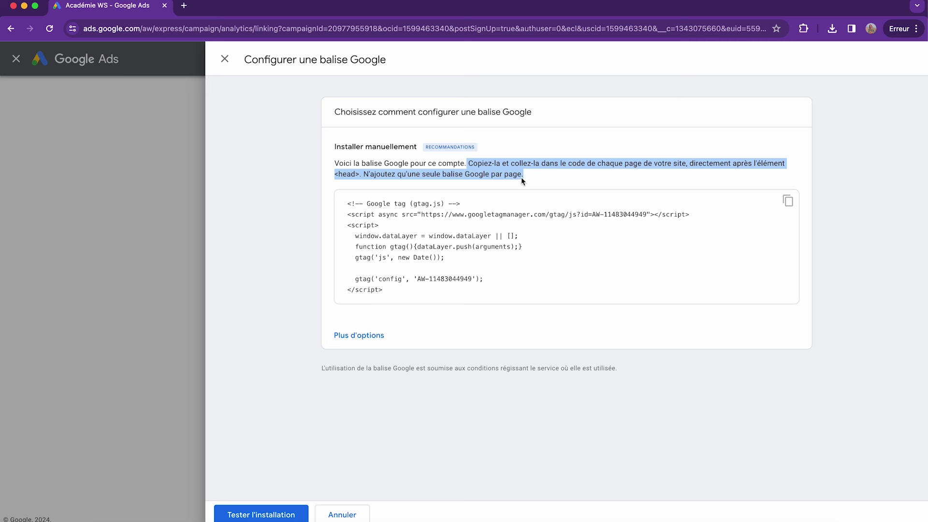
pyautogui.moveTo(413, 291); pyautogui.dragTo(347, 204)
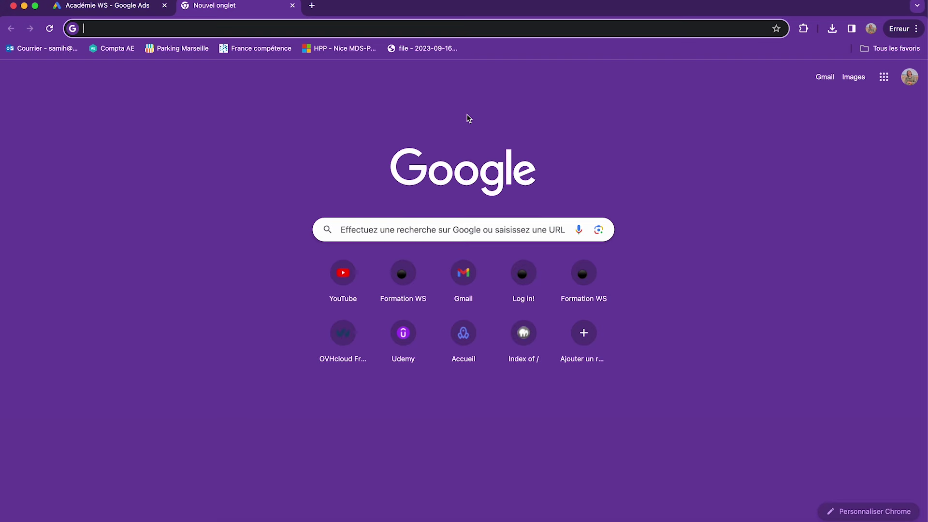
# Search the web for "google tag manager" in a separate browser tab and open the Google Tag Manager site
pyautogui.write('google t')
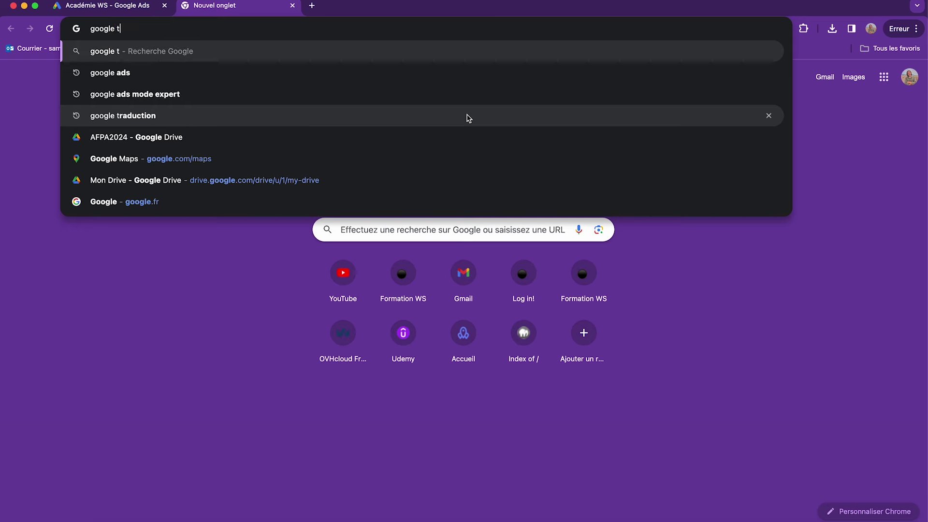
pyautogui.write('ag am')
pyautogui.press('BackSpace')
pyautogui.press('BackSpace')
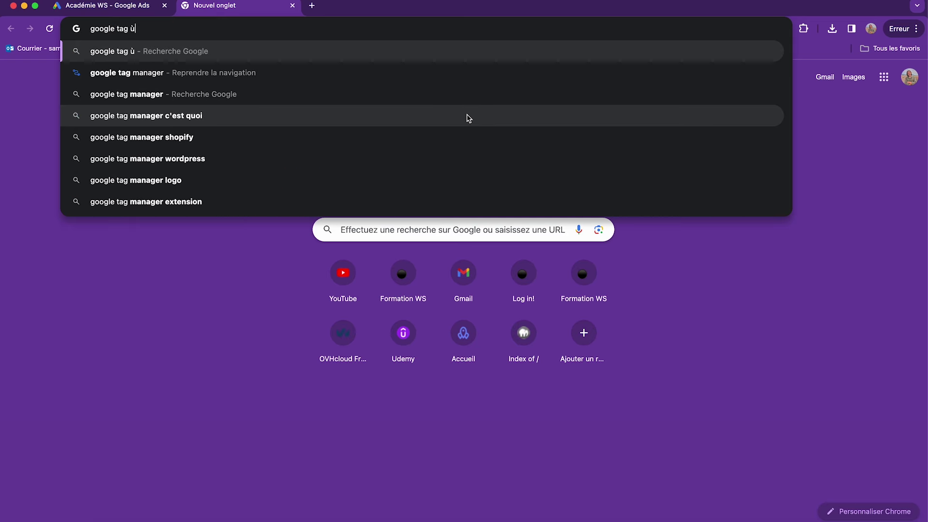
pyautogui.write('mana')
pyautogui.press('Return')
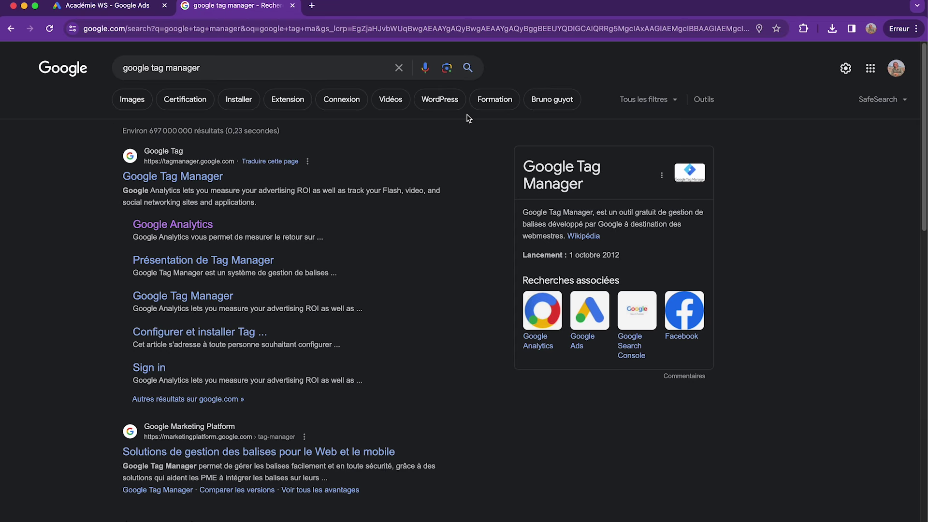
pyautogui.click(198, 183)
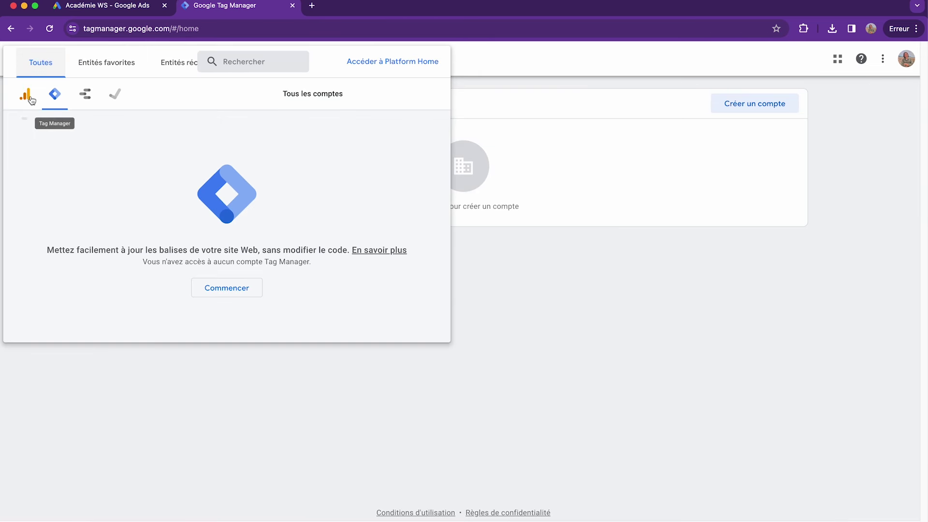
# Open the web start property of the Web Start Analytics account, look at its home page and close it
pyautogui.click(25, 93)
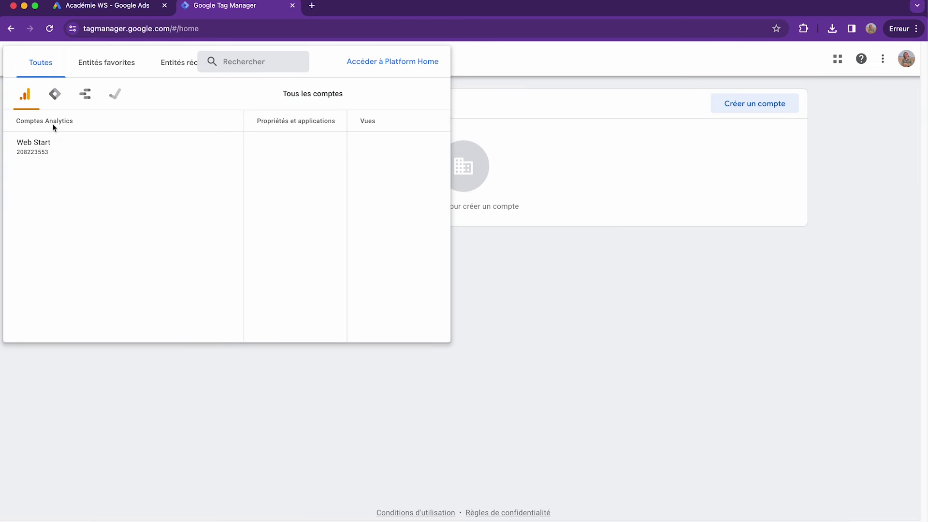
pyautogui.click(97, 152)
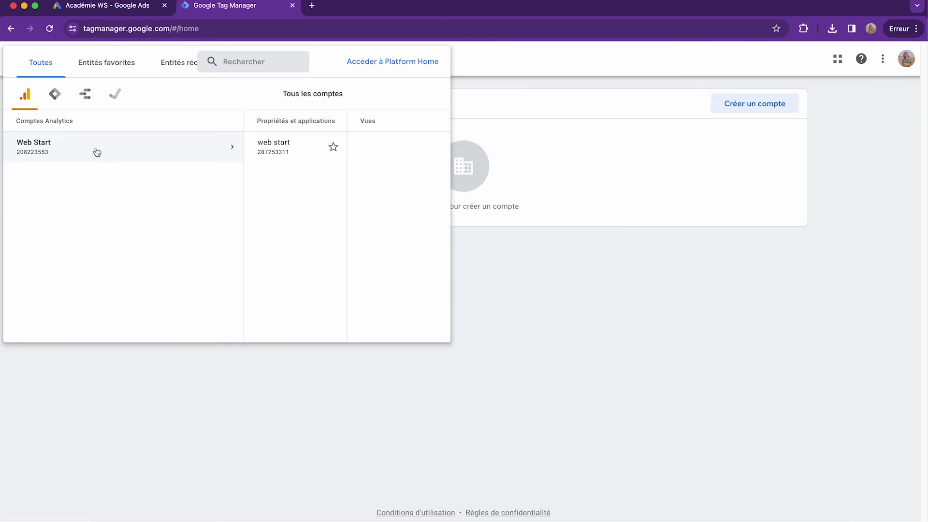
pyautogui.click(228, 144)
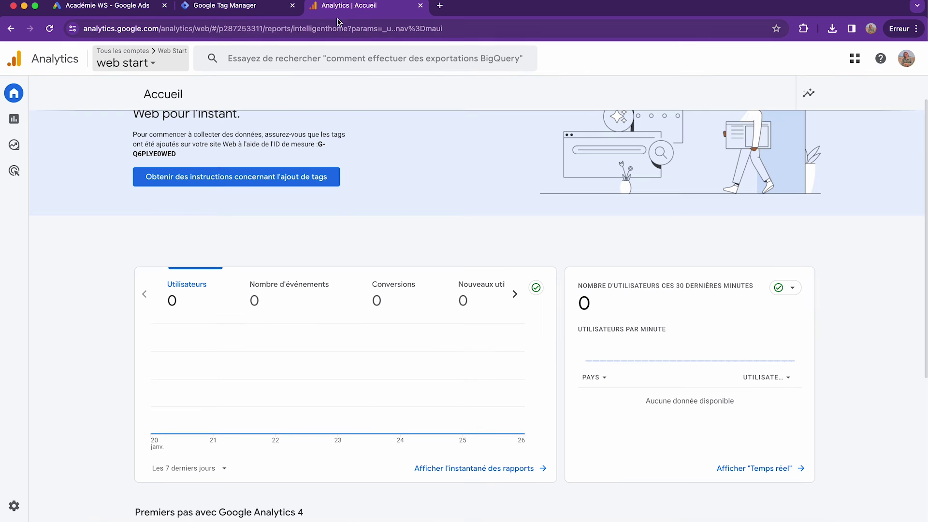
pyautogui.click(421, 5)
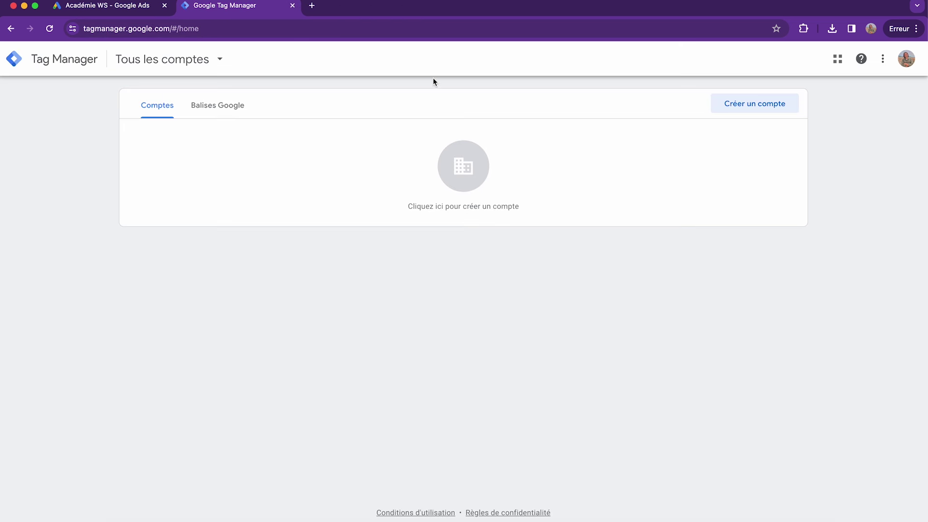
# Start a new Tag Manager account and name it "Académie WS"
pyautogui.click(764, 99)
pyautogui.click(226, 212)
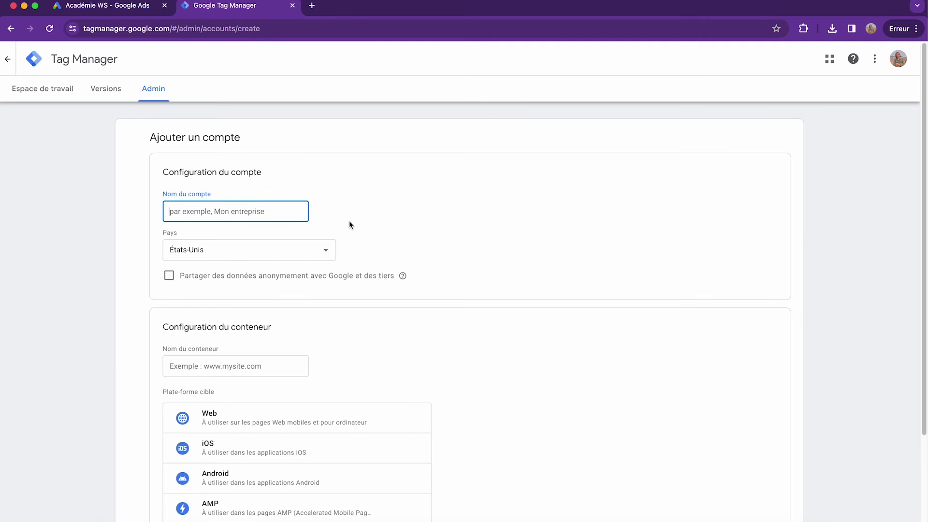
pyautogui.scroll(-1, 474, 227)
pyautogui.write('Académie WS')
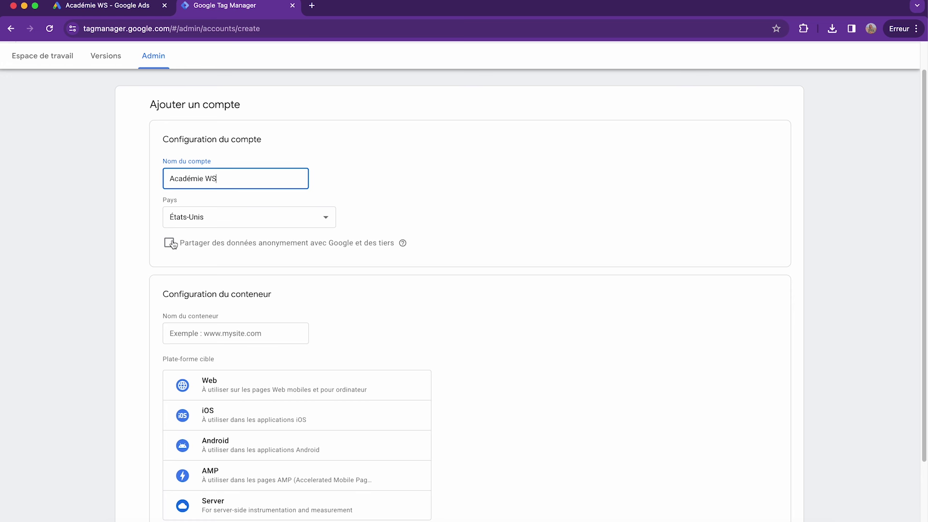
pyautogui.scroll(-2, 208, 274)
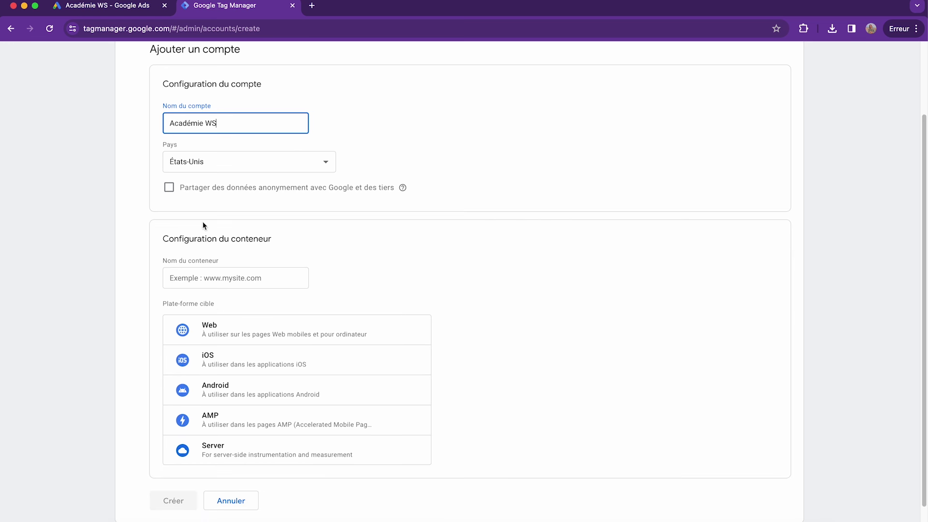
pyautogui.click(214, 288)
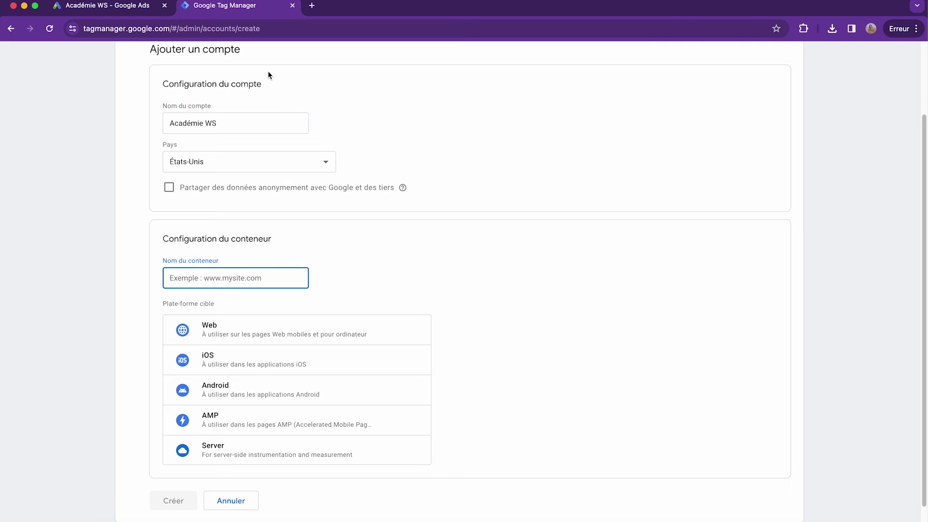
pyautogui.click(310, 6)
pyautogui.write('academiews.fr')
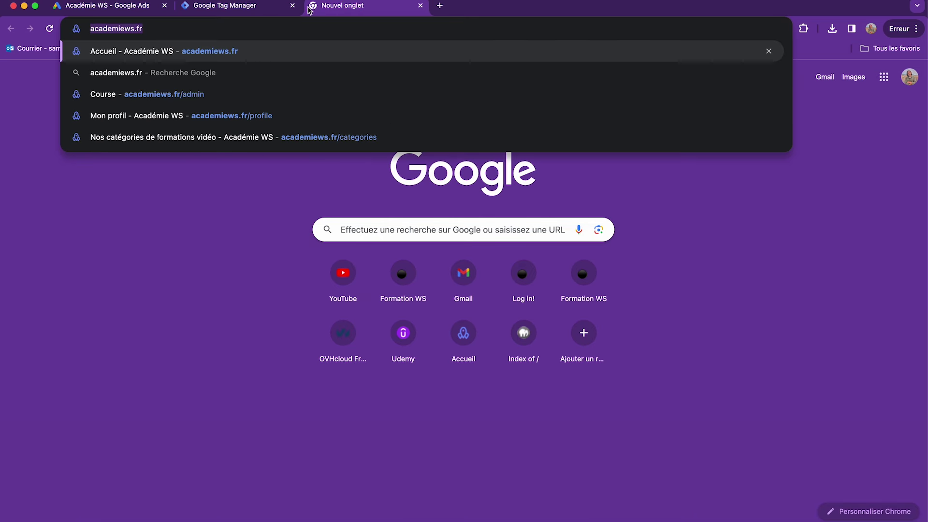
pyautogui.click(421, 6)
pyautogui.write('https://academiews.fr/')
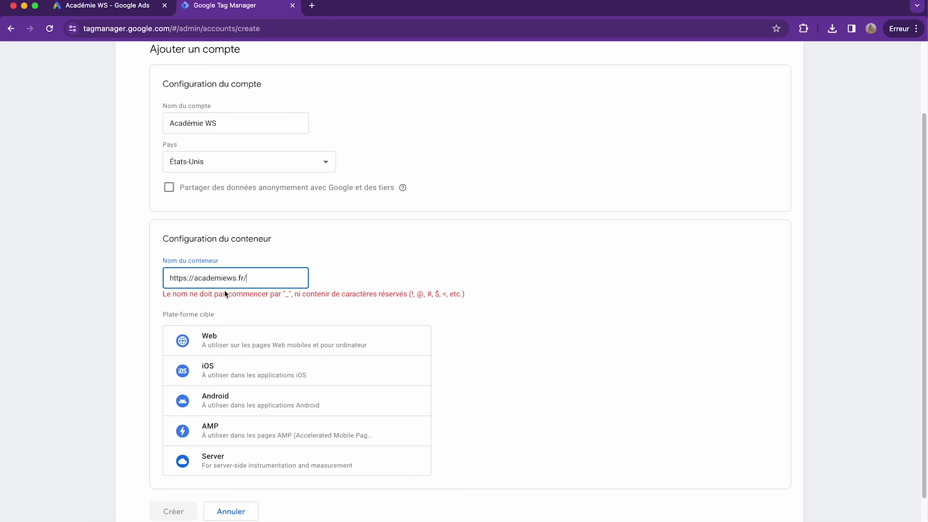
pyautogui.press('BackSpace')
pyautogui.press('BackSpace')
pyautogui.press('BackSpace')
pyautogui.press('BackSpace')
pyautogui.press('BackSpace')
pyautogui.press('BackSpace')
pyautogui.press('BackSpace')
pyautogui.press('BackSpace')
pyautogui.scroll(-2, 355, 284)
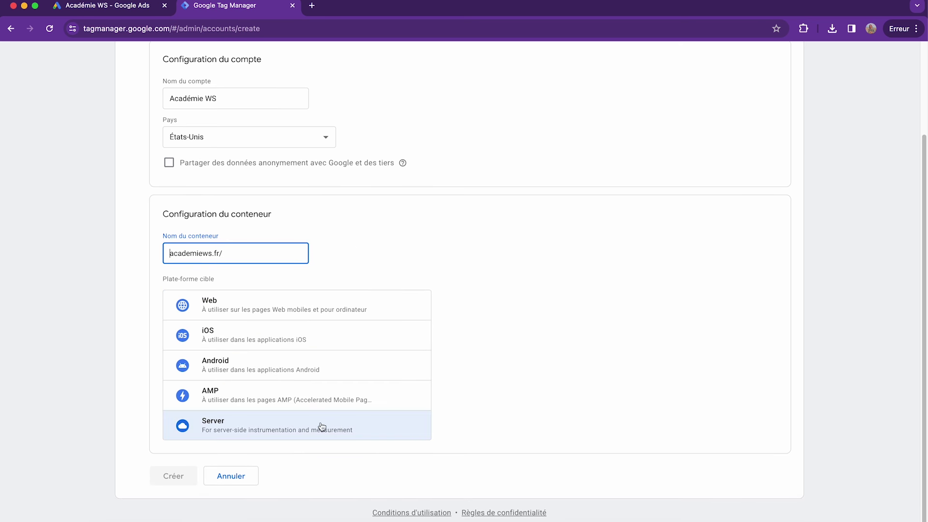
pyautogui.click(232, 306)
pyautogui.click(154, 477)
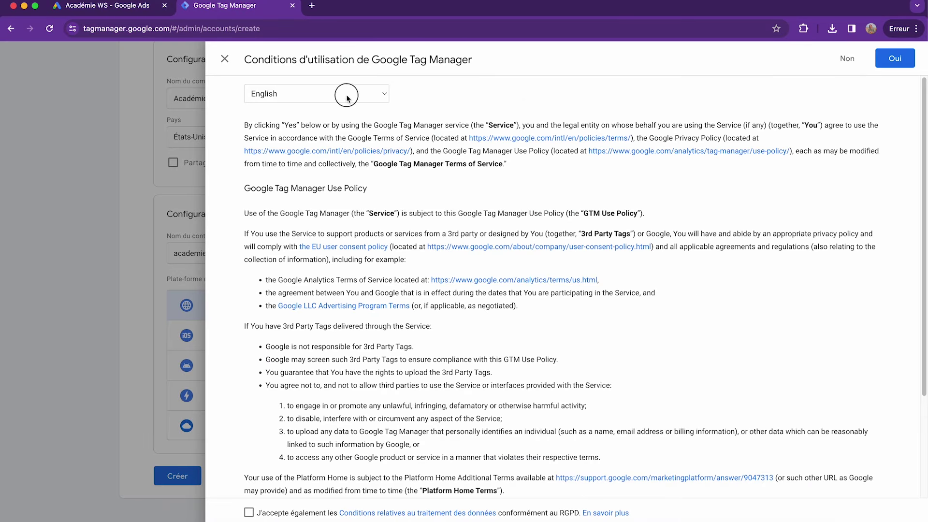
# Display the Tag Manager terms of use in French and accept them together with the GDPR data processing terms
pyautogui.click(348, 94)
pyautogui.click(329, 108)
pyautogui.scroll(-10, 509, 244)
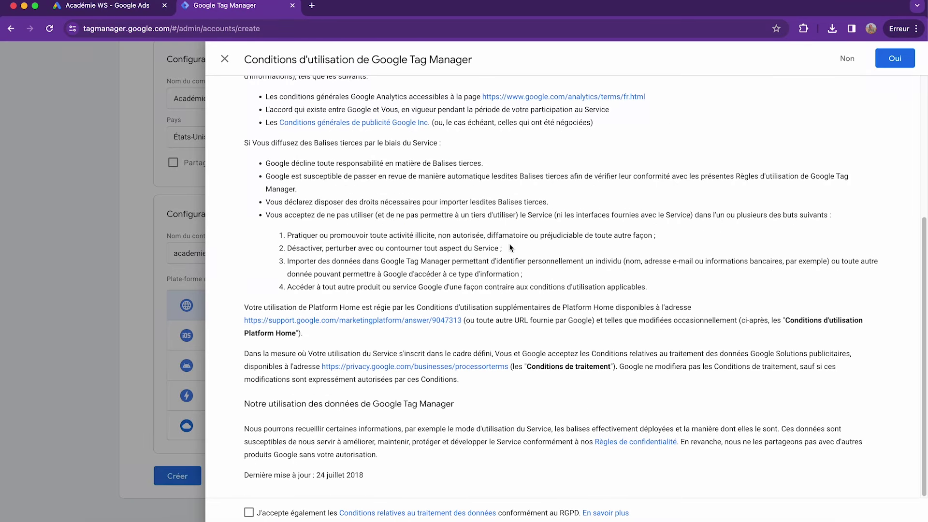
pyautogui.click(249, 514)
pyautogui.click(889, 59)
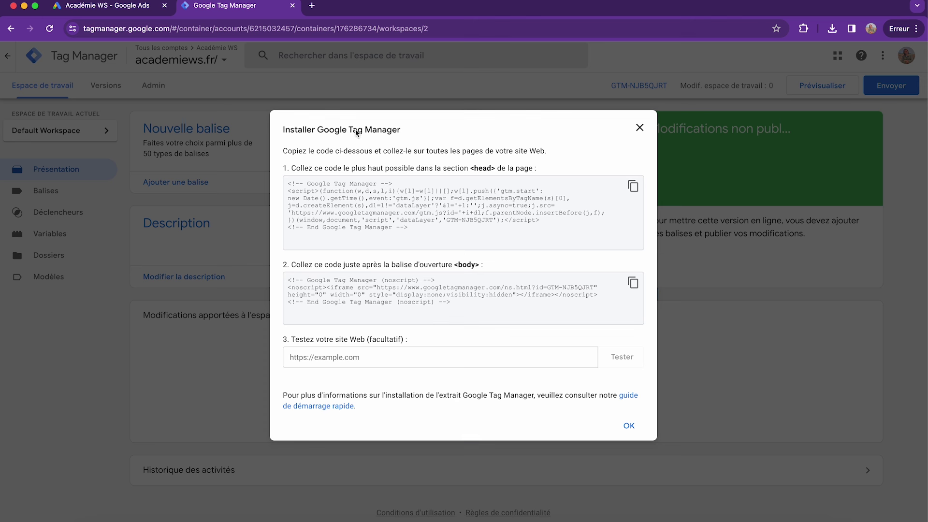
# Examine the Tag Manager installation snippets for the head and body sections and the optional website test field
pyautogui.moveTo(512, 169); pyautogui.dragTo(286, 169)
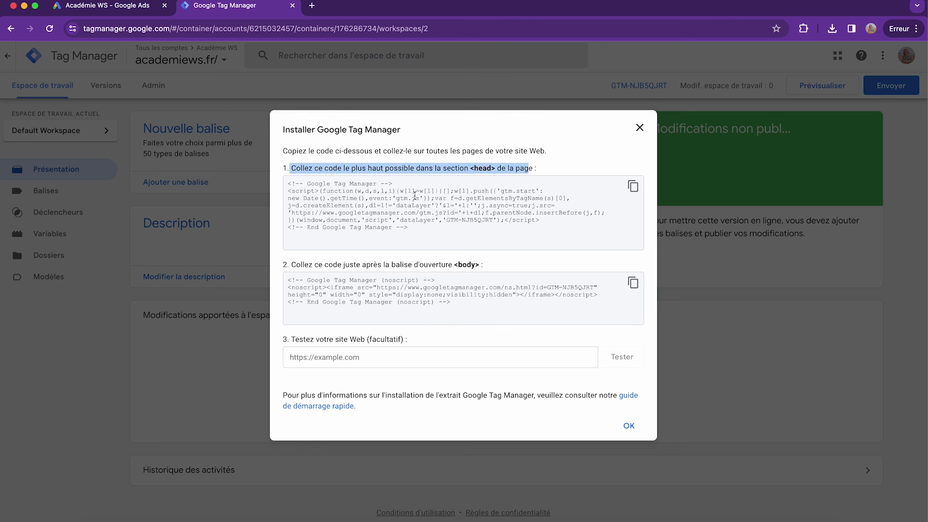
pyautogui.click(395, 229)
pyautogui.moveTo(414, 229); pyautogui.dragTo(289, 203)
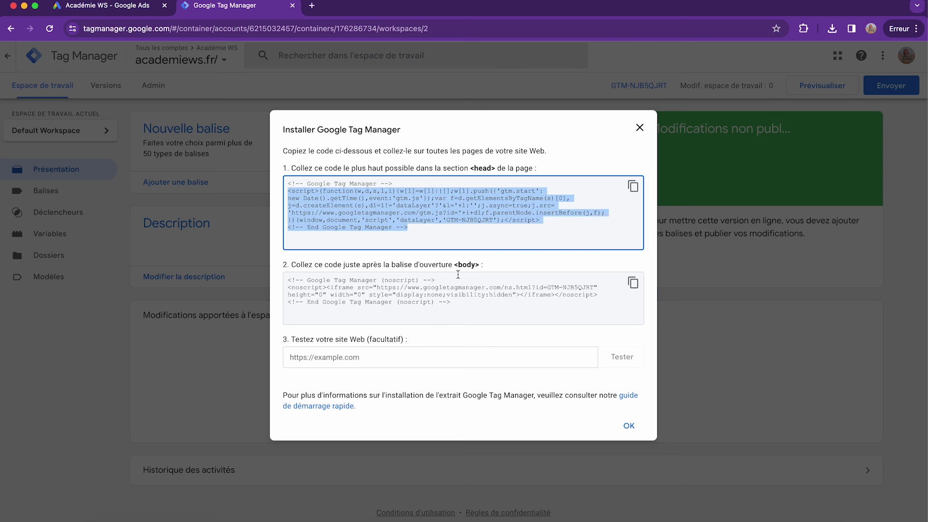
pyautogui.moveTo(456, 305); pyautogui.dragTo(289, 287)
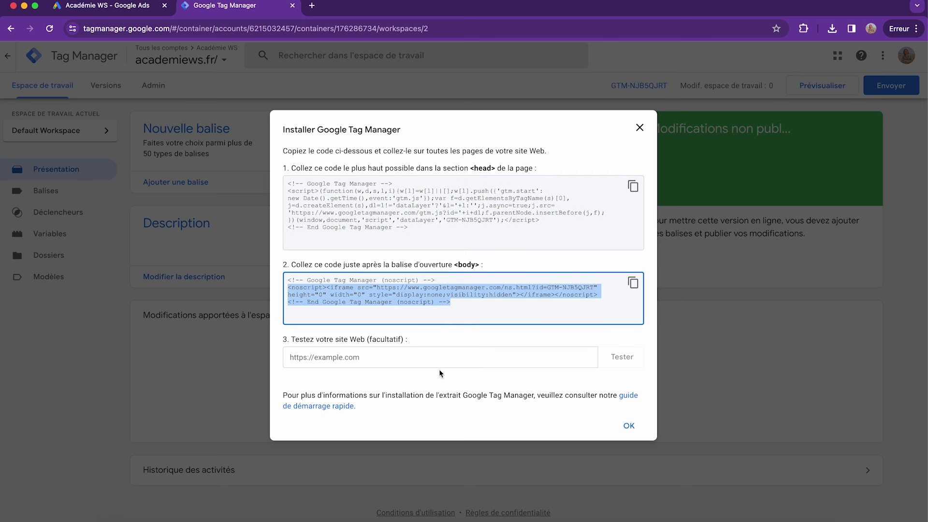
pyautogui.click(389, 367)
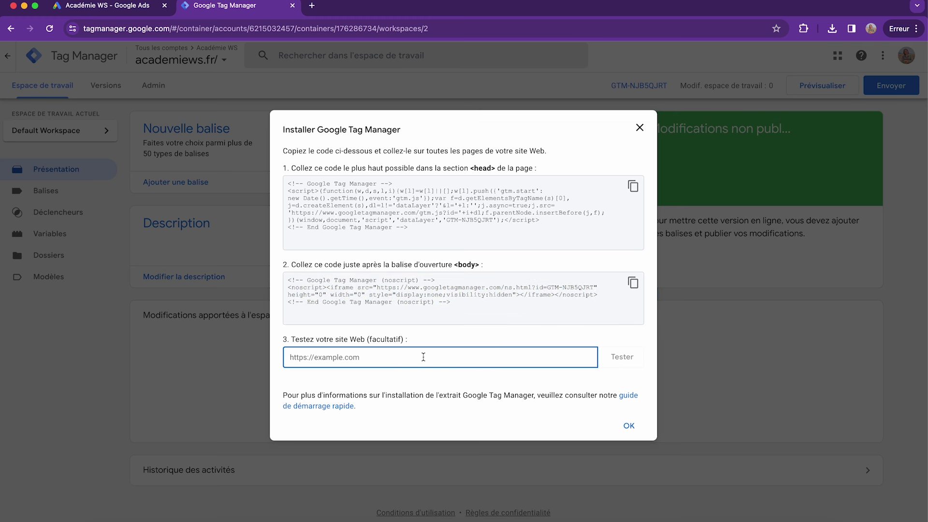
# Copy the Google Tag Manager snippet for the site's head section
pyautogui.press('super+Tab')
pyautogui.press('super+Tab')
pyautogui.press('super+Tab')
pyautogui.press('super+Tab')
pyautogui.press('super+Tab')
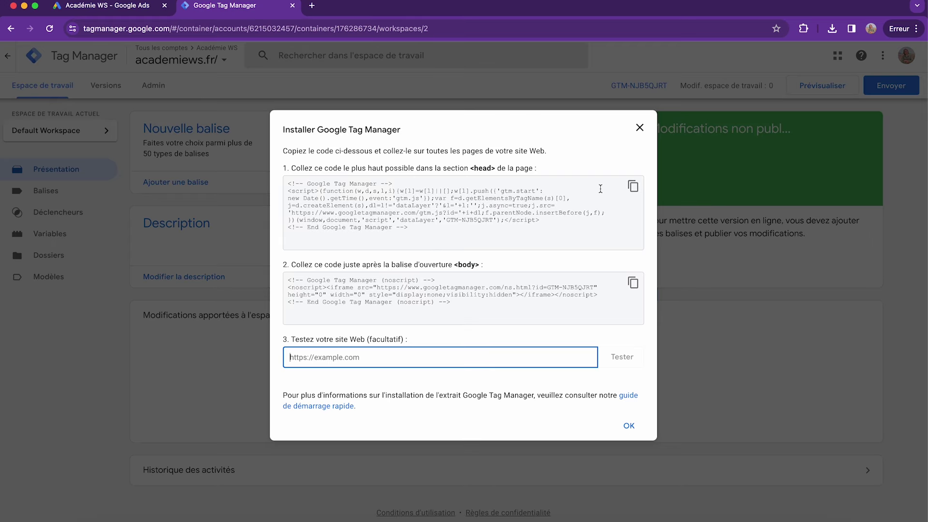
pyautogui.click(634, 187)
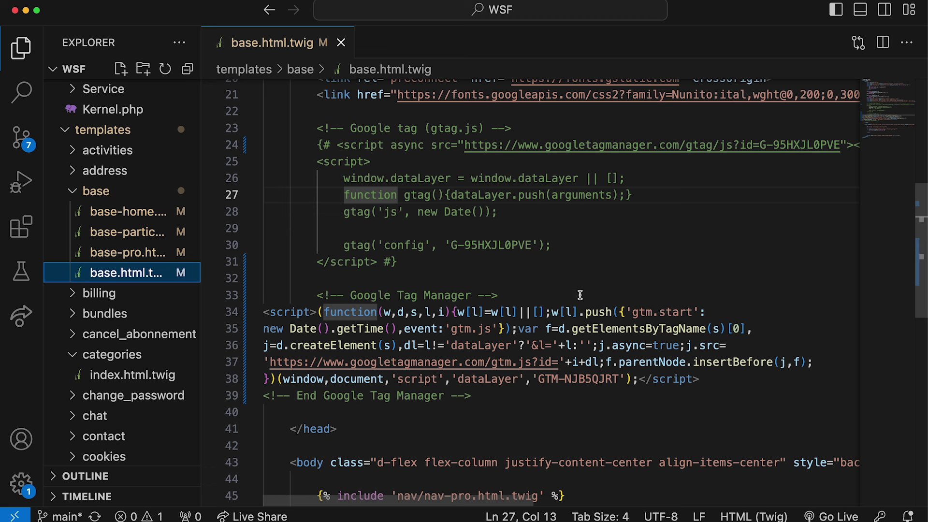
# Examine the Tag Manager script and the commented-out gtag.js block in the head of base.html.twig in VS Code
pyautogui.click(499, 394)
pyautogui.moveTo(699, 379); pyautogui.dragTo(224, 310)
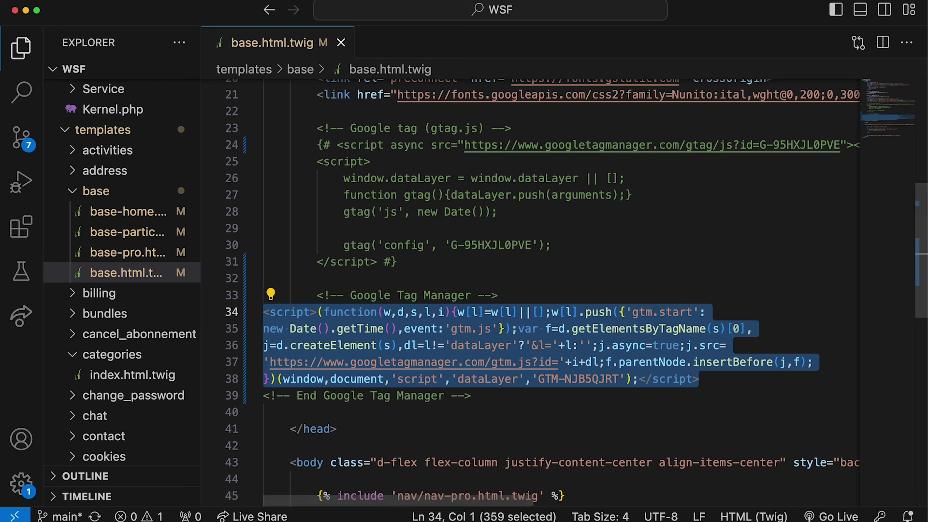
pyautogui.press('super+Tab')
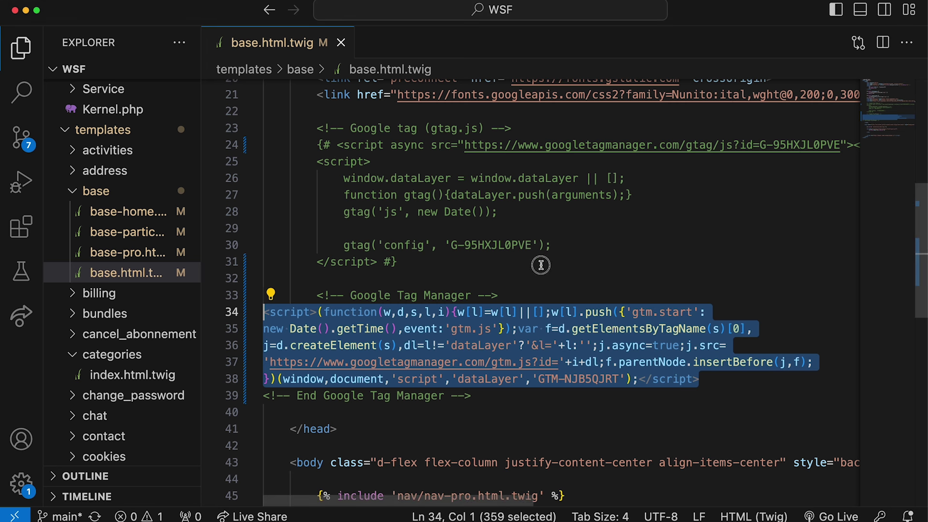
pyautogui.moveTo(541, 265); pyautogui.dragTo(265, 145)
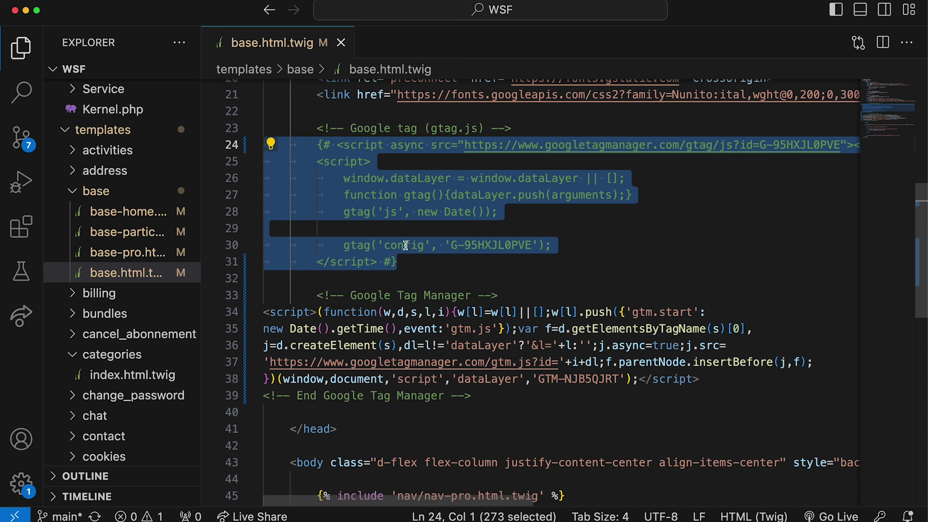
pyautogui.click(410, 261)
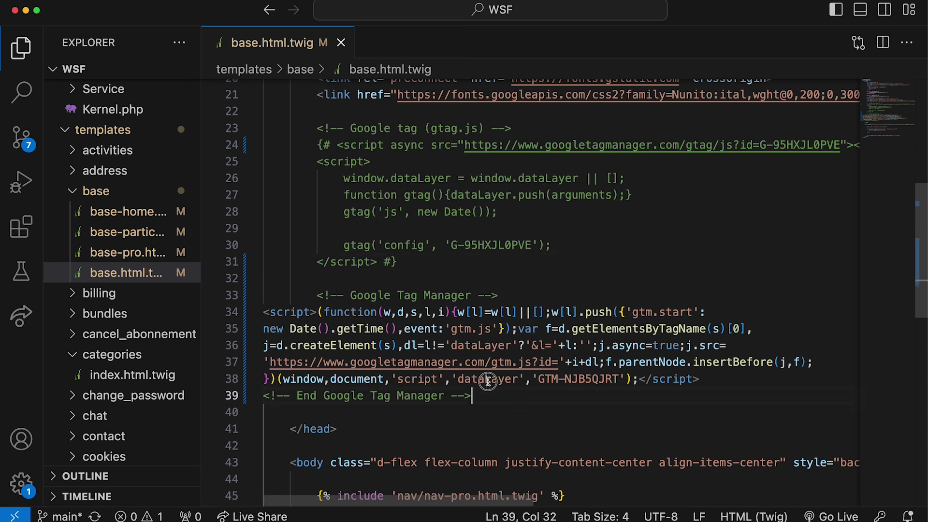
pyautogui.moveTo(482, 396); pyautogui.dragTo(227, 320)
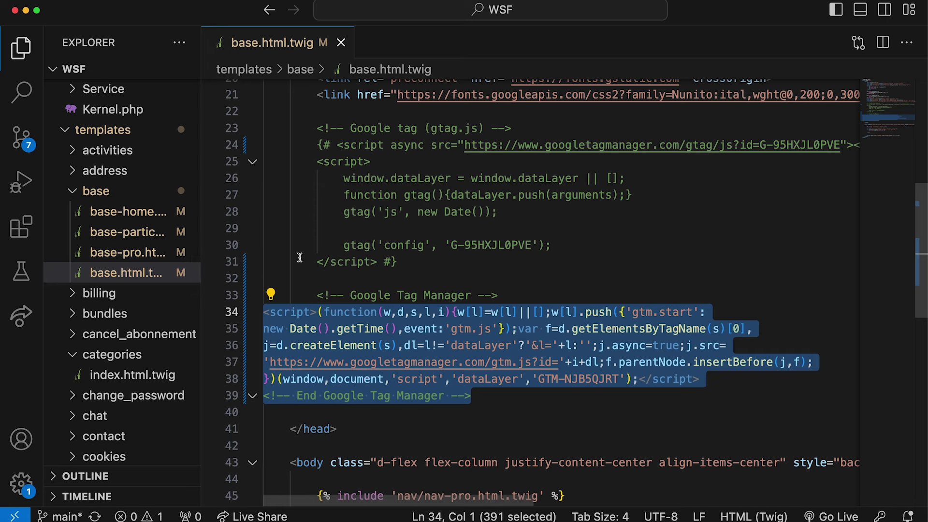
pyautogui.press('super+Tab')
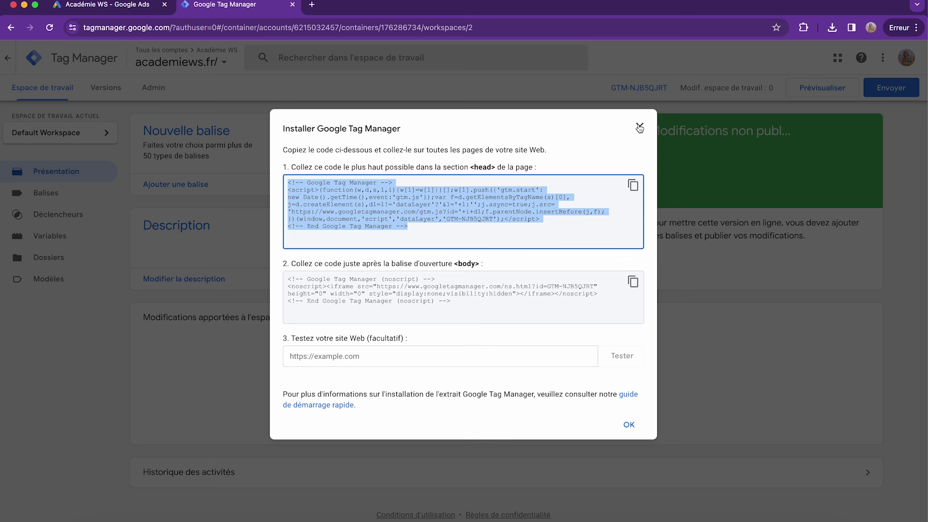
pyautogui.click(312, 5)
pyautogui.write('academiews.fr')
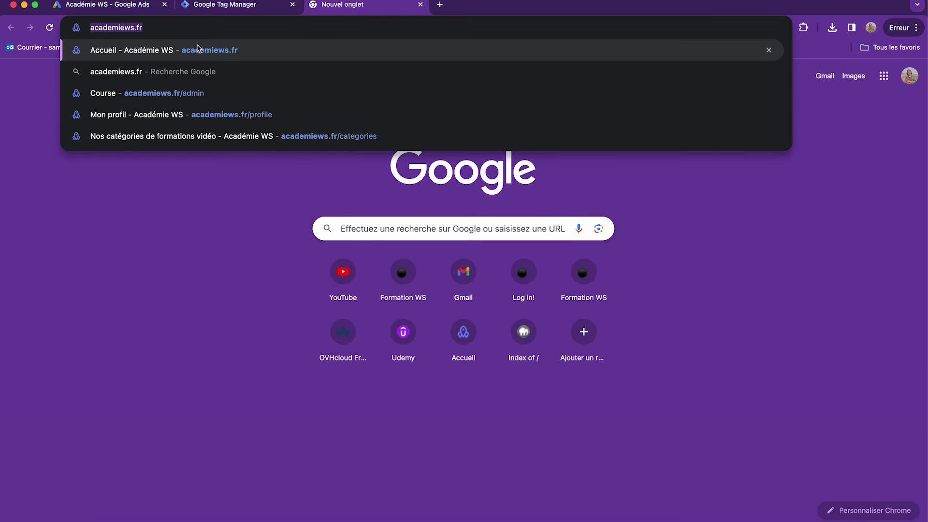
pyautogui.click(215, 12)
pyautogui.click(394, 356)
pyautogui.press('super+v')
pyautogui.click(618, 357)
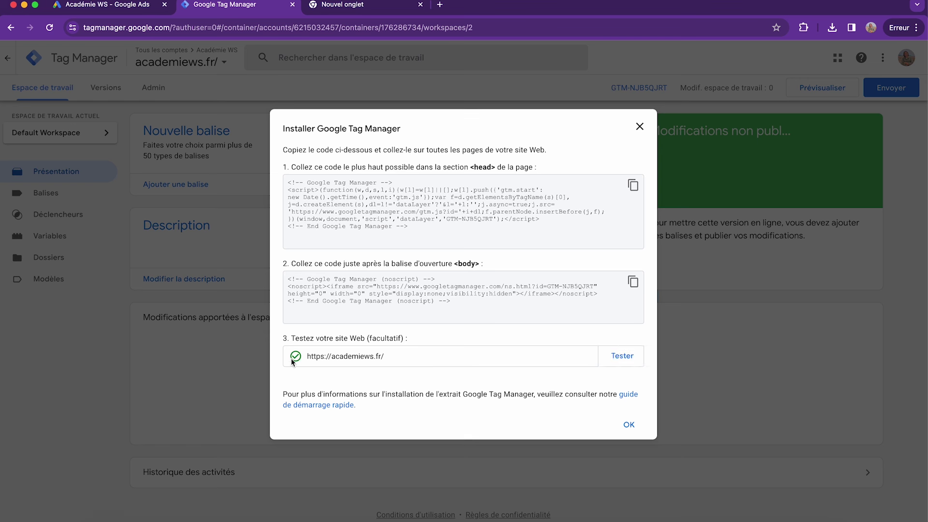
pyautogui.click(629, 425)
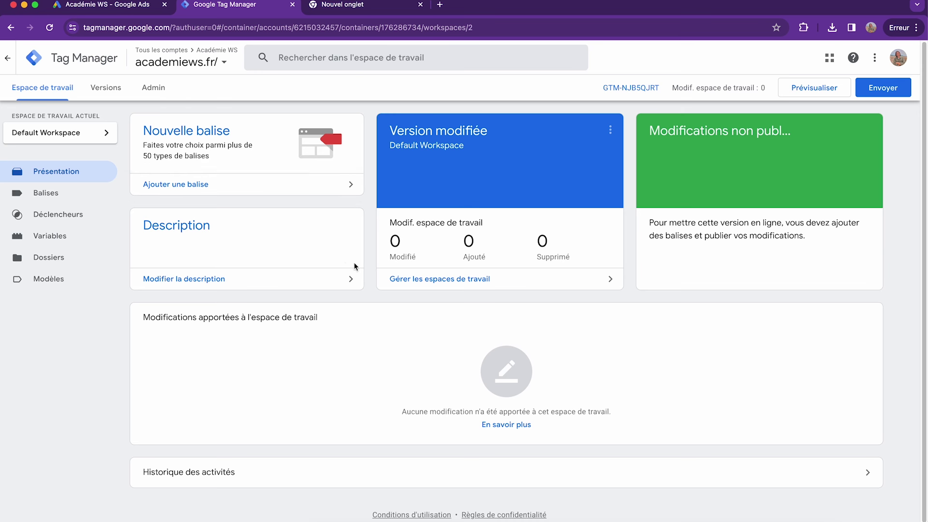
pyautogui.click(114, 8)
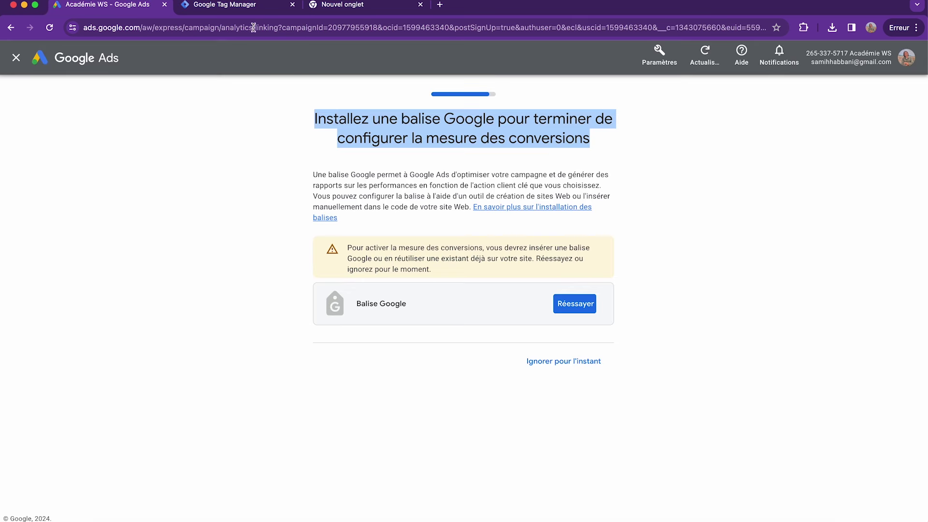
pyautogui.click(294, 331)
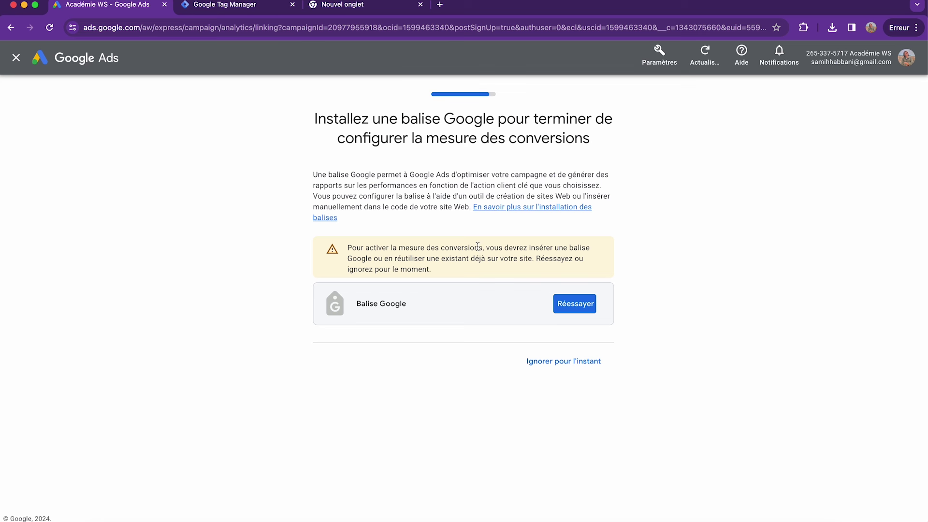
pyautogui.click(226, 9)
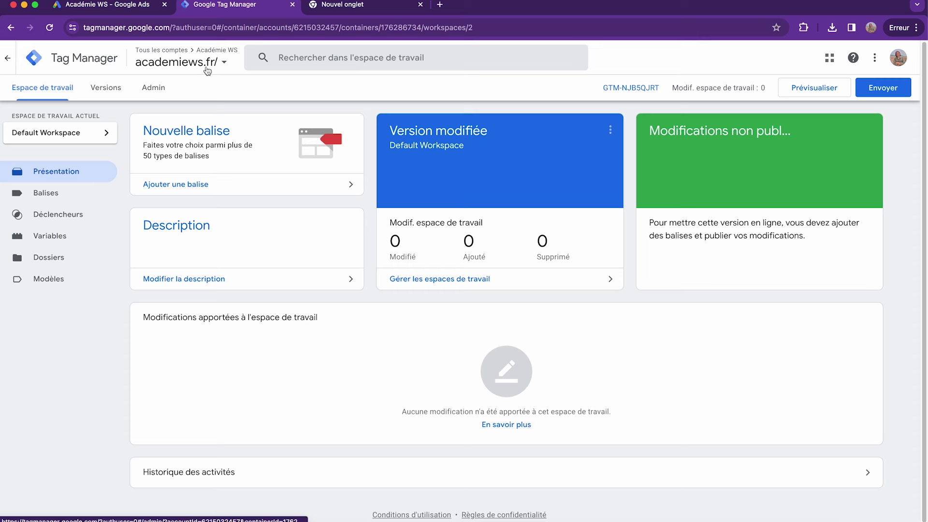
pyautogui.click(226, 63)
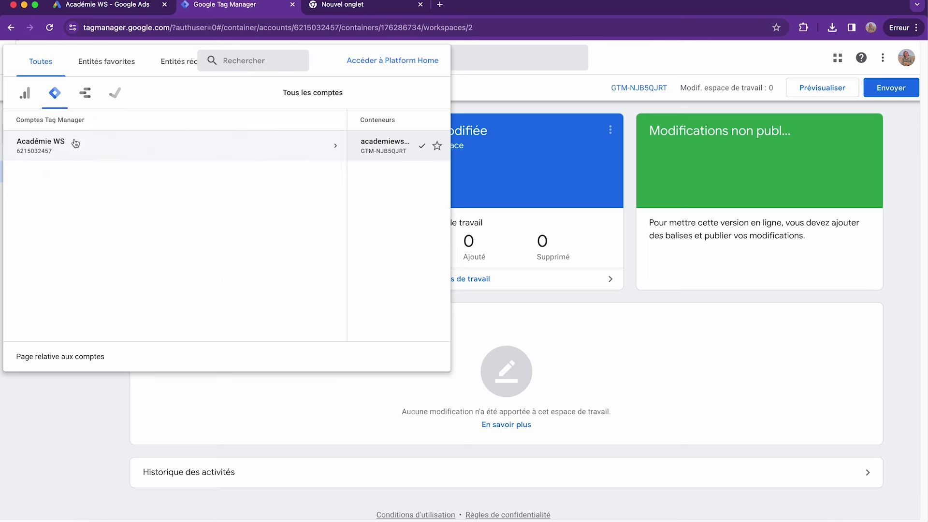
pyautogui.click(213, 141)
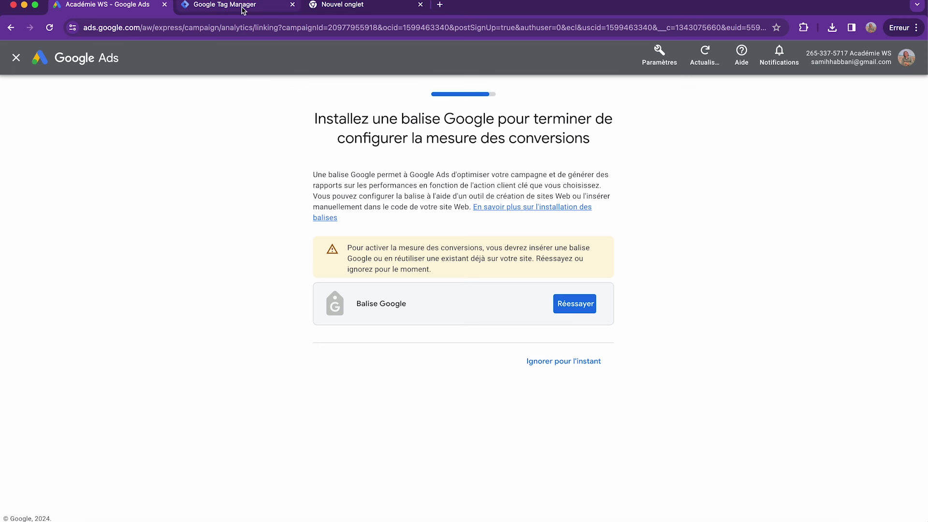
pyautogui.click(556, 363)
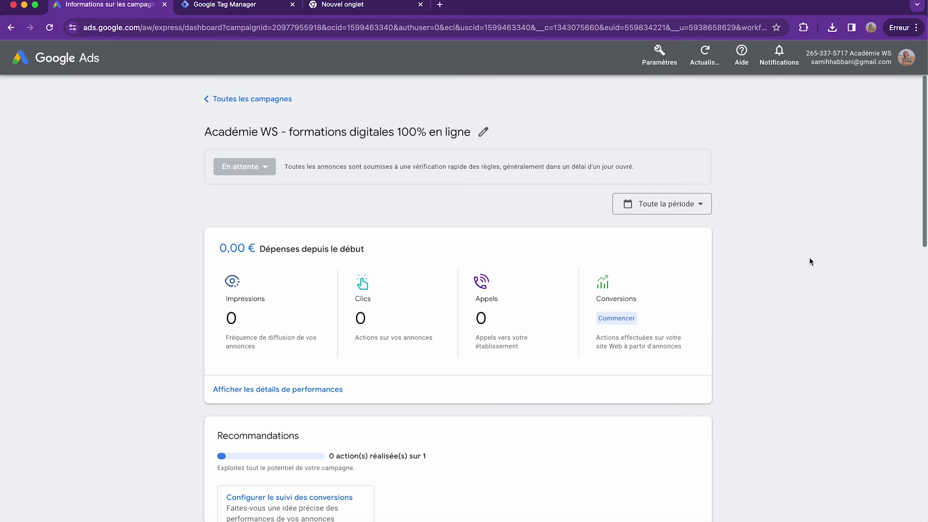
# Pause the campaign "Académie WS - formations digitales 100% en ligne" indefinitely or until it is reactivated
pyautogui.scroll(-1, 811, 276)
pyautogui.scroll(1, 811, 279)
pyautogui.click(245, 157)
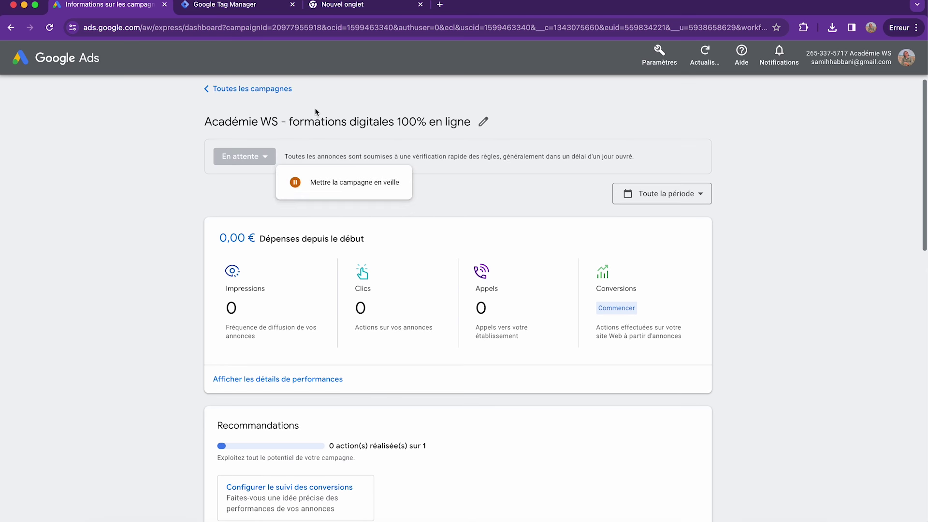
pyautogui.click(343, 188)
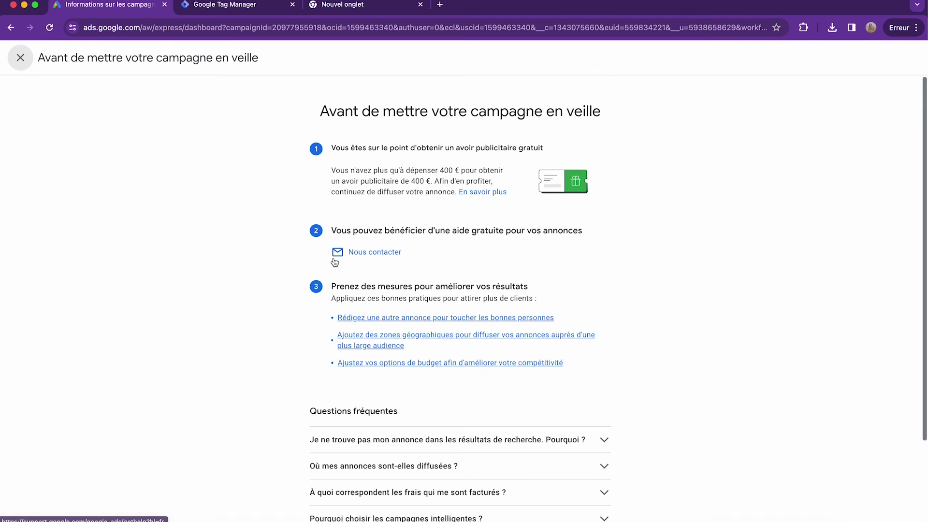
pyautogui.scroll(-3, 358, 214)
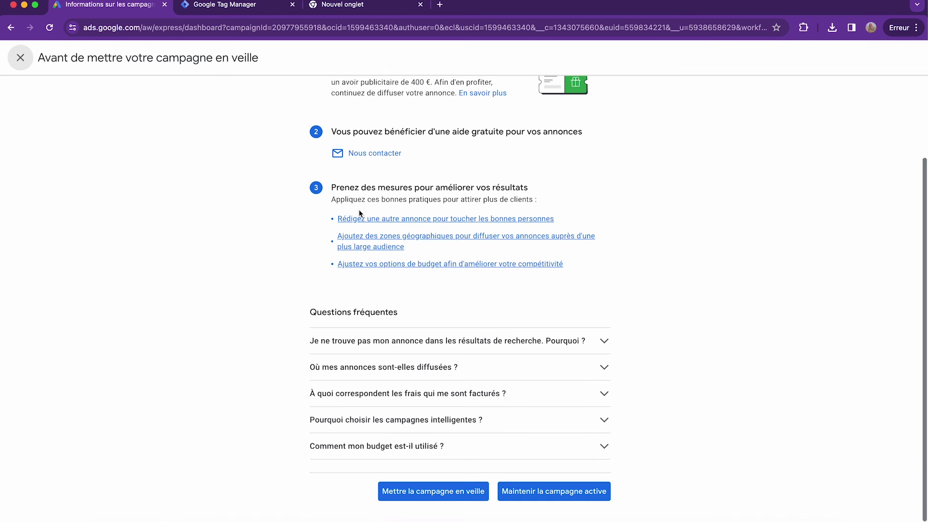
pyautogui.click(436, 496)
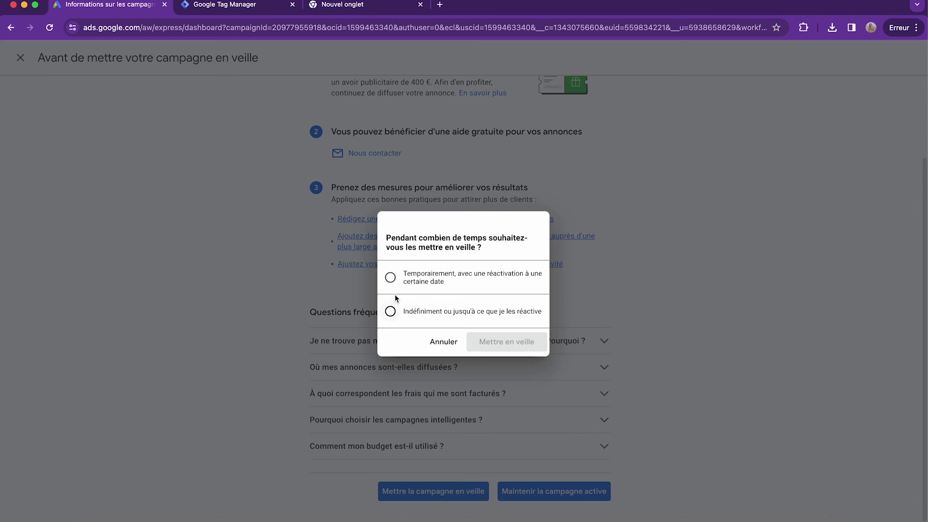
pyautogui.click(391, 277)
pyautogui.click(392, 431)
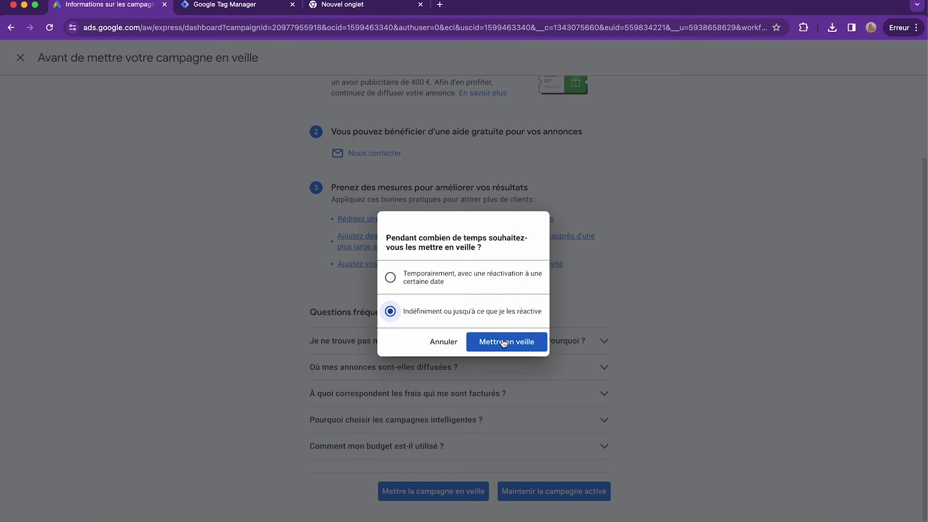
pyautogui.click(504, 344)
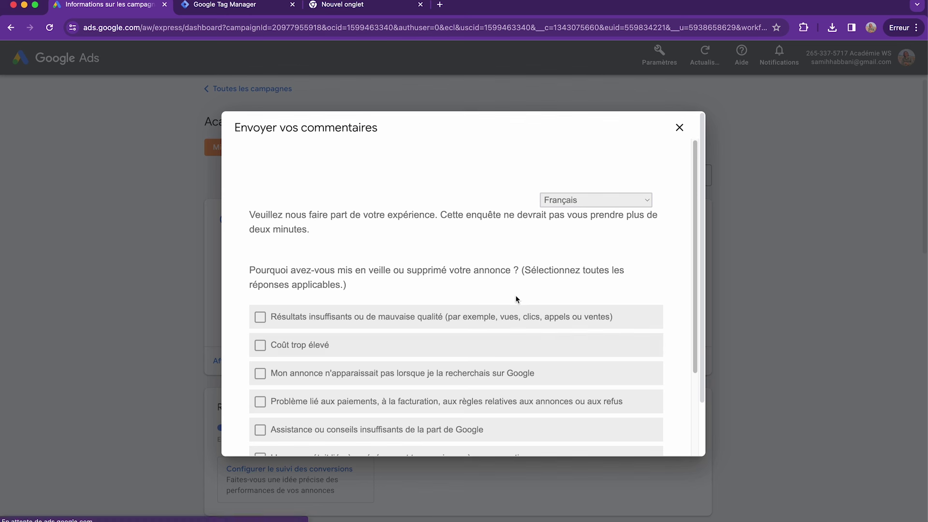
# Give "Je testais Google Ads" as the reason for pausing in the feedback survey and continue to its following page
pyautogui.scroll(-3, 315, 349)
pyautogui.click(260, 318)
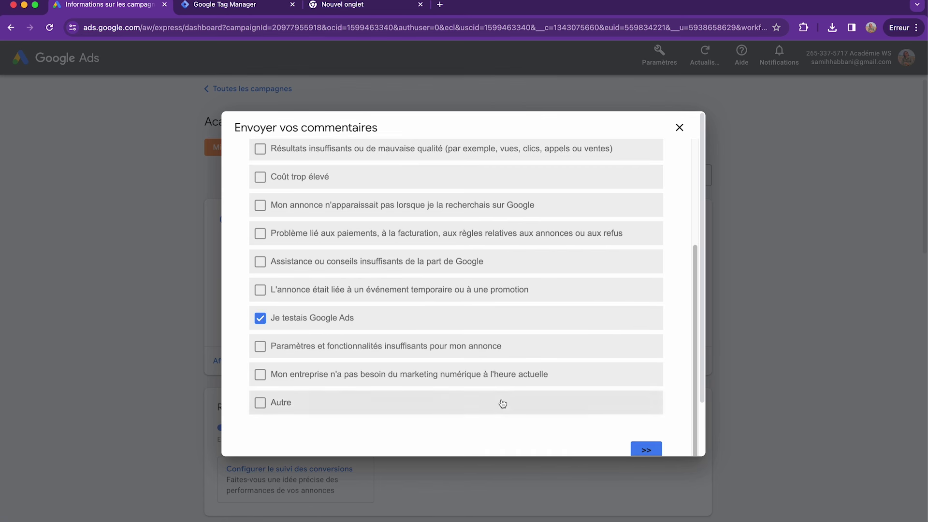
pyautogui.scroll(-1, 556, 414)
pyautogui.click(637, 425)
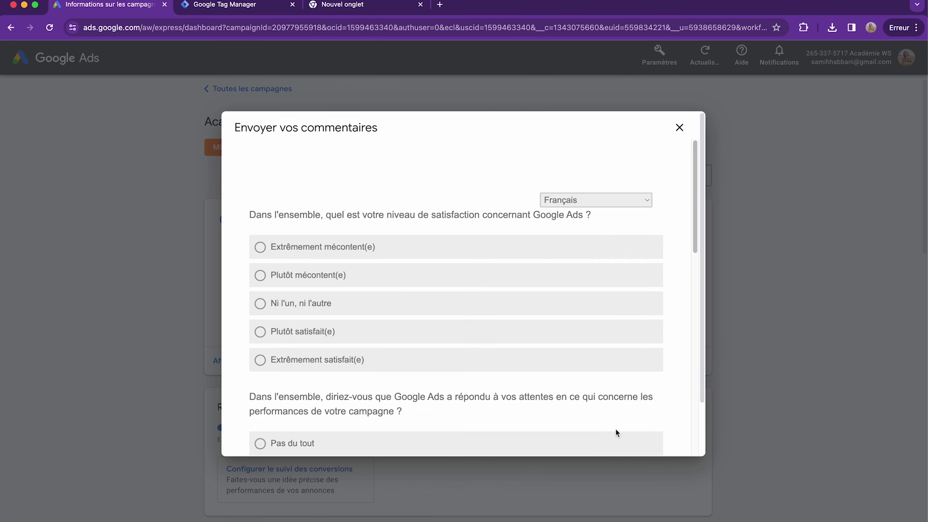
# Answer the survey questions with "Extrêmement satisfait(e)", "Complètement", "Extrêmement facile" and "Oui" for advertising again
pyautogui.click(259, 359)
pyautogui.scroll(-3, 340, 372)
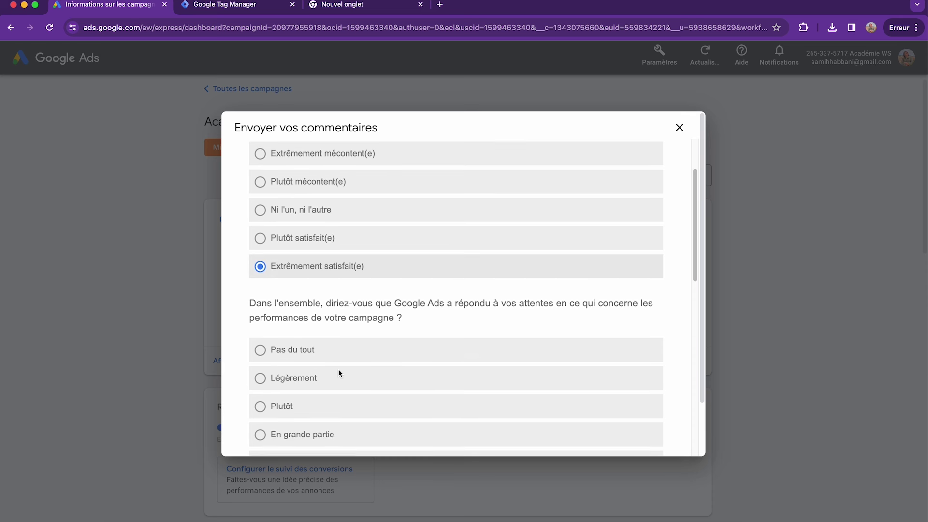
pyautogui.scroll(-2, 340, 373)
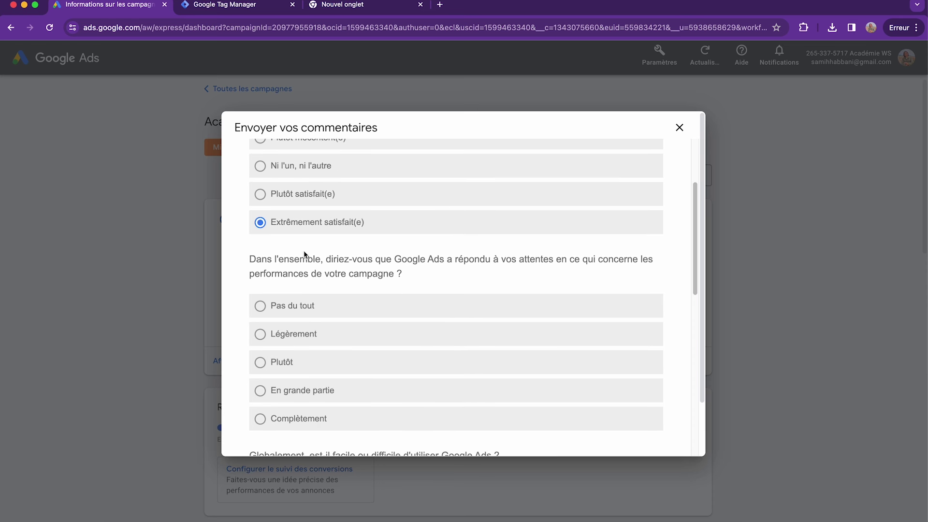
pyautogui.scroll(-1, 307, 281)
pyautogui.click(258, 394)
pyautogui.scroll(-5, 255, 382)
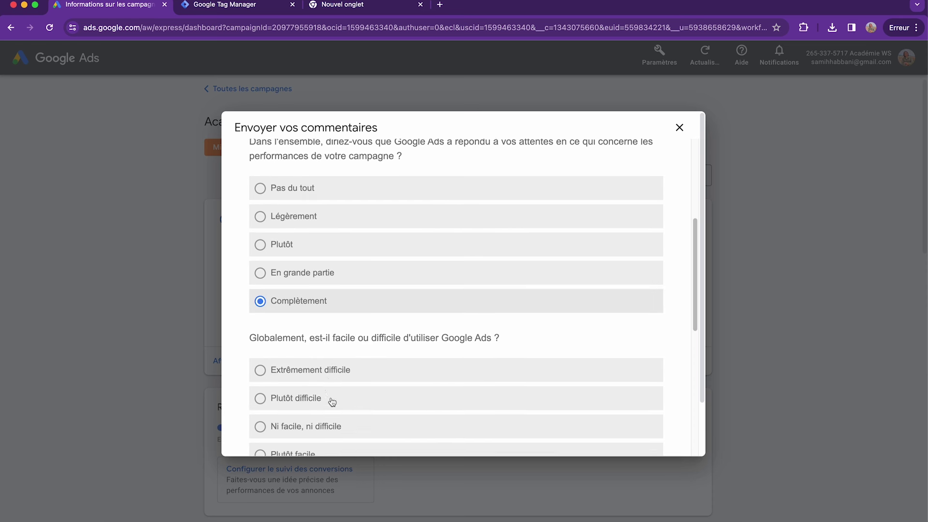
pyautogui.scroll(-2, 358, 288)
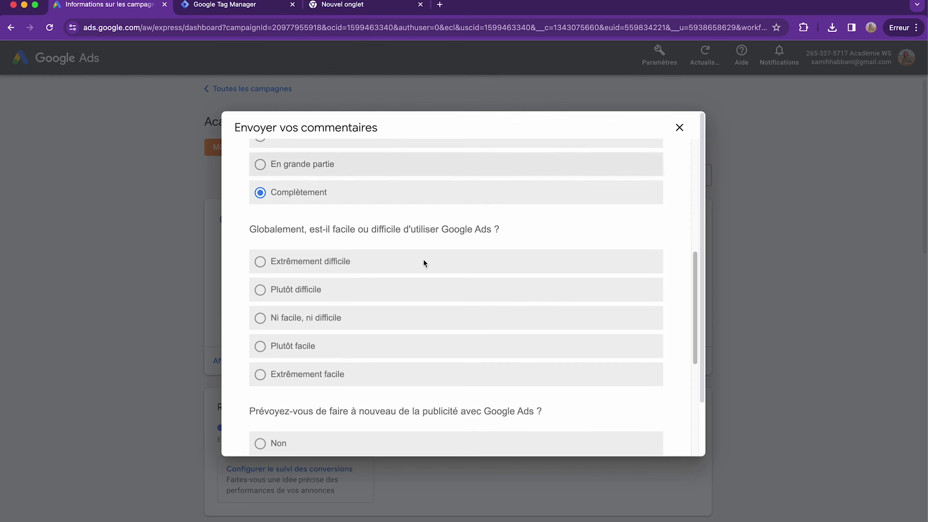
pyautogui.click(261, 379)
pyautogui.scroll(-6, 310, 377)
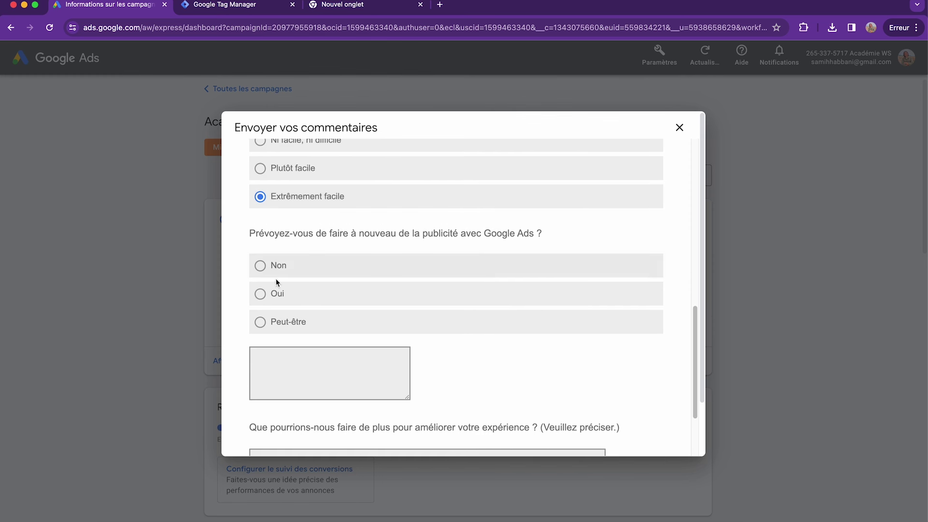
pyautogui.click(260, 294)
pyautogui.scroll(-10, 447, 261)
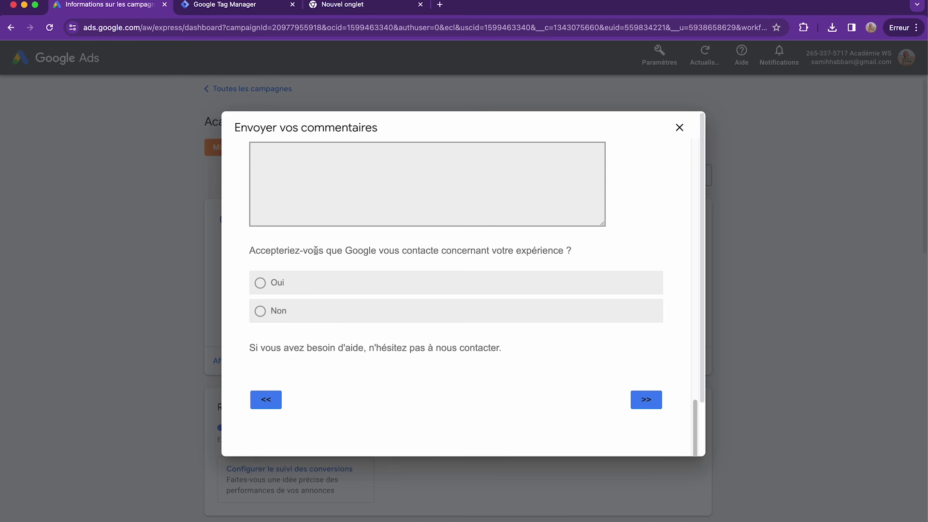
# Close the feedback survey without submitting its remaining questions
pyautogui.scroll(10, 477, 358)
pyautogui.scroll(-2, 624, 146)
pyautogui.click(680, 127)
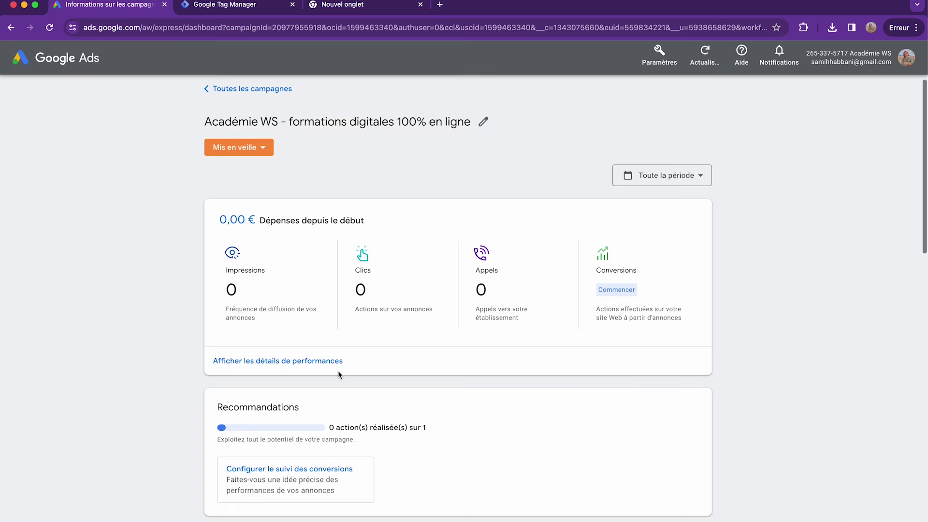
# Return to the list of all campaigns, dismiss the Google tag notice and reopen the paused campaign's overview
pyautogui.click(231, 92)
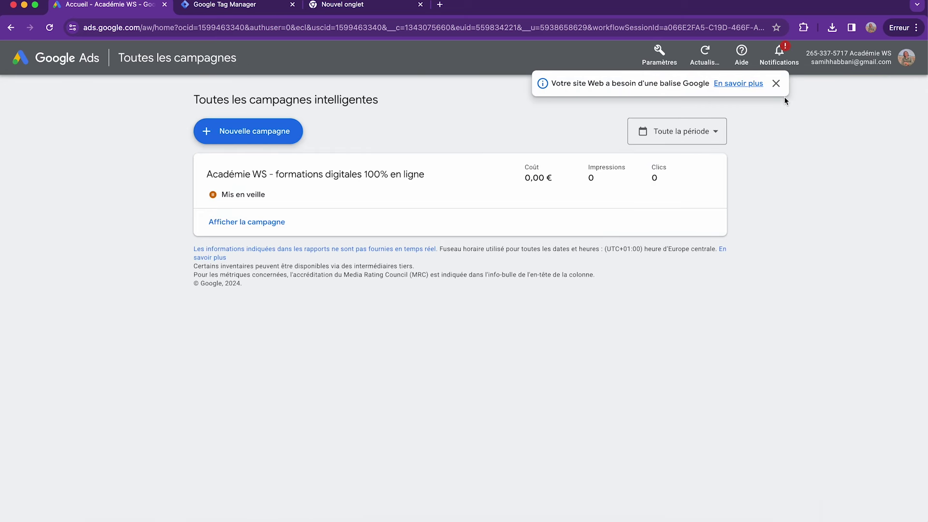
pyautogui.click(776, 85)
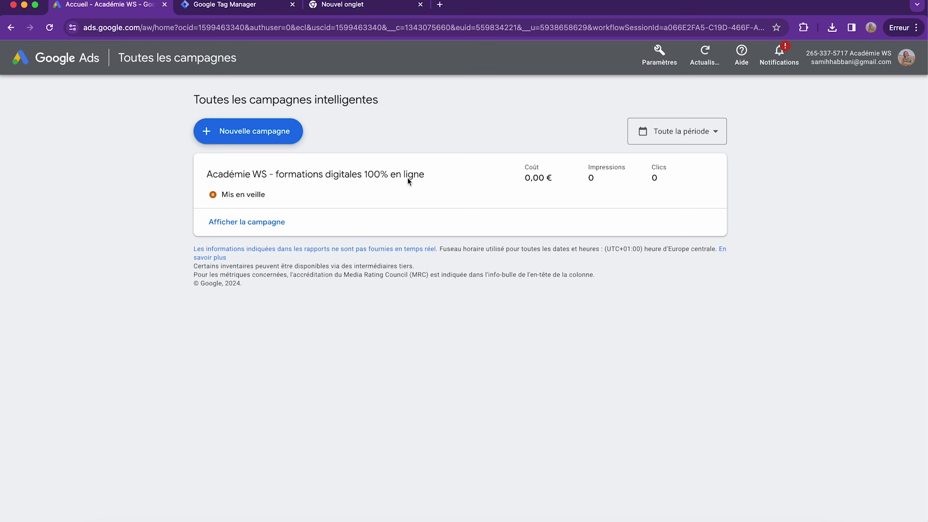
pyautogui.click(251, 223)
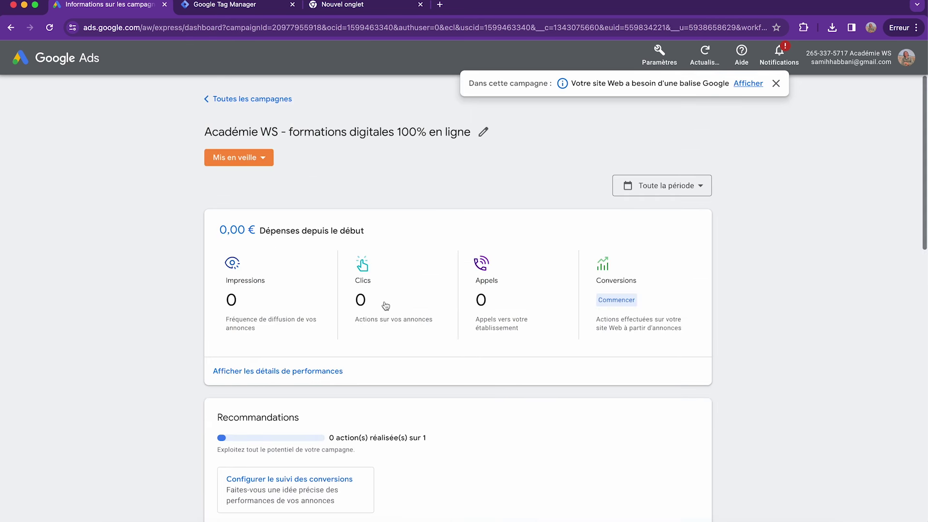
# Open the paused campaign's performance details on Conversions and look through the conversion measurement section
pyautogui.scroll(-2, 385, 304)
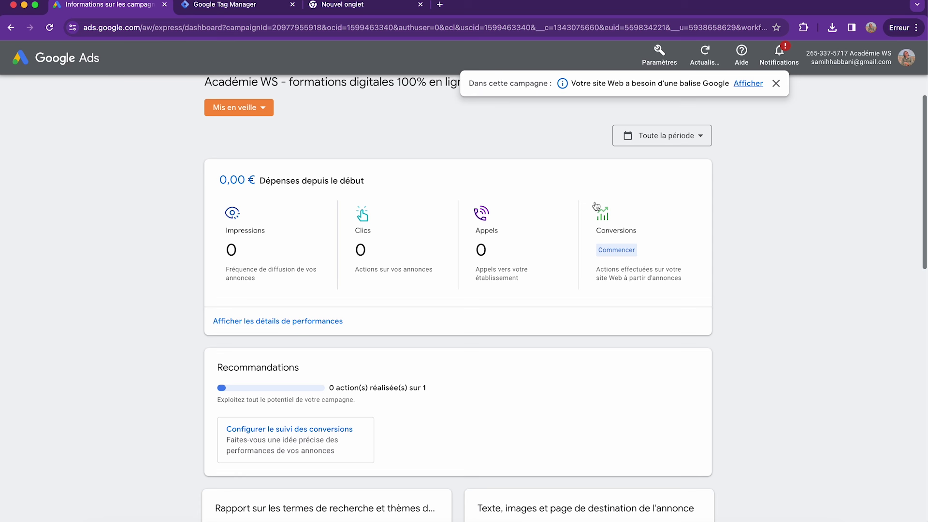
pyautogui.click(624, 254)
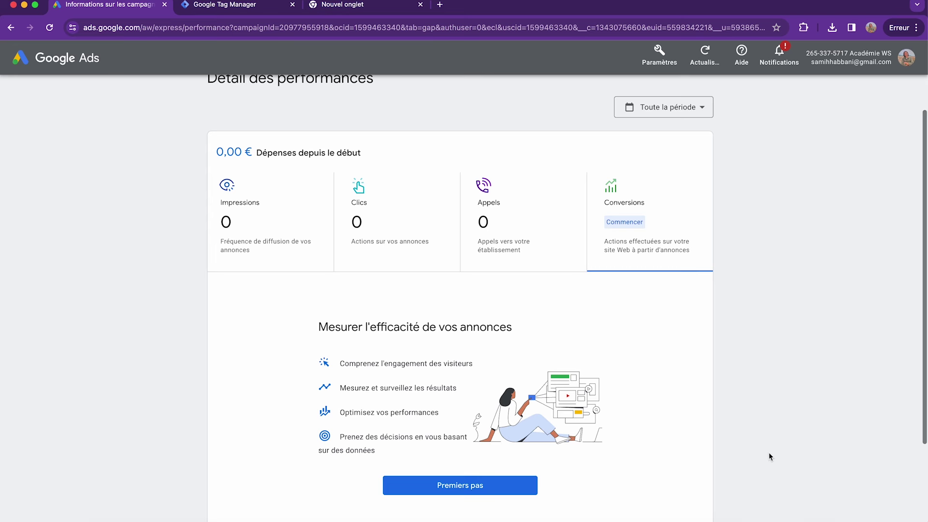
pyautogui.scroll(2, 767, 414)
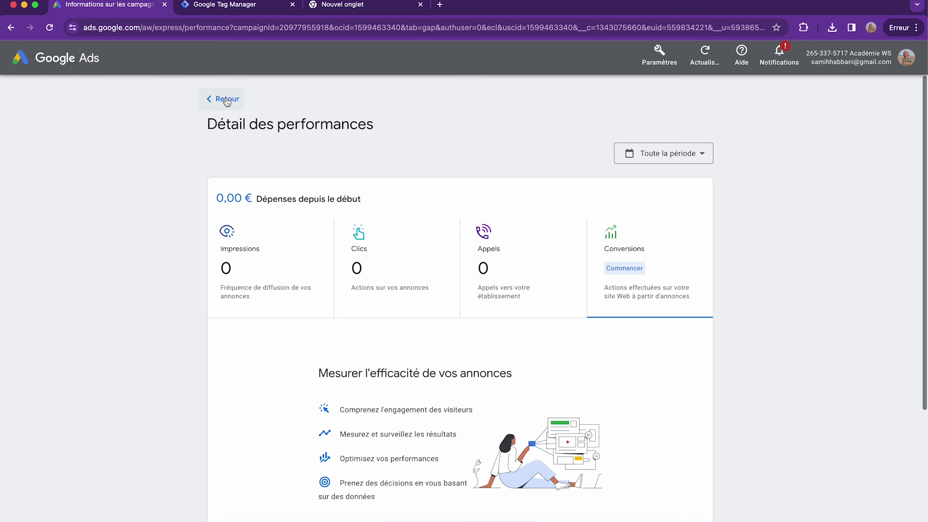
pyautogui.scroll(-3, 301, 104)
pyautogui.scroll(3, 302, 106)
# Review the specialised campaign, bidding and ad group features of Expert mode and activate it for the account
pyautogui.click(659, 51)
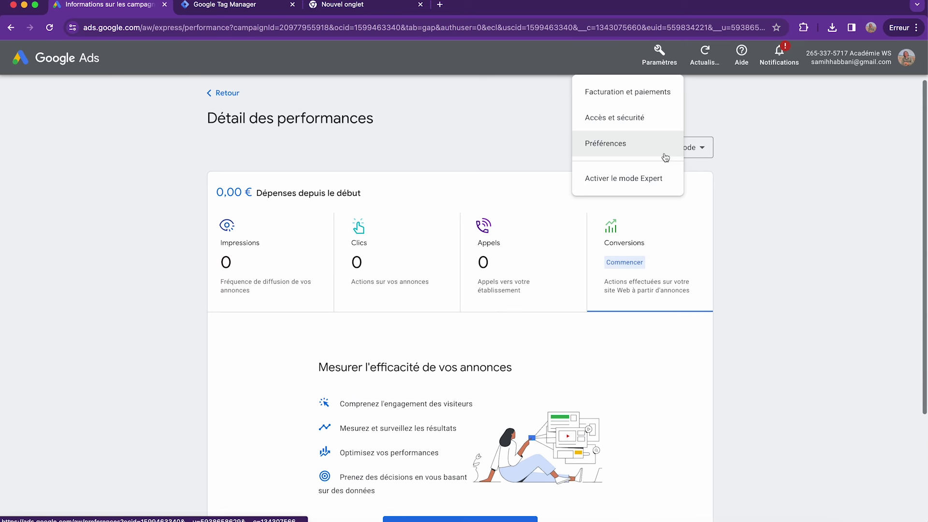
pyautogui.click(634, 181)
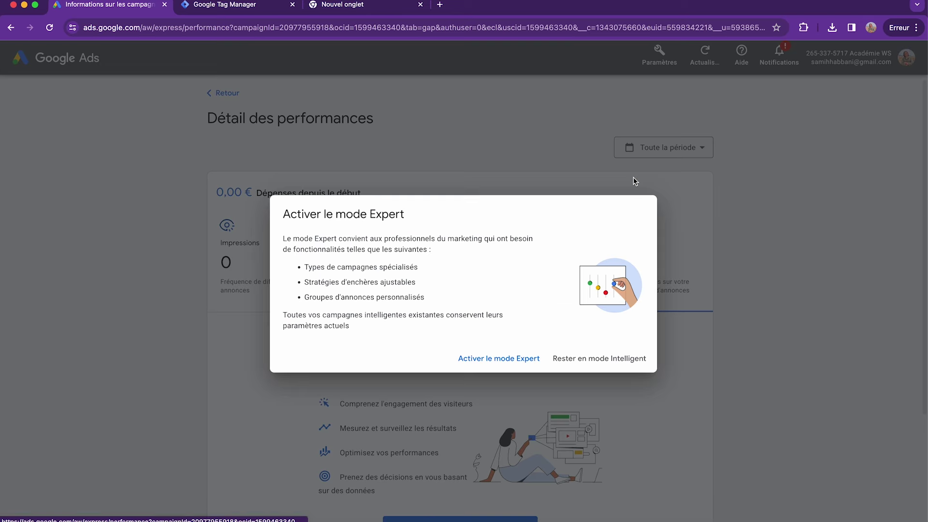
pyautogui.moveTo(284, 239); pyautogui.dragTo(296, 266)
pyautogui.click(407, 283)
pyautogui.moveTo(407, 284); pyautogui.dragTo(292, 282)
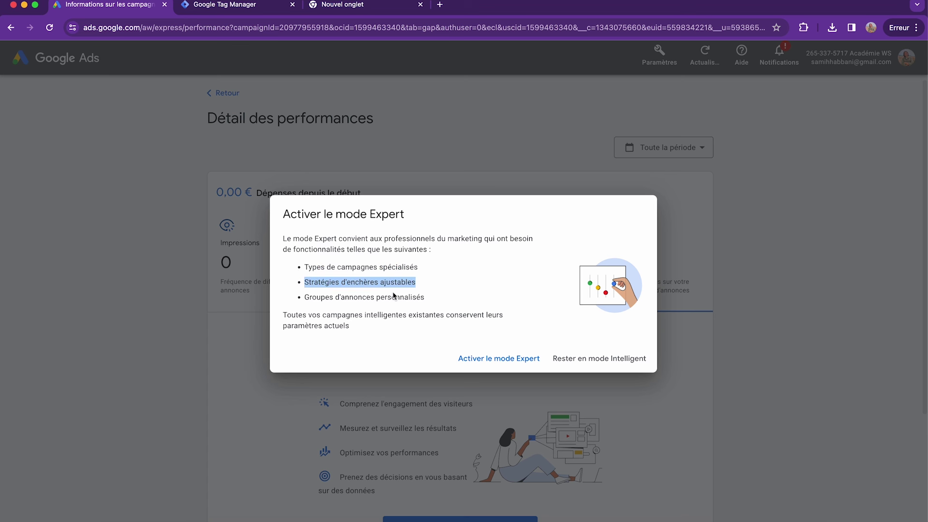
pyautogui.moveTo(421, 298); pyautogui.dragTo(300, 297)
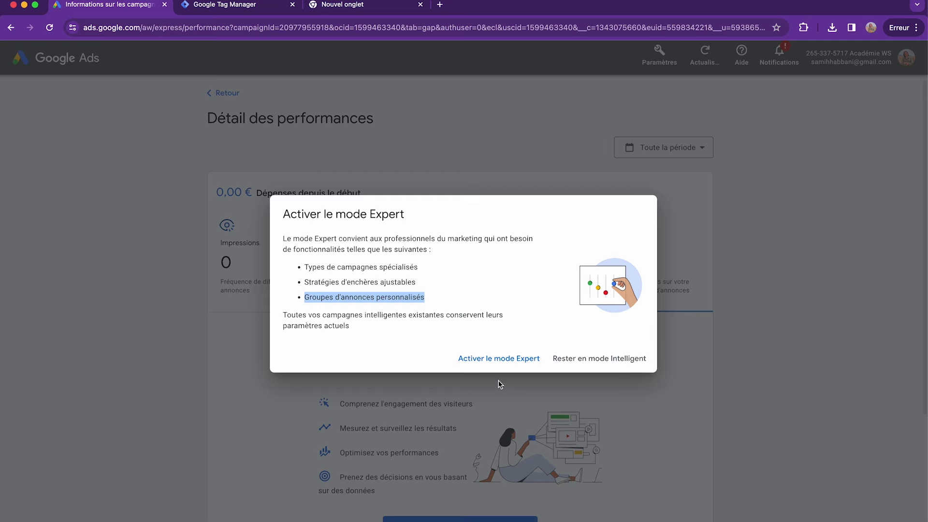
pyautogui.click(491, 363)
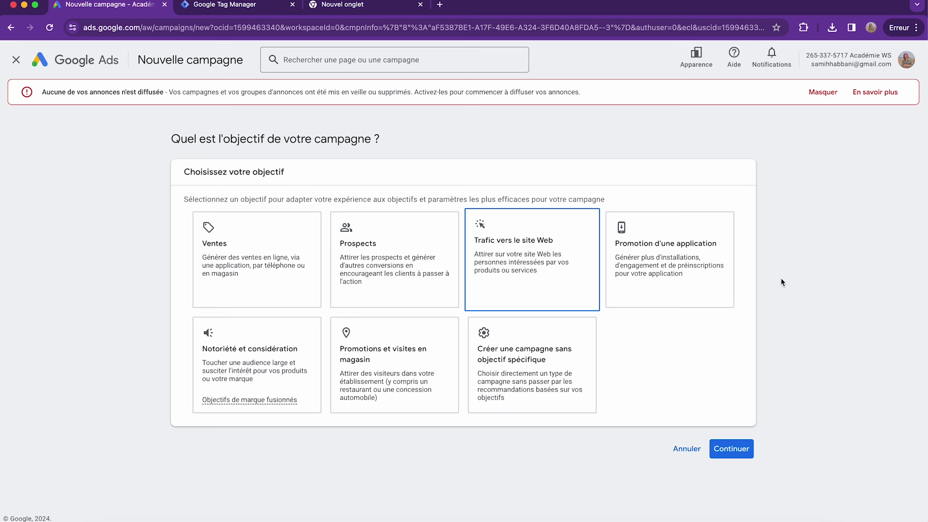
# Choose "Ventes" as the new campaign's objective and quit the conversion goals guide
pyautogui.moveTo(386, 140); pyautogui.dragTo(151, 137)
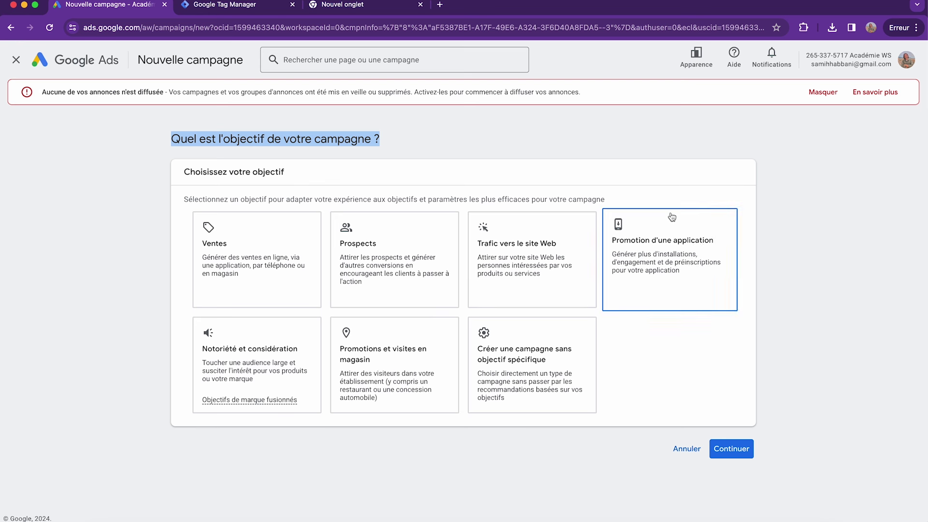
pyautogui.click(280, 258)
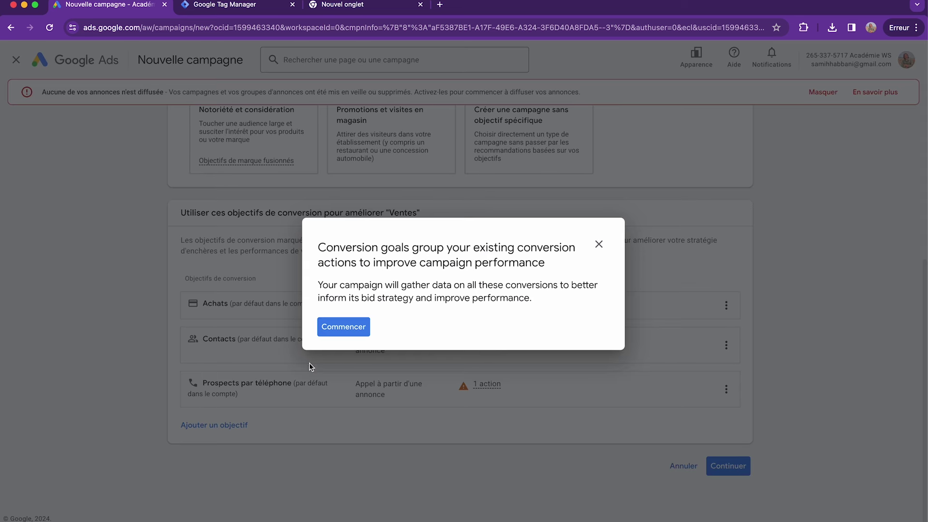
pyautogui.click(345, 324)
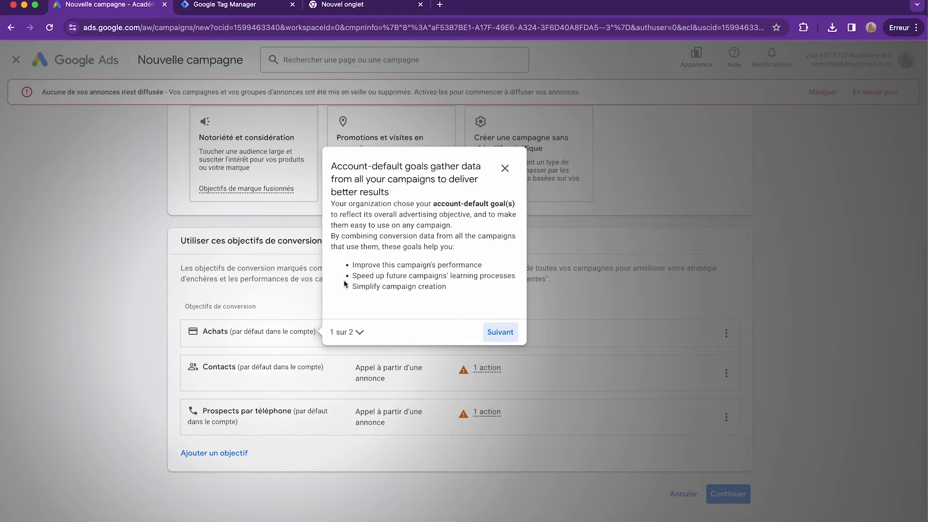
pyautogui.click(504, 168)
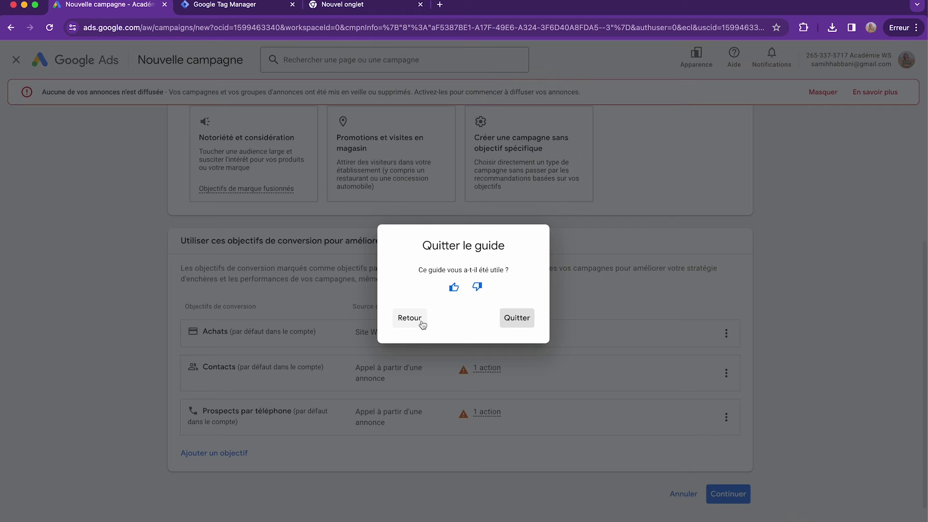
pyautogui.click(512, 318)
pyautogui.scroll(-1, 235, 234)
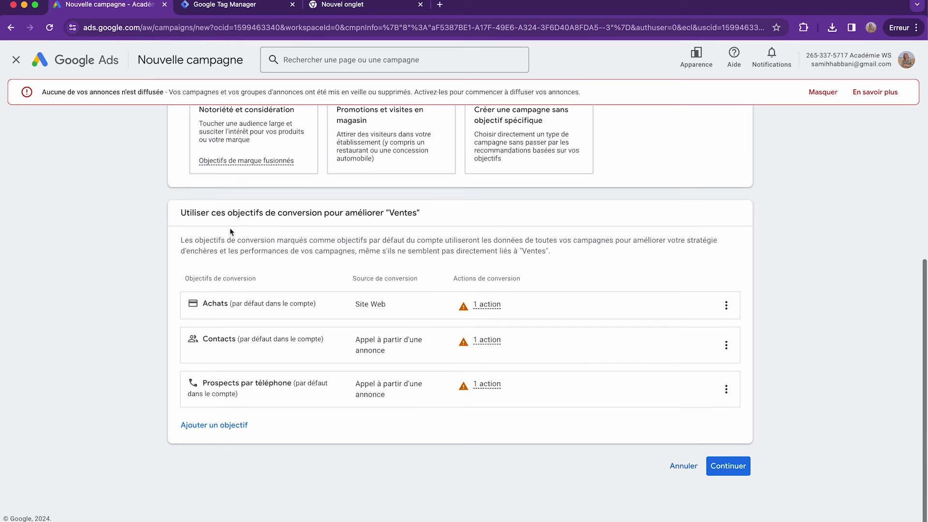
# Examine the "Achats" conversion goal's action details and its available options
pyautogui.moveTo(187, 213); pyautogui.dragTo(420, 216)
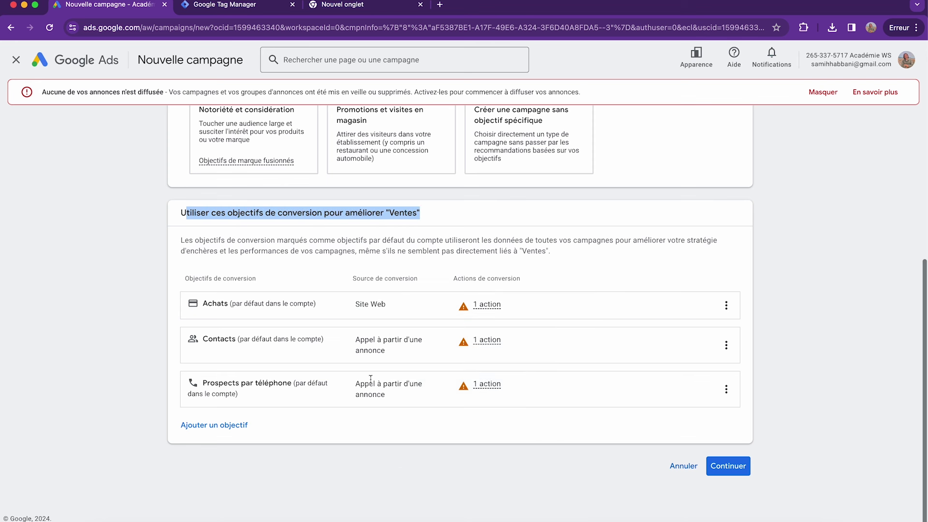
pyautogui.click(213, 306)
pyautogui.moveTo(485, 303)
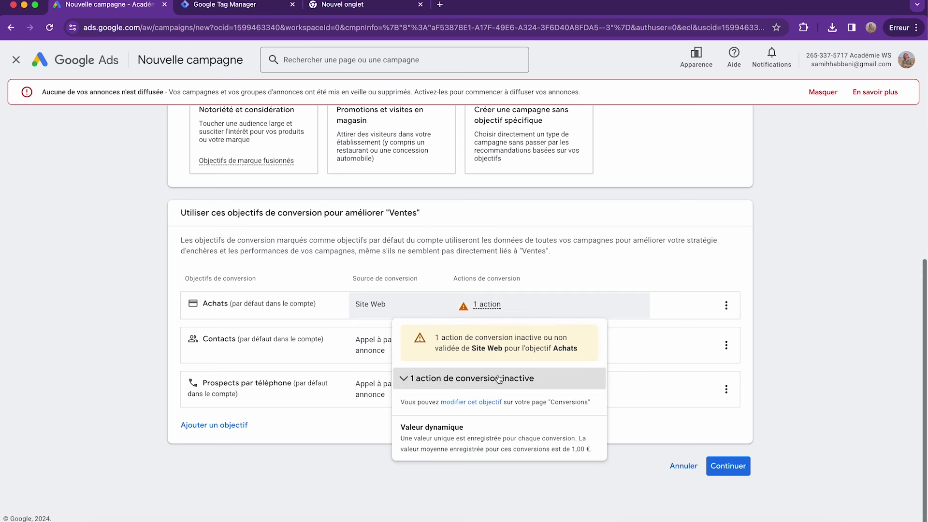
pyautogui.moveTo(443, 343)
pyautogui.mouseDown()
pyautogui.moveTo(559, 338)
pyautogui.moveTo(445, 337)
pyautogui.mouseUp()
pyautogui.click(485, 348)
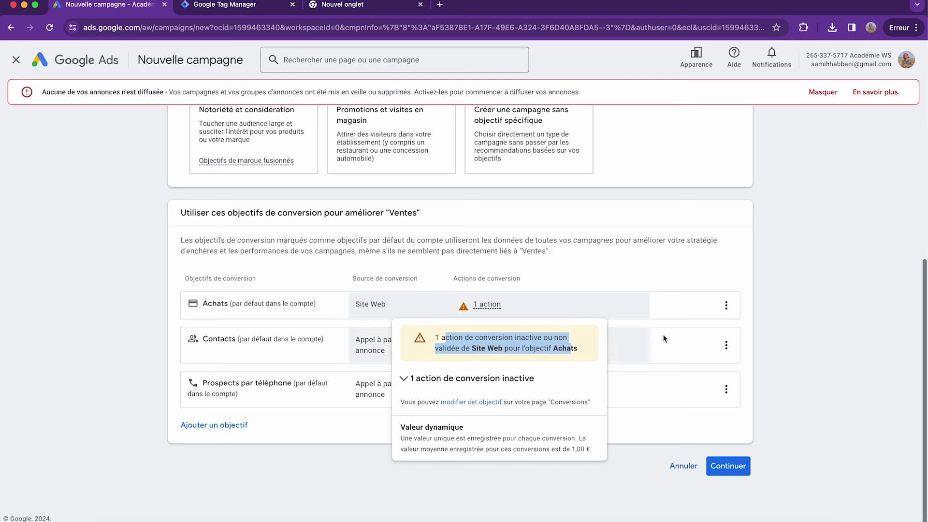
pyautogui.click(727, 305)
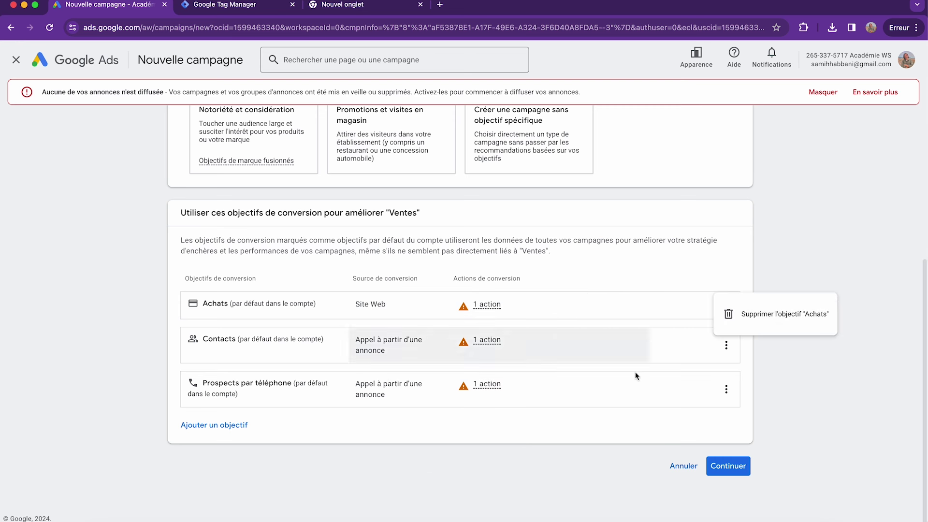
pyautogui.click(575, 432)
# Review the default conversion goals listed for "Ventes" and continue to the campaign type selection
pyautogui.scroll(2, 271, 327)
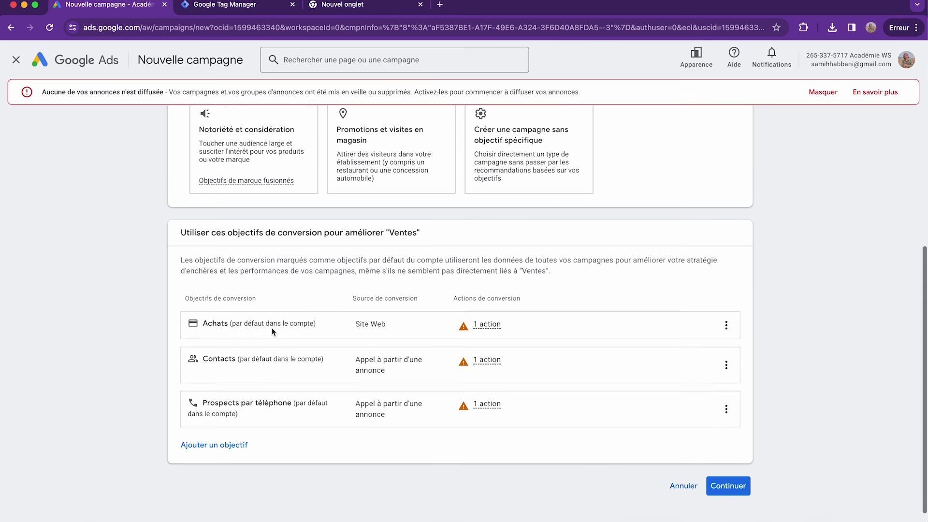
pyautogui.moveTo(202, 247); pyautogui.dragTo(380, 249)
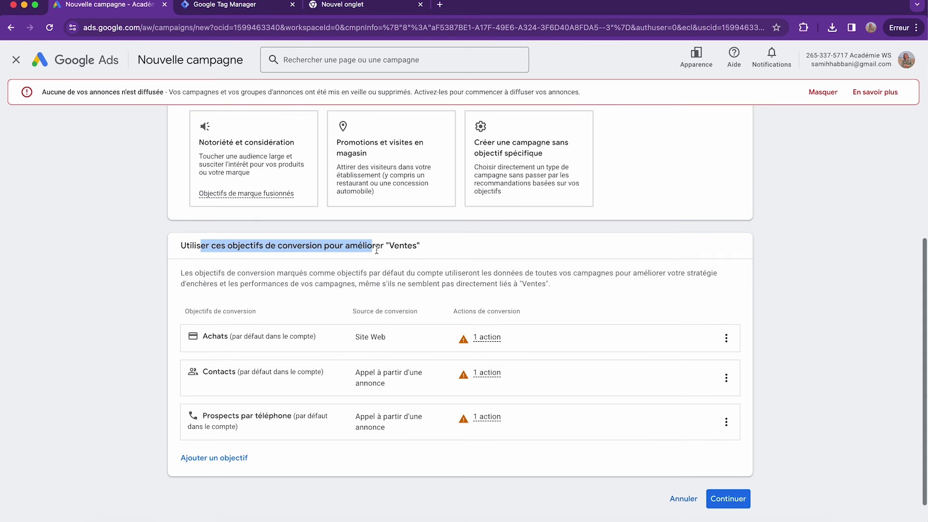
pyautogui.scroll(-2, 290, 251)
pyautogui.click(238, 265)
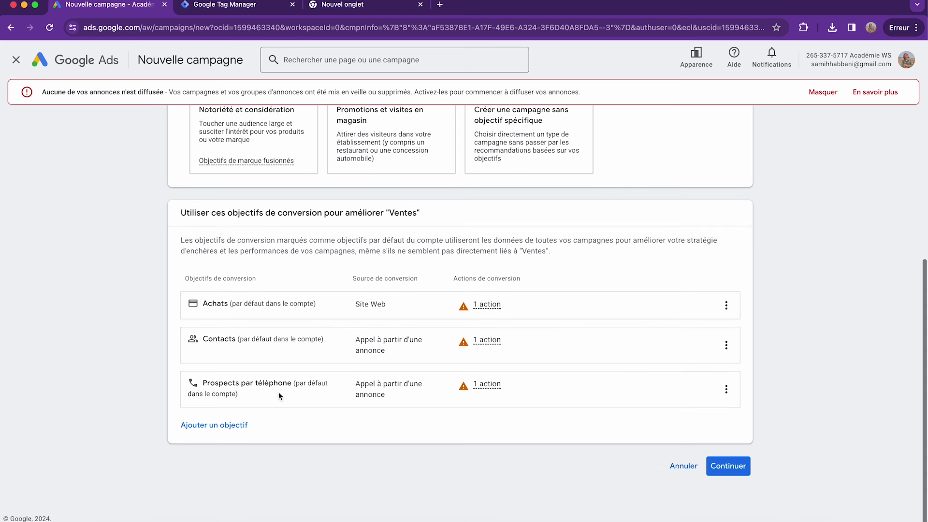
pyautogui.moveTo(451, 386)
pyautogui.click(728, 468)
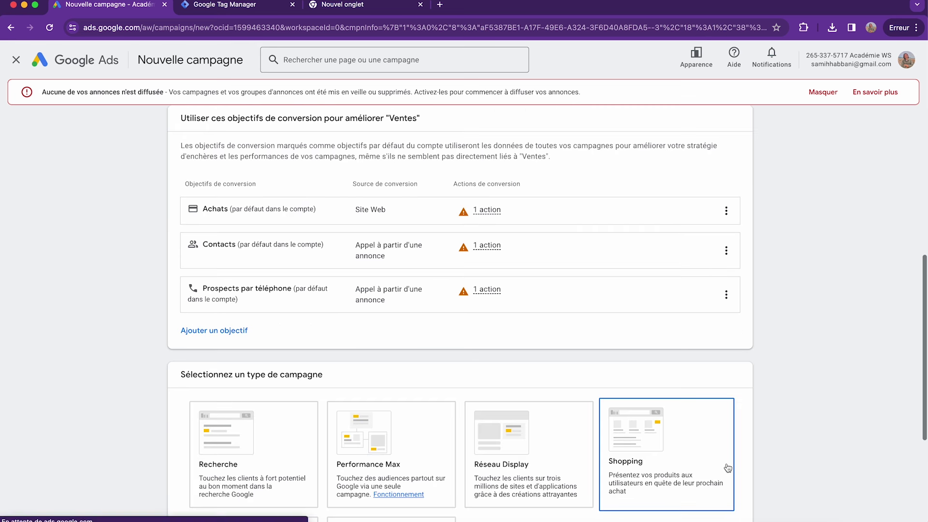
pyautogui.scroll(-2, 542, 382)
pyautogui.scroll(-1, 542, 385)
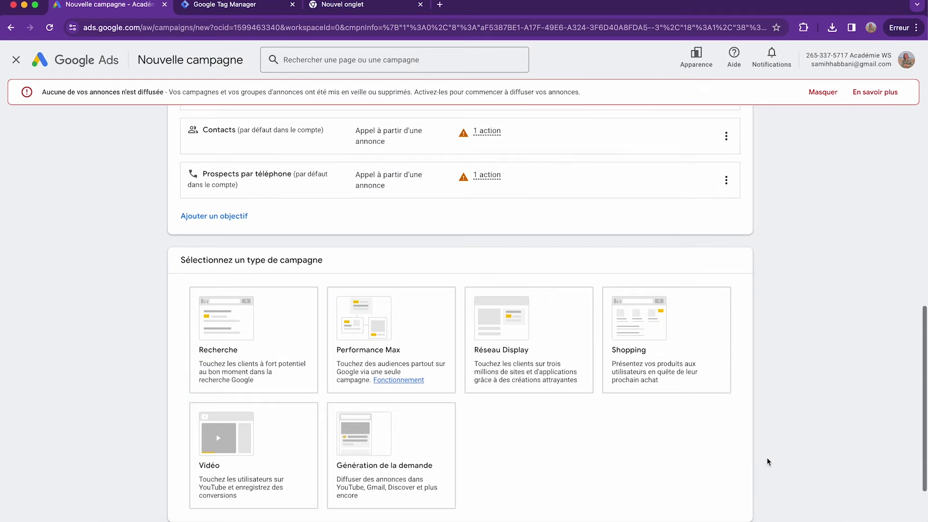
# Remove the "Achats" and "Contacts" conversion goals from the new campaign
pyautogui.scroll(2, 767, 461)
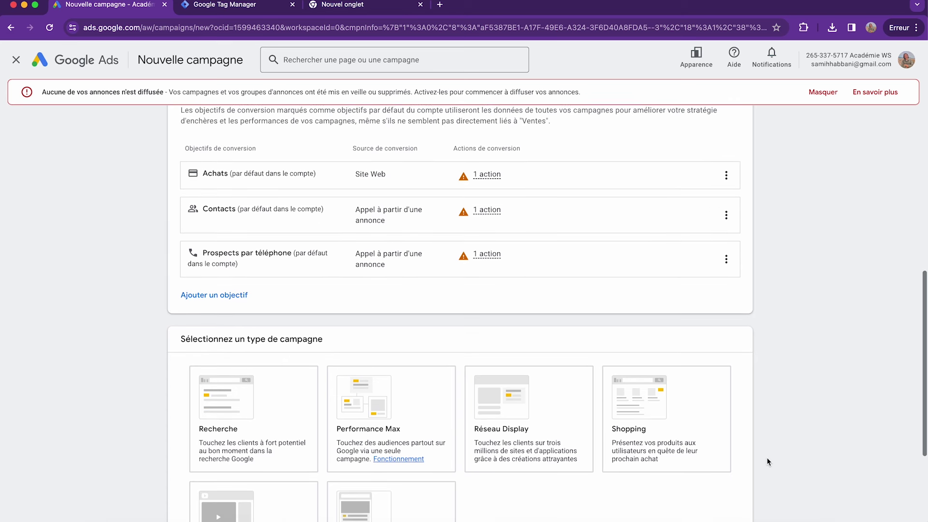
pyautogui.click(726, 179)
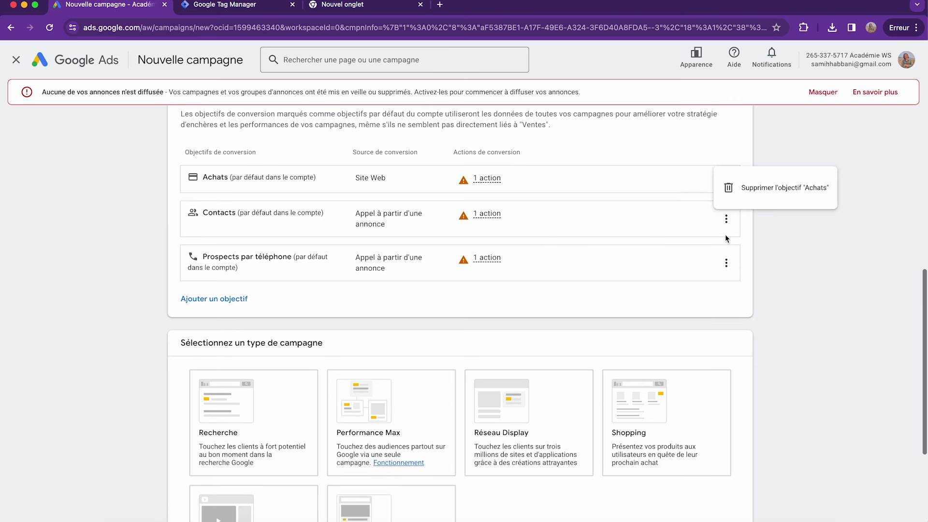
pyautogui.click(746, 191)
pyautogui.click(565, 322)
pyautogui.click(727, 172)
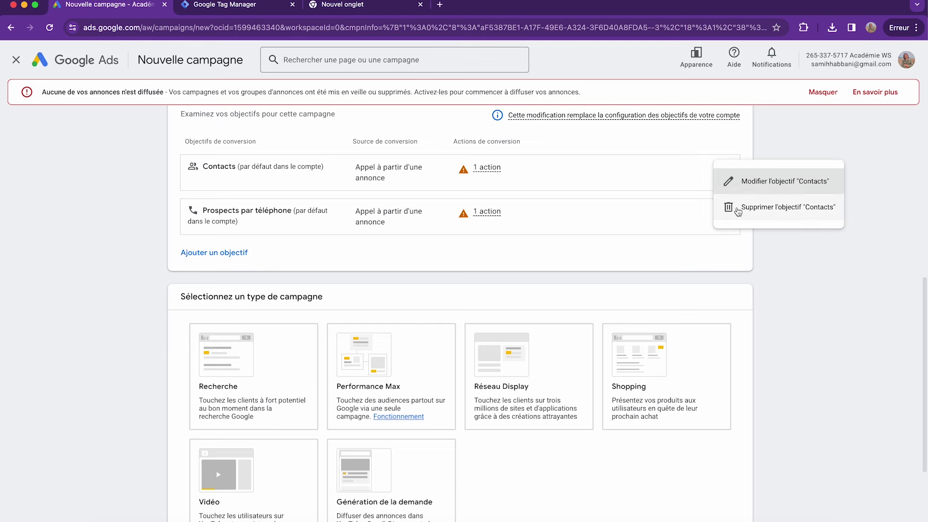
pyautogui.click(772, 205)
pyautogui.click(574, 322)
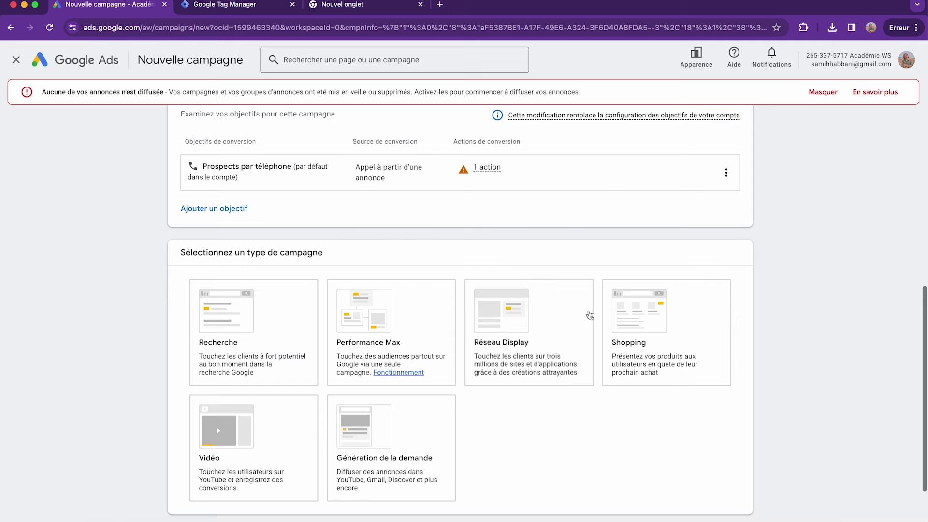
# Try to remove the remaining "Prospects par téléphone" conversion goal
pyautogui.click(727, 173)
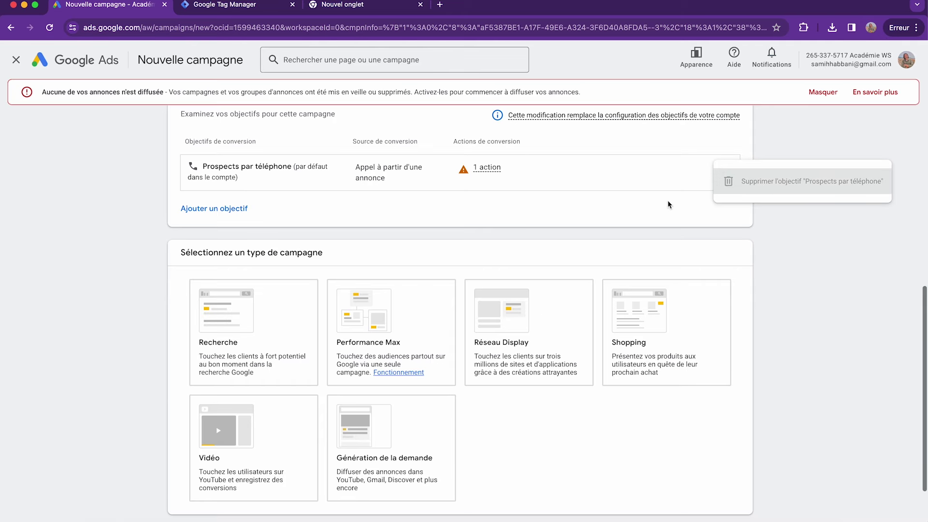
pyautogui.click(405, 199)
pyautogui.click(726, 172)
pyautogui.click(839, 138)
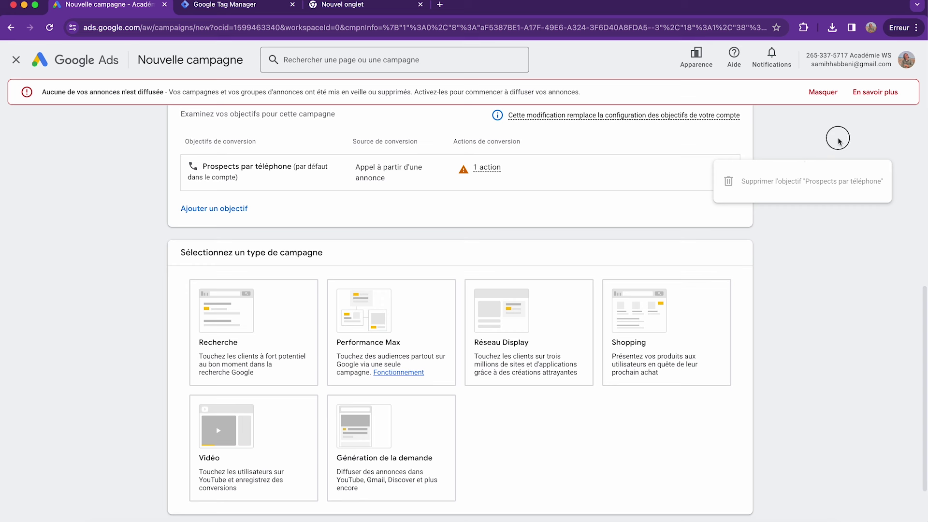
# Add the "Achats" conversion goal back and remove "Prospects par téléphone" from the campaign
pyautogui.click(218, 209)
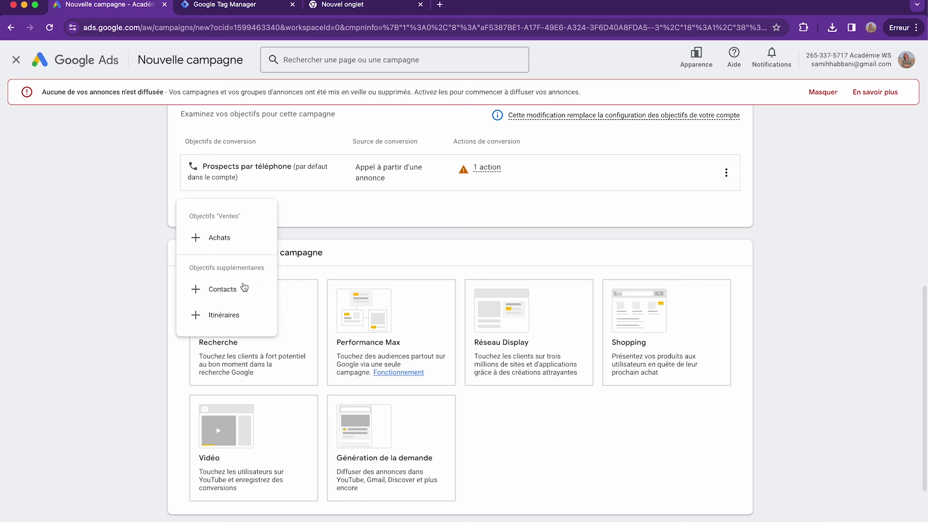
pyautogui.click(220, 237)
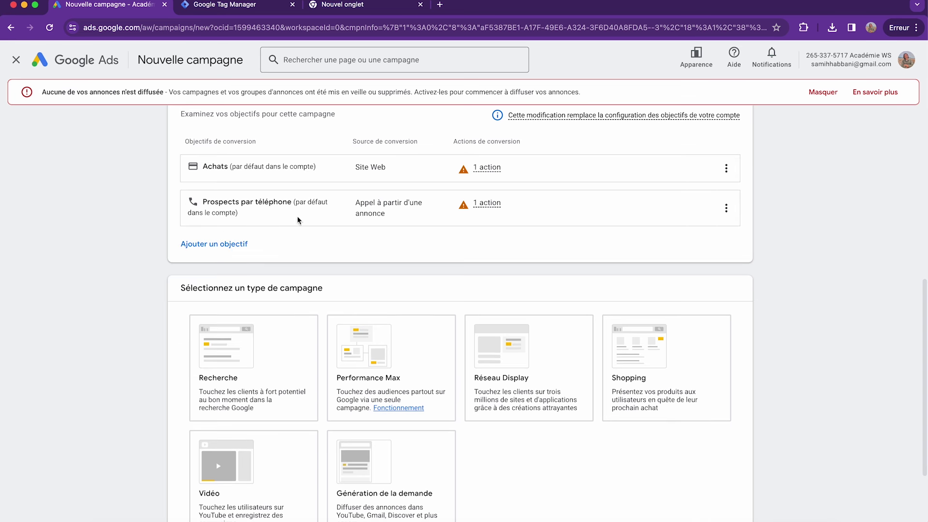
pyautogui.click(726, 207)
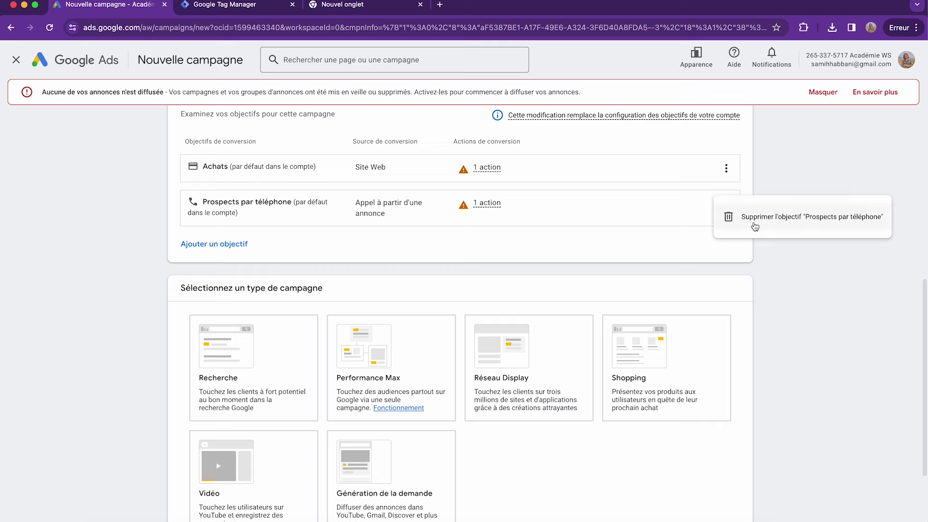
pyautogui.click(718, 232)
pyautogui.click(563, 324)
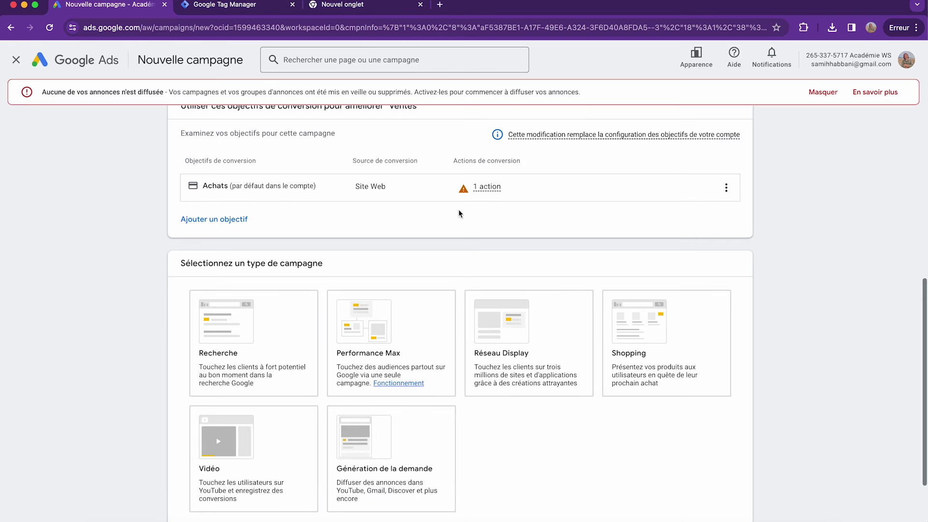
# Select "Recherche" as the campaign type
pyautogui.scroll(-2, 672, 261)
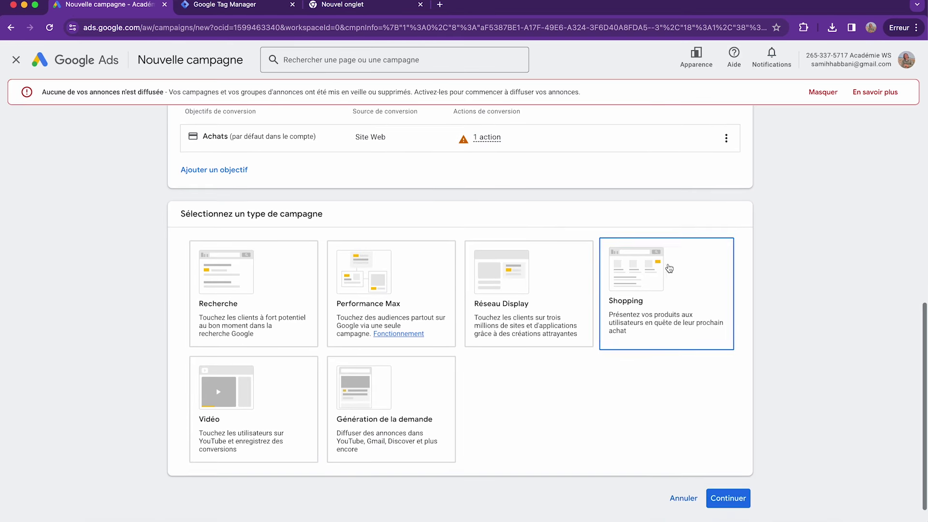
pyautogui.click(306, 242)
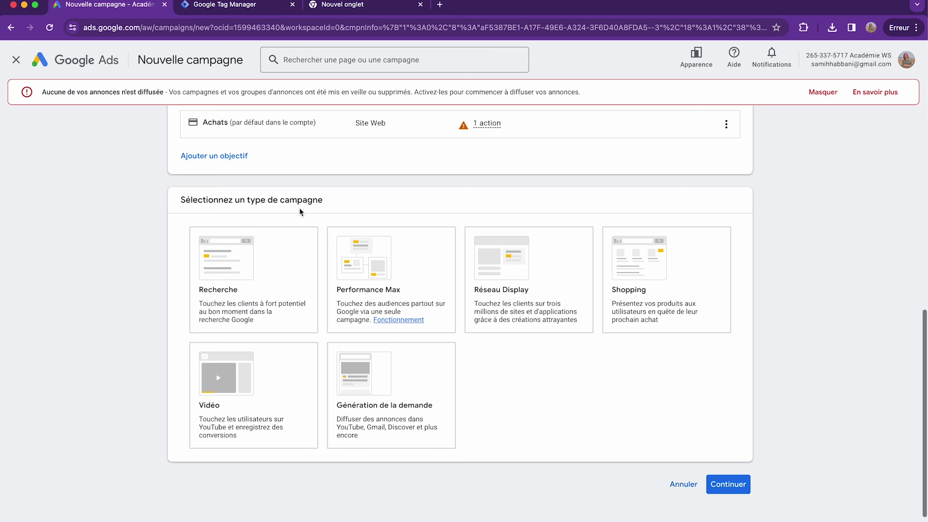
pyautogui.click(259, 263)
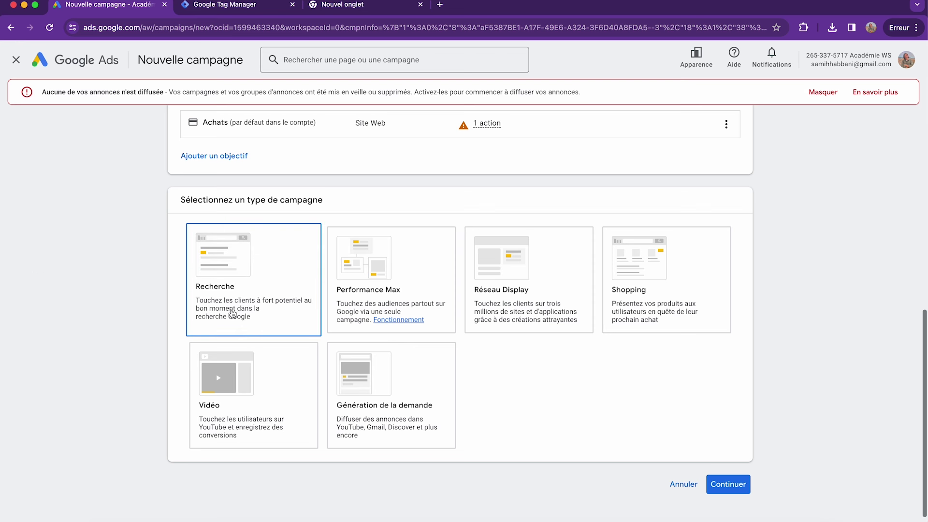
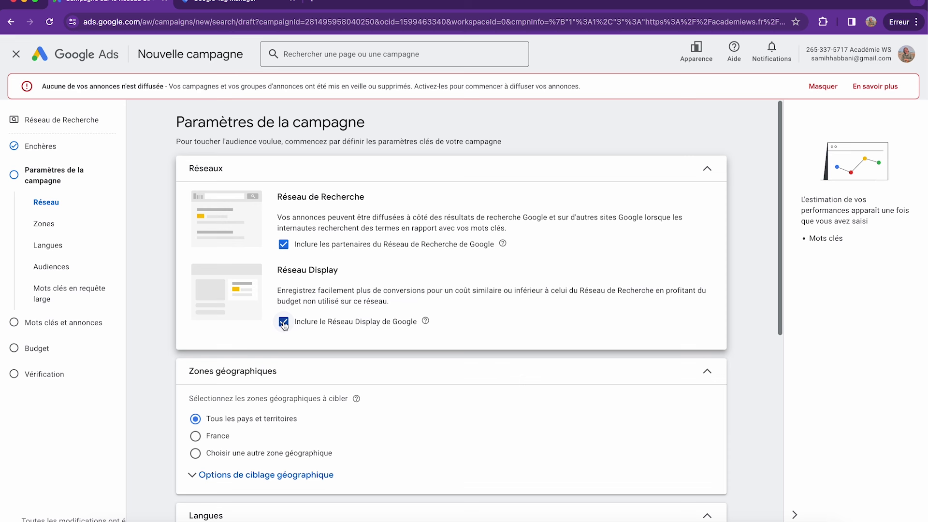
# Exclude the Google Display Network from the campaign and review the Search Network description
pyautogui.click(284, 325)
pyautogui.moveTo(364, 198); pyautogui.dragTo(275, 199)
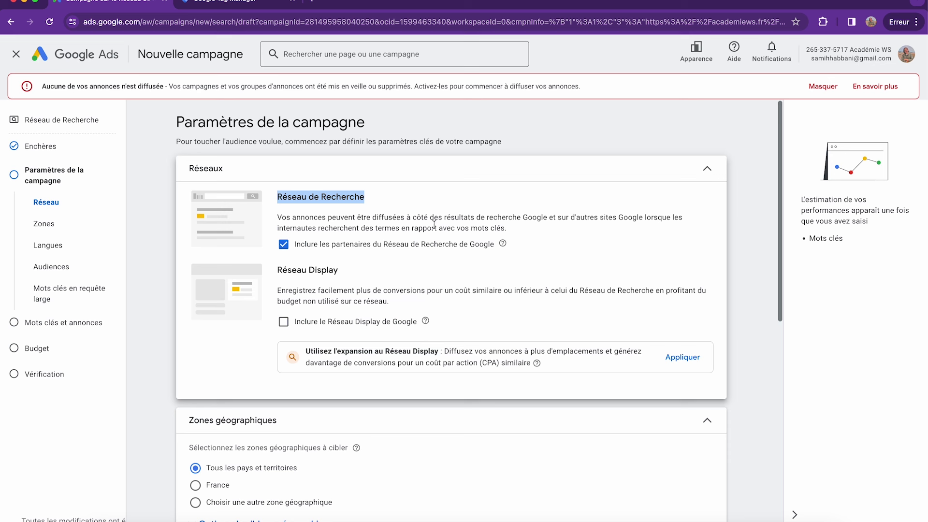
pyautogui.moveTo(360, 229); pyautogui.dragTo(447, 229)
pyautogui.moveTo(515, 231); pyautogui.dragTo(300, 197)
pyautogui.click(496, 220)
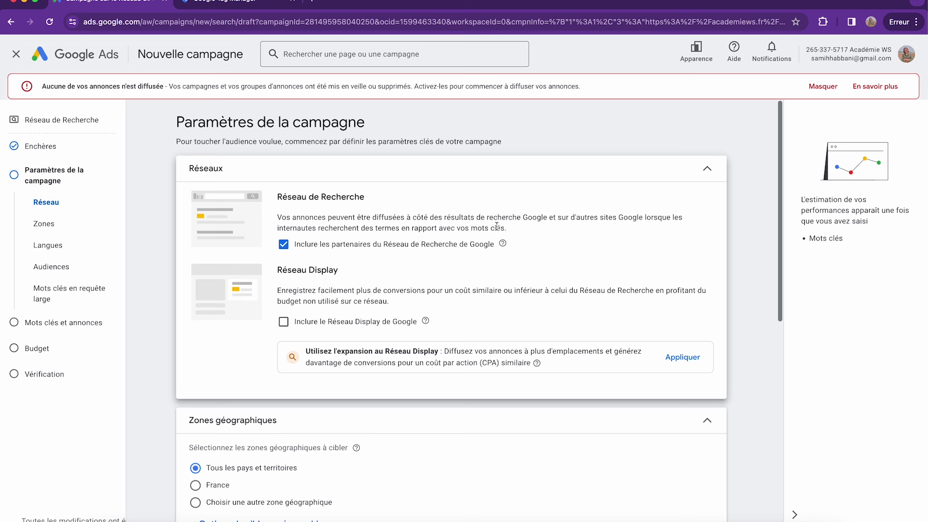
# Set the campaign's geographic targeting to France
pyautogui.scroll(-3, 501, 232)
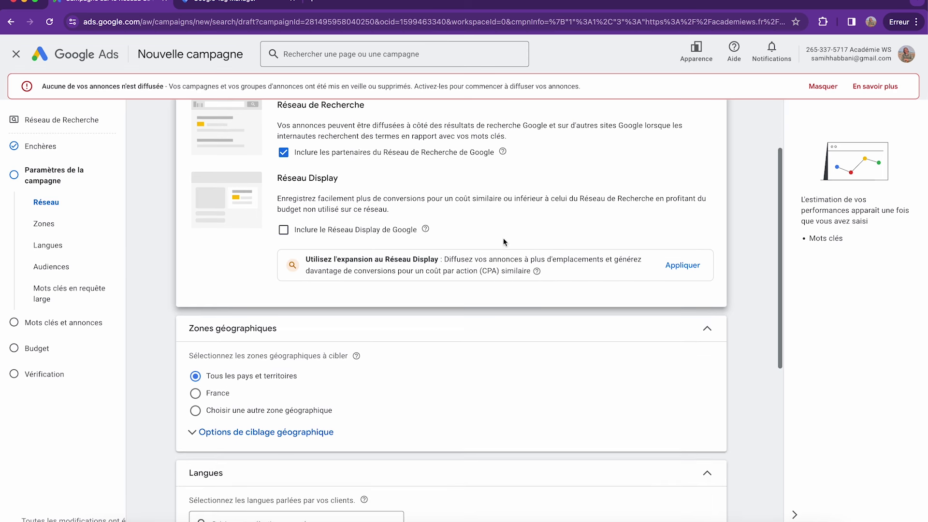
pyautogui.scroll(-1, 300, 375)
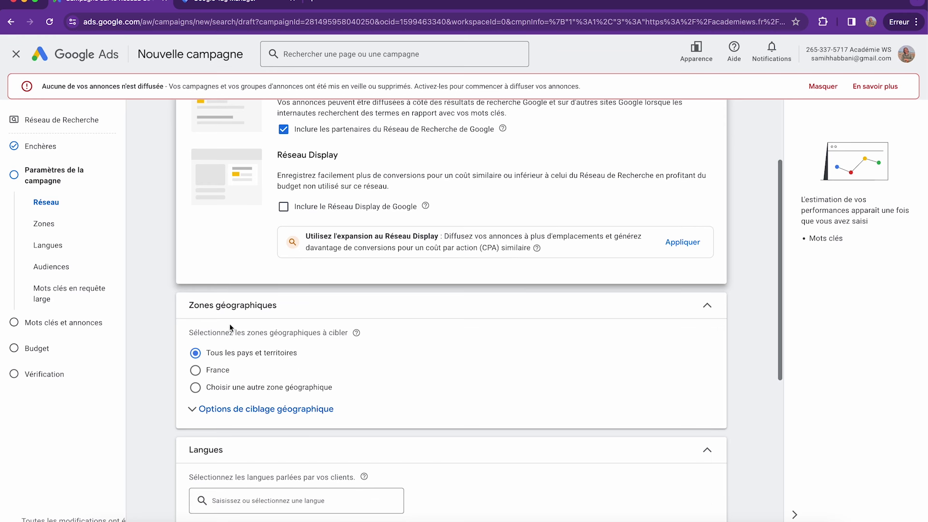
pyautogui.click(215, 372)
pyautogui.scroll(-2, 291, 378)
pyautogui.scroll(-4, 309, 384)
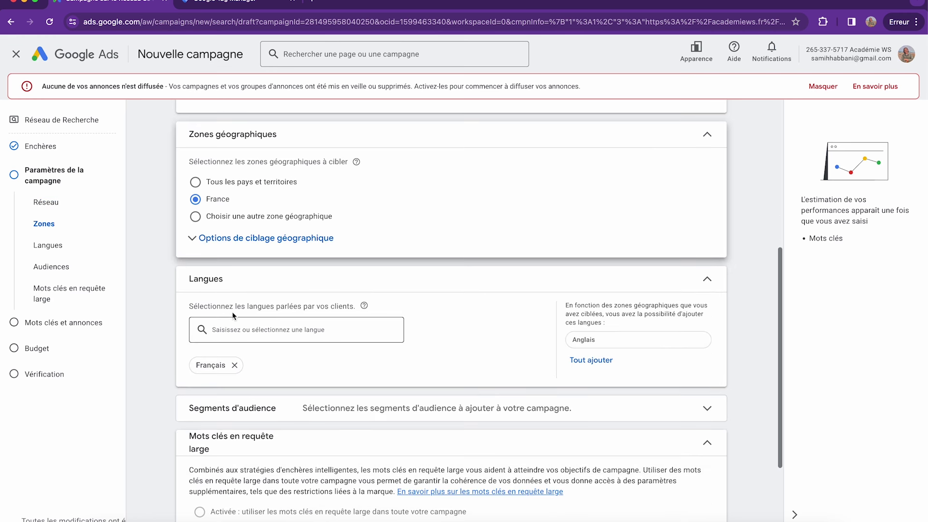
# Search the audience segments for "formation digitale" and add the in-market segment "Enseignement"
pyautogui.scroll(-4, 298, 339)
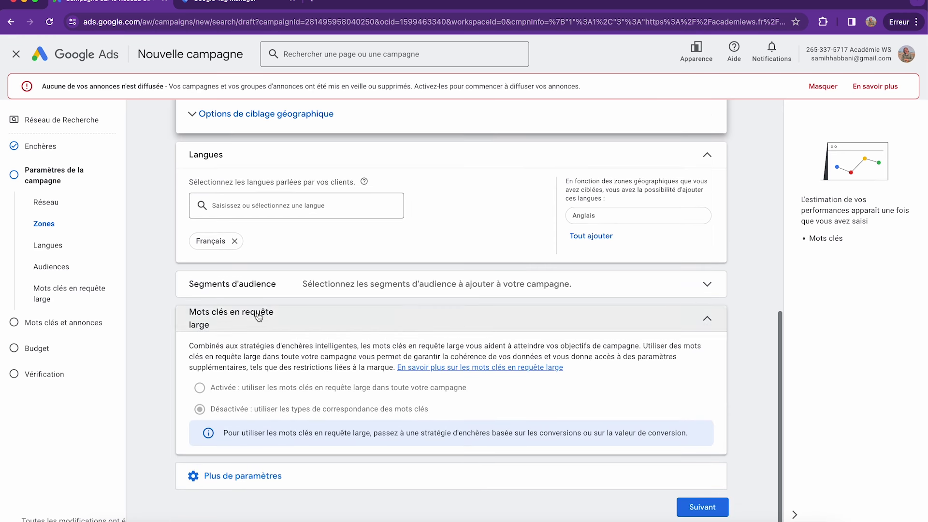
pyautogui.click(708, 285)
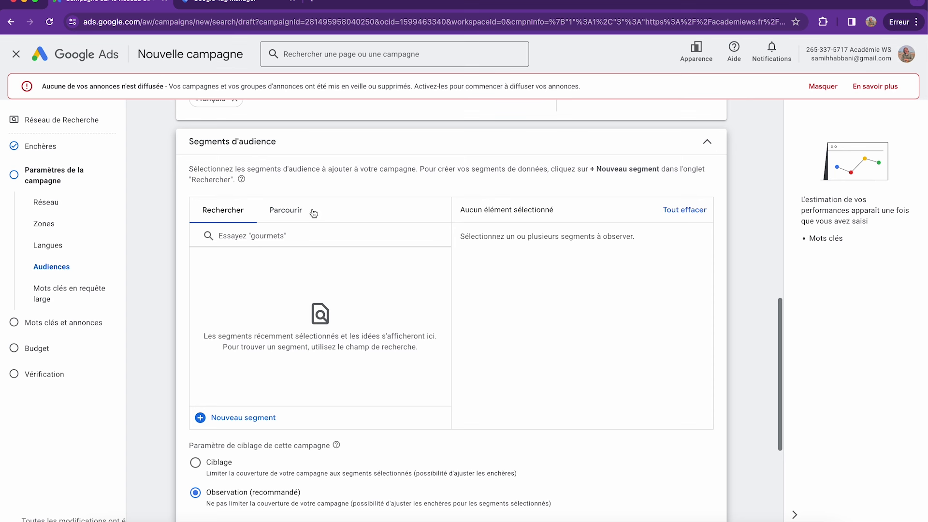
pyautogui.click(271, 236)
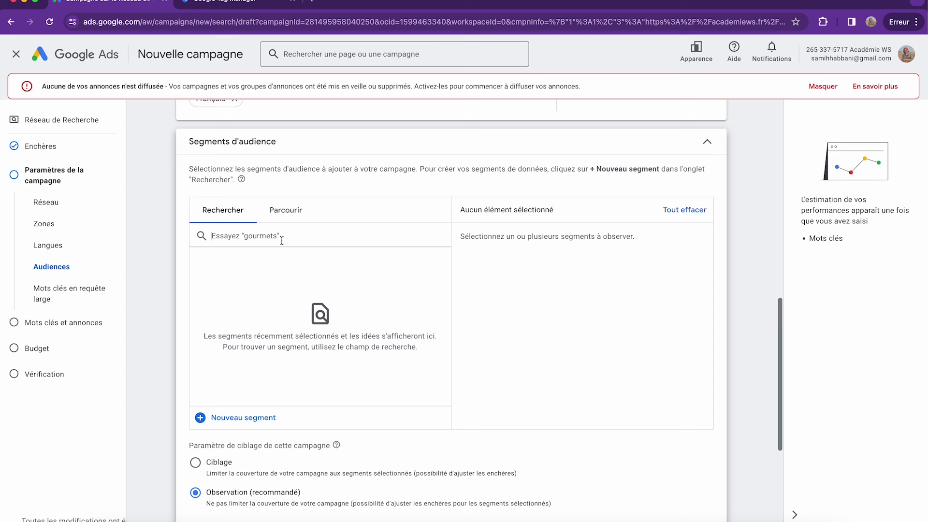
pyautogui.write('formation digitale')
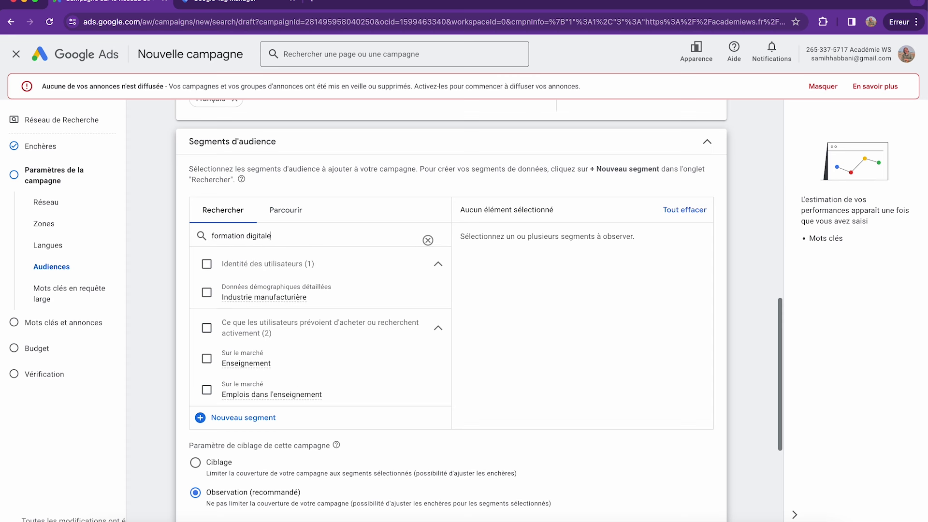
pyautogui.scroll(-1, 323, 380)
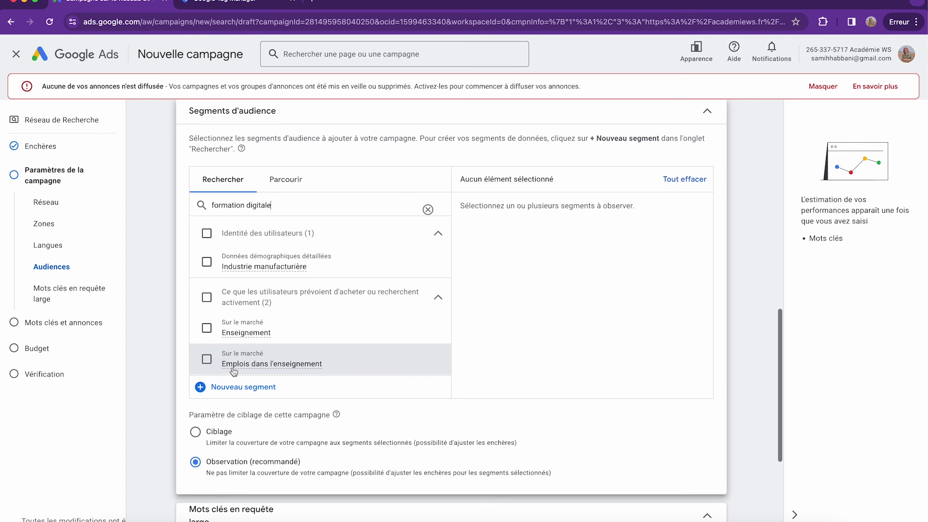
pyautogui.click(207, 329)
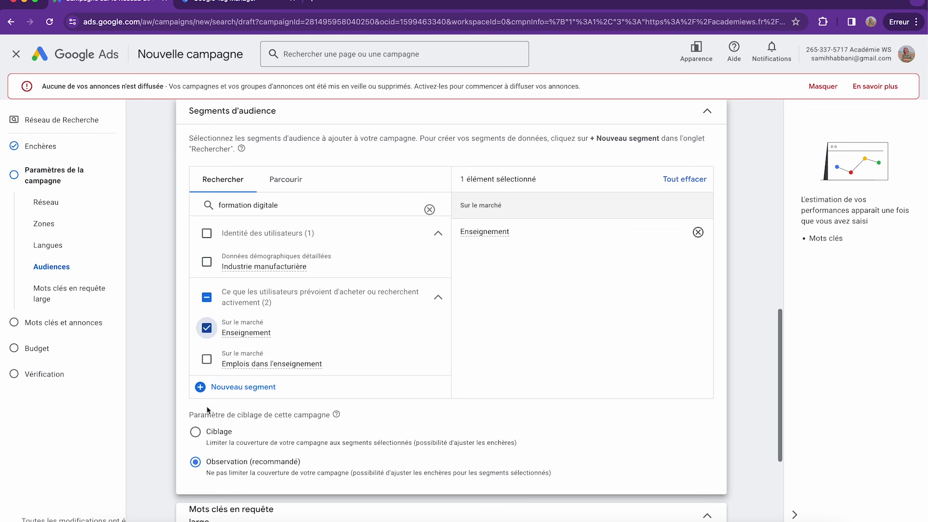
# Search the audience segments for "programmation" and for "formations professionnelles", correcting the spelling of the second query
pyautogui.tripleClick(270, 205)
pyautogui.write('programmation')
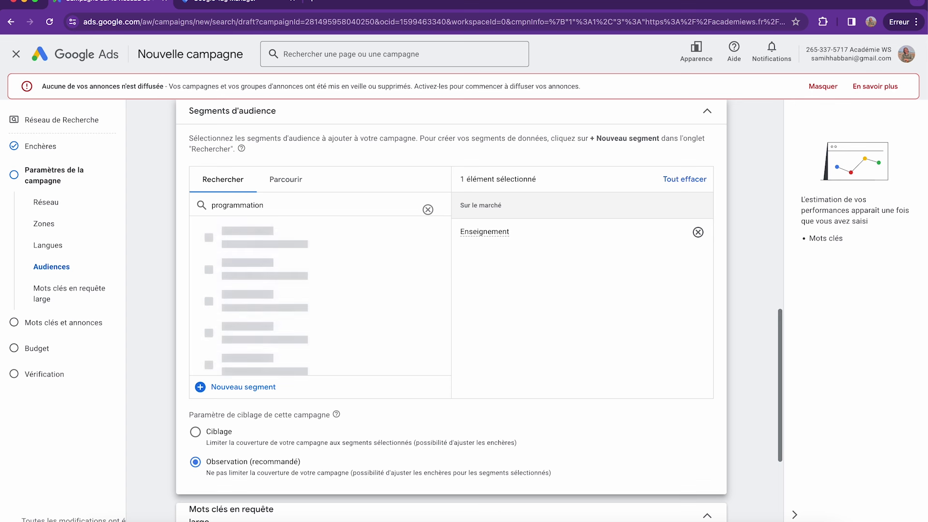
pyautogui.doubleClick(274, 212)
pyautogui.click(427, 210)
pyautogui.write('f')
pyautogui.write('ormations prifessio')
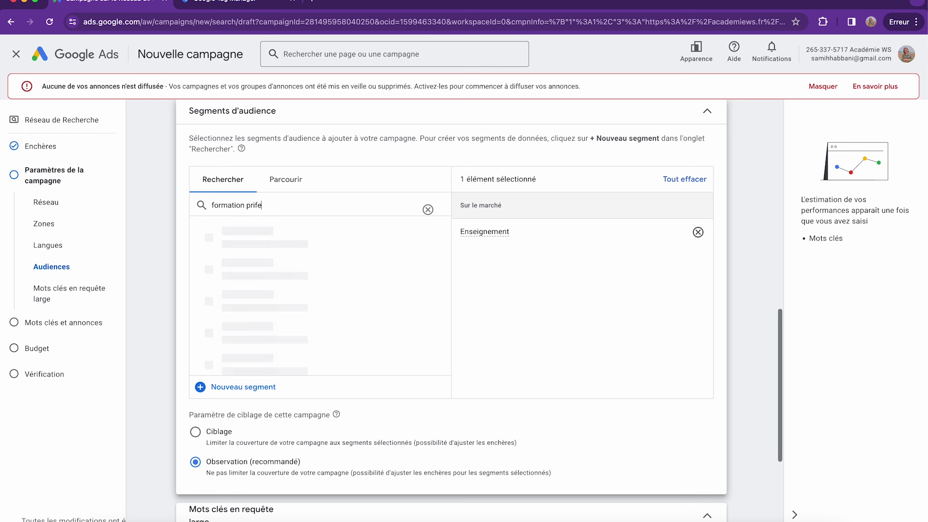
pyautogui.write('nnelles')
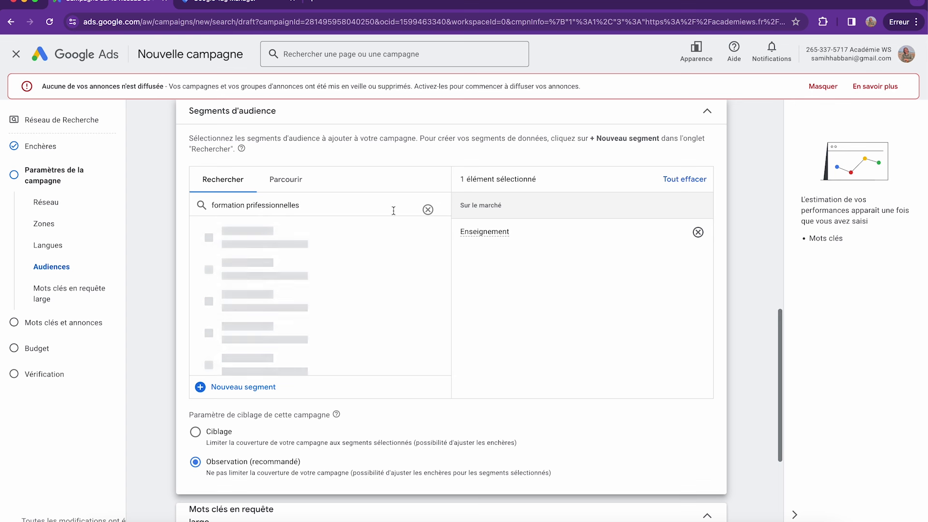
pyautogui.click(249, 205)
pyautogui.write('s')
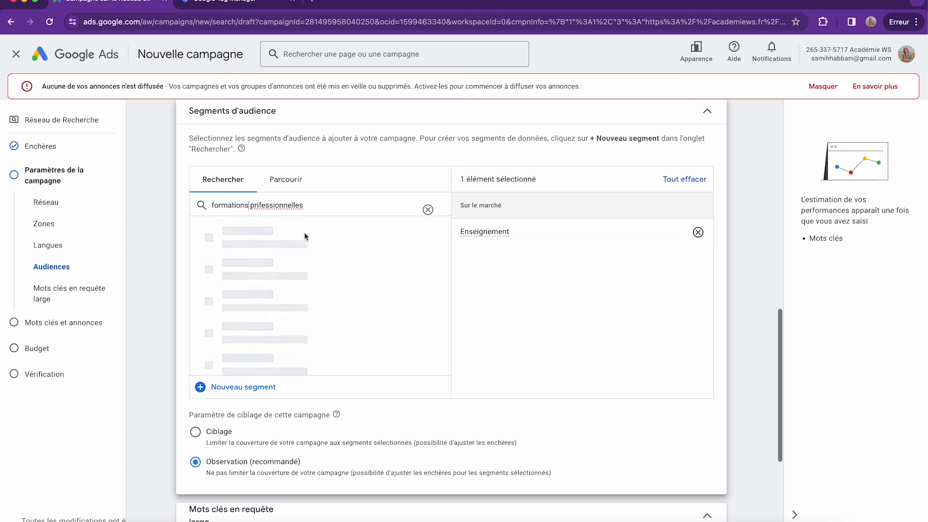
pyautogui.doubleClick(286, 206)
pyautogui.rightClick(285, 208)
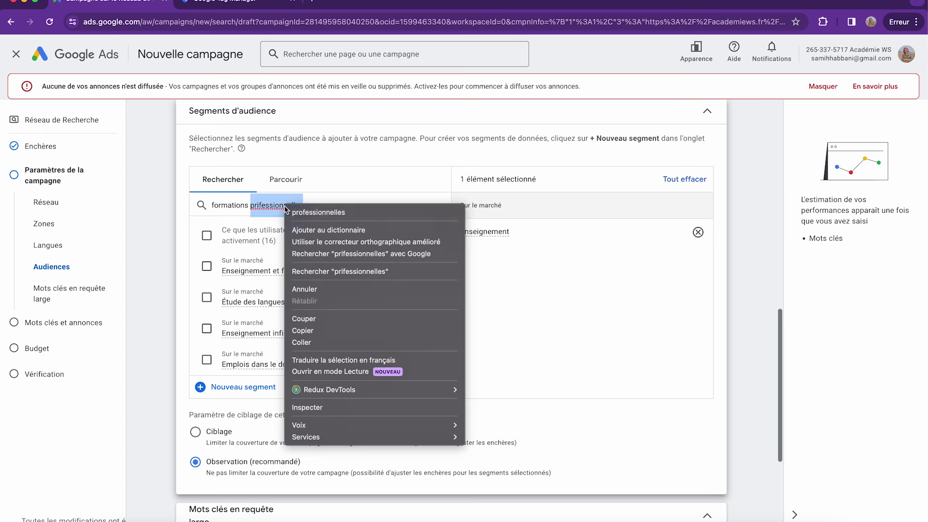
pyautogui.click(317, 212)
# Search the audience segments for "formations web", look through the suggestions and clear the search
pyautogui.press('BackSpace')
pyautogui.press('BackSpace')
pyautogui.press('BackSpace')
pyautogui.press('BackSpace')
pyautogui.press('BackSpace')
pyautogui.press('BackSpace')
pyautogui.press('BackSpace')
pyautogui.press('BackSpace')
pyautogui.press('BackSpace')
pyautogui.press('BackSpace')
pyautogui.press('BackSpace')
pyautogui.press('BackSpace')
pyautogui.press('BackSpace')
pyautogui.press('BackSpace')
pyautogui.press('BackSpace')
pyautogui.press('BackSpace')
pyautogui.write('web')
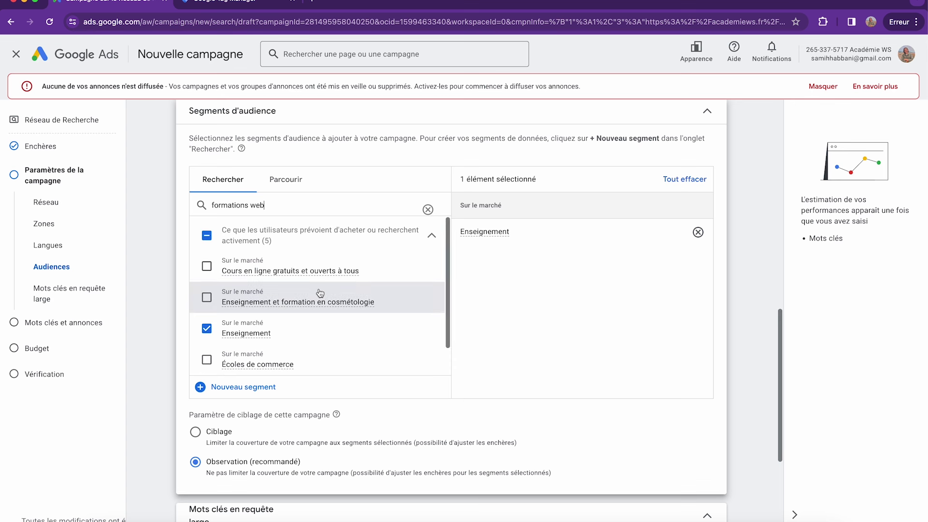
pyautogui.scroll(-1, 313, 300)
pyautogui.scroll(-1, 309, 300)
pyautogui.scroll(1, 252, 314)
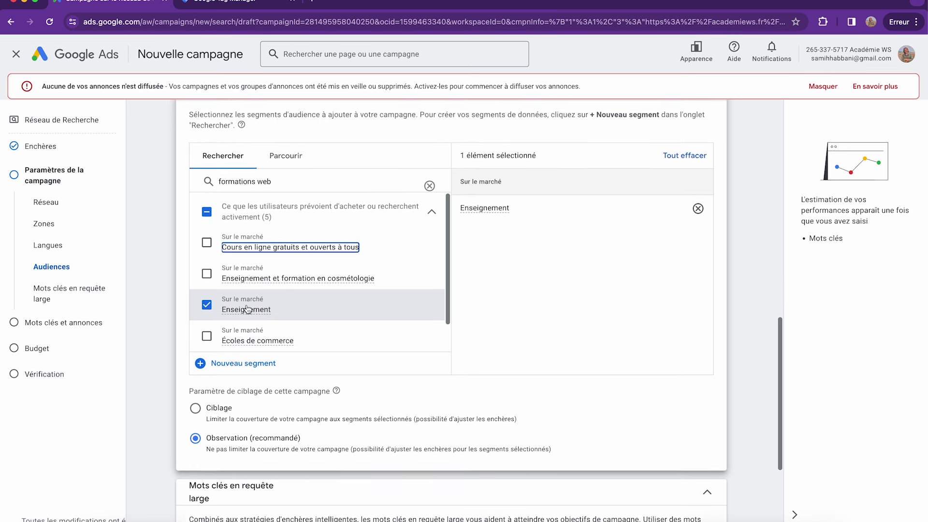
pyautogui.click(166, 213)
pyautogui.click(429, 204)
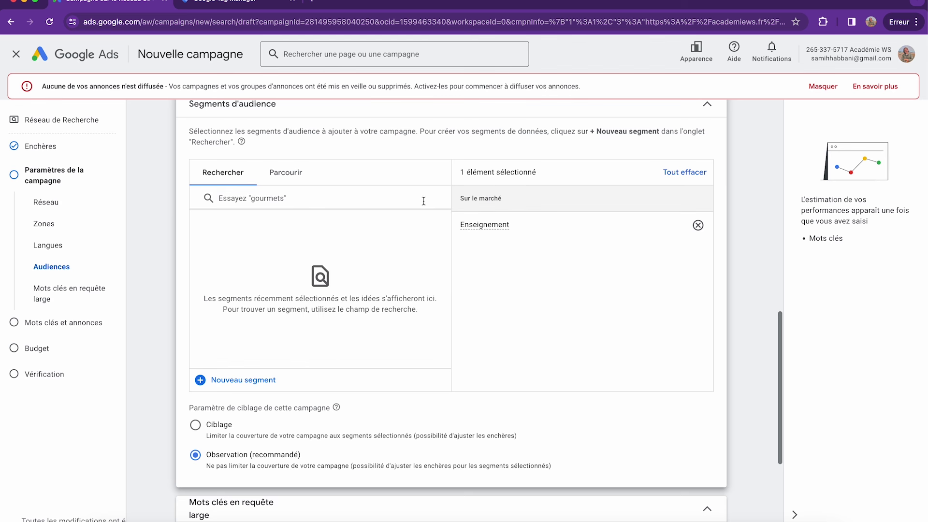
pyautogui.click(345, 195)
# Examine how the "Ciblage" and "Observation" audience targeting settings differ in limiting the campaign's reach
pyautogui.scroll(-2, 219, 405)
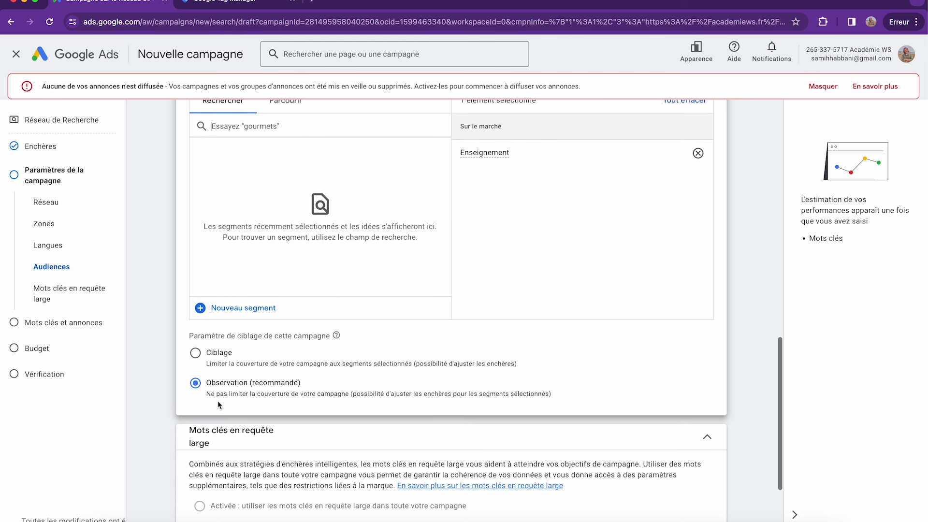
pyautogui.moveTo(210, 394); pyautogui.dragTo(341, 394)
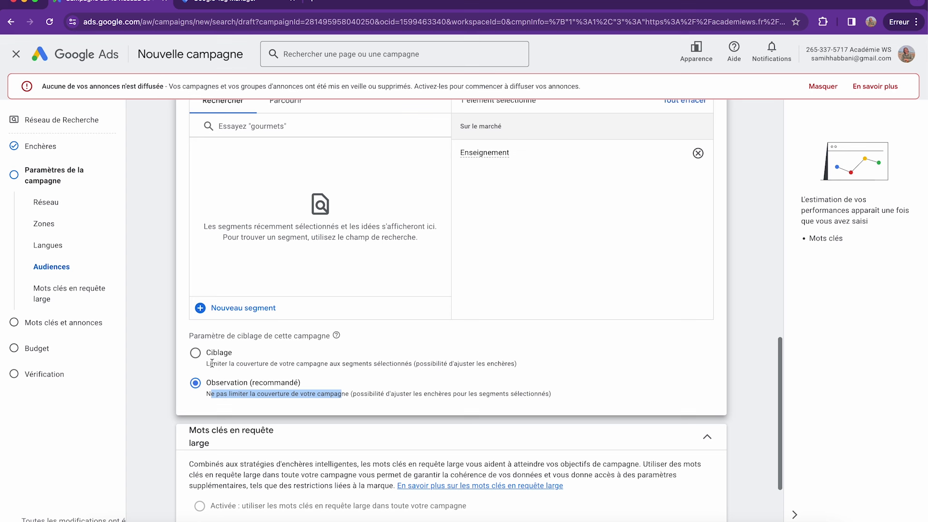
pyautogui.click(300, 393)
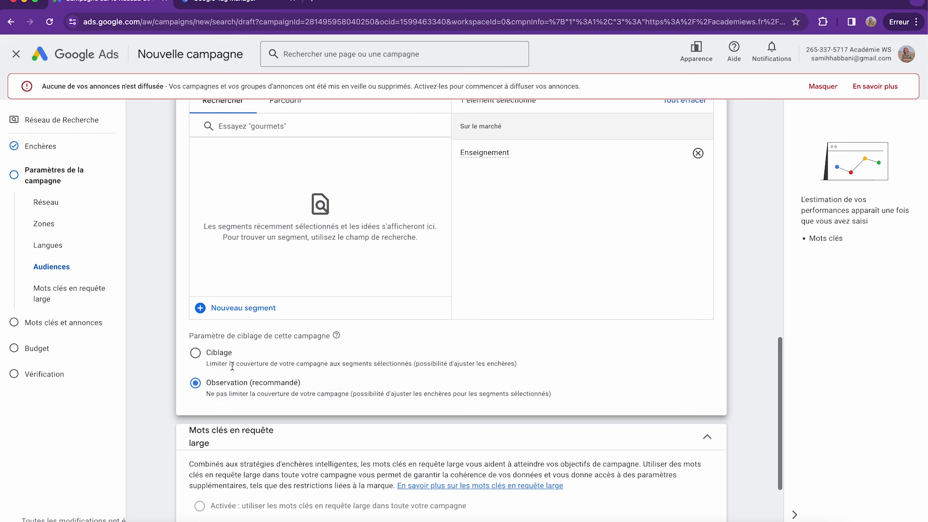
pyautogui.moveTo(207, 365); pyautogui.dragTo(386, 363)
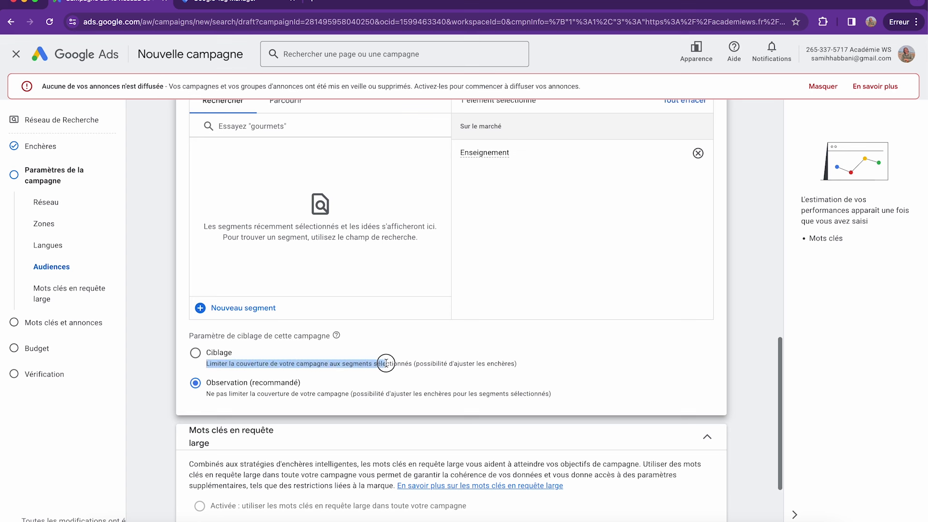
pyautogui.click(297, 373)
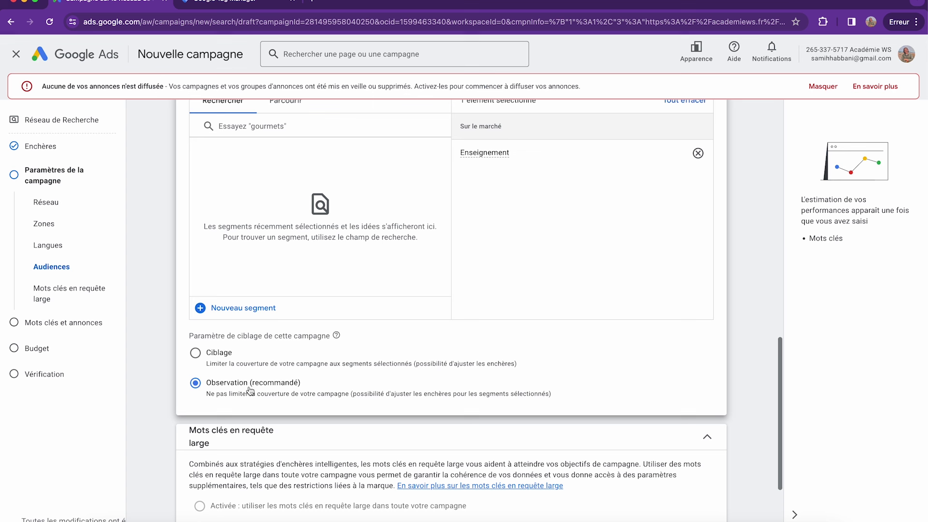
pyautogui.moveTo(226, 357)
pyautogui.mouseDown()
pyautogui.moveTo(212, 355)
pyautogui.moveTo(228, 360)
pyautogui.mouseUp()
pyautogui.click(159, 271)
pyautogui.scroll(1, 316, 178)
pyautogui.scroll(-1, 321, 187)
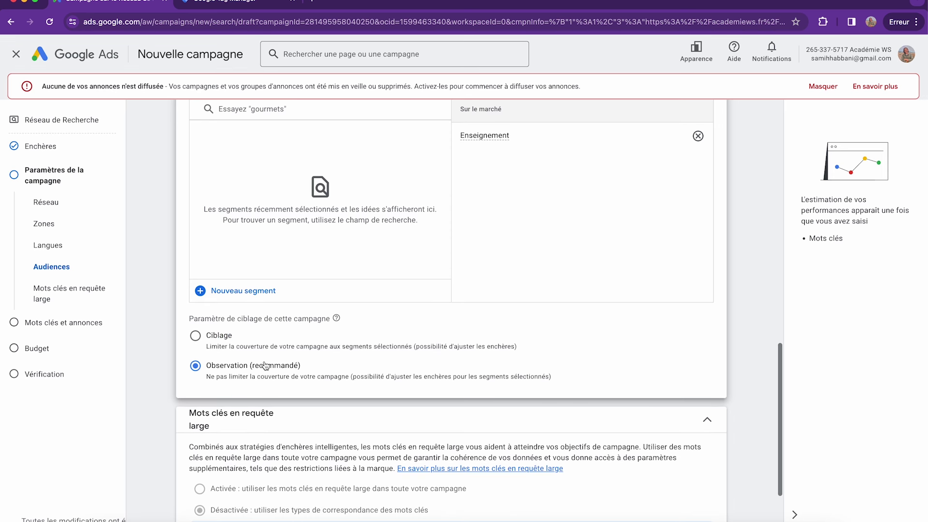
# Show the additional campaign settings and examine the ad rotation options
pyautogui.scroll(-3, 290, 364)
pyautogui.click(240, 474)
pyautogui.scroll(-3, 295, 483)
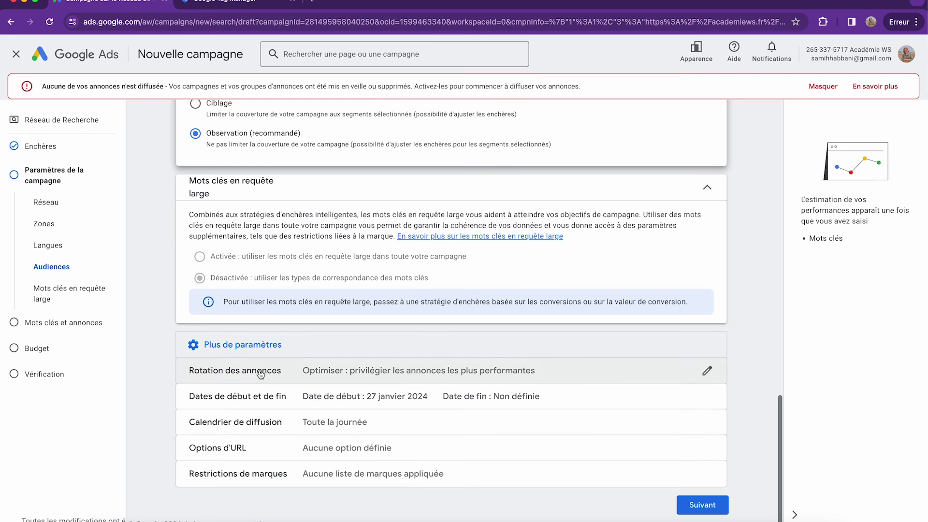
pyautogui.click(707, 373)
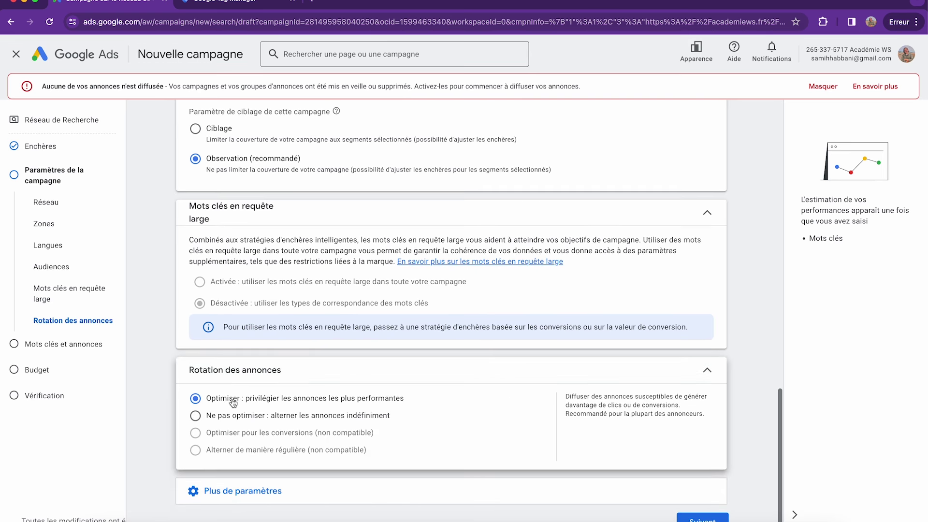
pyautogui.scroll(-1, 290, 396)
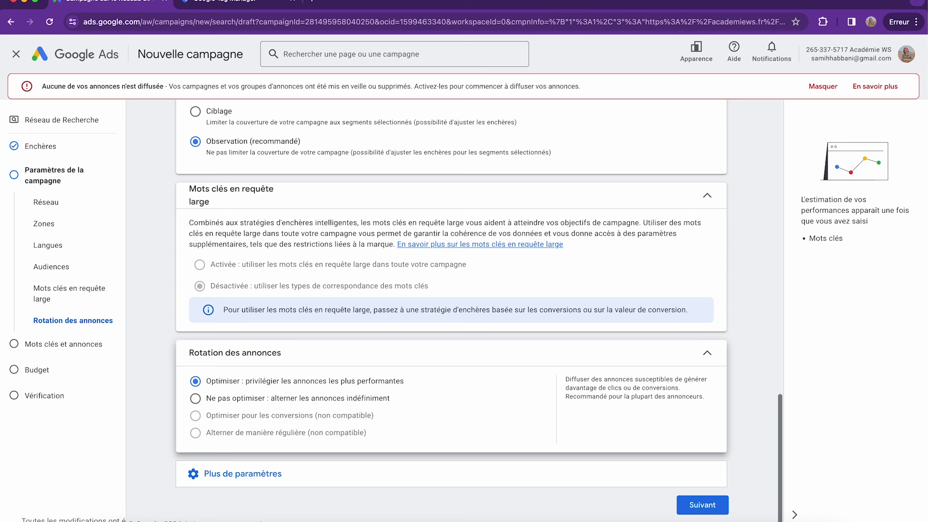
# Open the ad schedule and examine its choices of days and start times without changing them
pyautogui.click(303, 478)
pyautogui.scroll(-3, 501, 412)
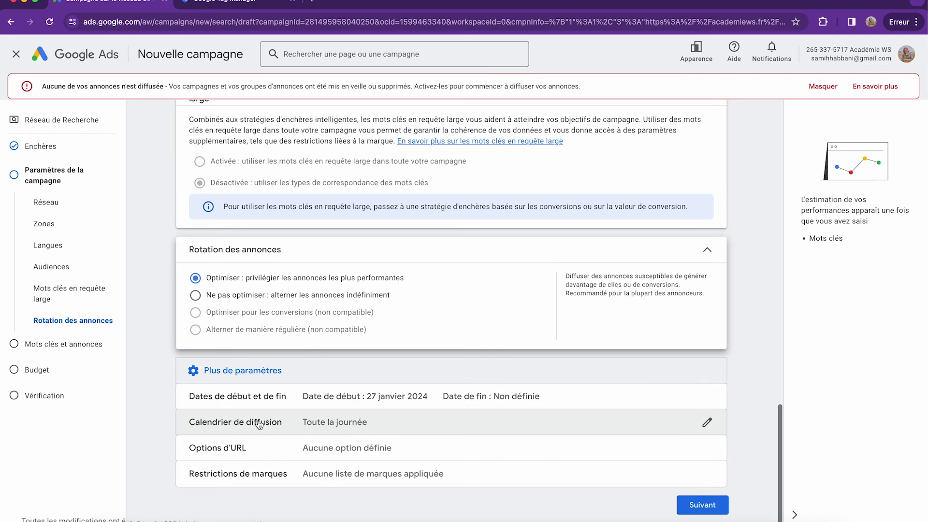
pyautogui.click(706, 422)
pyautogui.click(226, 394)
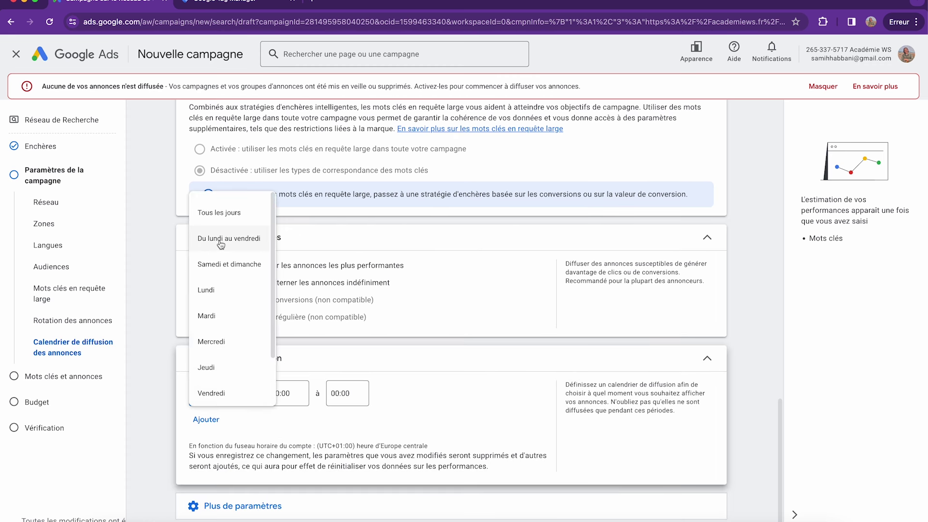
pyautogui.click(294, 395)
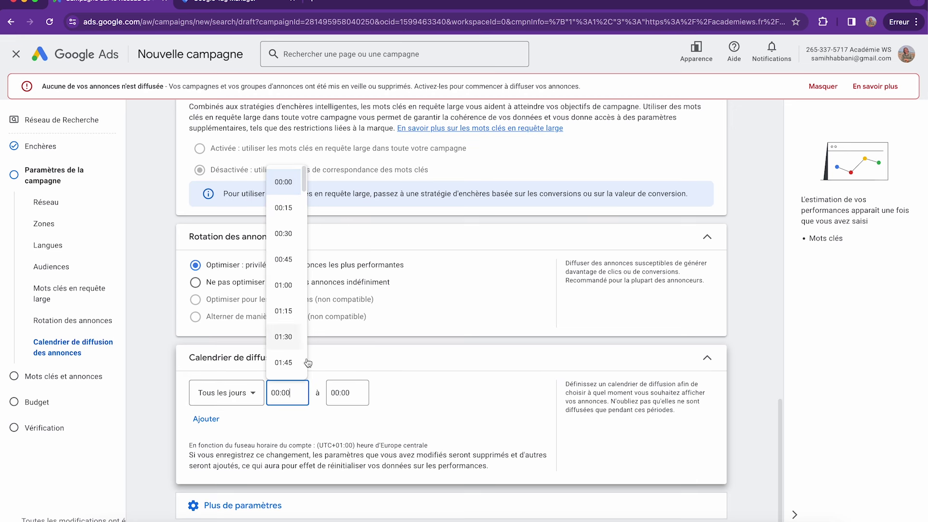
pyautogui.click(398, 390)
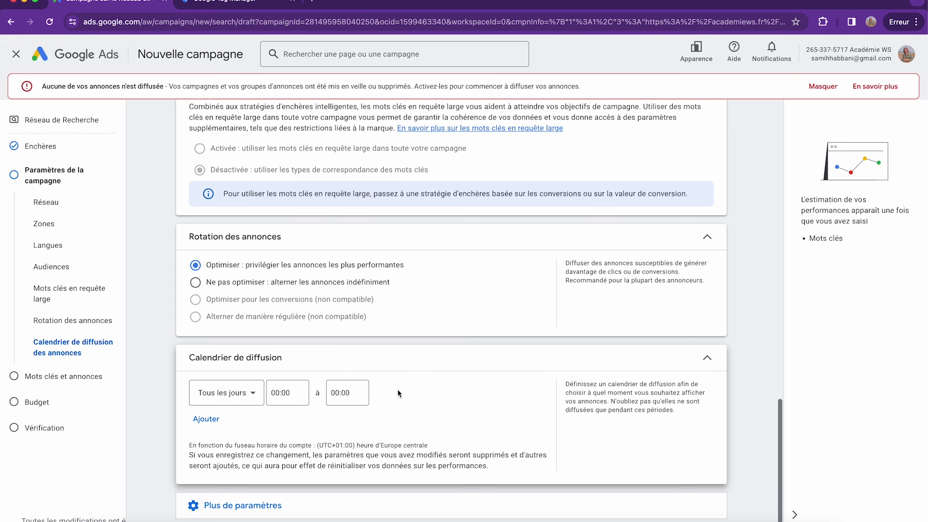
# Collapse the ad schedule and ad rotation sections, and show the remaining additional campaign settings
pyautogui.click(700, 358)
pyautogui.click(706, 298)
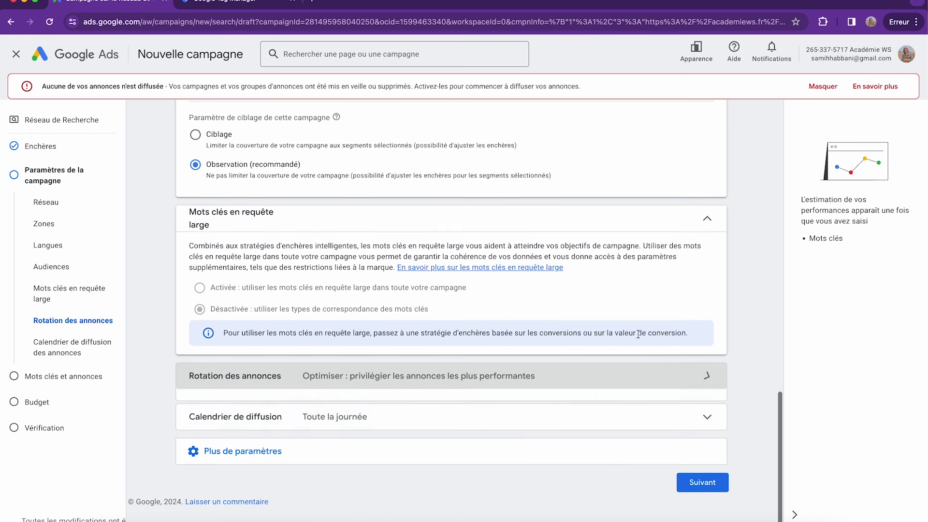
pyautogui.click(271, 452)
pyautogui.scroll(-2, 382, 431)
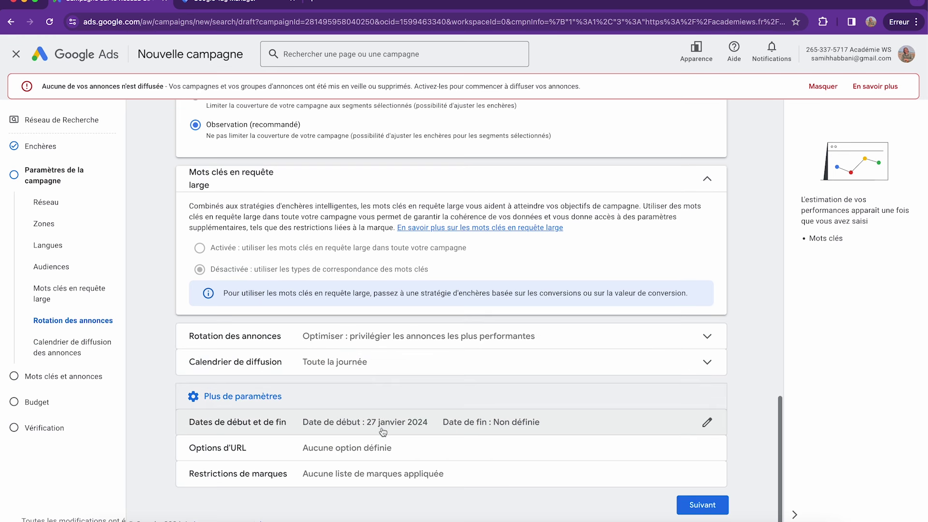
# Examine the brand restrictions setting, collapse it, and show the remaining additional campaign settings
pyautogui.click(315, 480)
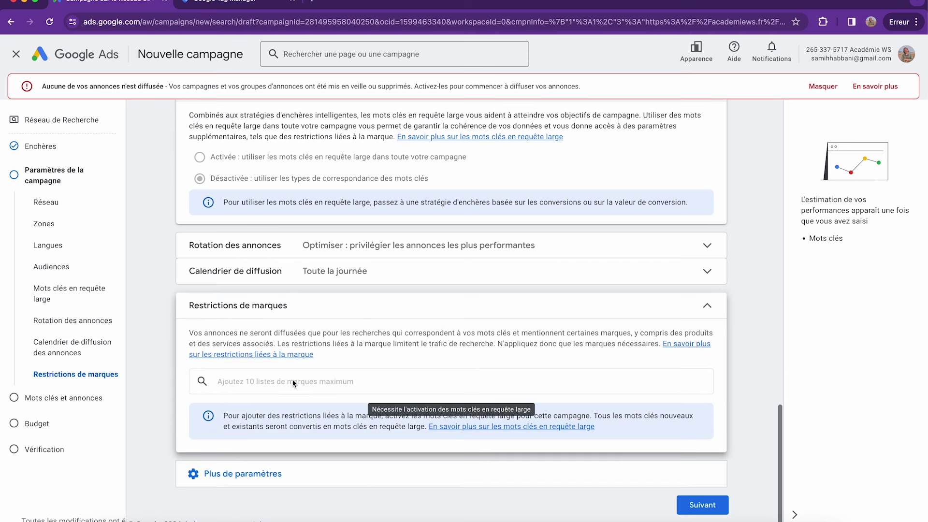
pyautogui.moveTo(189, 333); pyautogui.dragTo(620, 332)
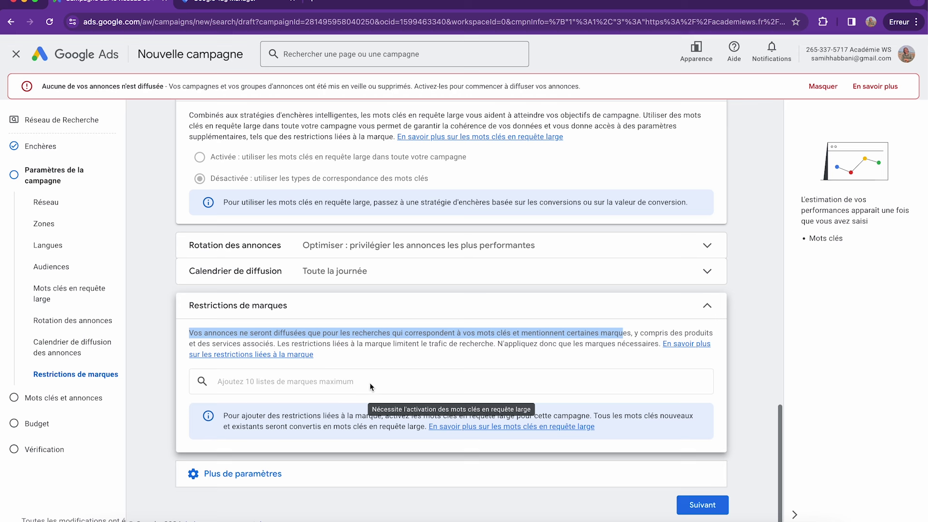
pyautogui.click(571, 306)
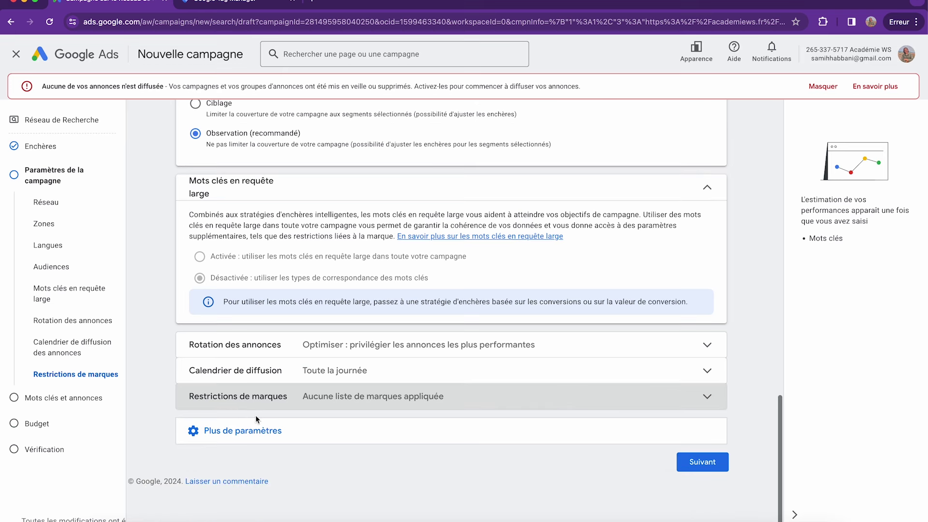
pyautogui.click(258, 427)
pyautogui.scroll(-1, 261, 435)
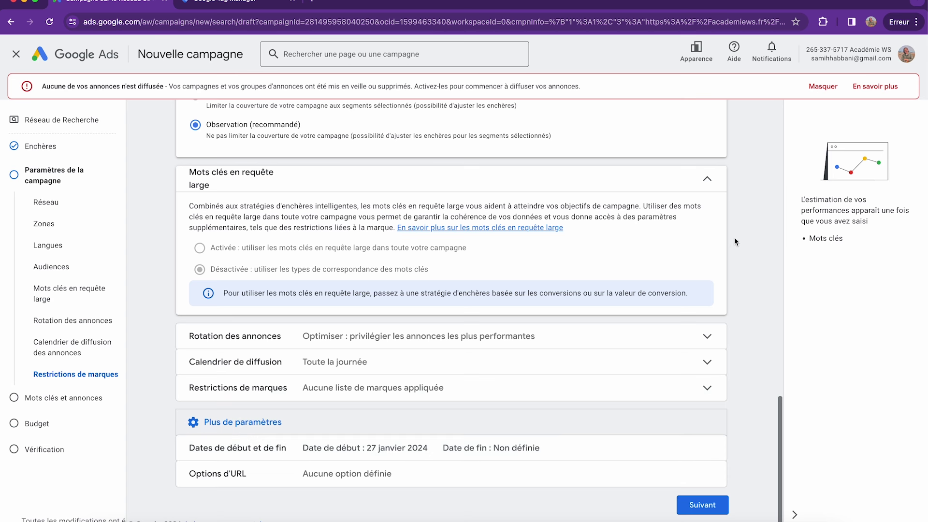
# Collapse the audience segments and broad match keywords sections, and continue to the keywords and ads stage
pyautogui.scroll(5, 732, 244)
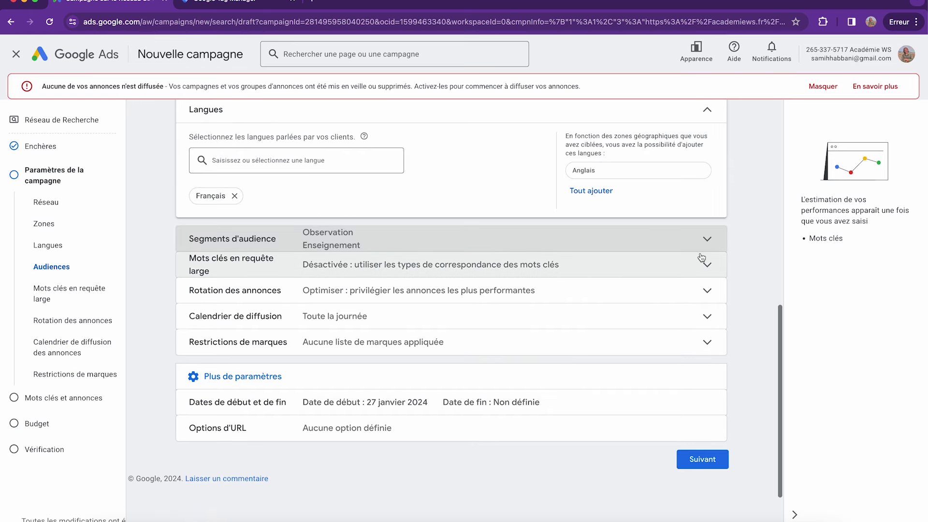
pyautogui.scroll(3, 702, 257)
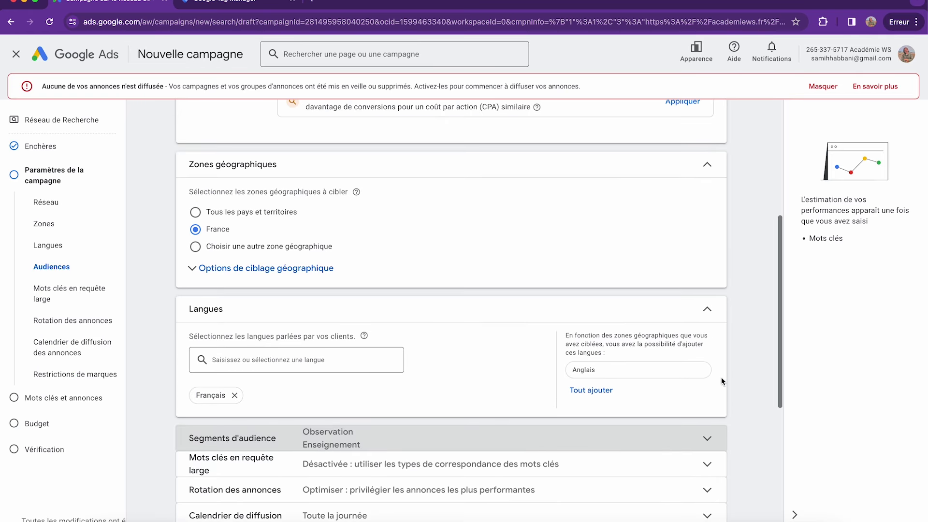
pyautogui.scroll(-6, 466, 362)
pyautogui.click(703, 379)
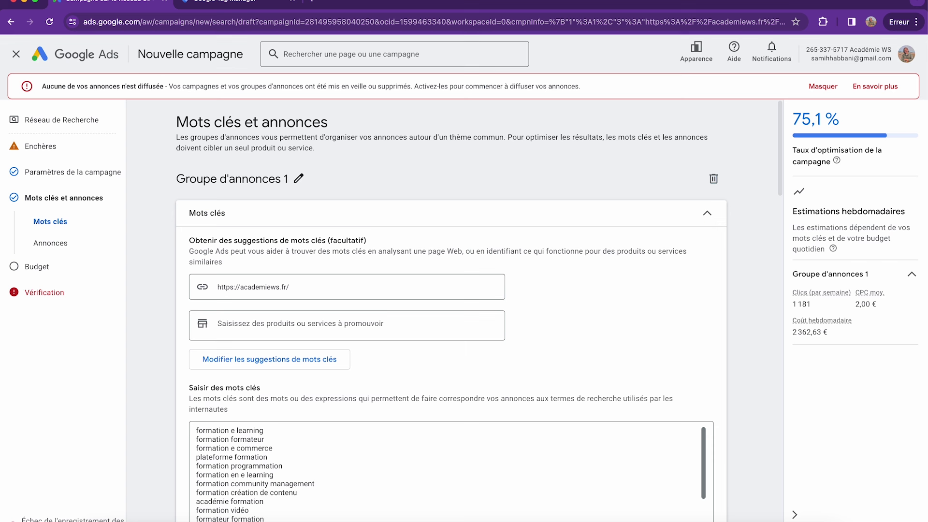
# Rename the ad group as "Formations digitales du web"
pyautogui.click(300, 180)
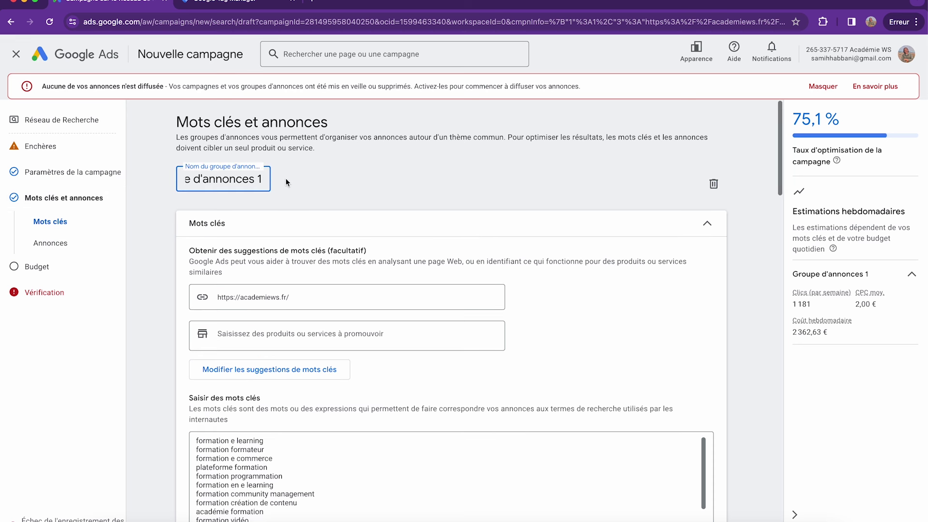
pyautogui.tripleClick(252, 178)
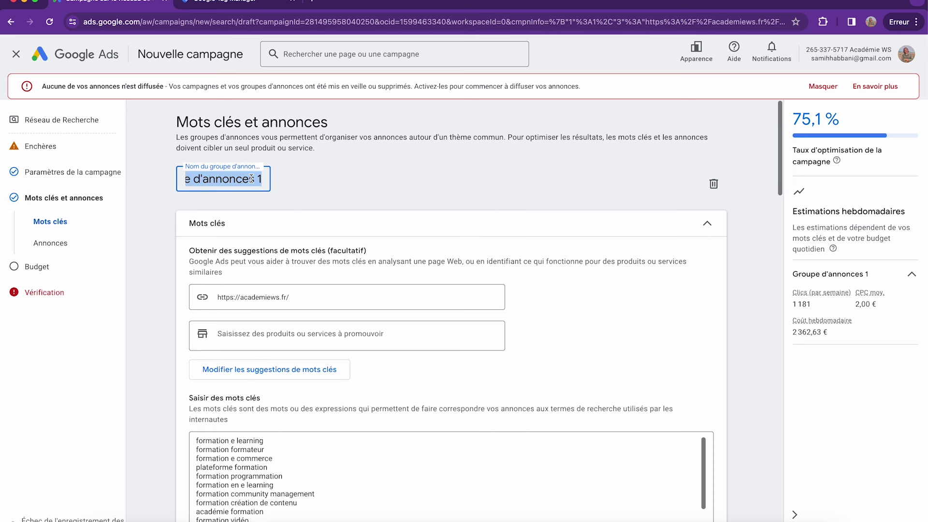
pyautogui.write('Formation digital')
pyautogui.press('BackSpace')
pyautogui.press('BackSpace')
pyautogui.write('ale en program')
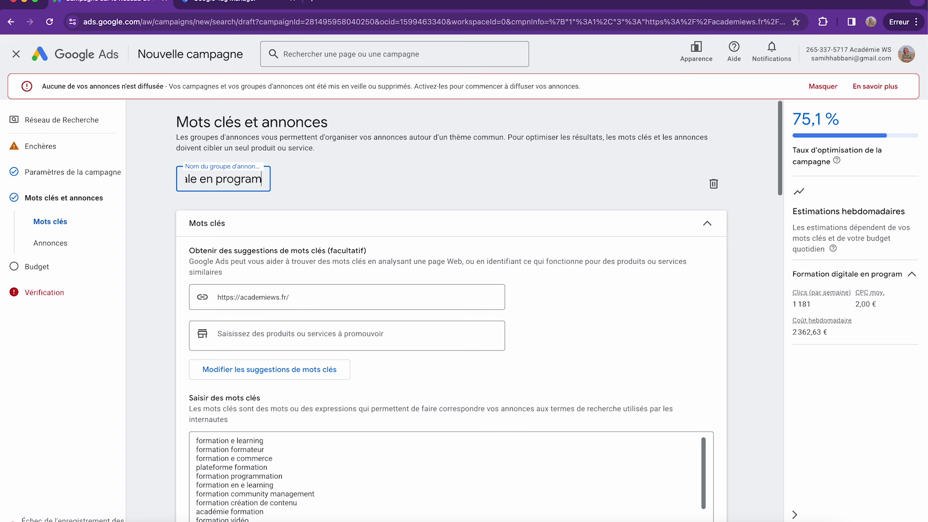
pyautogui.write('m')
pyautogui.press('BackSpace')
pyautogui.press('BackSpace')
pyautogui.press('BackSpace')
pyautogui.press('BackSpace')
pyautogui.press('BackSpace')
pyautogui.press('BackSpace')
pyautogui.press('BackSpace')
pyautogui.press('BackSpace')
pyautogui.press('BackSpace')
pyautogui.press('BackSpace')
pyautogui.press('BackSpace')
pyautogui.press('BackSpace')
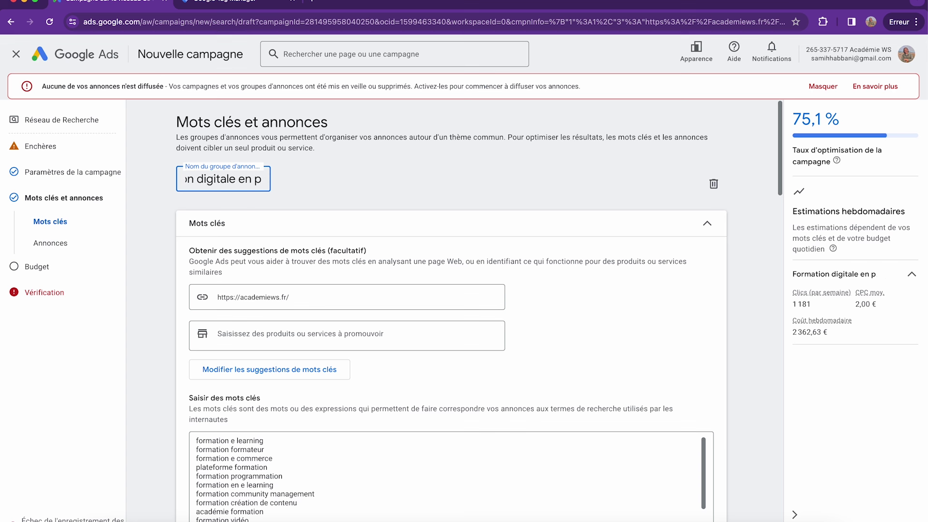
pyautogui.press('BackSpace')
pyautogui.press('BackSpace')
pyautogui.press('BackSpace')
pyautogui.press('BackSpace')
pyautogui.press('BackSpace')
pyautogui.press('BackSpace')
pyautogui.press('BackSpace')
pyautogui.press('BackSpace')
pyautogui.press('BackSpace')
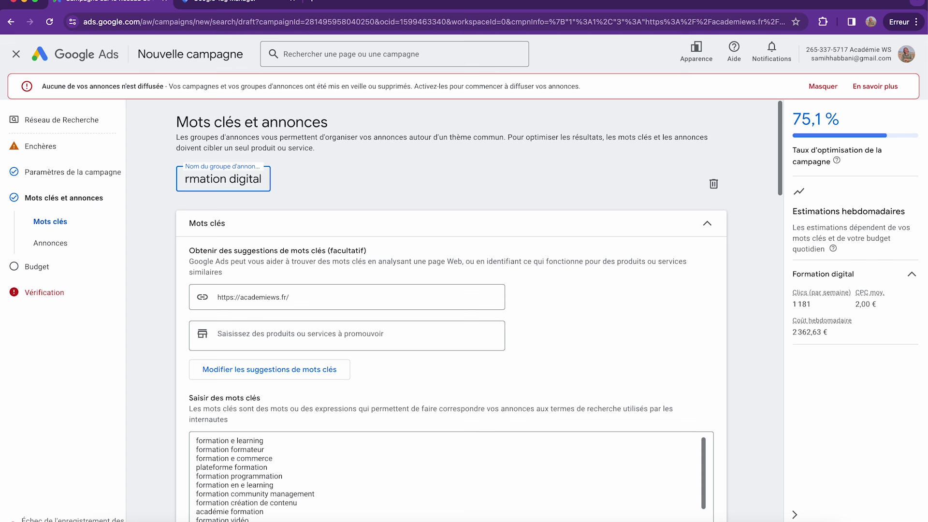
pyautogui.write('s no code')
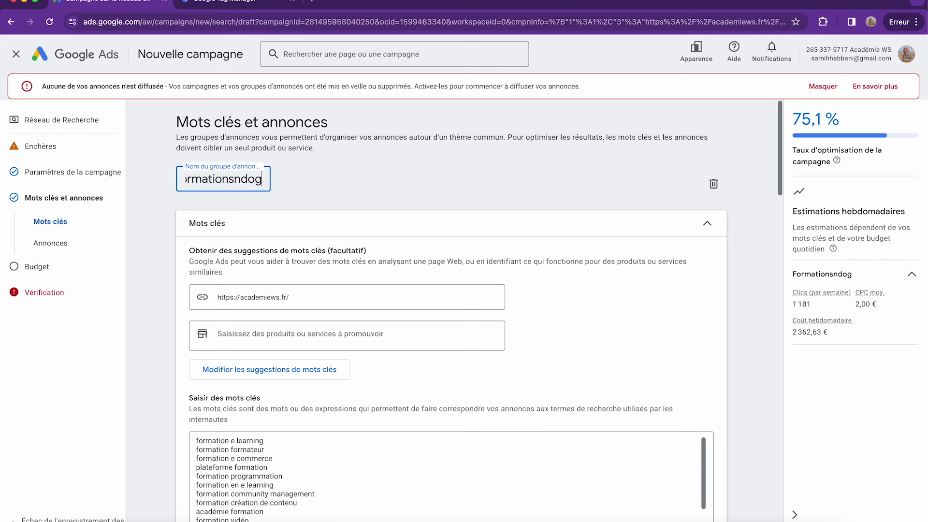
pyautogui.press('BackSpace')
pyautogui.press('BackSpace')
pyautogui.press('BackSpace')
pyautogui.press('BackSpace')
pyautogui.press('BackSpace')
pyautogui.press('BackSpace')
pyautogui.press('BackSpace')
pyautogui.press('BackSpace')
pyautogui.write('digita')
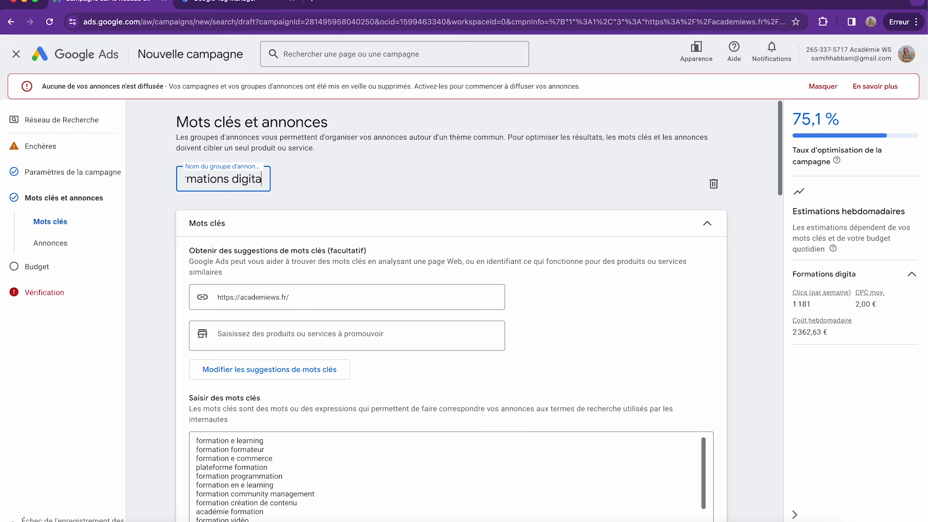
pyautogui.write('les du web')
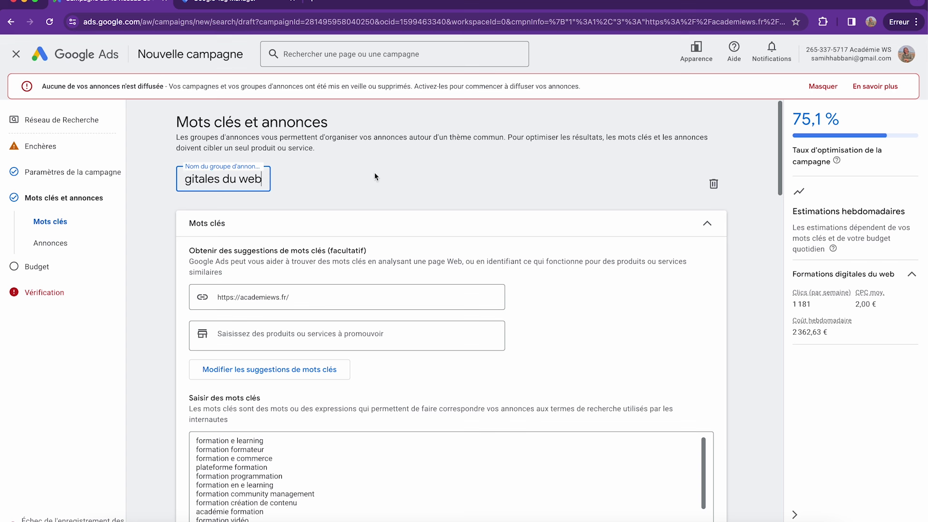
pyautogui.press('Return')
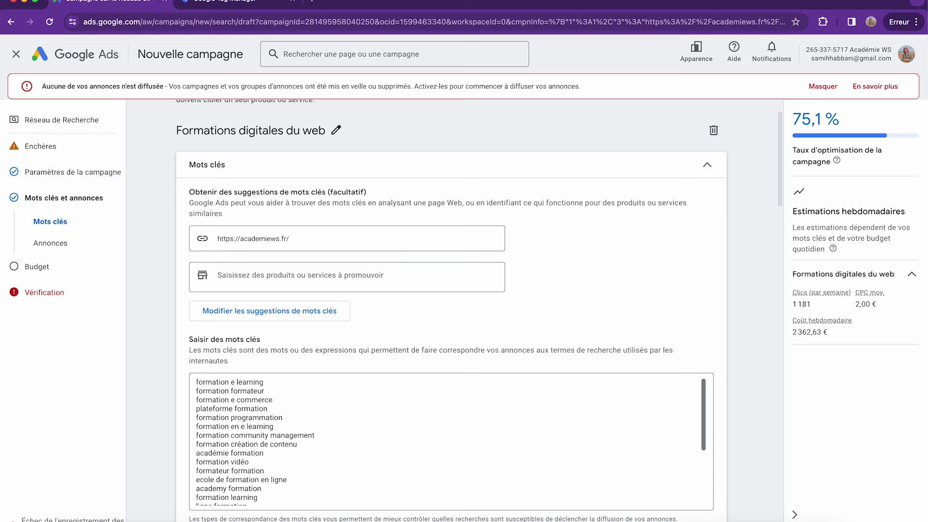
# Examine the website address used for keyword suggestions and read through the ad group's suggested keyword list
pyautogui.moveTo(308, 240); pyautogui.dragTo(184, 239)
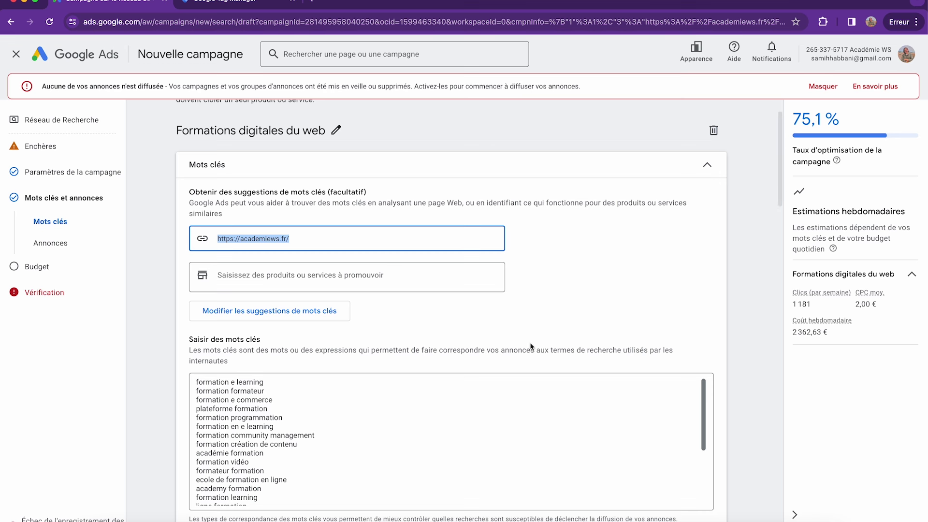
pyautogui.scroll(-2, 469, 345)
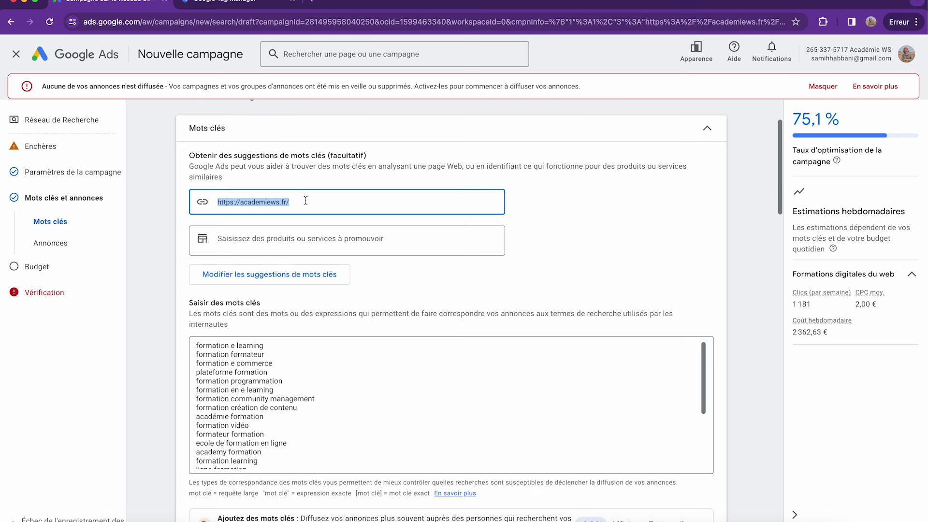
pyautogui.scroll(-1, 479, 262)
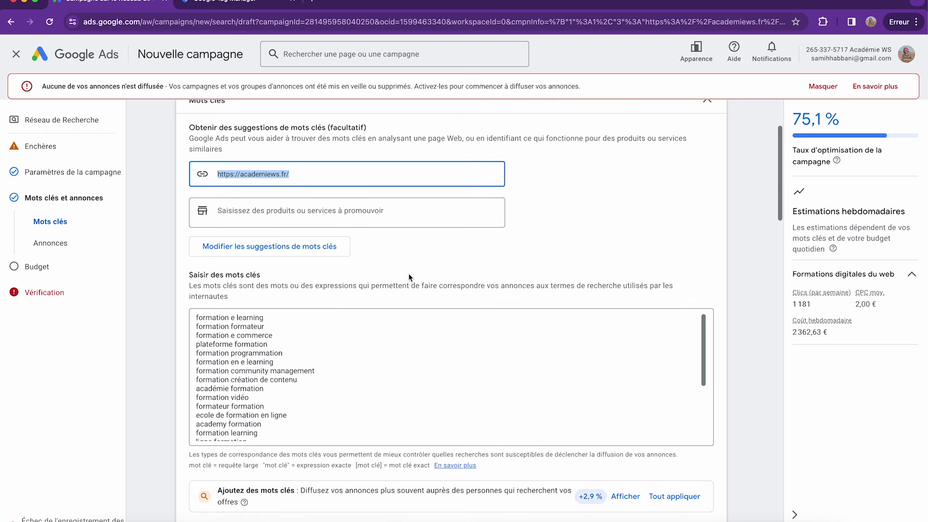
pyautogui.scroll(-5, 409, 277)
pyautogui.scroll(7, 391, 311)
pyautogui.scroll(-8, 368, 313)
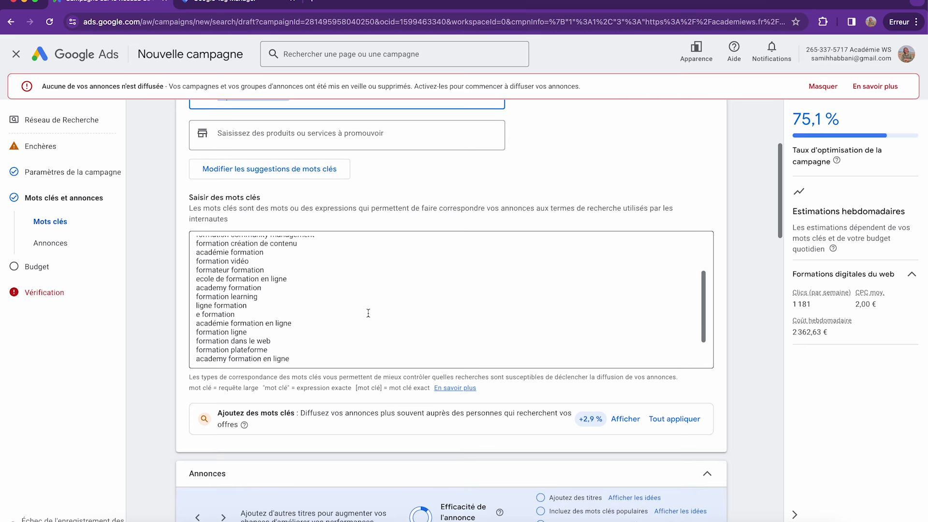
pyautogui.scroll(6, 369, 313)
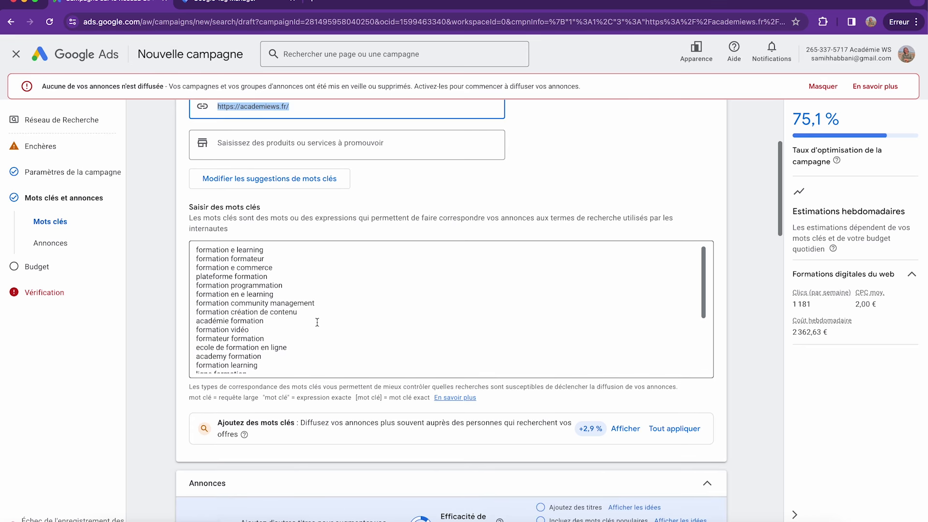
# Remove the keyword "formation formateur" from the ad group's keyword list
pyautogui.moveTo(266, 251); pyautogui.dragTo(179, 260)
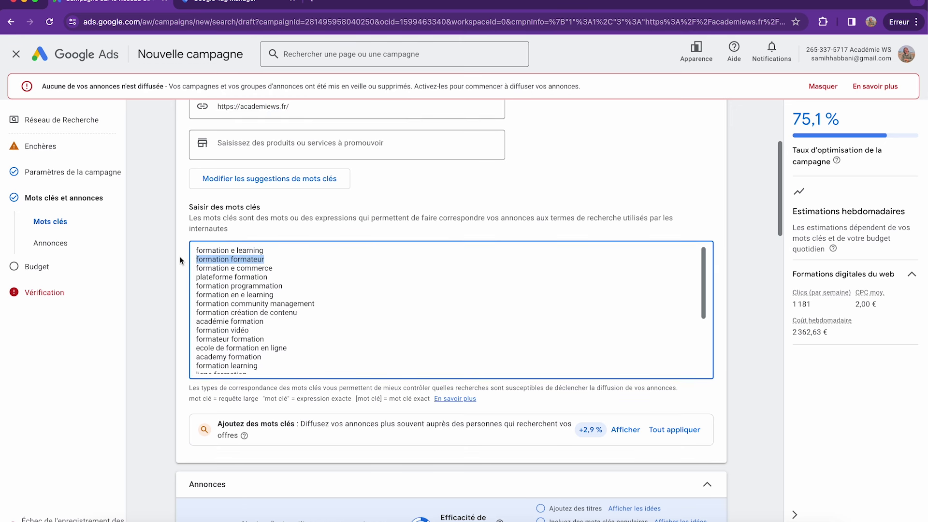
pyautogui.press('BackSpace')
pyautogui.press('BackSpace')
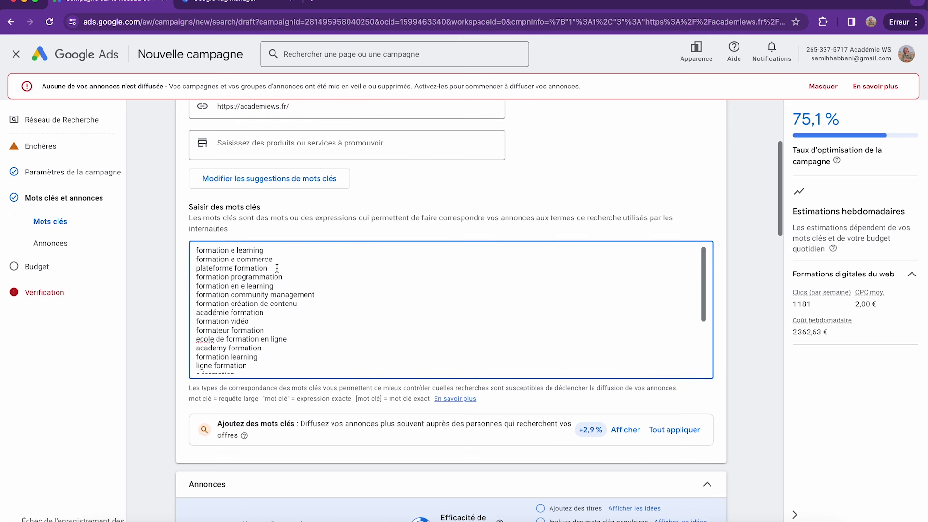
# Review the keywords from "formation e commerce" onward and remove "formation création de contenu" from the list
pyautogui.moveTo(284, 261); pyautogui.dragTo(193, 260)
pyautogui.click(289, 263)
pyautogui.moveTo(271, 269); pyautogui.dragTo(196, 271)
pyautogui.moveTo(313, 275); pyautogui.dragTo(190, 277)
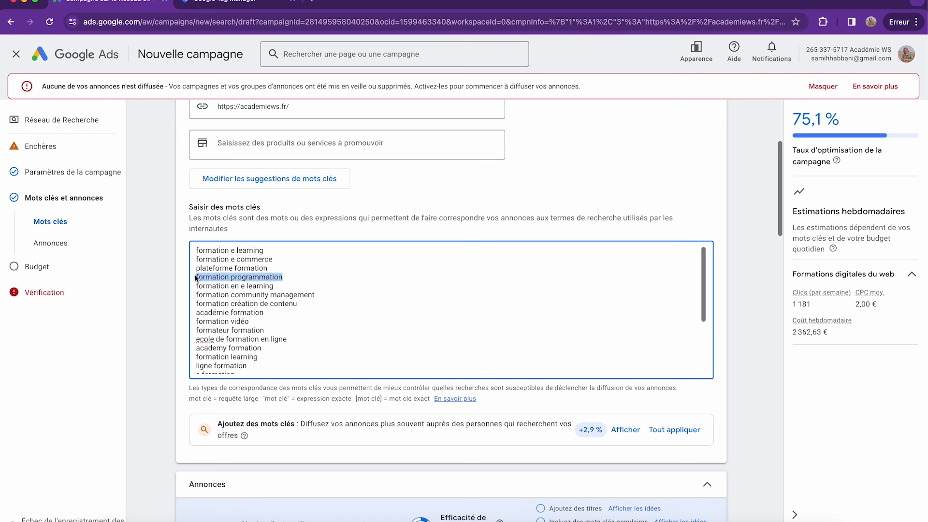
pyautogui.click(297, 287)
pyautogui.moveTo(296, 287); pyautogui.dragTo(171, 286)
pyautogui.moveTo(315, 295); pyautogui.dragTo(169, 295)
pyautogui.moveTo(305, 303); pyautogui.dragTo(165, 303)
pyautogui.press('BackSpace')
pyautogui.press('BackSpace')
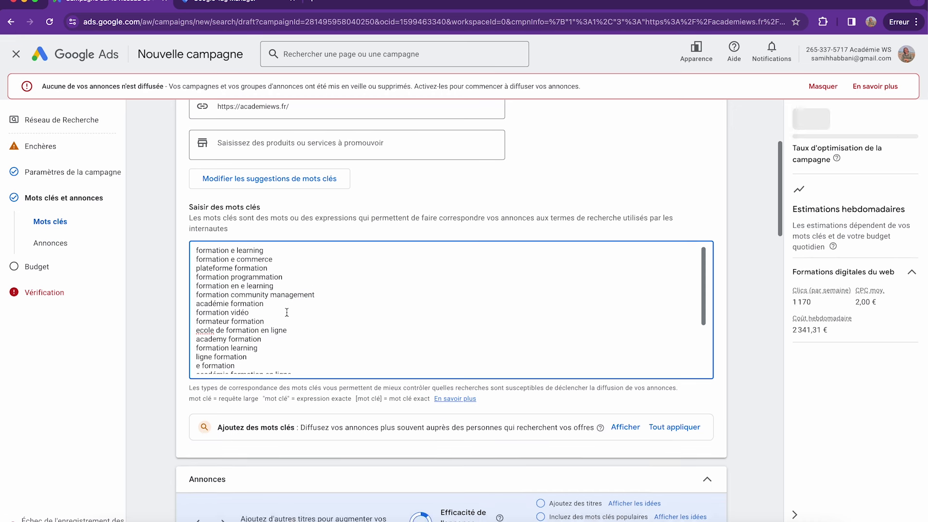
# Check the keywords "académie formation" and "formation vidéo", and remove "formateur formation" from the list
pyautogui.moveTo(271, 304); pyautogui.dragTo(183, 303)
pyautogui.click(290, 305)
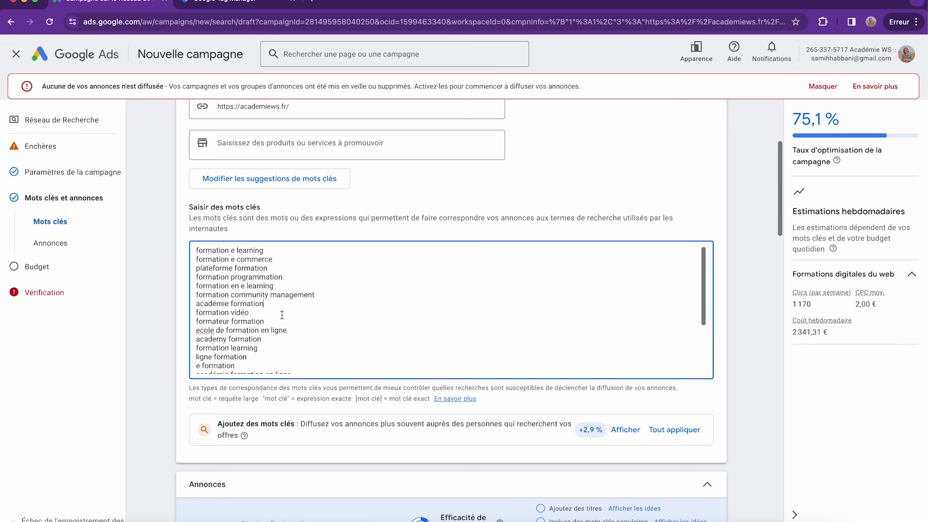
pyautogui.moveTo(271, 314); pyautogui.dragTo(175, 303)
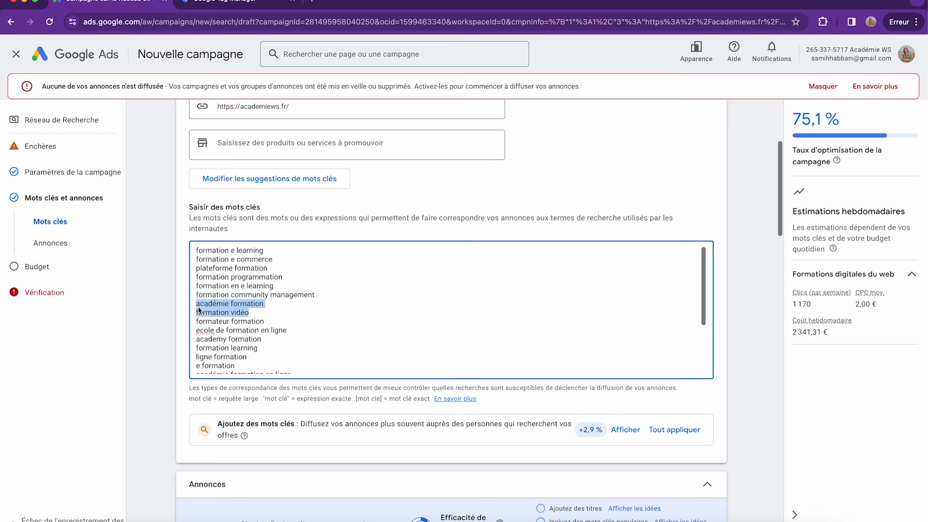
pyautogui.scroll(-1, 276, 305)
pyautogui.moveTo(267, 302); pyautogui.dragTo(180, 303)
pyautogui.press('BackSpace')
pyautogui.press('BackSpace')
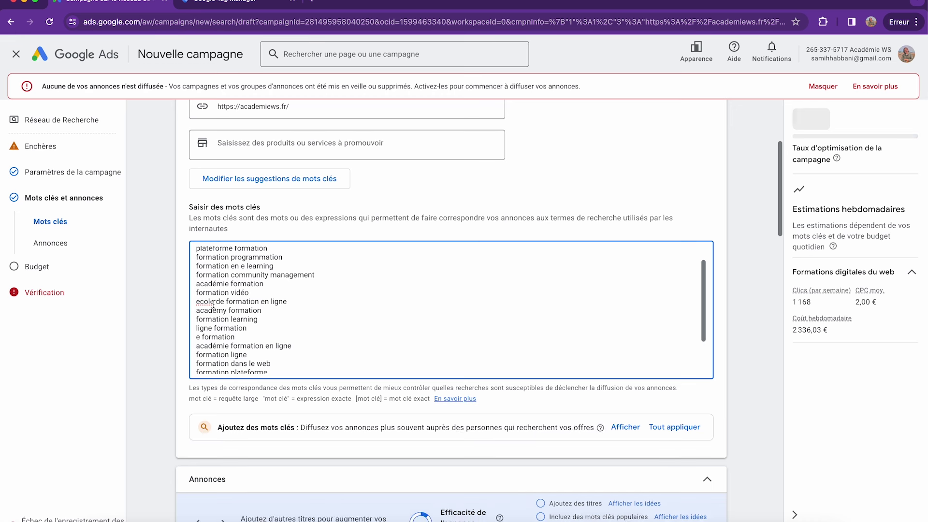
# Correct the keyword "ecole de formation en ligne" to "école de formation en ligne" and remove "academy formation"
pyautogui.moveTo(261, 310); pyautogui.dragTo(189, 315)
pyautogui.click(227, 311)
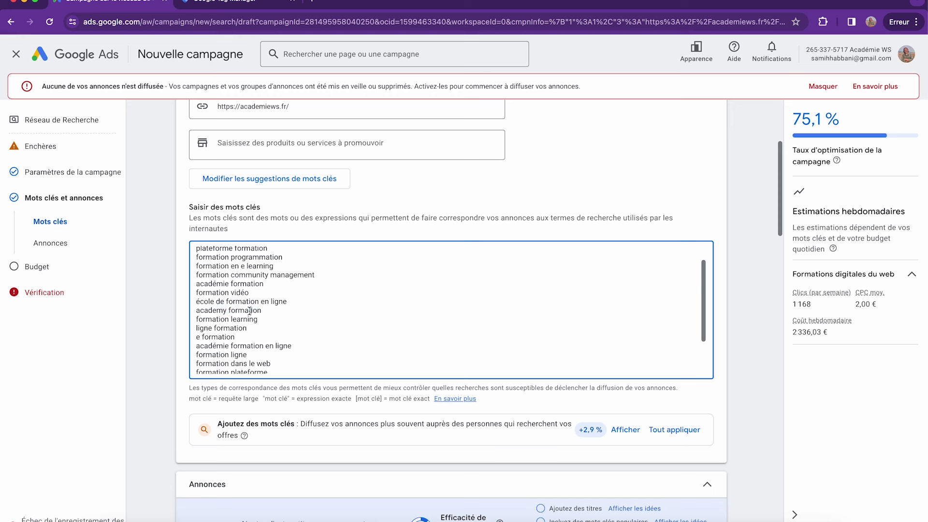
pyautogui.moveTo(265, 314); pyautogui.dragTo(181, 311)
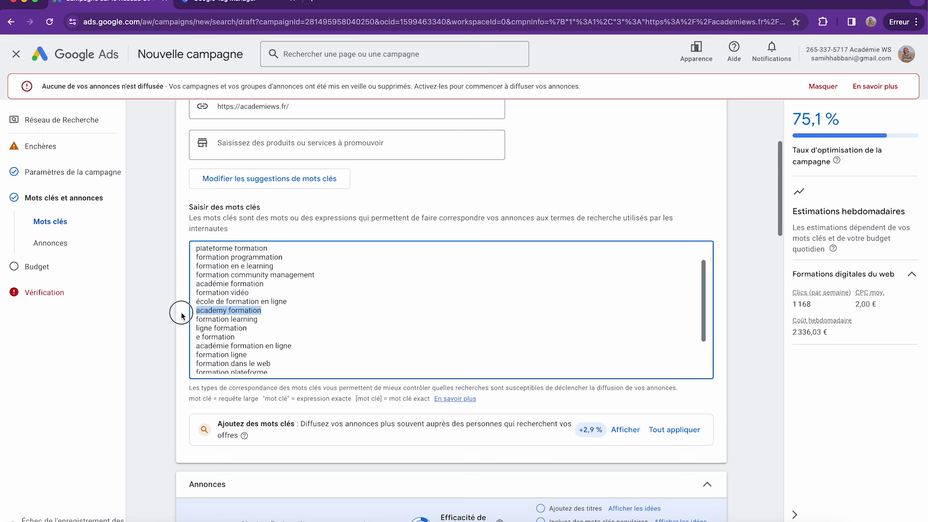
pyautogui.press('BackSpace')
pyautogui.press('BackSpace')
# Remove the keywords "ligne formation" and "e formation" from the list, keeping "formation learning"
pyautogui.moveTo(258, 312); pyautogui.dragTo(181, 313)
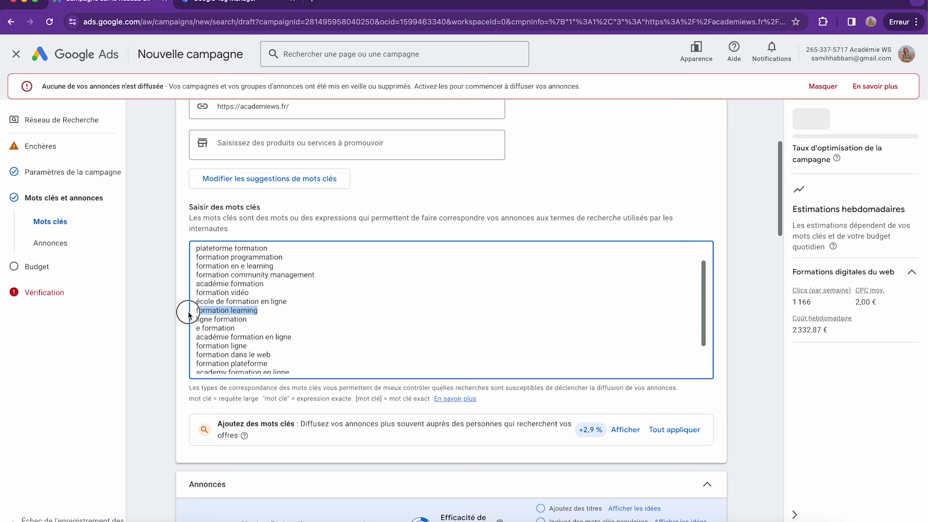
pyautogui.click(259, 321)
pyautogui.moveTo(259, 320); pyautogui.dragTo(179, 320)
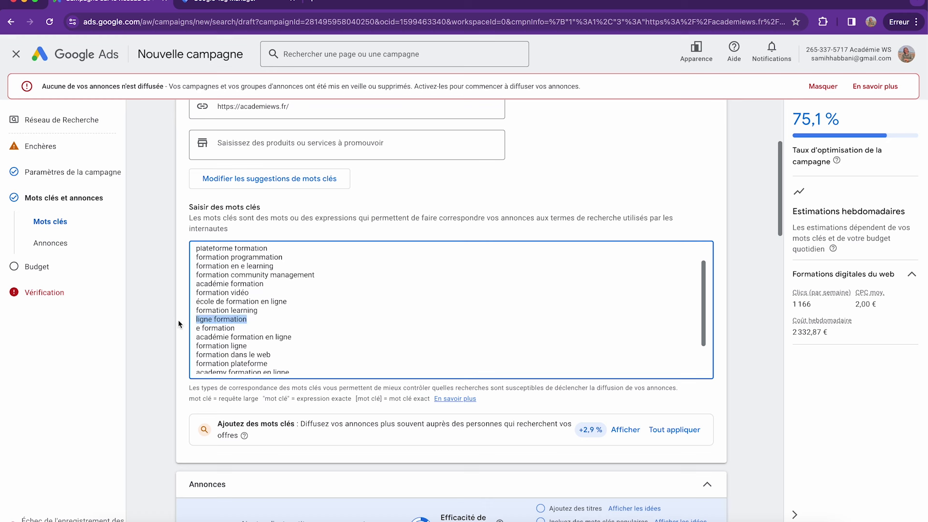
pyautogui.press('BackSpace')
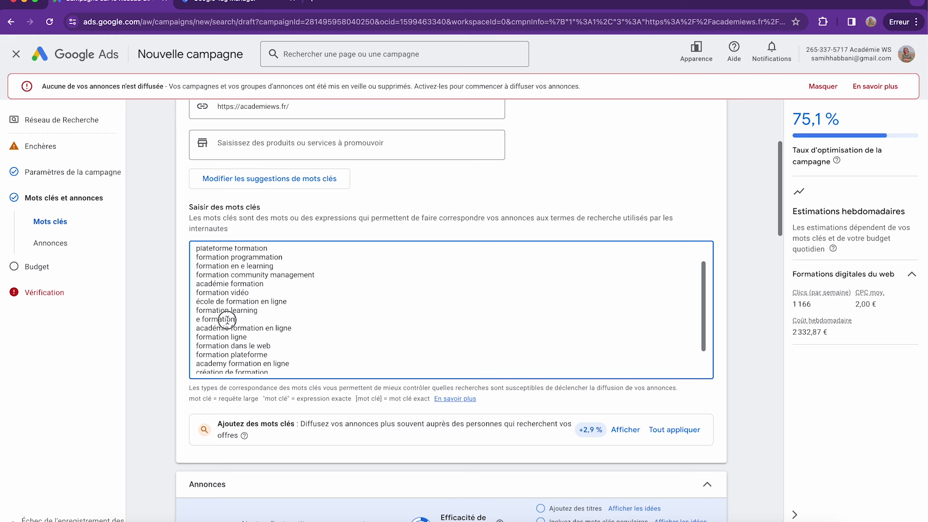
pyautogui.press('BackSpace')
# Remove the keywords "formation ligne" and "formation plateforme" from the keyword list
pyautogui.scroll(-1, 254, 324)
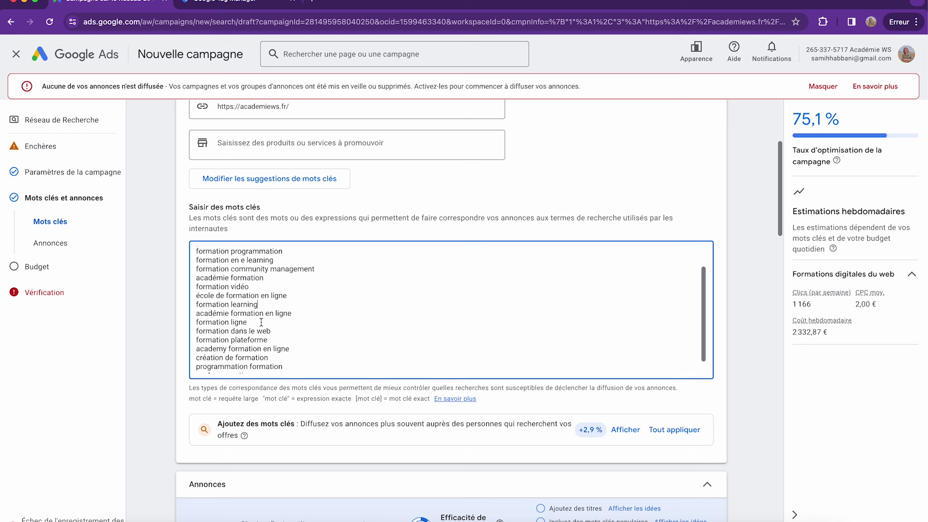
pyautogui.moveTo(248, 322); pyautogui.dragTo(184, 323)
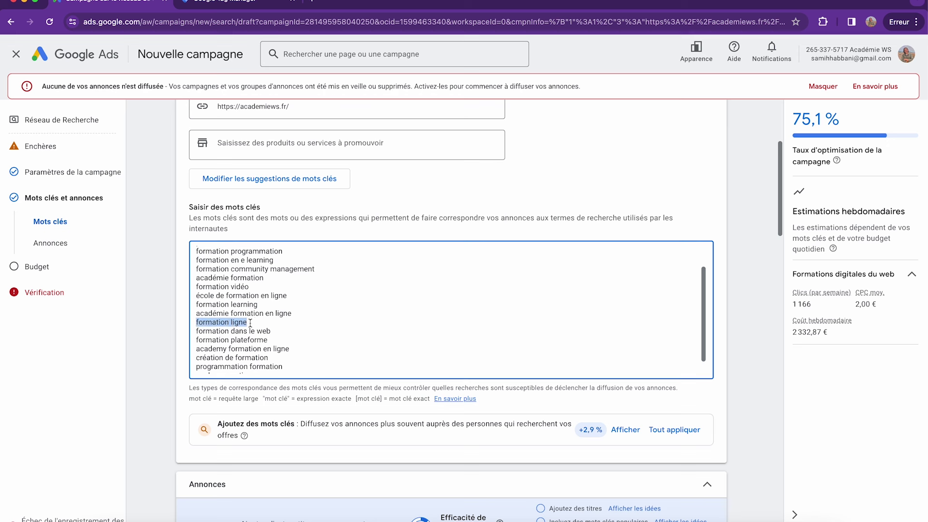
pyautogui.press('BackSpace')
pyautogui.press('BackSpace')
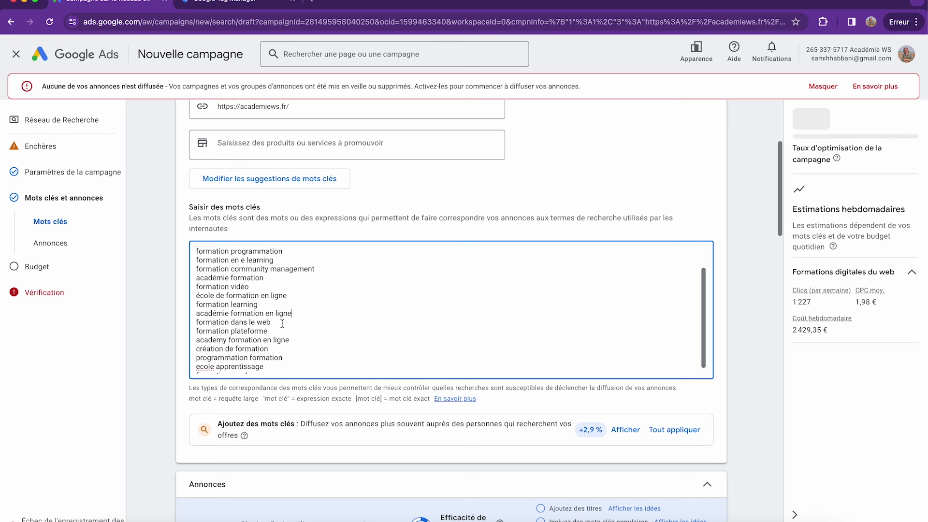
pyautogui.moveTo(277, 327); pyautogui.dragTo(175, 329)
pyautogui.press('BackSpace')
pyautogui.press('Delete')
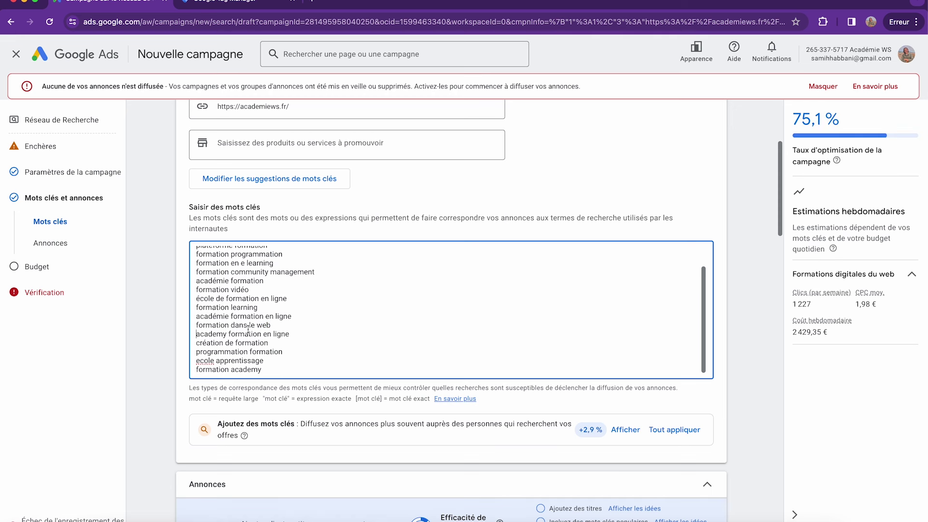
# Correct the keyword "academy formation en ligne" to "académie formation en ligne" and remove "création de formation" from the list
pyautogui.click(219, 335)
pyautogui.click(290, 344)
pyautogui.moveTo(290, 343); pyautogui.dragTo(176, 341)
pyautogui.press('BackSpace')
pyautogui.press('BackSpace')
pyautogui.moveTo(291, 350); pyautogui.dragTo(194, 352)
pyautogui.click(202, 356)
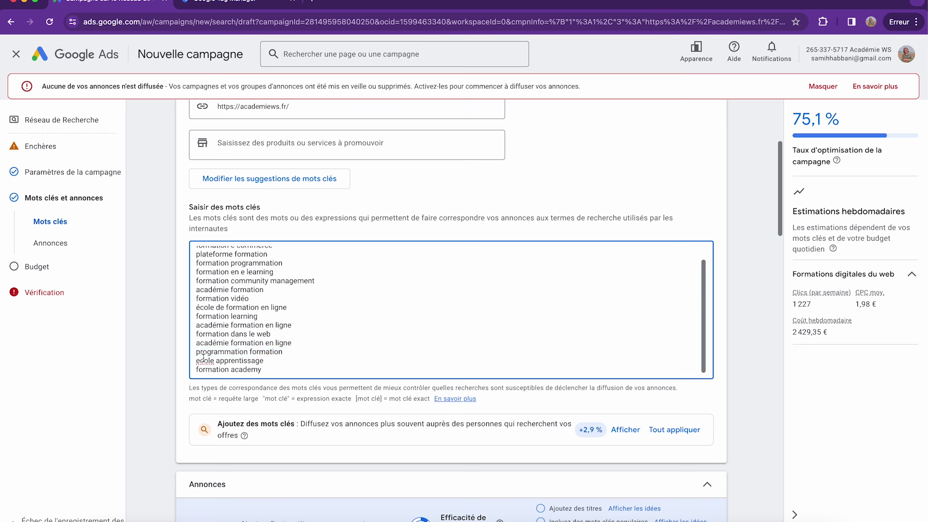
# Remove the keywords "ecole apprentissage" and "formation academy" so that the list ends with "programmation formation"
pyautogui.tripleClick(223, 361)
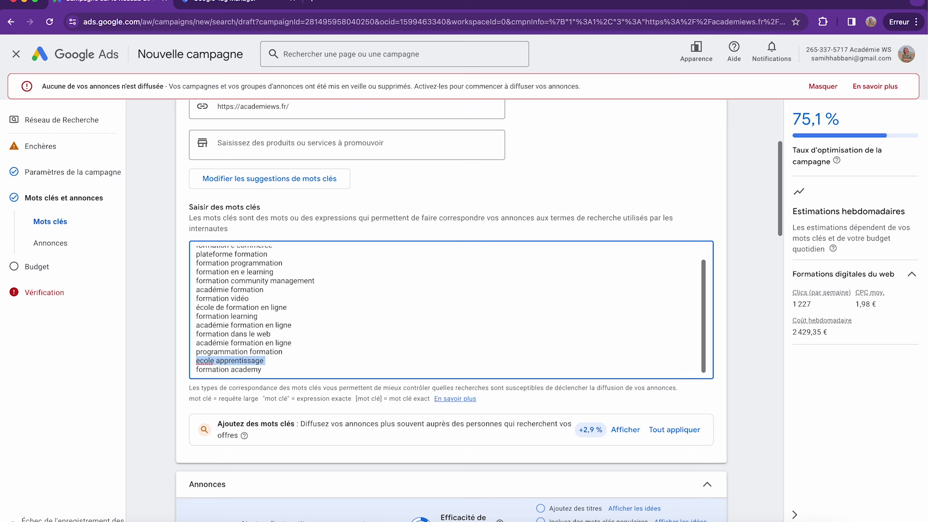
pyautogui.press('BackSpace')
pyautogui.moveTo(263, 371); pyautogui.dragTo(193, 371)
pyautogui.click(266, 371)
pyautogui.moveTo(267, 370); pyautogui.dragTo(198, 371)
pyautogui.press('BackSpace')
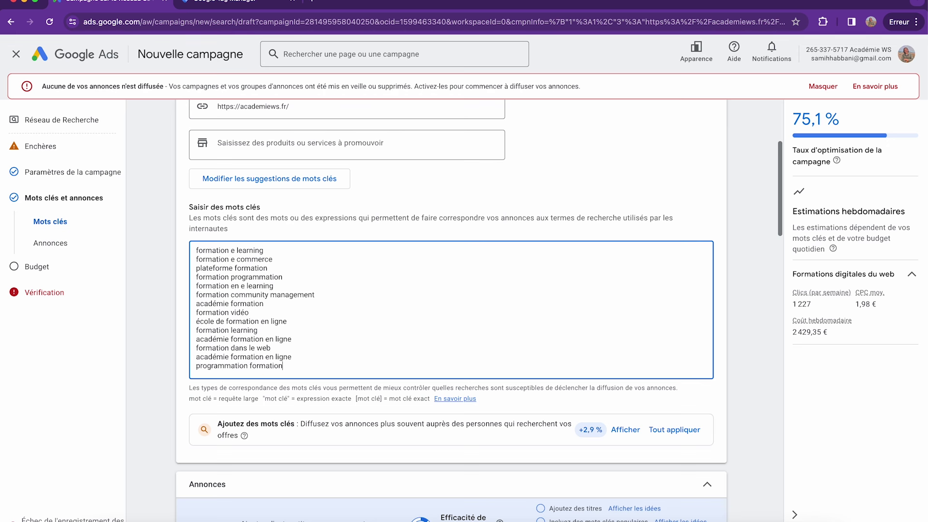
pyautogui.click(773, 465)
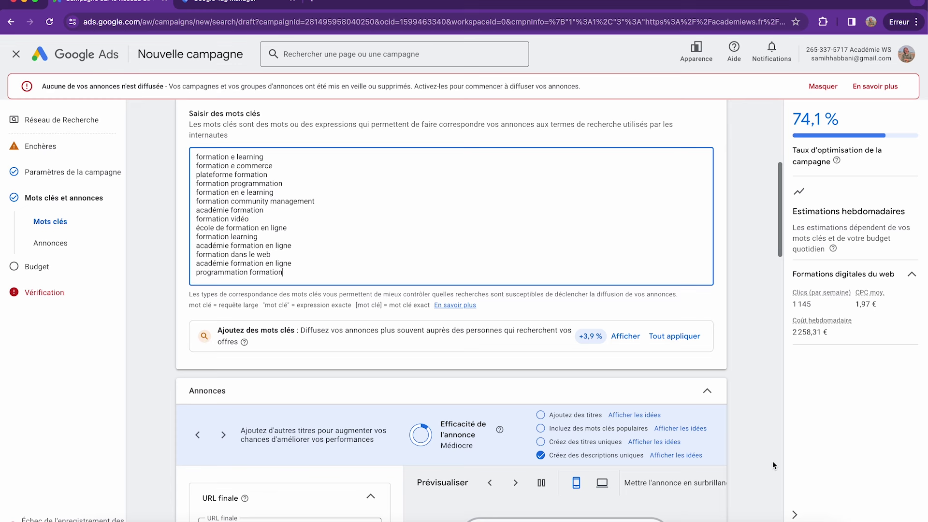
pyautogui.scroll(5, 417, 307)
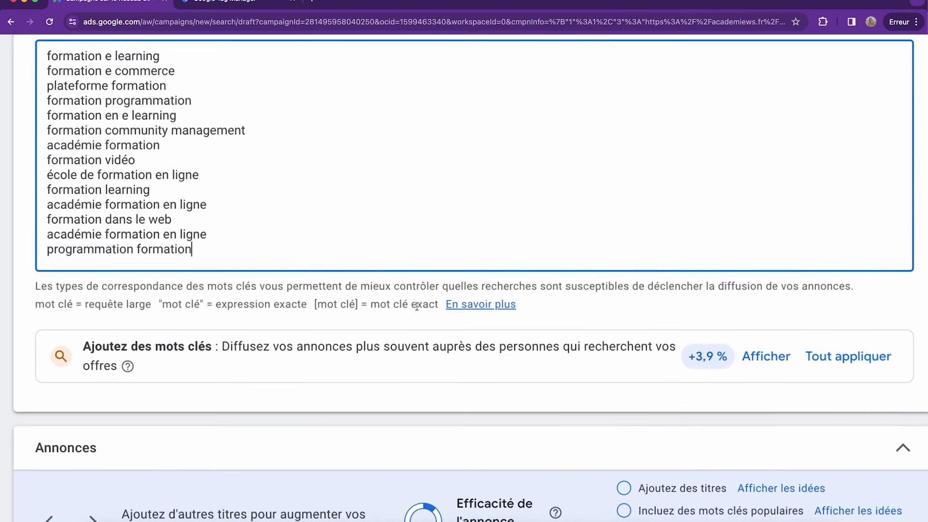
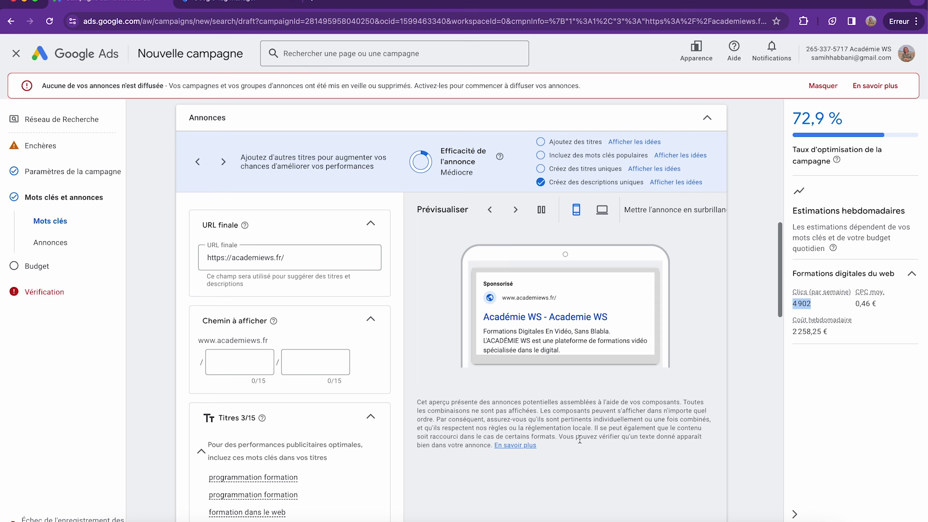
# Fill in the ad's display path with "formation" in the first part and "digitale" in the second
pyautogui.moveTo(318, 257); pyautogui.dragTo(228, 263)
pyautogui.click(312, 301)
pyautogui.scroll(-1, 337, 312)
pyautogui.click(249, 323)
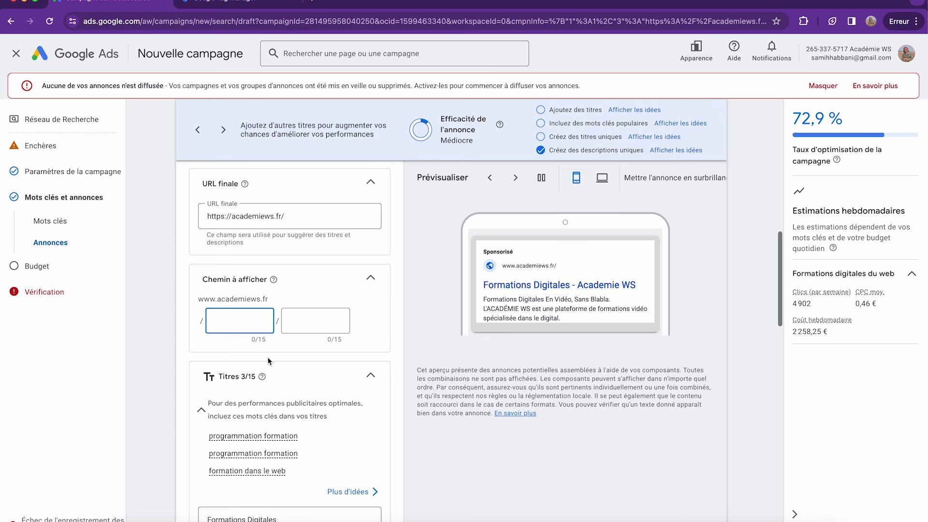
pyautogui.write('formation')
pyautogui.press('Tab')
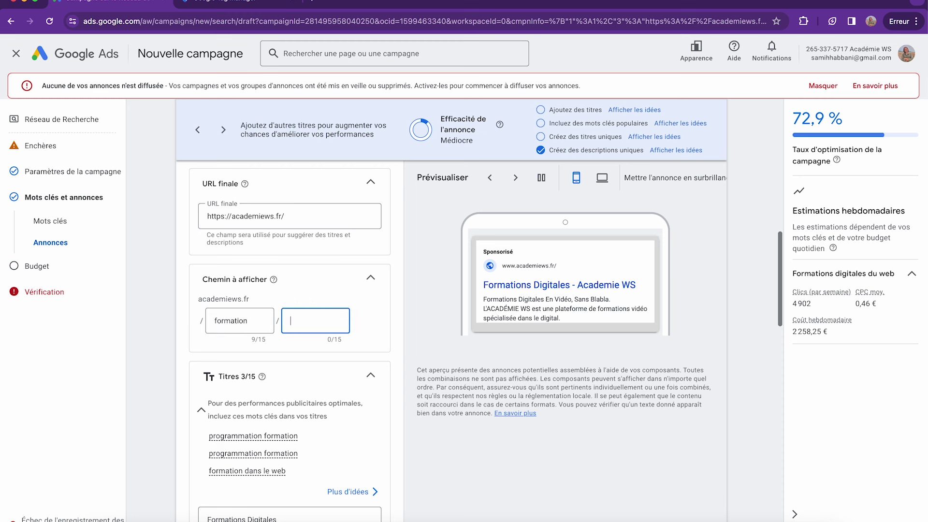
pyautogui.write('digitale')
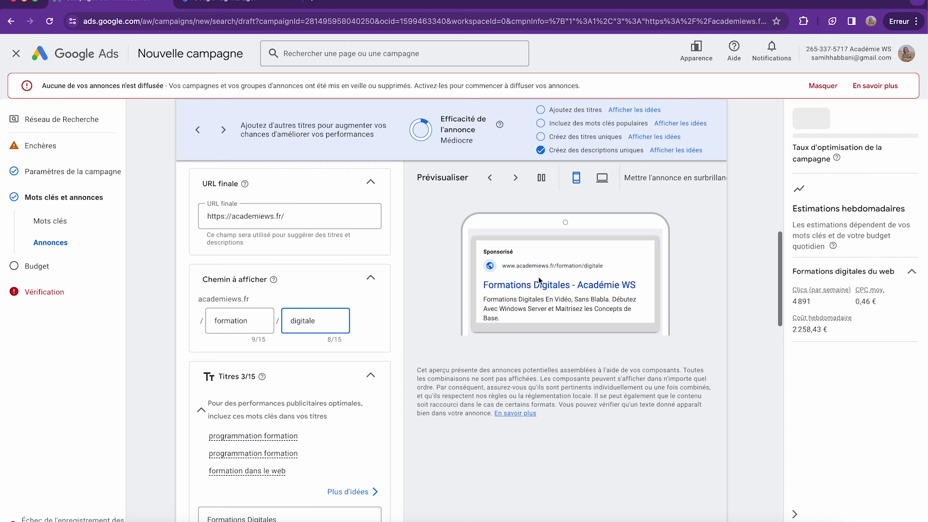
# Clear both parts of the ad's display path, leaving only the domain
pyautogui.click(251, 314)
pyautogui.doubleClick(256, 316)
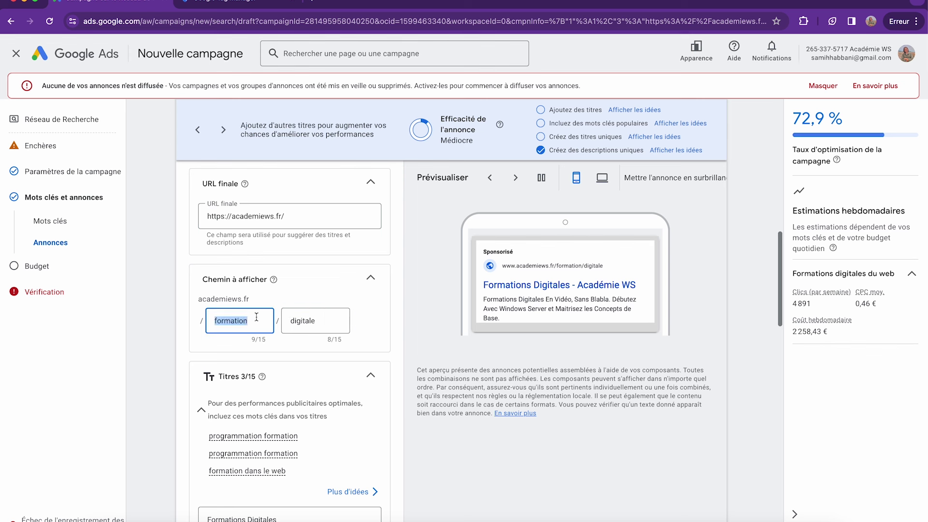
pyautogui.press('BackSpace')
pyautogui.click(282, 324)
pyautogui.press('Delete')
pyautogui.press('Delete')
pyautogui.press('Delete')
pyautogui.press('Delete')
pyautogui.press('Delete')
pyautogui.press('Delete')
pyautogui.press('Delete')
pyautogui.press('Delete')
pyautogui.click(372, 322)
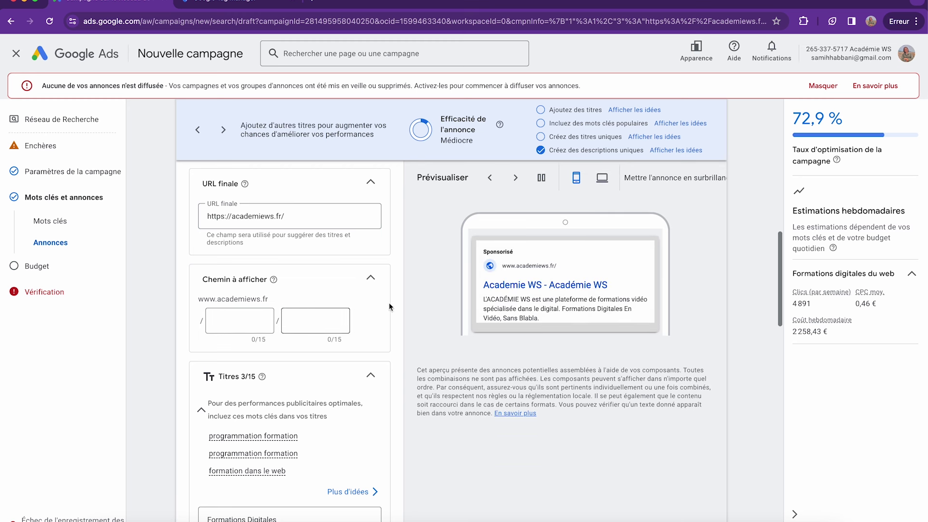
# Examine the ad's headlines and the keywords suggested for inclusion in them
pyautogui.scroll(-2, 376, 315)
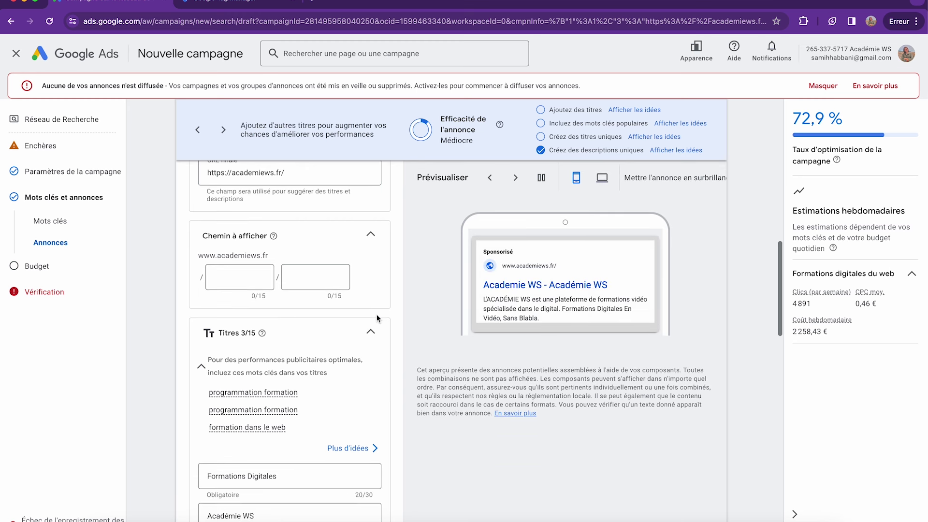
pyautogui.scroll(-2, 359, 338)
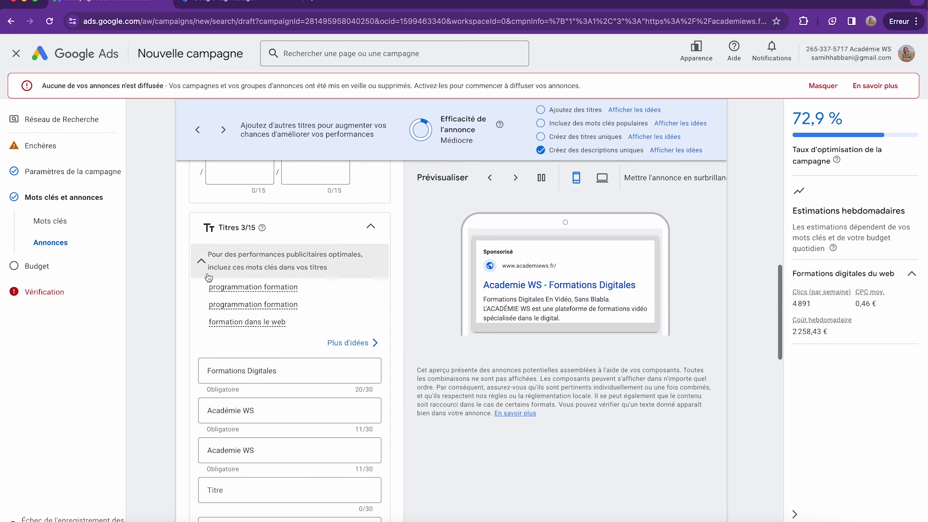
pyautogui.scroll(-2, 311, 327)
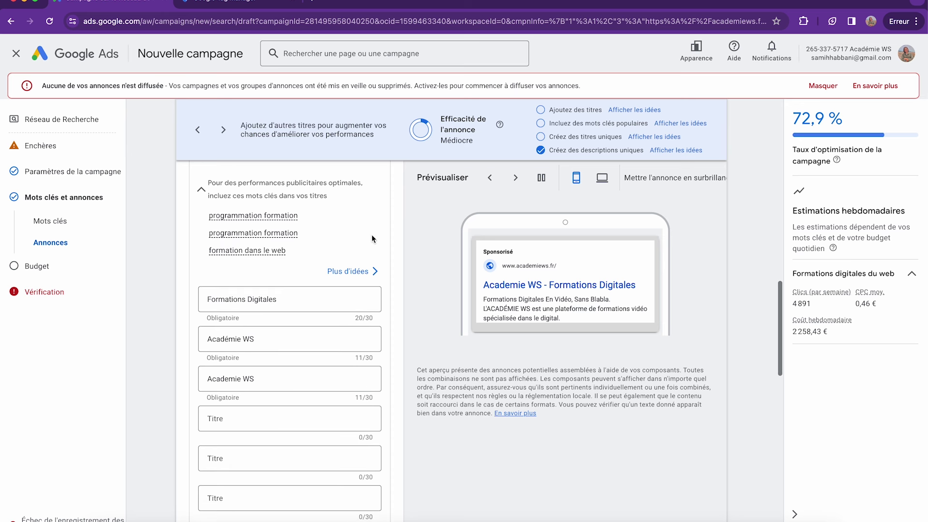
pyautogui.scroll(-2, 362, 276)
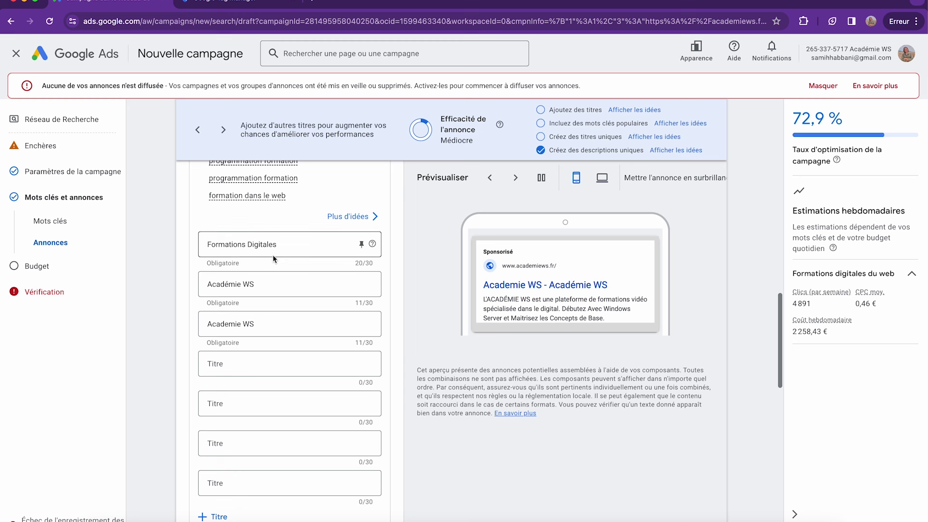
pyautogui.scroll(-1, 310, 271)
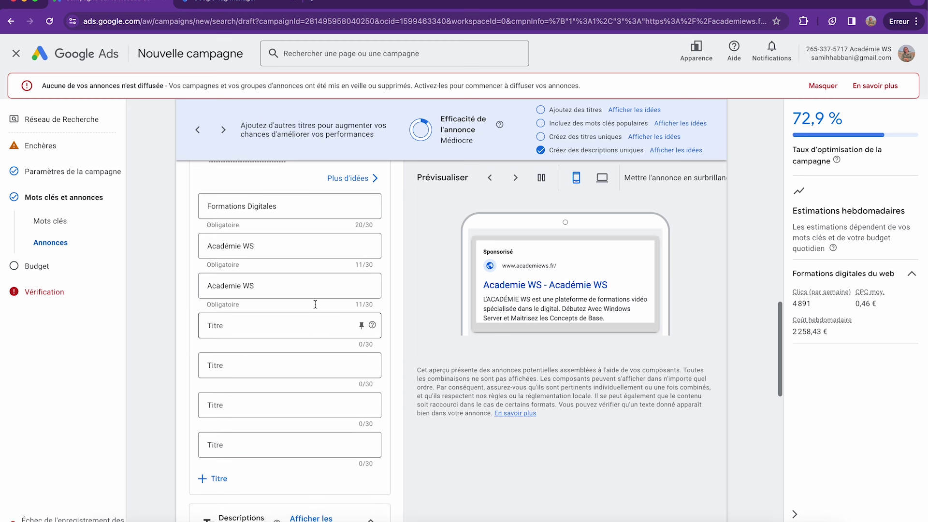
pyautogui.scroll(1, 275, 251)
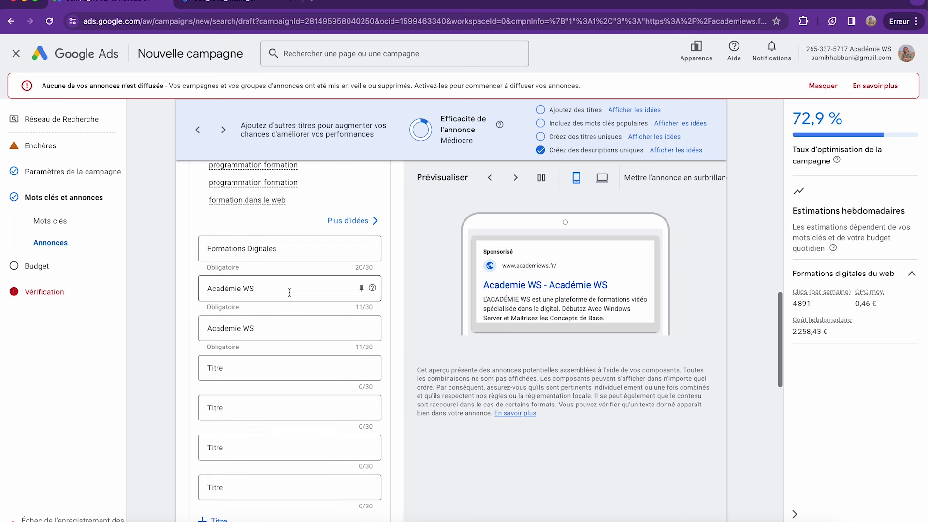
pyautogui.scroll(2, 286, 355)
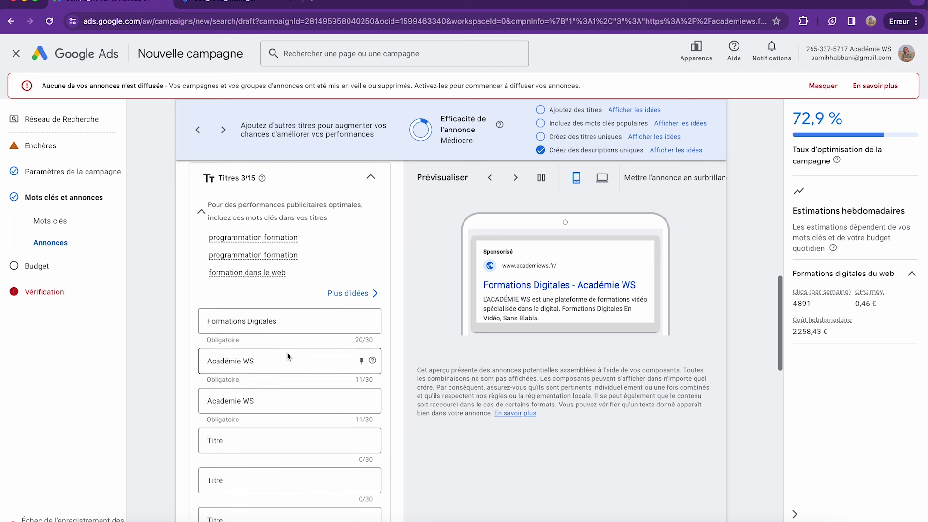
pyautogui.scroll(1, 287, 356)
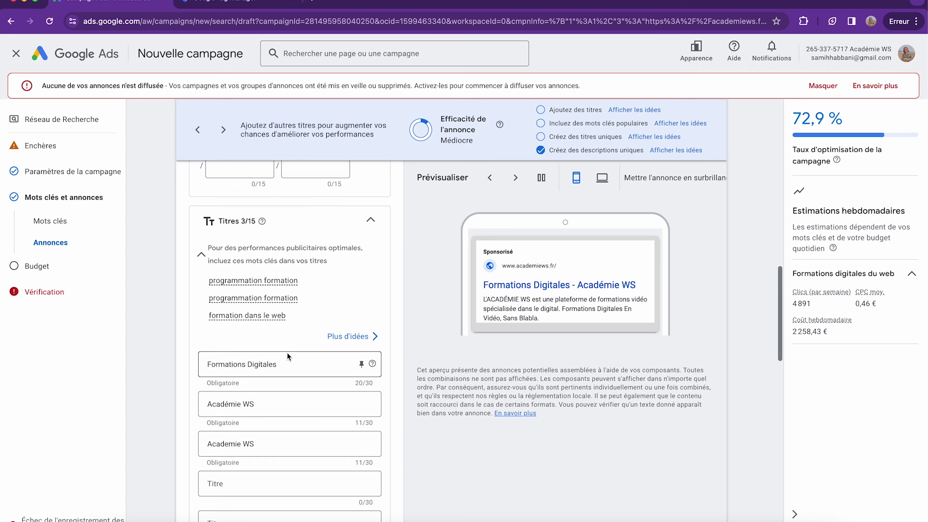
pyautogui.click(205, 259)
pyautogui.click(206, 258)
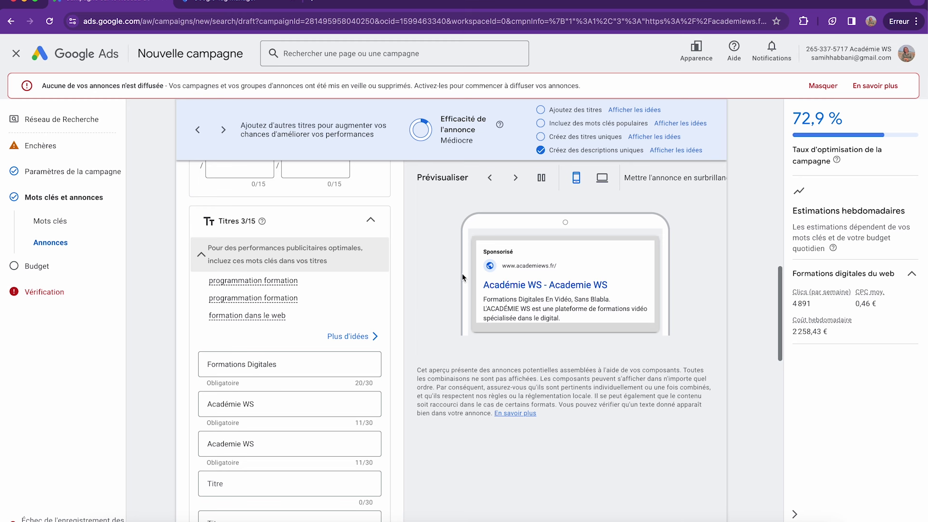
# Preview the ad in its desktop format and return to the mobile preview
pyautogui.scroll(-1, 557, 289)
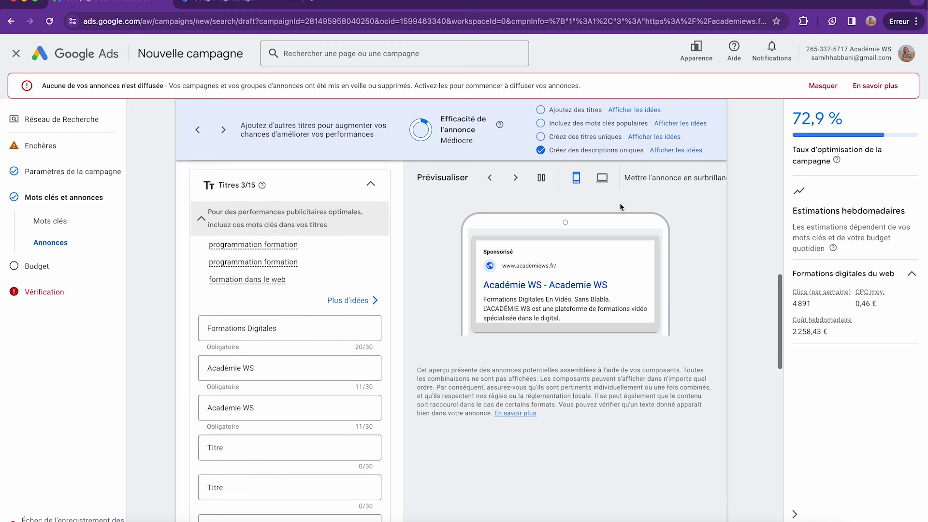
pyautogui.click(600, 186)
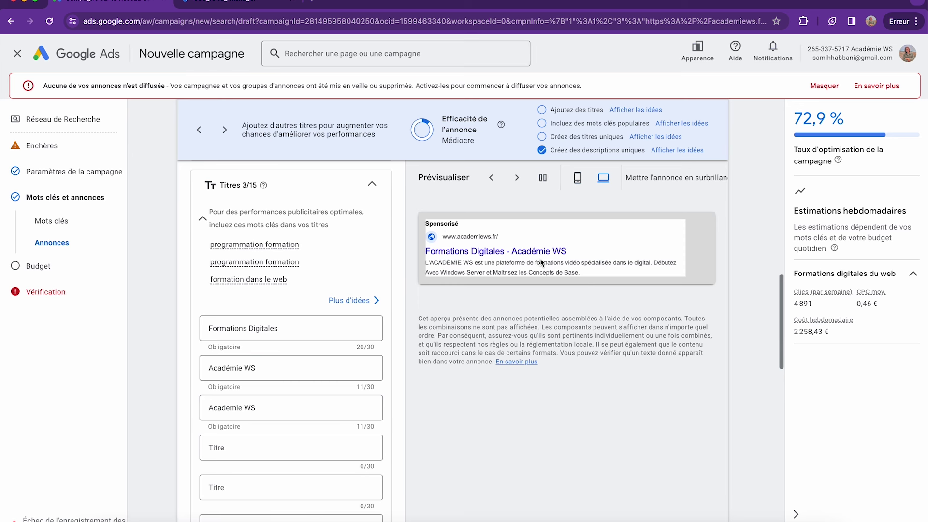
pyautogui.click(577, 178)
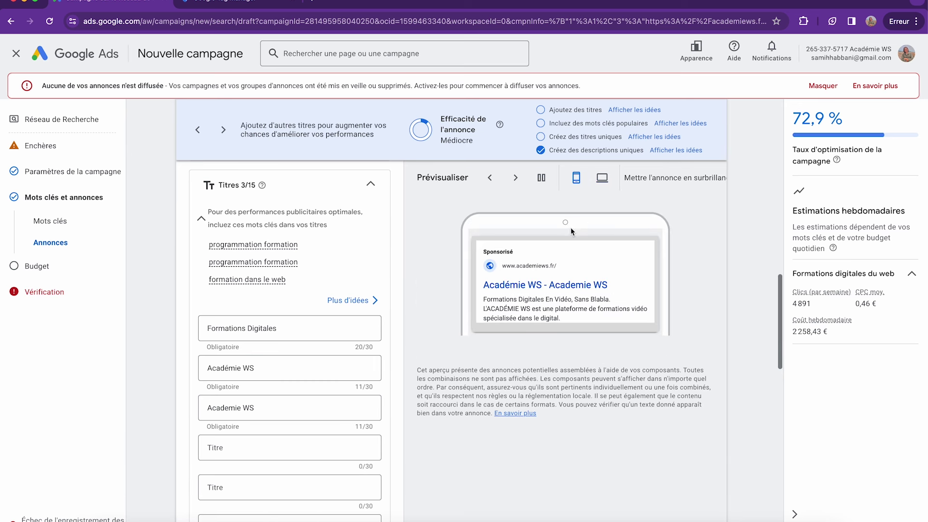
# Replace the ad's second headline, "Académie WS", with "100% en ligne"
pyautogui.scroll(-3, 334, 300)
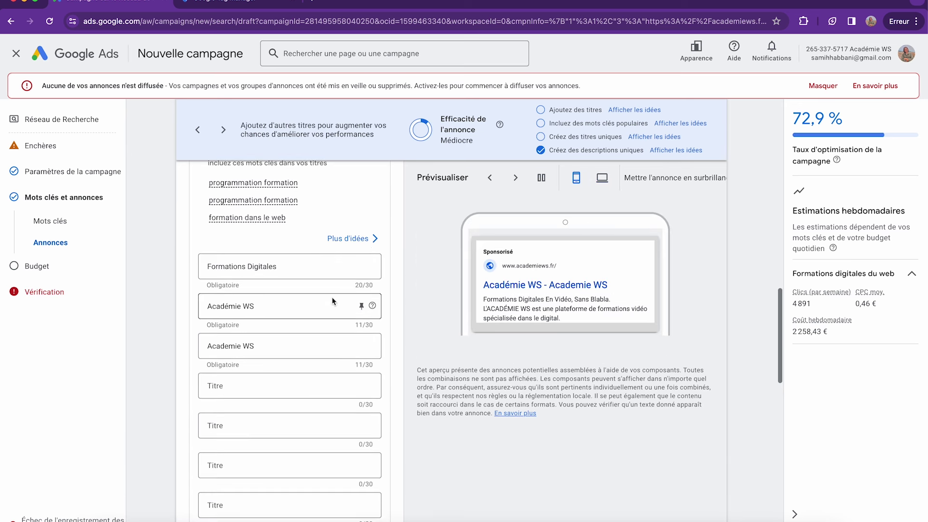
pyautogui.scroll(-2, 332, 296)
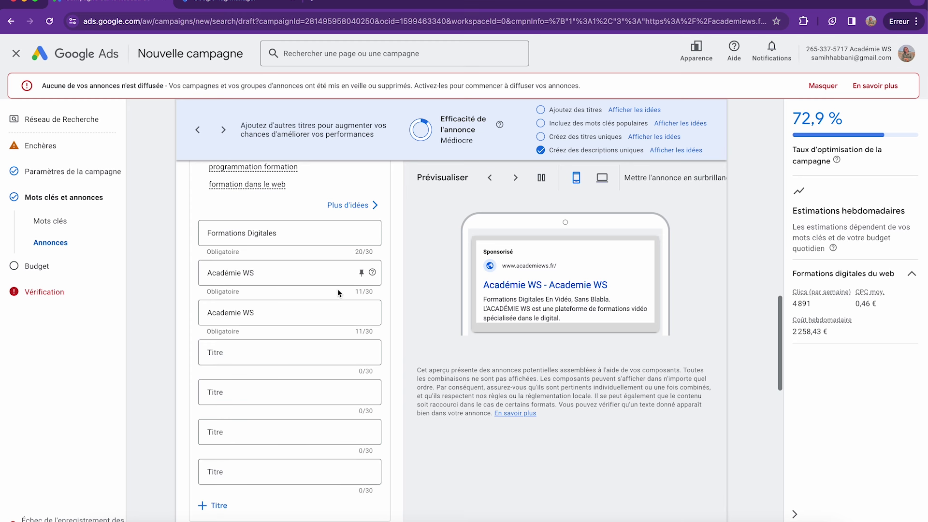
pyautogui.click(264, 274)
pyautogui.moveTo(263, 273); pyautogui.dragTo(194, 278)
pyautogui.write('100')
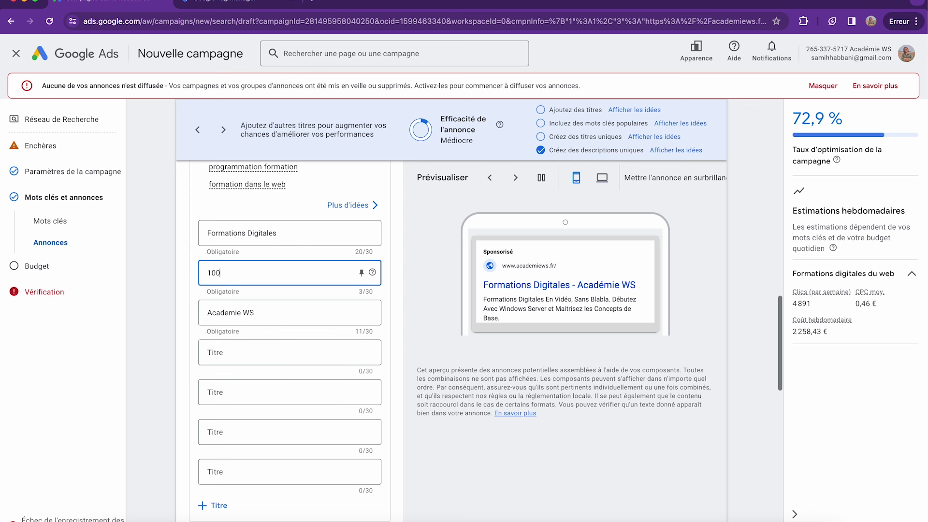
pyautogui.write('% en ligne')
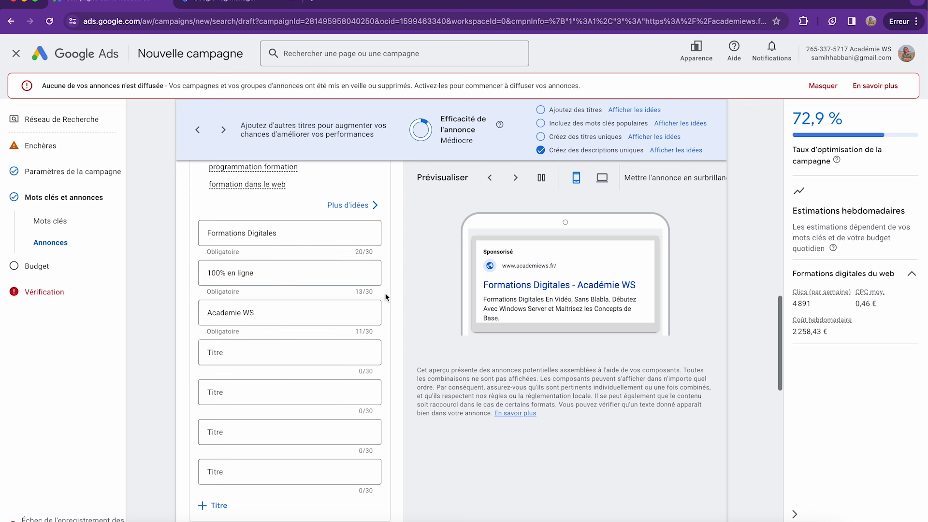
# Enter "Satisfait ou remboursé" as the ad's first headline
pyautogui.click(235, 209)
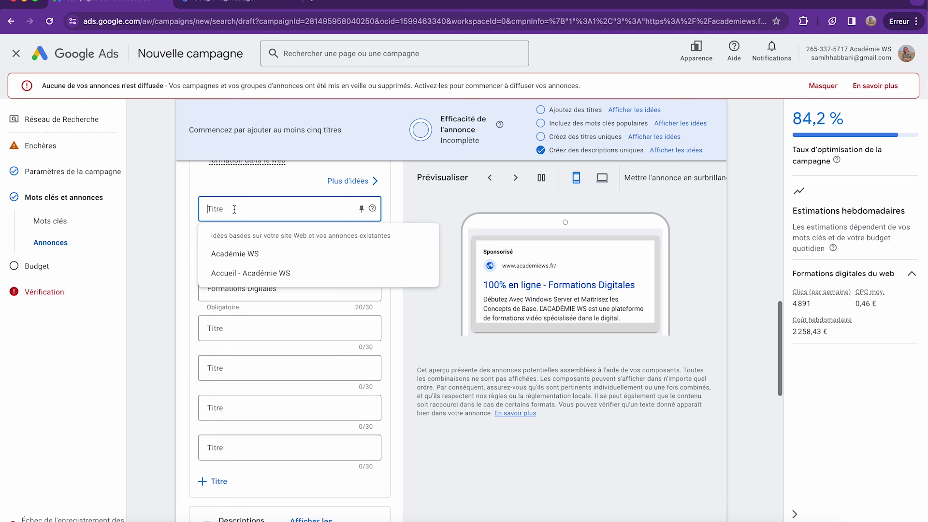
pyautogui.write('Satis')
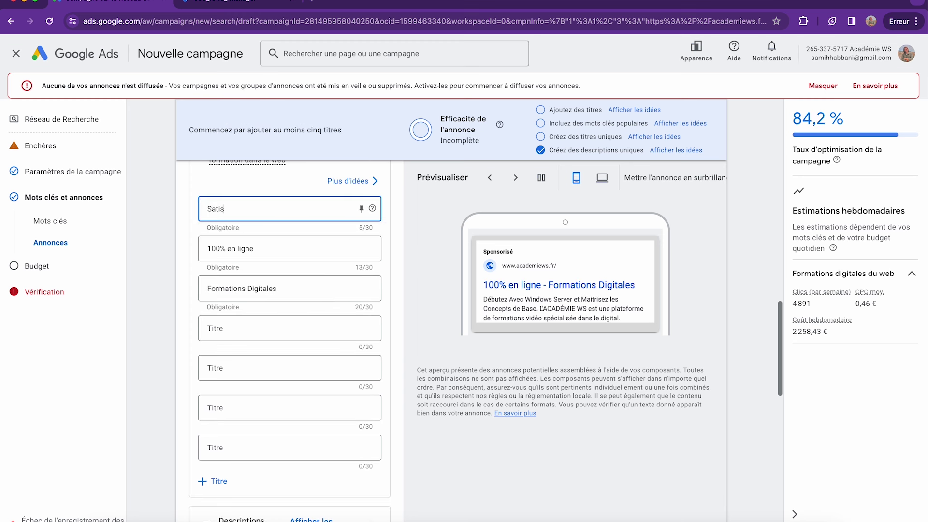
pyautogui.write('fait ou remboursé')
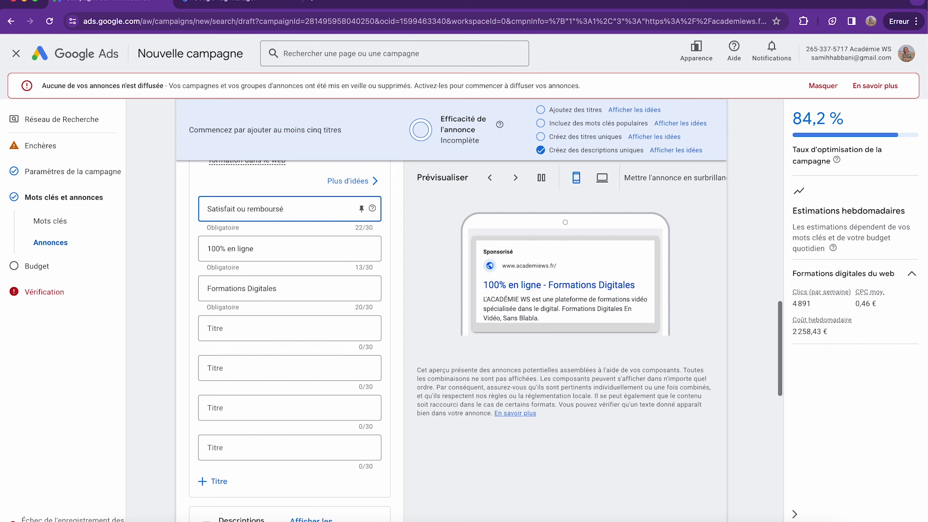
pyautogui.click(386, 234)
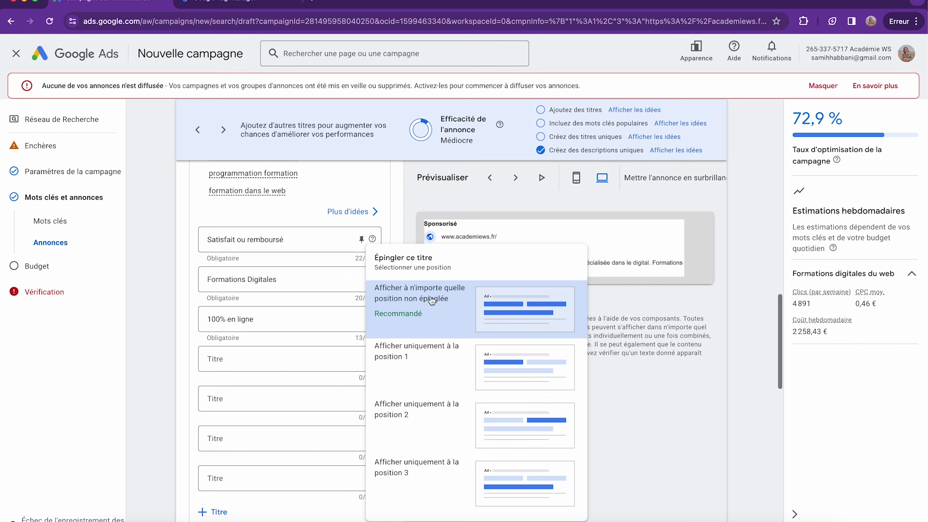
# Dismiss the headline's pinning options and preview the ad in its mobile format
pyautogui.click(587, 293)
pyautogui.click(541, 178)
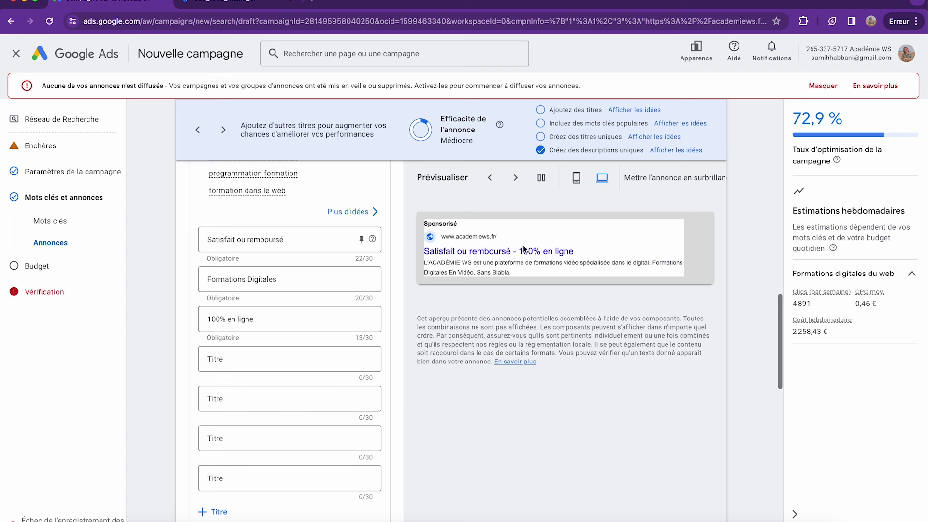
pyautogui.click(575, 179)
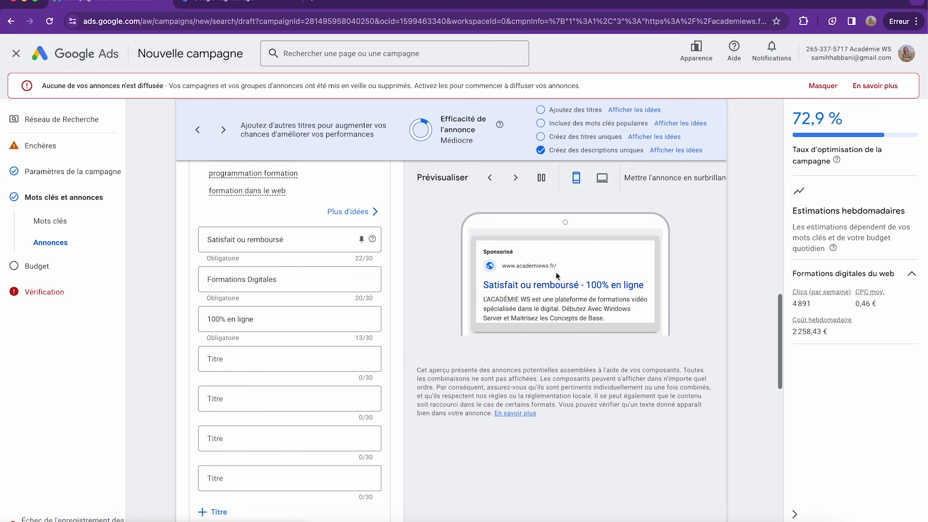
# Reorder the ad's headlines with "Formations Digitales" in first position and "100% en ligne" in second
pyautogui.scroll(-1, 292, 265)
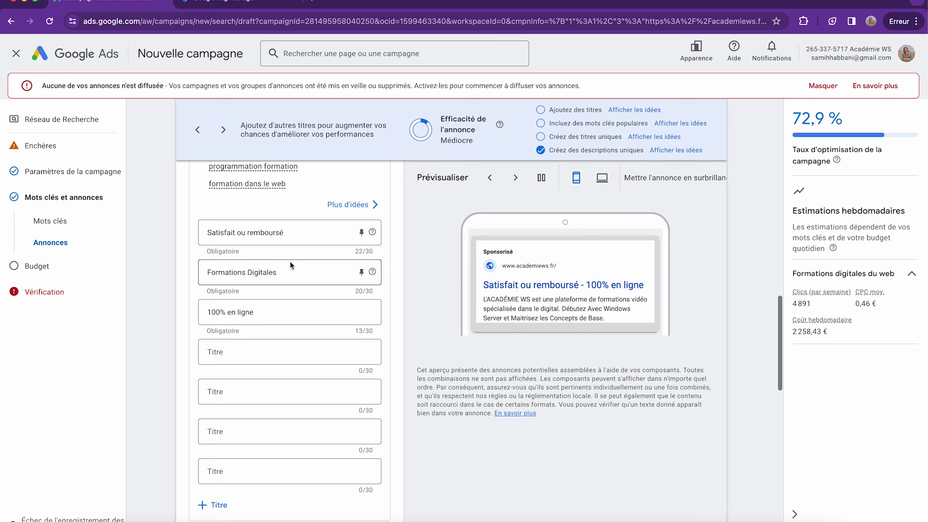
pyautogui.tripleClick(279, 272)
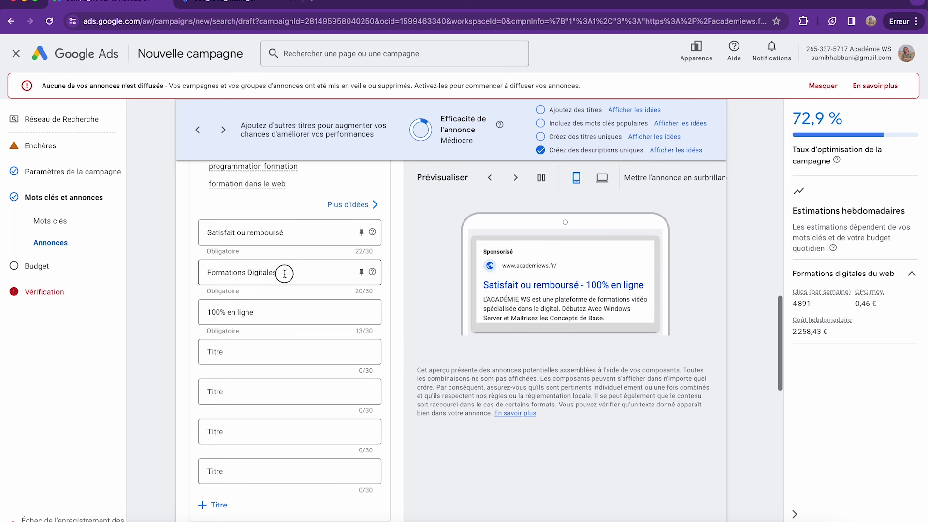
pyautogui.press('BackSpace')
pyautogui.doubleClick(286, 234)
pyautogui.hotkey('ctrl', 'z')
pyautogui.doubleClick(246, 311)
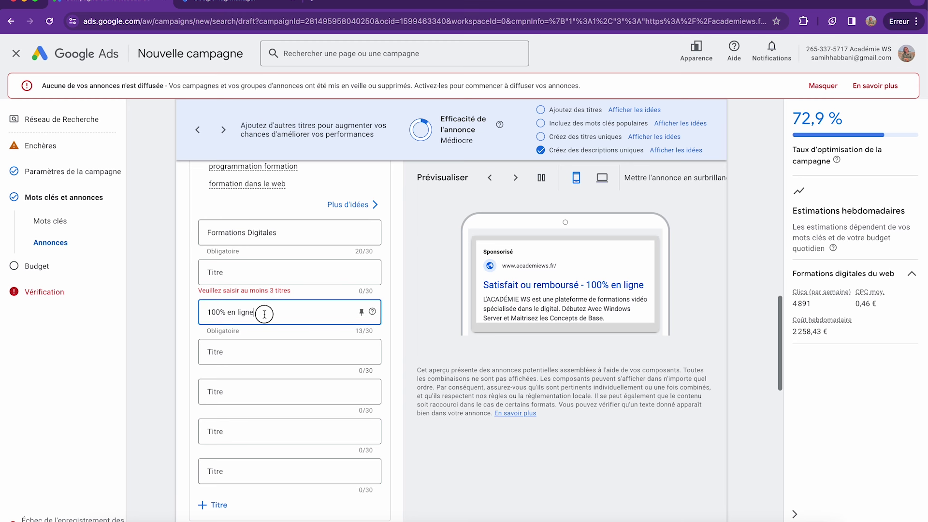
pyautogui.tripleClick(265, 310)
pyautogui.press('BackSpace')
pyautogui.click(274, 272)
pyautogui.hotkey('ctrl', 'z')
# Enter "Satisfait ou remboursé" as the ad's third headline
pyautogui.click(234, 313)
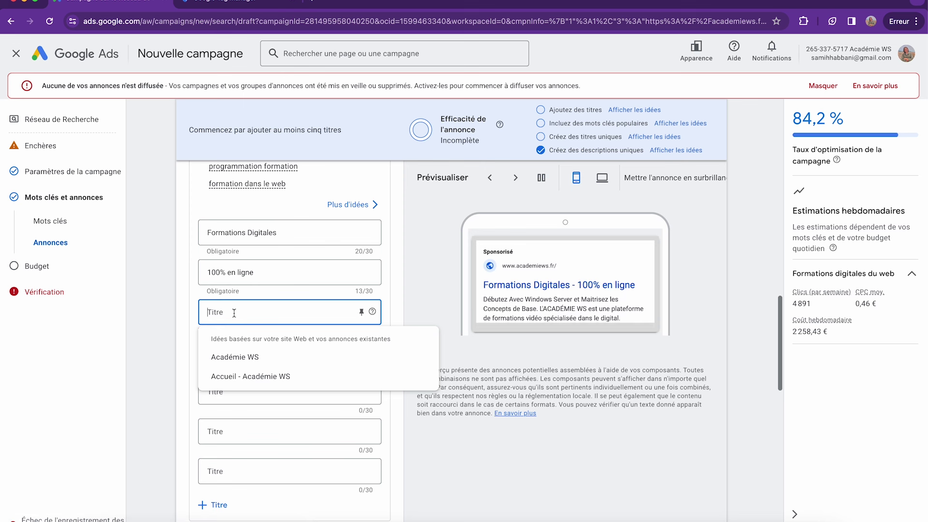
pyautogui.write('Satisfait ou rembours')
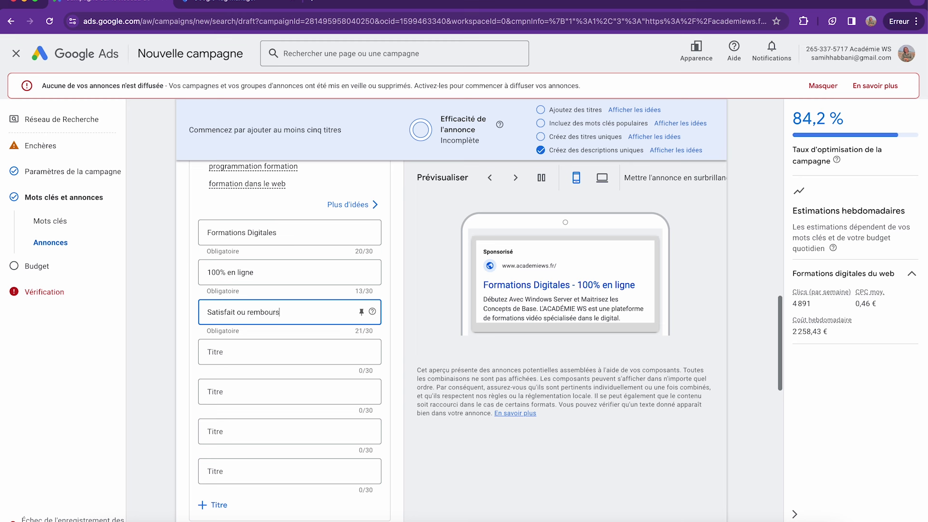
pyautogui.write('é')
pyautogui.click(400, 314)
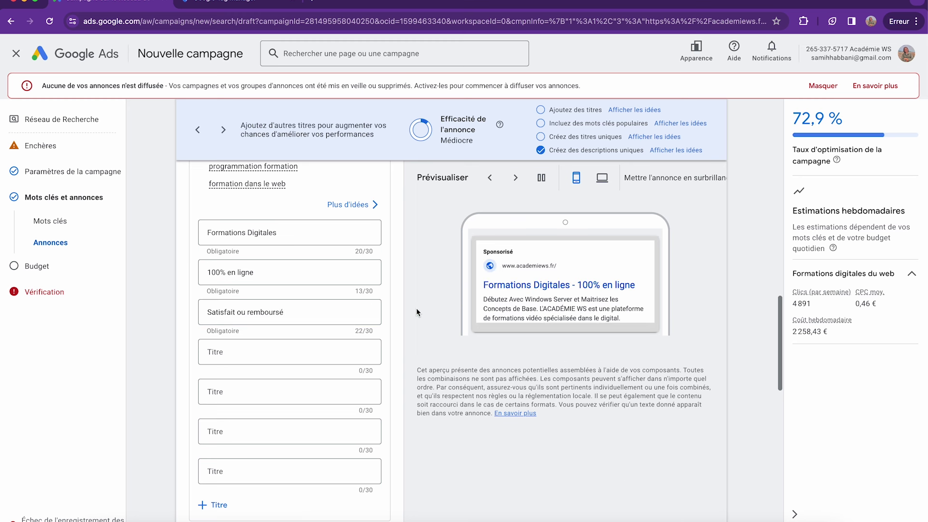
# Change "En" to lowercase "en" in the ad's first description
pyautogui.scroll(-3, 375, 320)
pyautogui.scroll(-1, 377, 322)
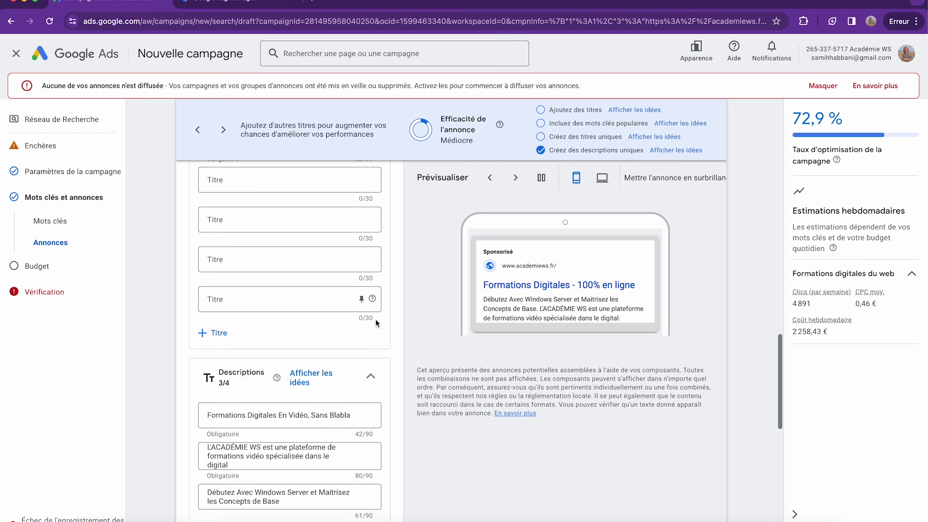
pyautogui.scroll(-1, 286, 357)
pyautogui.click(283, 366)
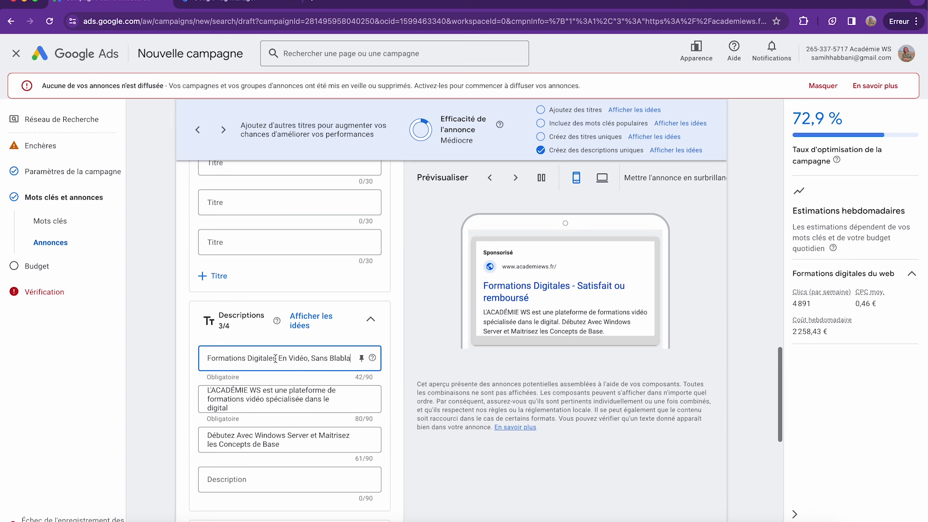
pyautogui.click(284, 359)
pyautogui.press('BackSpace')
pyautogui.write('e')
# Replace the ad's first description with "Devenez un acteur clé du monde du digital."
pyautogui.scroll(-3, 299, 364)
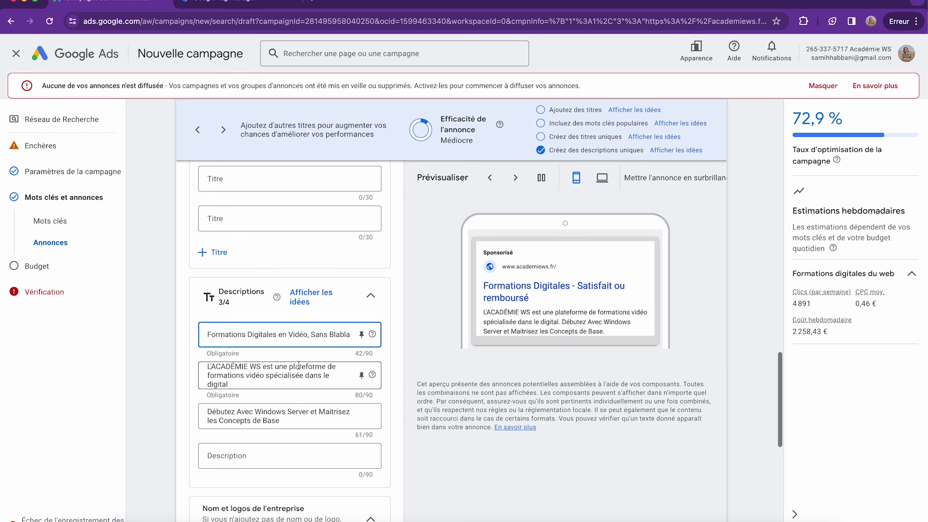
pyautogui.tripleClick(292, 302)
pyautogui.write('Devenez un acteur clé du mon')
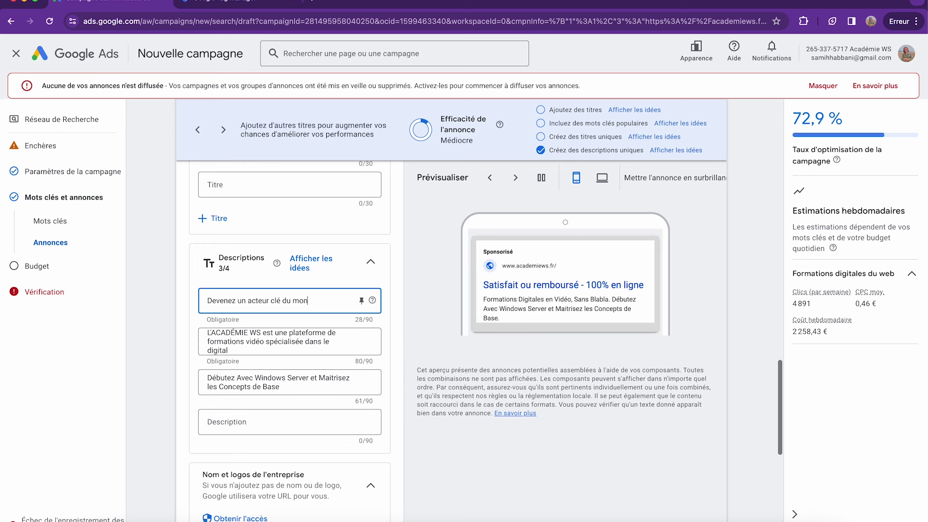
pyautogui.write('de du digital.')
# Replace the second description with "Formation 100% en ligne." and the third with "Satisfait ou remboursé"
pyautogui.tripleClick(283, 338)
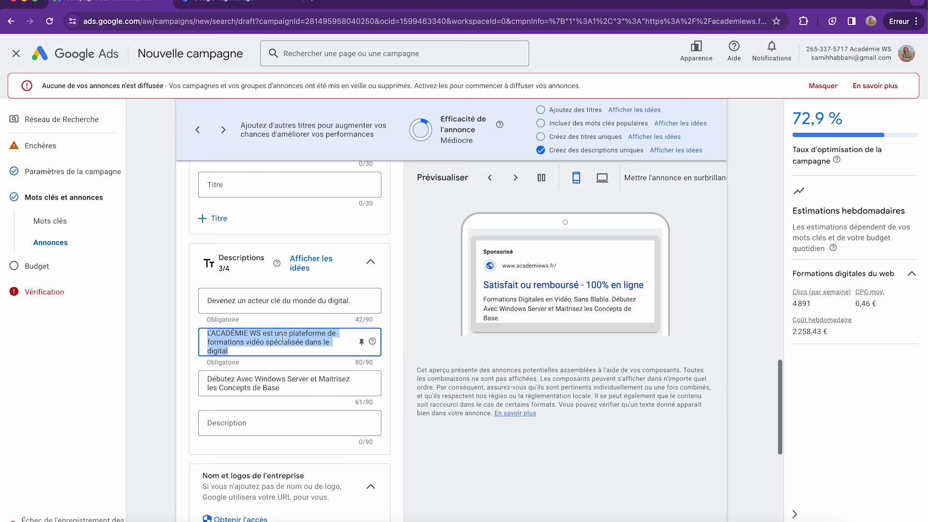
pyautogui.write('Formation 100')
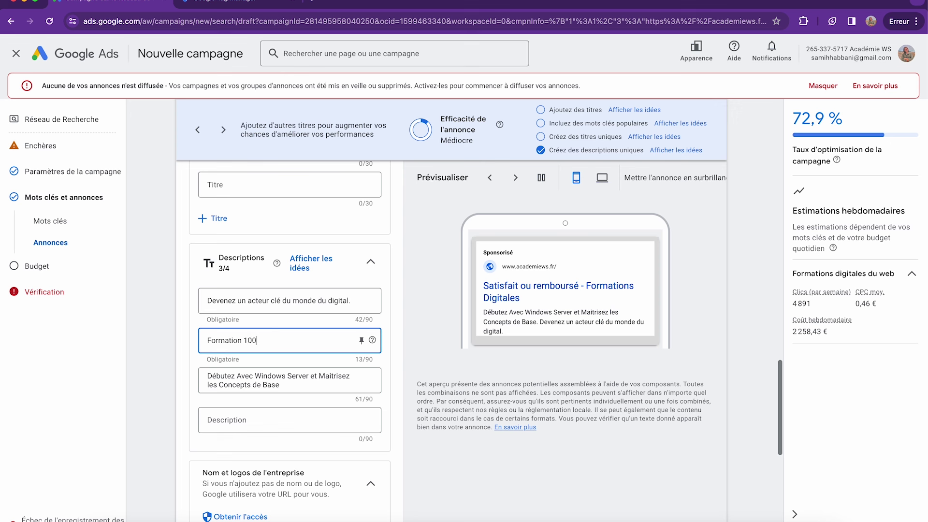
pyautogui.write('% en ligne.')
pyautogui.tripleClick(286, 382)
pyautogui.write('Sa')
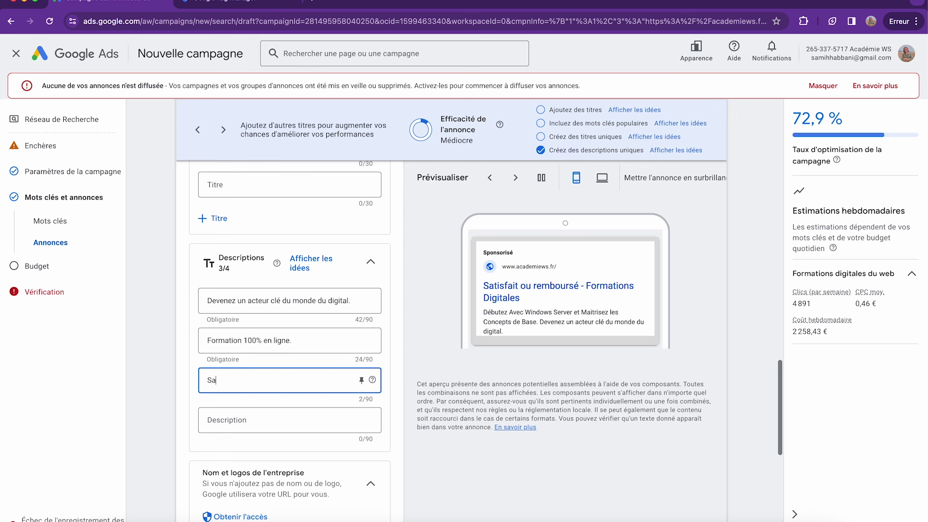
pyautogui.write('tisfait ou remboursé')
pyautogui.click(390, 370)
# Review the ad's effectiveness rating along with its descriptions and headlines
pyautogui.scroll(-3, 274, 460)
pyautogui.scroll(3, 274, 461)
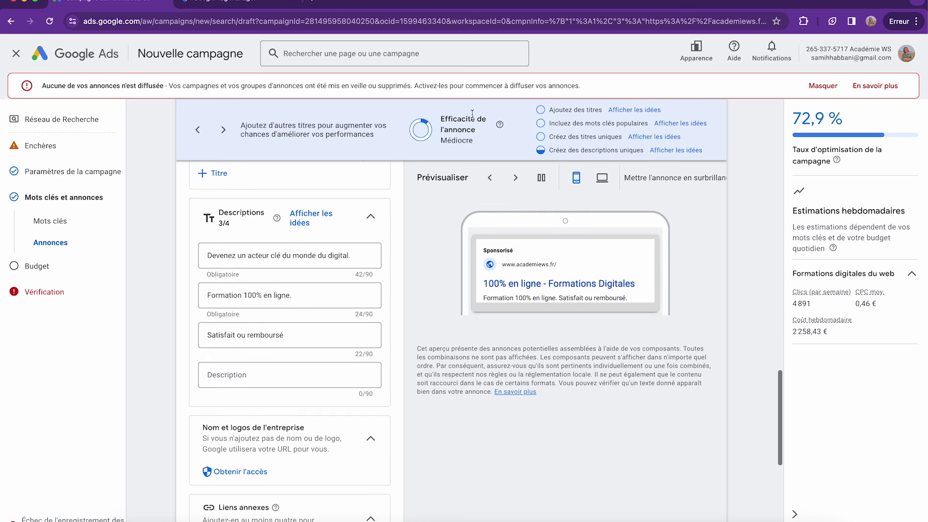
pyautogui.scroll(1, 468, 133)
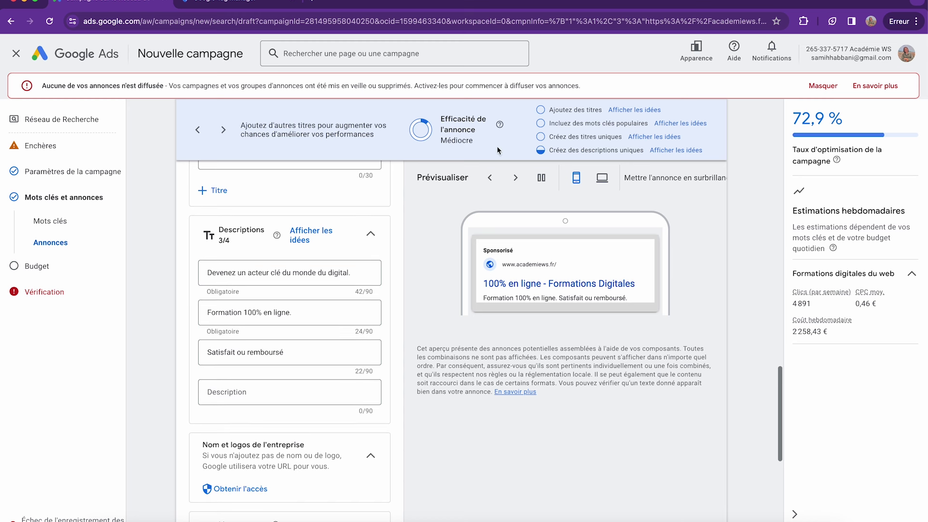
pyautogui.scroll(1, 427, 140)
pyautogui.moveTo(483, 142); pyautogui.dragTo(439, 122)
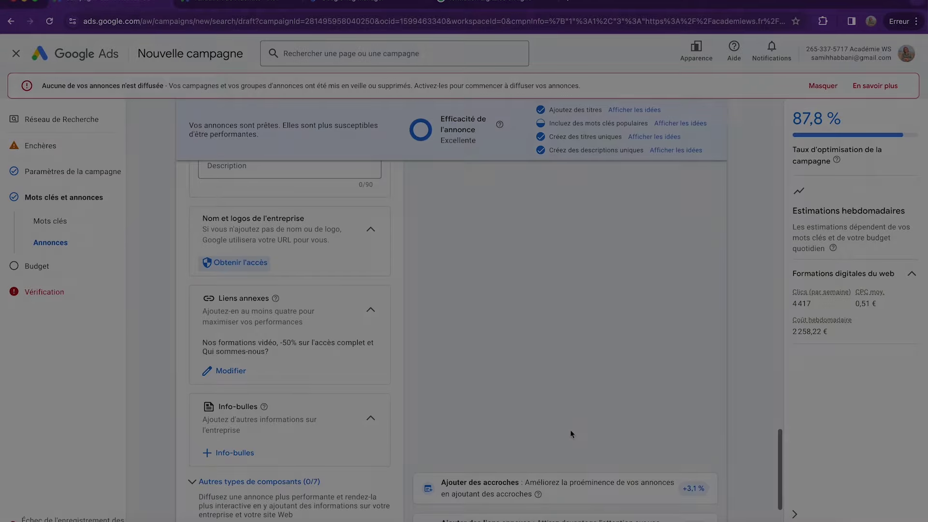
pyautogui.scroll(1, 570, 430)
pyautogui.scroll(10, 570, 431)
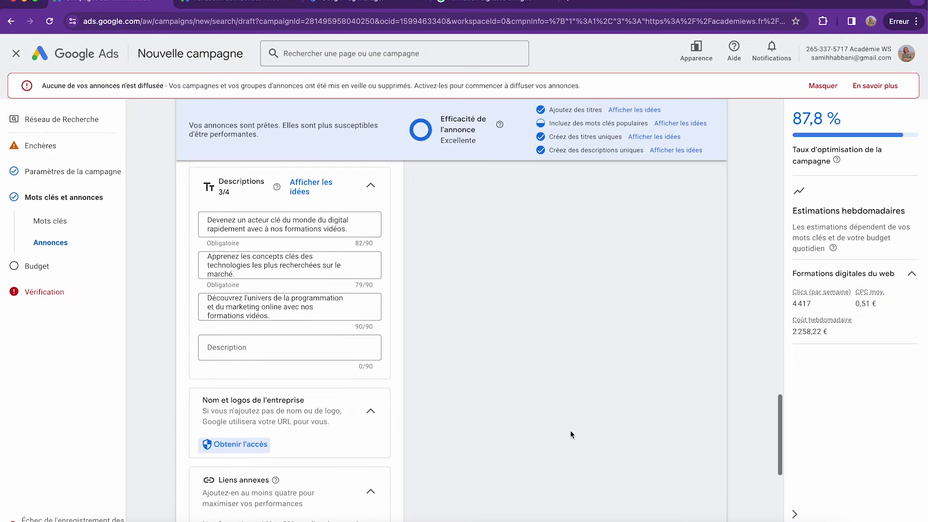
pyautogui.scroll(7, 569, 432)
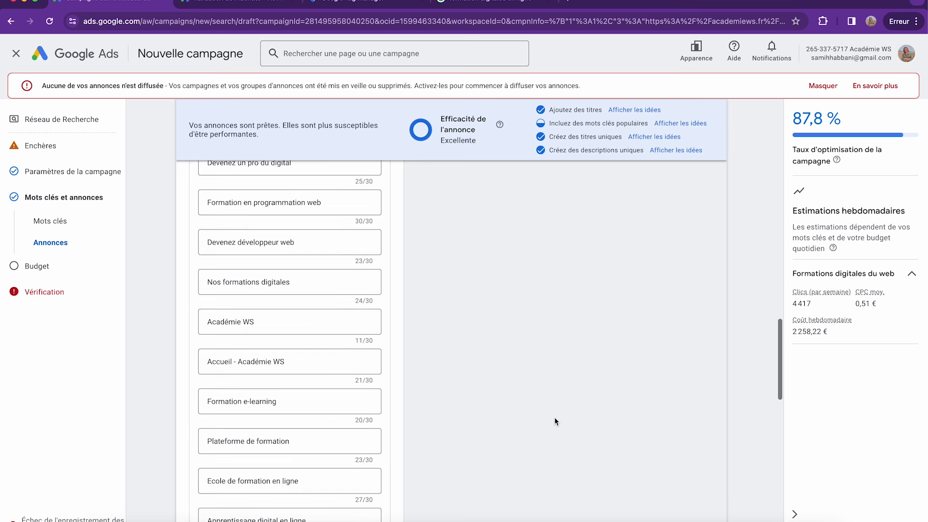
# Switch to the Google results for "formation digitales en ligne" and examine the titles and sitelinks of the sponsored ads
pyautogui.click(481, 8)
pyautogui.click(288, 63)
pyautogui.tripleClick(318, 60)
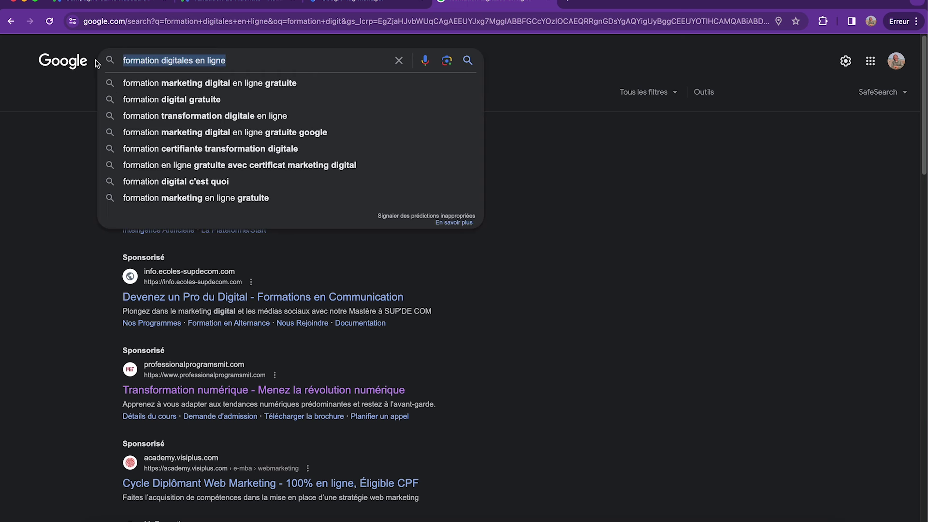
pyautogui.click(626, 50)
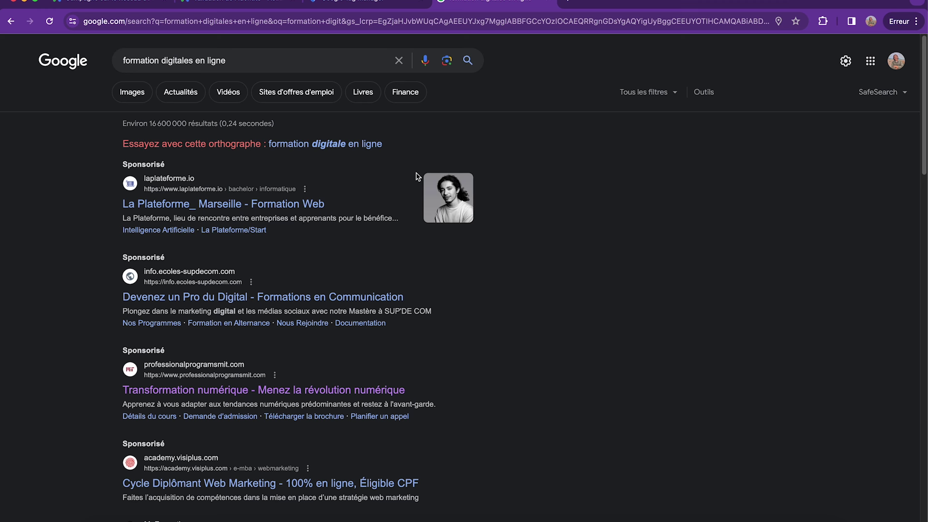
pyautogui.moveTo(119, 296); pyautogui.dragTo(248, 293)
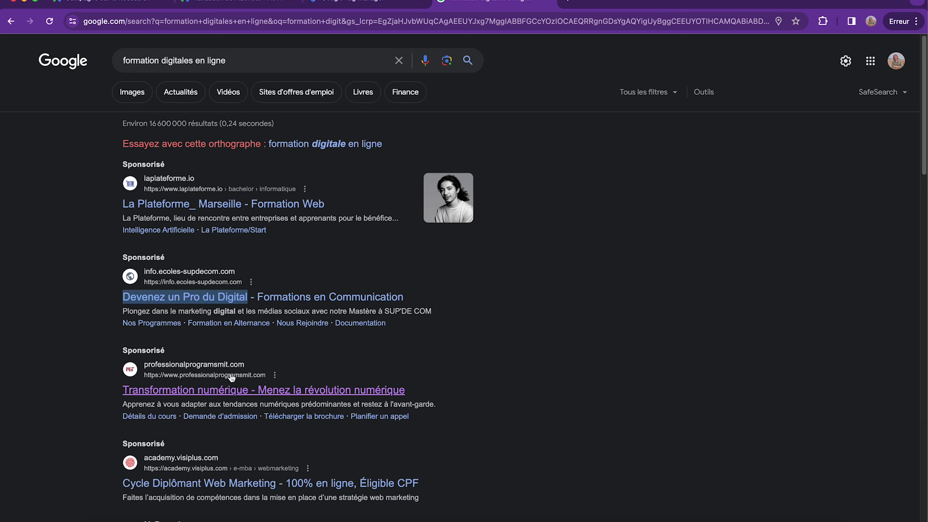
pyautogui.scroll(-1, 231, 377)
pyautogui.moveTo(427, 360); pyautogui.dragTo(127, 359)
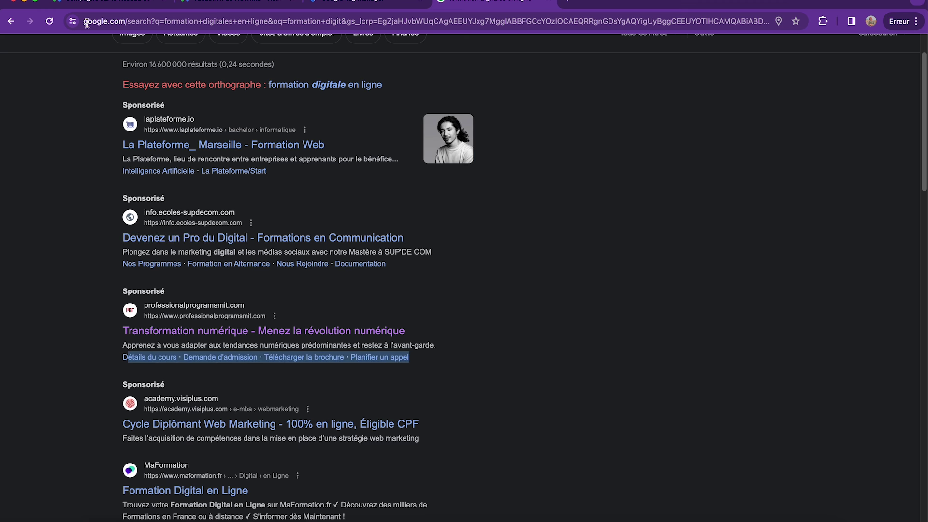
# Return to the Google Ads draft's business name and logos section and examine the documents required for advertiser verification
pyautogui.click(100, 5)
pyautogui.scroll(-4, 169, 289)
pyautogui.scroll(-10, 170, 295)
pyautogui.scroll(1, 170, 294)
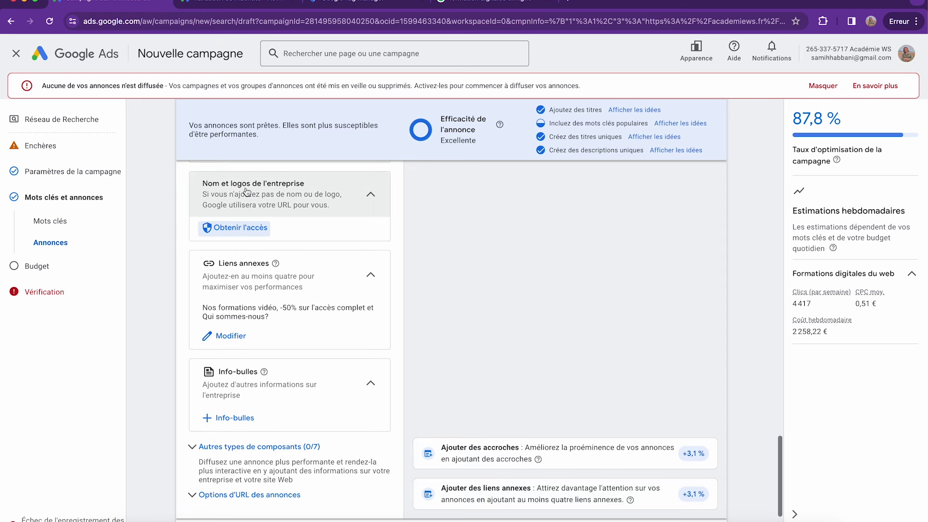
pyautogui.click(239, 235)
pyautogui.click(243, 3)
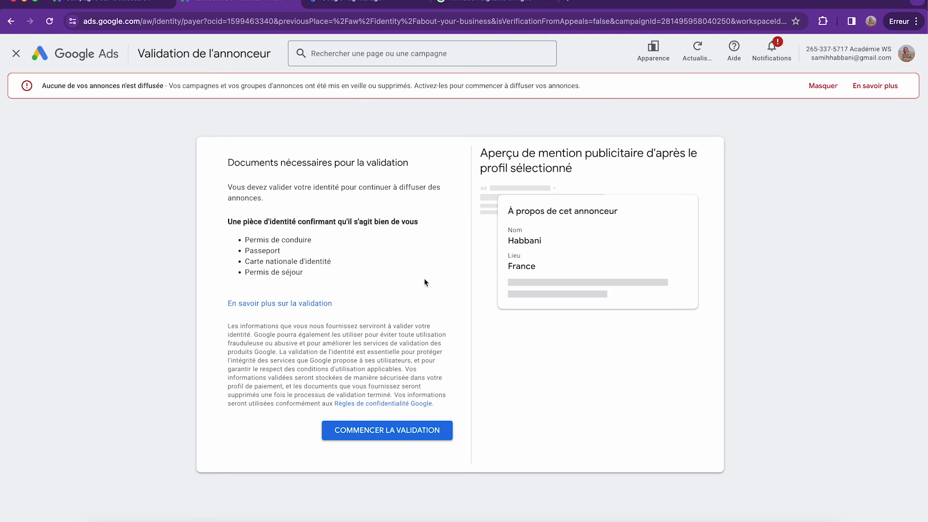
pyautogui.moveTo(304, 273); pyautogui.dragTo(270, 238)
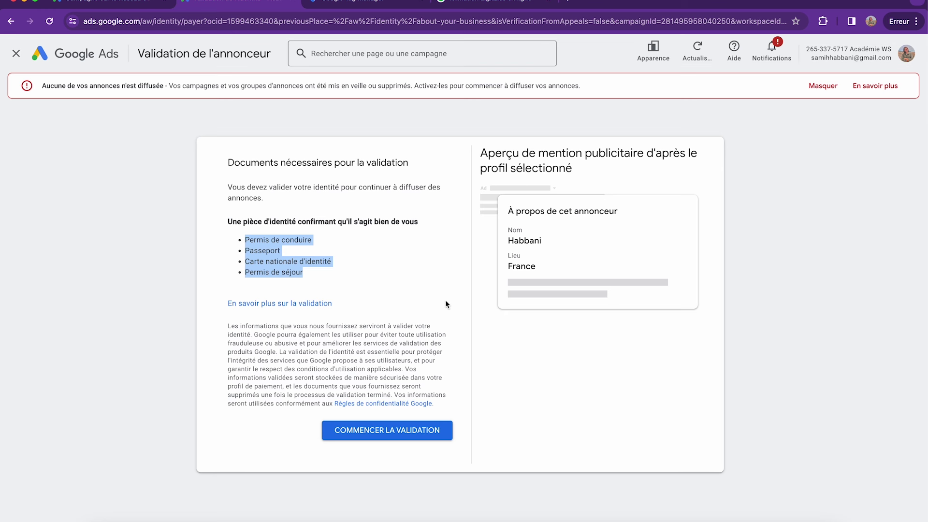
# Go back to the campaign draft and open its sitelinks for editing
pyautogui.click(126, 4)
pyautogui.scroll(-1, 348, 316)
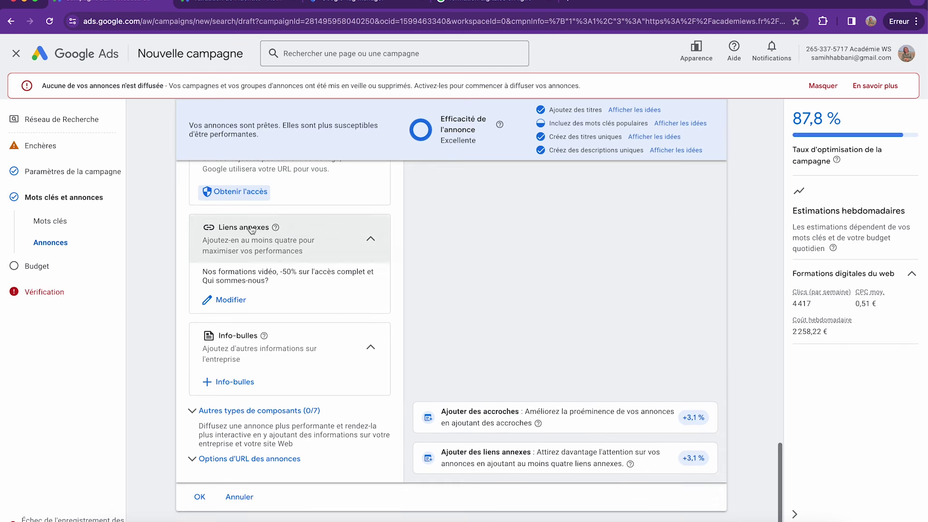
pyautogui.click(234, 299)
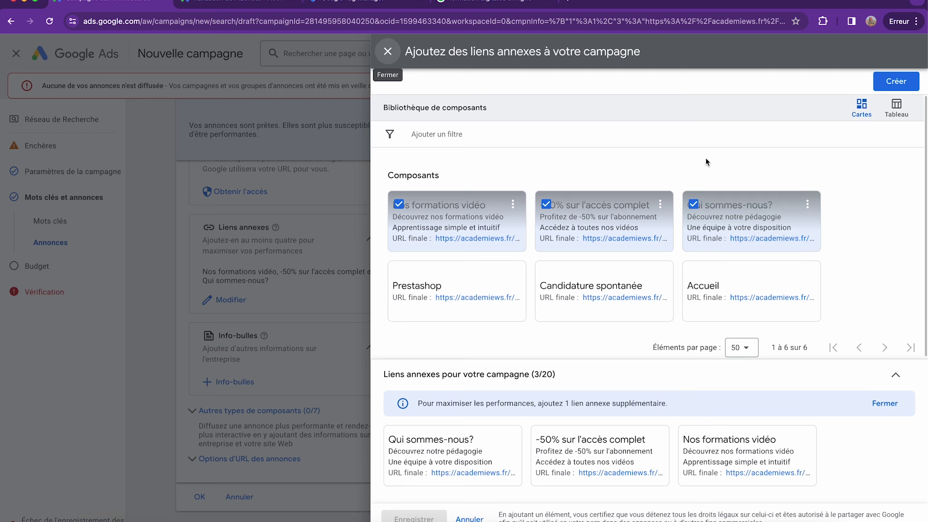
# Open academiews.fr in a new browser tab, view its "Qui sommes-nous?" and video course pages, and return to the sitelinks
pyautogui.click(571, 9)
pyautogui.write('academiews.fr')
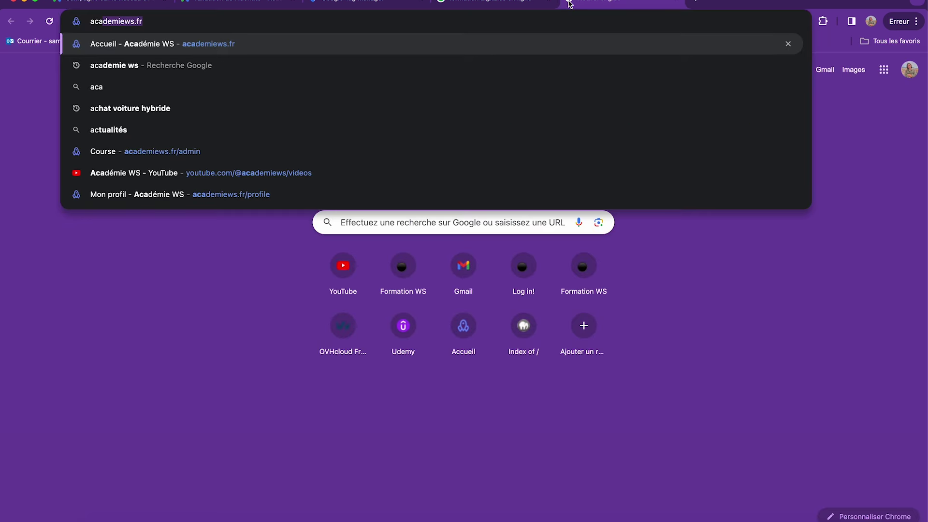
pyautogui.press('Return')
pyautogui.scroll(-20, 565, 139)
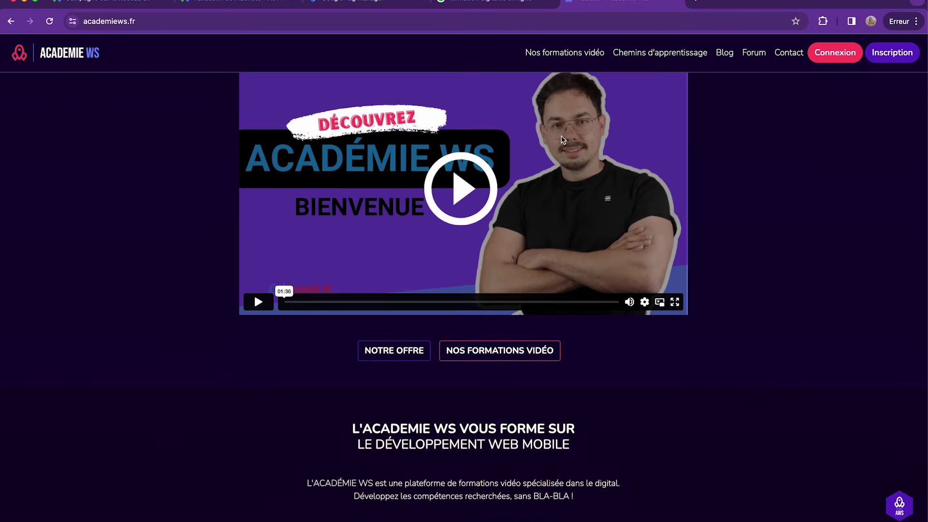
pyautogui.scroll(-10, 387, 121)
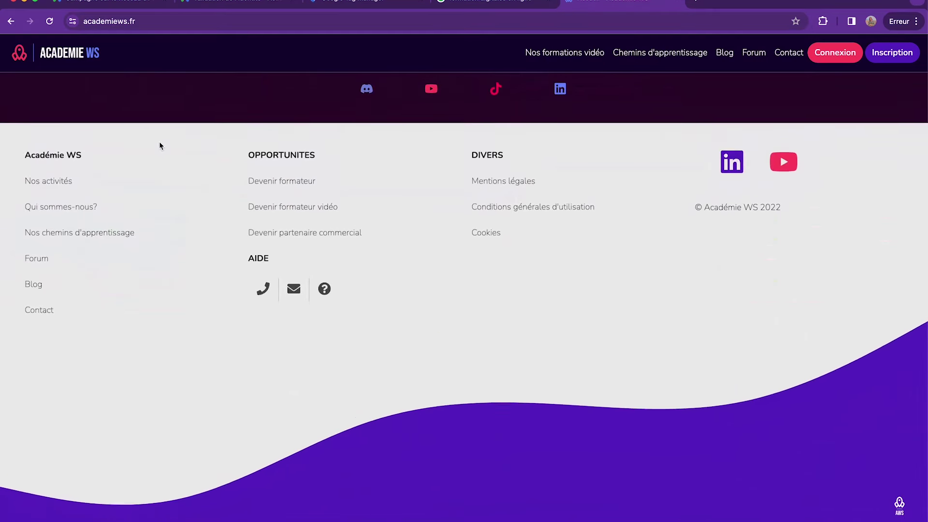
pyautogui.click(75, 214)
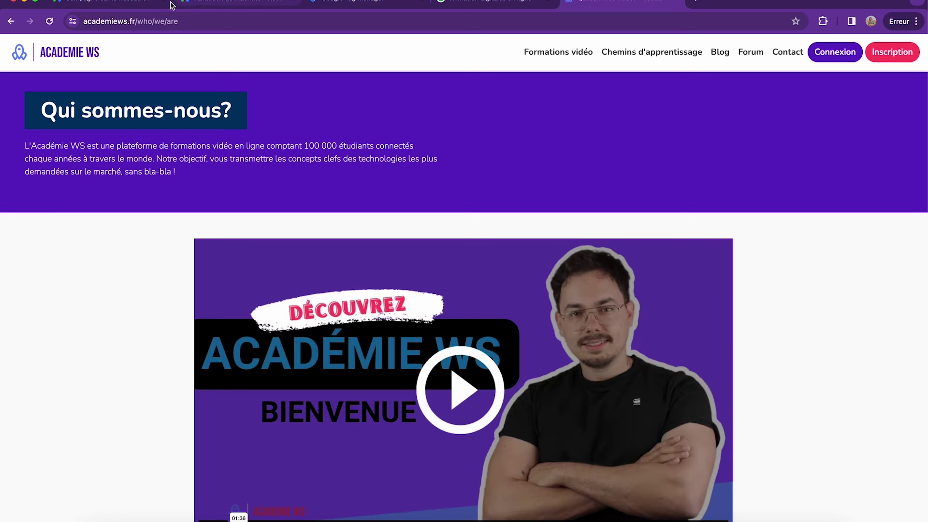
pyautogui.click(565, 51)
pyautogui.scroll(-5, 542, 126)
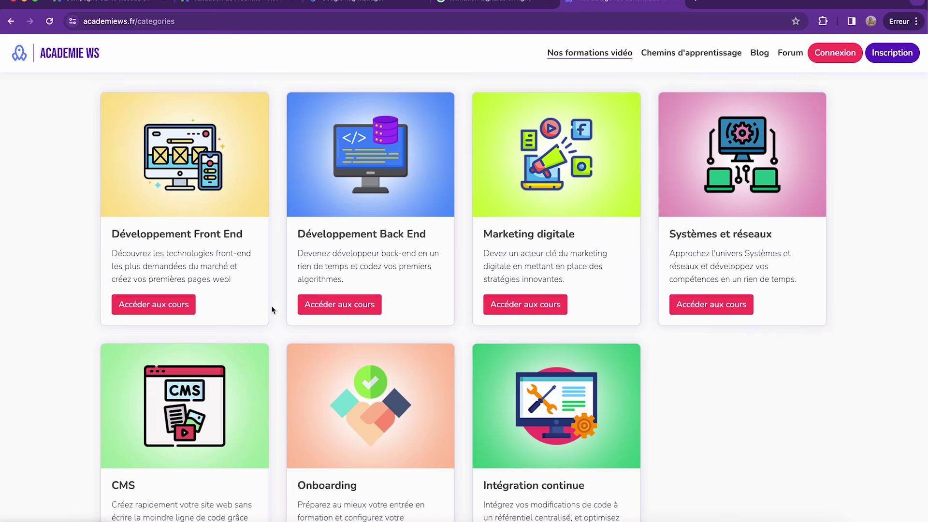
pyautogui.click(125, 2)
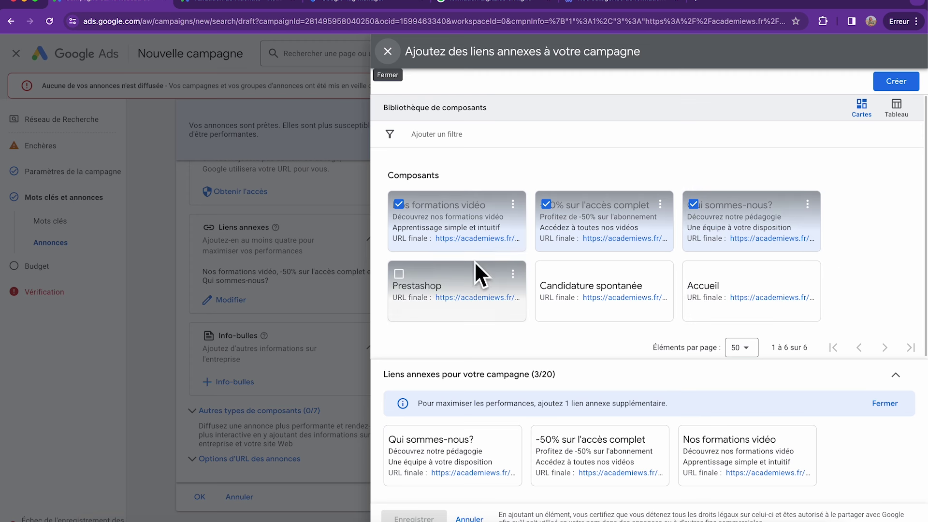
# Close the sitelinks library and start adding callouts (info-bulles) to the campaign
pyautogui.click(339, 238)
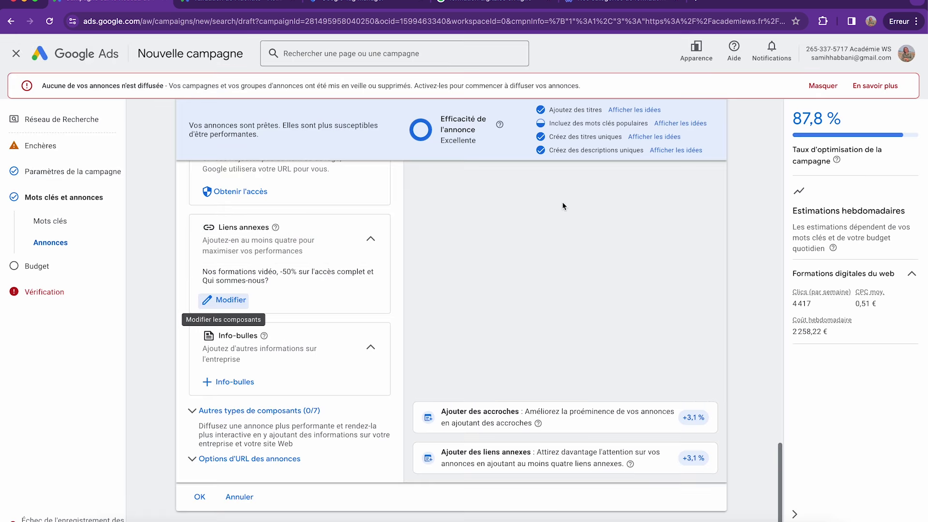
pyautogui.scroll(1, 561, 211)
pyautogui.tripleClick(460, 124)
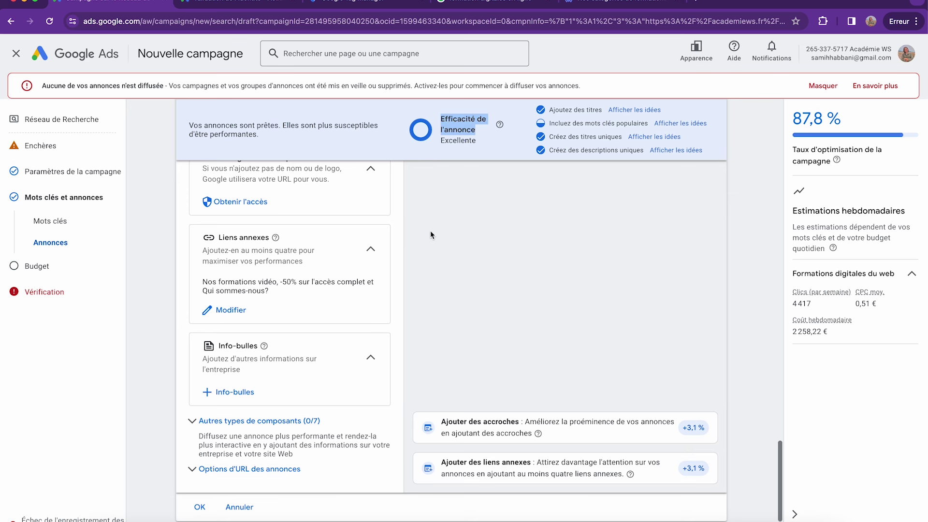
pyautogui.scroll(-1, 433, 310)
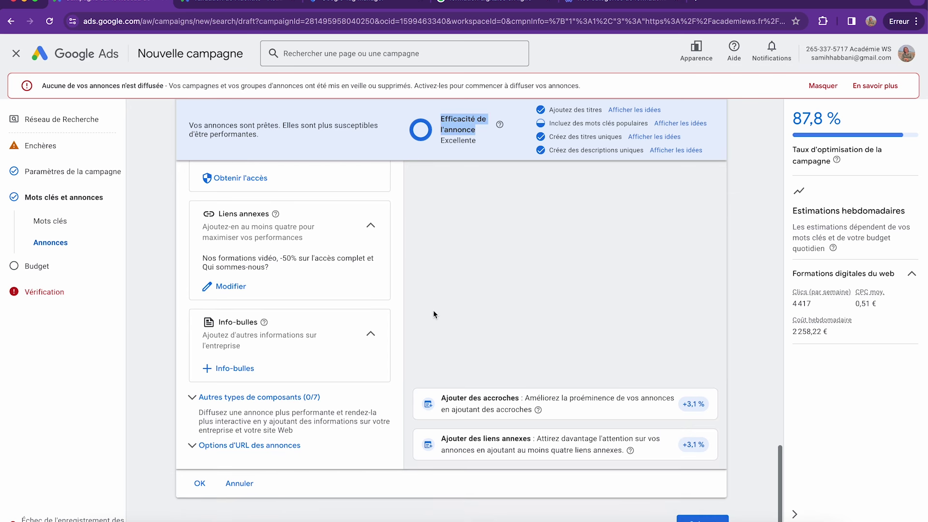
pyautogui.click(228, 370)
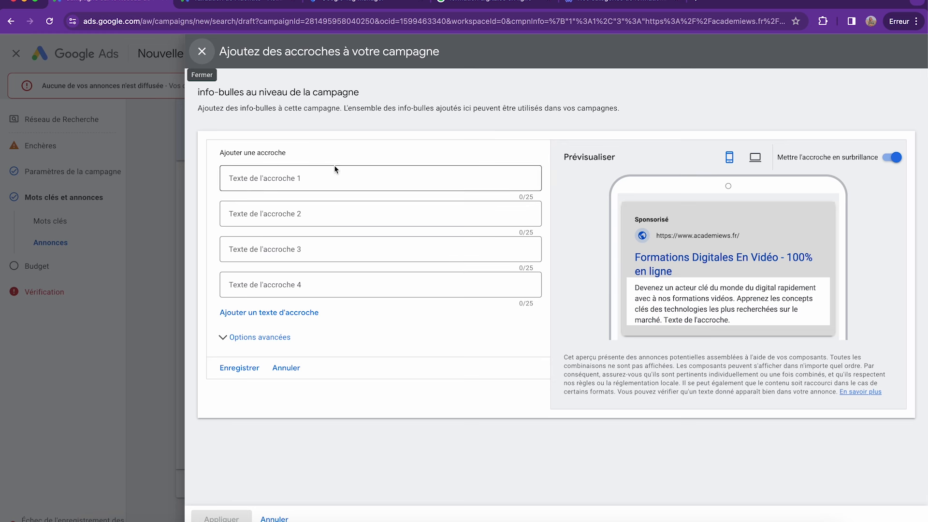
# Switch to the Google results and copy the check-marked selling points from the MaFormation sponsored ad's description
pyautogui.click(481, 8)
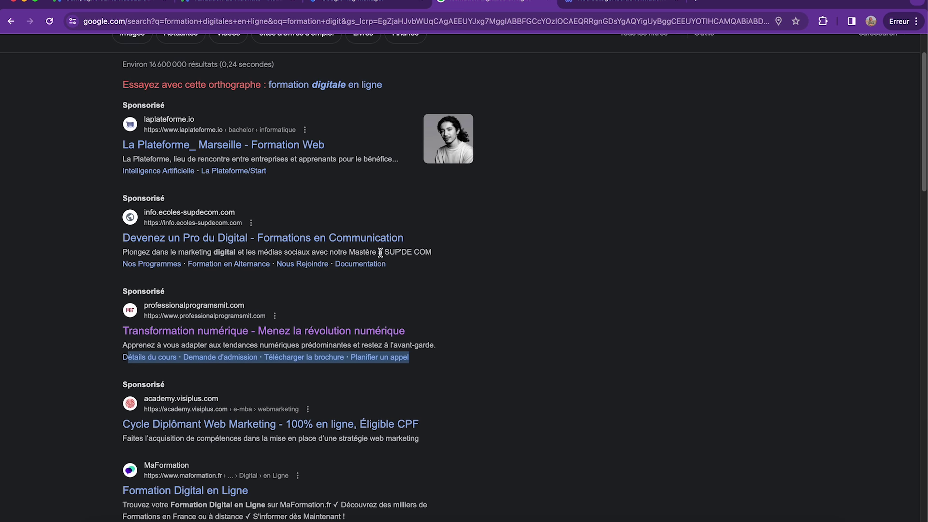
pyautogui.click(536, 291)
pyautogui.scroll(-3, 531, 290)
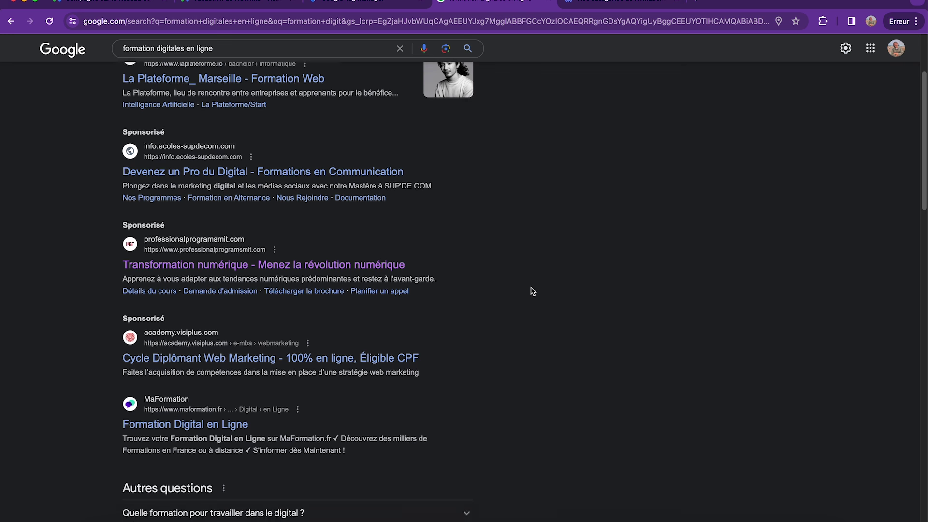
pyautogui.scroll(-2, 505, 289)
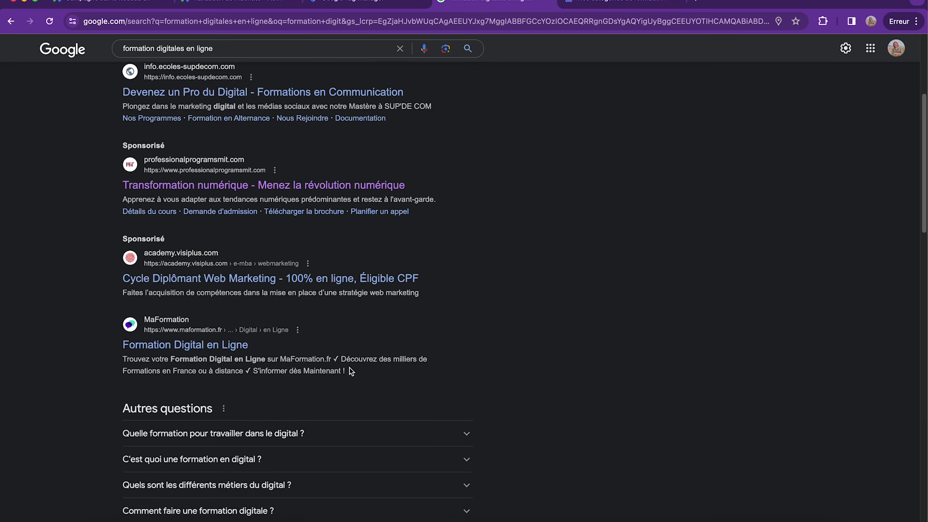
pyautogui.click(334, 358)
pyautogui.moveTo(334, 358); pyautogui.dragTo(348, 372)
pyautogui.press('super+c')
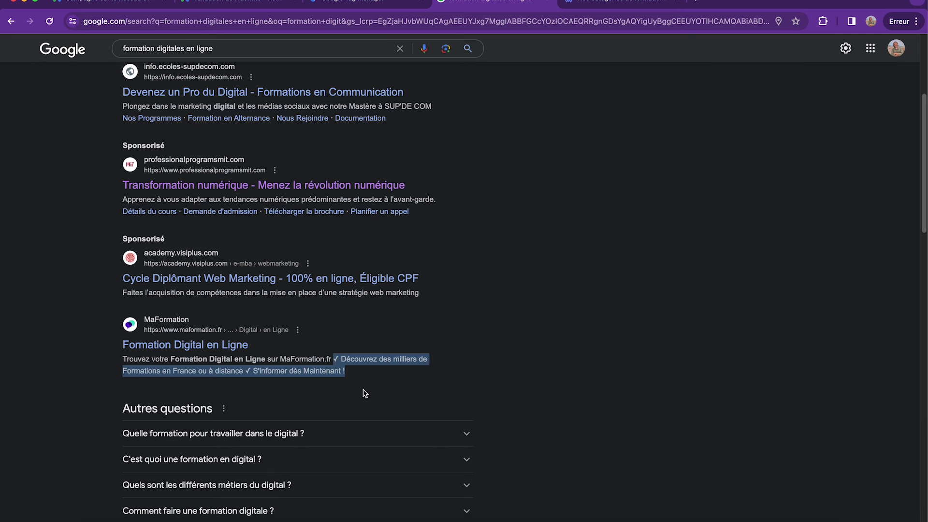
# Return to the campaign draft and paste the copied selling points as the first callout text
pyautogui.click(127, 6)
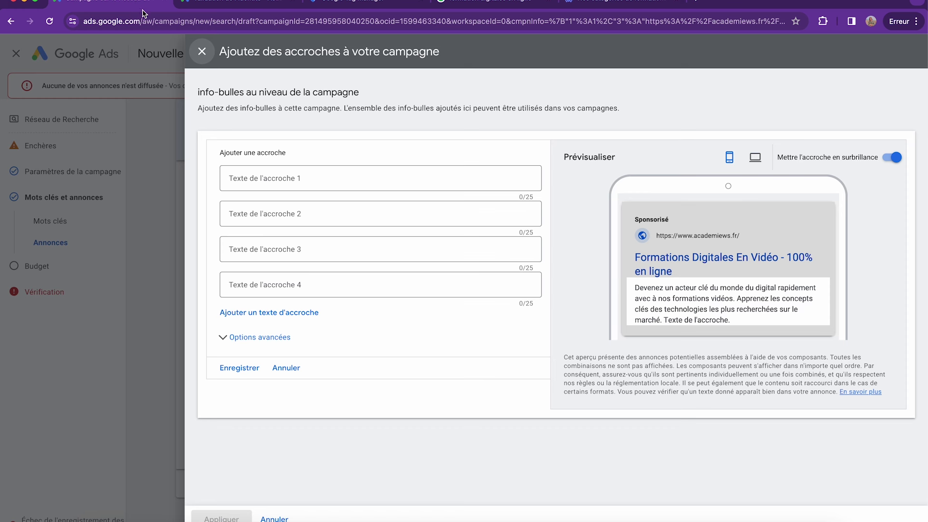
pyautogui.click(325, 186)
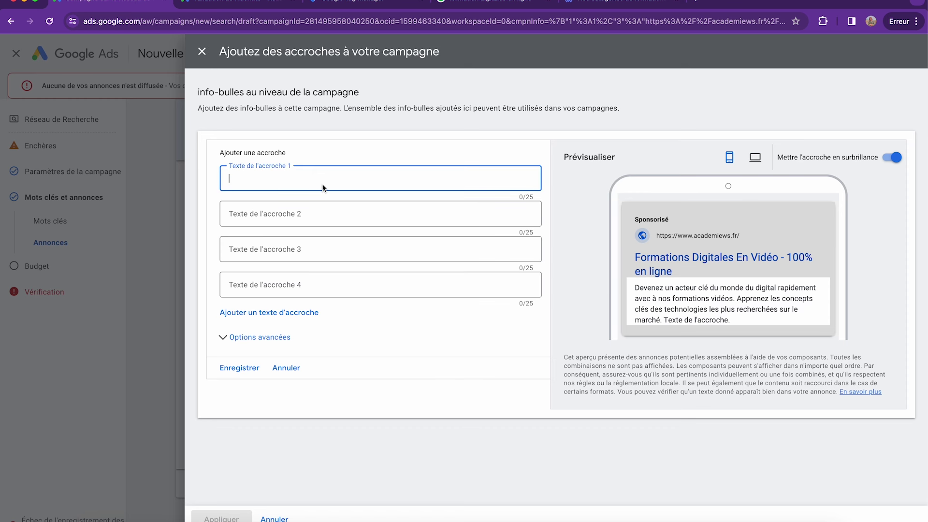
pyautogui.press('super+v')
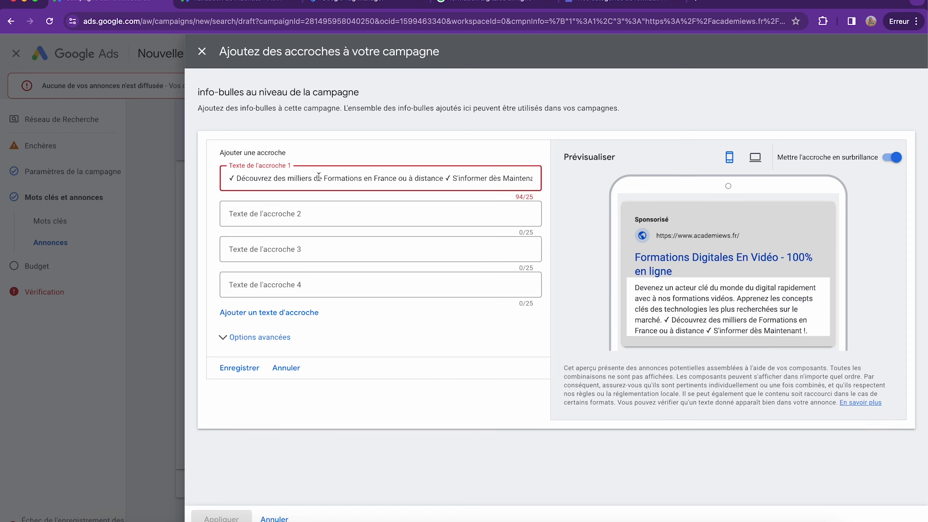
# Reword the first selling point in callout 1 to "Découvrez des dizaines de formations en ligne"
pyautogui.doubleClick(299, 179)
pyautogui.write('dizaines')
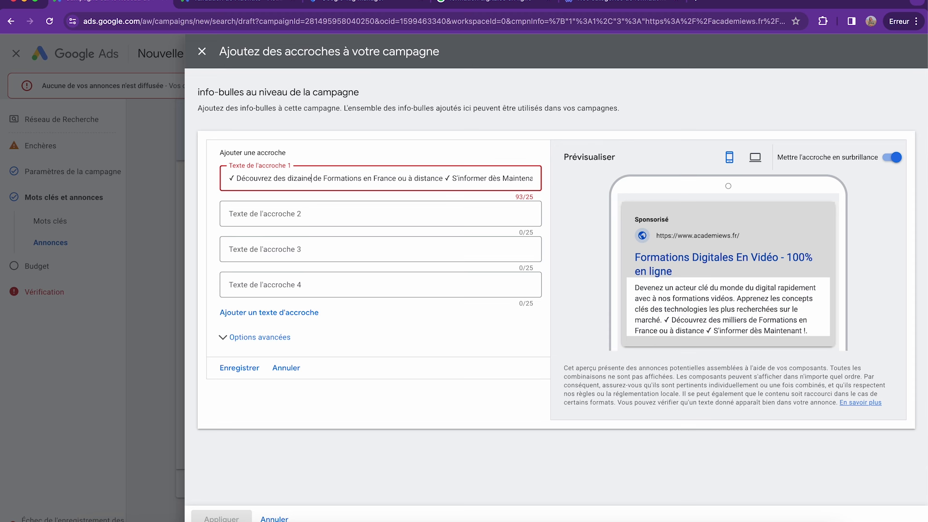
pyautogui.click(329, 178)
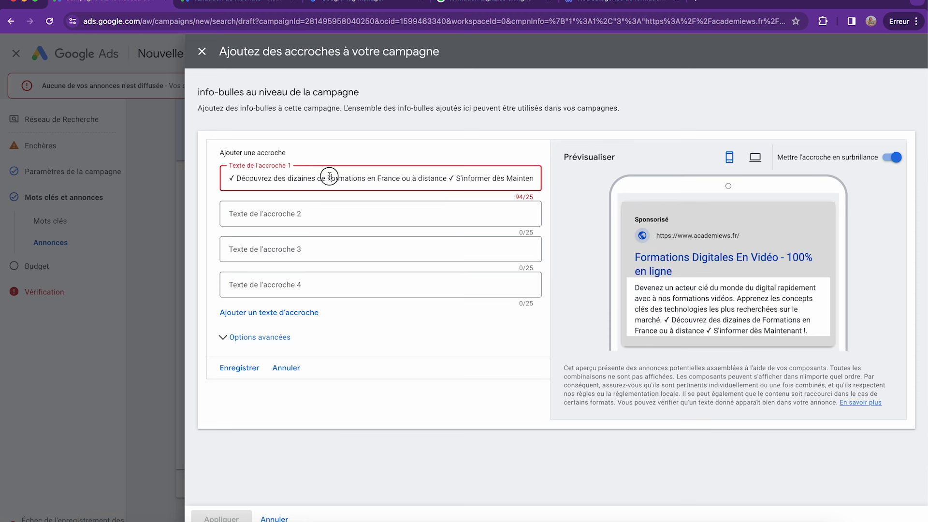
pyautogui.press('BackSpace')
pyautogui.write('f')
pyautogui.moveTo(366, 178); pyautogui.dragTo(445, 178)
pyautogui.write('en ligne')
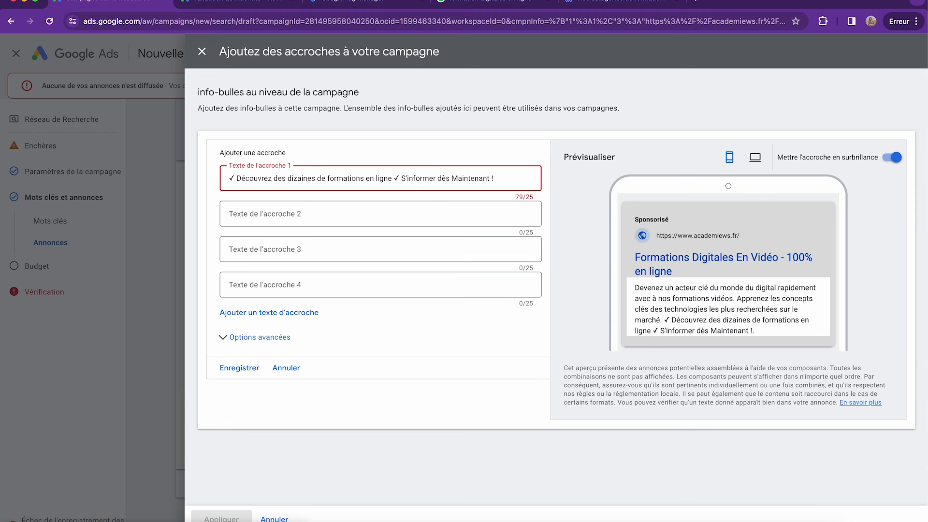
pyautogui.moveTo(405, 177)
pyautogui.mouseDown()
pyautogui.moveTo(493, 177)
pyautogui.moveTo(400, 176)
pyautogui.mouseUp()
pyautogui.click(503, 179)
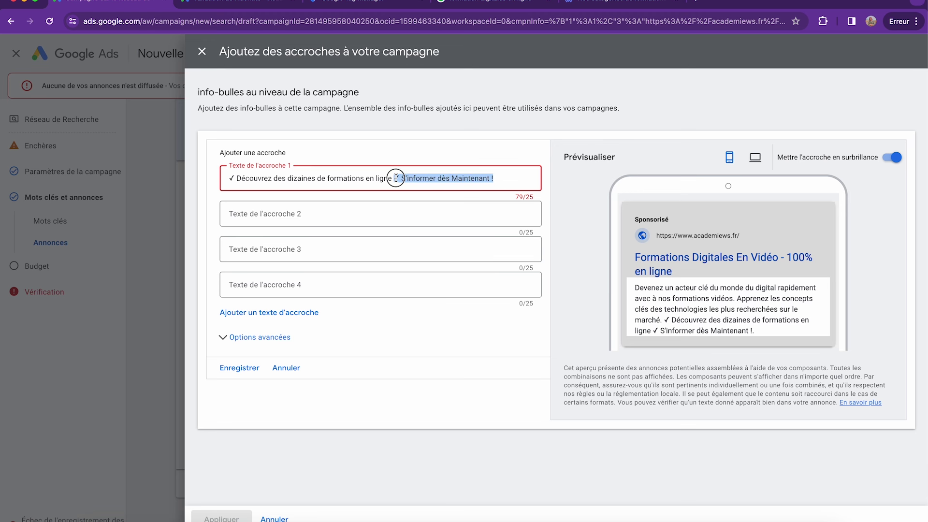
pyautogui.press('BackSpace')
pyautogui.write('.')
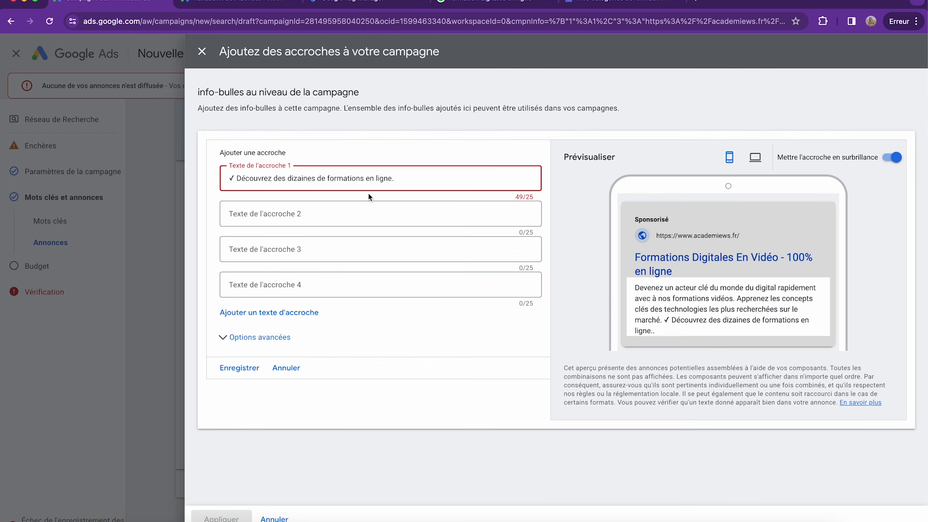
pyautogui.click(358, 208)
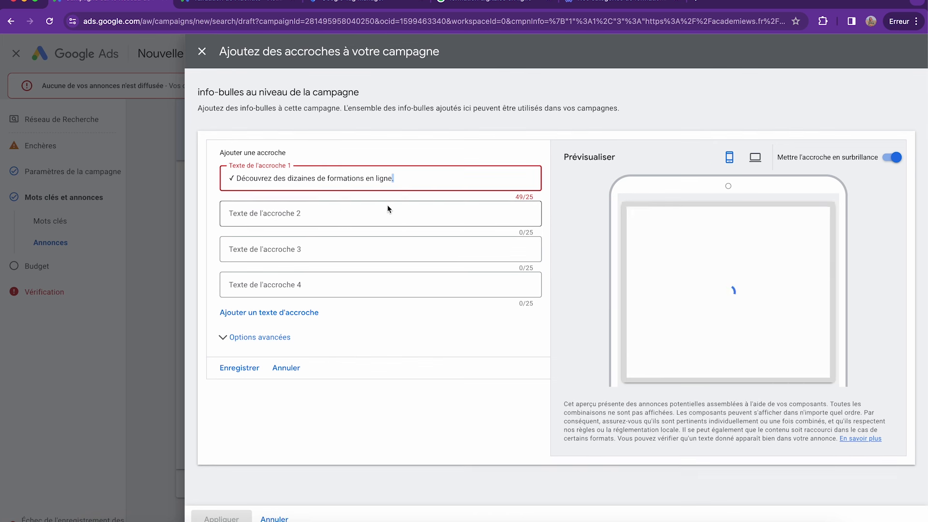
pyautogui.press('super+z')
pyautogui.press('super+z')
# Move the "✓ S'informer dès Maintenant !" segment from the first callout into the second callout
pyautogui.press('super+c')
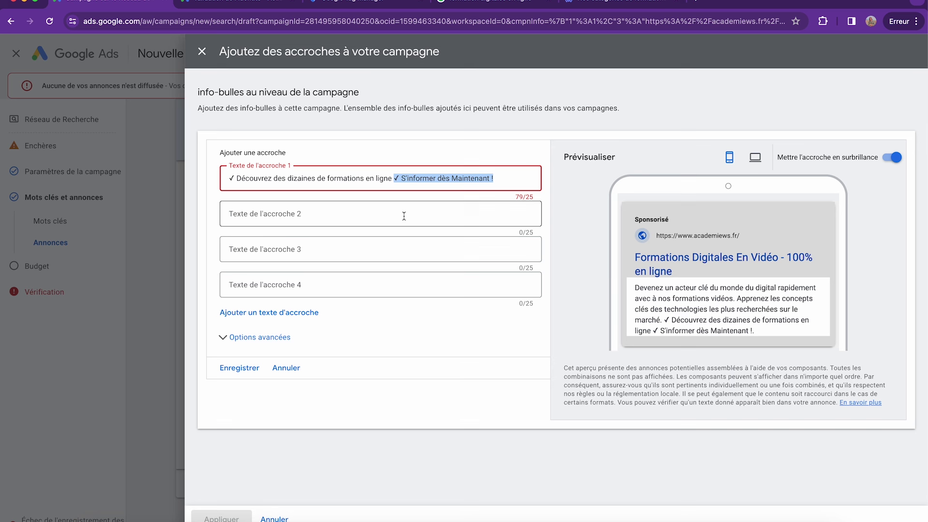
pyautogui.press('BackSpace')
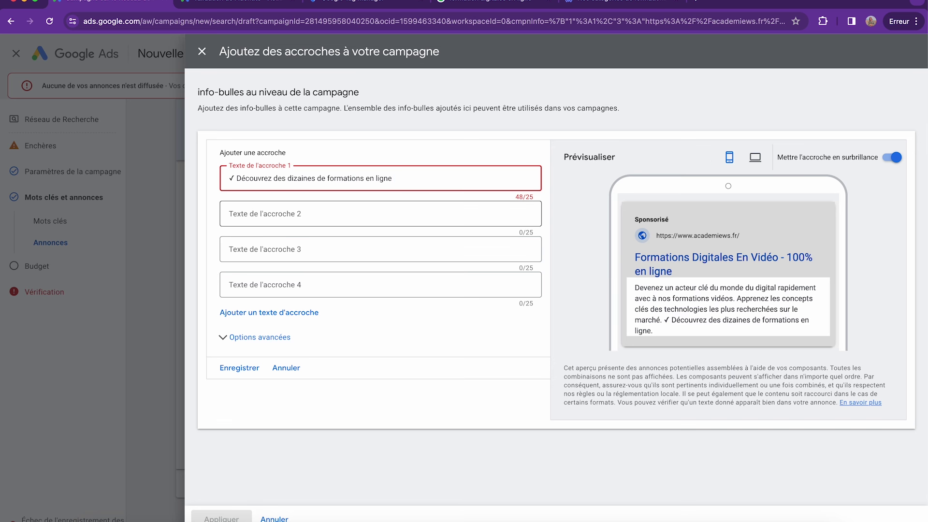
pyautogui.click(347, 217)
pyautogui.press('super+v')
# Replace "S'informer" in the second callout with "Profitez de centaines d'heures de formation"
pyautogui.doubleClick(267, 215)
pyautogui.press('BackSpace')
pyautogui.write('Profi')
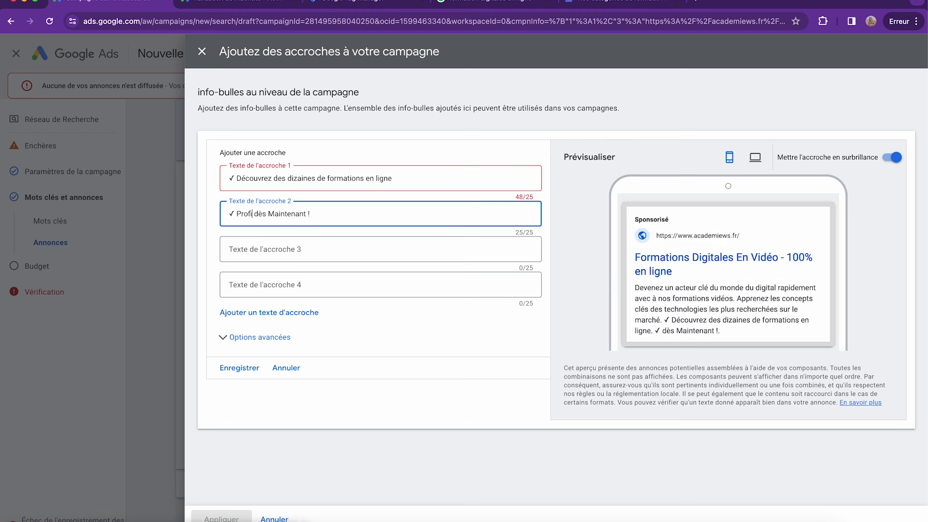
pyautogui.write("tez de centaines d'heures de formation")
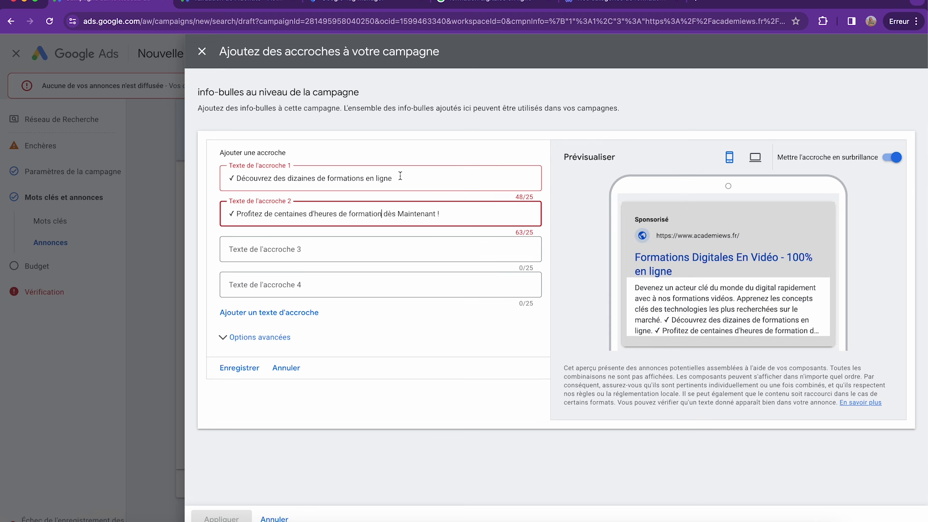
# Replace the first callout's wording after the check mark with "Inscrivez-vous gratuitement"
pyautogui.click(536, 197)
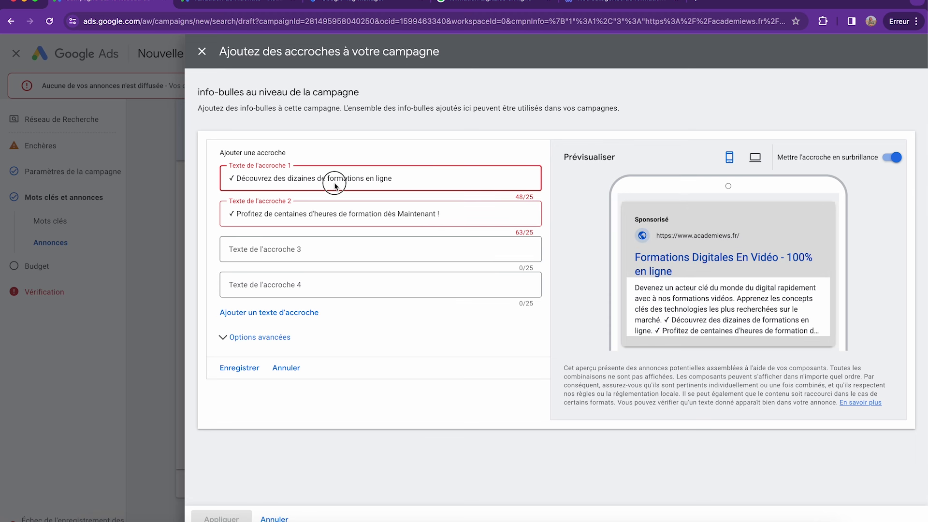
pyautogui.doubleClick(301, 178)
pyautogui.tripleClick(307, 181)
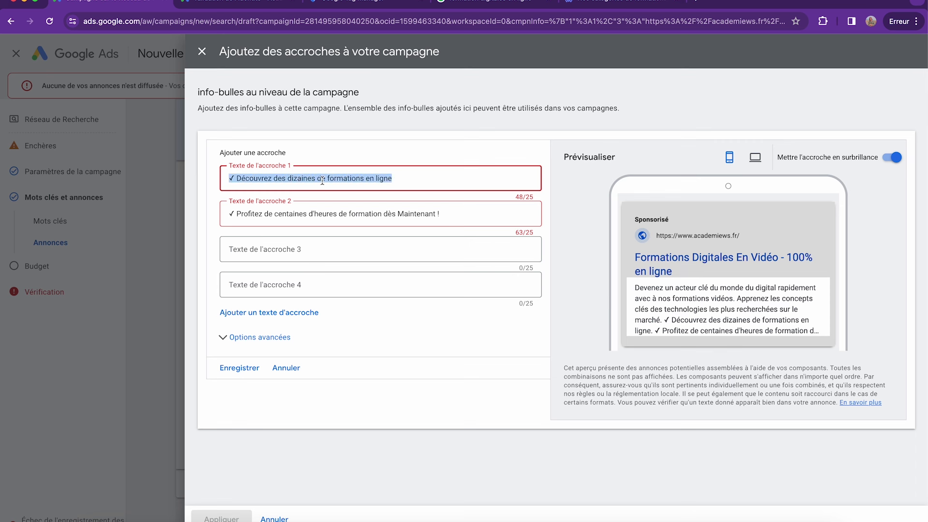
pyautogui.click(322, 180)
pyautogui.moveTo(237, 178); pyautogui.dragTo(229, 178)
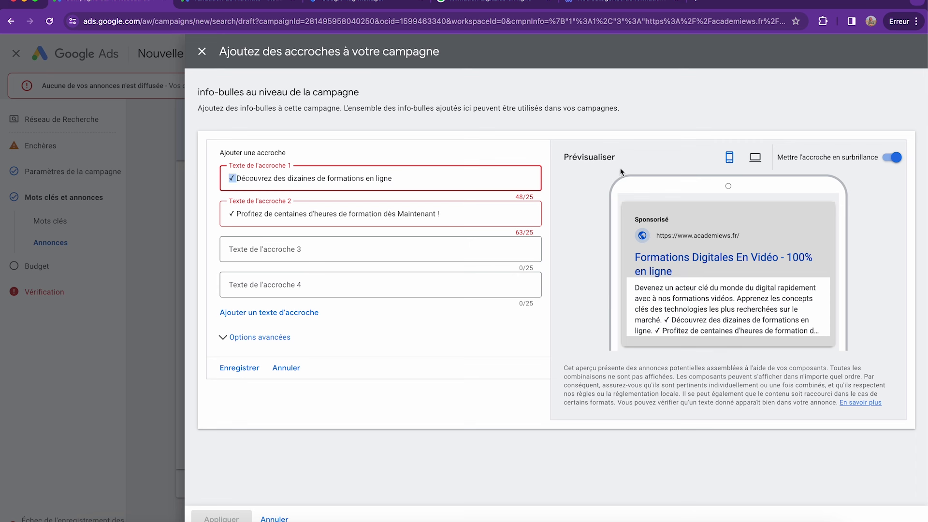
pyautogui.moveTo(392, 179); pyautogui.dragTo(238, 179)
pyautogui.write('Inscri')
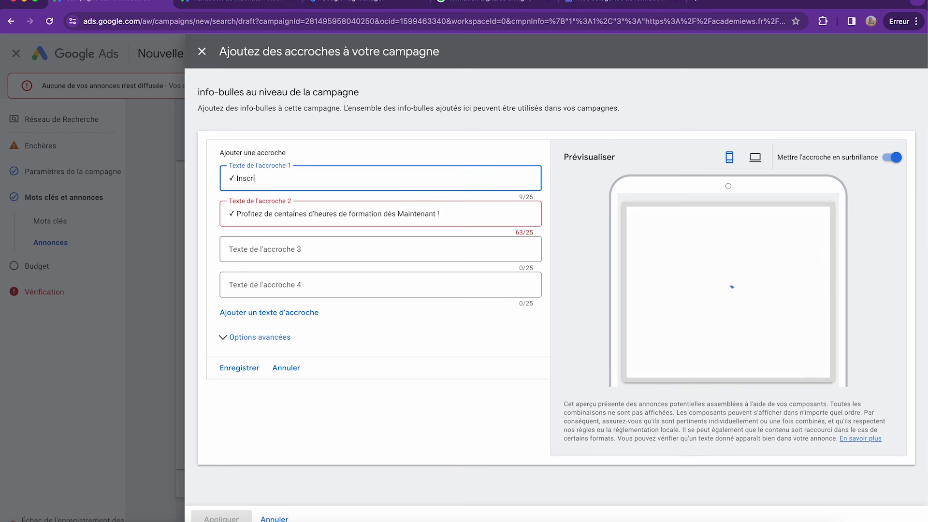
pyautogui.write('vez-vous')
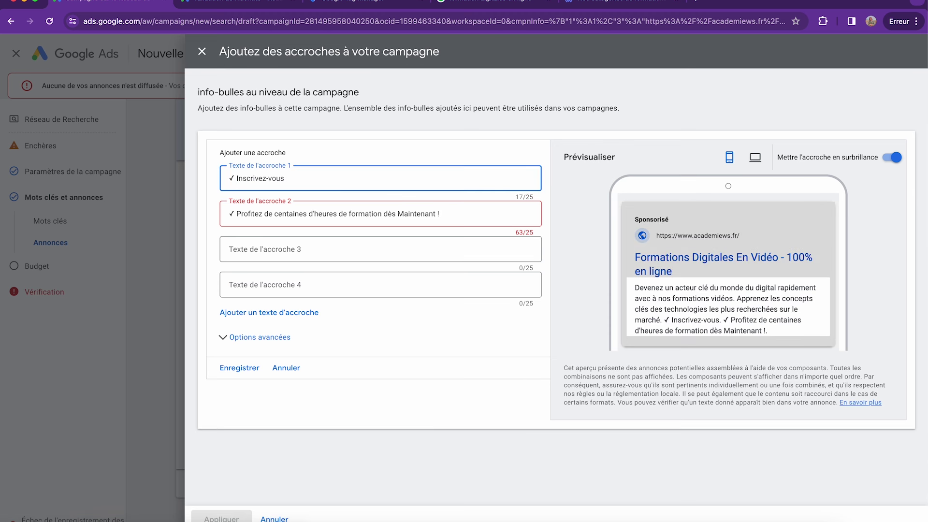
pyautogui.write(' gratui')
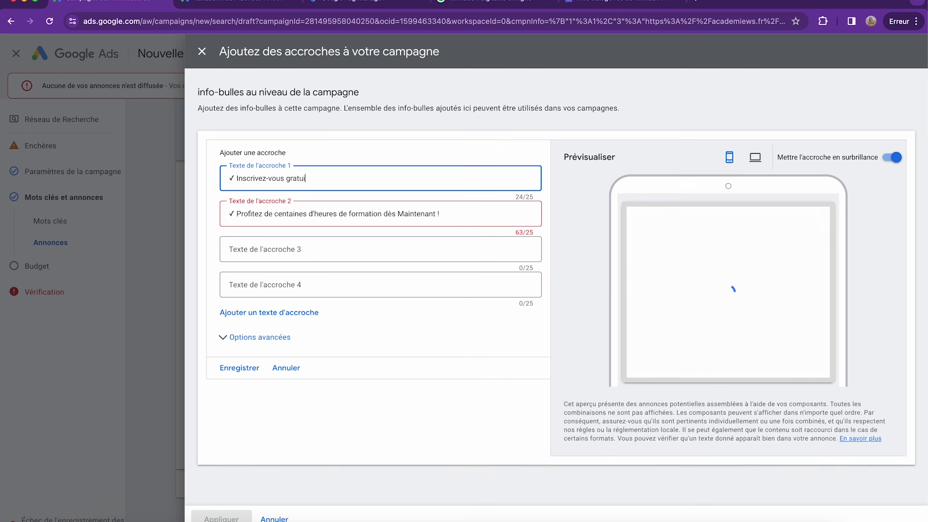
pyautogui.write('tement')
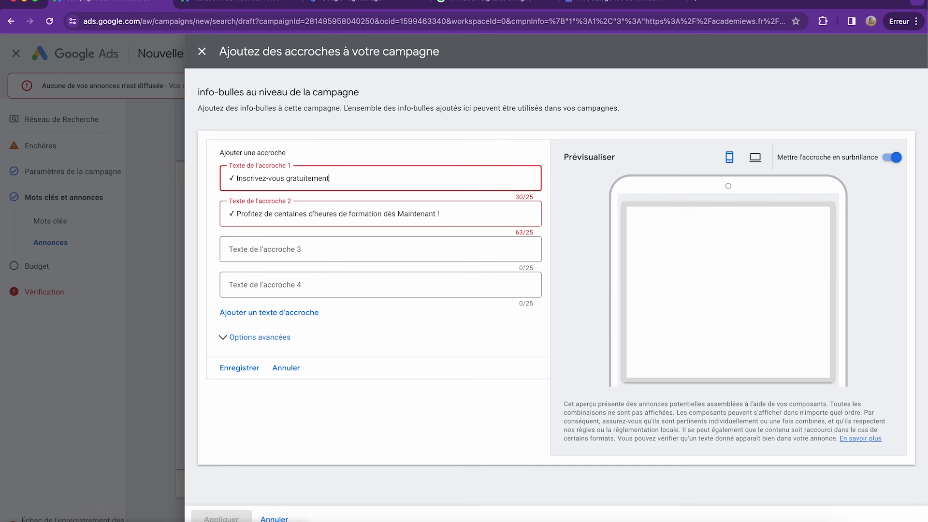
# Shorten the first callout to "✓ Inscription gratuite", keeping the check mark
pyautogui.moveTo(237, 178); pyautogui.dragTo(434, 186)
pyautogui.write('Insri')
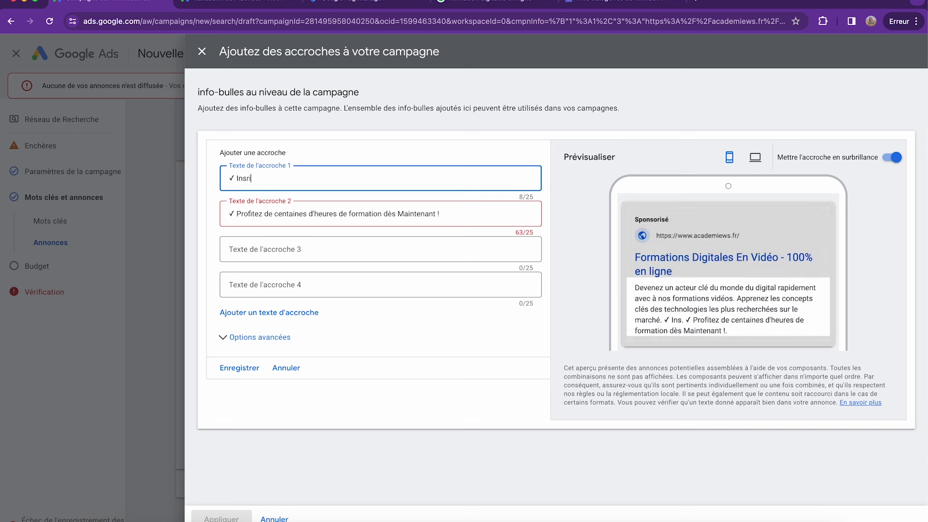
pyautogui.press('BackSpace')
pyautogui.press('BackSpace')
pyautogui.write('cription gratuite')
# Rewrite the second callout as "✓ Promotions disponibles", keeping the check mark
pyautogui.click(359, 214)
pyautogui.moveTo(238, 214); pyautogui.dragTo(451, 216)
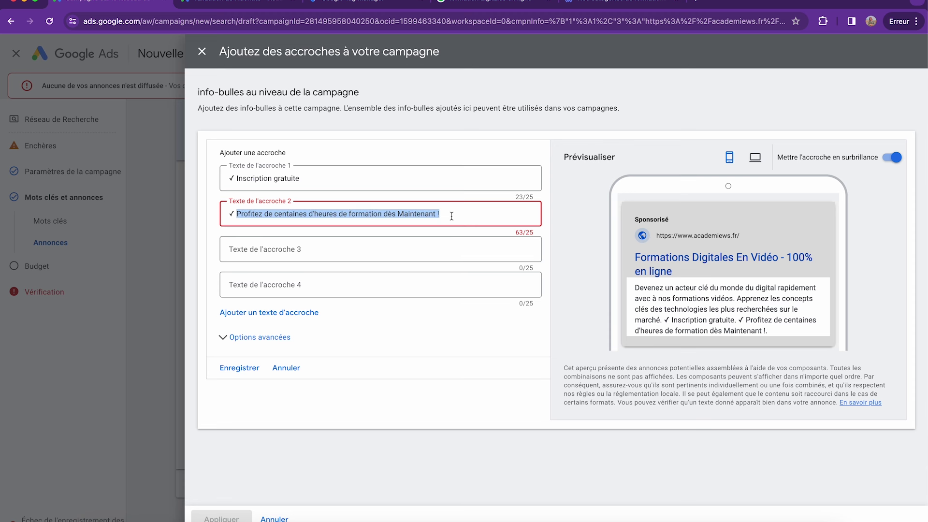
pyautogui.write("Des centaines d'heures")
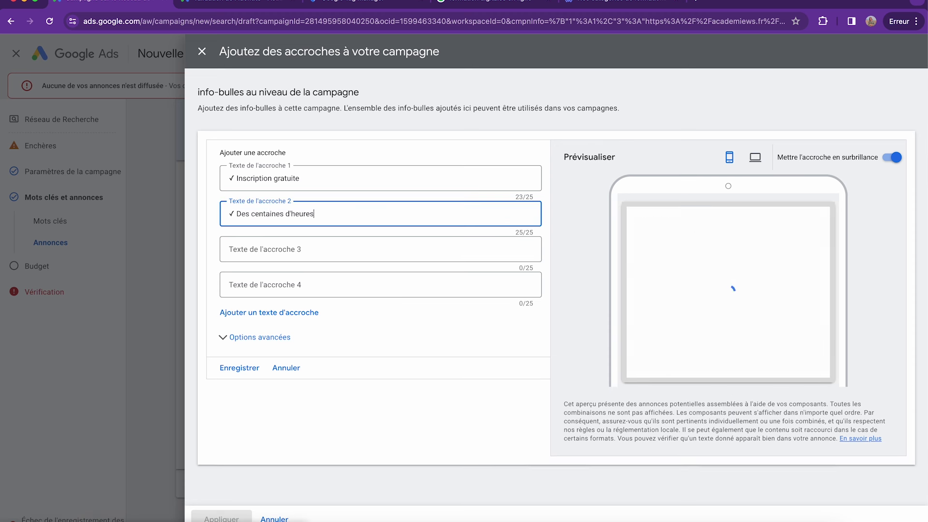
pyautogui.press('BackSpace')
pyautogui.press('BackSpace')
pyautogui.press('BackSpace')
pyautogui.press('BackSpace')
pyautogui.press('BackSpace')
pyautogui.press('BackSpace')
pyautogui.press('BackSpace')
pyautogui.press('BackSpace')
pyautogui.press('BackSpace')
pyautogui.press('BackSpace')
pyautogui.press('BackSpace')
pyautogui.press('BackSpace')
pyautogui.press('BackSpace')
pyautogui.press('BackSpace')
pyautogui.press('BackSpace')
pyautogui.press('BackSpace')
pyautogui.press('BackSpace')
pyautogui.press('BackSpace')
pyautogui.press('BackSpace')
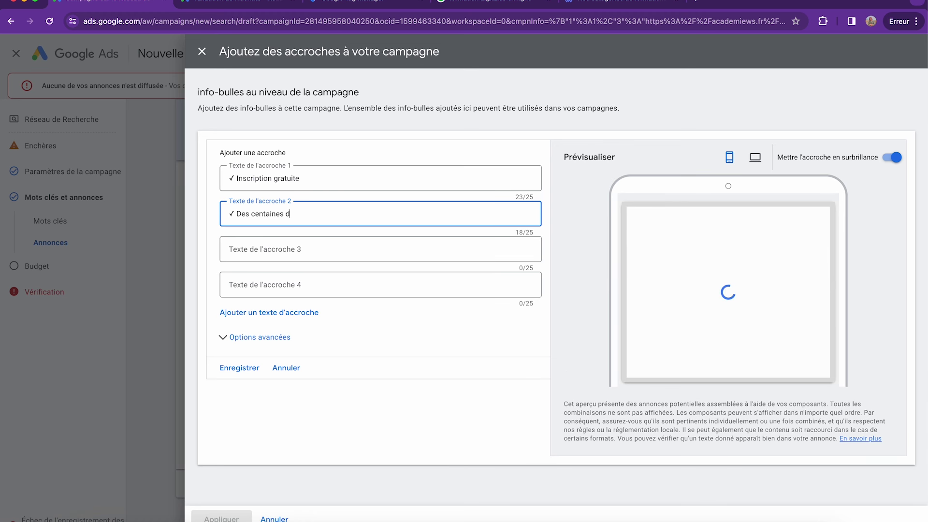
pyautogui.press('BackSpace')
pyautogui.press('BackSpace')
pyautogui.press('BackSpace')
pyautogui.press('BackSpace')
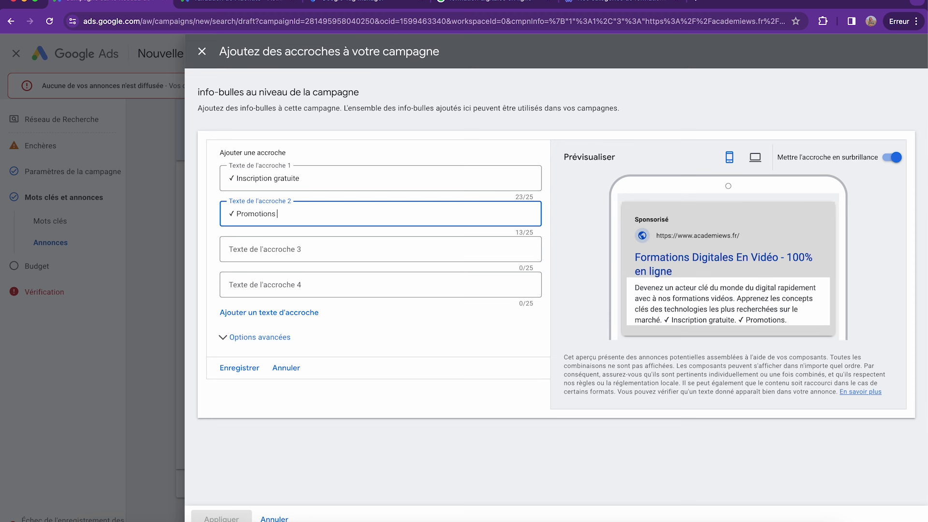
pyautogui.write('disponibles')
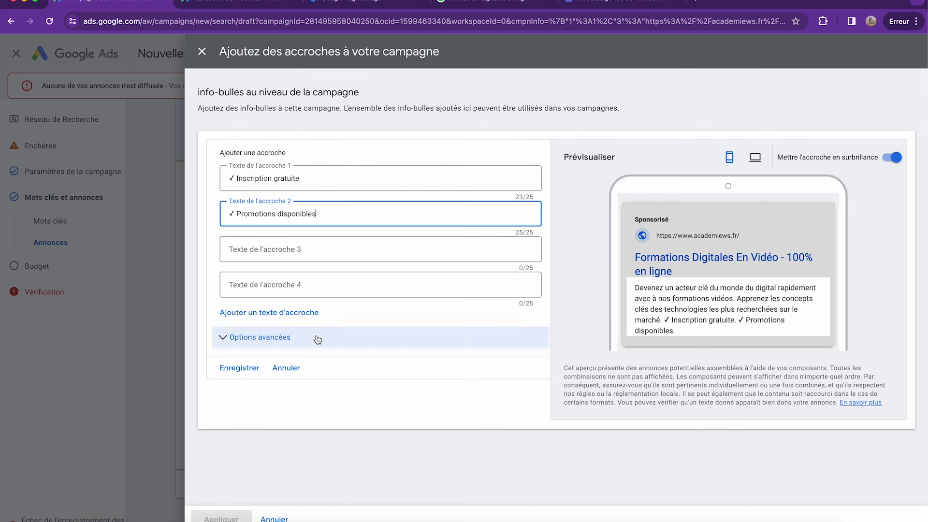
# Copy the second callout into the third, reword it as "✓ Satisfait ou remboursé", and save the callouts
pyautogui.click(270, 250)
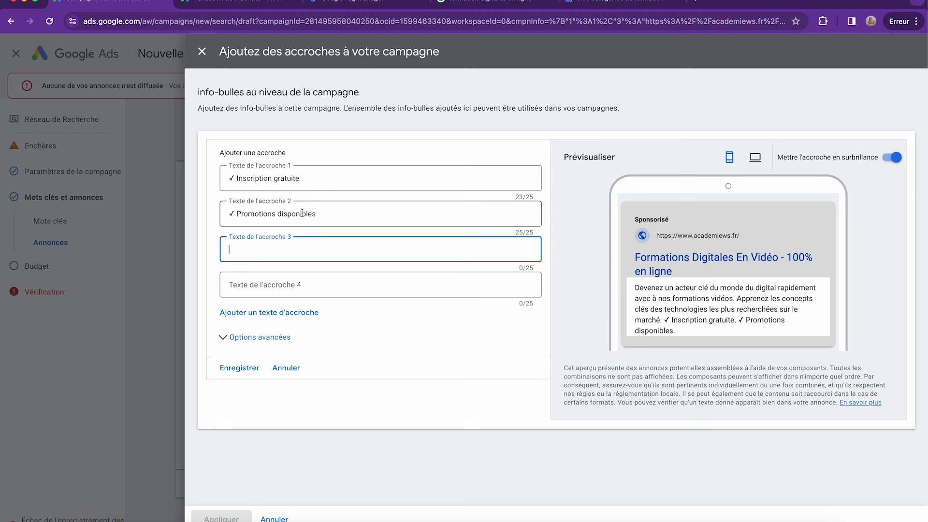
pyautogui.tripleClick(279, 213)
pyautogui.hotkey('ctrl', 'c')
pyautogui.click(246, 243)
pyautogui.hotkey('ctrl', 'v')
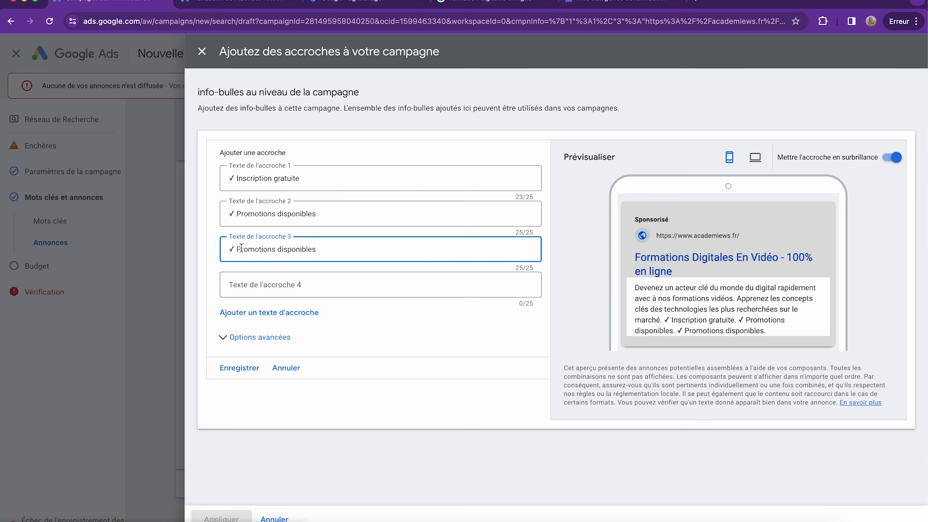
pyautogui.moveTo(331, 248); pyautogui.dragTo(235, 249)
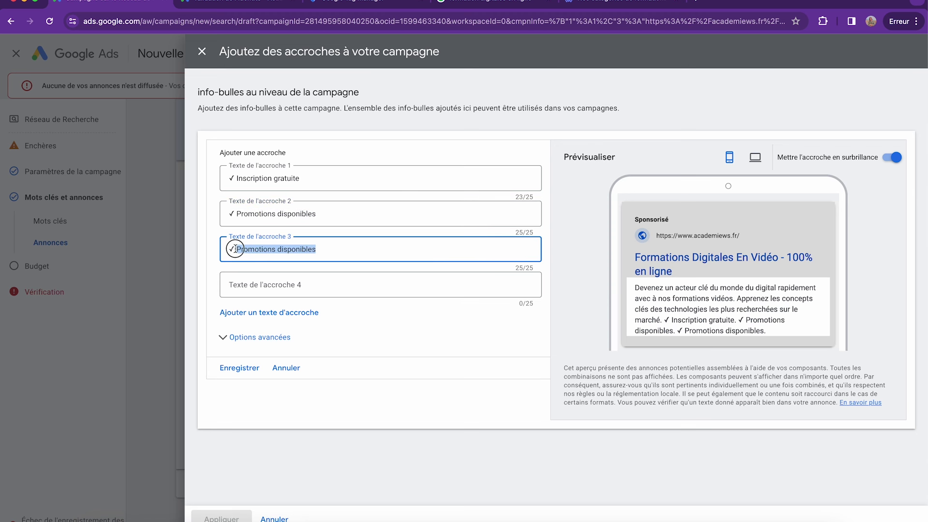
pyautogui.write('Satis')
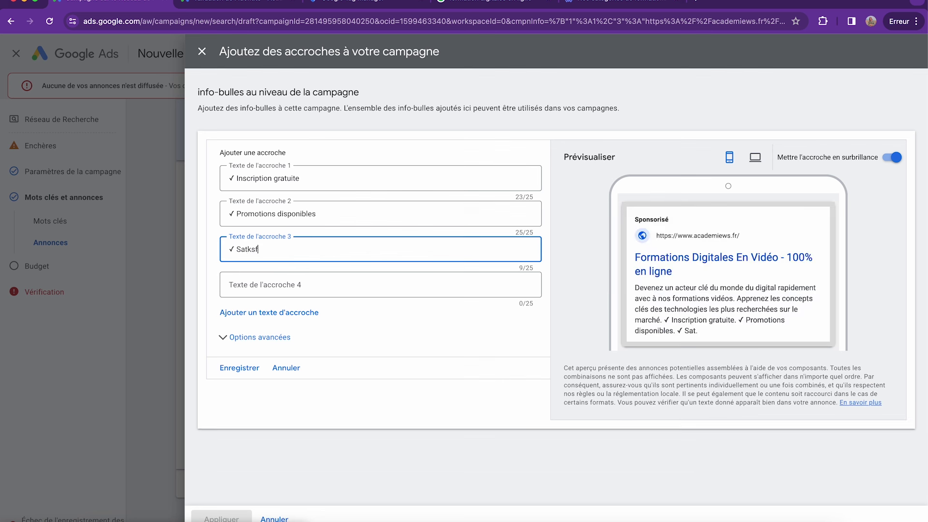
pyautogui.write('fait ou remboursé')
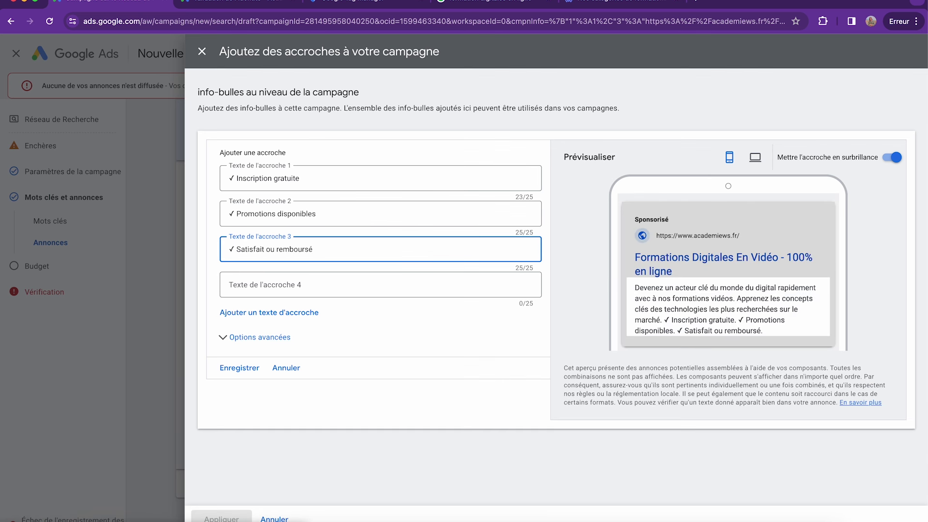
pyautogui.click(252, 367)
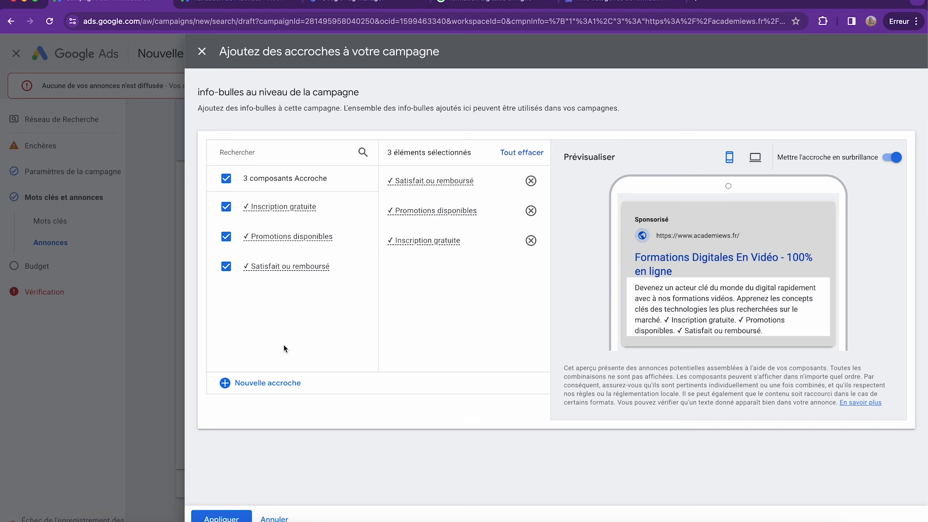
# Apply the three selected callouts to the campaign and check its optimization score
pyautogui.click(227, 517)
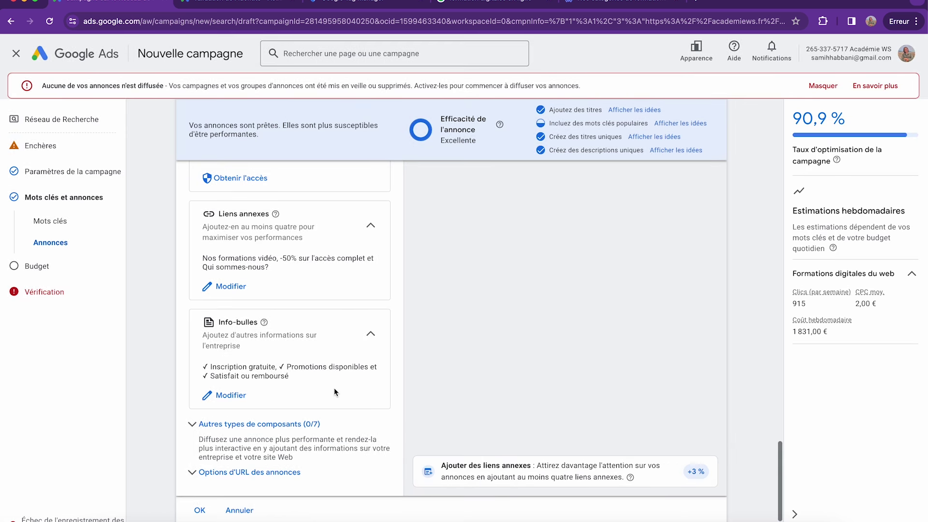
pyautogui.tripleClick(798, 118)
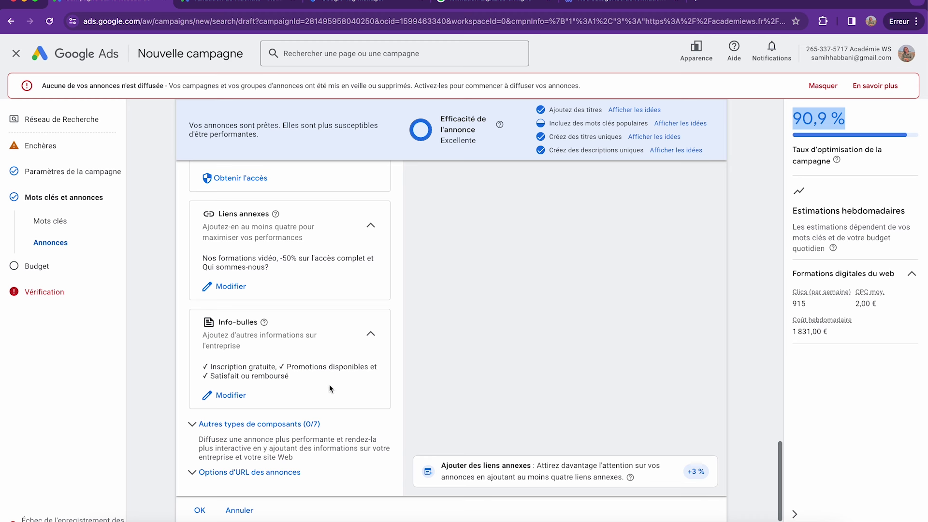
# Expand the other component types and examine the available promotions, price, call, structured snippet, lead form and app options
pyautogui.scroll(-2, 356, 424)
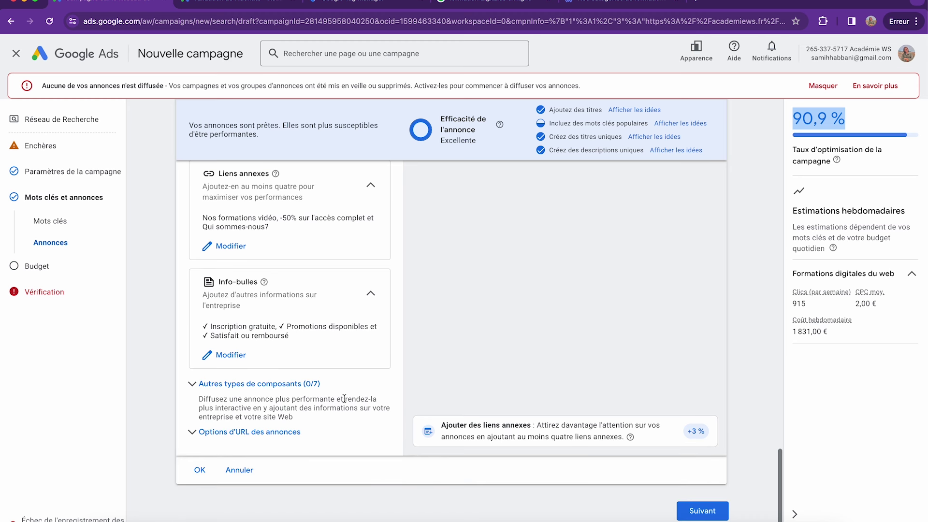
pyautogui.click(191, 382)
pyautogui.scroll(-2, 332, 433)
pyautogui.scroll(-1, 332, 434)
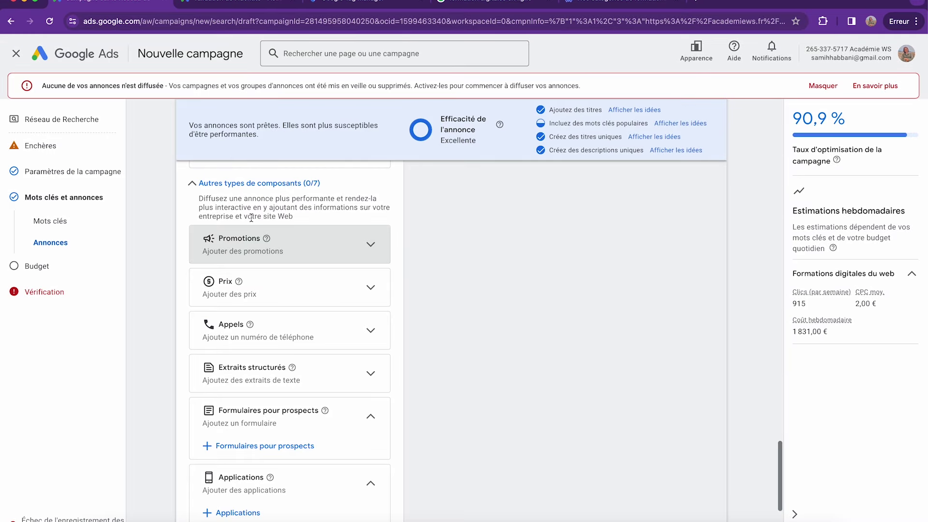
pyautogui.scroll(1, 213, 193)
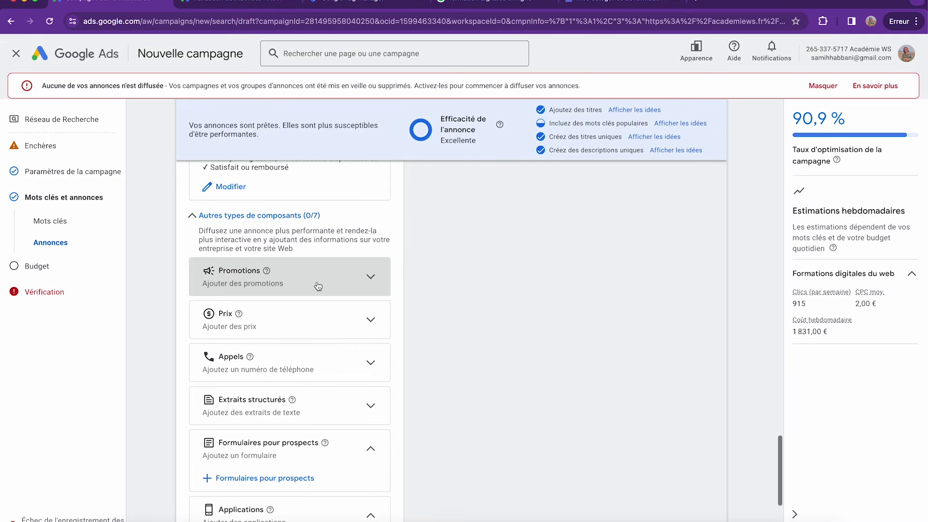
pyautogui.scroll(-1, 355, 309)
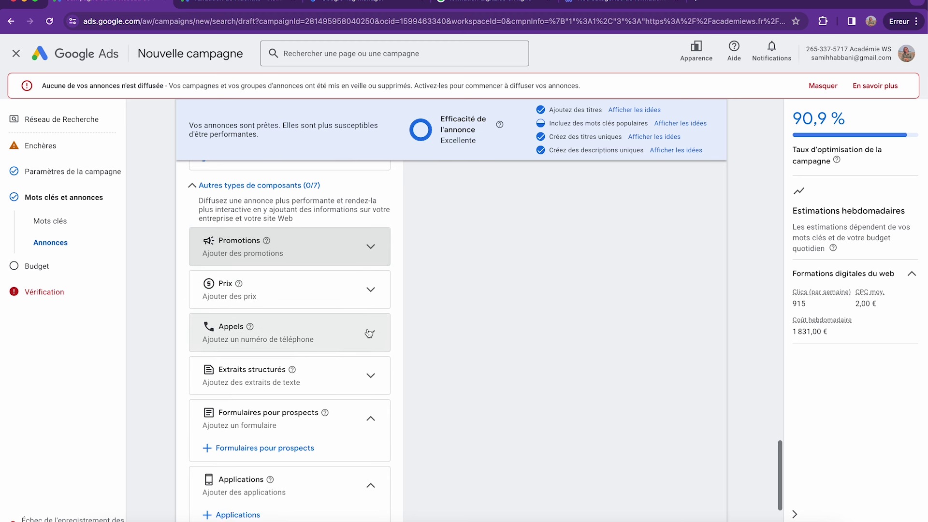
pyautogui.scroll(-1, 291, 351)
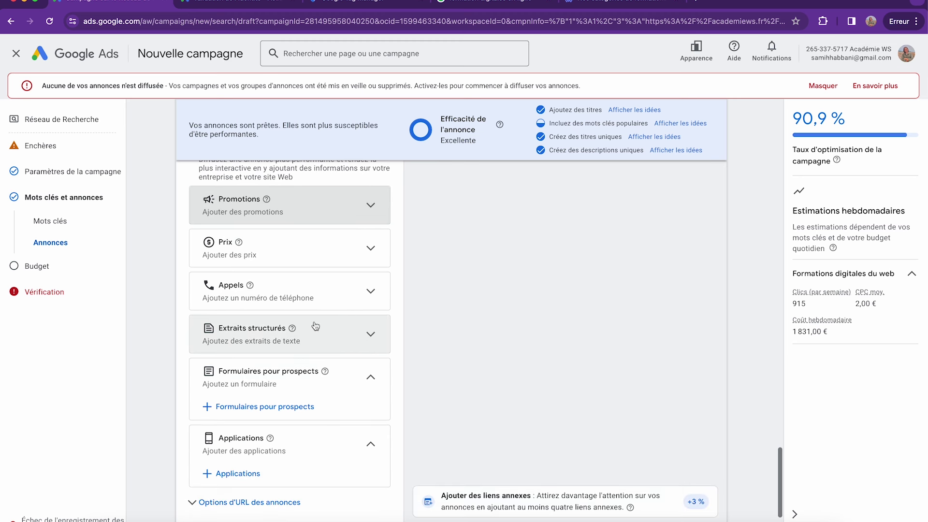
pyautogui.click(370, 378)
pyautogui.click(369, 379)
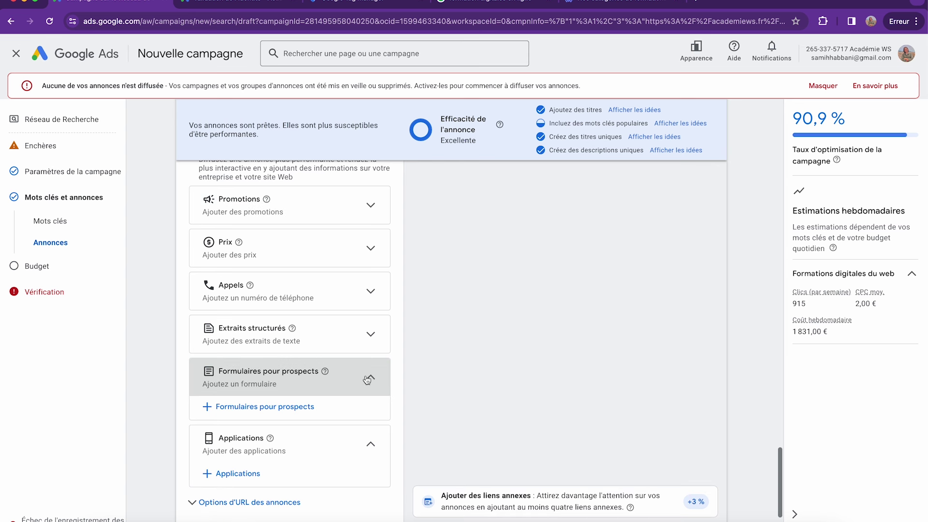
pyautogui.click(368, 379)
pyautogui.click(368, 379)
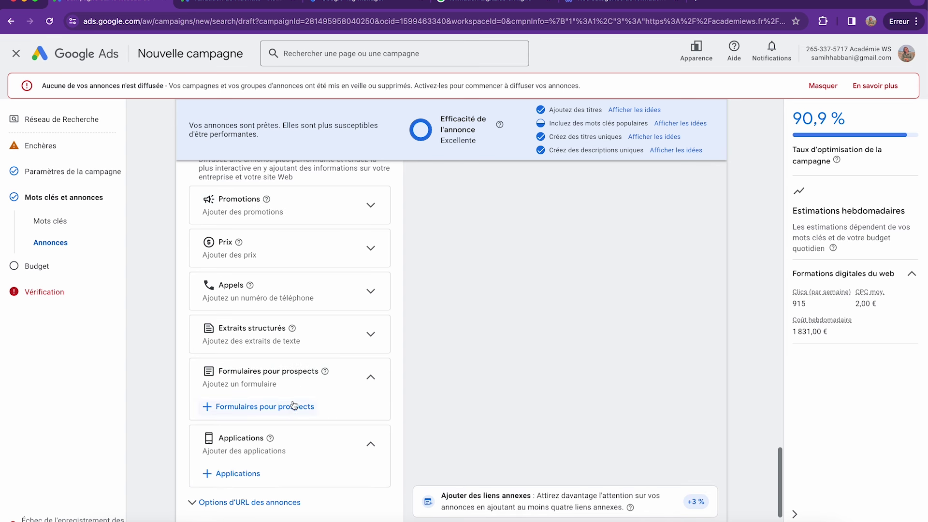
# Open the campaign's lead form creation, review its title, company, description and question fields, and close it without saving
pyautogui.click(290, 407)
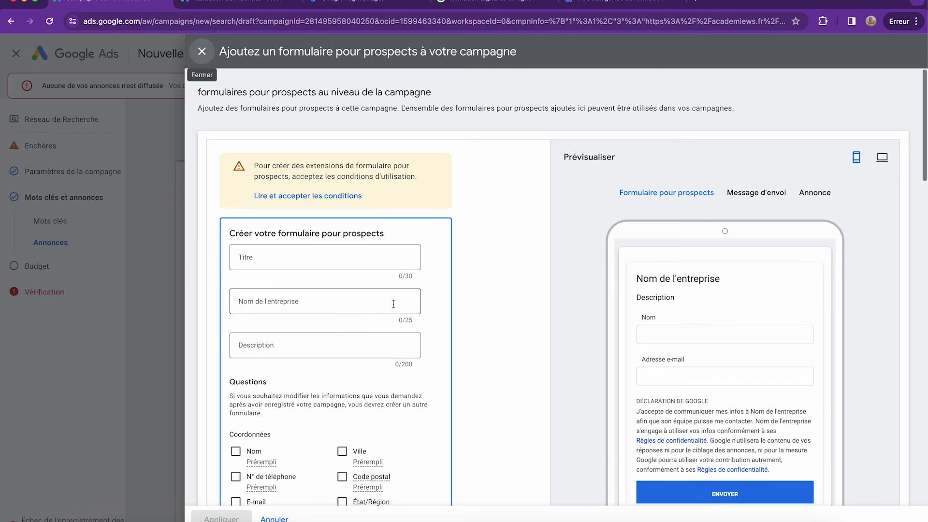
pyautogui.click(366, 255)
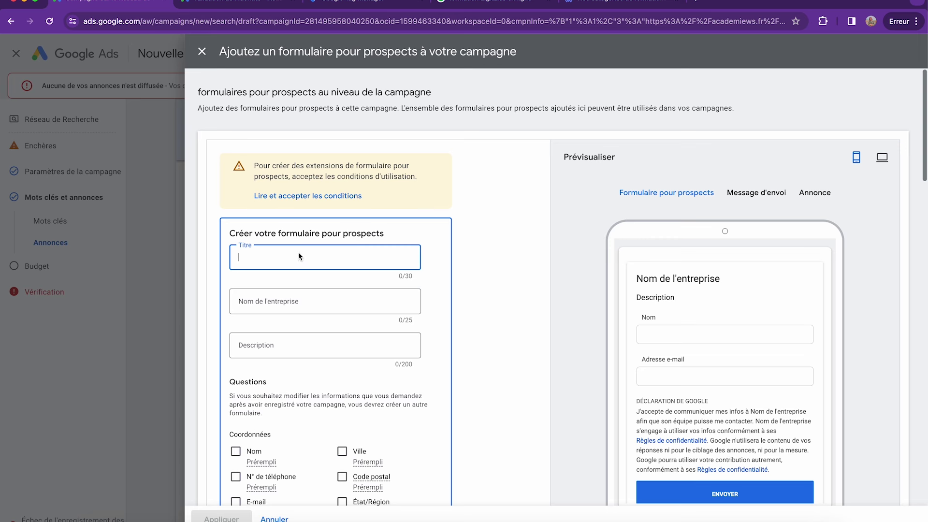
pyautogui.scroll(-3, 344, 329)
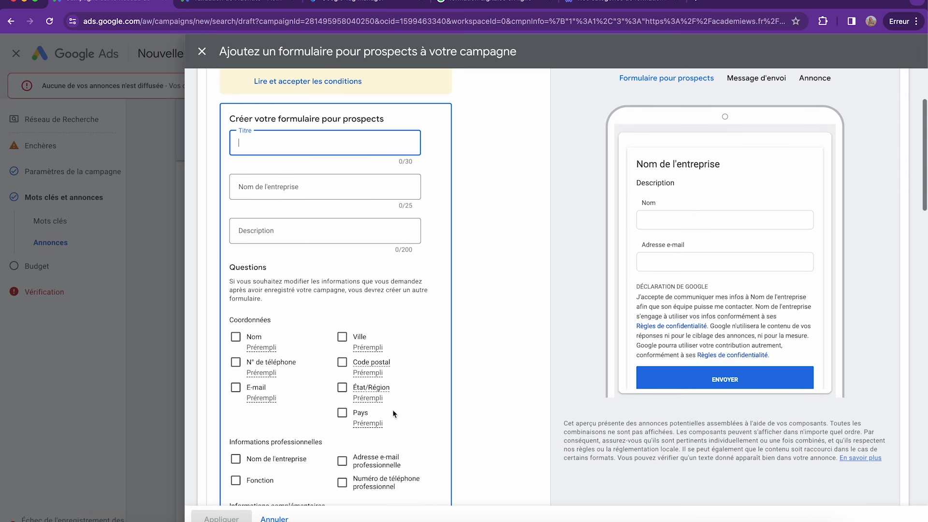
pyautogui.scroll(-7, 392, 414)
pyautogui.scroll(10, 403, 324)
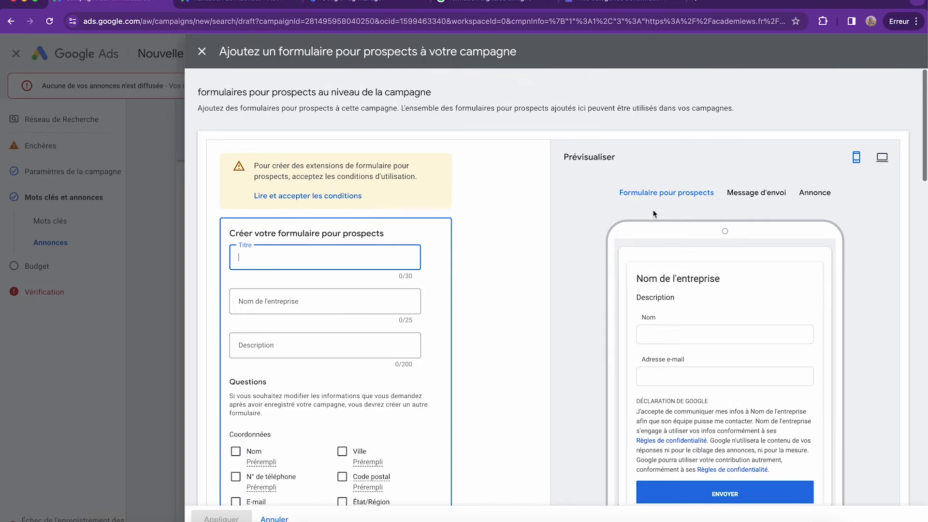
pyautogui.click(202, 52)
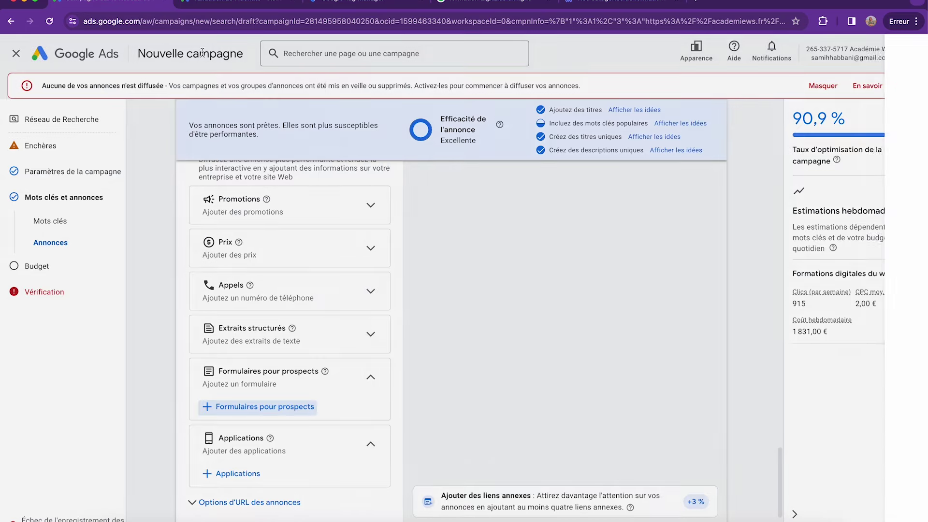
# Expand the ad URL options and review the tracking template, final URL suffix and custom parameter fields
pyautogui.scroll(-2, 290, 338)
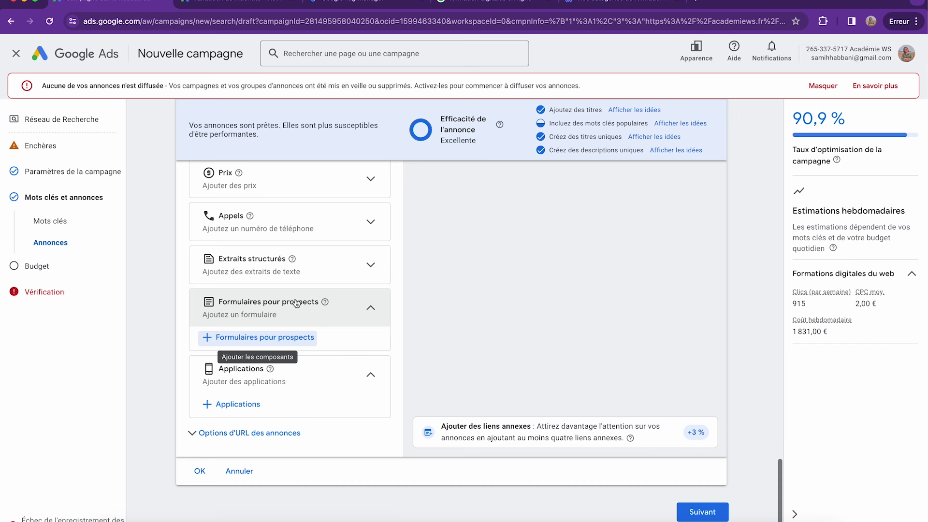
pyautogui.click(199, 435)
pyautogui.scroll(-3, 286, 427)
pyautogui.scroll(-3, 286, 423)
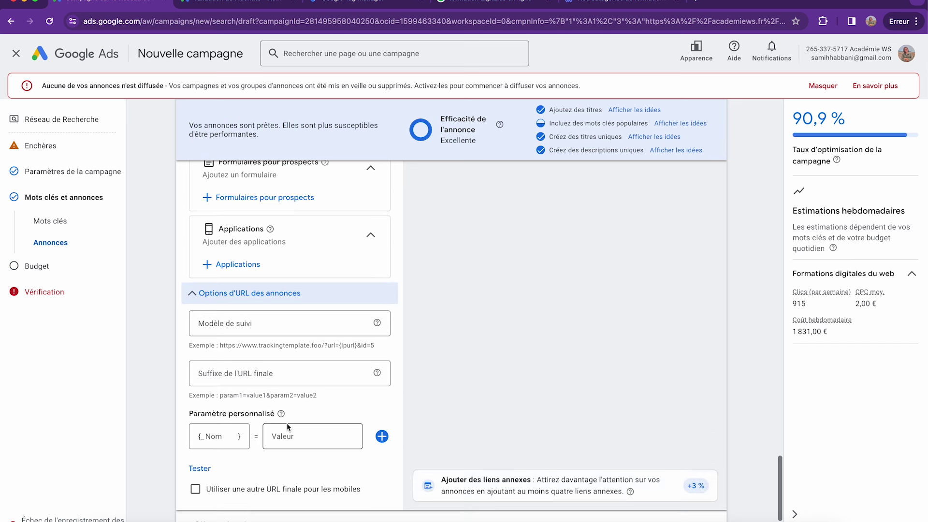
pyautogui.scroll(10, 308, 408)
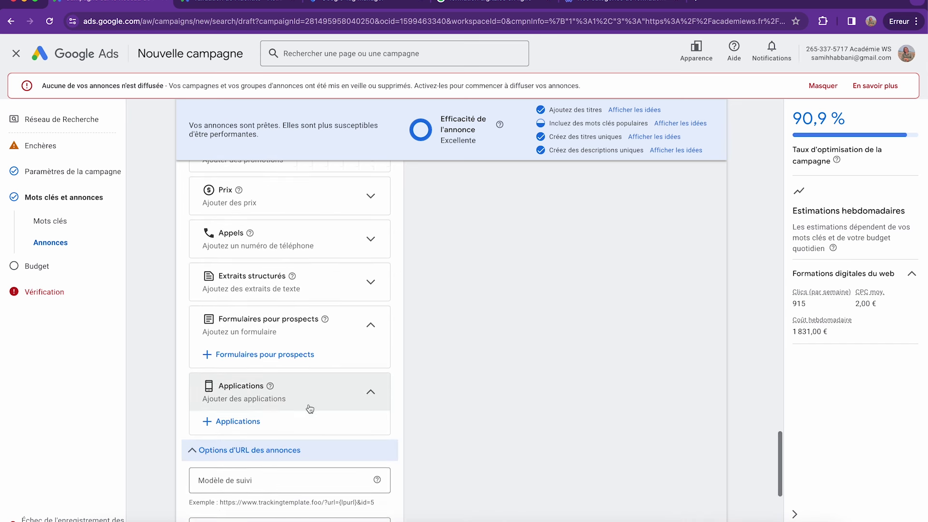
pyautogui.scroll(4, 224, 463)
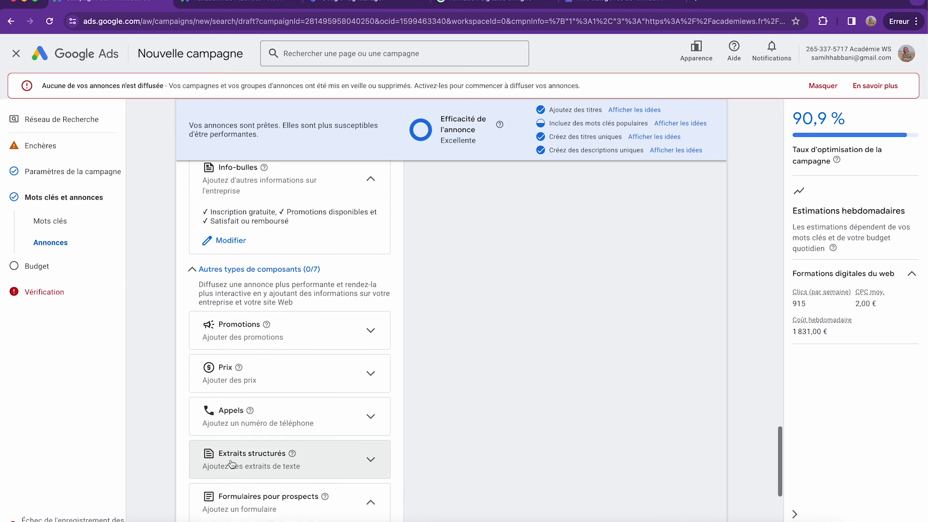
pyautogui.click(309, 346)
# Review the ad strength rating and the weekly estimates for average CPC and clicks
pyautogui.scroll(3, 349, 381)
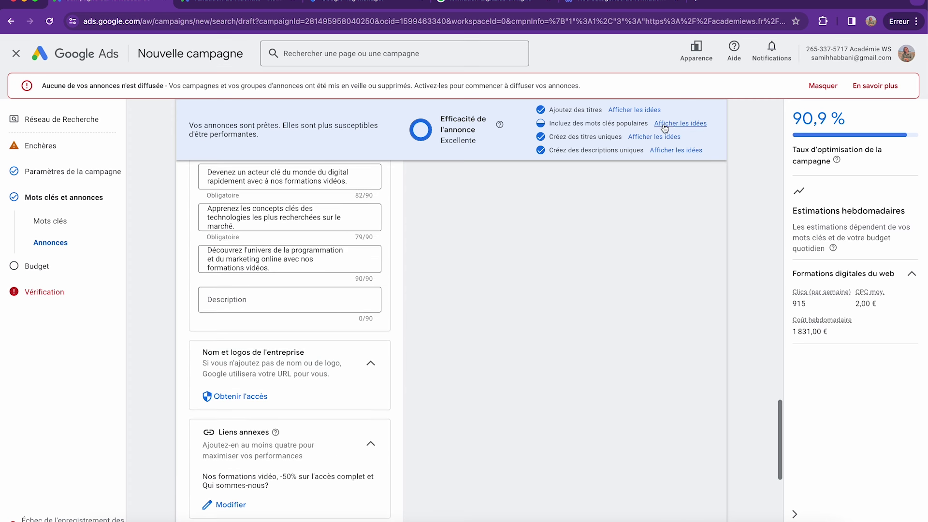
pyautogui.scroll(3, 419, 198)
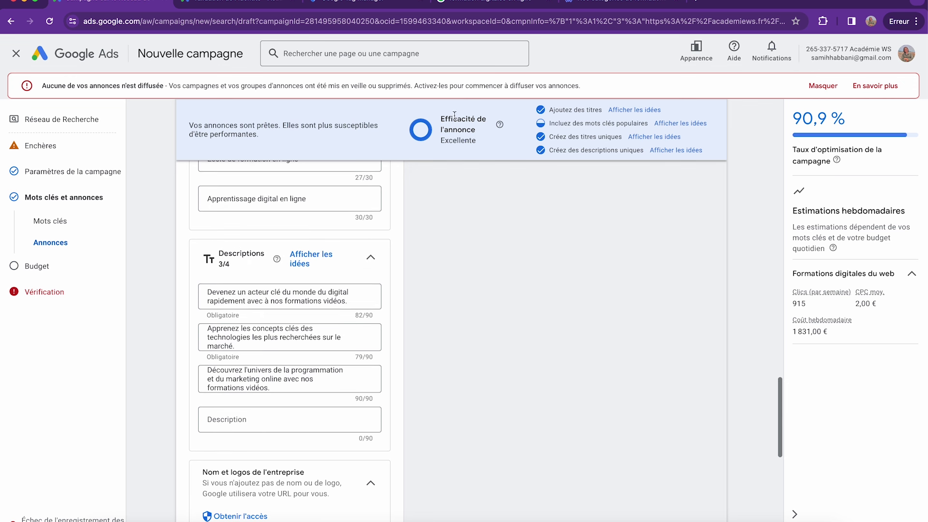
pyautogui.moveTo(443, 117); pyautogui.dragTo(489, 155)
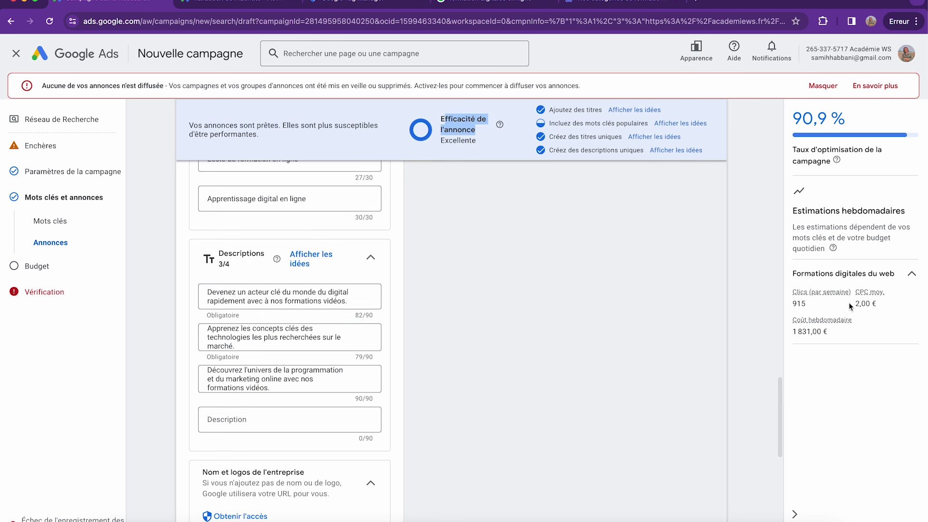
pyautogui.moveTo(854, 293); pyautogui.dragTo(871, 315)
pyautogui.tripleClick(896, 300)
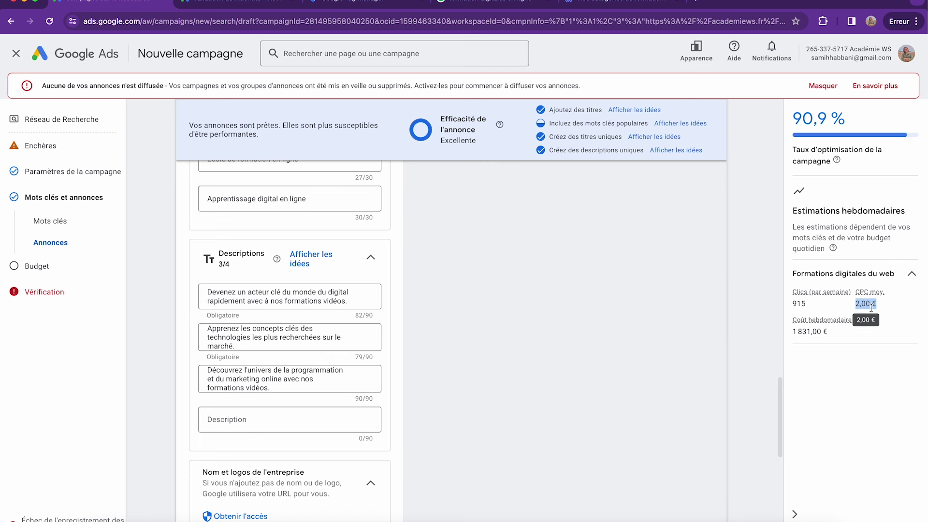
pyautogui.moveTo(887, 306); pyautogui.dragTo(852, 305)
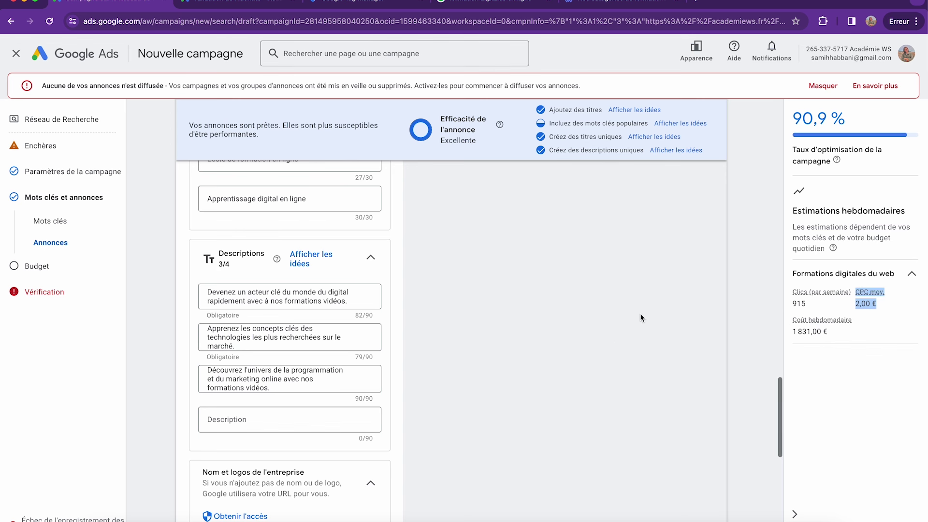
pyautogui.moveTo(813, 308); pyautogui.dragTo(784, 303)
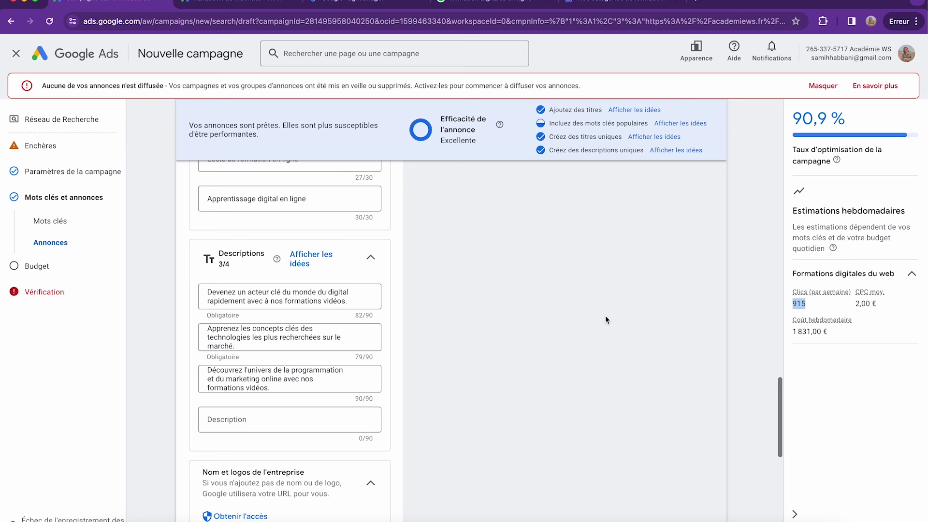
# Continue to the Budget stage and review the recommended daily budget's estimated clicks, average CPC and weekly cost
pyautogui.scroll(-10, 515, 315)
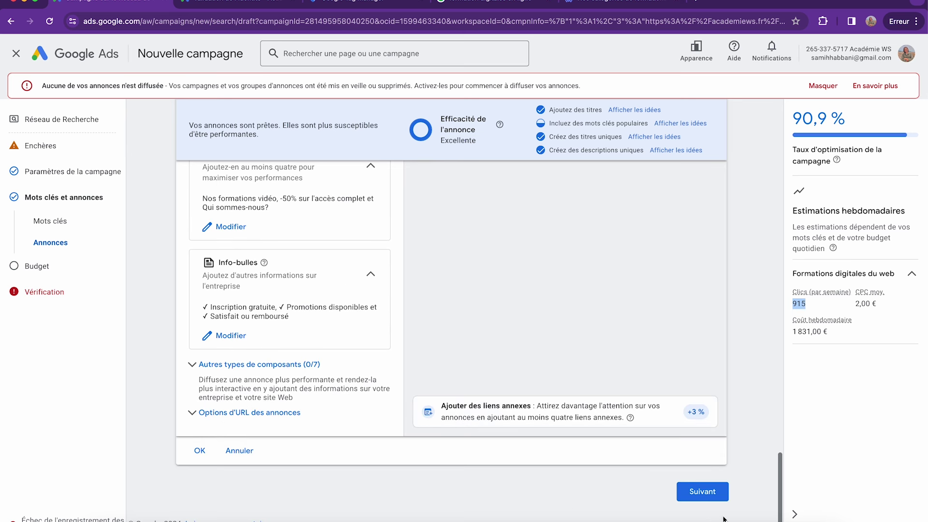
pyautogui.click(706, 493)
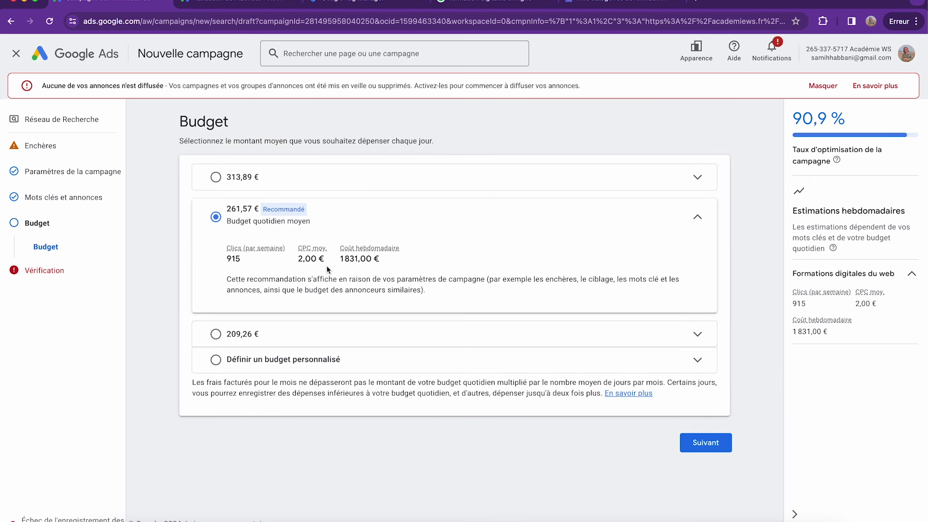
pyautogui.moveTo(180, 141); pyautogui.dragTo(513, 141)
pyautogui.click(434, 211)
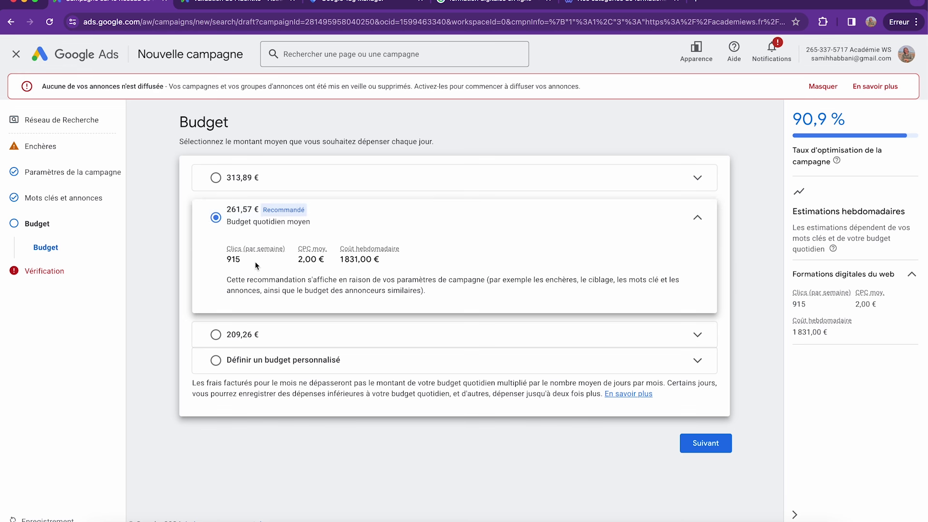
pyautogui.moveTo(325, 260); pyautogui.dragTo(295, 261)
pyautogui.click(234, 258)
pyautogui.moveTo(386, 260); pyautogui.dragTo(342, 258)
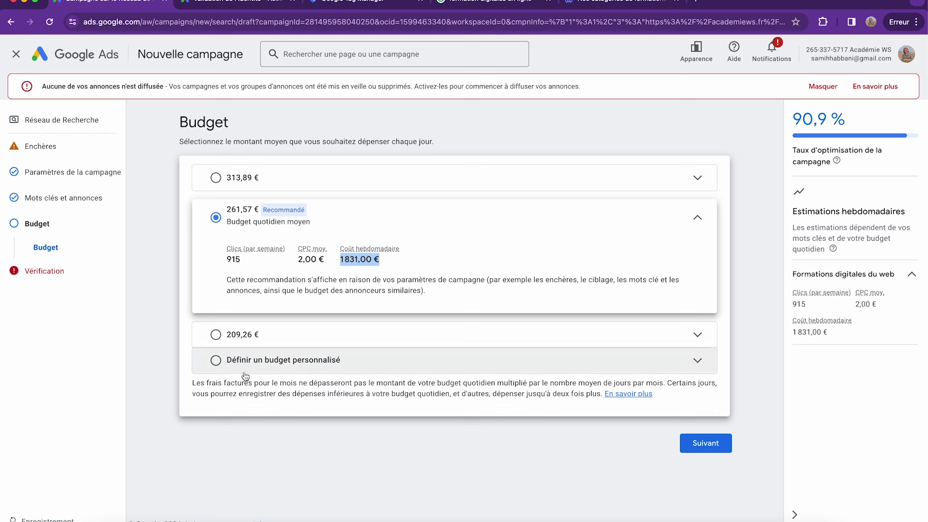
# Choose a custom budget and set the campaign's average daily budget to 10 €
pyautogui.click(216, 361)
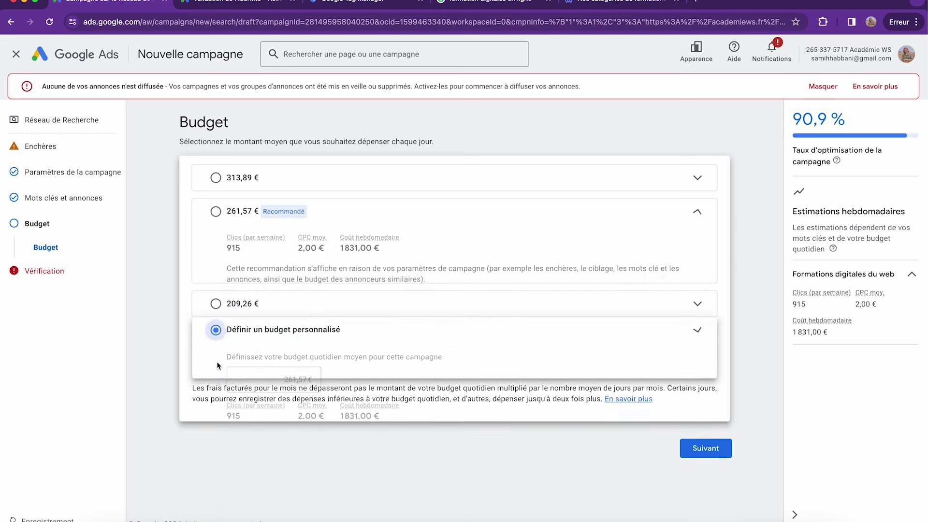
pyautogui.click(283, 315)
pyautogui.doubleClick(284, 314)
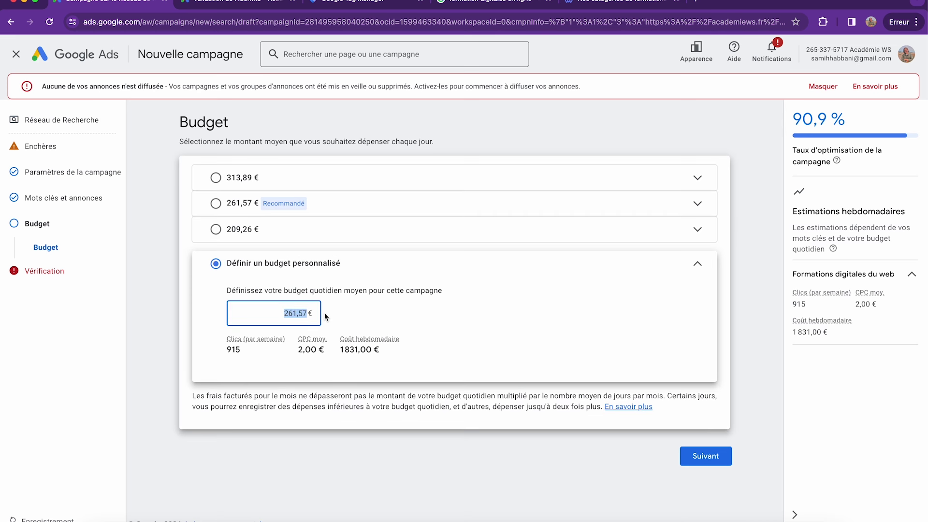
pyautogui.write('10')
pyautogui.click(356, 293)
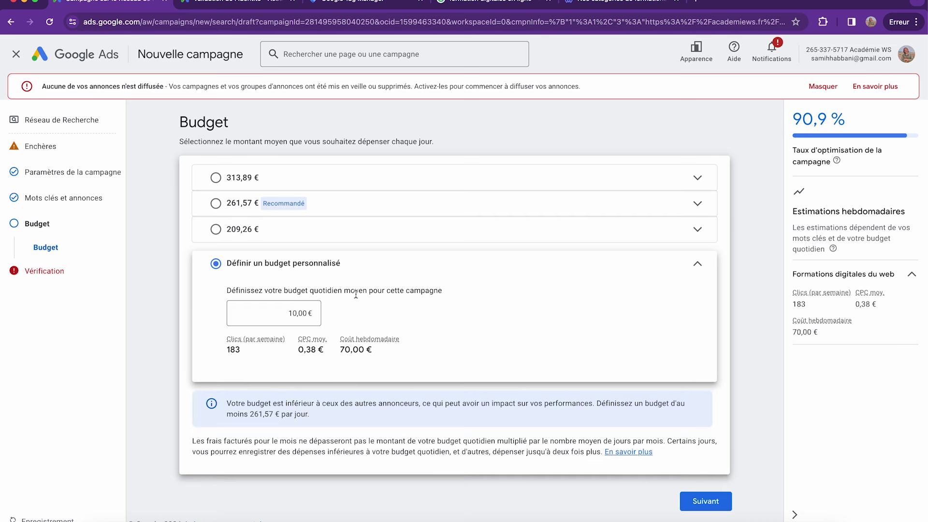
# Switch to the Calculator app, compute 5% of 180 weekly clicks, then clear the result and close the calculator
pyautogui.moveTo(252, 349); pyautogui.dragTo(230, 349)
pyautogui.moveTo(227, 353); pyautogui.dragTo(243, 355)
pyautogui.press('super+space')
pyautogui.write('calc')
pyautogui.press('Return')
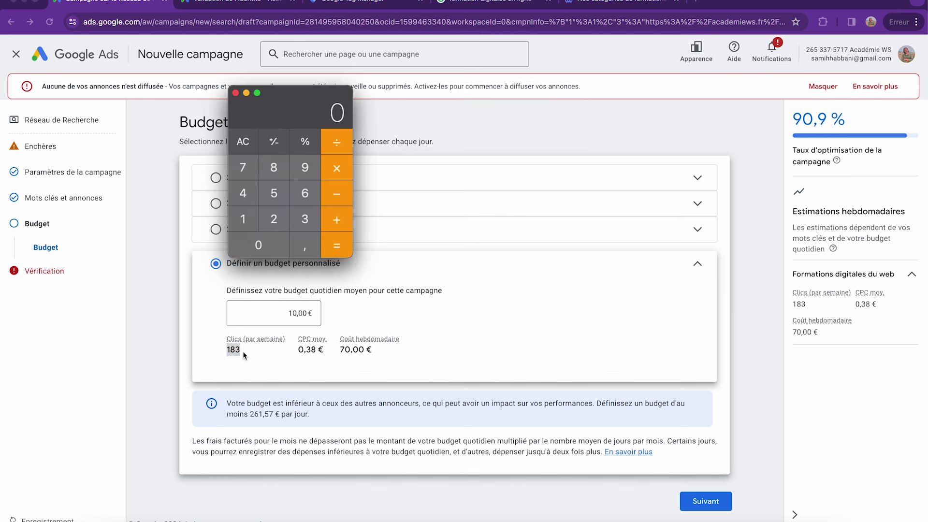
pyautogui.moveTo(286, 112); pyautogui.dragTo(344, 118)
pyautogui.write('1')
pyautogui.click(326, 184)
pyautogui.click(326, 242)
pyautogui.click(386, 184)
pyautogui.write('5')
pyautogui.click(396, 247)
pyautogui.click(306, 223)
pyautogui.doubleClick(319, 250)
pyautogui.click(387, 251)
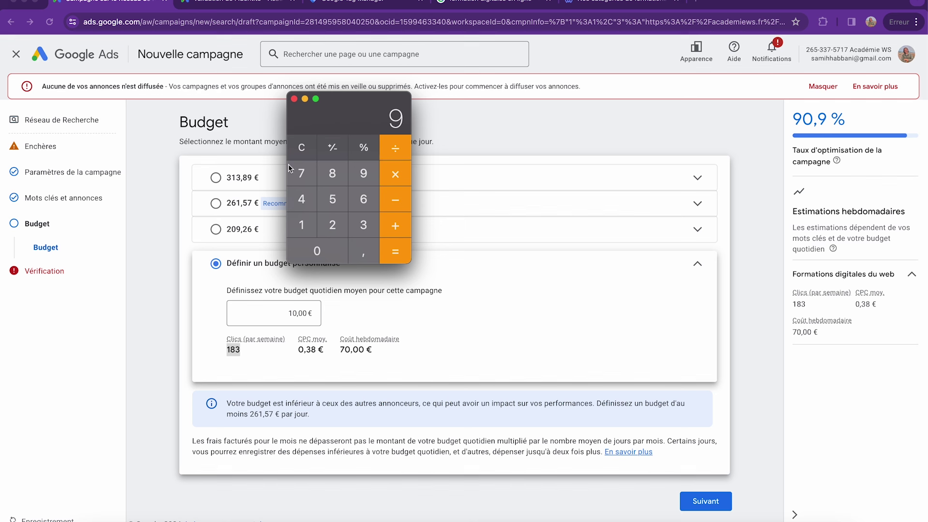
pyautogui.moveTo(344, 95); pyautogui.dragTo(434, 98)
pyautogui.click(392, 150)
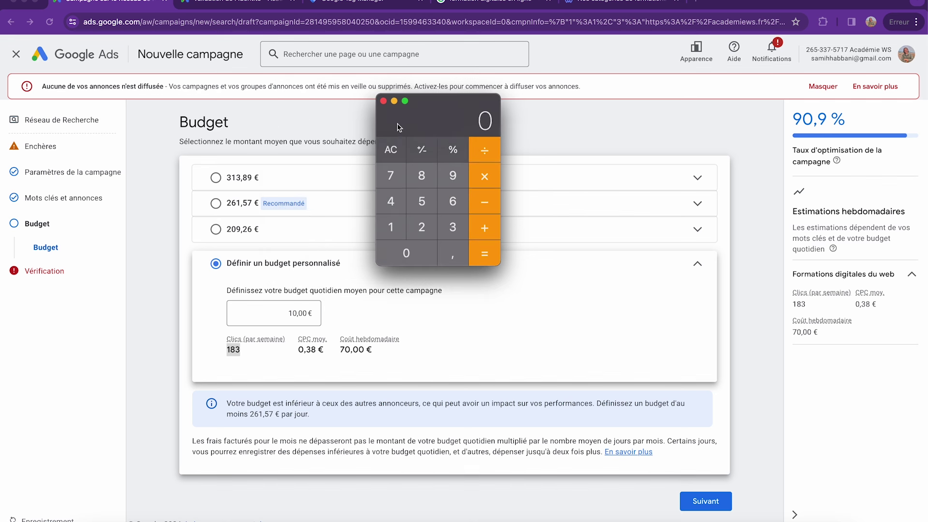
pyautogui.click(383, 101)
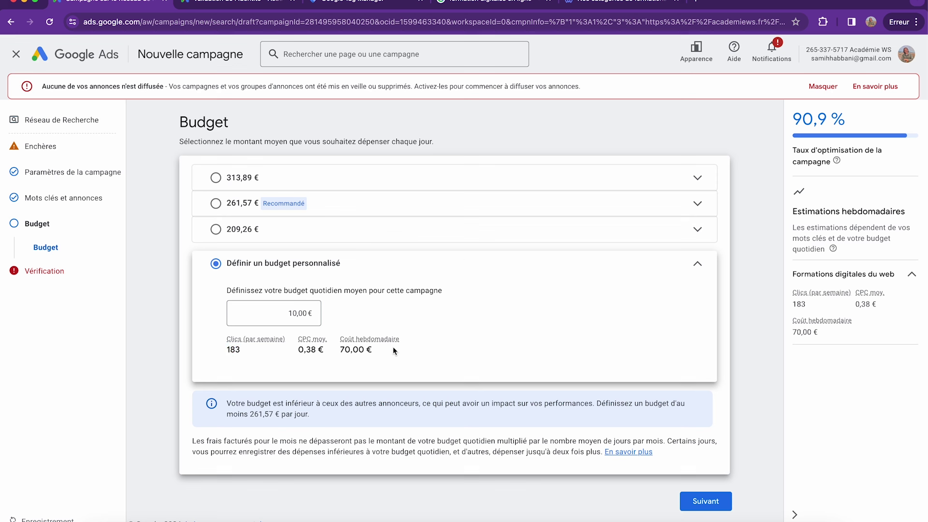
# Compare the weekly cost estimate with the recommended 261,57 € budget, ending back on a custom daily budget of 10 €
pyautogui.moveTo(379, 351); pyautogui.dragTo(332, 337)
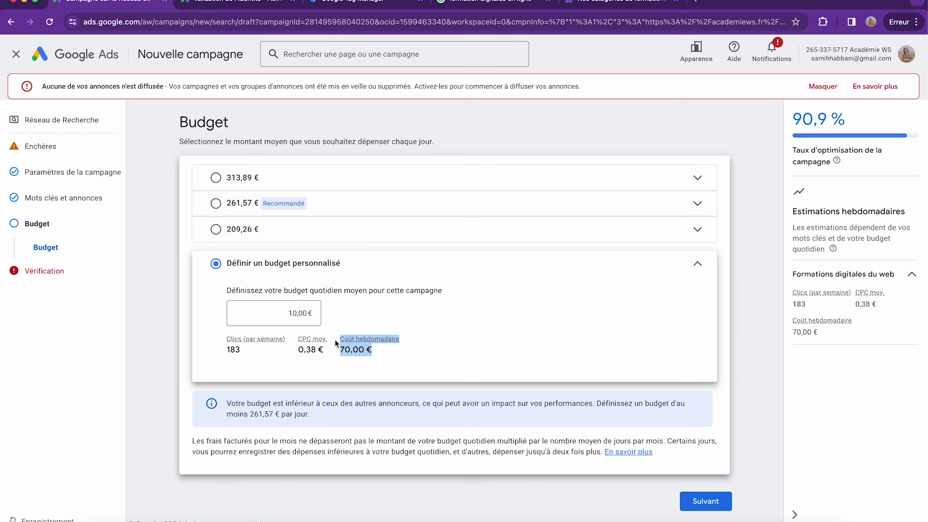
pyautogui.click(419, 347)
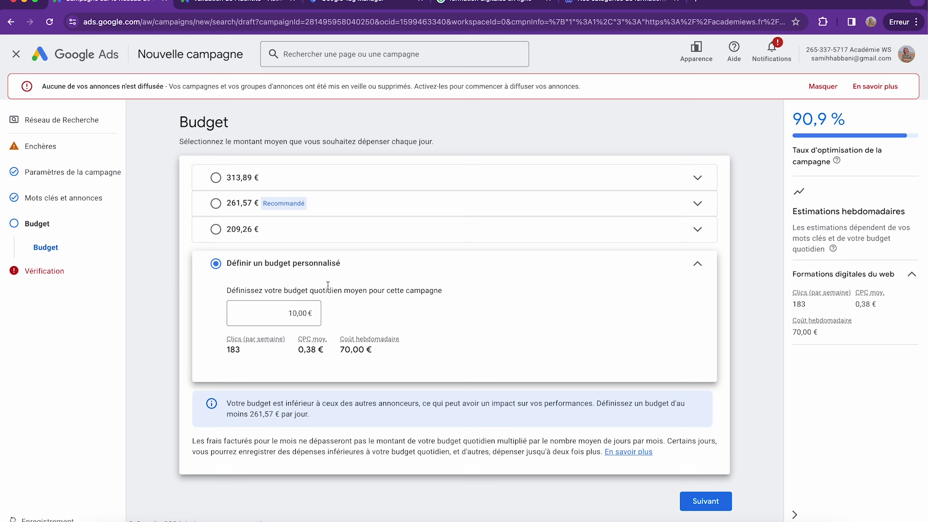
pyautogui.click(339, 208)
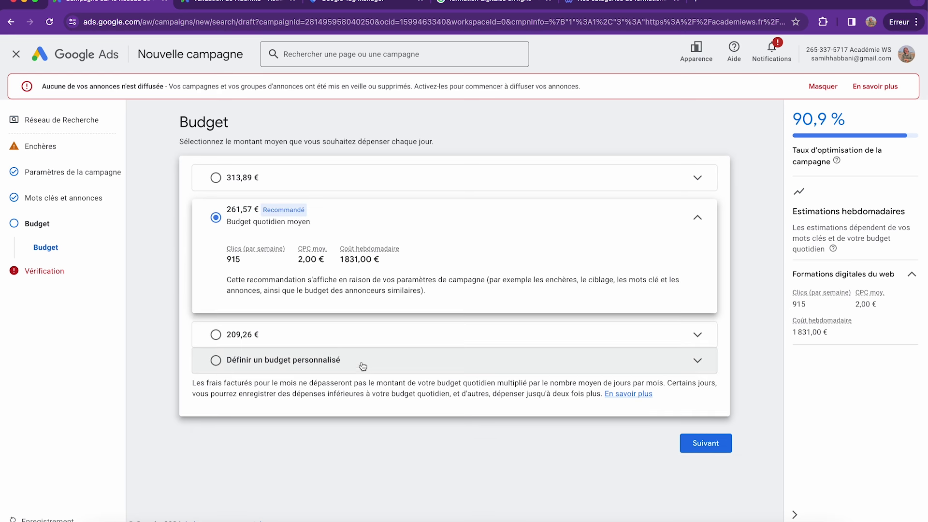
pyautogui.click(290, 333)
pyautogui.doubleClick(290, 314)
pyautogui.write('10')
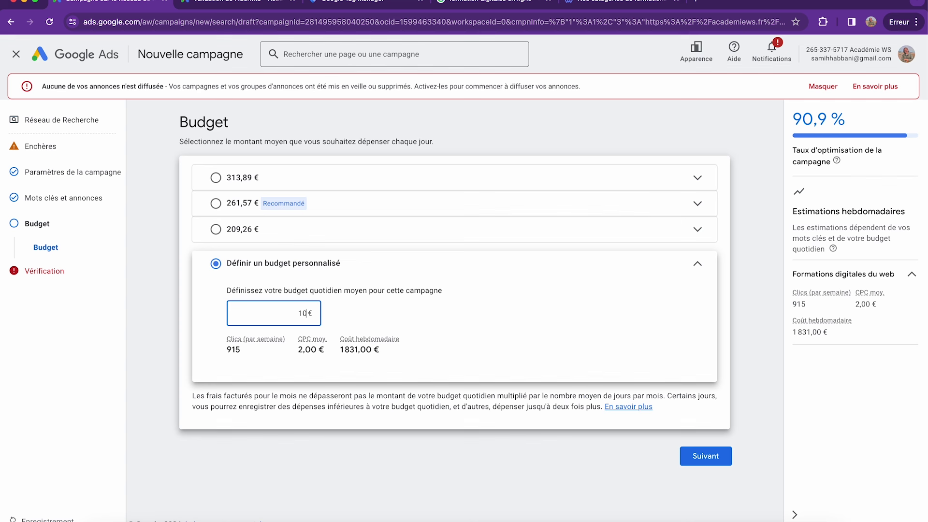
pyautogui.click(483, 285)
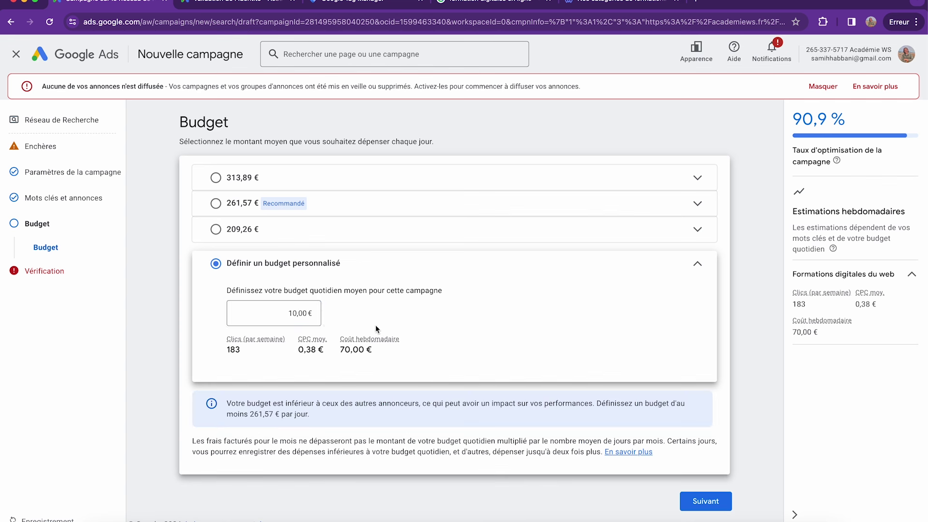
# Continue to the verification stage and review the summary of the campaign's bidding, settings, keywords, ads and budget
pyautogui.click(703, 501)
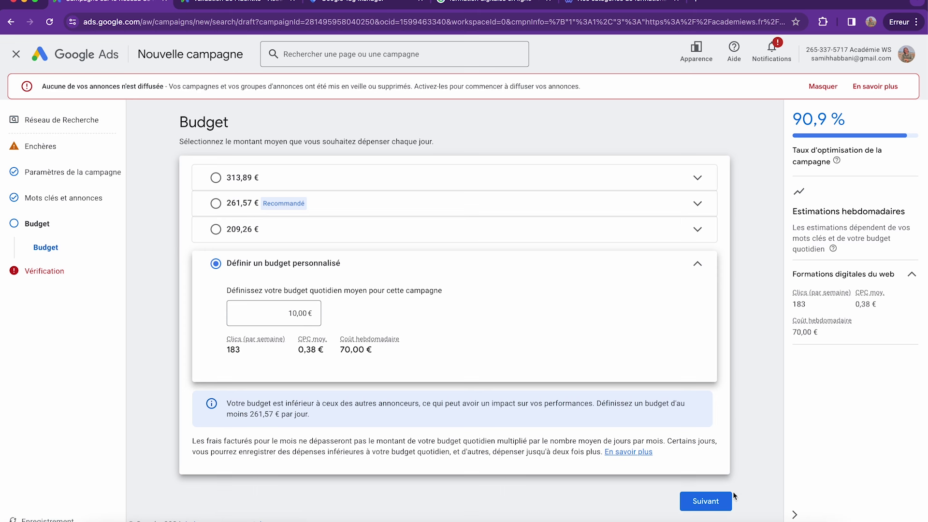
pyautogui.click(691, 500)
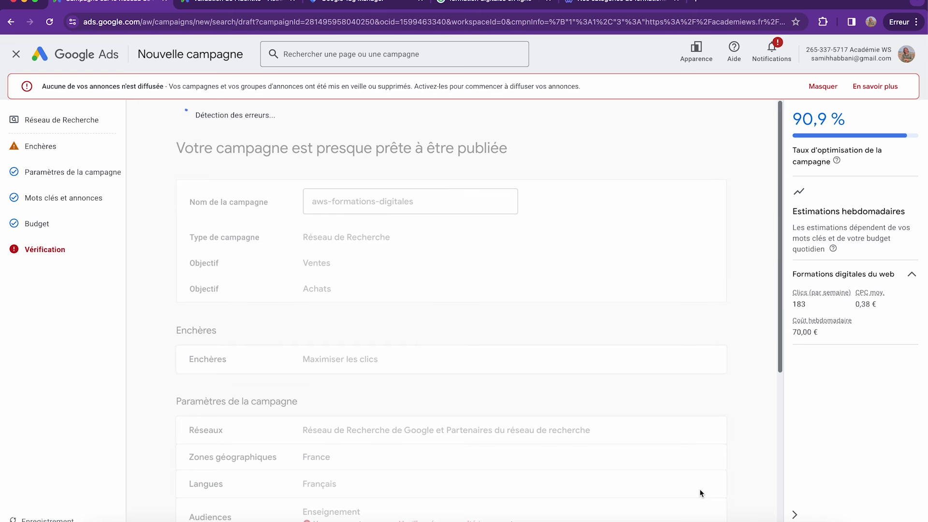
pyautogui.scroll(-5, 497, 315)
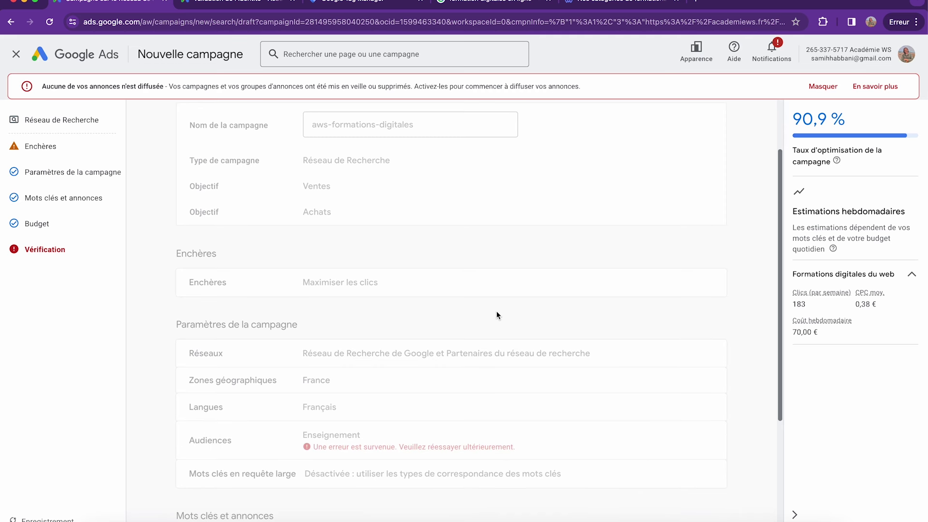
pyautogui.scroll(-3, 497, 315)
pyautogui.scroll(6, 497, 315)
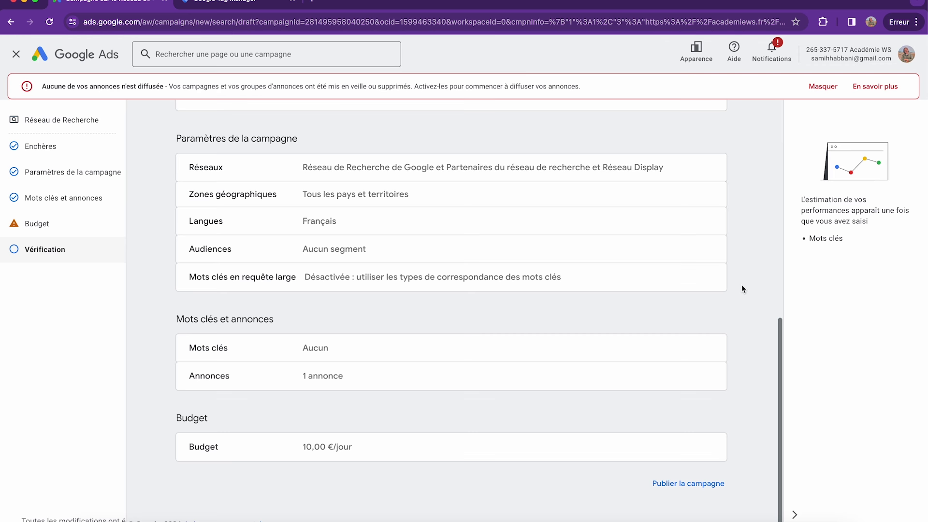
# Publish the campaign and accept publishing it despite the missing information
pyautogui.click(696, 485)
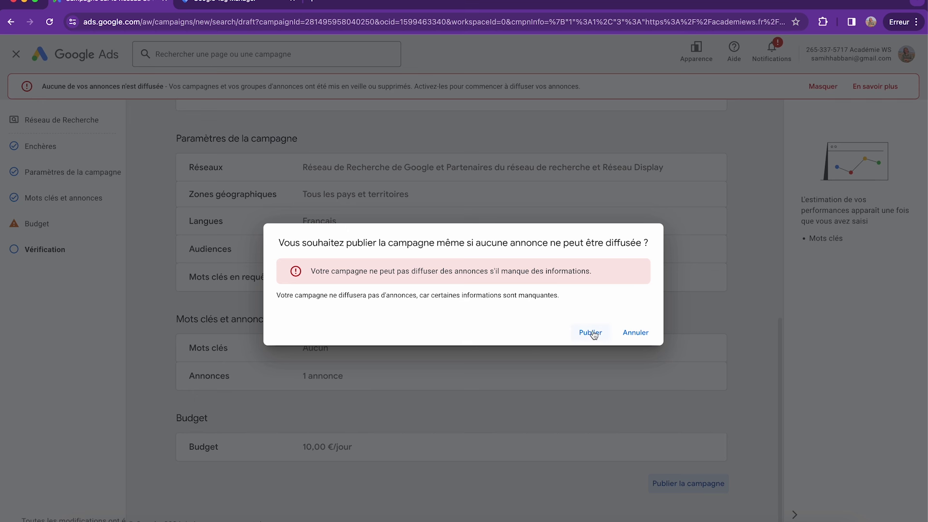
pyautogui.moveTo(303, 296); pyautogui.dragTo(455, 297)
pyautogui.click(566, 296)
pyautogui.click(588, 332)
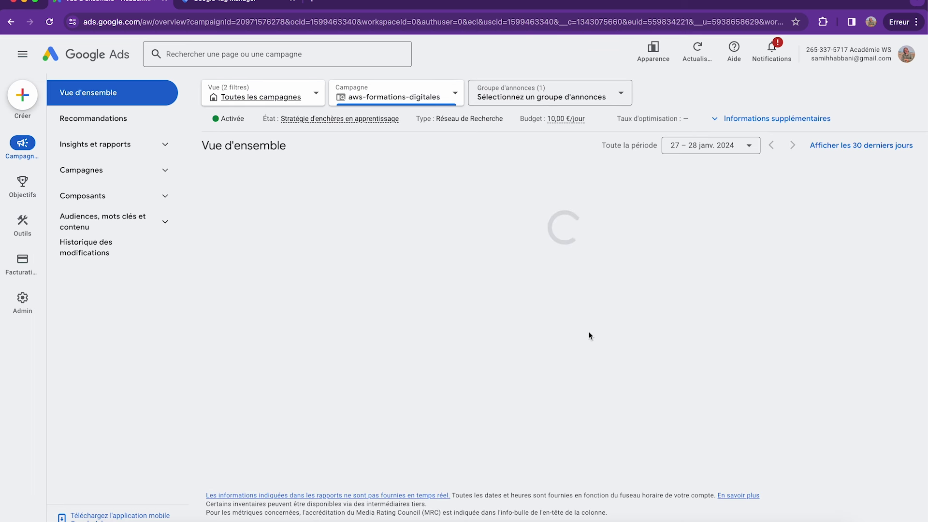
# Pause the aws-formations-digitales campaign by setting its status to Mise en veille
pyautogui.click(236, 120)
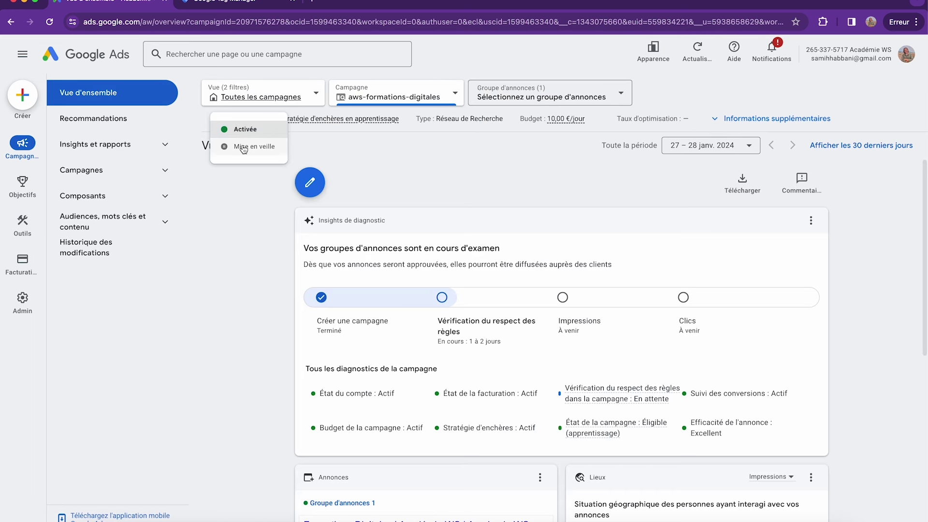
pyautogui.click(248, 148)
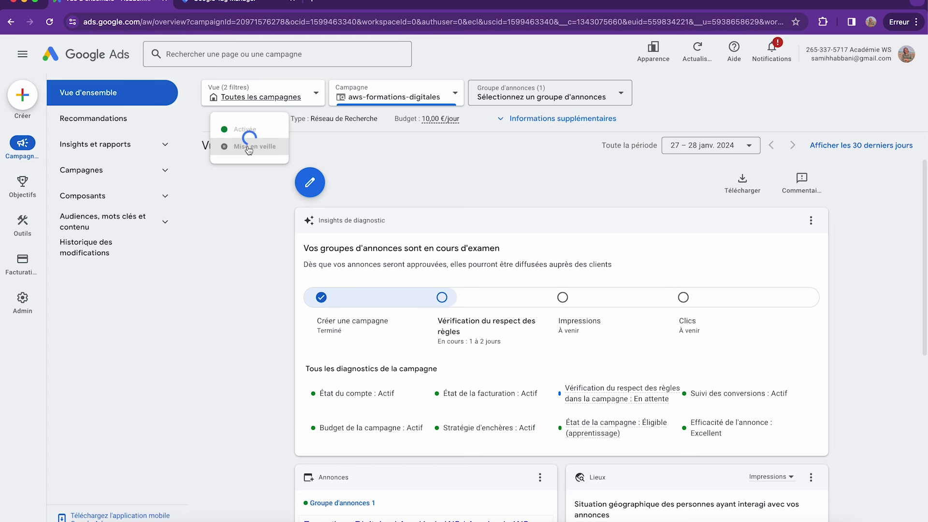
pyautogui.scroll(-1, 539, 148)
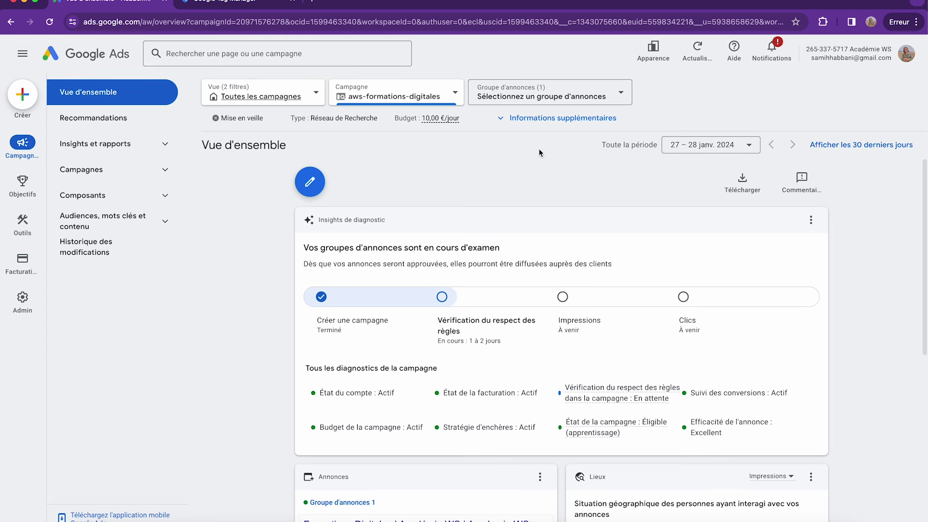
pyautogui.scroll(1, 541, 147)
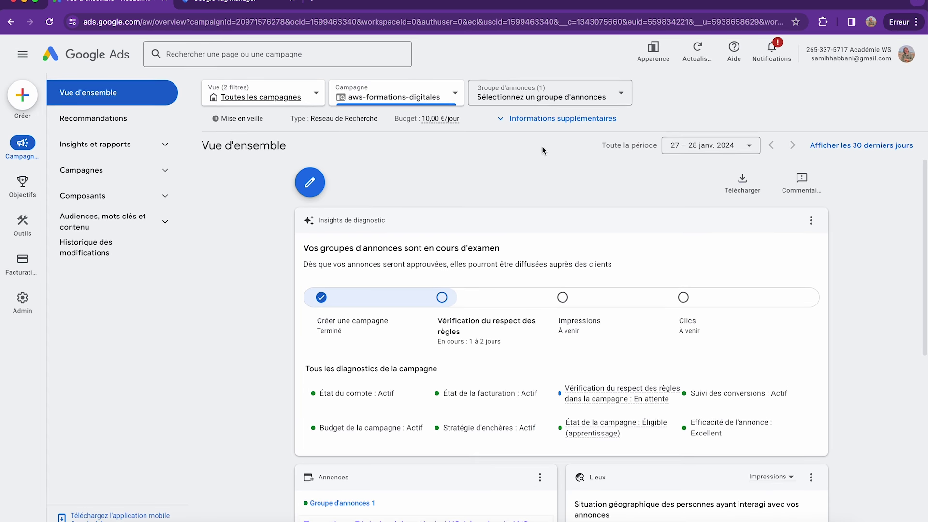
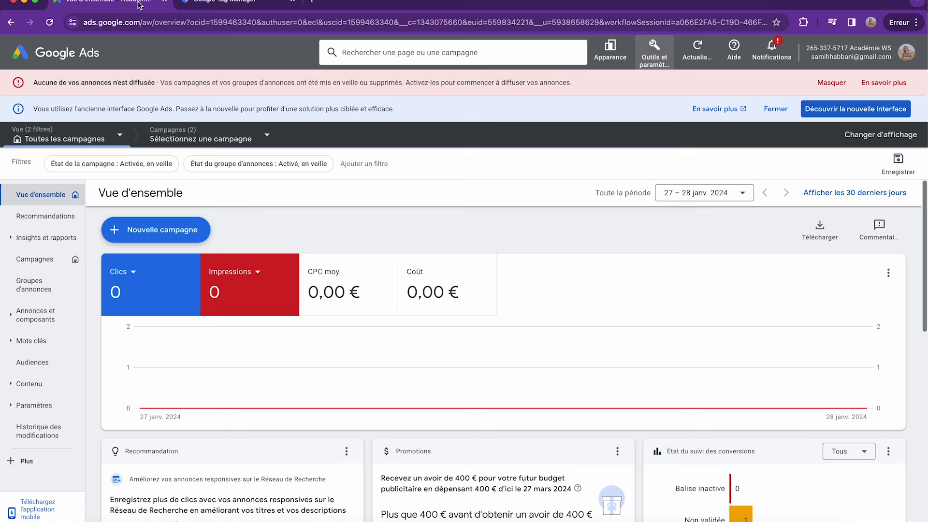
# Open the account's Conversions page, quit the introductory guide and review the listed conversion goals
pyautogui.scroll(-1, 522, 373)
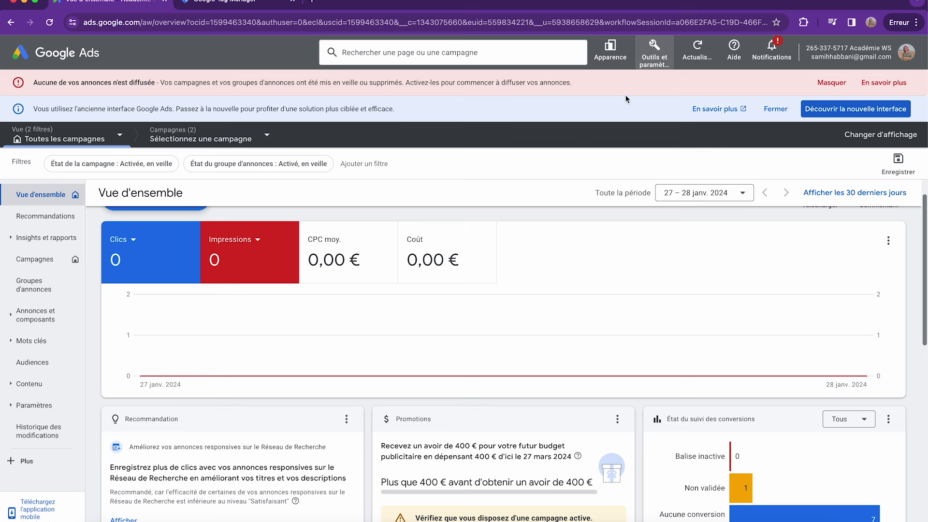
pyautogui.click(606, 49)
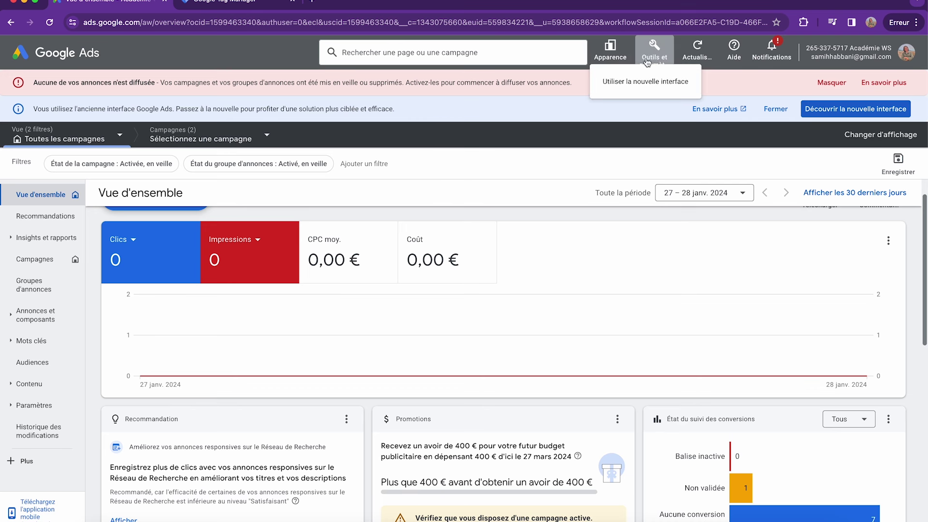
pyautogui.click(657, 48)
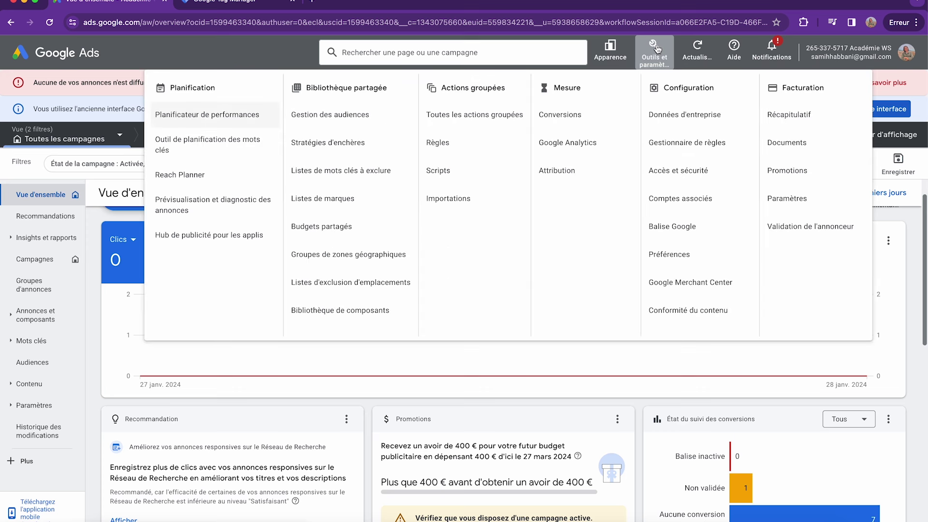
pyautogui.click(570, 121)
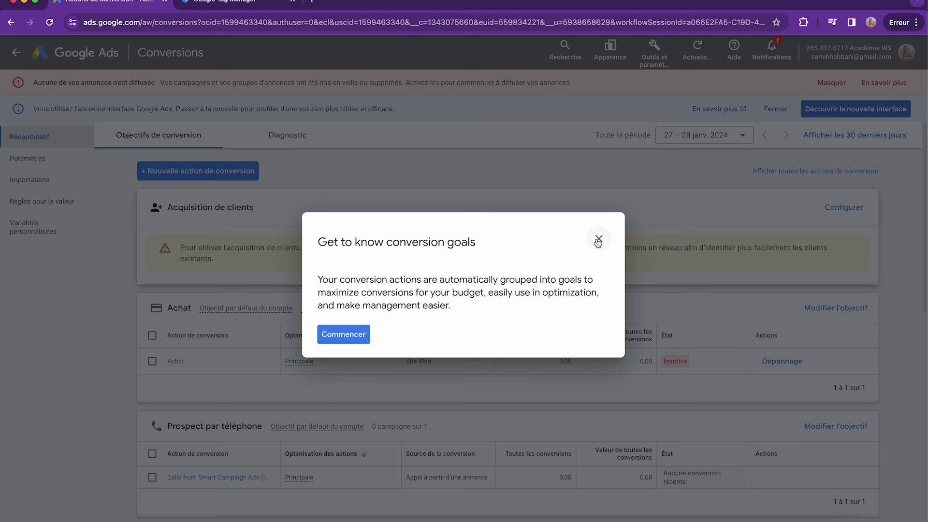
pyautogui.click(598, 240)
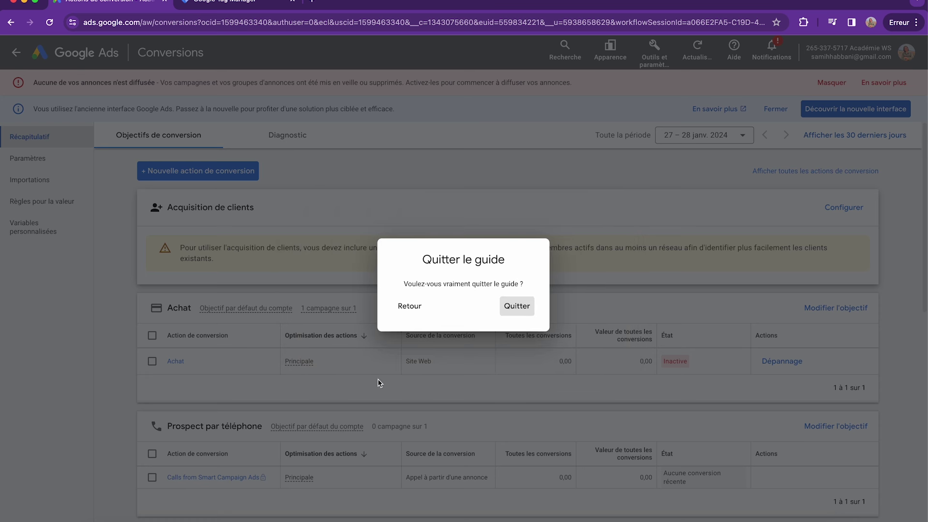
pyautogui.click(517, 305)
pyautogui.scroll(-1, 346, 358)
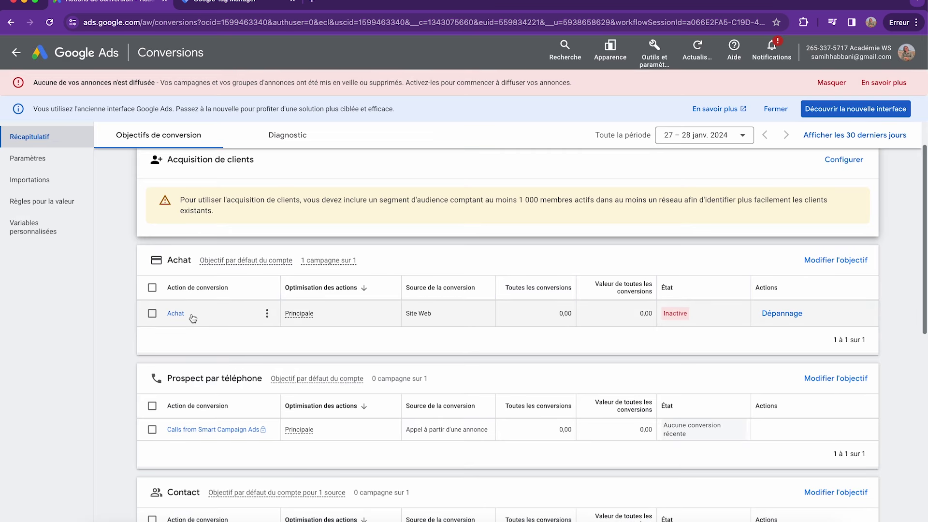
pyautogui.scroll(1, 194, 318)
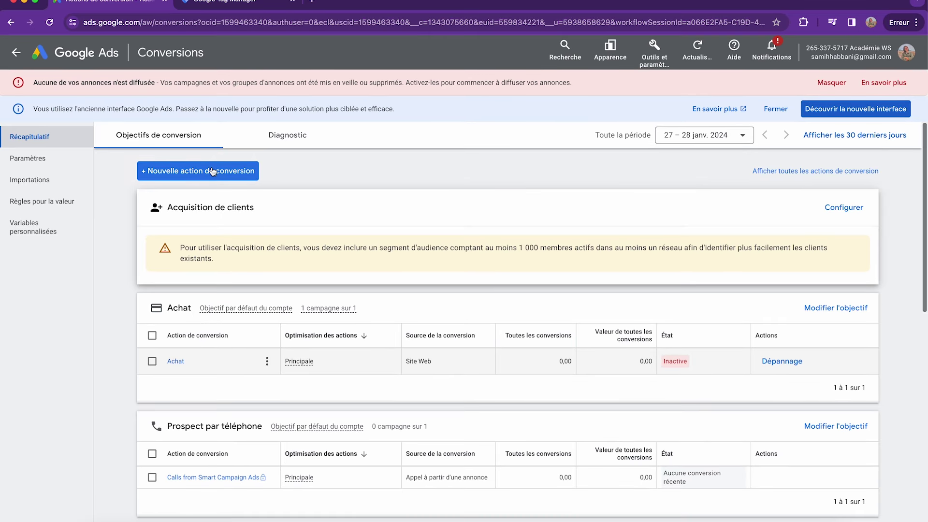
# Start a new conversion action and choose Site Web as the type of conversion to track
pyautogui.click(212, 172)
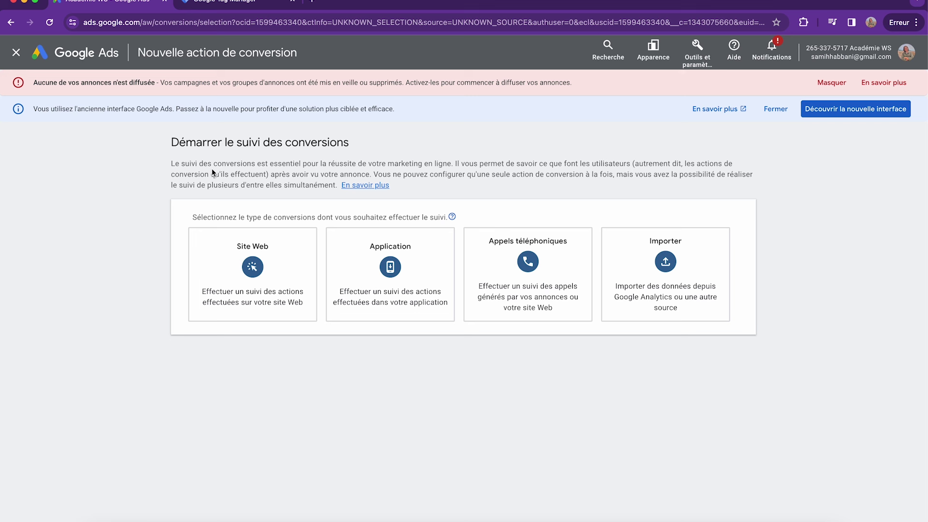
pyautogui.moveTo(356, 145); pyautogui.dragTo(159, 147)
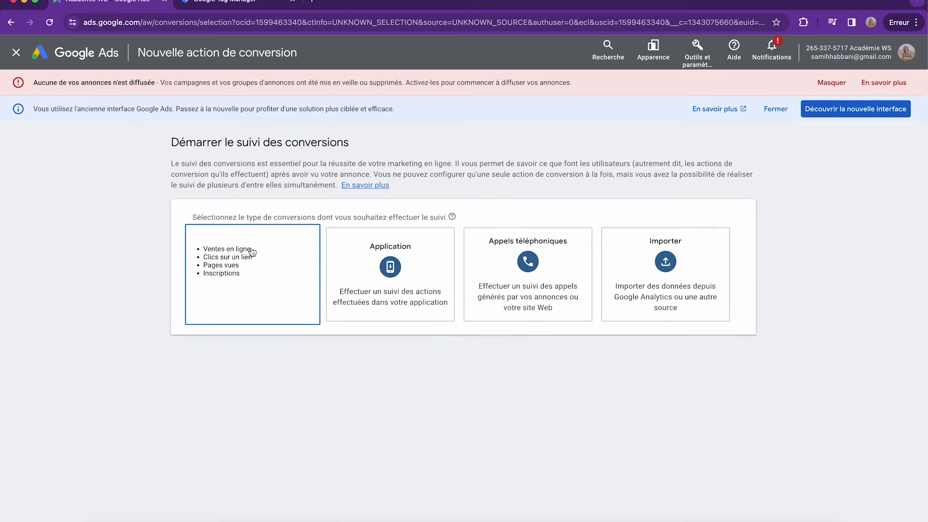
pyautogui.click(266, 263)
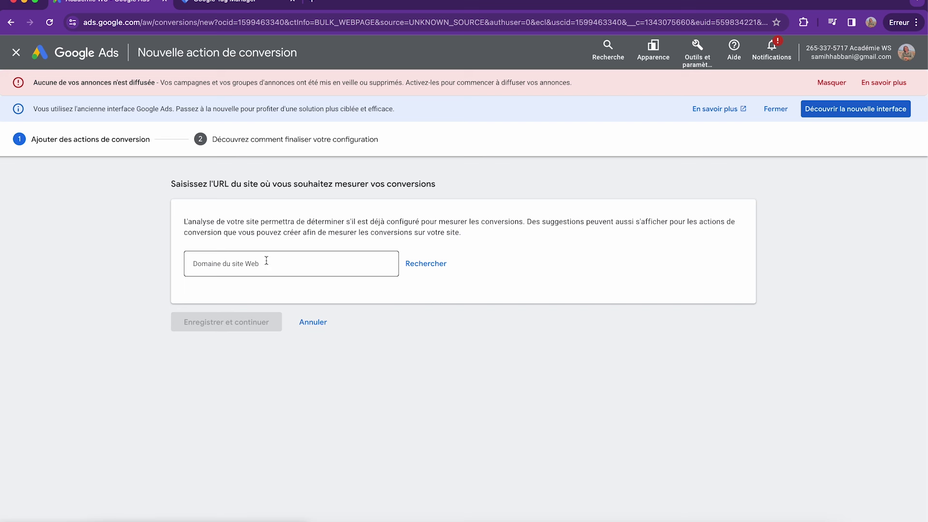
pyautogui.click(248, 263)
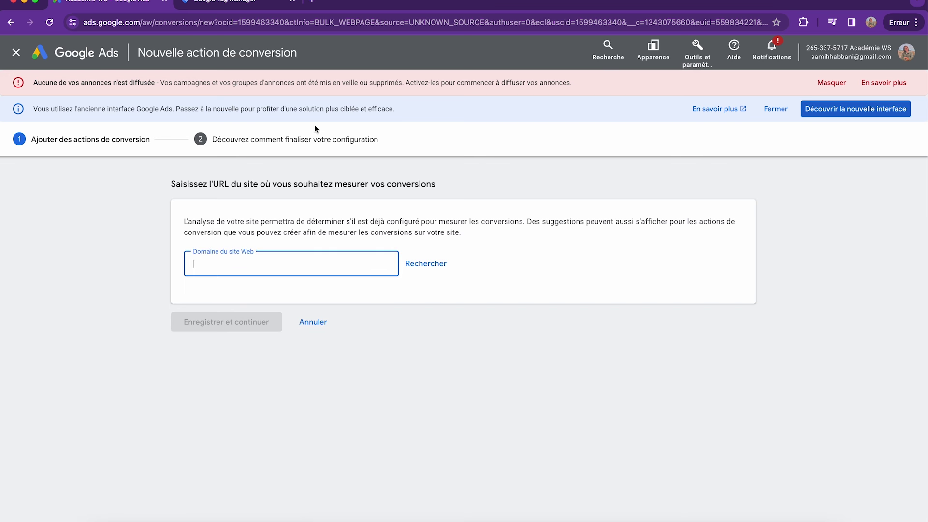
pyautogui.click(314, 3)
pyautogui.write('academiews.fr')
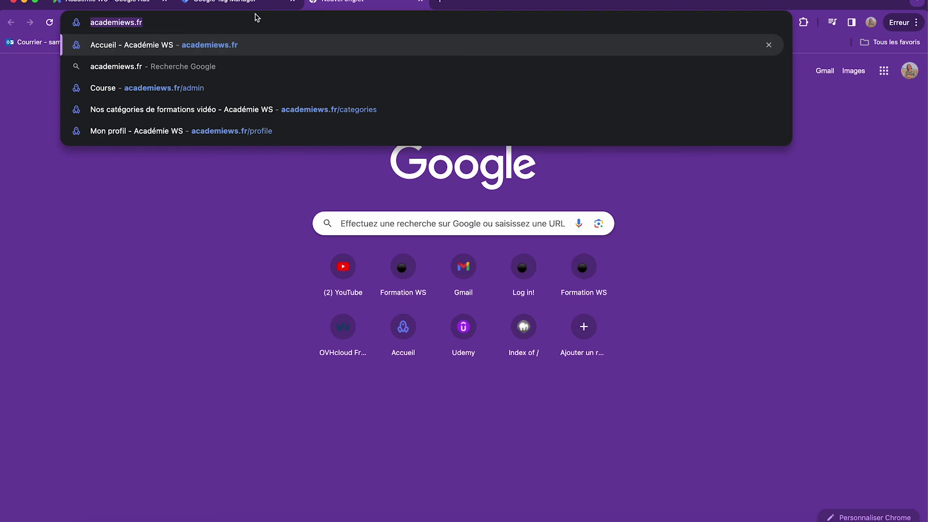
pyautogui.click(208, 3)
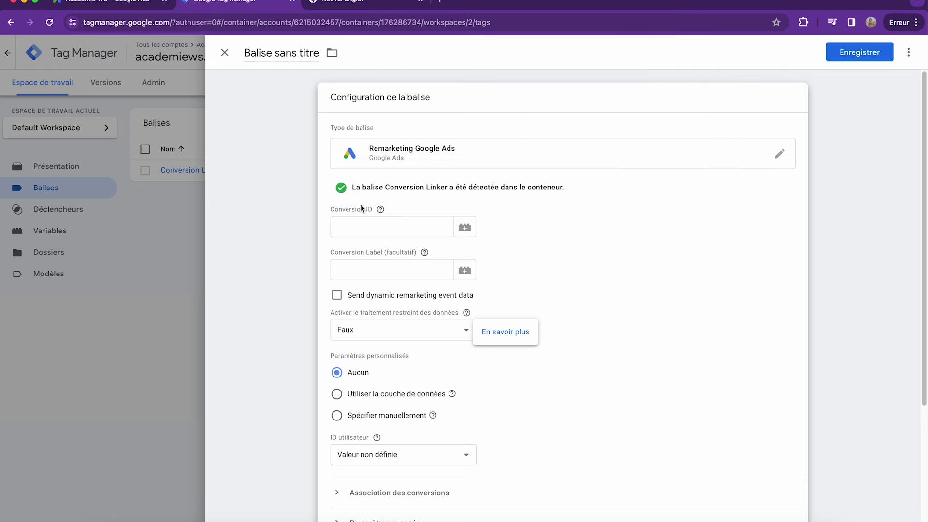
pyautogui.click(108, 3)
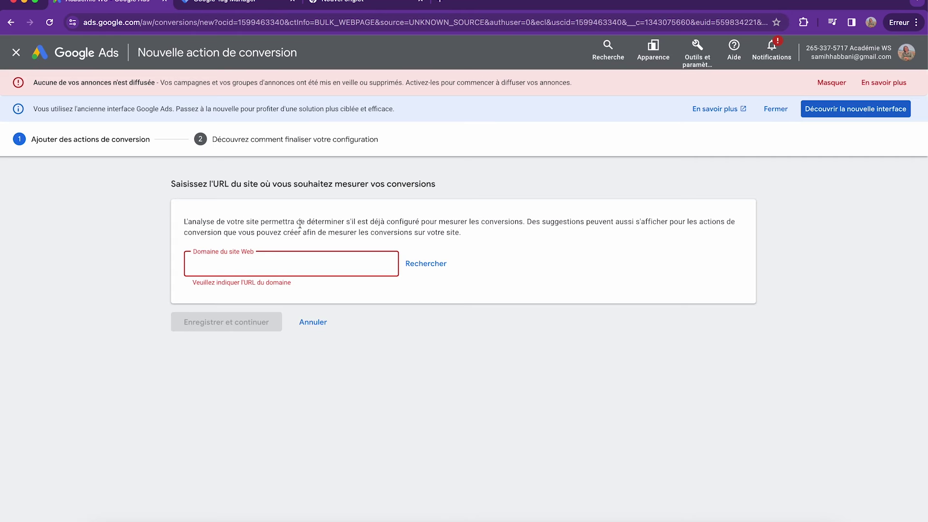
pyautogui.write('https://academiews.fr/')
pyautogui.click(418, 318)
pyautogui.click(422, 264)
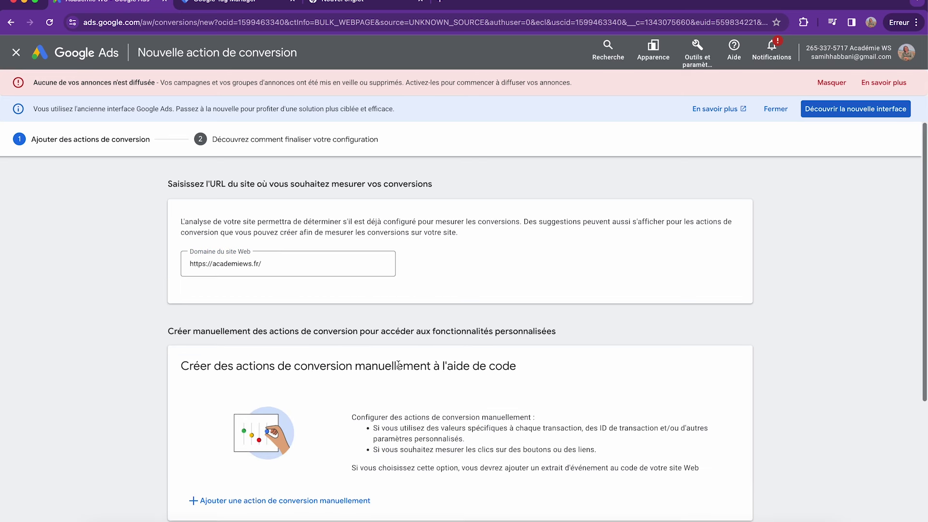
# Add a conversion action manually to open its information form
pyautogui.scroll(-4, 386, 360)
pyautogui.scroll(-2, 235, 360)
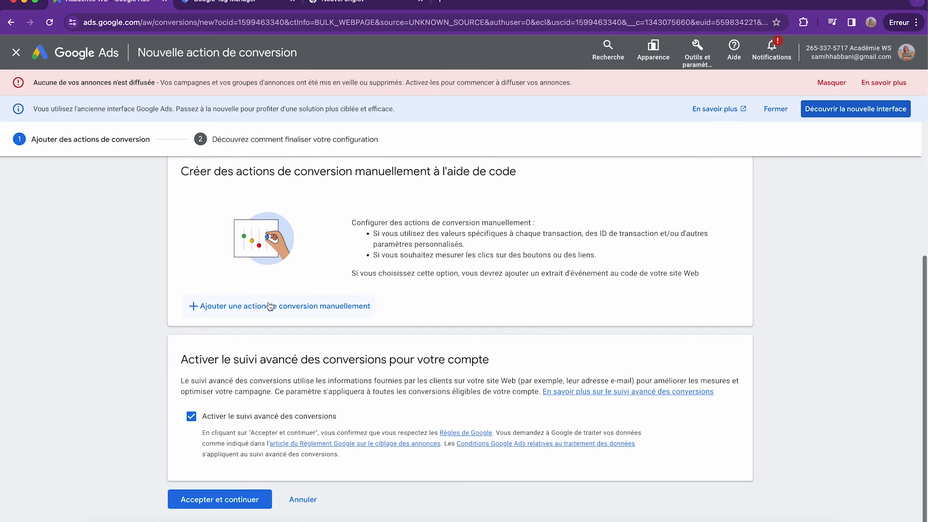
pyautogui.click(271, 306)
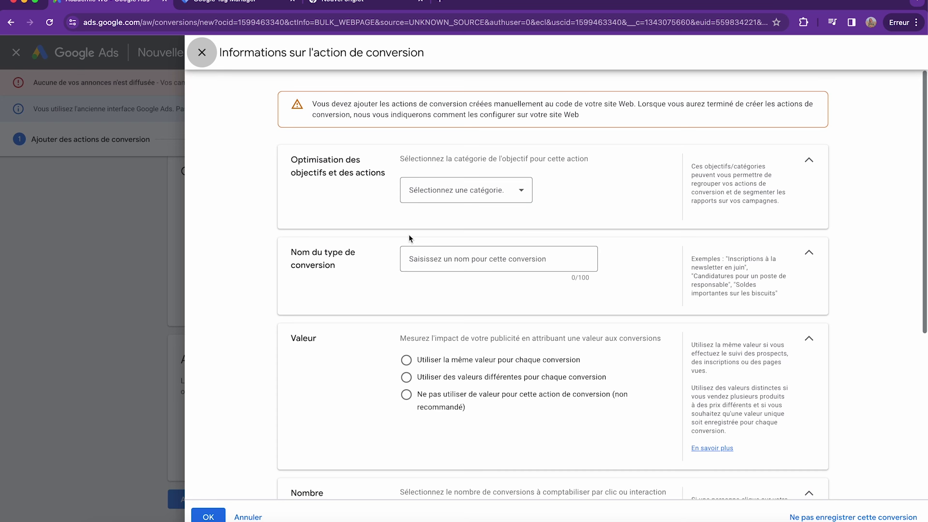
# Enter the example sign-up address academiews.fr/inscription in a spare browser tab without loading it, and return to the conversion form
pyautogui.click(441, 5)
pyautogui.write('academiews.fr')
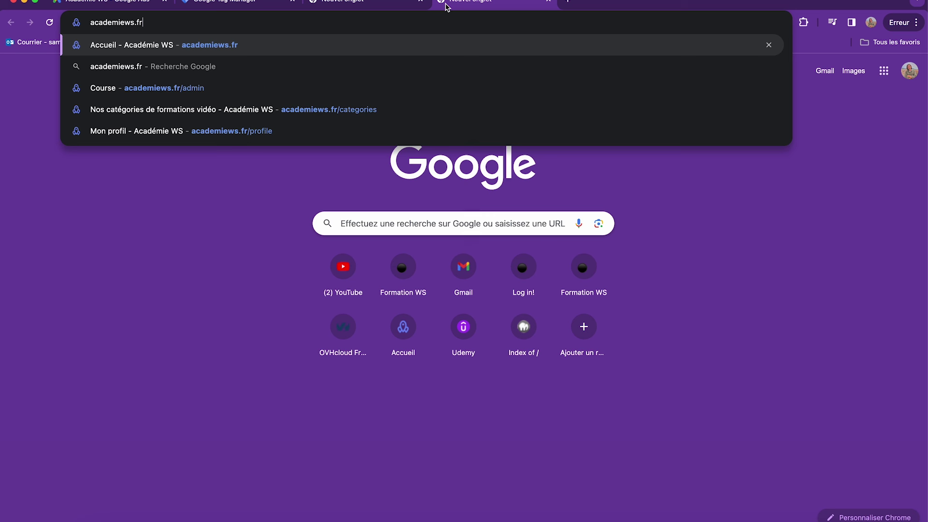
pyautogui.write('/inscrption')
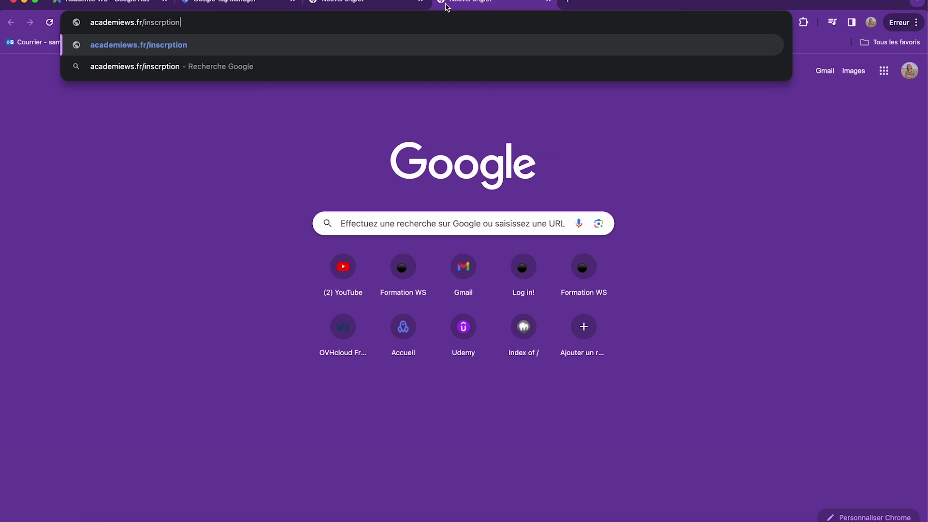
pyautogui.click(162, 22)
pyautogui.write('i')
pyautogui.doubleClick(167, 22)
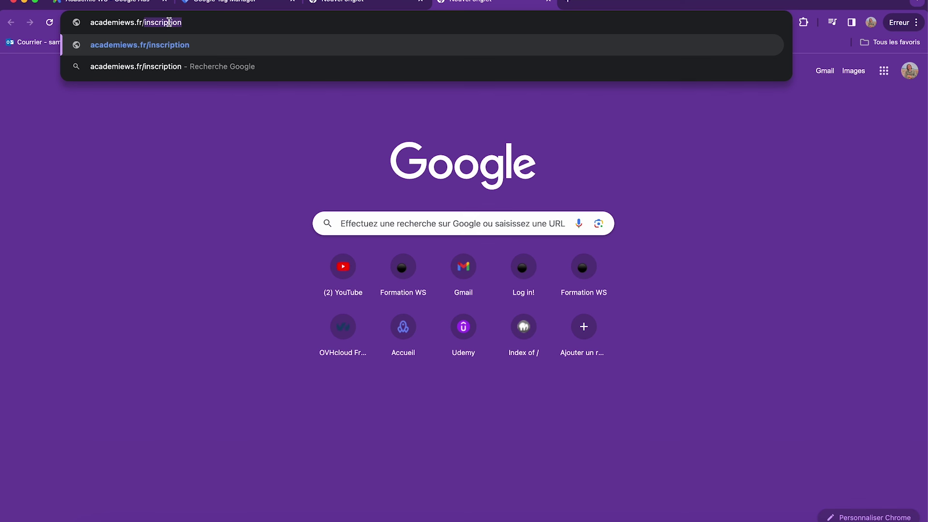
pyautogui.click(220, 22)
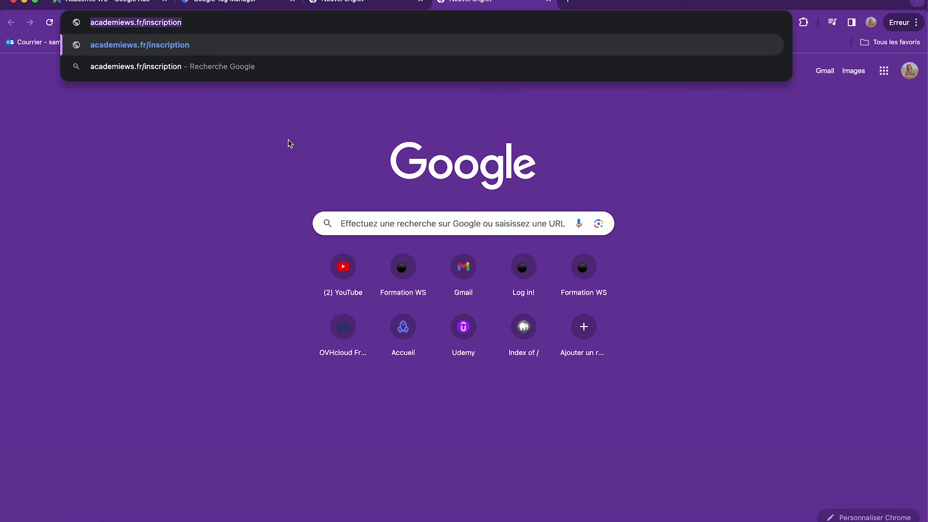
pyautogui.moveTo(227, 22); pyautogui.dragTo(48, 258)
pyautogui.click(237, 4)
pyautogui.click(107, 4)
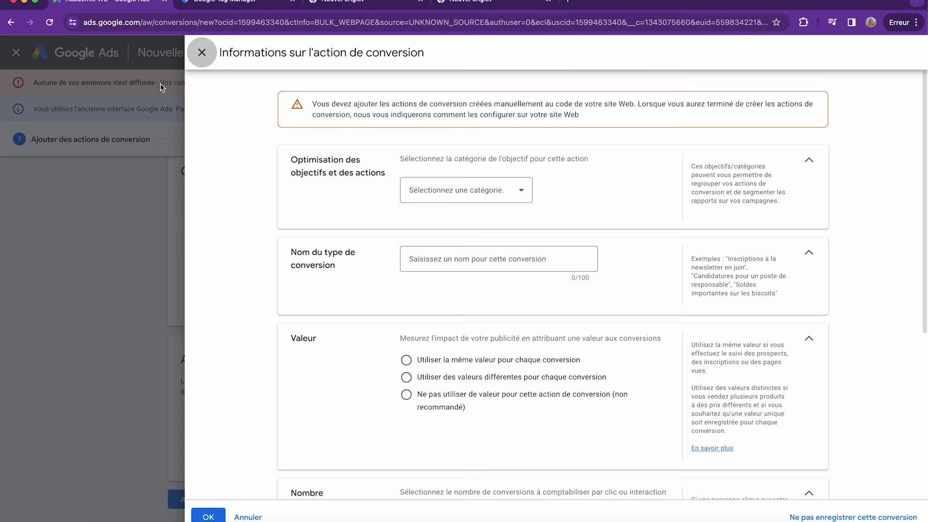
# Set the goal category to "Envoi de formulaire pour prospects" and name the conversion "inscription"
pyautogui.click(461, 190)
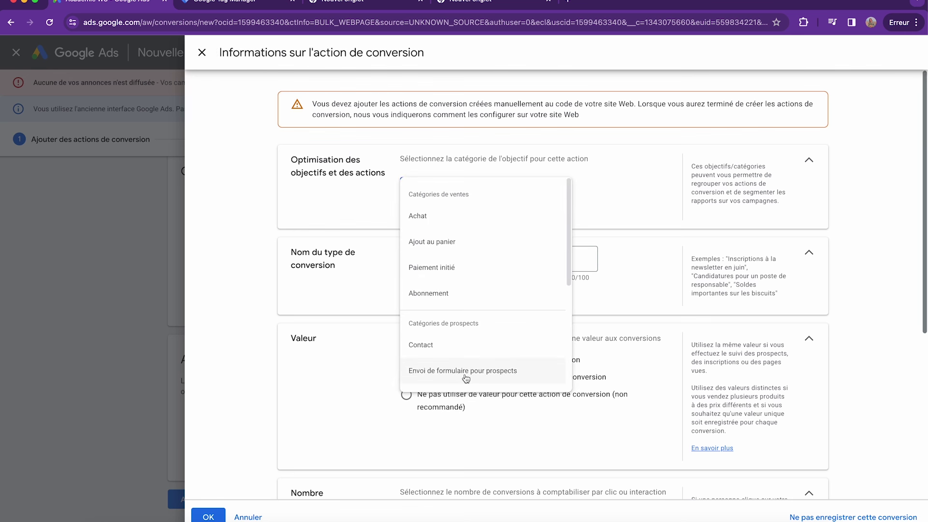
pyautogui.click(445, 371)
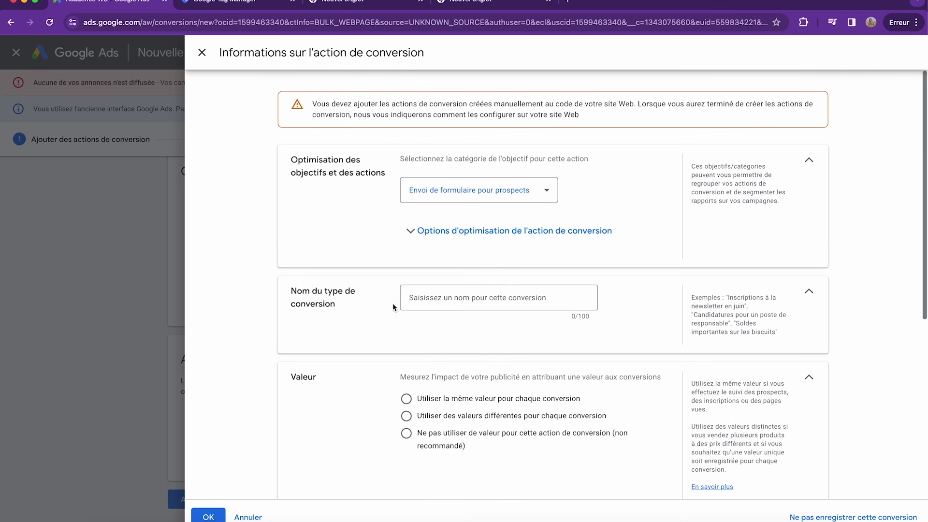
pyautogui.click(443, 293)
pyautogui.write('inscription')
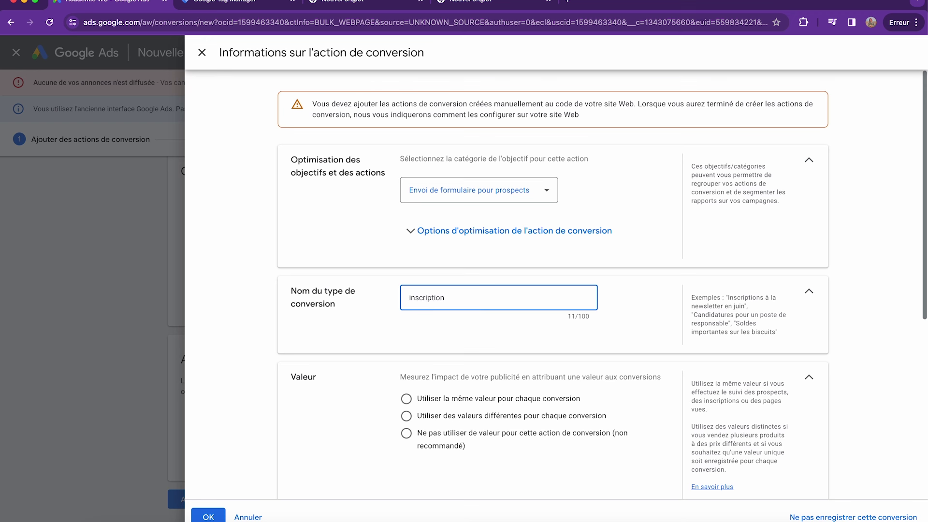
# Choose not to use a value for the inscription conversion action
pyautogui.click(417, 403)
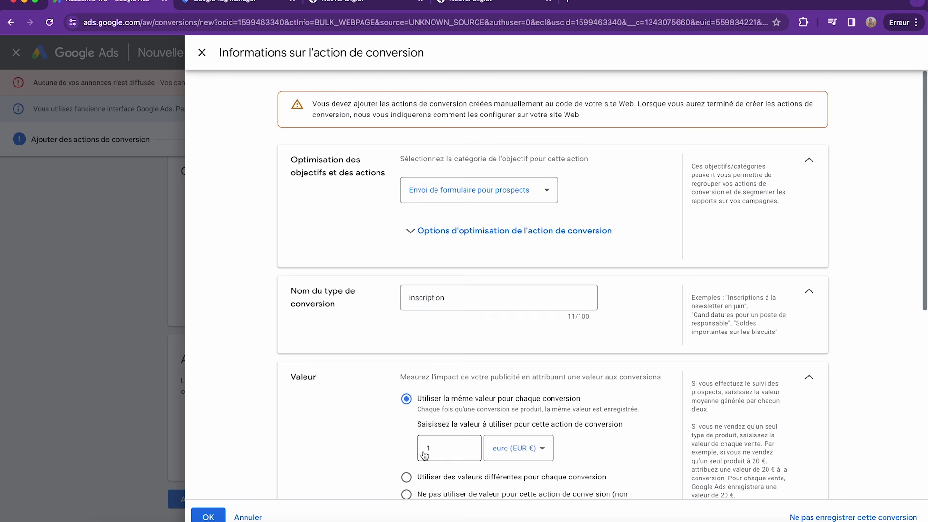
pyautogui.scroll(-3, 367, 445)
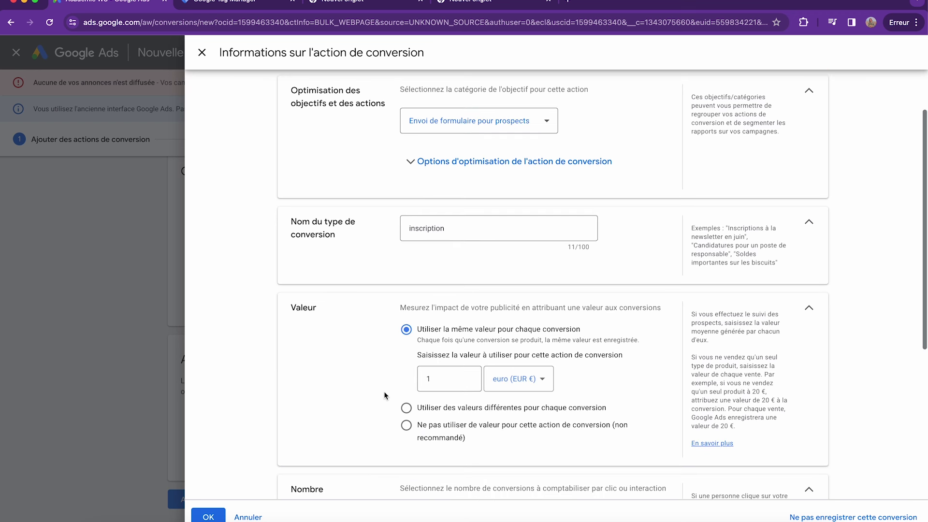
pyautogui.click(406, 426)
pyautogui.scroll(3, 421, 292)
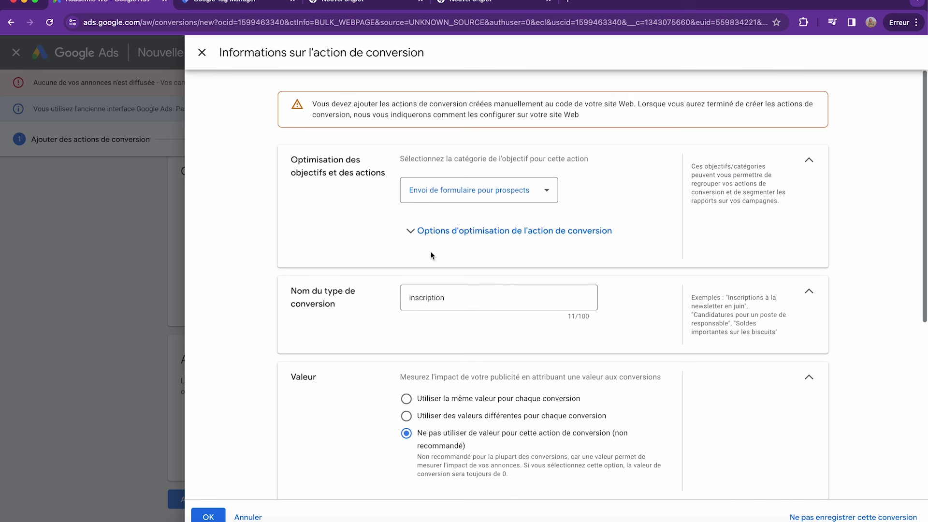
# Check the conversion name and review the optimisation options for the form-submission goal
pyautogui.doubleClick(498, 294)
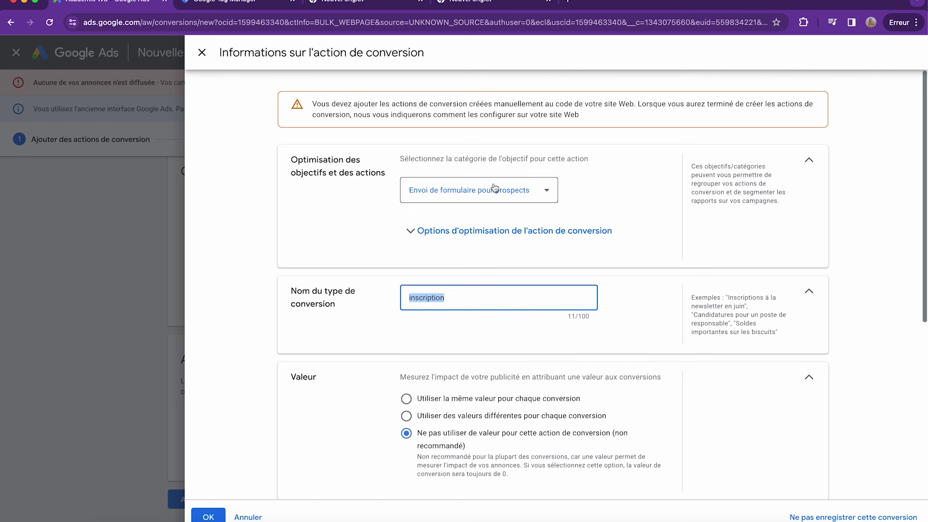
pyautogui.click(478, 232)
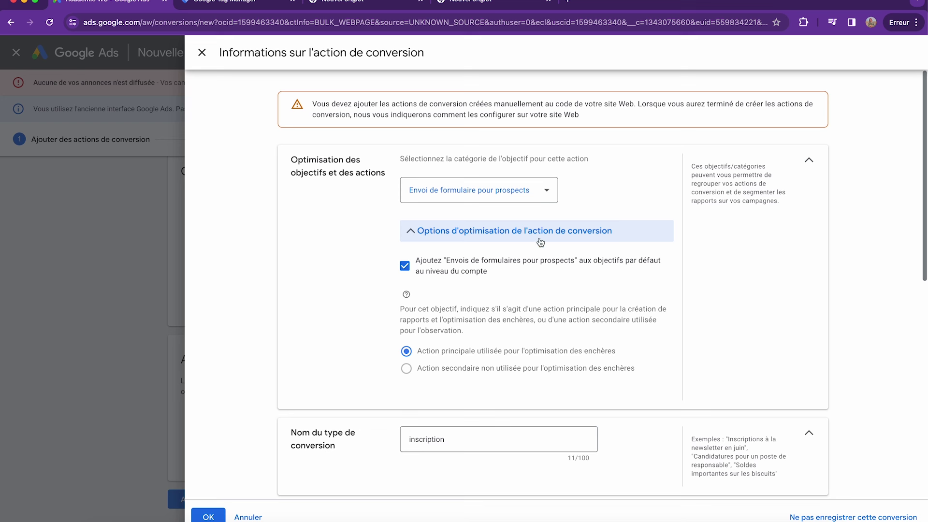
pyautogui.click(409, 232)
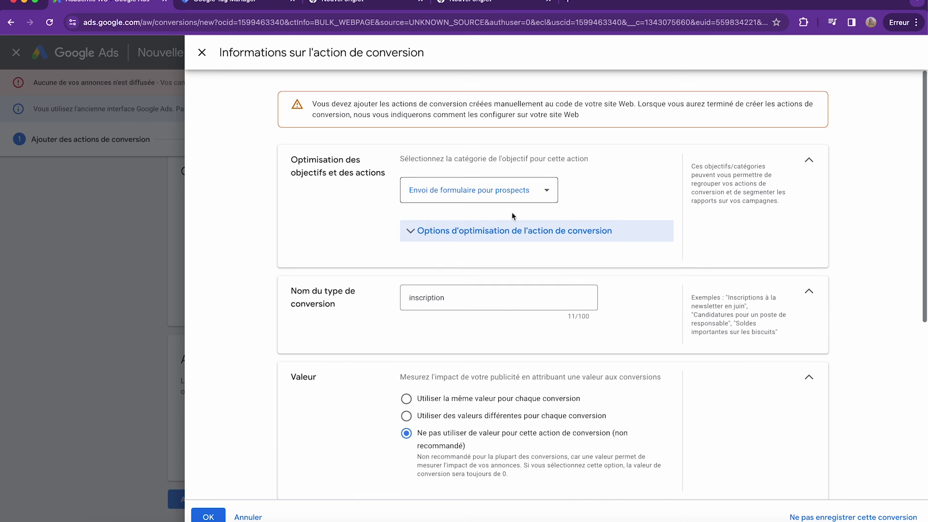
# Set the number of conversions counted per click or interaction to "Une"
pyautogui.scroll(-1, 538, 299)
pyautogui.scroll(-3, 538, 299)
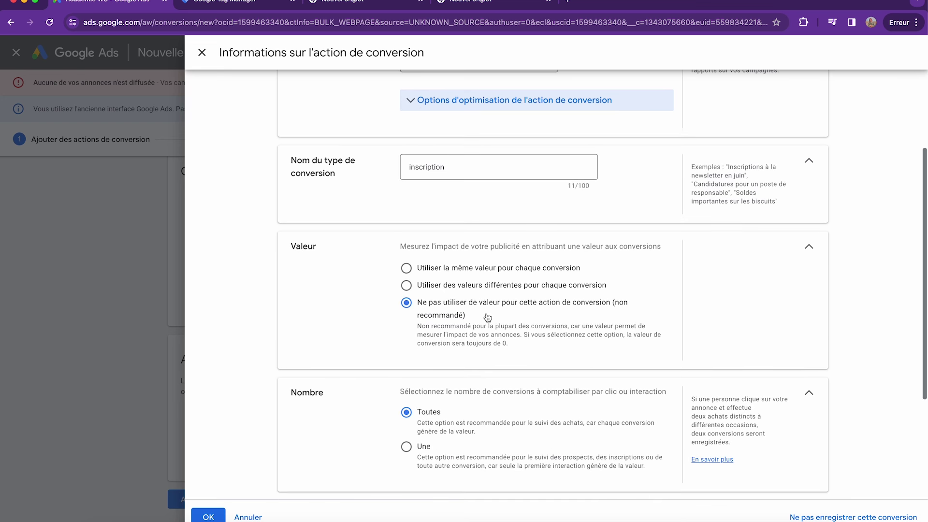
pyautogui.scroll(-2, 486, 317)
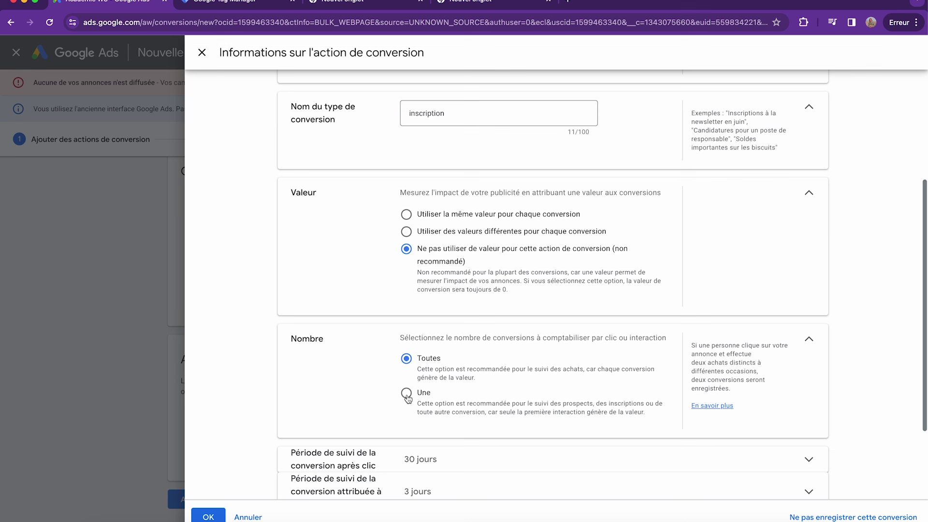
pyautogui.click(406, 395)
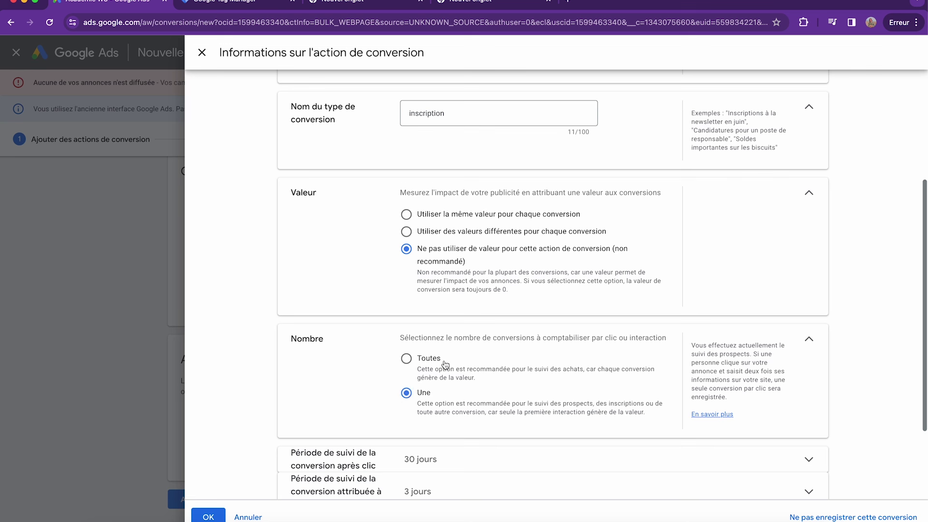
# Review the inscription conversion settings, validate them and start adding another conversion action manually
pyautogui.scroll(-3, 438, 382)
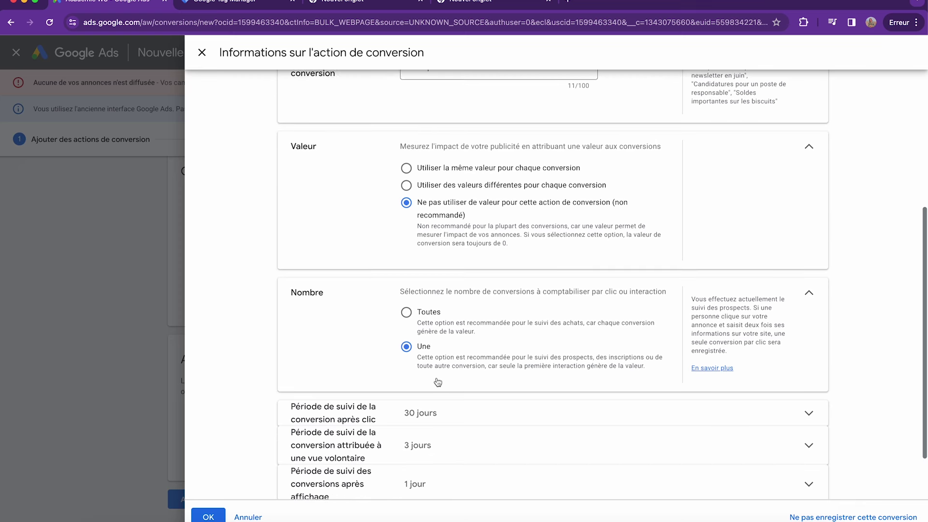
pyautogui.scroll(8, 439, 382)
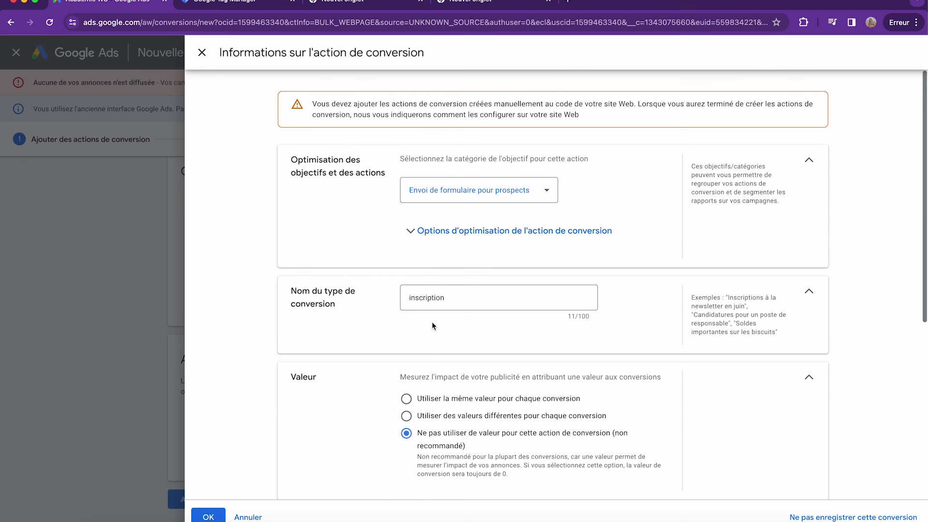
pyautogui.scroll(-1, 428, 325)
pyautogui.scroll(1, 428, 325)
pyautogui.scroll(-3, 380, 291)
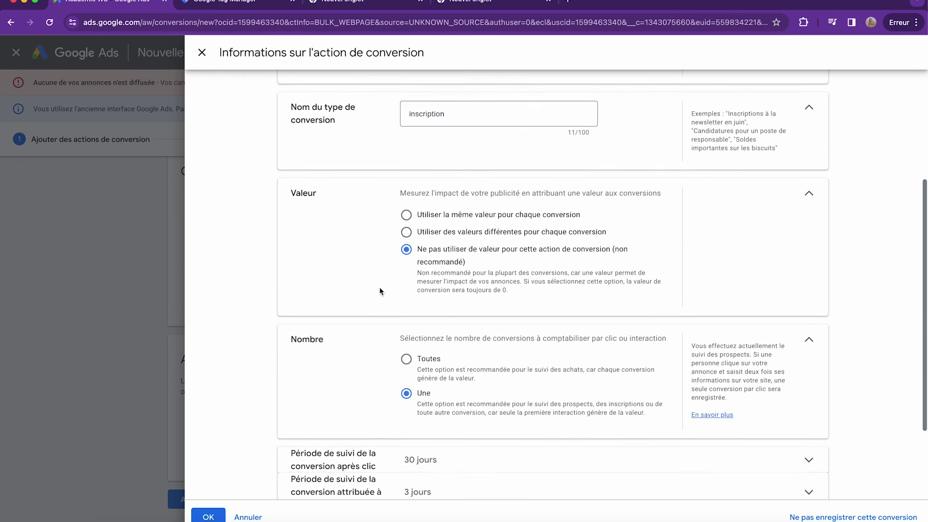
pyautogui.scroll(-3, 381, 291)
pyautogui.click(209, 517)
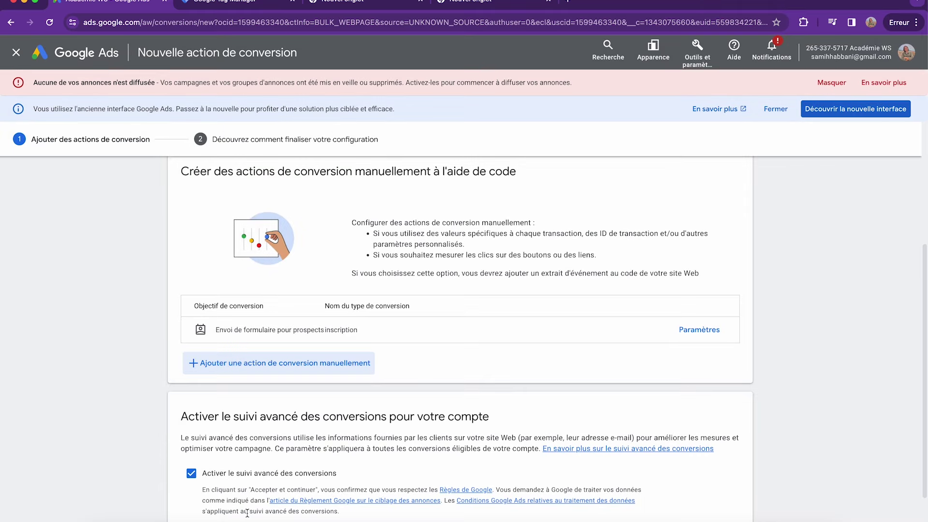
pyautogui.click(272, 366)
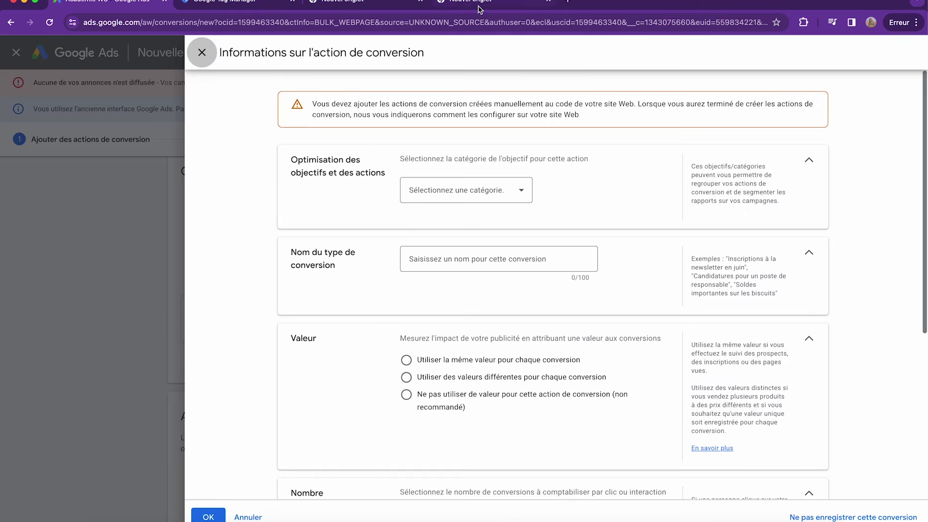
# Enter the example payment address academiews.fr/confirmaiton-payment in a spare browser tab without loading it, and return to the conversion form
pyautogui.click(412, 6)
pyautogui.click(223, 20)
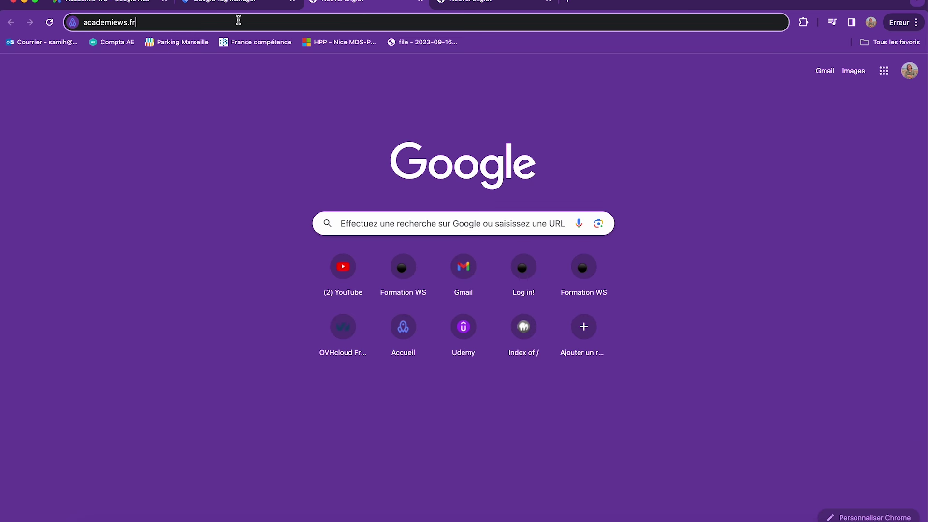
pyautogui.write('/confir')
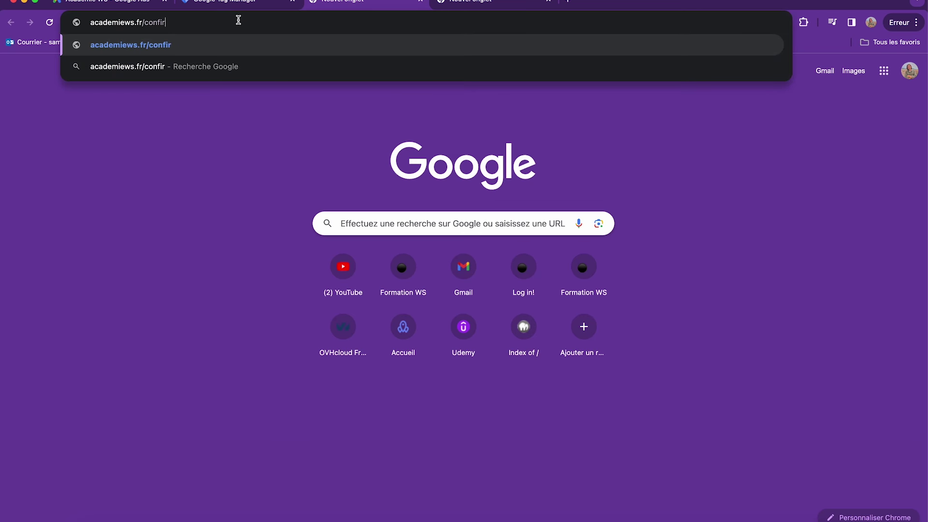
pyautogui.write('maiton-p')
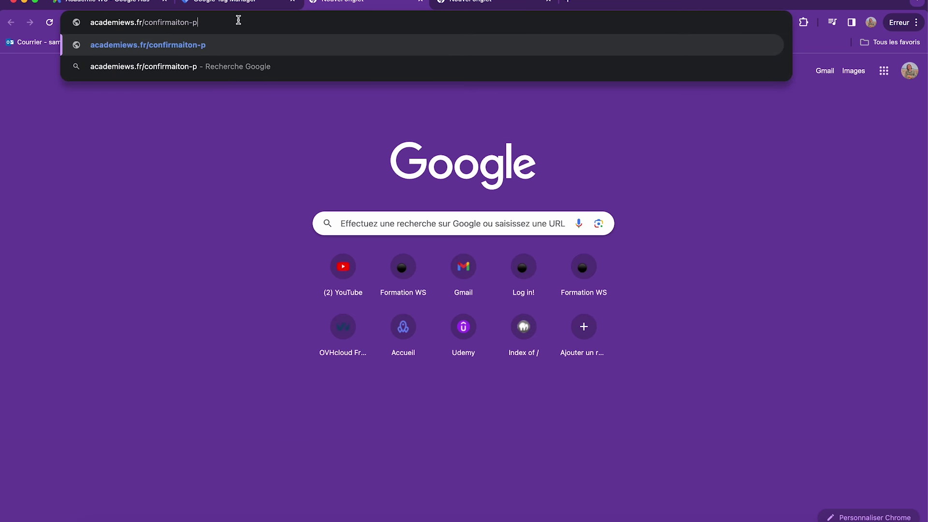
pyautogui.write('ayment')
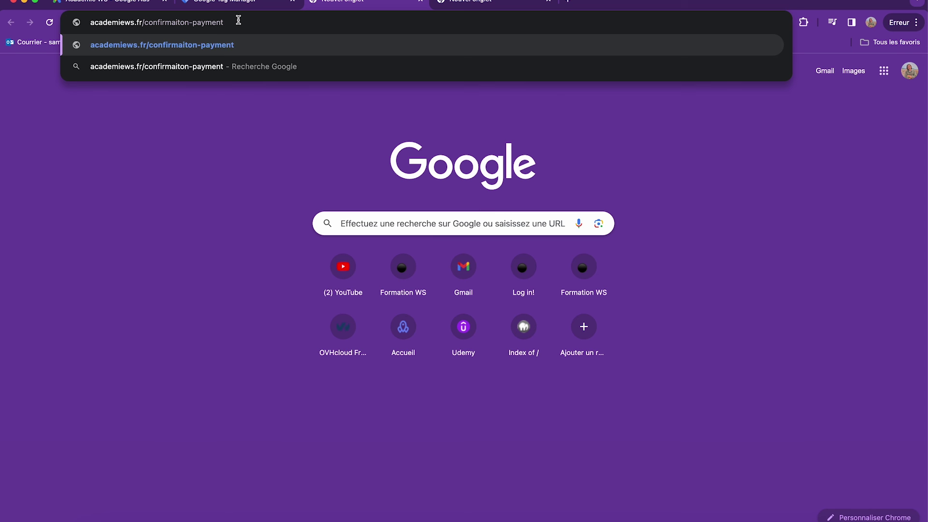
pyautogui.moveTo(267, 21); pyautogui.dragTo(110, 16)
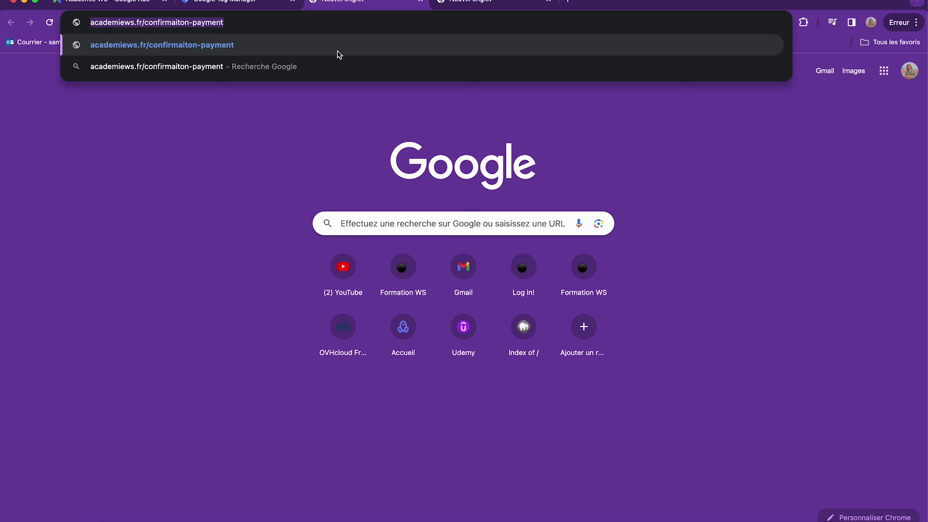
pyautogui.click(271, 22)
pyautogui.press('super+a')
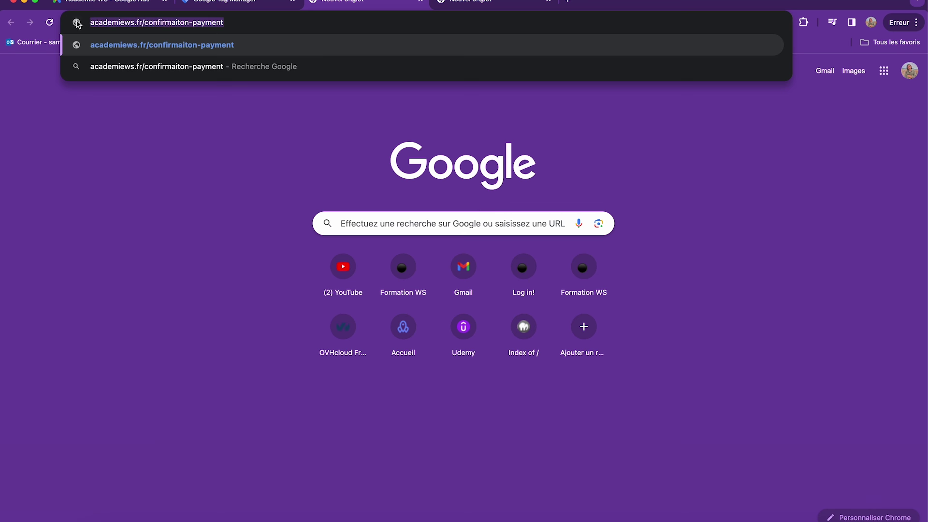
pyautogui.click(134, 4)
# Set the goal category to "Achat", expand its optimisation options and name the conversion "purchase"
pyautogui.click(478, 188)
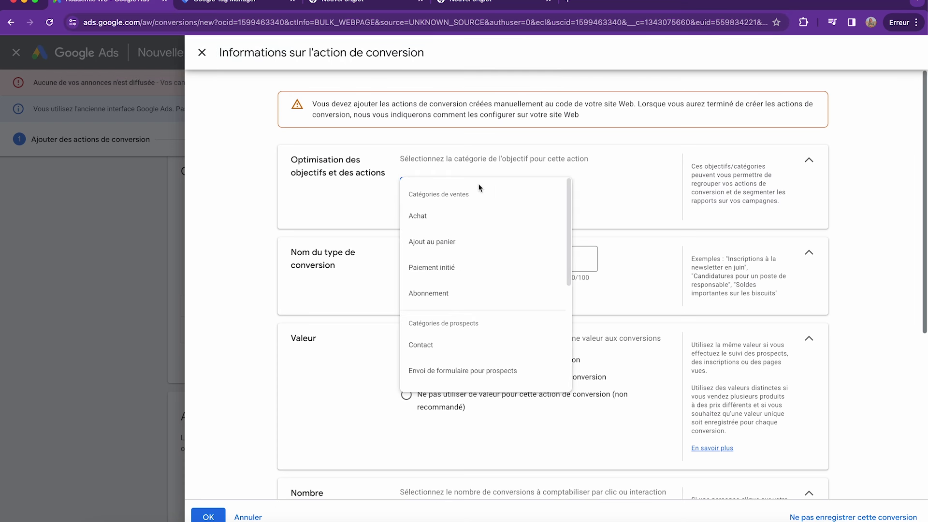
pyautogui.click(433, 220)
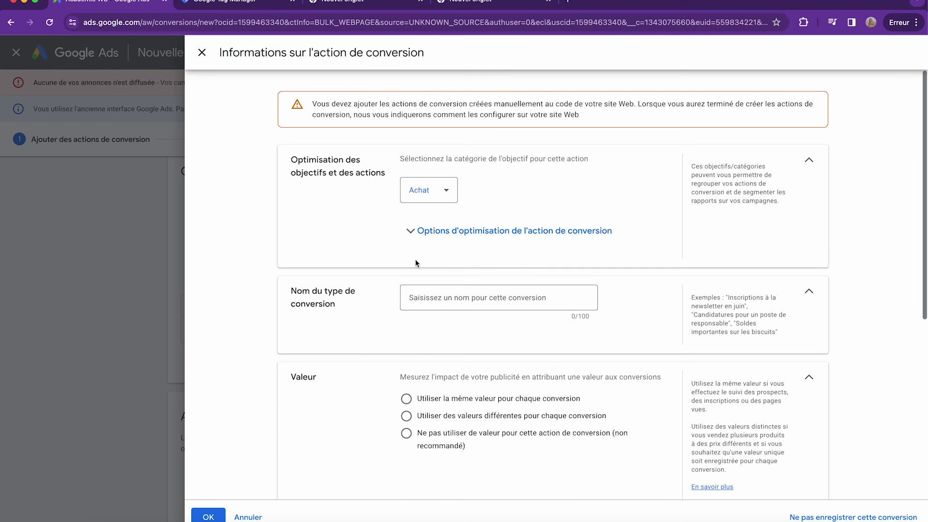
pyautogui.click(428, 240)
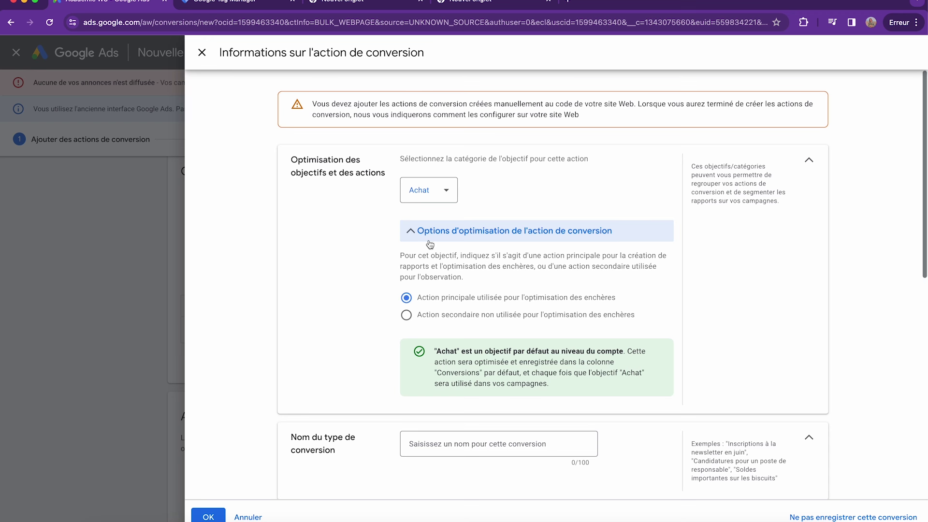
pyautogui.scroll(-3, 430, 244)
pyautogui.click(449, 321)
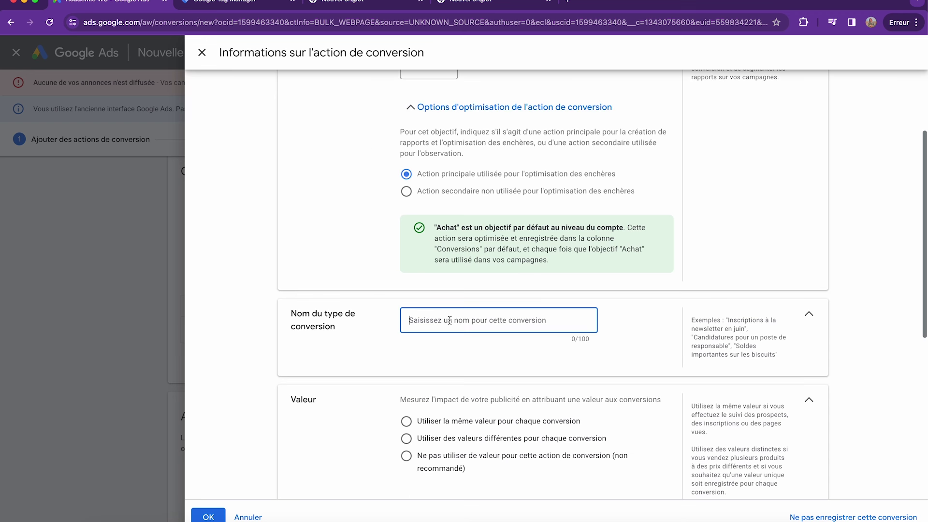
pyautogui.write('pur')
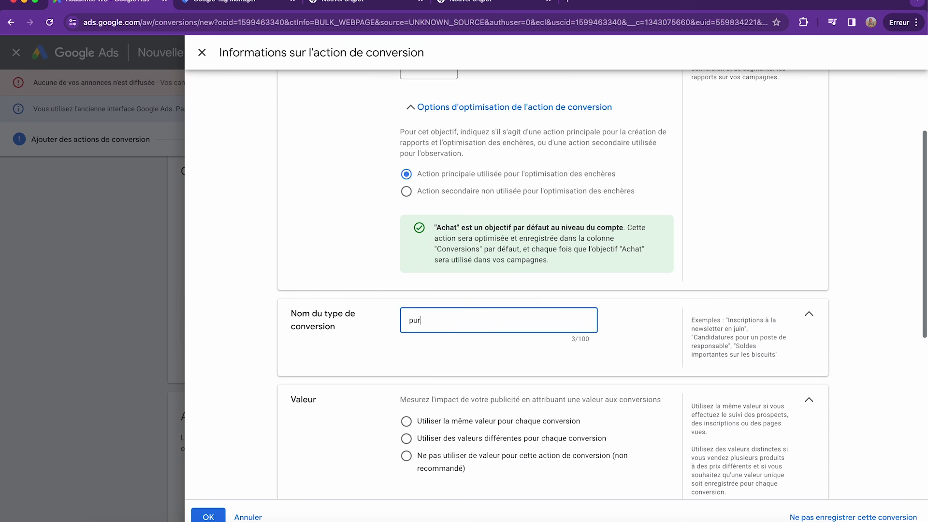
pyautogui.write('chase-')
# Use the same value for every purchase conversion and set it to 29 euros
pyautogui.scroll(-3, 459, 302)
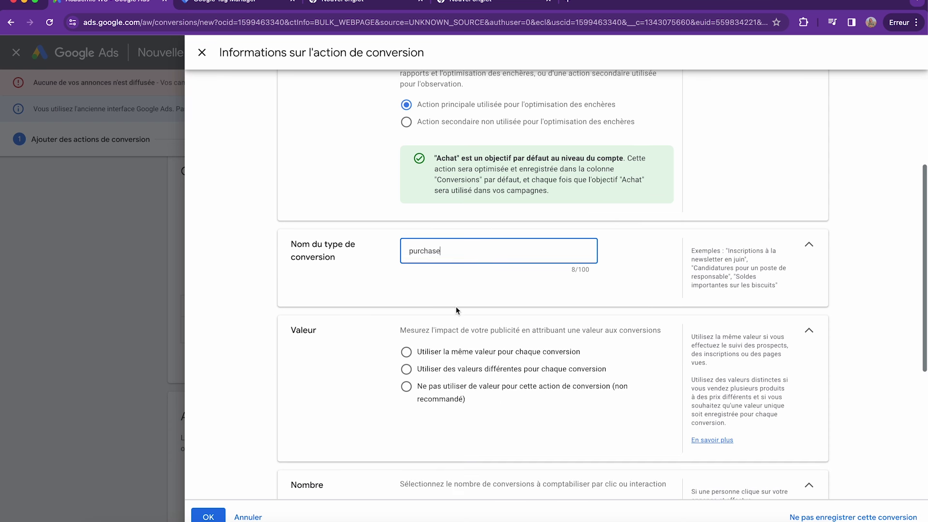
pyautogui.click(406, 353)
pyautogui.moveTo(437, 401); pyautogui.dragTo(405, 402)
pyautogui.write('29')
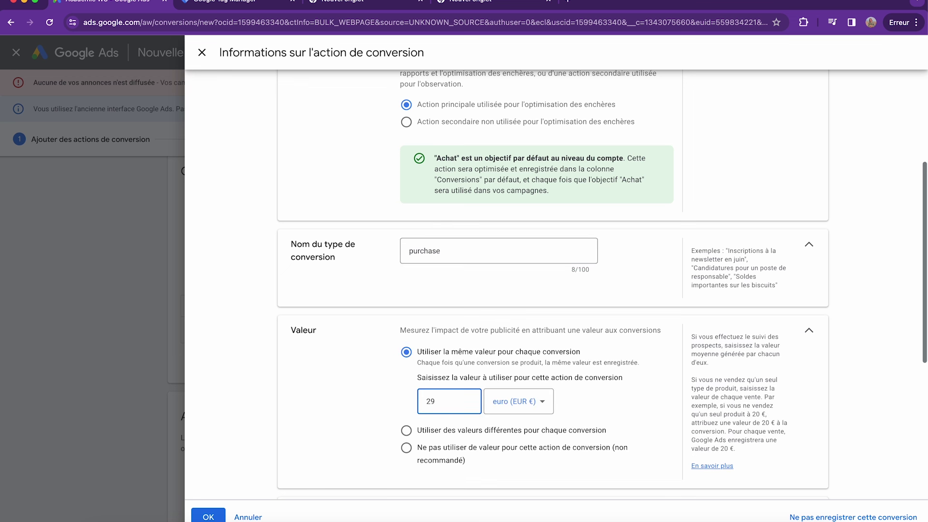
# Replace the example address's path with "confir" in the spare browser tab without loading it, and return to the conversion form
pyautogui.scroll(5, 362, 328)
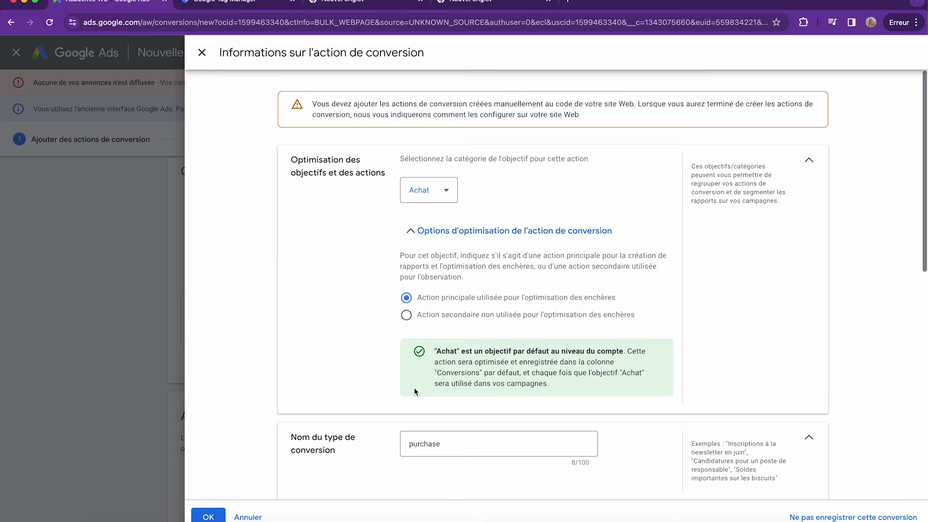
pyautogui.click(455, 6)
pyautogui.doubleClick(181, 23)
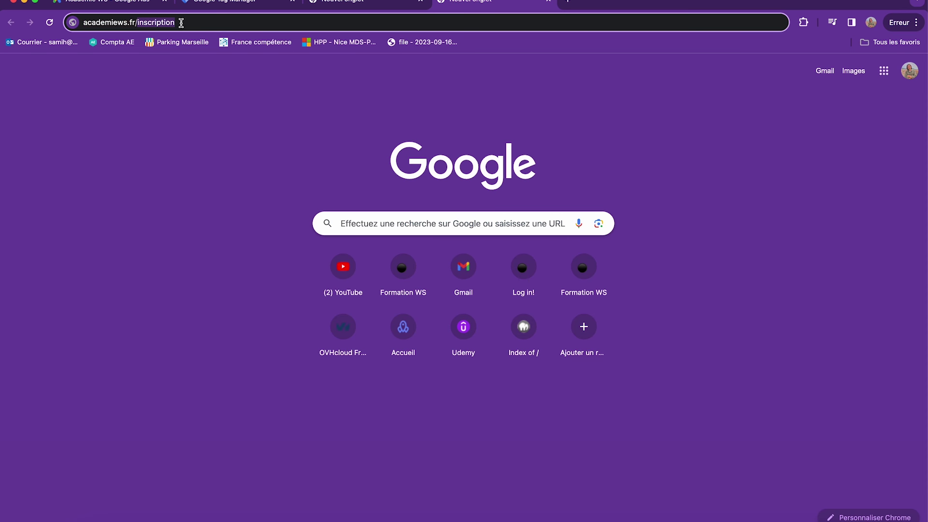
pyautogui.write('confir')
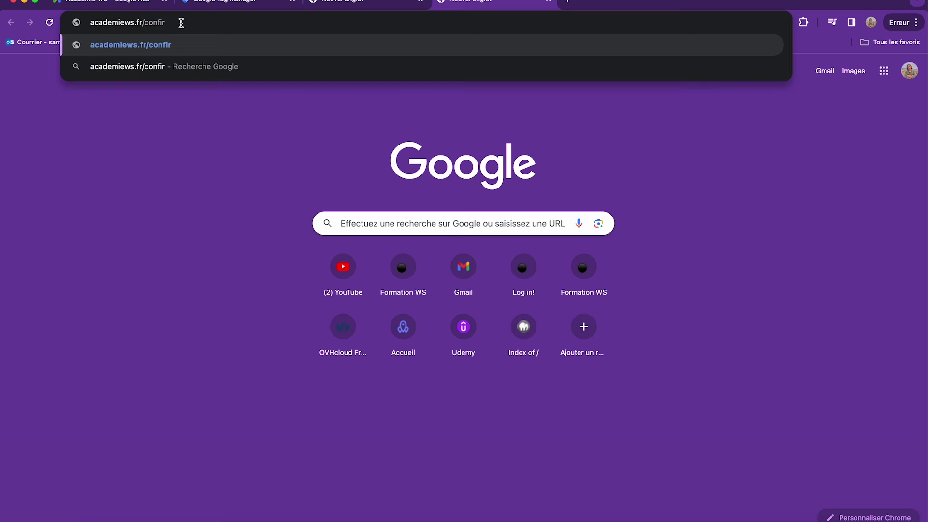
pyautogui.click(157, 8)
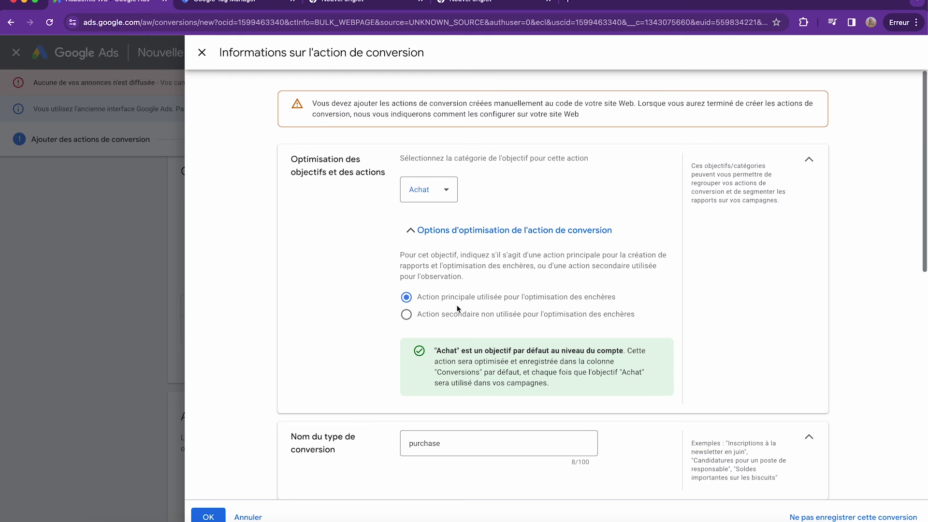
# Review the purchase conversion's value and count settings, keep "Toutes" as the count, and validate the conversion action
pyautogui.scroll(-3, 460, 307)
pyautogui.scroll(-2, 458, 312)
pyautogui.doubleClick(430, 312)
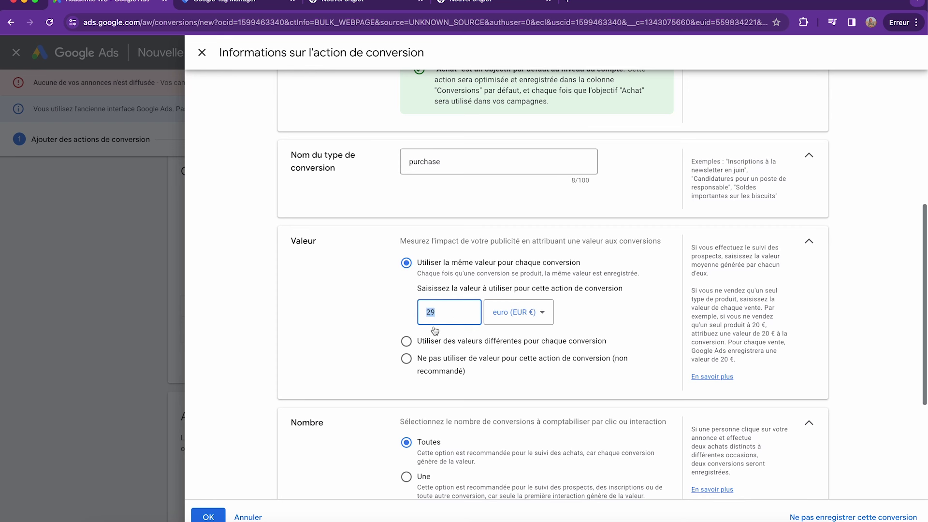
pyautogui.scroll(-2, 480, 366)
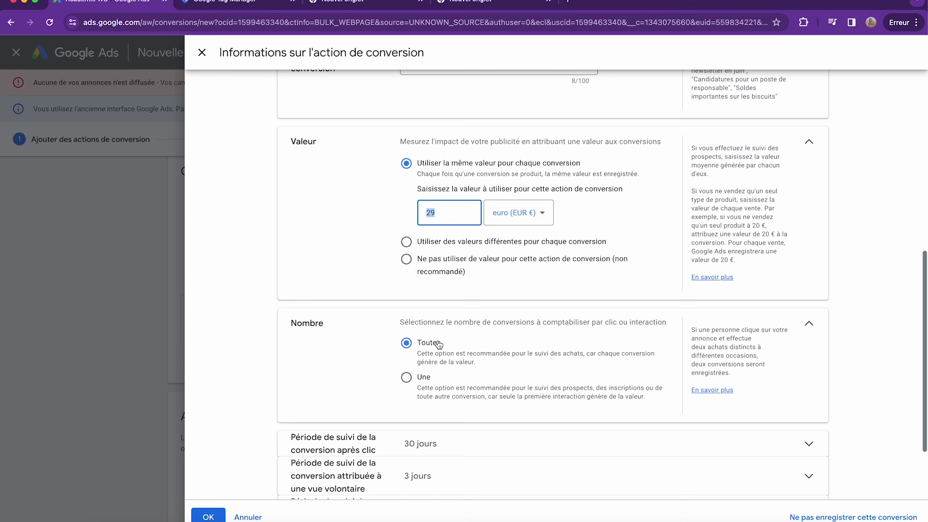
pyautogui.scroll(-3, 438, 344)
pyautogui.click(209, 514)
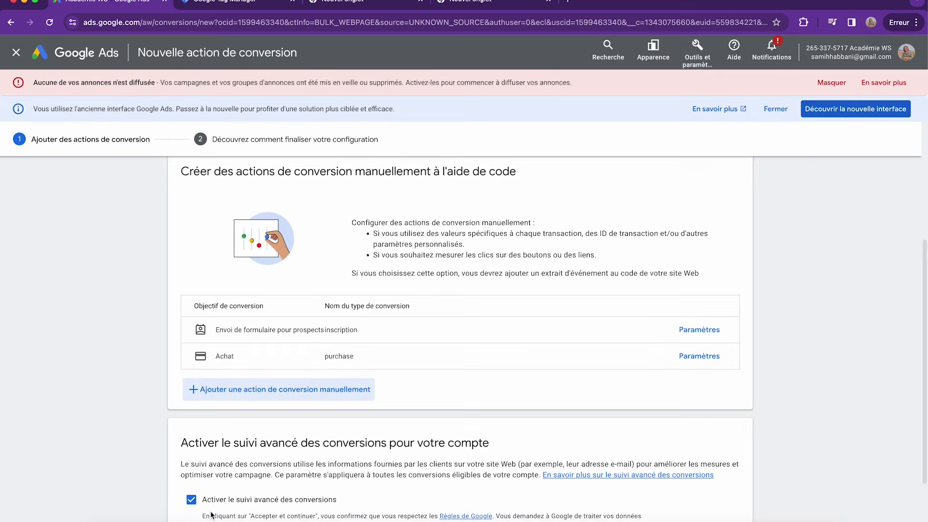
# Accept the two conversion actions with advanced conversion tracking enabled, and display the setup details for Google Tag Manager
pyautogui.scroll(-3, 354, 337)
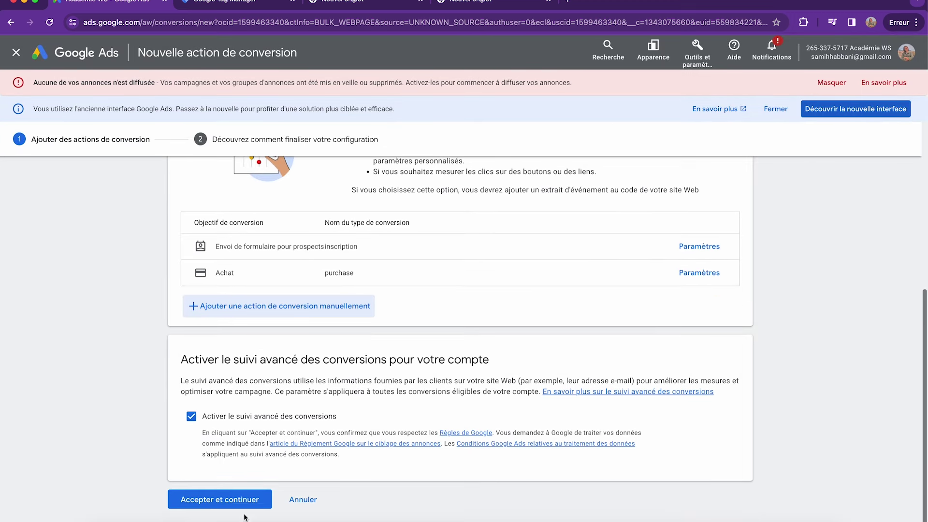
pyautogui.click(228, 498)
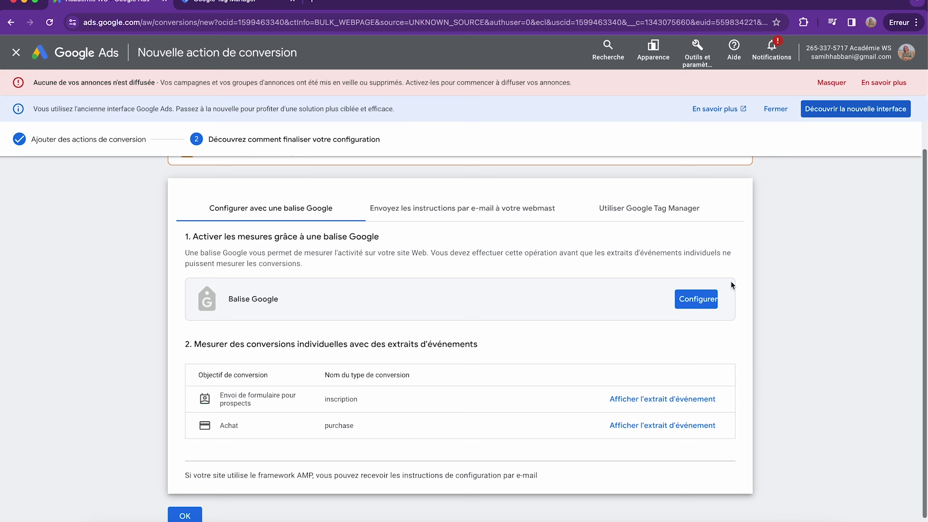
pyautogui.click(649, 222)
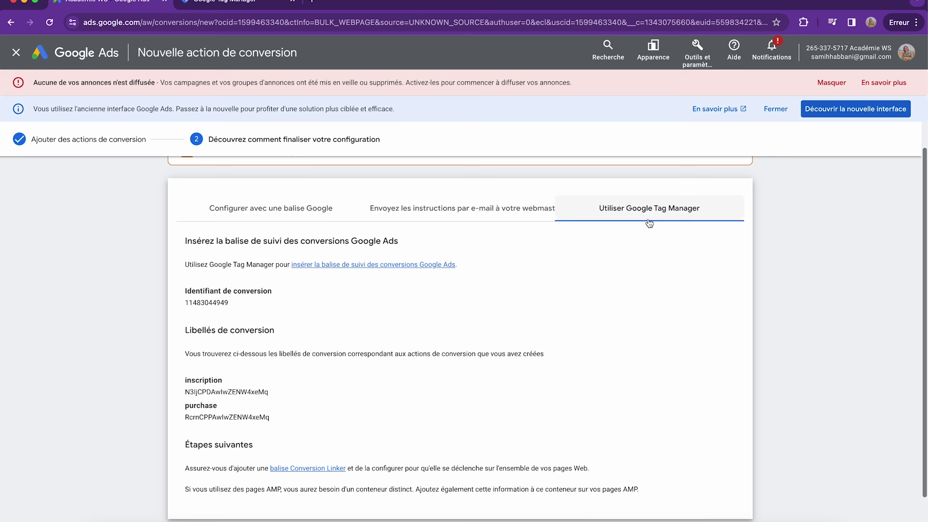
pyautogui.scroll(-1, 482, 296)
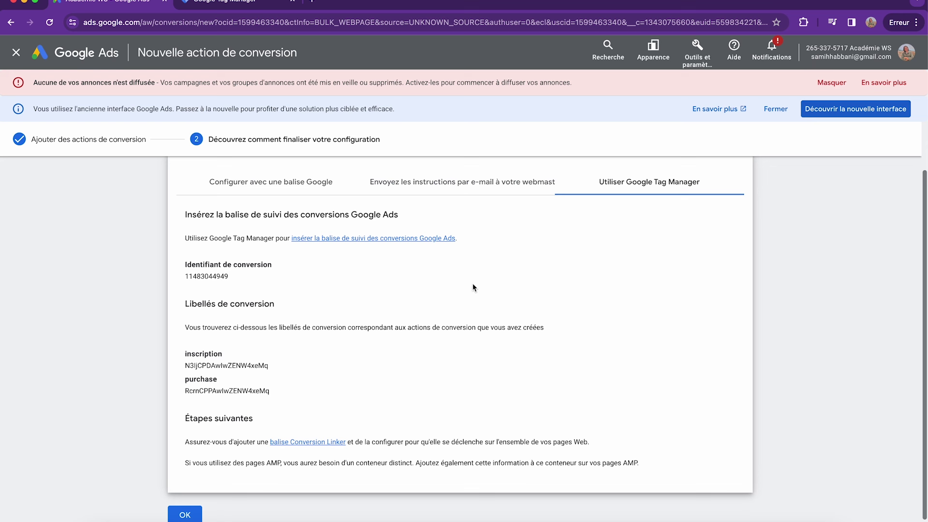
# Copy the conversion ID from Google Ads into the Conversion ID of the untitled Remarketing Google Ads tag in Tag Manager
pyautogui.click(225, 10)
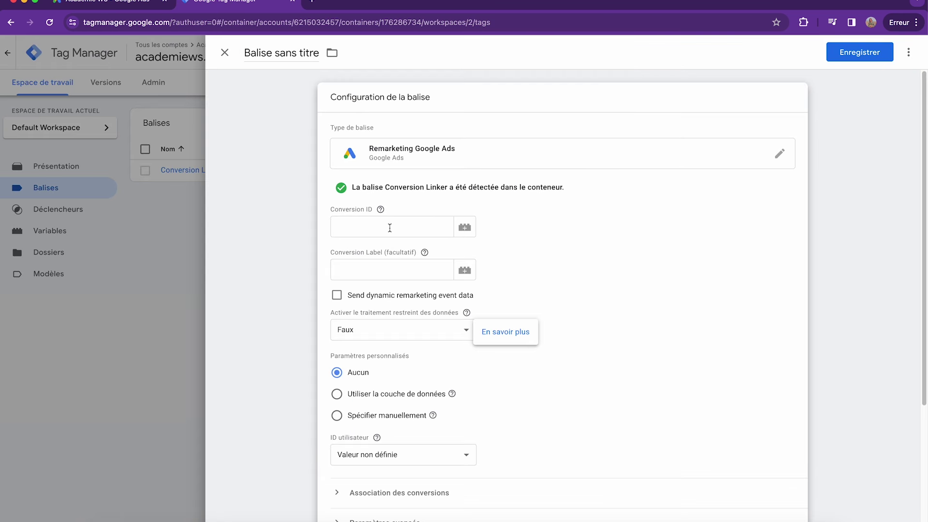
pyautogui.click(359, 229)
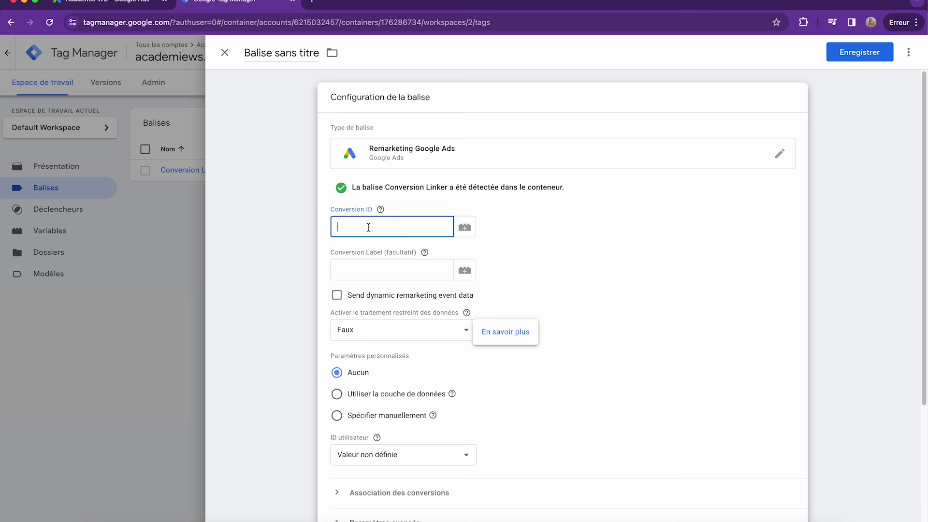
pyautogui.click(371, 271)
pyautogui.click(340, 229)
pyautogui.click(110, 1)
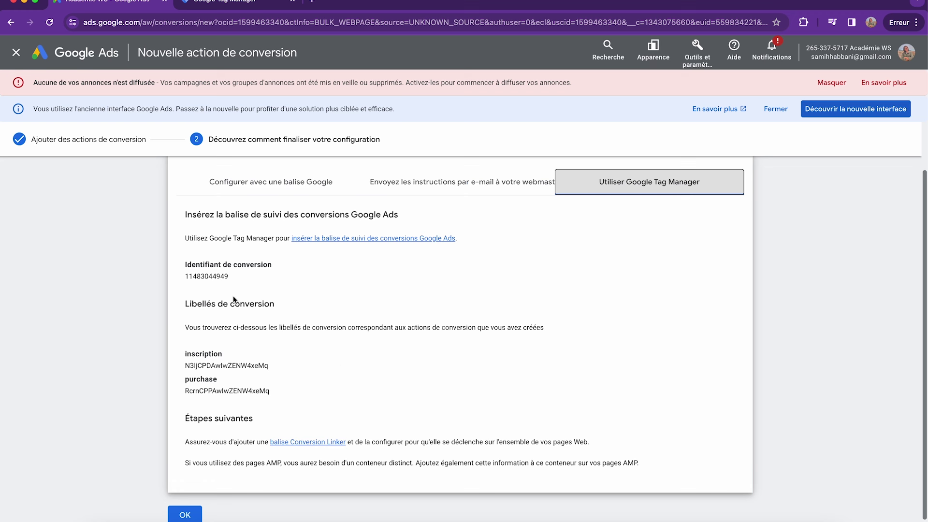
pyautogui.doubleClick(217, 273)
pyautogui.press('super+c')
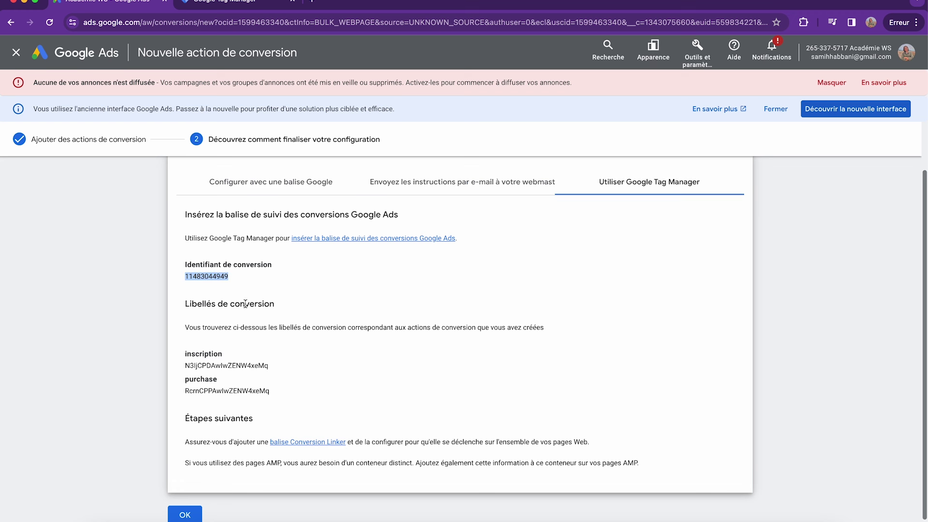
pyautogui.click(230, 6)
pyautogui.press('super+v')
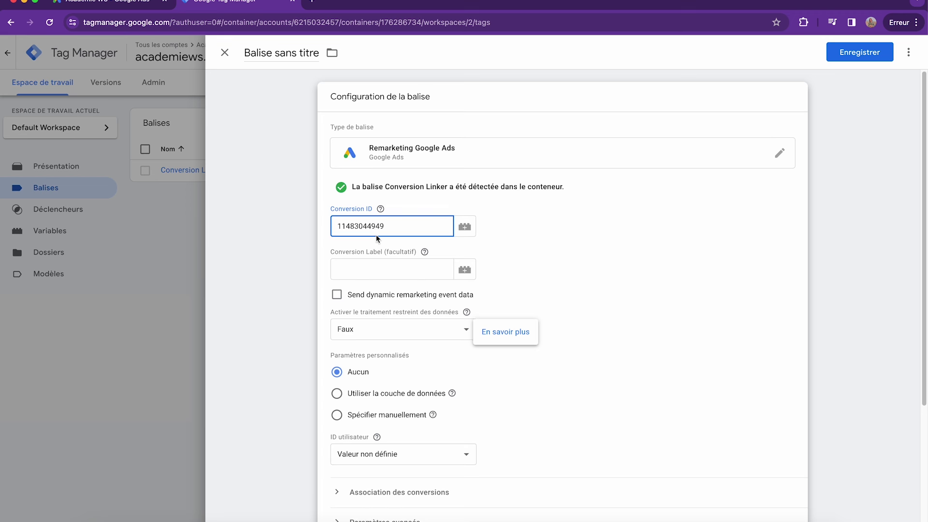
pyautogui.scroll(-4, 375, 240)
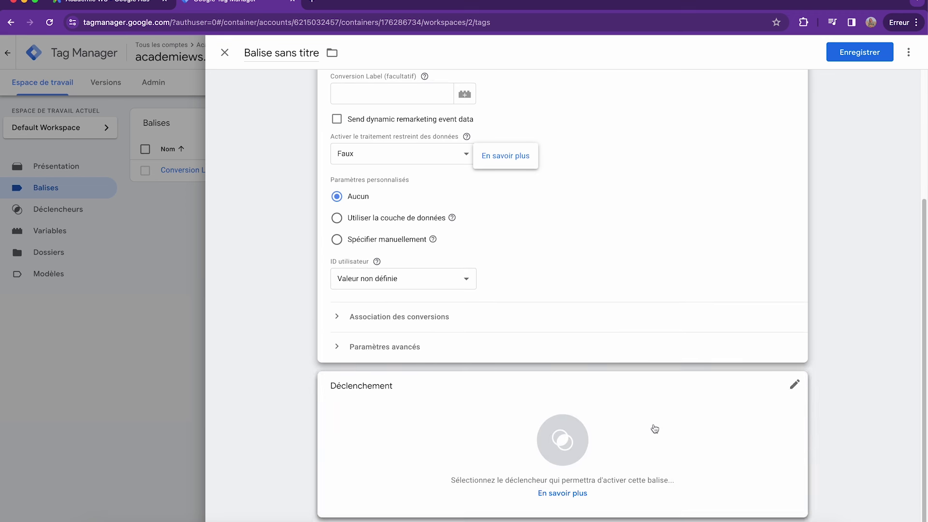
pyautogui.scroll(4, 648, 424)
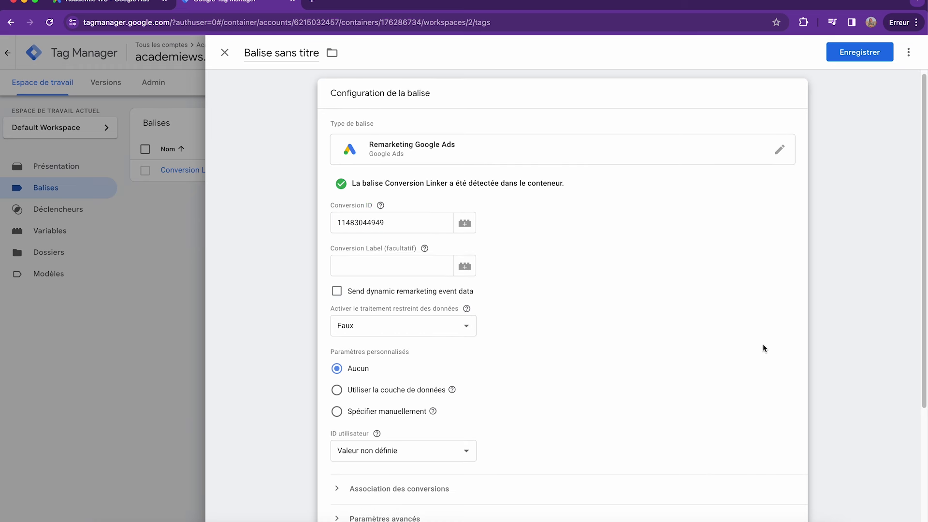
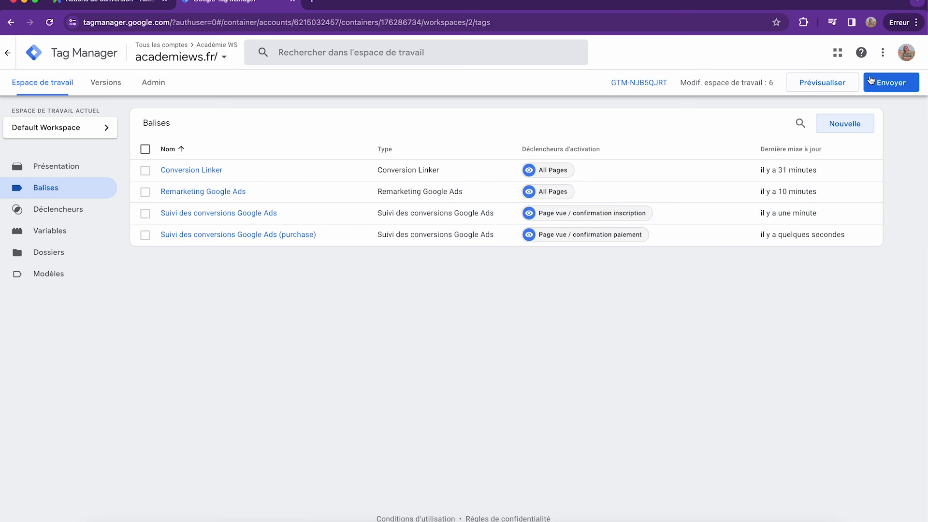
# Start submitting the Tag Manager workspace changes and name the version "Suivi des conversions achat - inscription"
pyautogui.click(893, 85)
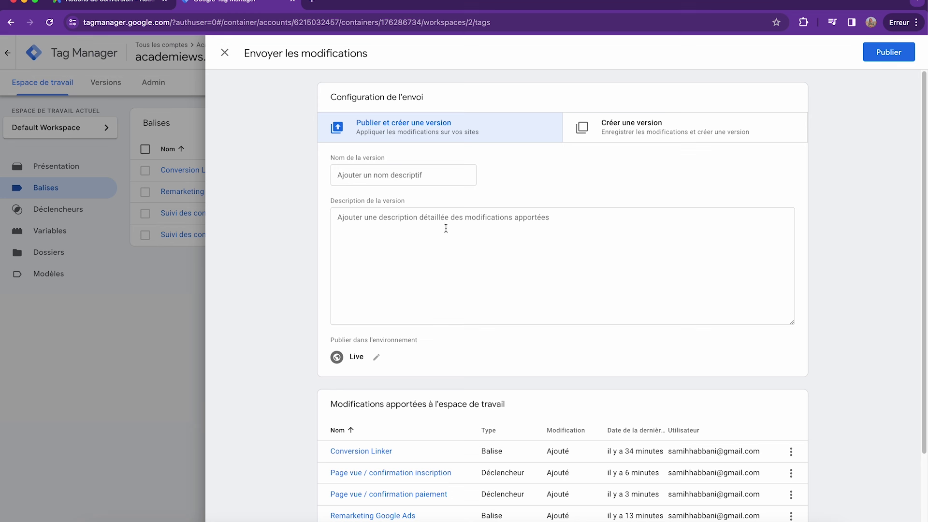
pyautogui.click(408, 179)
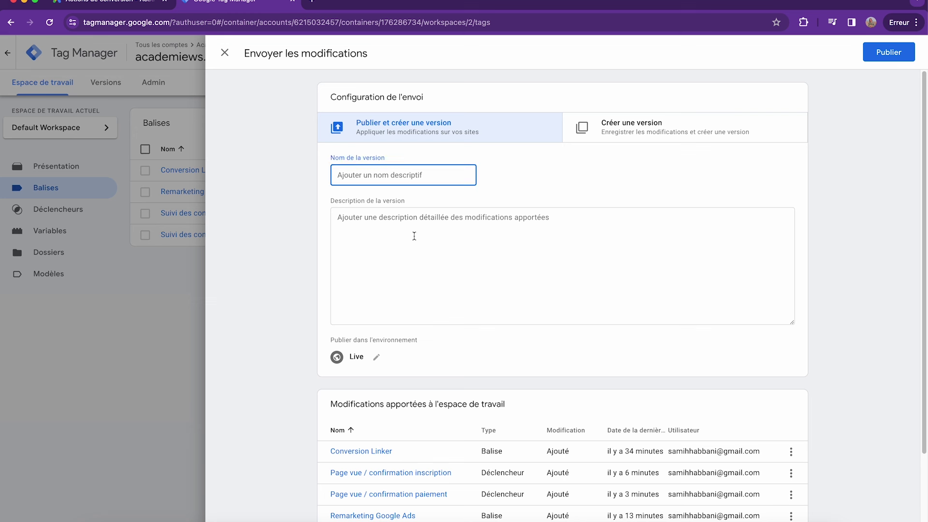
pyautogui.write('Suivi des conversions acha')
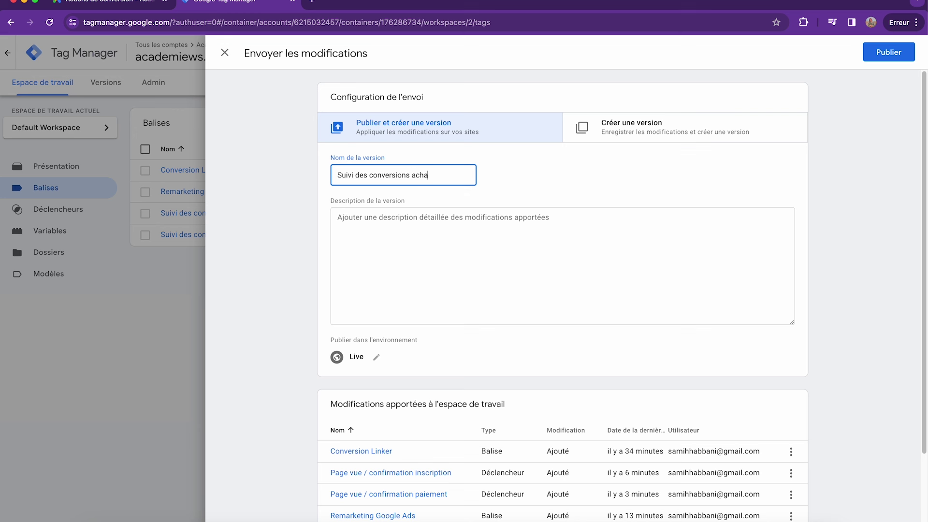
pyautogui.write('t - inscription')
# Describe the version as "Ajout des suivis de conversions pour le formulaire de prospect et achat formation", publish it and close its summary
pyautogui.click(337, 217)
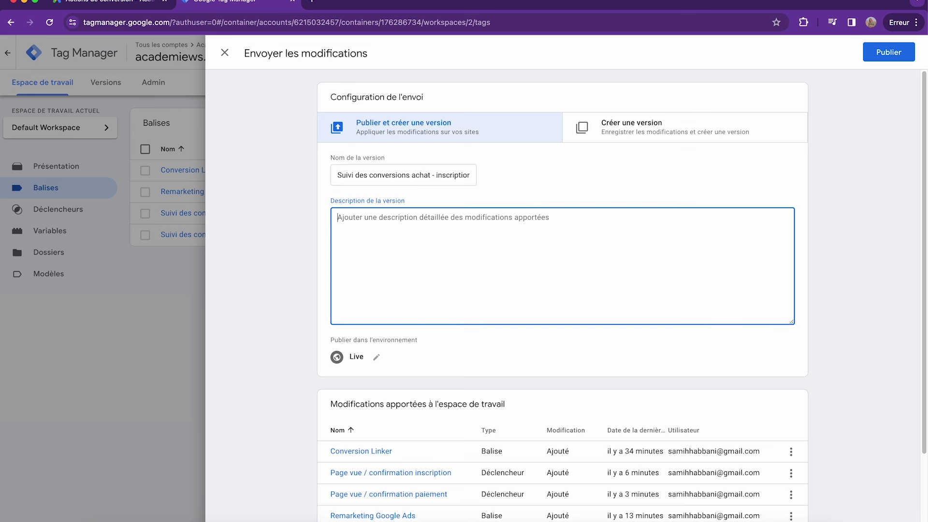
pyautogui.write('Aj')
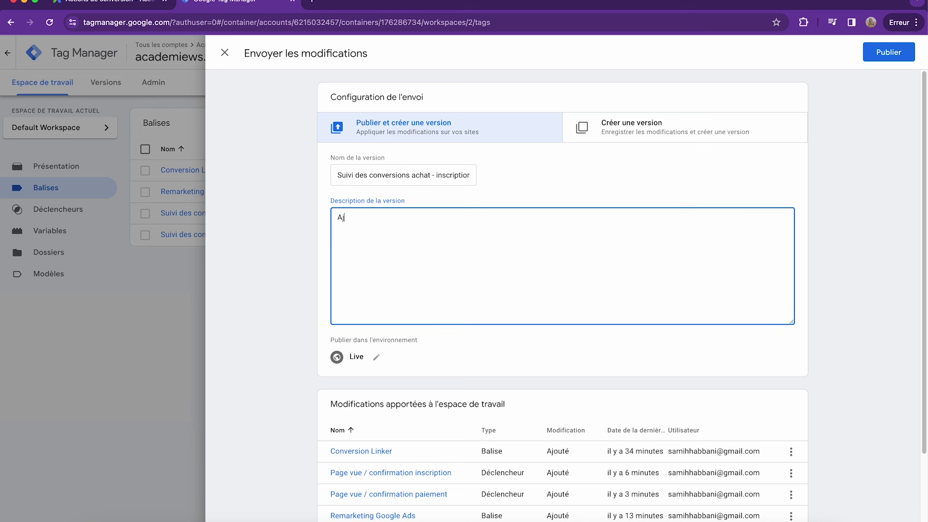
pyautogui.write('out des suivis de converisons')
pyautogui.press('BackSpace')
pyautogui.press('BackSpace')
pyautogui.press('BackSpace')
pyautogui.write('sions pour le formulaire de gt')
pyautogui.press('BackSpace')
pyautogui.press('BackSpace')
pyautogui.write('p')
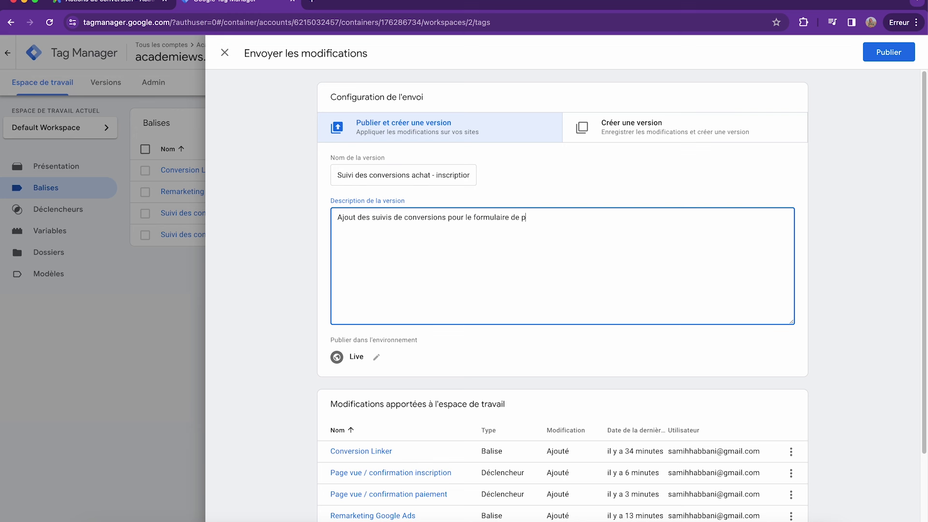
pyautogui.write('rospect et achat formation')
pyautogui.click(866, 53)
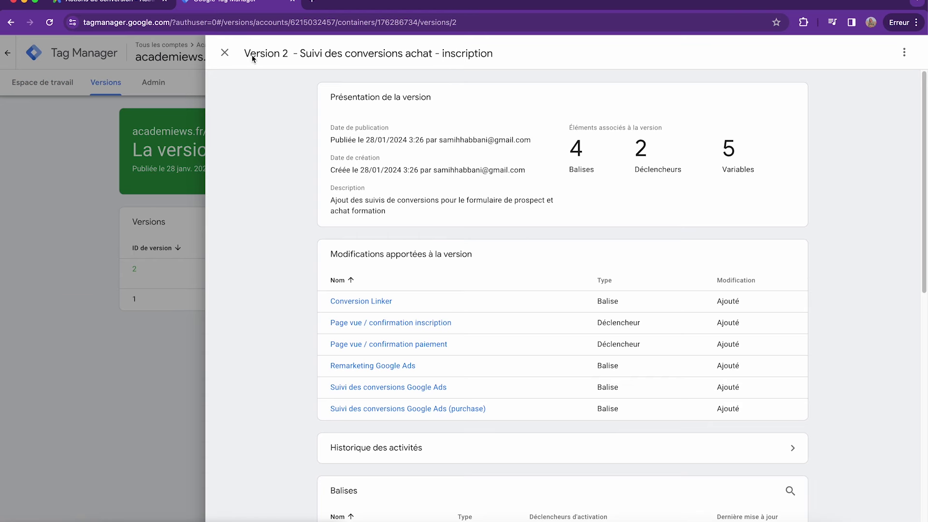
pyautogui.click(225, 53)
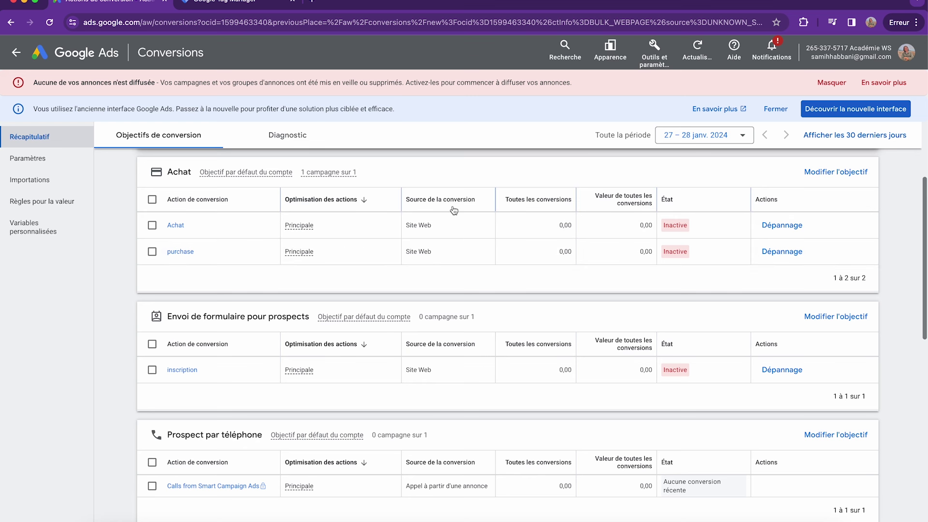
# Launch troubleshooting of the "Achat" conversion action from Google Ads and continue to Tag Assistant
pyautogui.moveTo(681, 196)
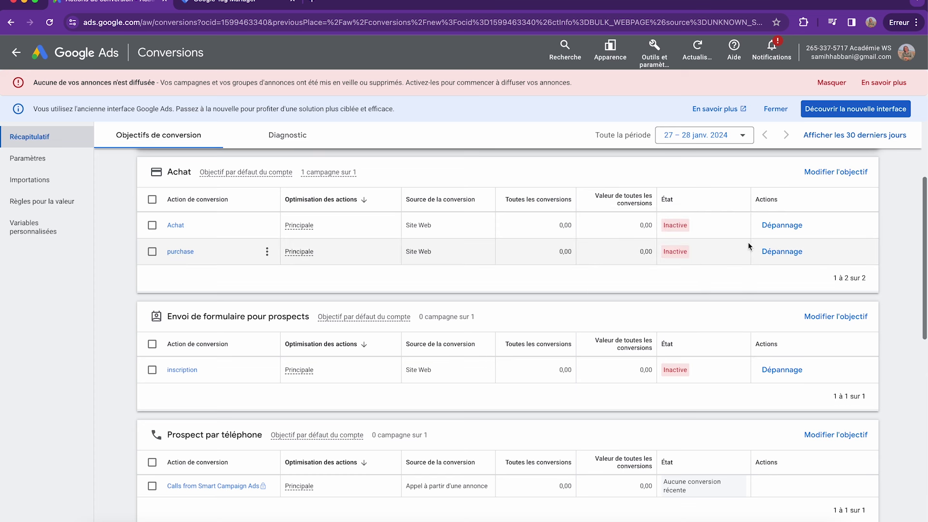
pyautogui.click(783, 227)
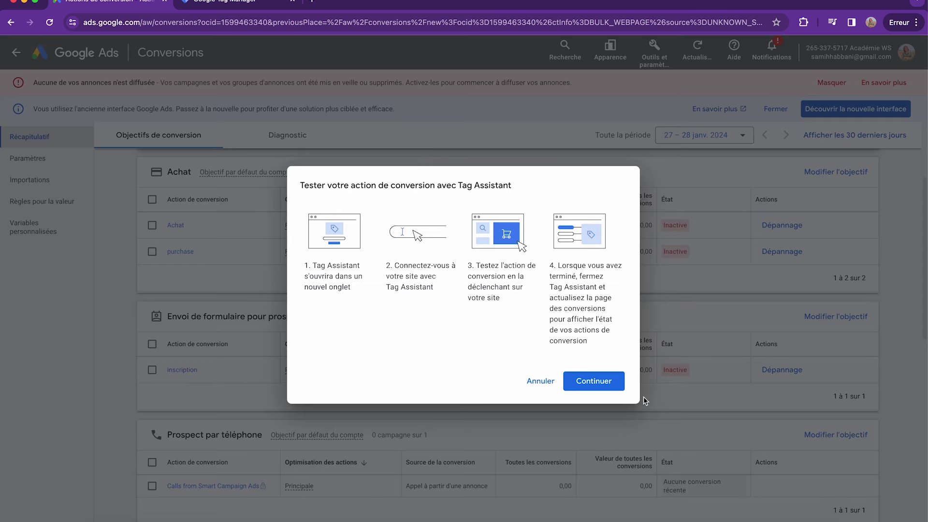
pyautogui.click(596, 380)
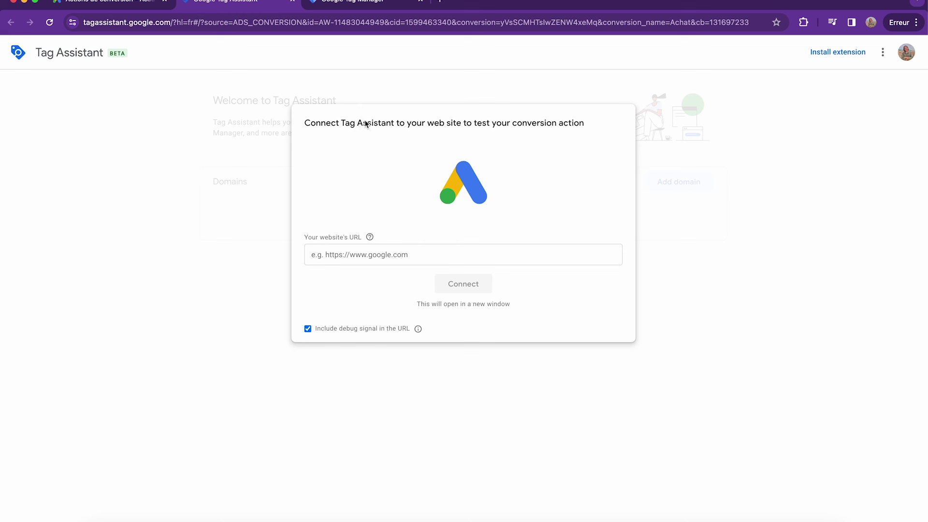
pyautogui.click(364, 255)
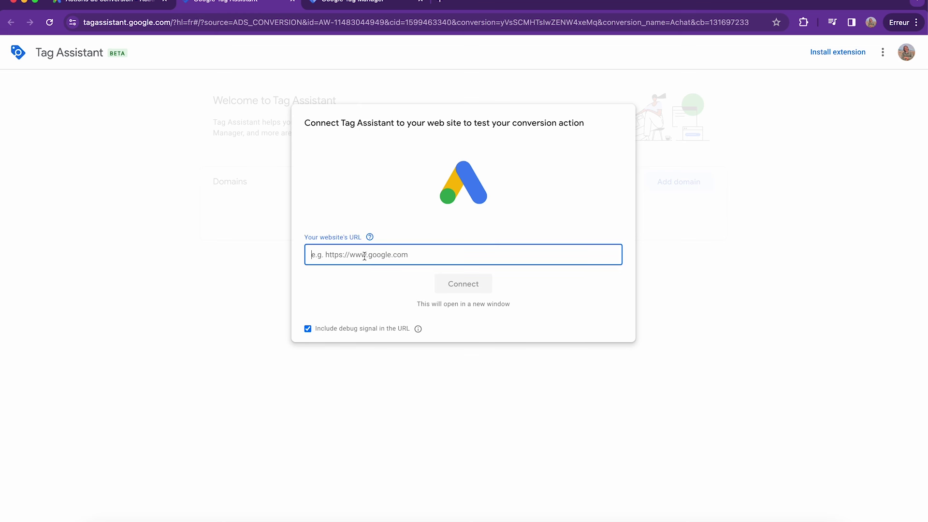
pyautogui.click(440, 2)
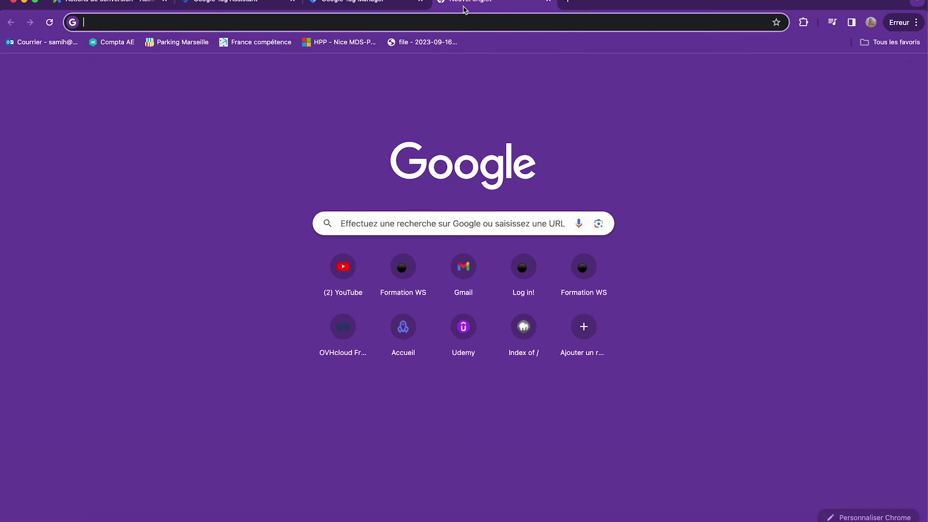
pyautogui.write('academiews.fr')
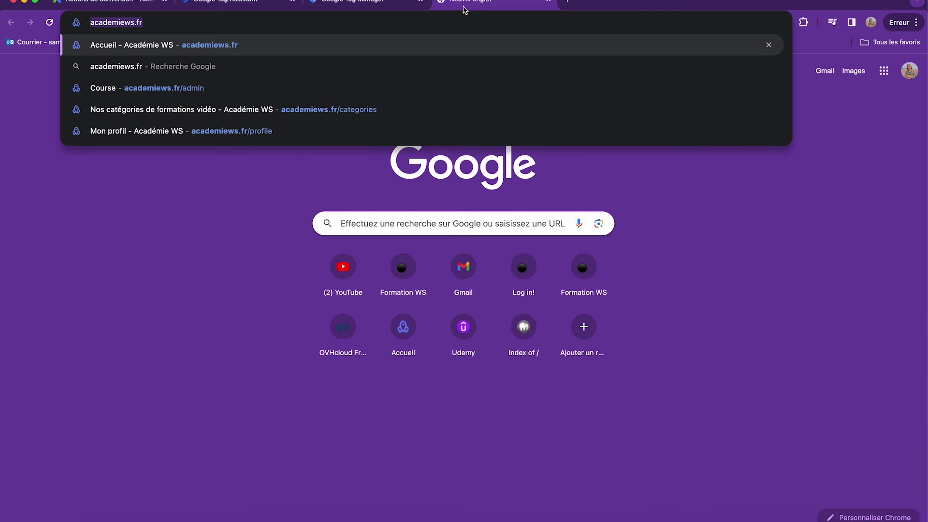
pyautogui.click(237, 3)
pyautogui.write('https://academiews.fr/')
pyautogui.click(463, 282)
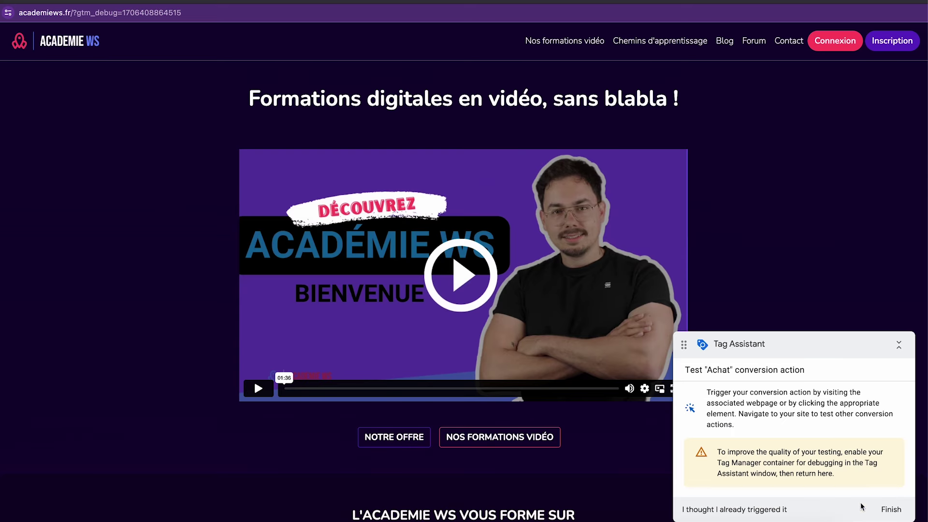
pyautogui.click(892, 511)
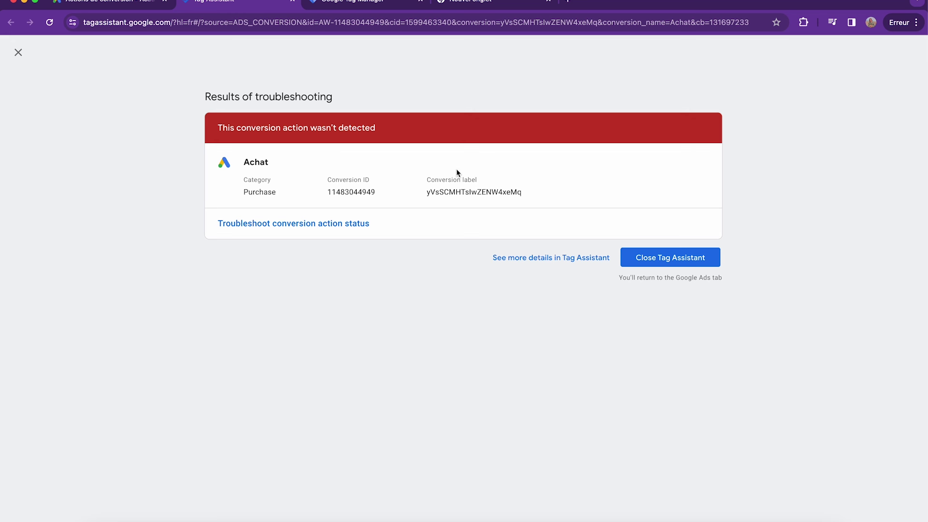
# Look over the conversion actions for purchases, lead forms, phone leads and contacts in the Google Ads conversions summary
pyautogui.doubleClick(243, 192)
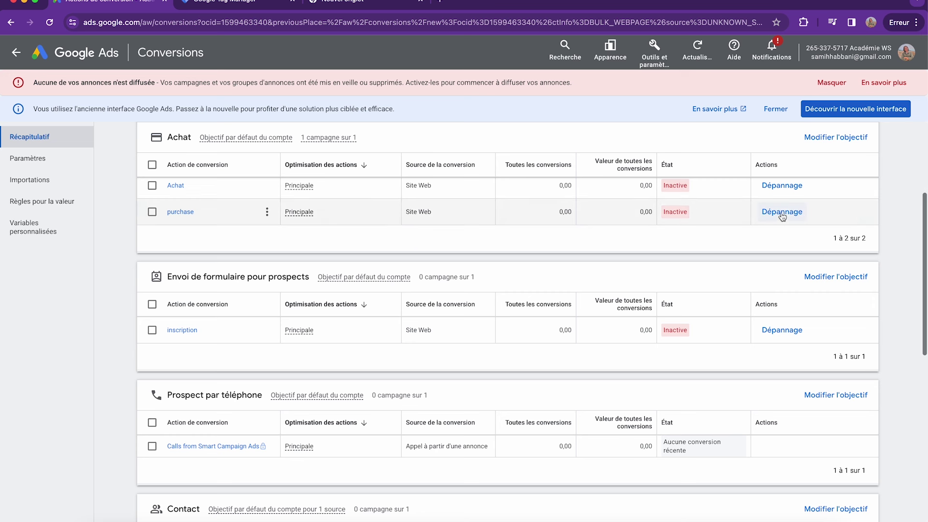
pyautogui.scroll(-3, 779, 224)
pyautogui.scroll(-3, 779, 224)
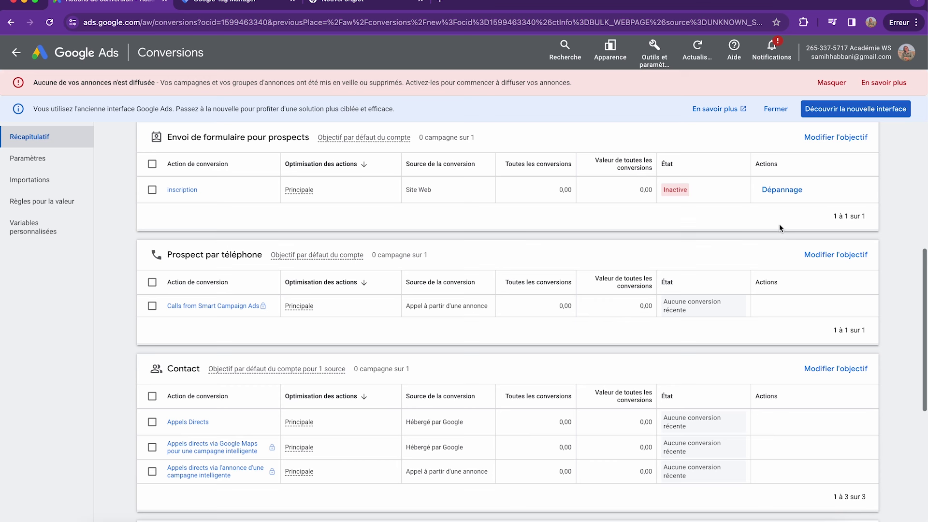
pyautogui.scroll(-2, 779, 225)
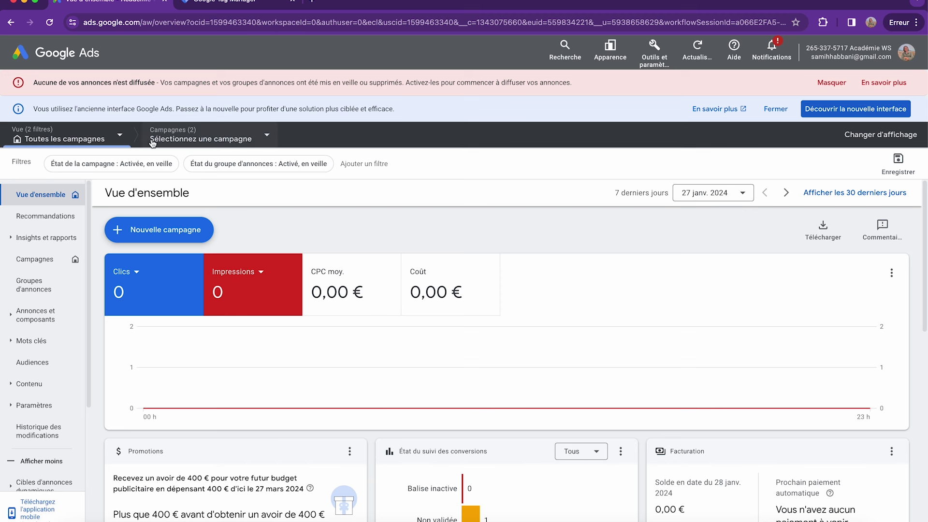
# Look through the available campaign views, the campaign list and the additional filter options on the account overview
pyautogui.click(111, 136)
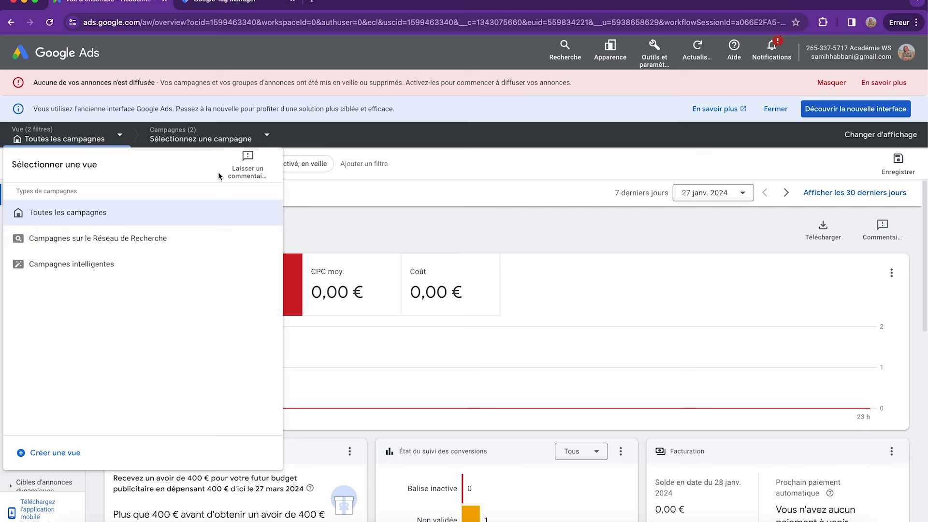
pyautogui.click(370, 132)
pyautogui.click(269, 135)
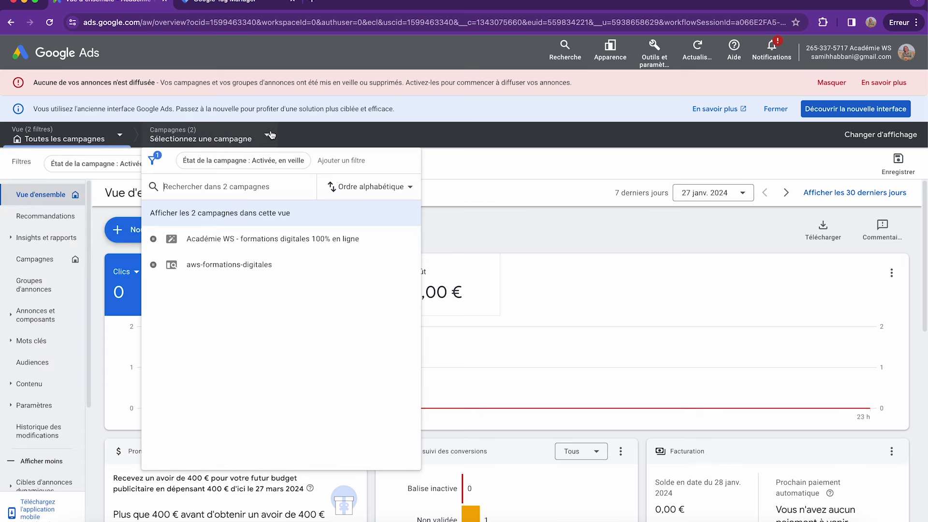
pyautogui.click(464, 164)
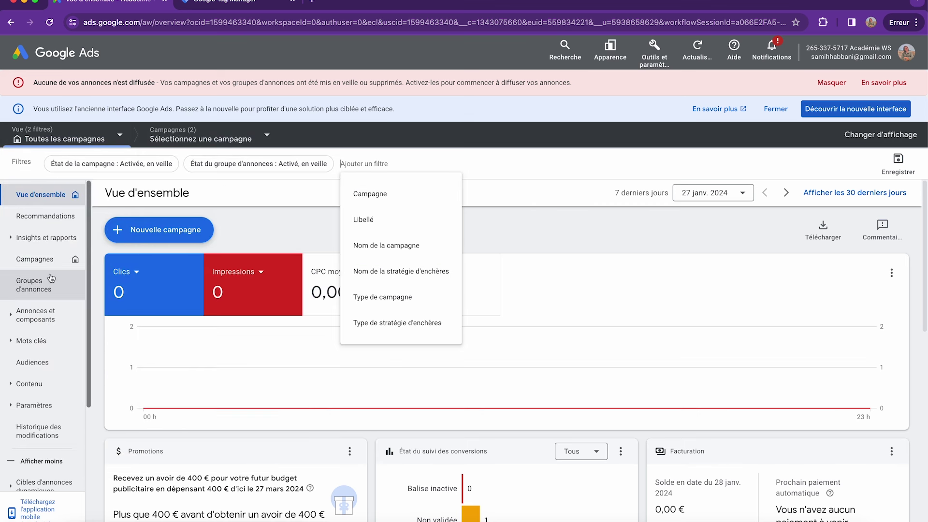
pyautogui.scroll(-1, 50, 277)
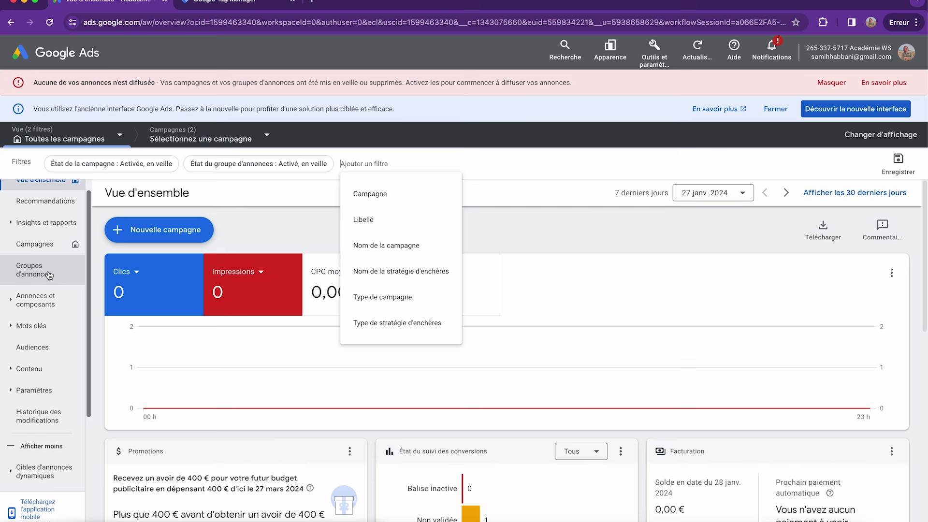
pyautogui.scroll(1, 50, 276)
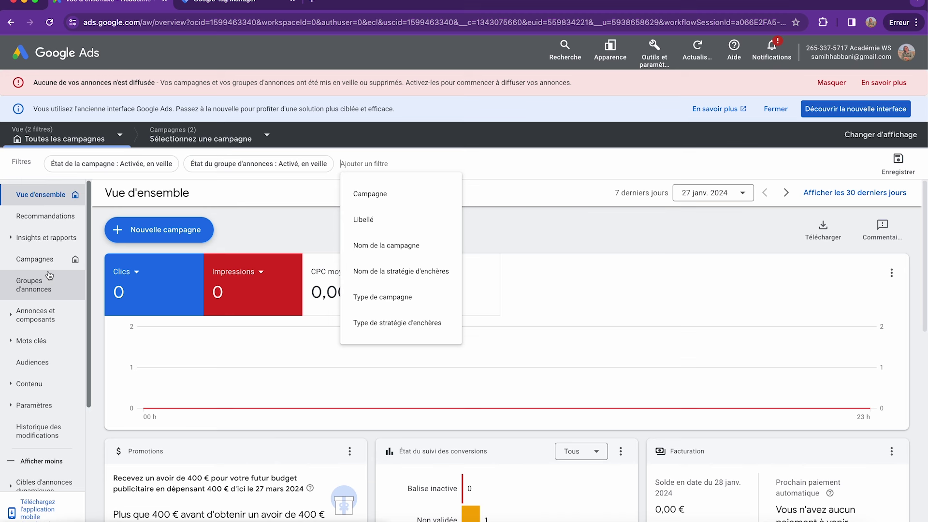
pyautogui.click(270, 228)
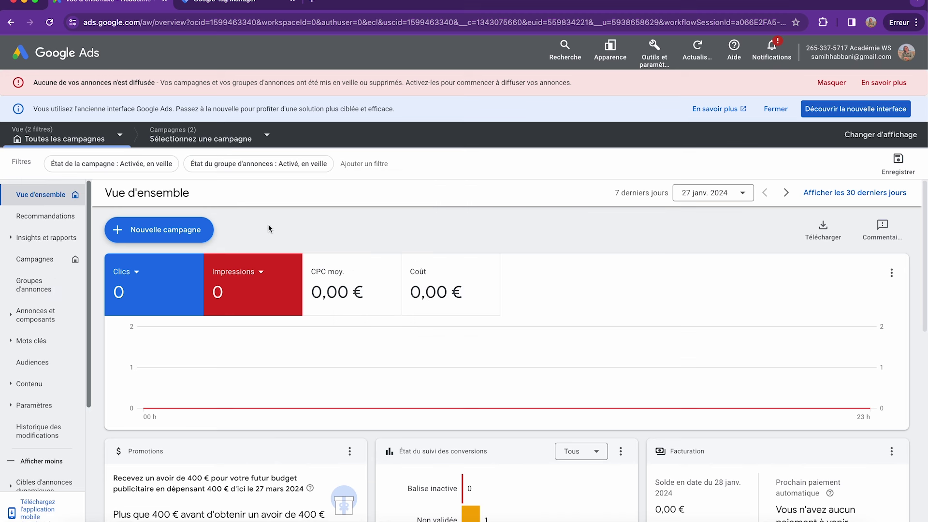
# Examine the overview's performance chart and its promotions, conversion tracking status and billing cards
pyautogui.scroll(-1, 284, 320)
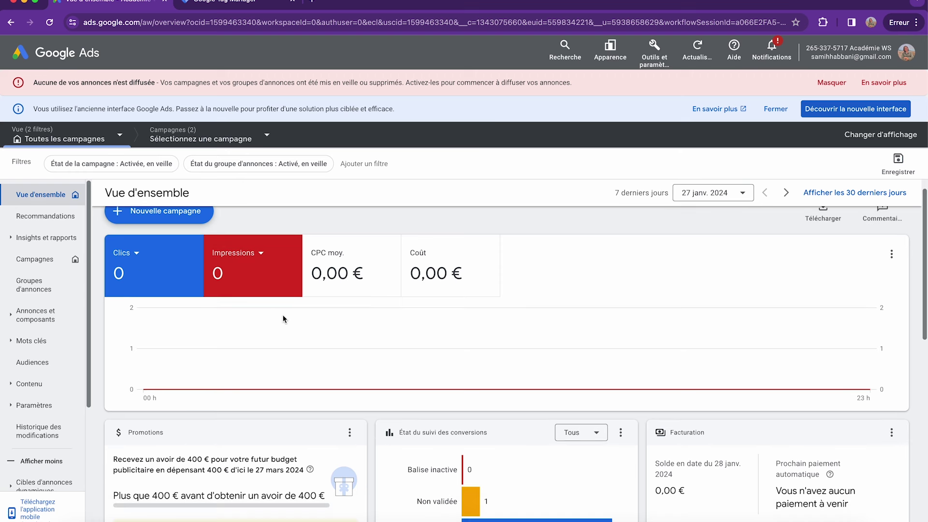
pyautogui.scroll(-1, 284, 319)
pyautogui.scroll(1, 283, 320)
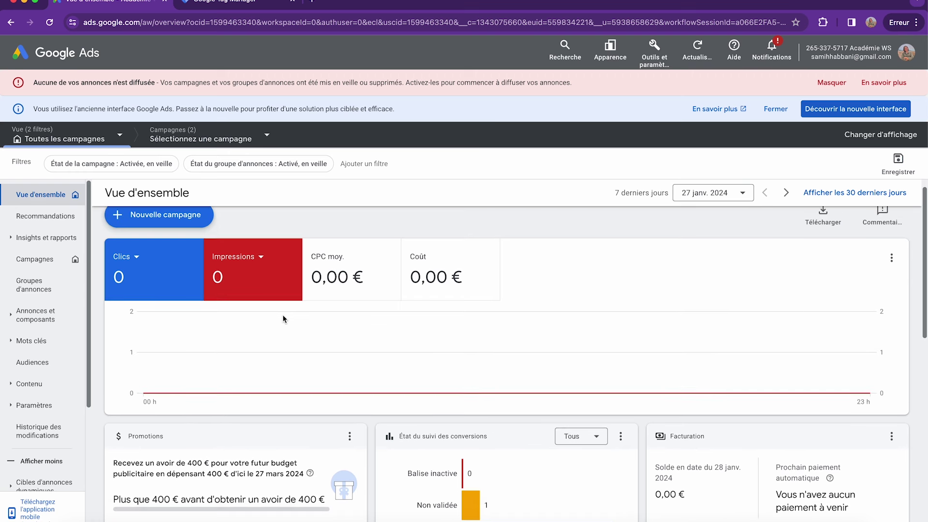
pyautogui.scroll(1, 283, 319)
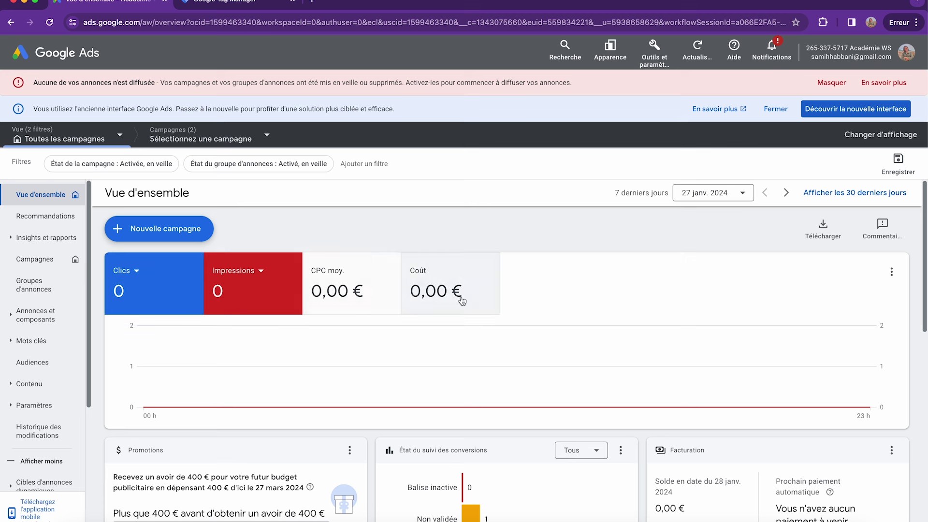
pyautogui.scroll(-2, 489, 287)
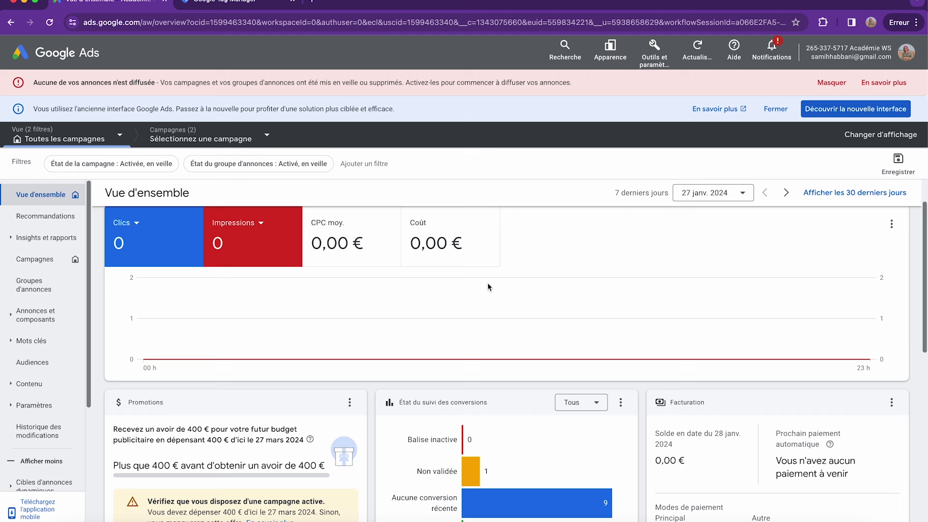
pyautogui.scroll(-2, 487, 285)
pyautogui.scroll(-2, 293, 509)
pyautogui.moveTo(403, 402)
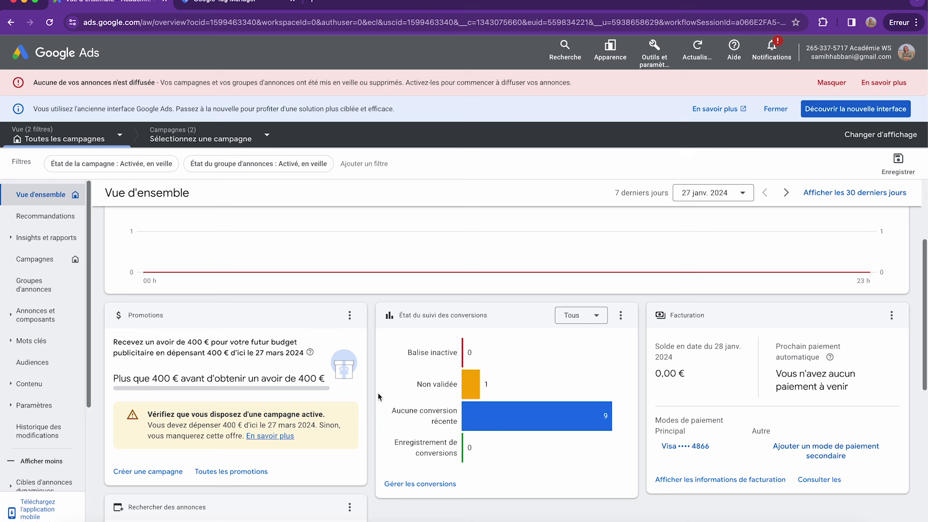
pyautogui.moveTo(557, 452)
pyautogui.moveTo(565, 412)
pyautogui.scroll(3, 363, 262)
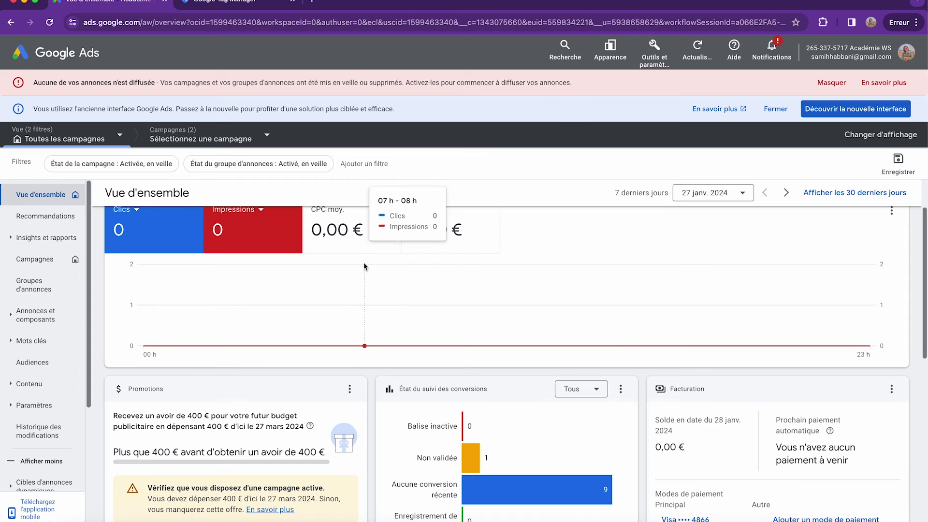
# Go to the account recommendations and display the one for adding callouts to the ads
pyautogui.click(52, 223)
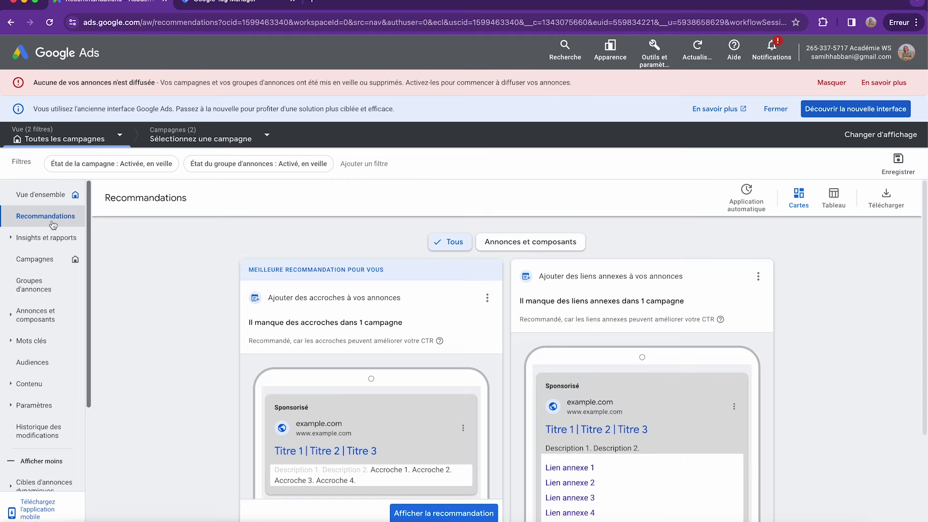
pyautogui.scroll(-1, 213, 248)
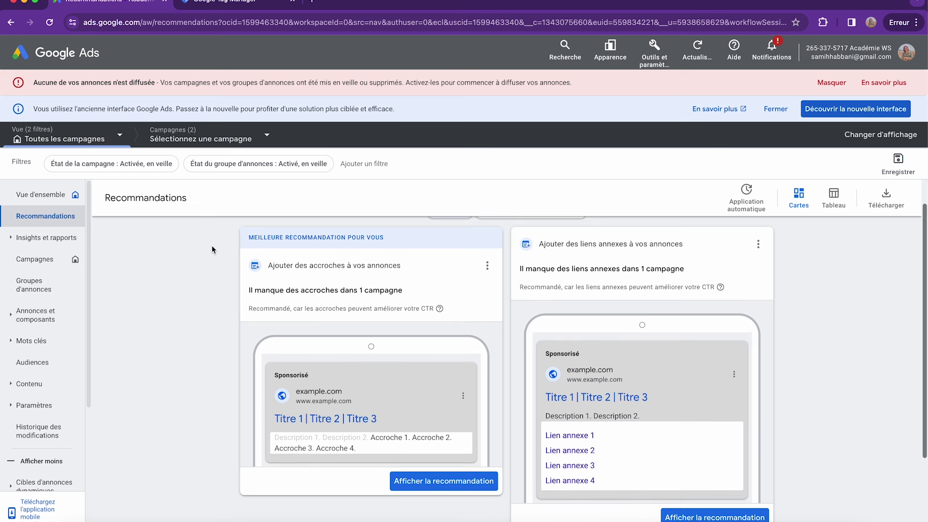
pyautogui.scroll(1, 379, 280)
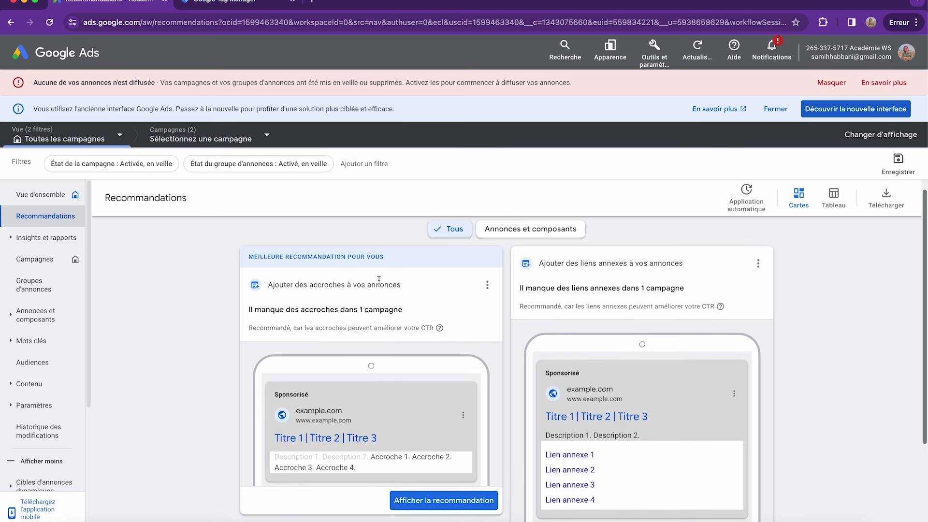
pyautogui.scroll(-3, 397, 295)
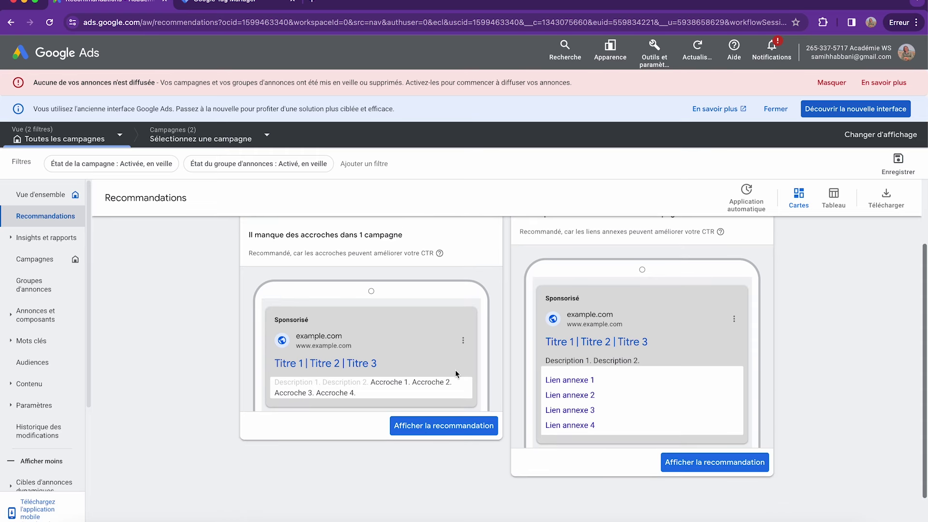
pyautogui.click(436, 432)
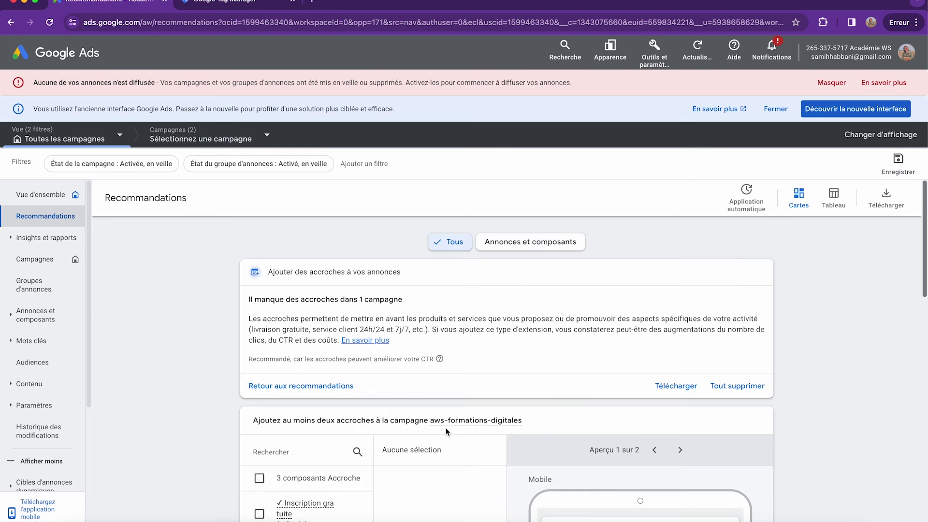
# Remove the check mark symbol from the "Inscription gratuite" callout of the aws-formations-digitales campaign and save it
pyautogui.scroll(-3, 446, 431)
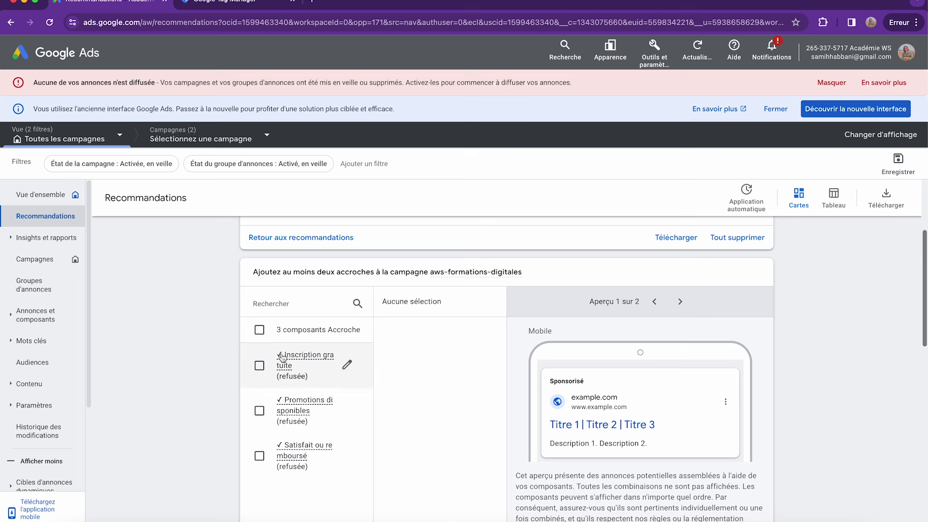
pyautogui.moveTo(283, 360)
pyautogui.click(348, 365)
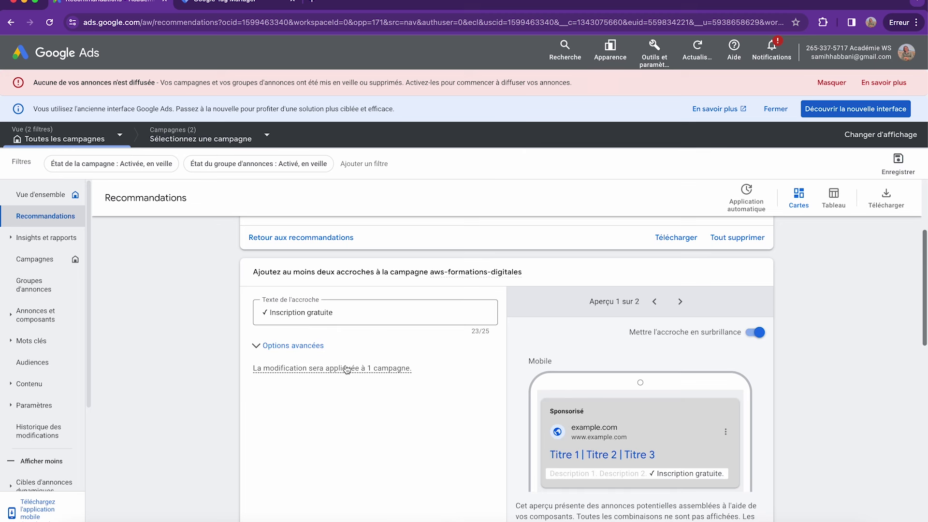
pyautogui.click(270, 313)
pyautogui.press('BackSpace')
pyautogui.press('BackSpace')
pyautogui.scroll(-4, 466, 346)
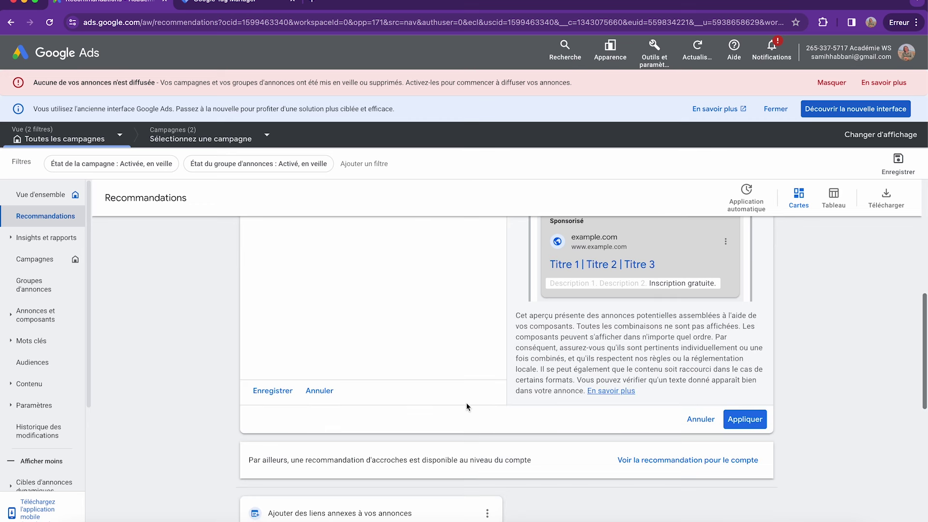
pyautogui.click(746, 420)
pyautogui.click(256, 392)
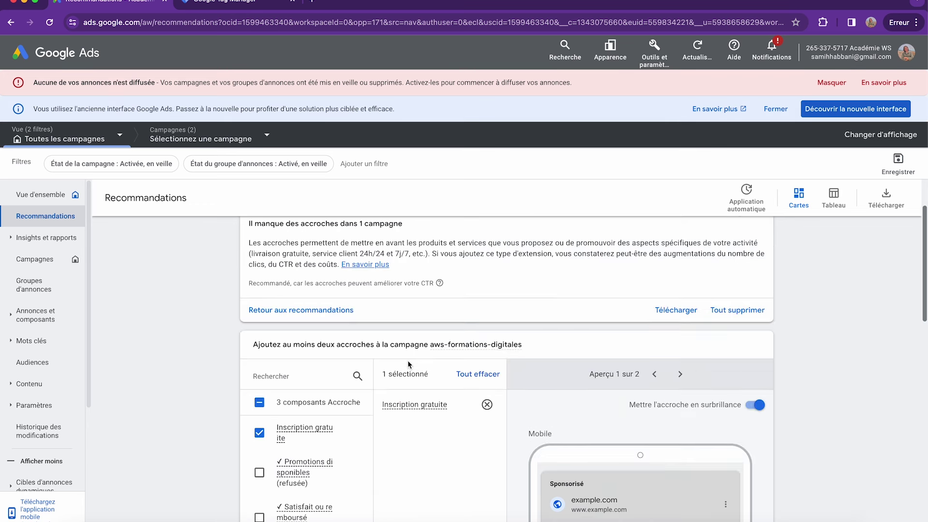
# Remove the check mark symbol from the "Promotions disponibles" callout and save it
pyautogui.click(348, 400)
pyautogui.click(273, 313)
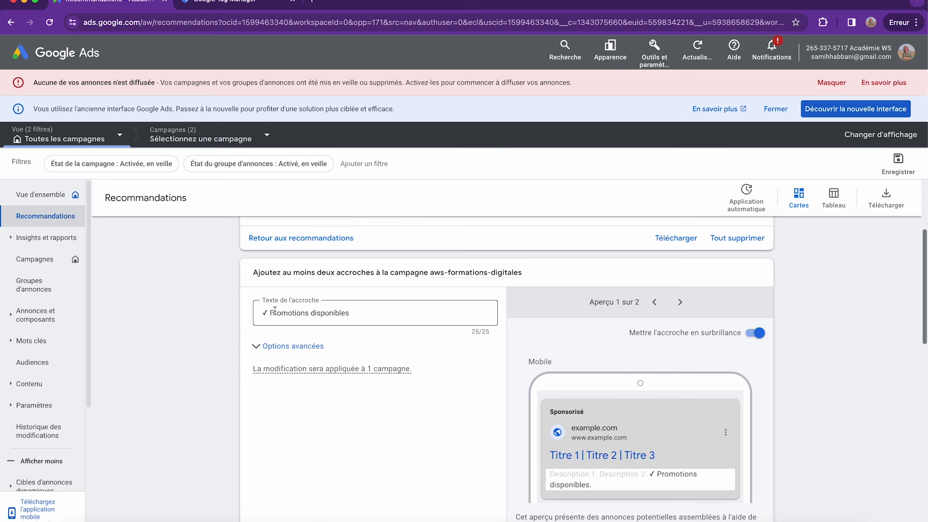
pyautogui.press('BackSpace')
pyautogui.press('BackSpace')
pyautogui.scroll(-5, 346, 443)
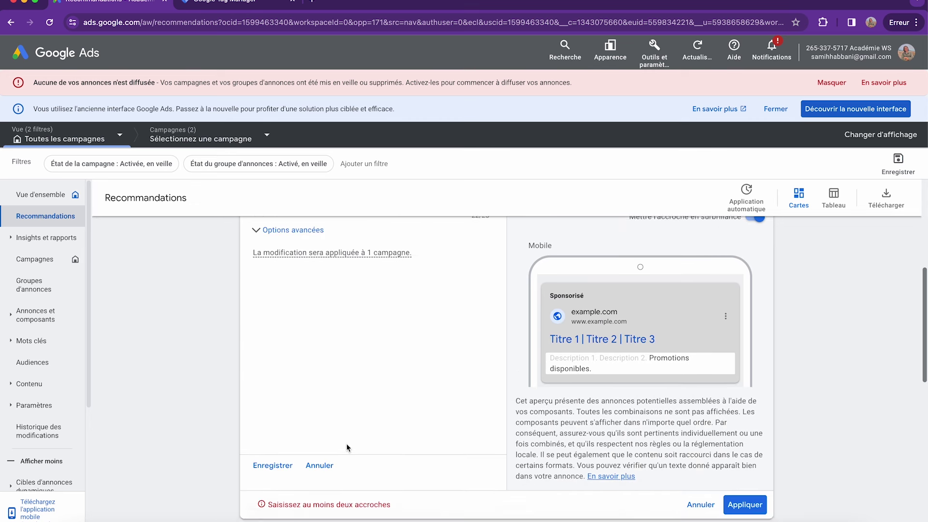
pyautogui.click(263, 429)
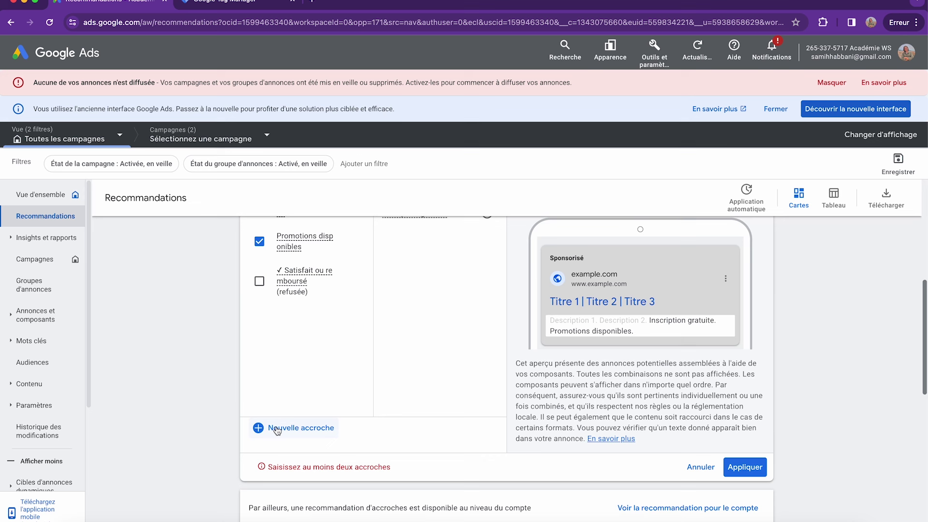
# Save the "Satisfait ou remboursé" callout without its check mark symbol and apply the three callouts to the campaign
pyautogui.click(346, 279)
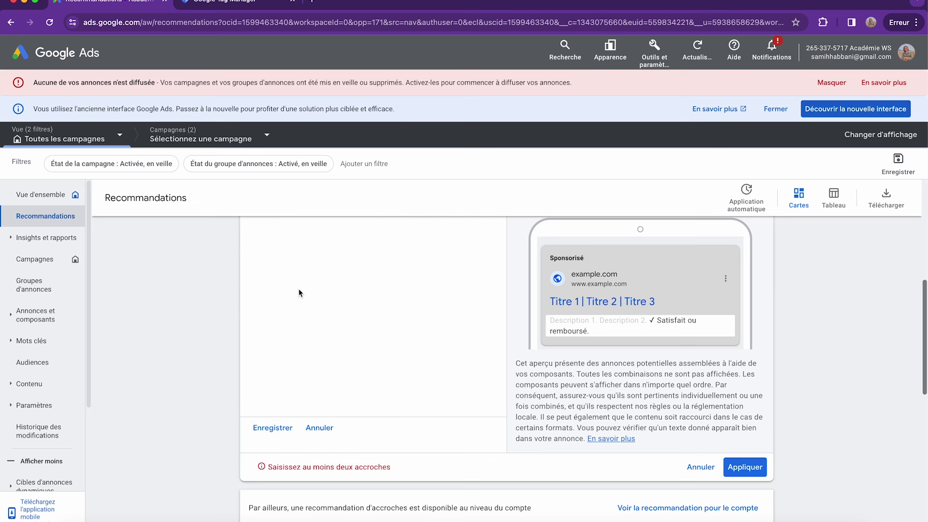
pyautogui.click(270, 287)
pyautogui.press('BackSpace')
pyautogui.press('BackSpace')
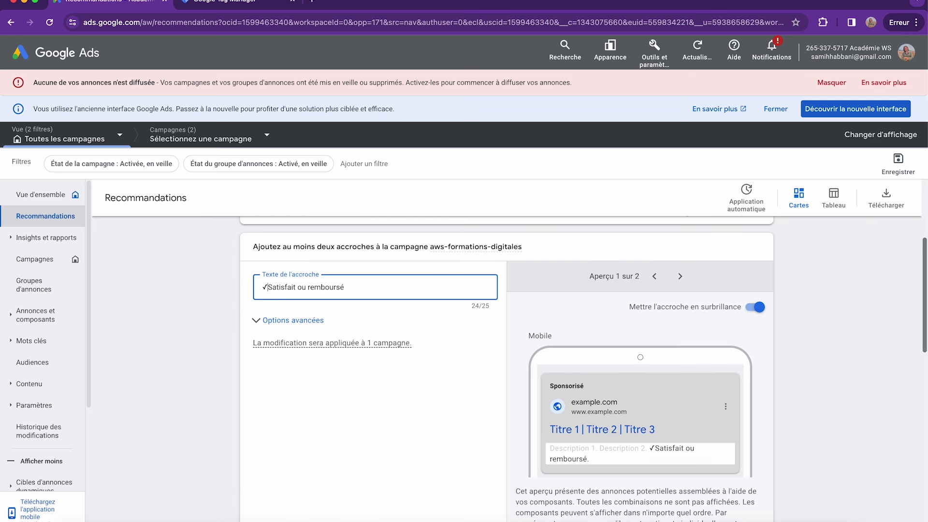
pyautogui.scroll(-5, 297, 353)
pyautogui.click(275, 386)
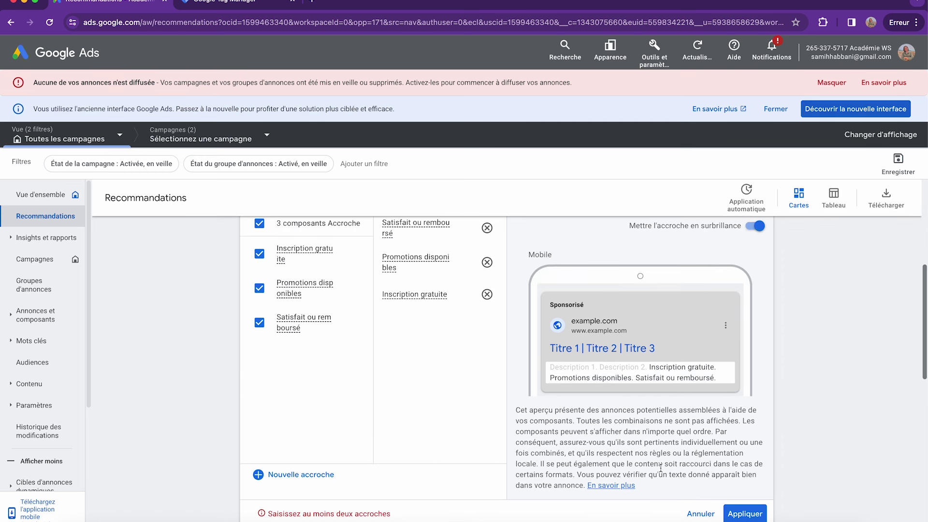
pyautogui.click(735, 512)
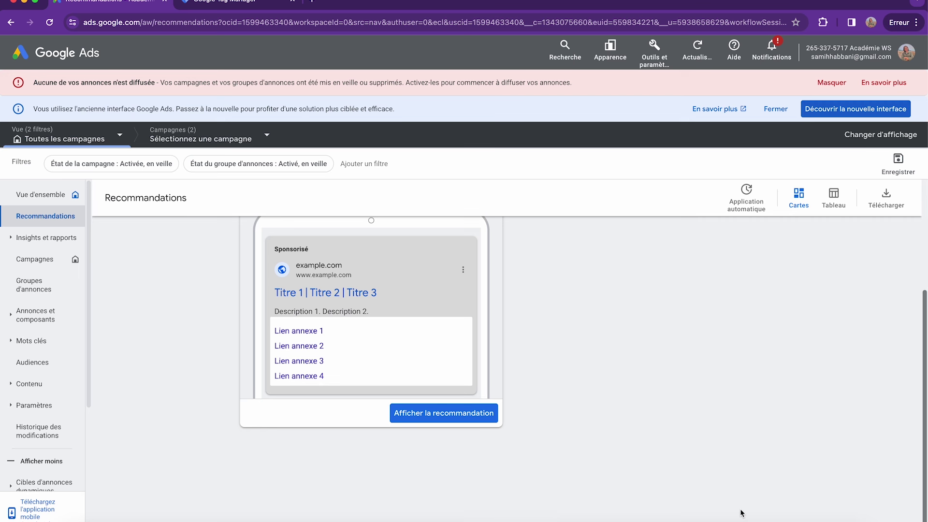
pyautogui.scroll(4, 419, 344)
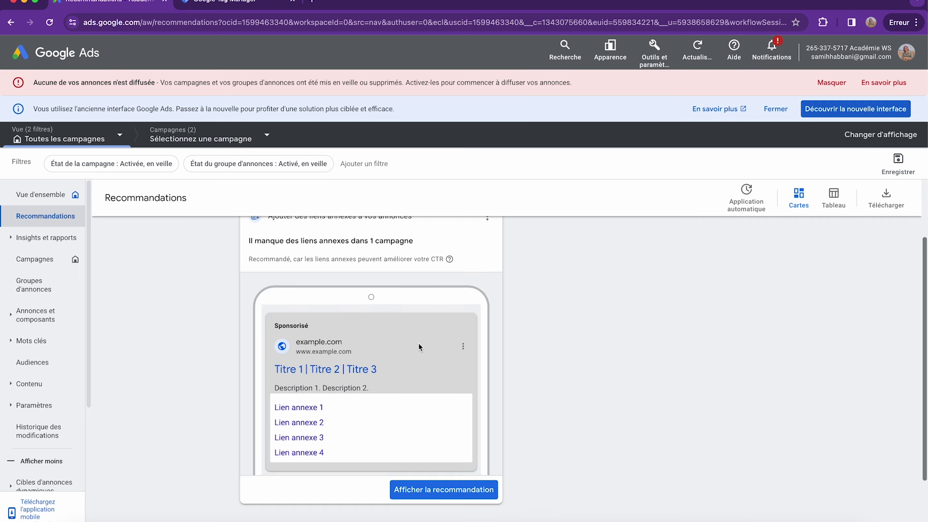
# View the campaign performance insights and the auction insights report with its impression share and overlap rate columns
pyautogui.click(35, 237)
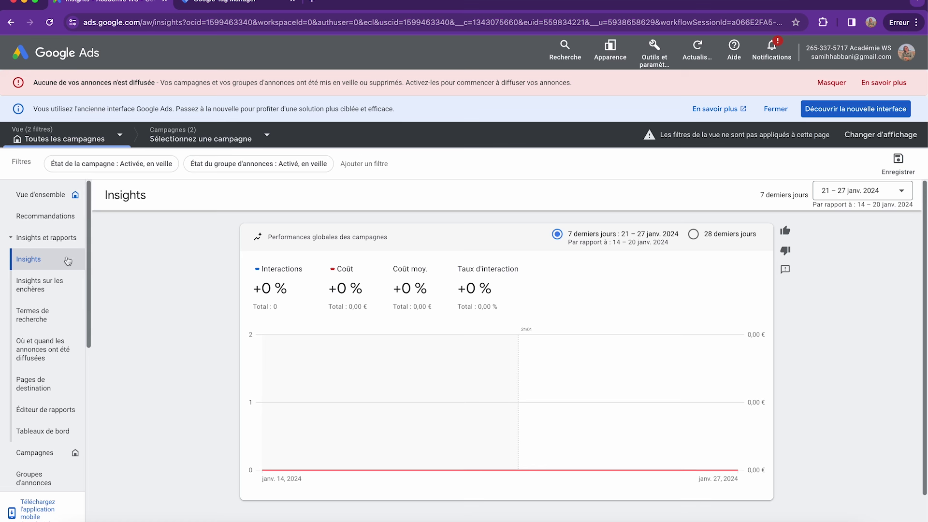
pyautogui.click(43, 277)
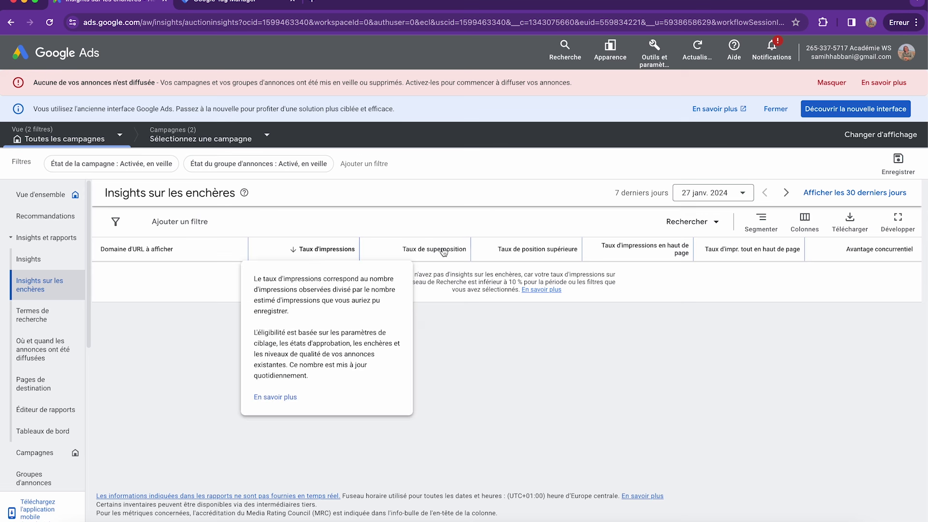
pyautogui.moveTo(449, 250)
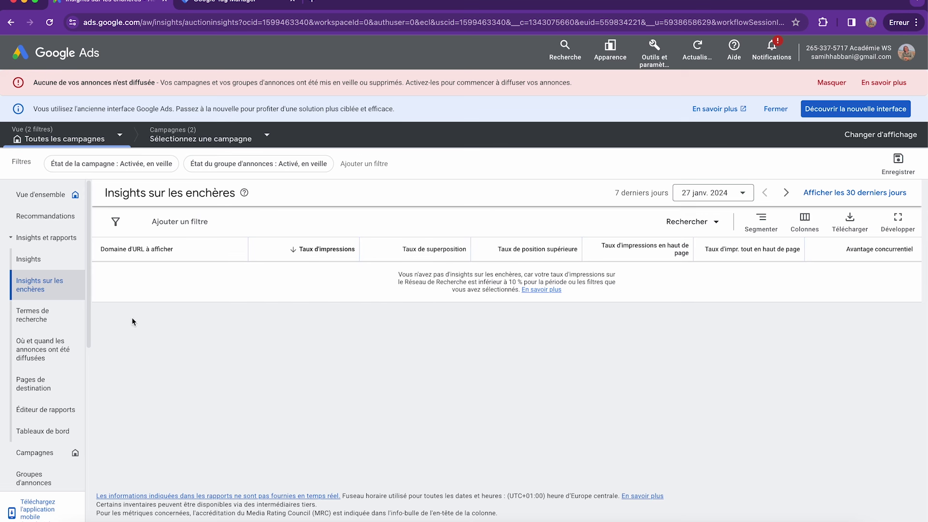
# View the search terms report, the where and when ads ran report, and the landing pages report for all campaigns
pyautogui.click(18, 310)
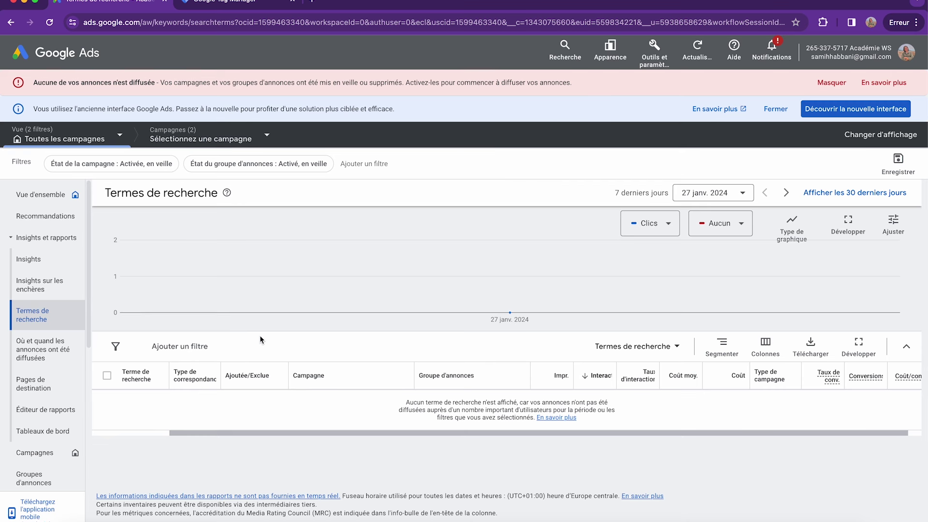
pyautogui.click(46, 350)
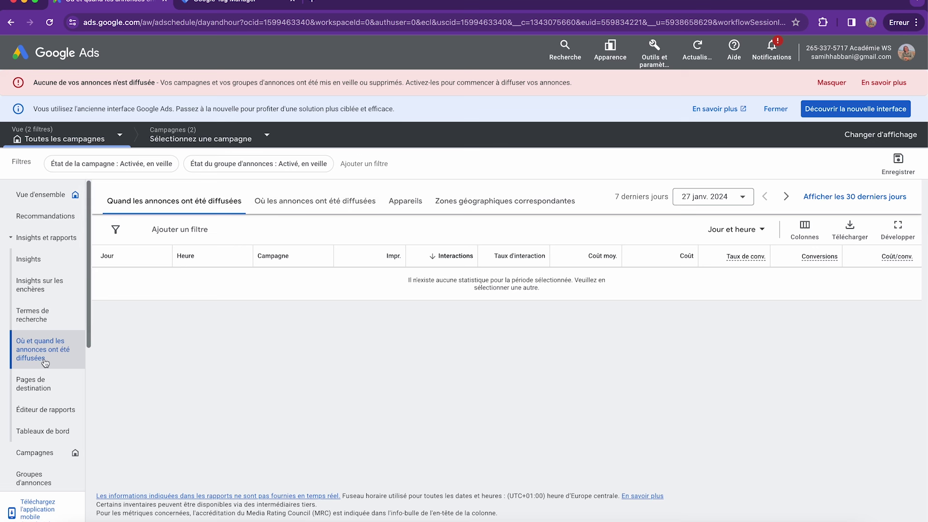
pyautogui.scroll(-3, 45, 363)
pyautogui.click(32, 319)
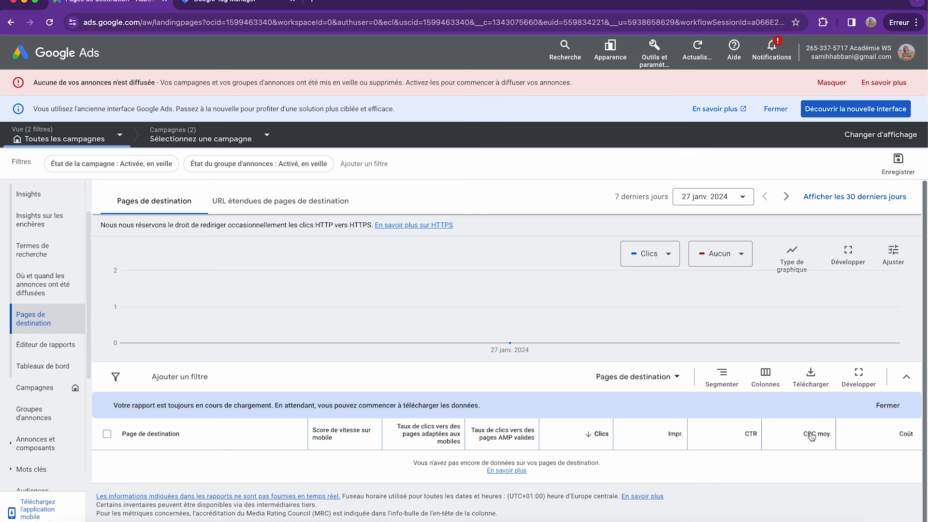
pyautogui.moveTo(812, 438)
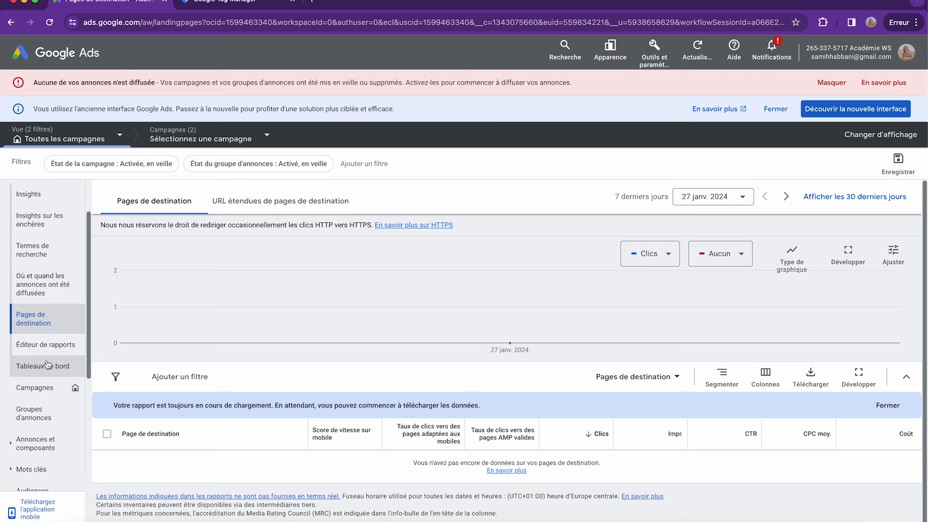
# Browse the template gallery of the report editor and view the dashboards page
pyautogui.click(48, 345)
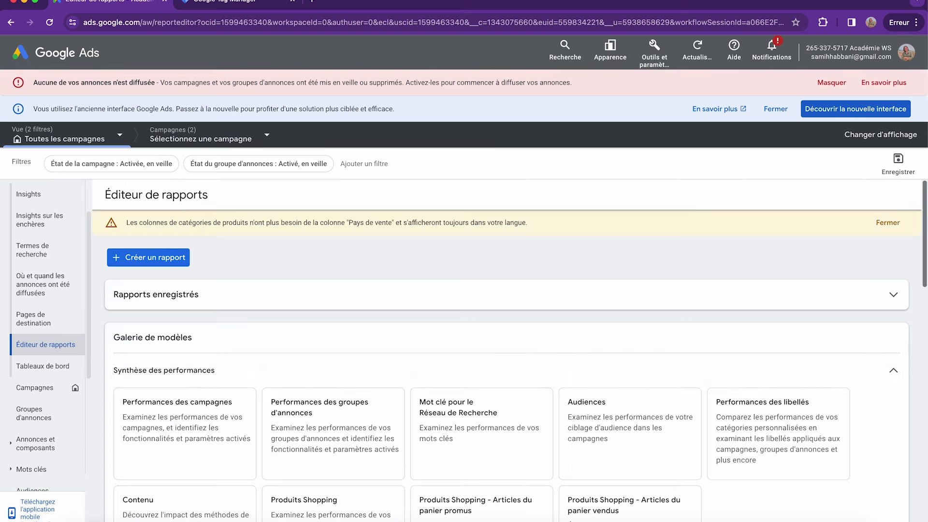
pyautogui.scroll(-3, 223, 333)
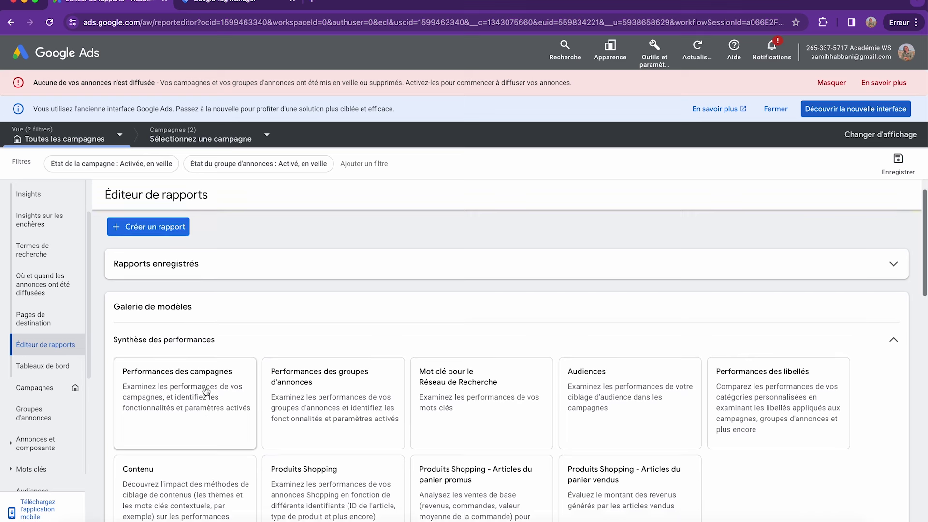
pyautogui.scroll(-3, 206, 391)
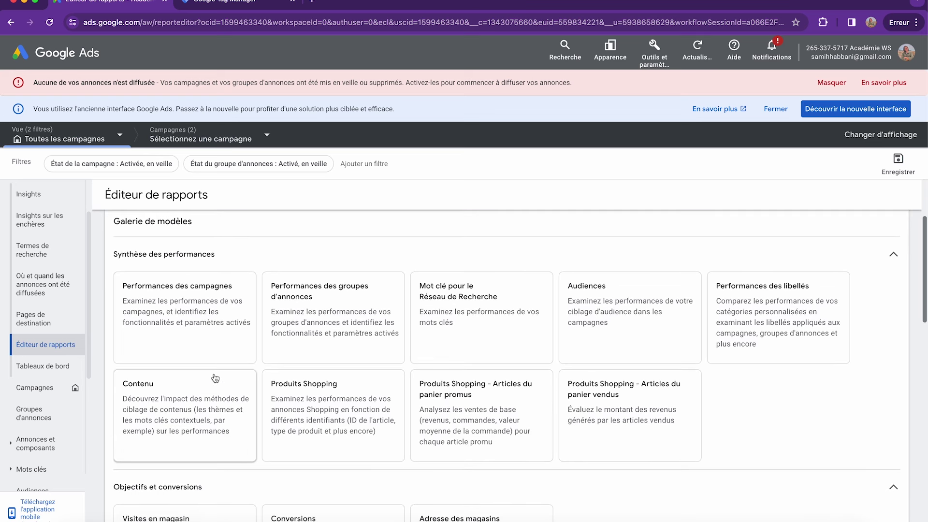
pyautogui.scroll(-1, 314, 339)
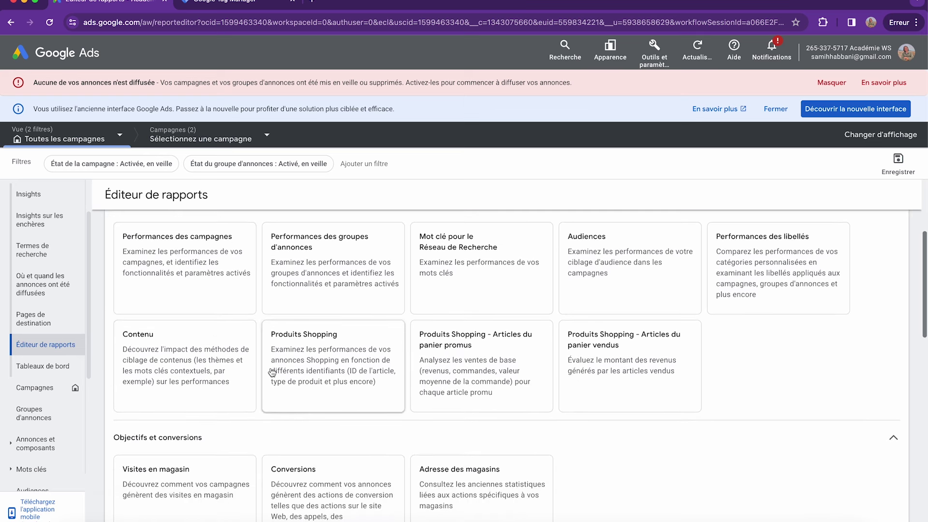
pyautogui.click(33, 367)
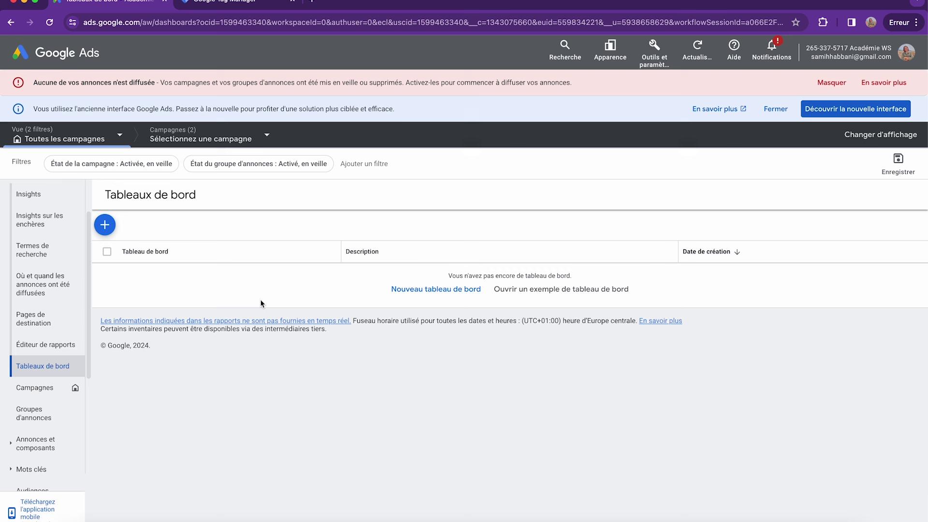
# Show the campaigns table and examine its budget, status, impressions and interaction rate columns
pyautogui.click(30, 388)
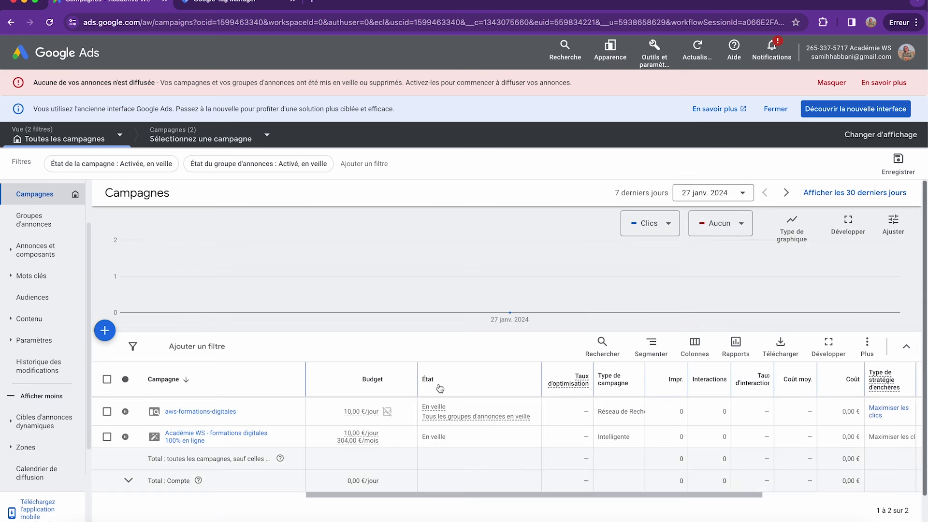
pyautogui.scroll(-2, 243, 356)
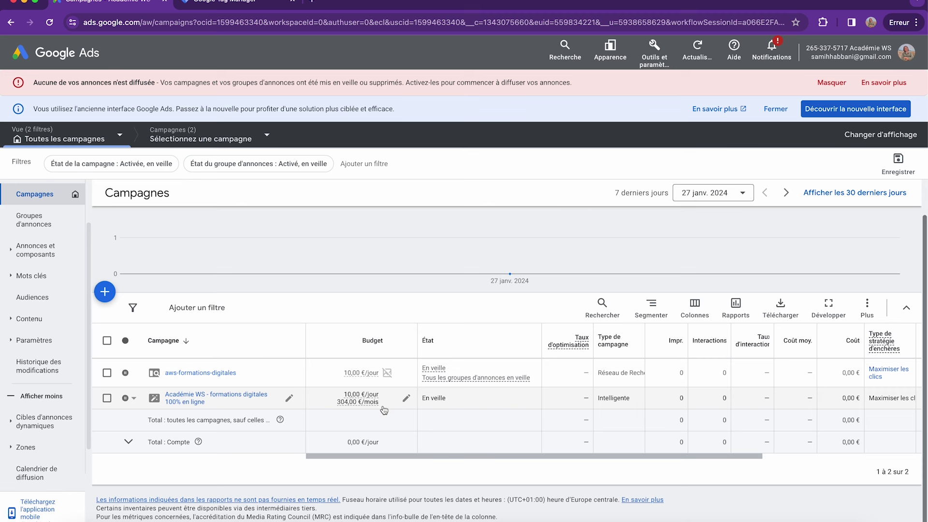
pyautogui.hscroll(2, 460, 410)
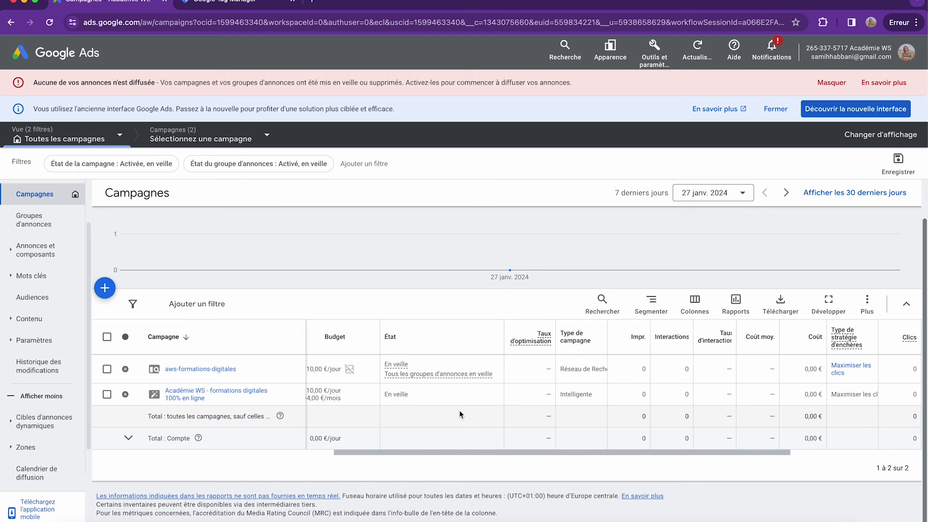
pyautogui.hscroll(5, 512, 379)
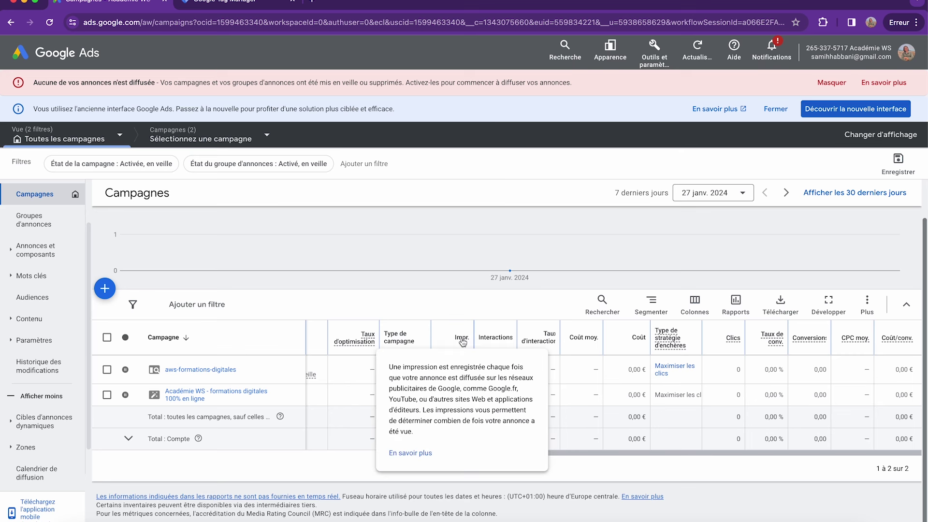
pyautogui.moveTo(515, 345)
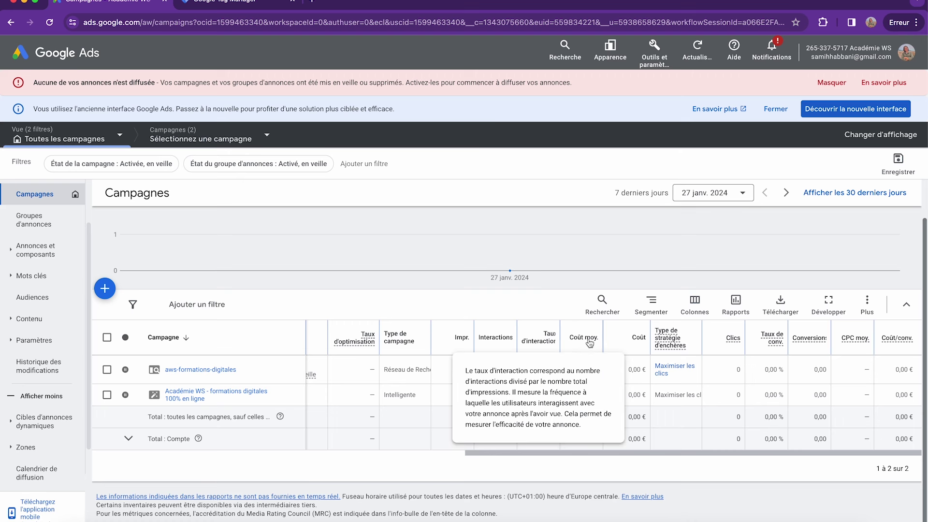
# Widen the bid strategy type column of the campaigns table and review the clicks, conversion rate and cost per conversion columns
pyautogui.moveTo(684, 343)
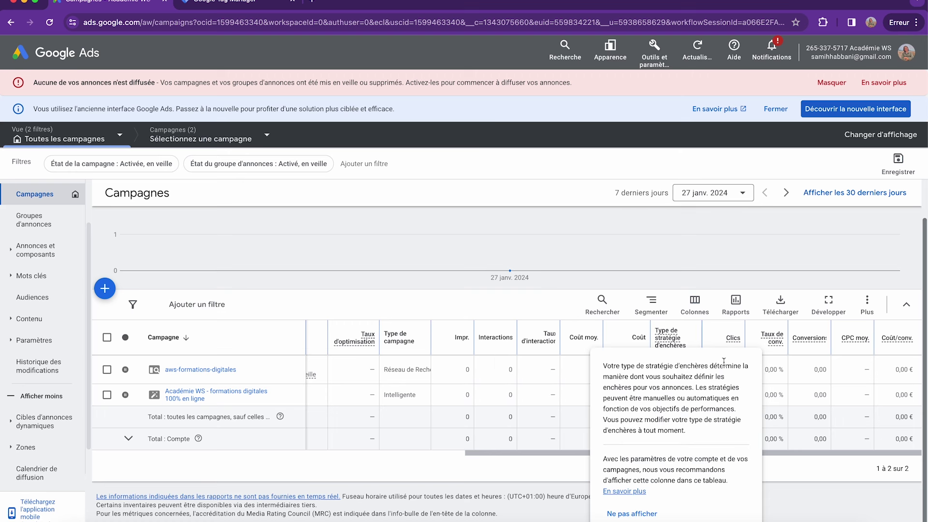
pyautogui.moveTo(704, 322); pyautogui.dragTo(746, 314)
pyautogui.moveTo(781, 350)
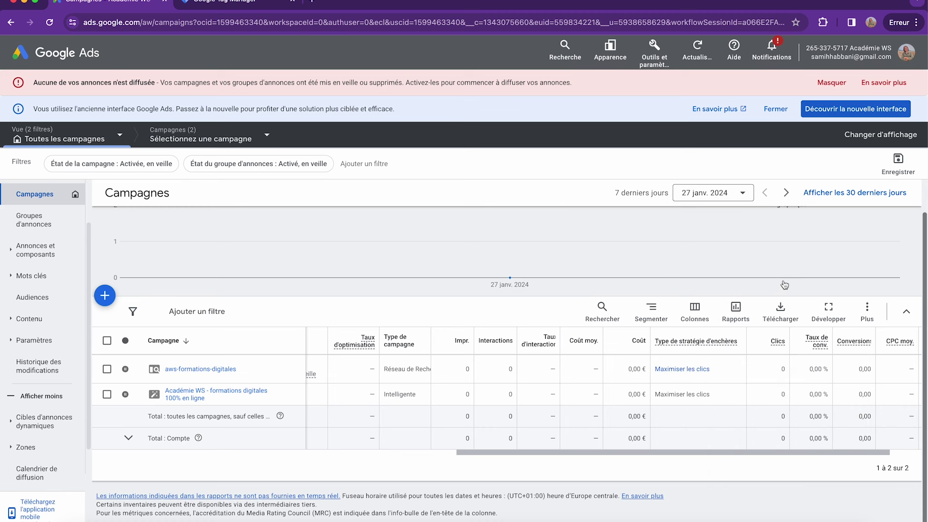
pyautogui.moveTo(818, 344)
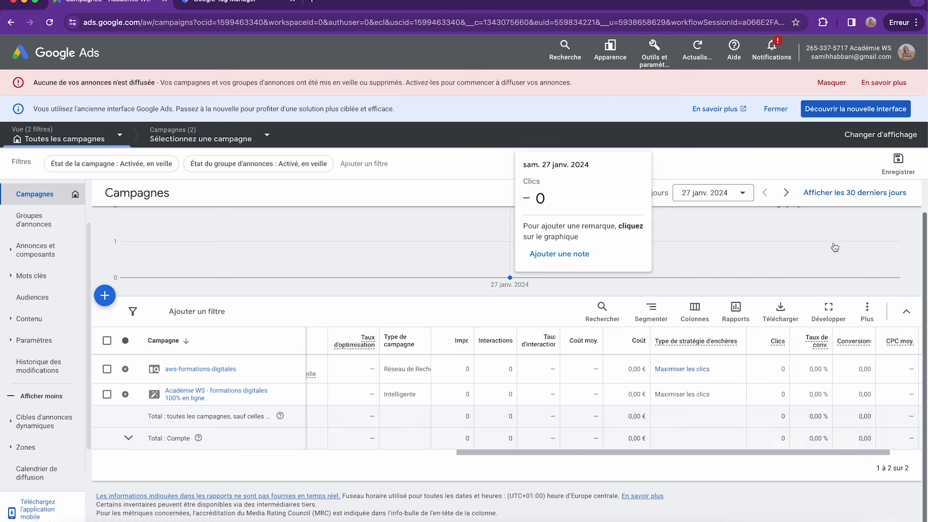
pyautogui.hscroll(2, 864, 360)
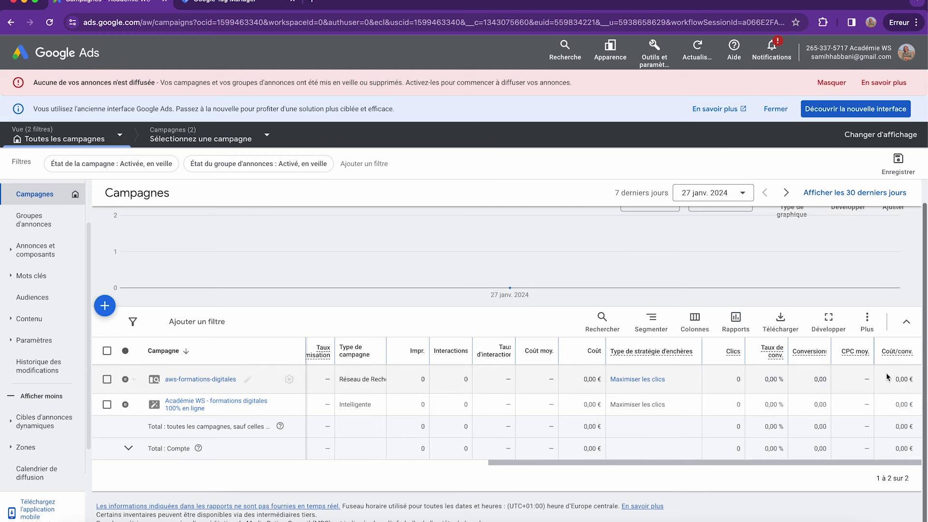
pyautogui.scroll(-1, 793, 398)
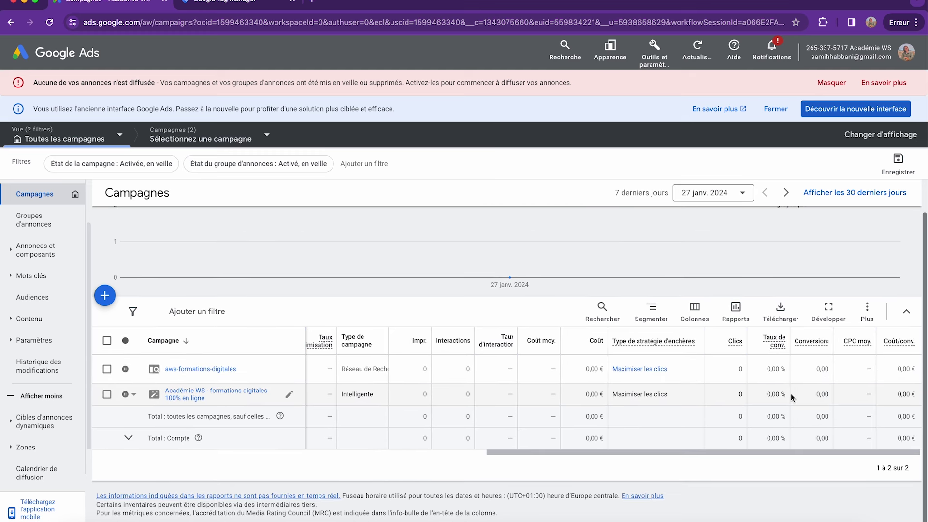
pyautogui.hscroll(-2, 385, 394)
pyautogui.hscroll(-7, 385, 394)
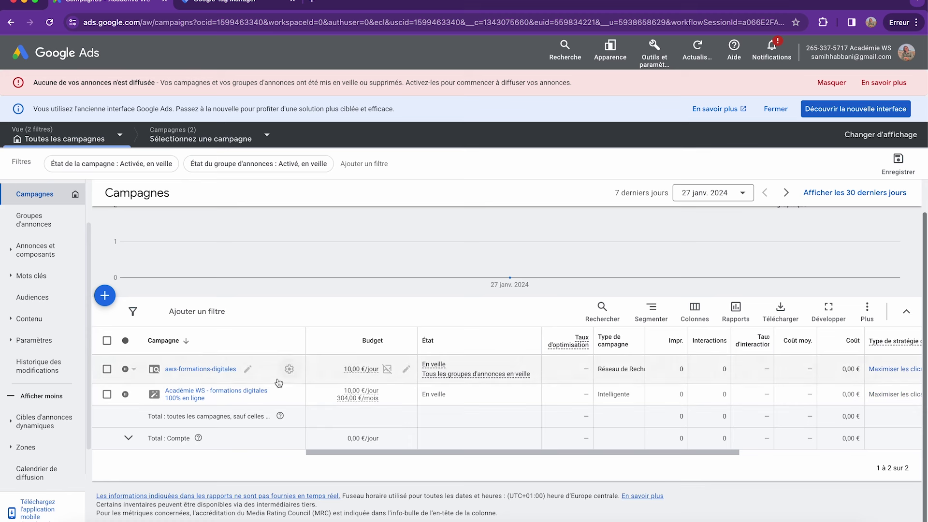
pyautogui.click(251, 369)
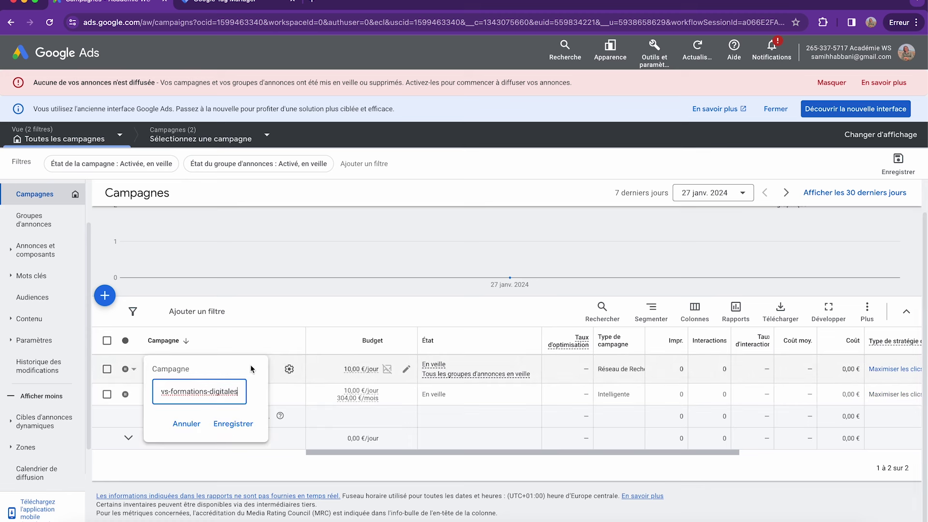
pyautogui.doubleClick(201, 391)
pyautogui.press('Escape')
# Open the aws-formations-digitales campaign and view its list of ads with their status and ad strength
pyautogui.click(185, 368)
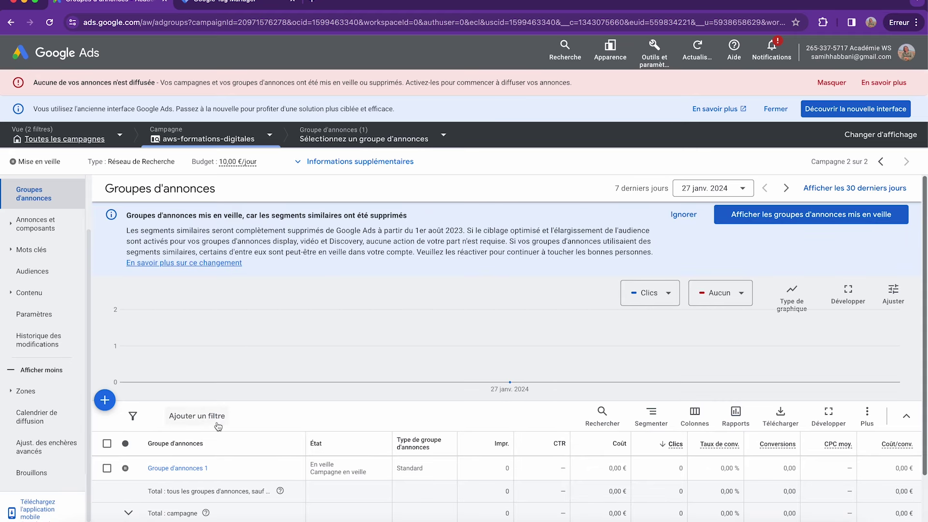
pyautogui.click(24, 224)
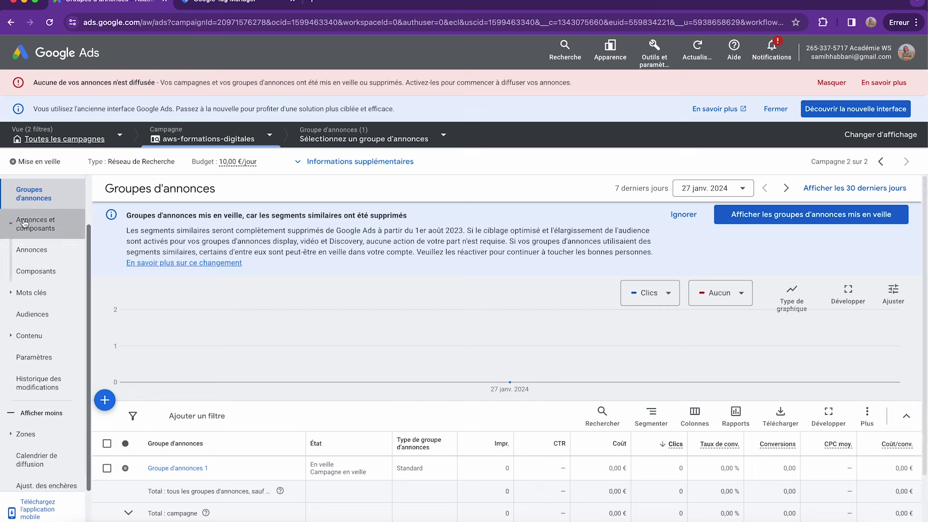
pyautogui.scroll(-2, 46, 255)
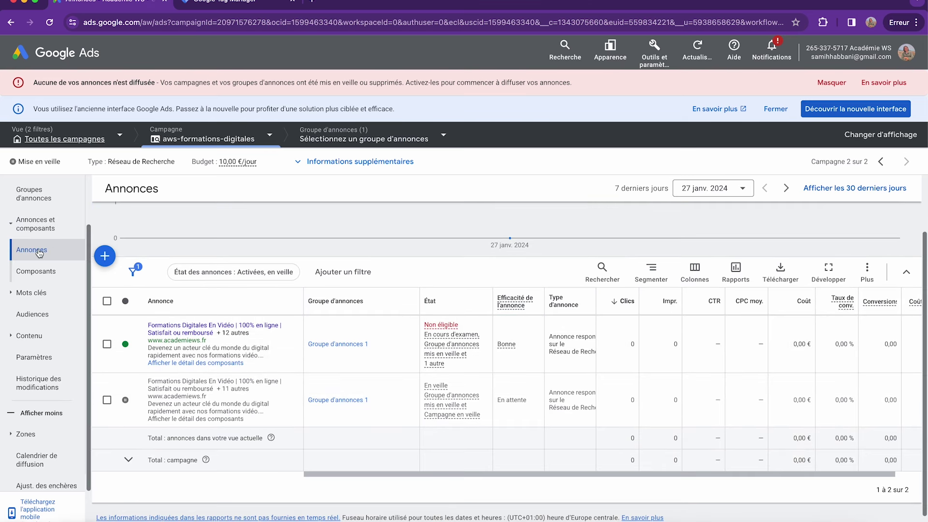
# Open the active responsive search ad for editing, review its ad strength, final URL and headlines, and return to the ads list
pyautogui.click(293, 344)
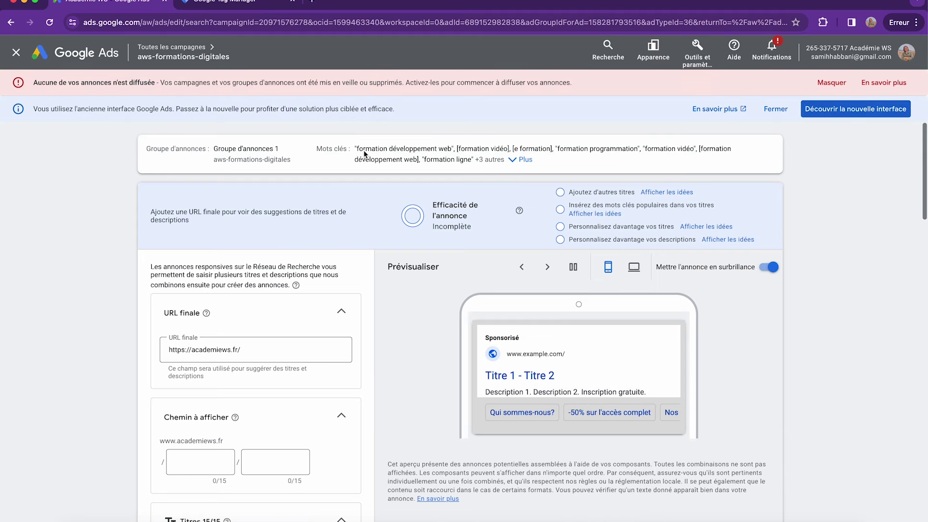
pyautogui.scroll(-1, 356, 286)
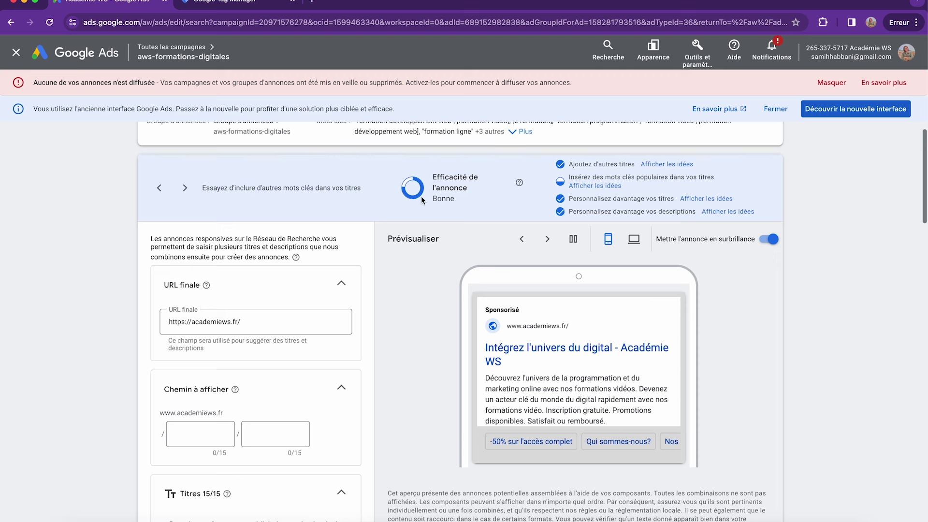
pyautogui.scroll(-3, 305, 297)
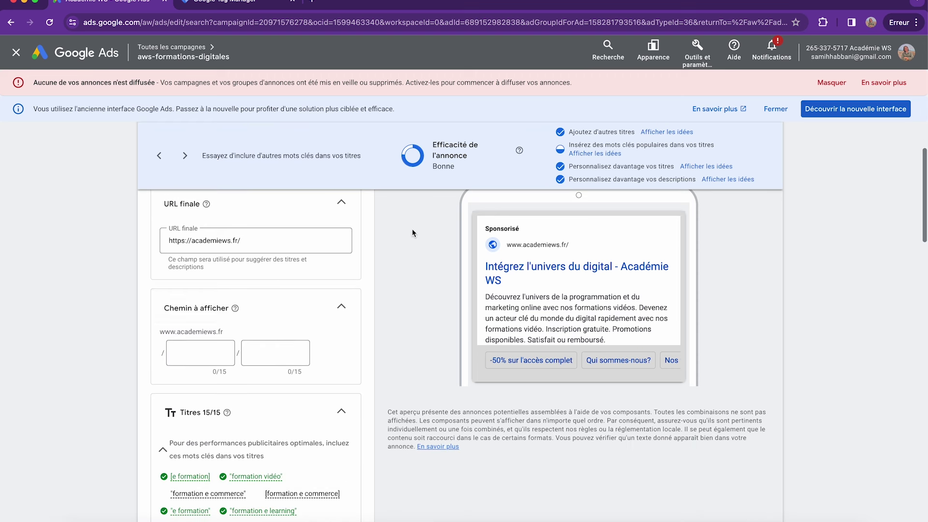
pyautogui.scroll(-4, 324, 303)
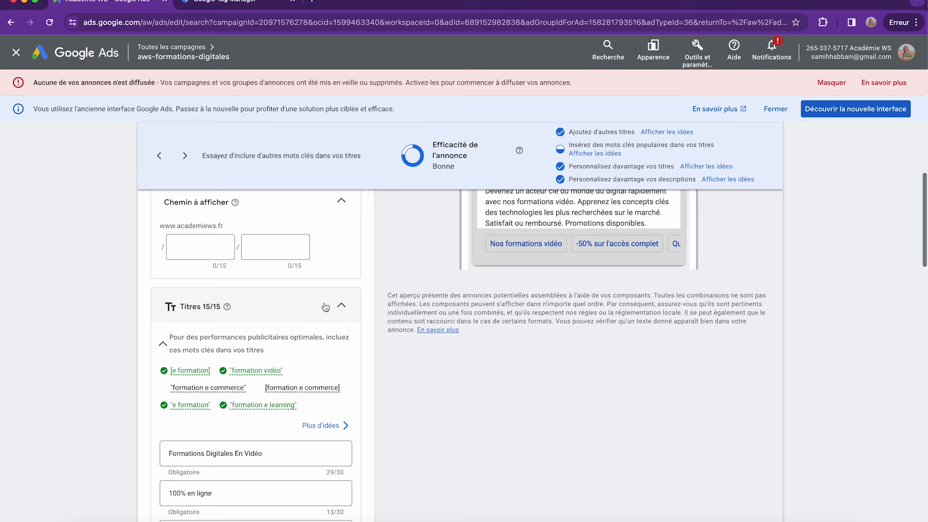
pyautogui.hscroll(-5, 325, 307)
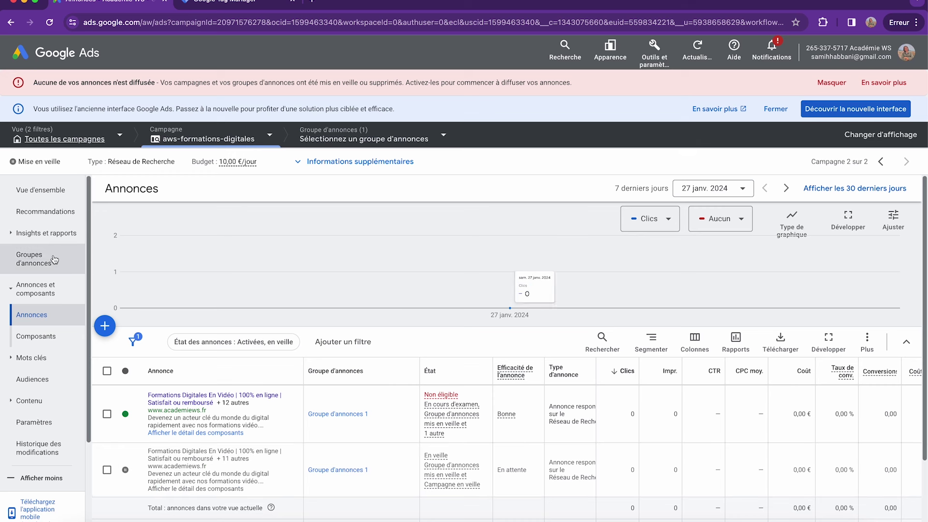
# Open the campaign's ad groups and review the table's status, conversion rate and conversions columns along with its column editor
pyautogui.click(30, 265)
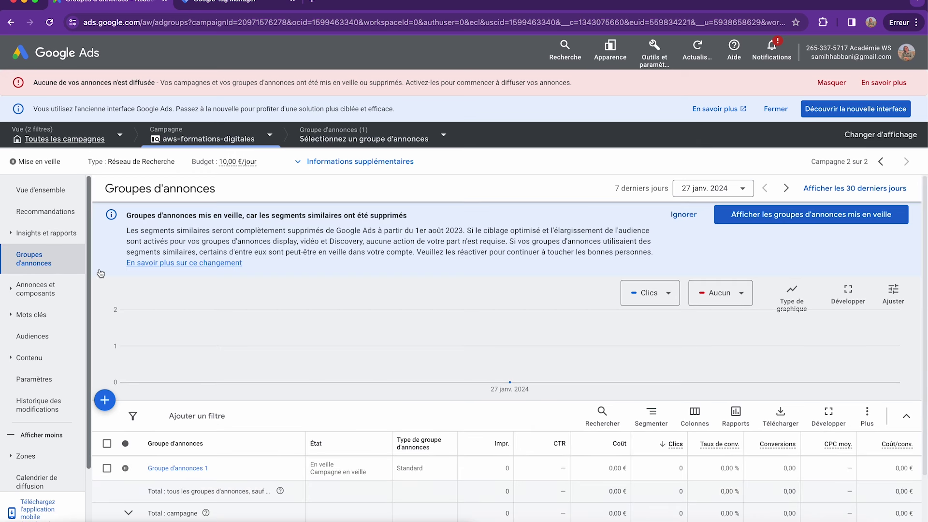
pyautogui.scroll(-2, 337, 398)
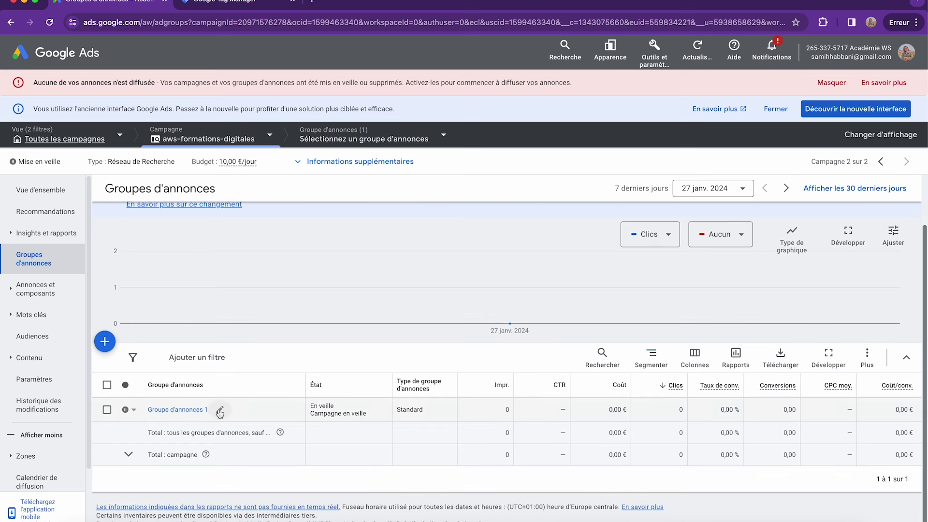
pyautogui.scroll(1, 219, 407)
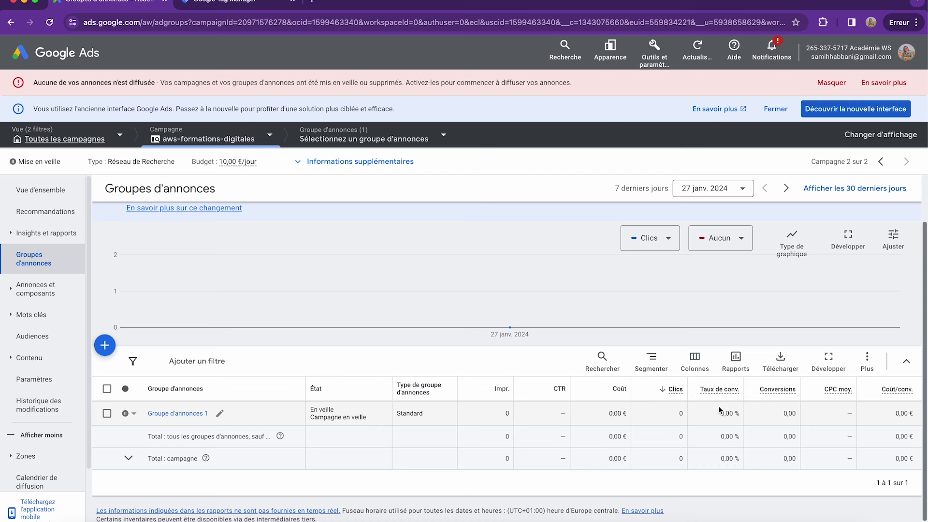
pyautogui.scroll(-1, 774, 404)
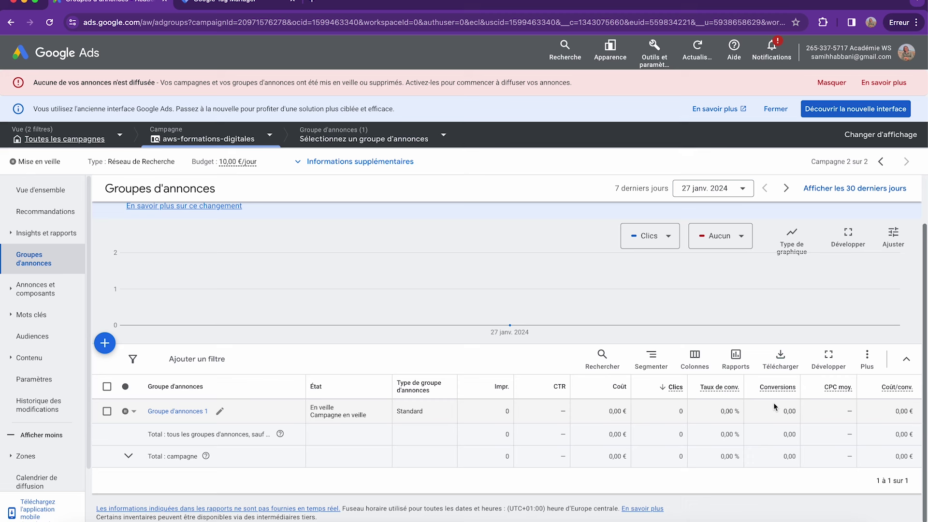
pyautogui.click(690, 358)
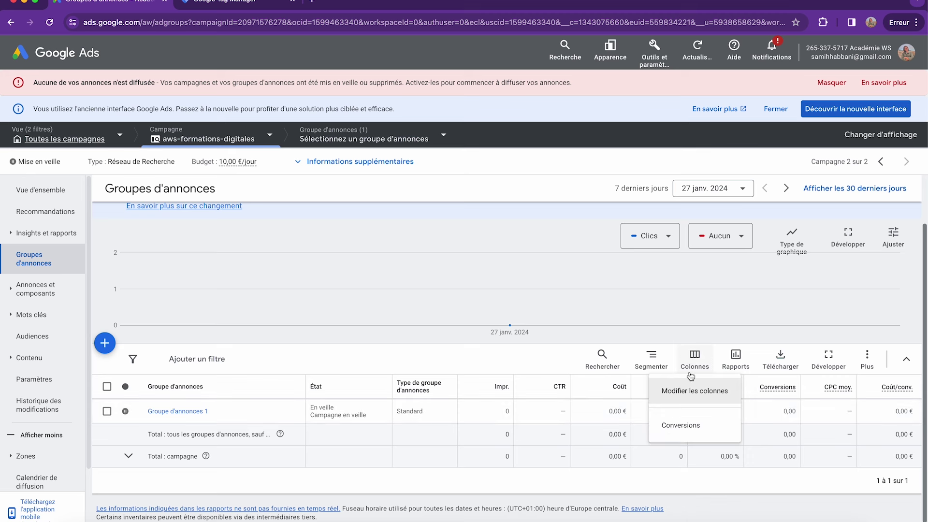
pyautogui.click(692, 390)
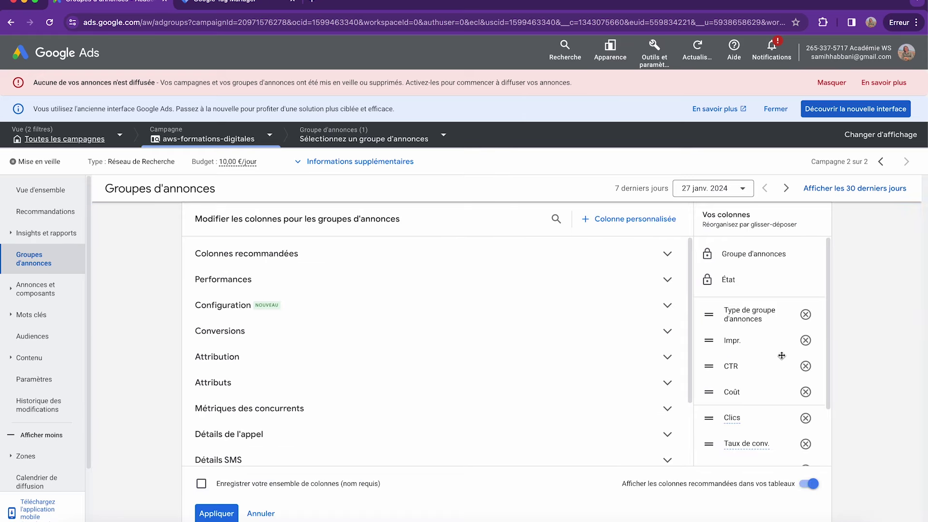
pyautogui.scroll(-3, 782, 356)
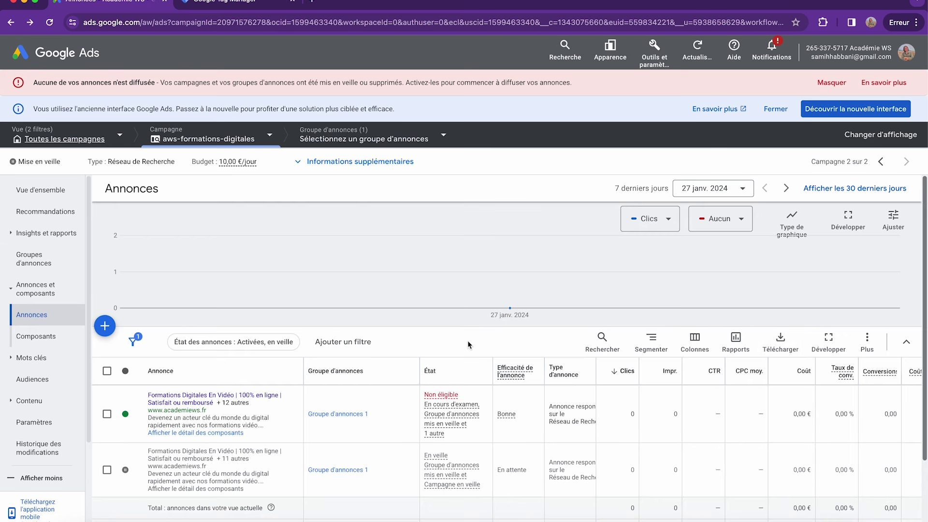
# Open the campaign's ad assets and examine the sitelinks and callouts, including the preview of the "-50% sur l'accès complet" sitelink
pyautogui.click(43, 347)
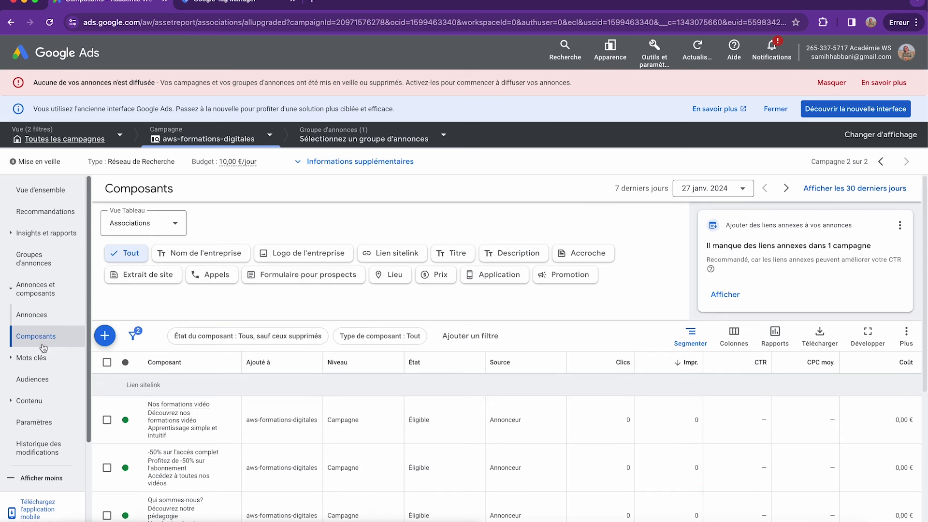
pyautogui.scroll(-5, 402, 383)
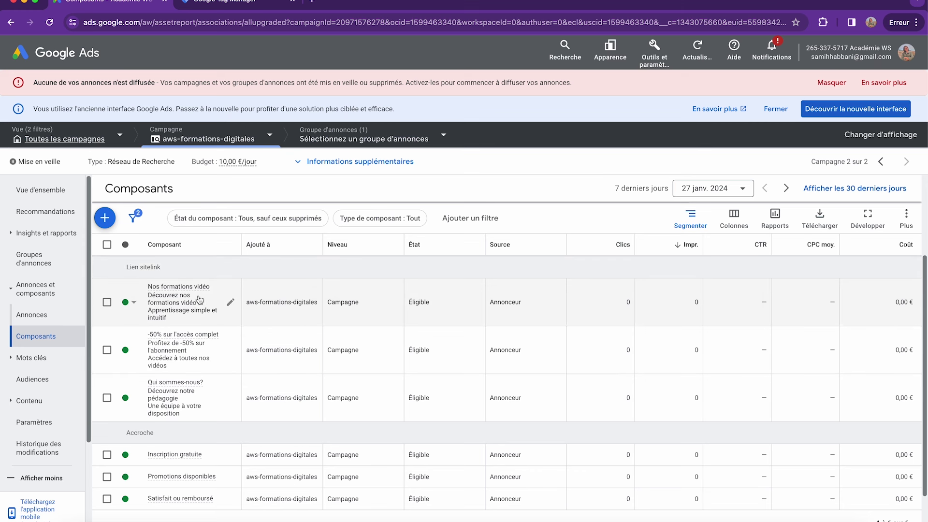
pyautogui.moveTo(186, 294)
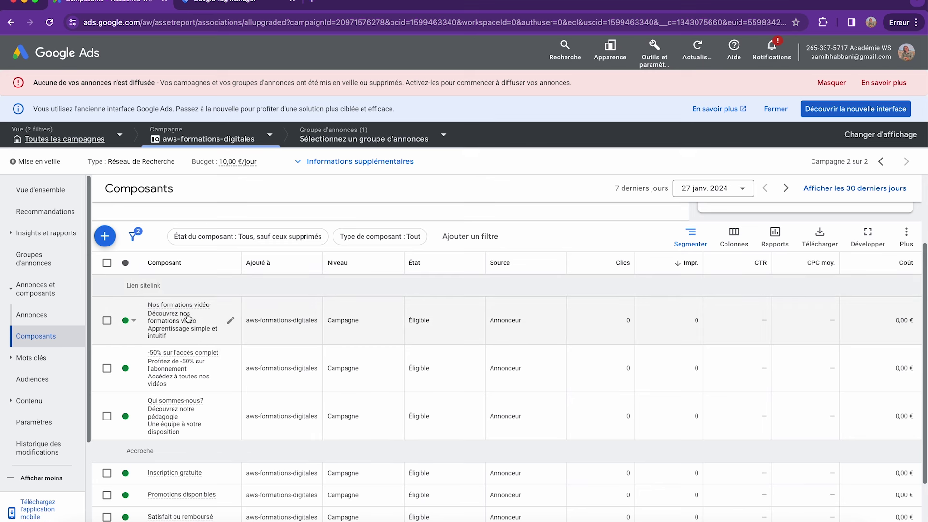
pyautogui.scroll(-1, 182, 389)
pyautogui.scroll(-1, 183, 389)
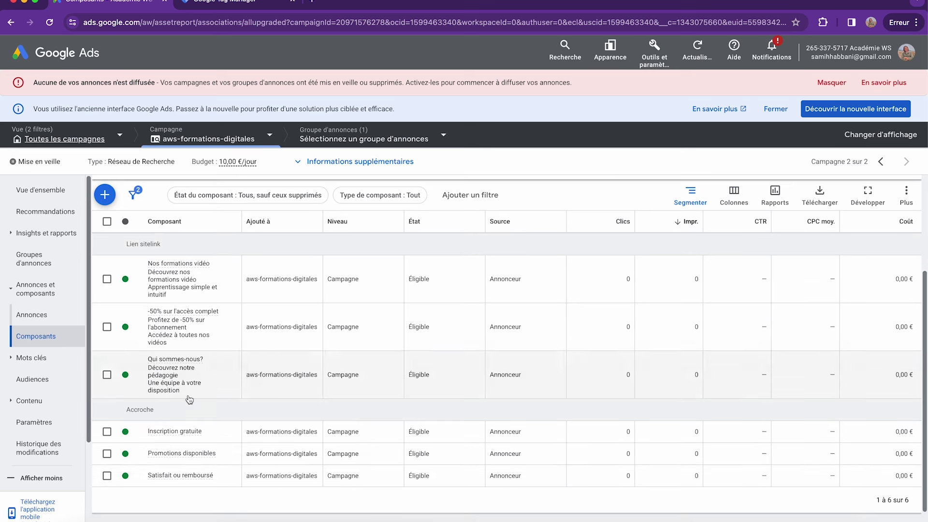
pyautogui.scroll(2, 190, 379)
pyautogui.moveTo(196, 379)
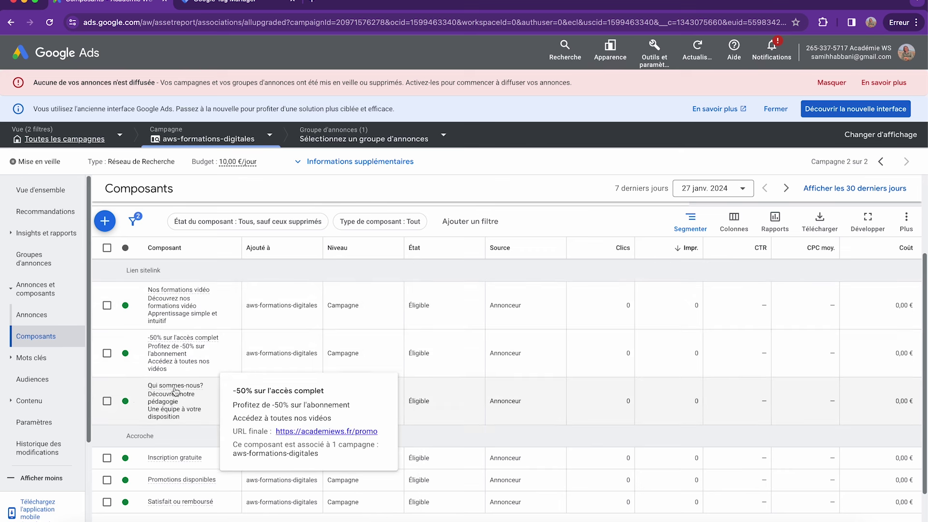
pyautogui.moveTo(175, 403)
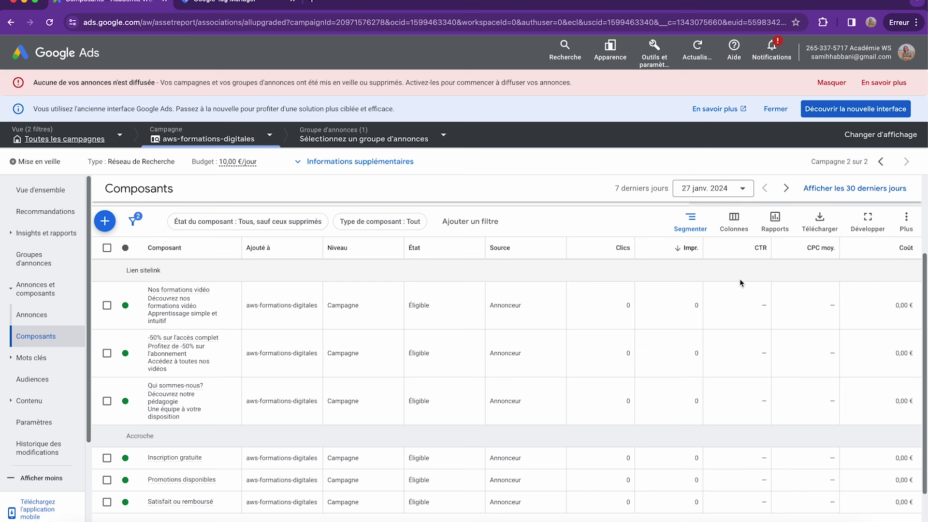
# Show the campaign's search keywords and examine their match type, ad group, status, final URL and clicks columns
pyautogui.click(20, 363)
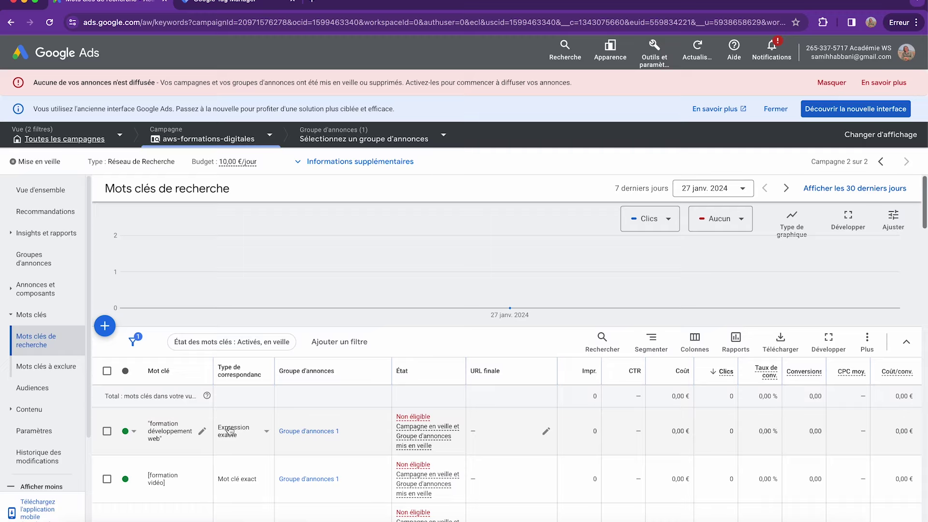
pyautogui.scroll(-5, 230, 431)
pyautogui.scroll(10, 229, 426)
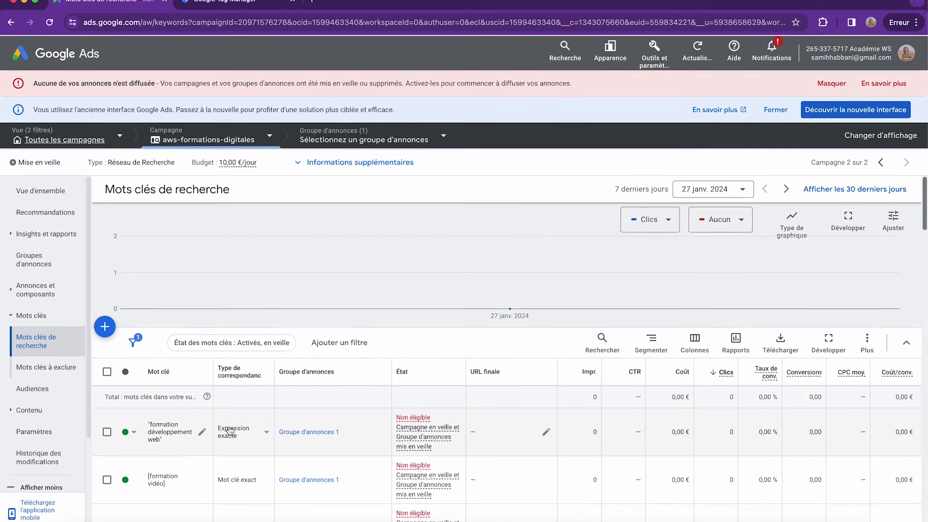
pyautogui.scroll(-2, 231, 431)
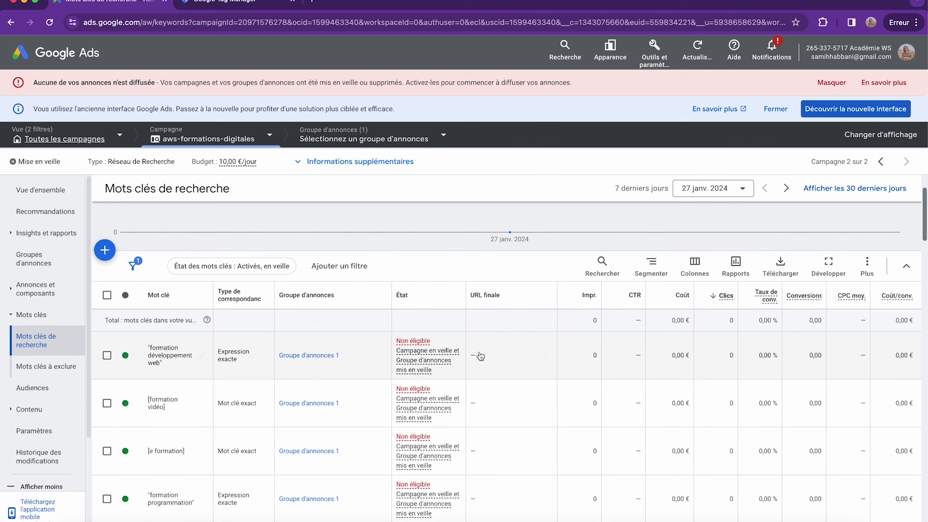
pyautogui.moveTo(729, 299)
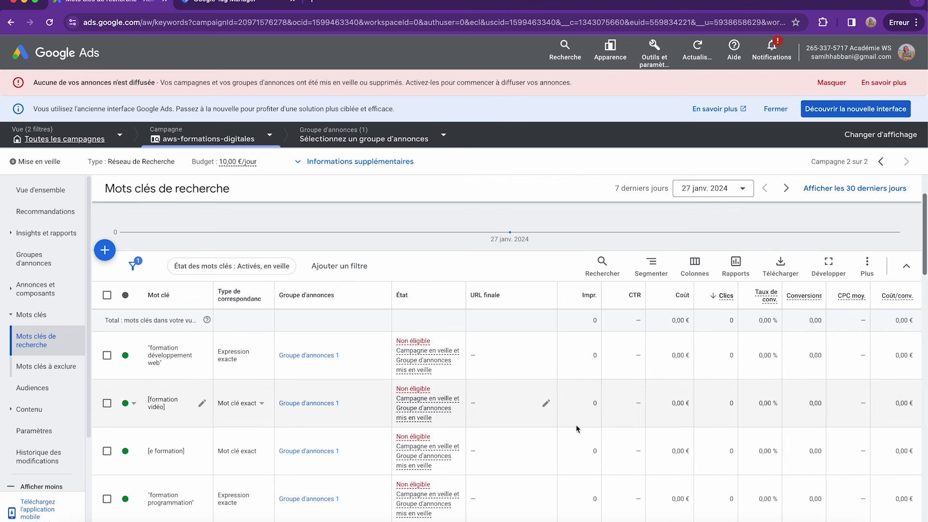
# View the keyword table's column editor and the final URL field of the "formation développement web" keyword, leaving both without changes
pyautogui.click(695, 265)
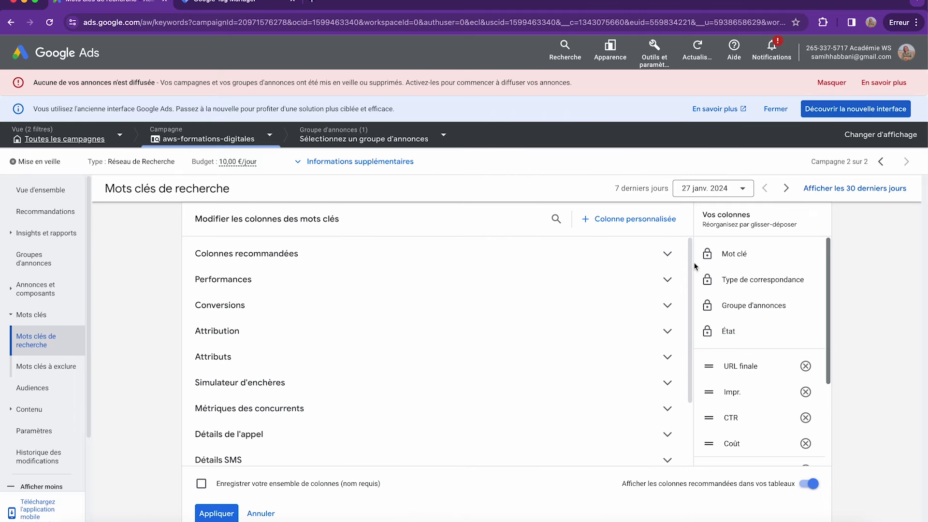
pyautogui.click(258, 513)
pyautogui.scroll(-5, 524, 399)
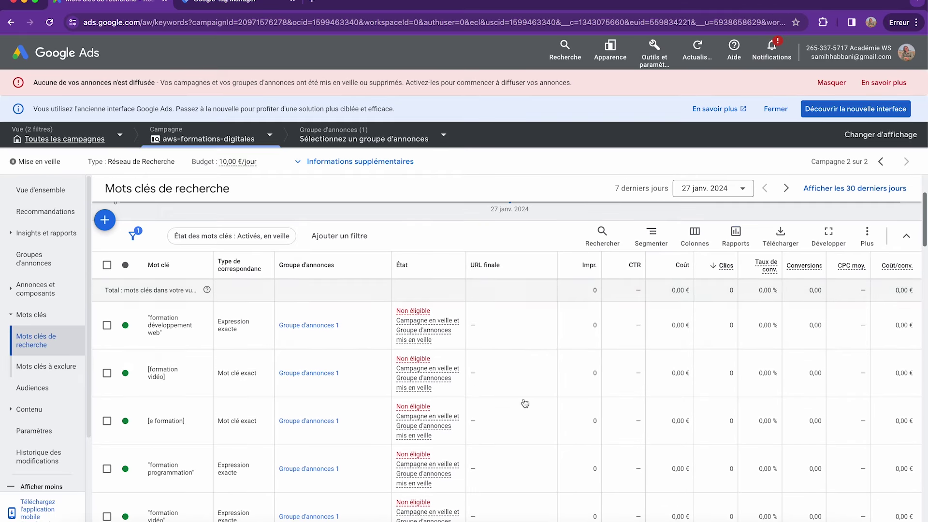
pyautogui.click(546, 326)
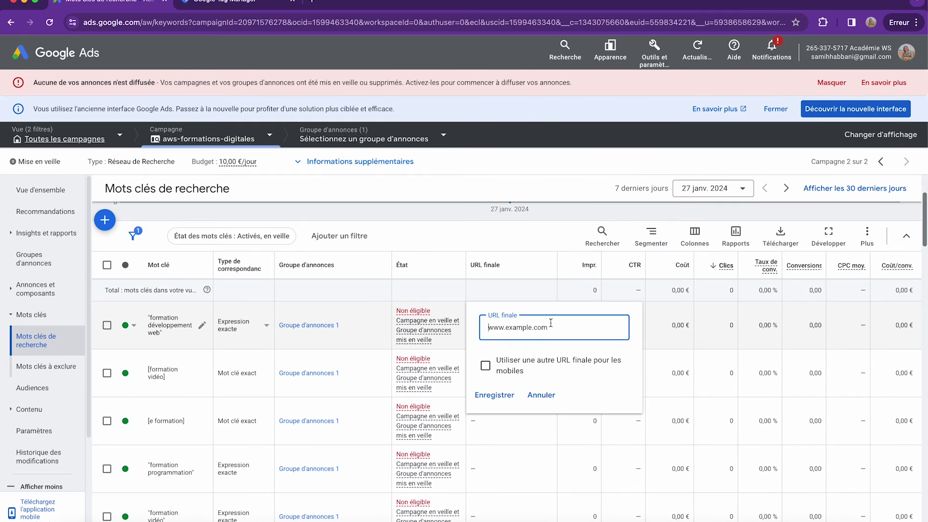
pyautogui.press('Escape')
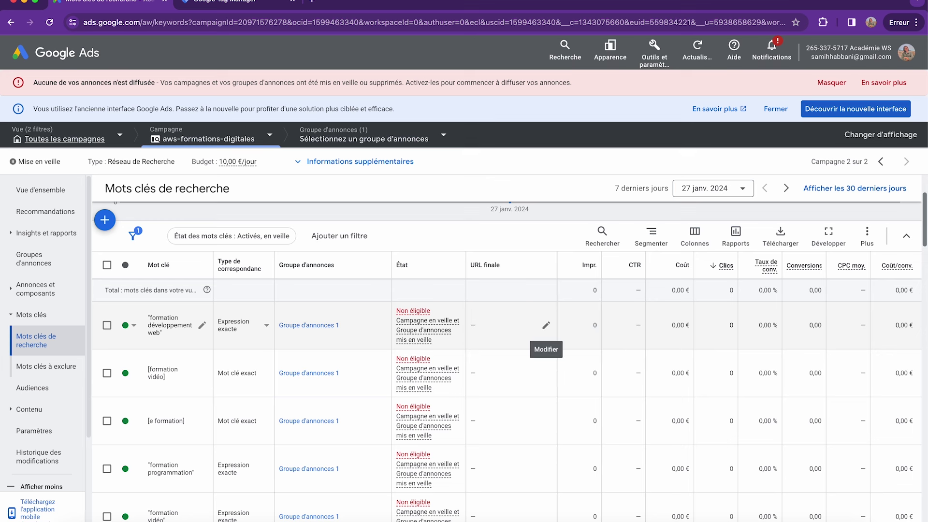
# View the negative keywords list, and open the audiences page to review its segments, performance insights notice and demographic data
pyautogui.click(48, 368)
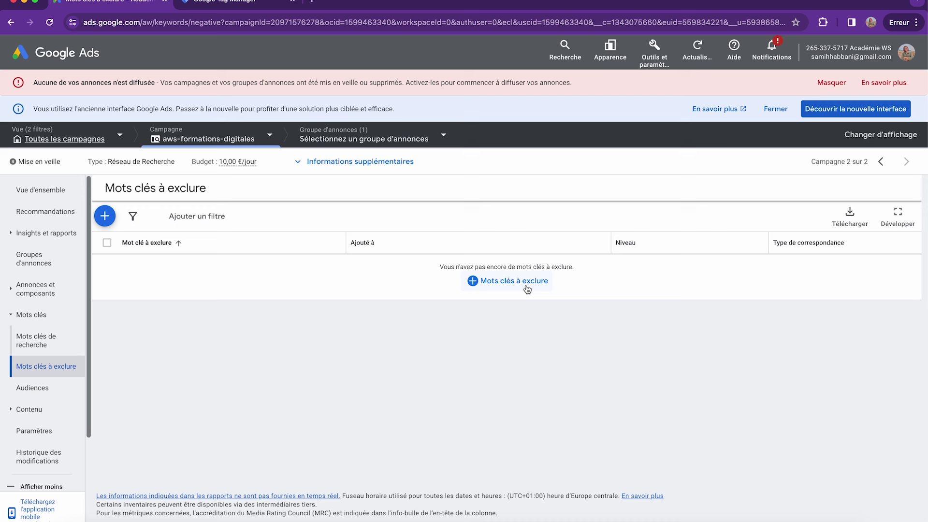
pyautogui.click(29, 387)
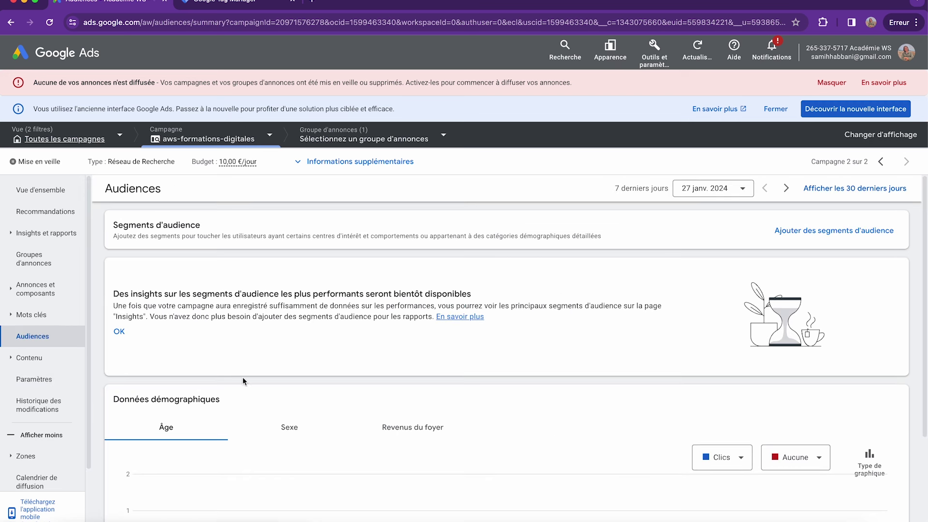
pyautogui.scroll(-3, 303, 388)
pyautogui.scroll(-1, 303, 392)
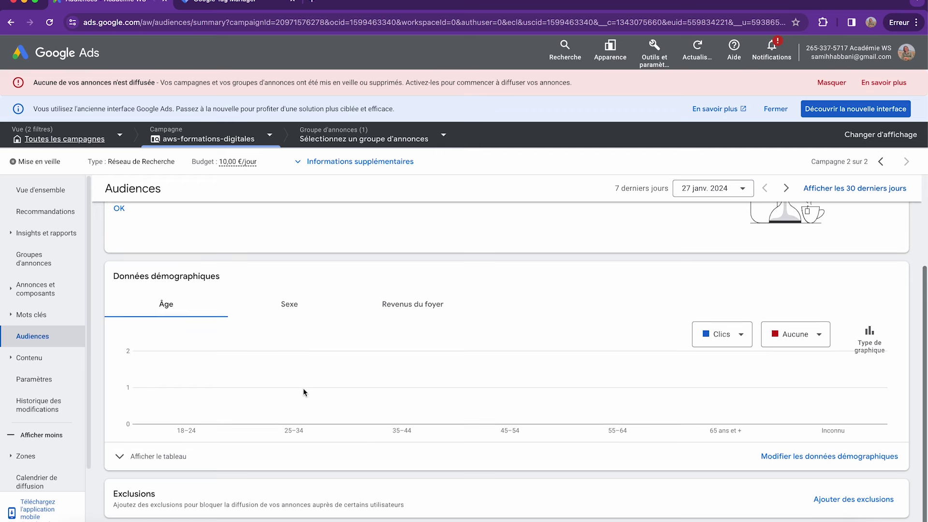
pyautogui.scroll(3, 303, 391)
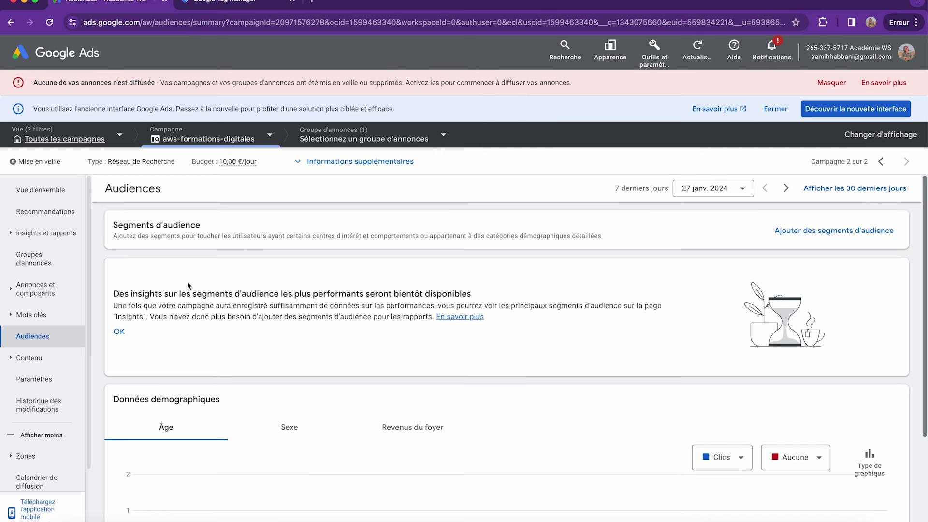
pyautogui.moveTo(113, 293); pyautogui.dragTo(486, 302)
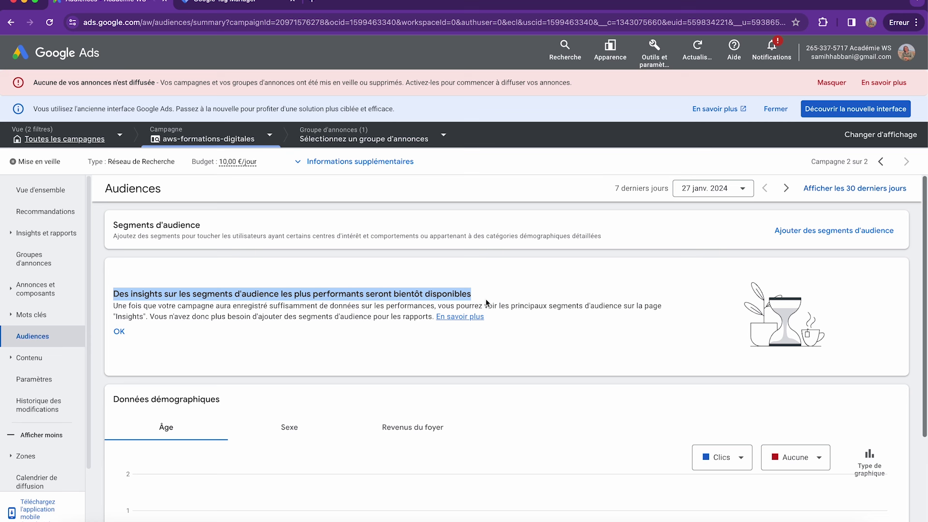
pyautogui.scroll(-2, 193, 295)
# View the campaign's placements and placement exclusions, and open the form for excluding placements without saving anything
pyautogui.click(30, 360)
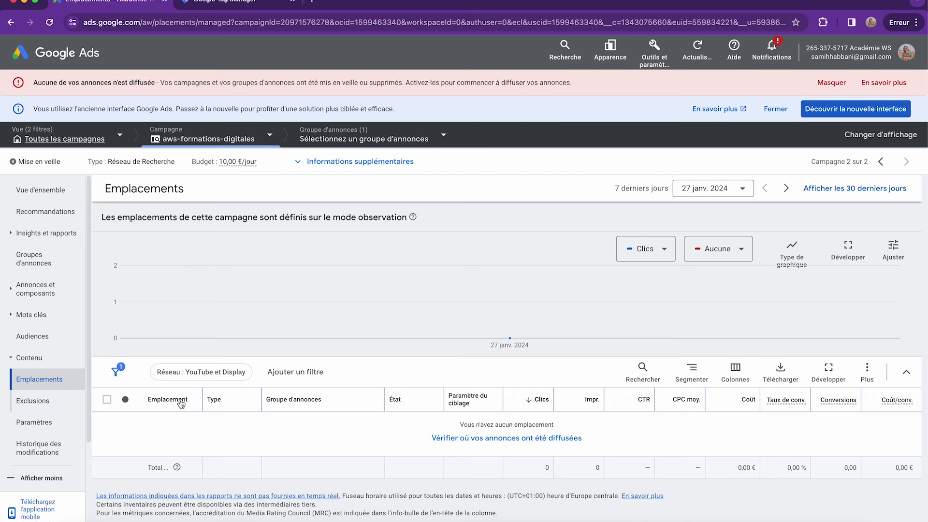
pyautogui.click(42, 406)
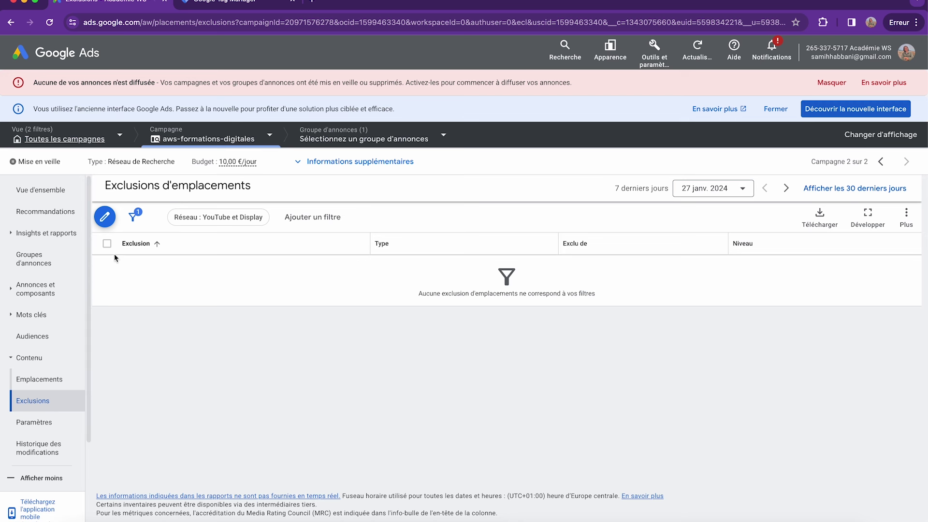
pyautogui.click(103, 220)
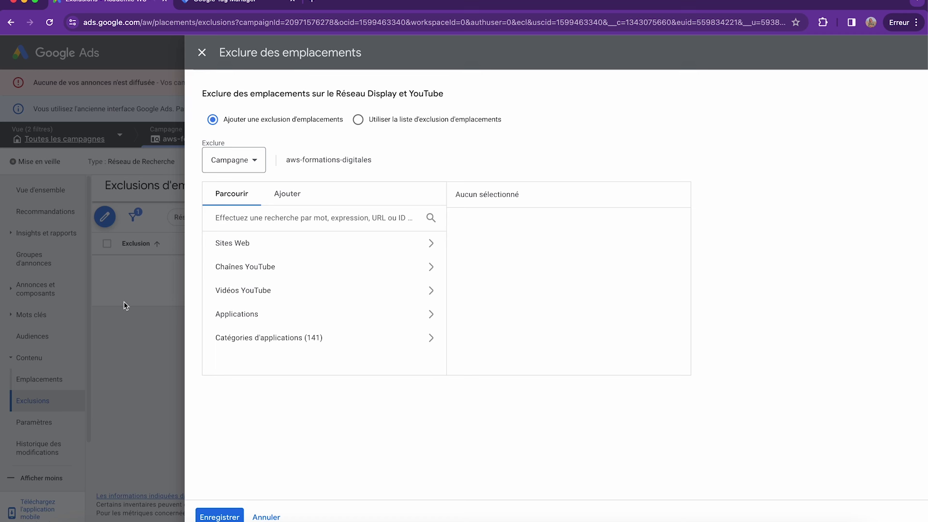
pyautogui.click(264, 518)
# Open the campaign's settings and review its goals, networks, locations, languages, budget, bidding and dates
pyautogui.click(58, 421)
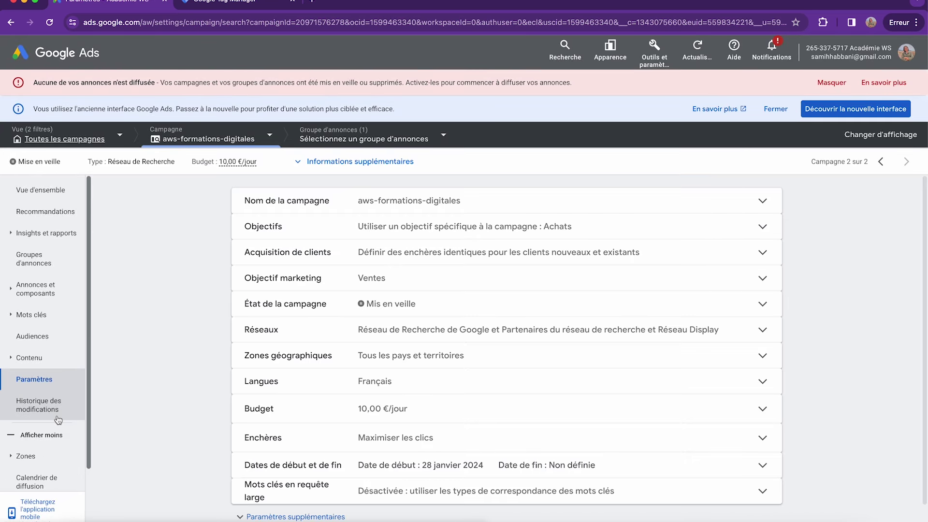
pyautogui.scroll(-1, 406, 334)
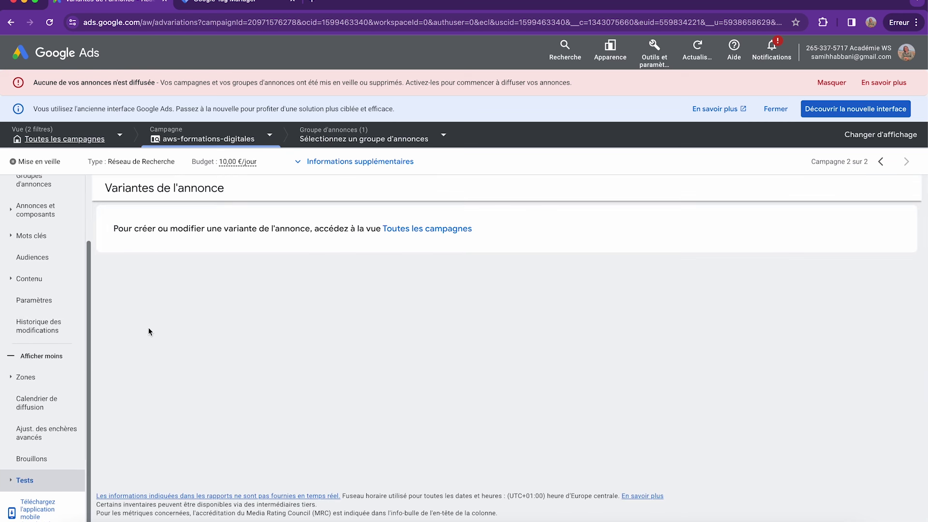
# Show the campaign's targeted and excluded locations, and return to the campaign overview
pyautogui.click(25, 376)
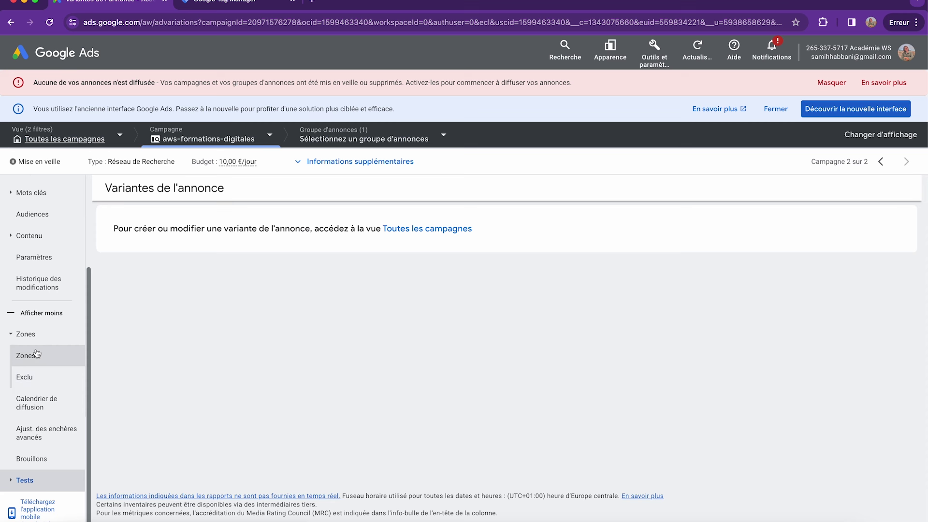
pyautogui.click(36, 354)
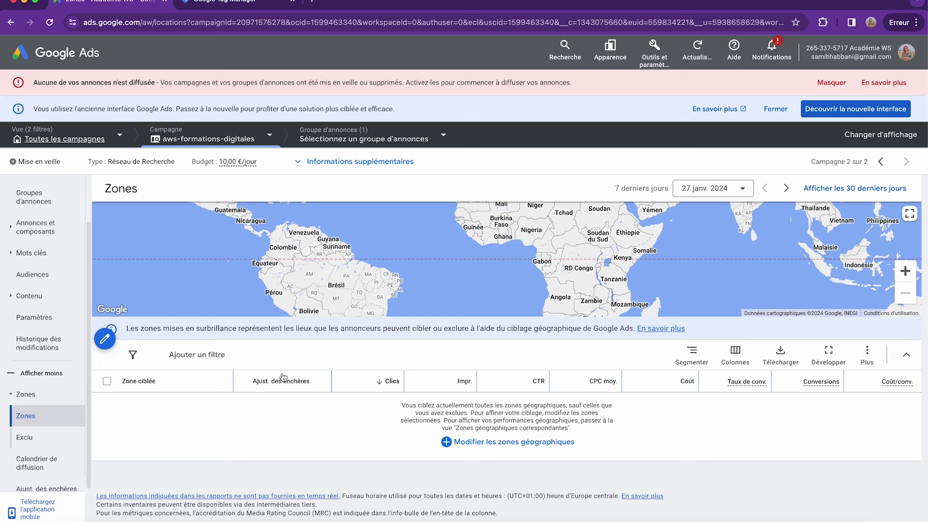
pyautogui.click(46, 437)
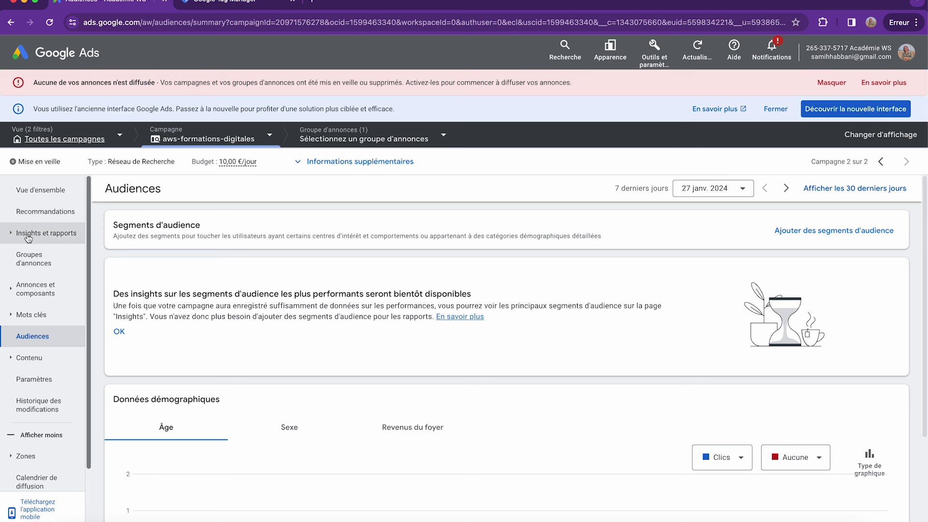
pyautogui.click(53, 191)
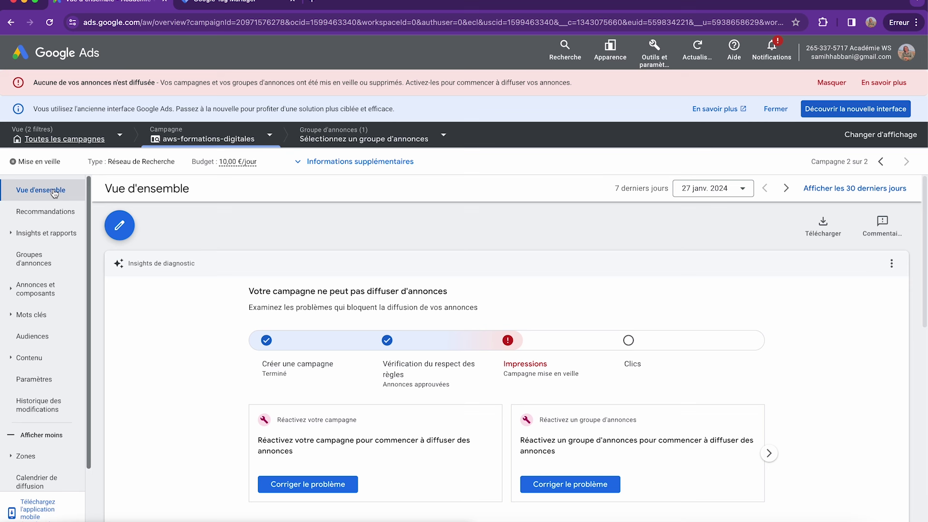
# Open the campaign's ad groups, bring up the column editor and search the available columns for "ven"
pyautogui.click(34, 259)
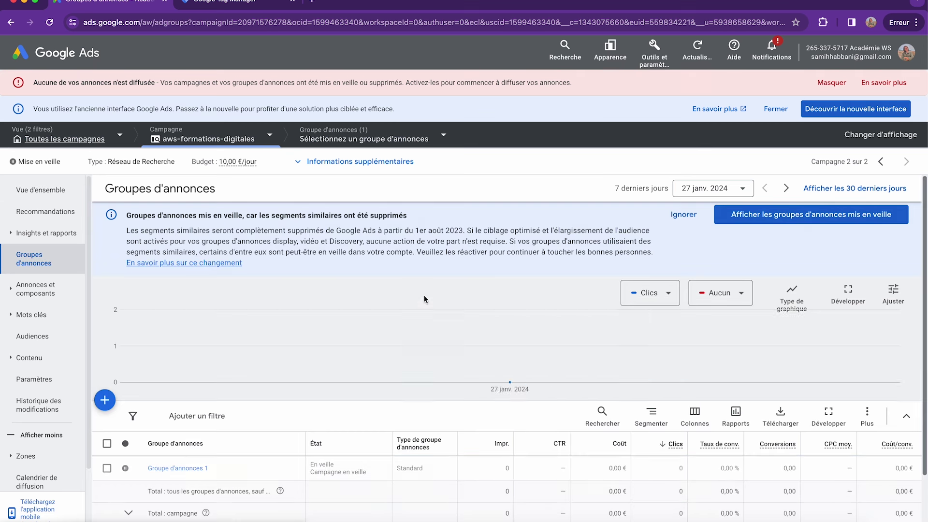
pyautogui.scroll(-1, 621, 357)
pyautogui.click(696, 373)
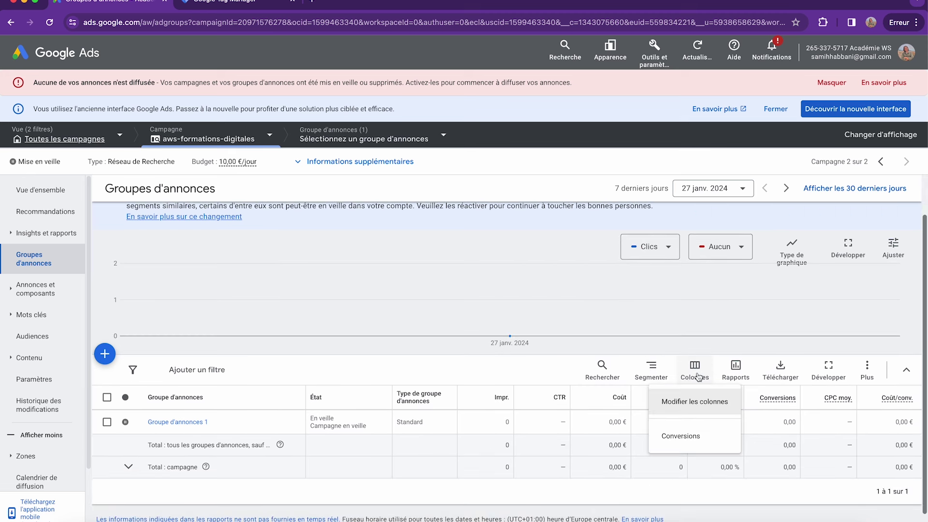
pyautogui.click(680, 408)
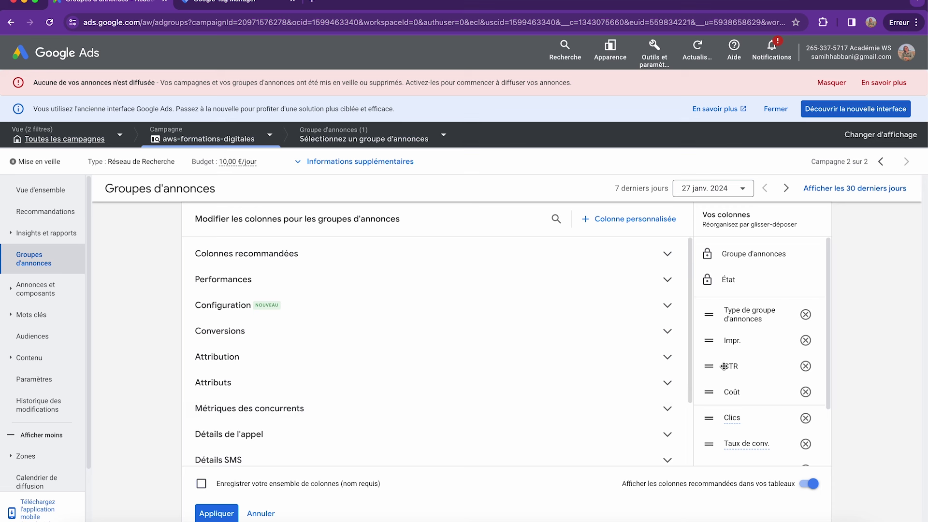
pyautogui.click(556, 217)
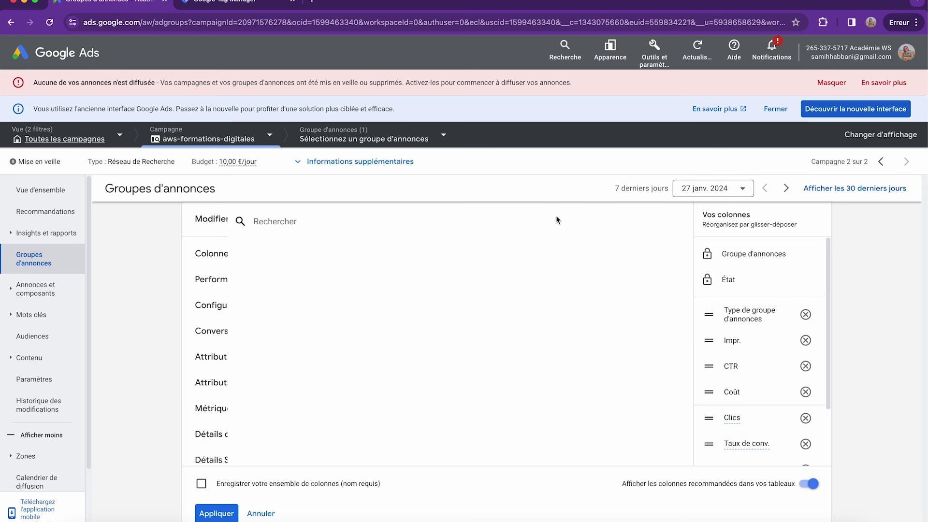
pyautogui.write('ven')
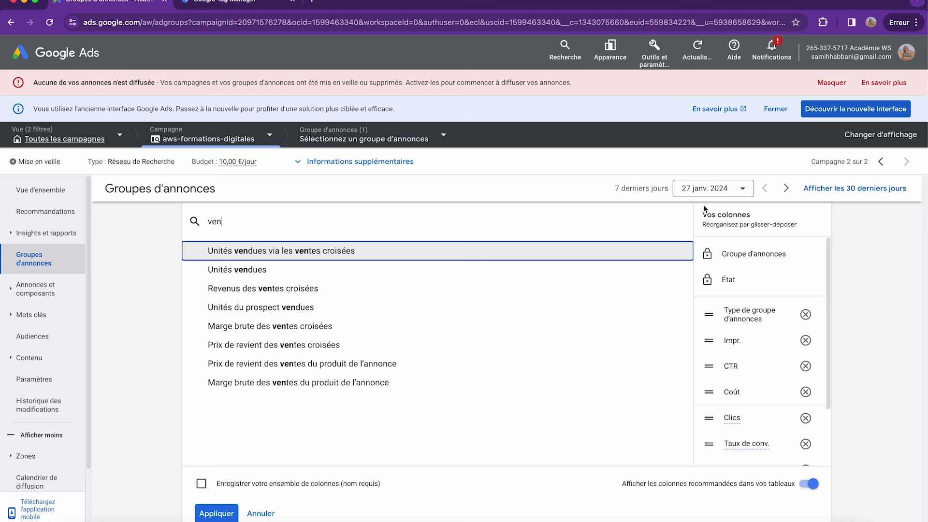
pyautogui.press('Escape')
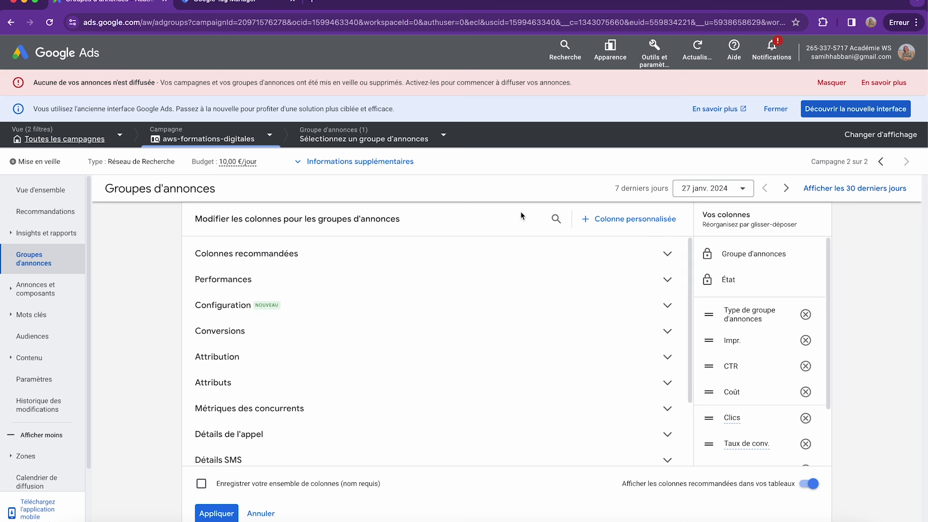
# Search the ad group columns for "conver", clear the search and leave the column editor without applying changes
pyautogui.click(555, 218)
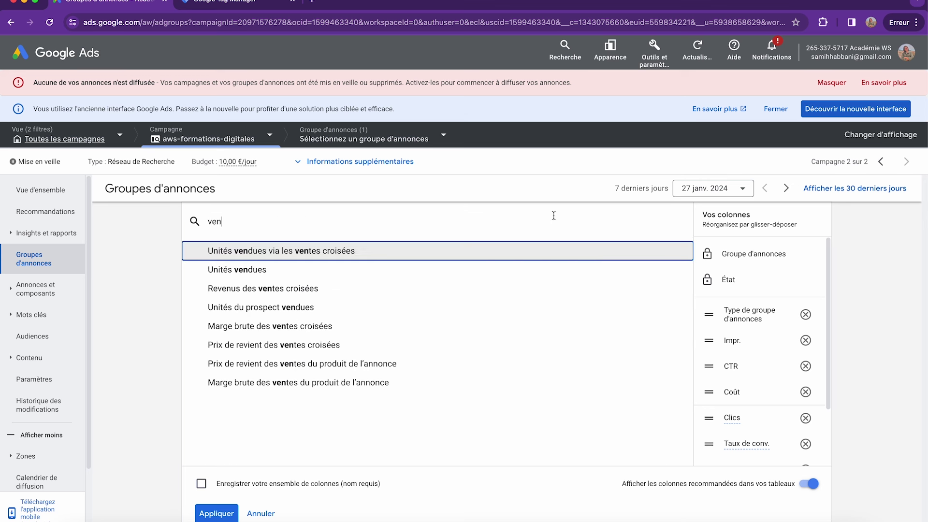
pyautogui.press('BackSpace')
pyautogui.press('BackSpace')
pyautogui.press('BackSpace')
pyautogui.write('ci')
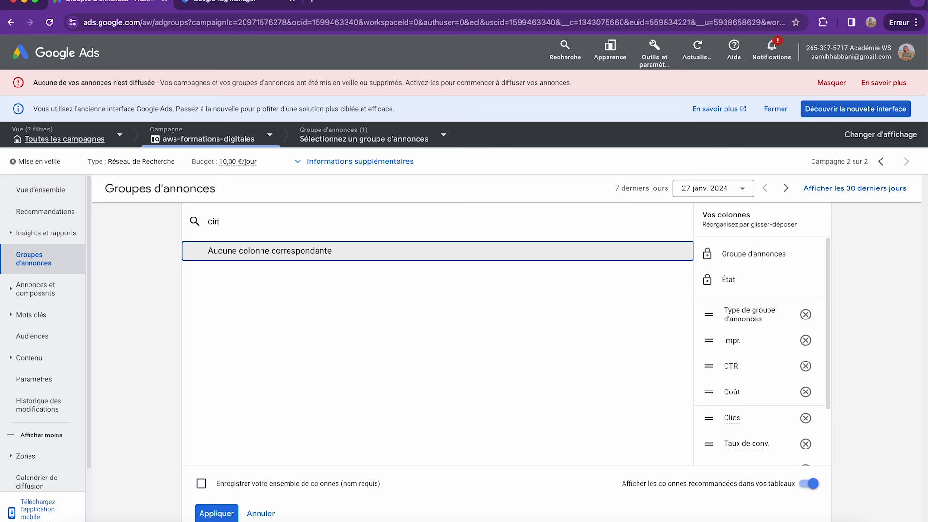
pyautogui.press('BackSpace')
pyautogui.write('onver')
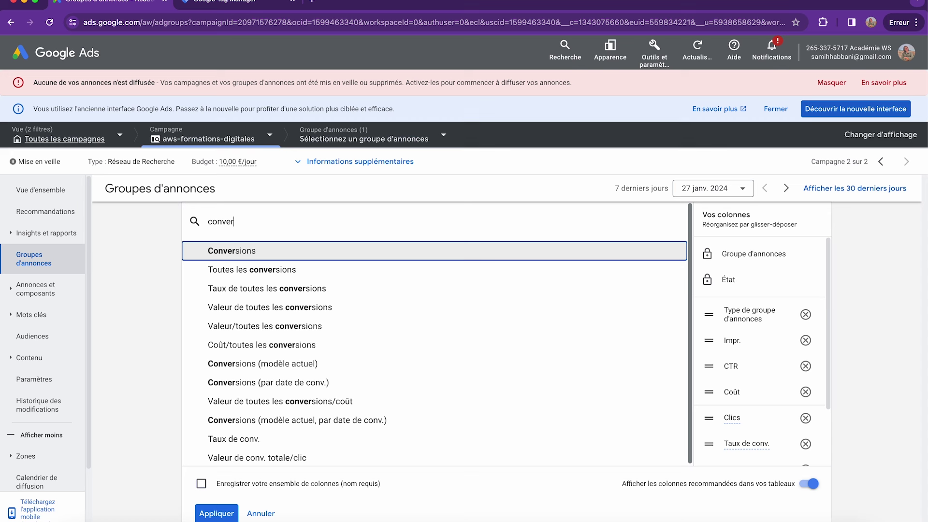
pyautogui.press('BackSpace')
pyautogui.press('BackSpace')
pyautogui.press('BackSpace')
pyautogui.press('BackSpace')
pyautogui.press('BackSpace')
pyautogui.press('BackSpace')
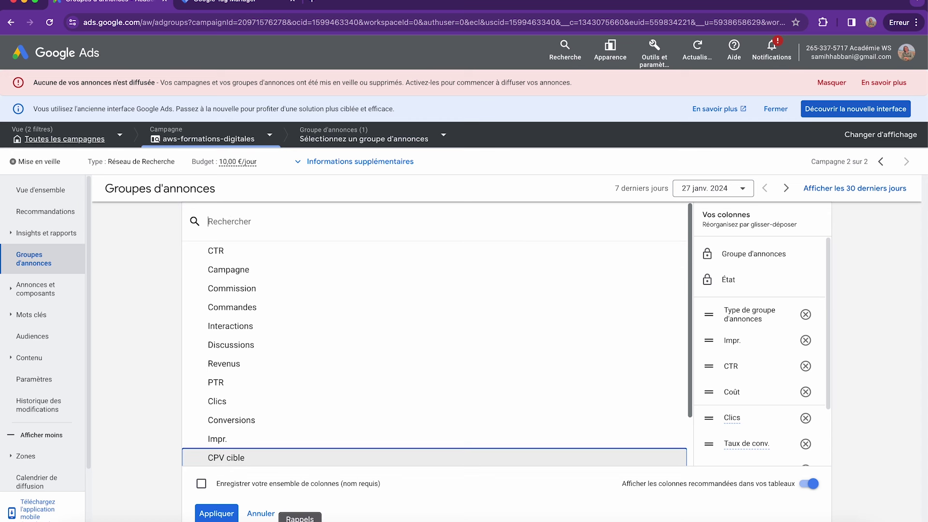
pyautogui.click(260, 513)
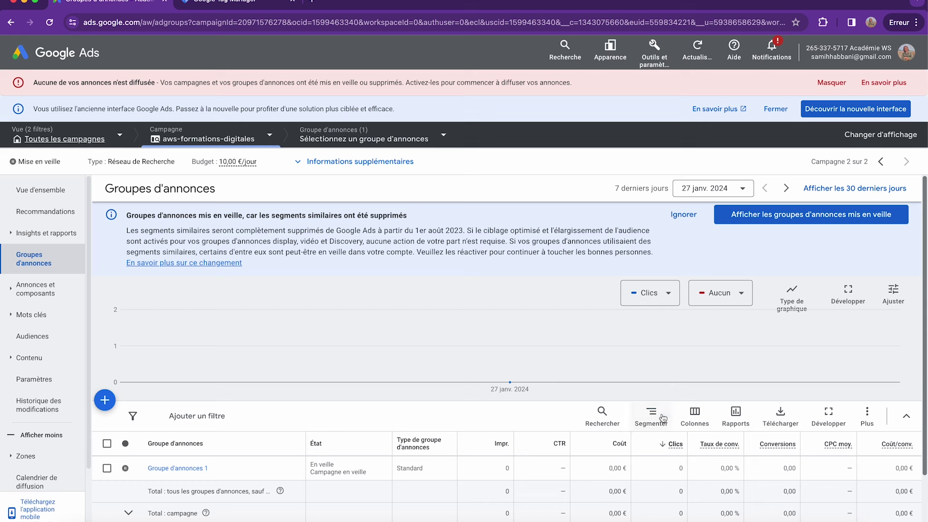
# Reopen the ad group column editor, search for "ctr", and show the date range options
pyautogui.click(697, 349)
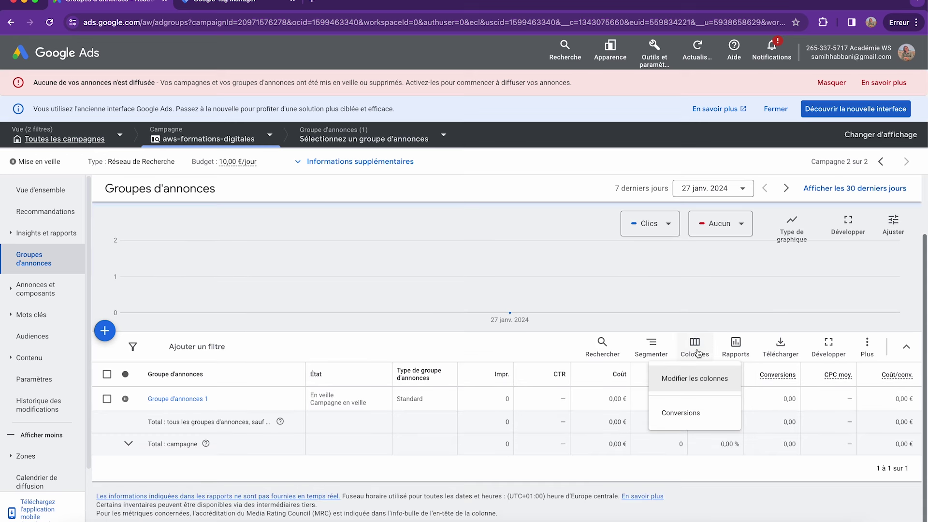
pyautogui.click(689, 378)
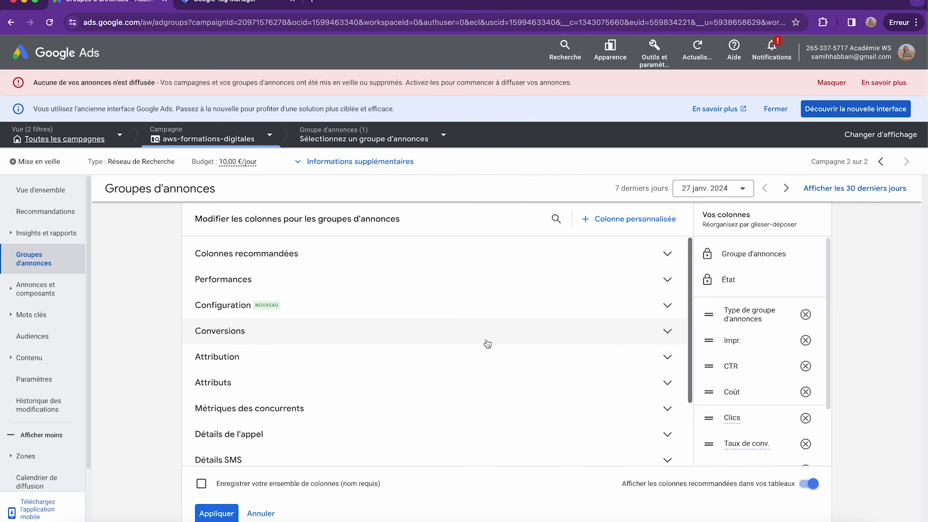
pyautogui.click(556, 219)
pyautogui.write('ctr')
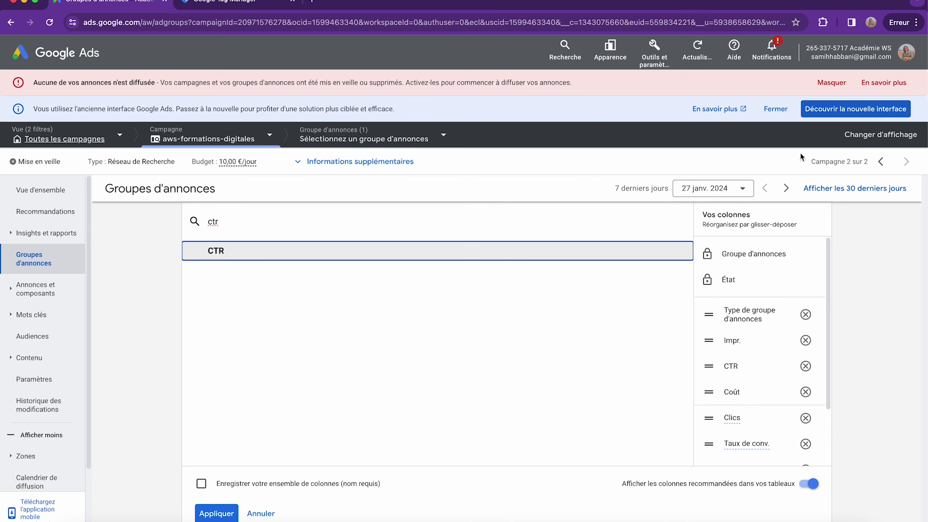
pyautogui.click(745, 189)
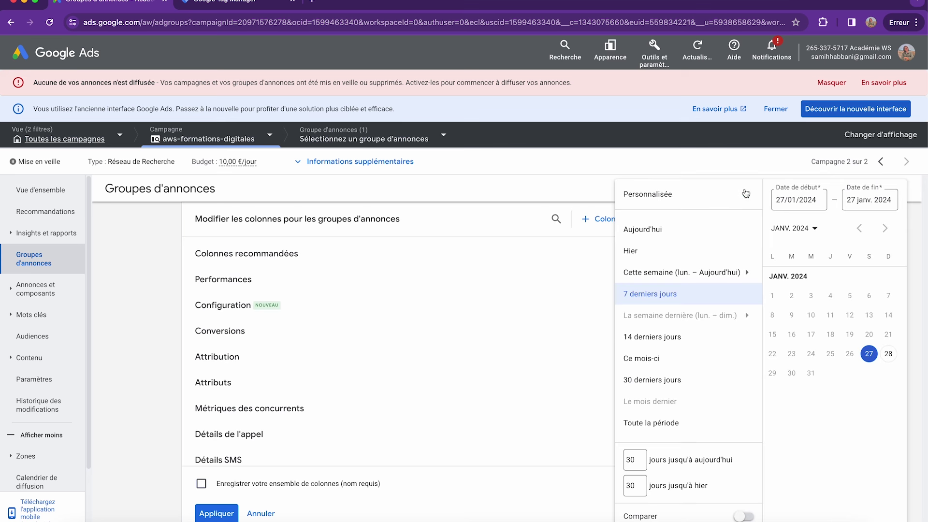
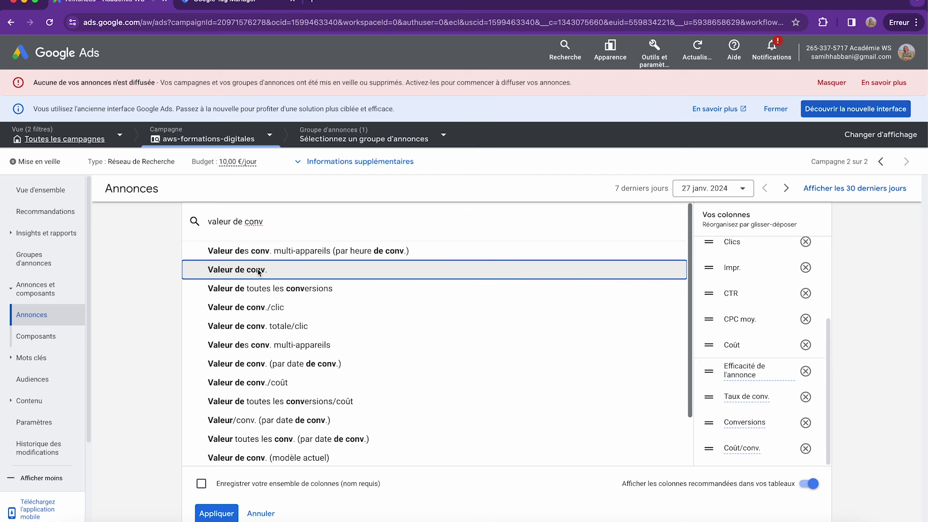
# Add the Valeur de conv./coût column to the ads table, apply it, and view the table's conversion columns
pyautogui.scroll(-2, 259, 272)
pyautogui.scroll(2, 259, 273)
pyautogui.click(281, 383)
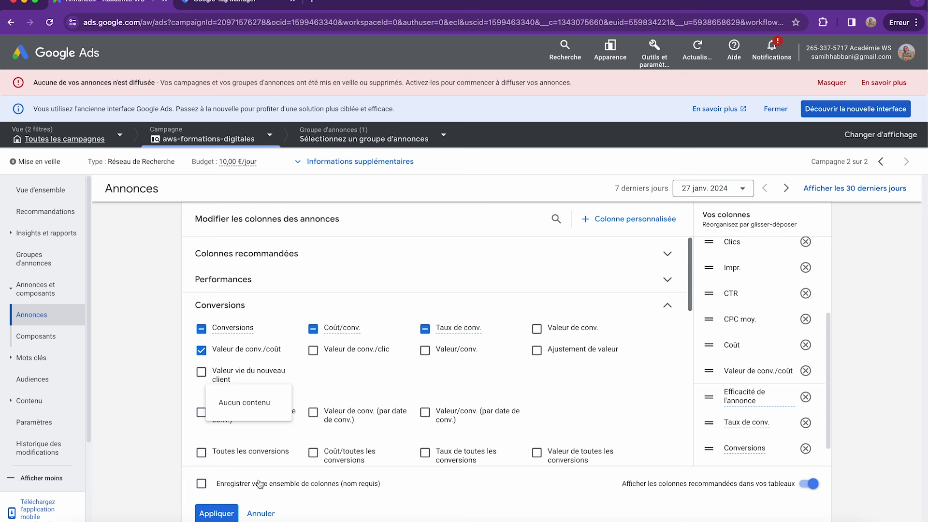
pyautogui.click(223, 513)
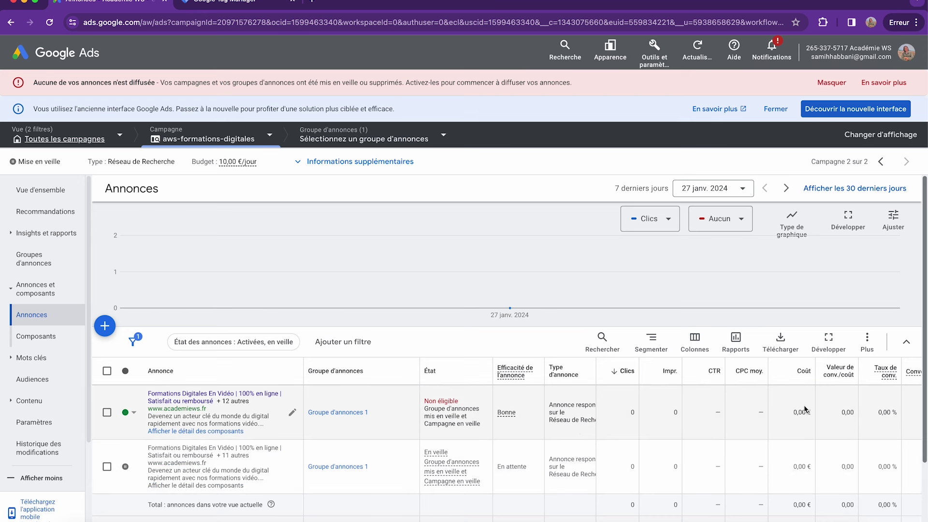
pyautogui.hscroll(3, 839, 402)
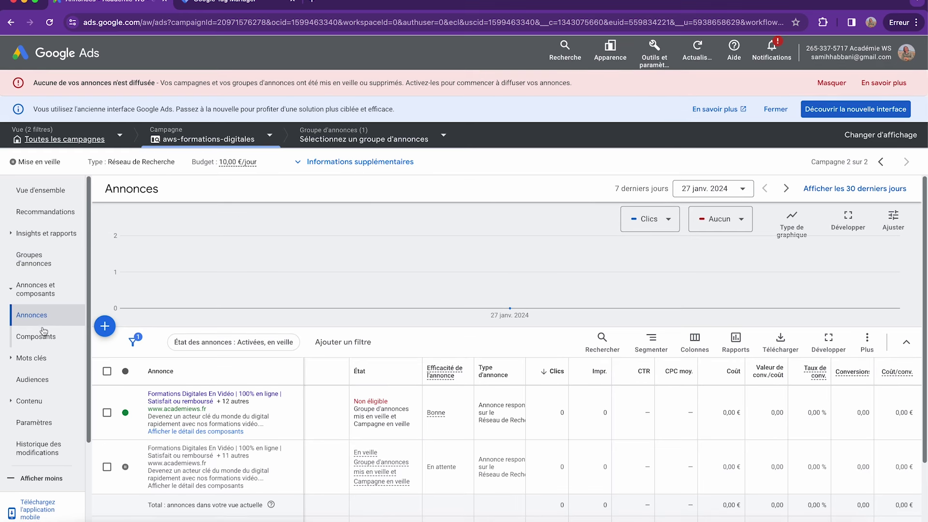
# Open the campaign's search keywords, browse the available filters and search them for "cou", without adding one
pyautogui.click(31, 358)
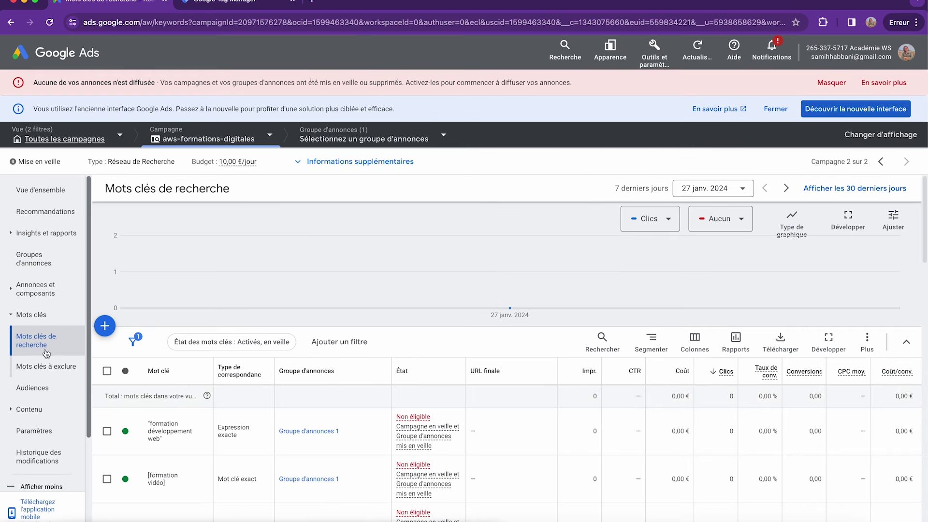
pyautogui.scroll(-1, 55, 438)
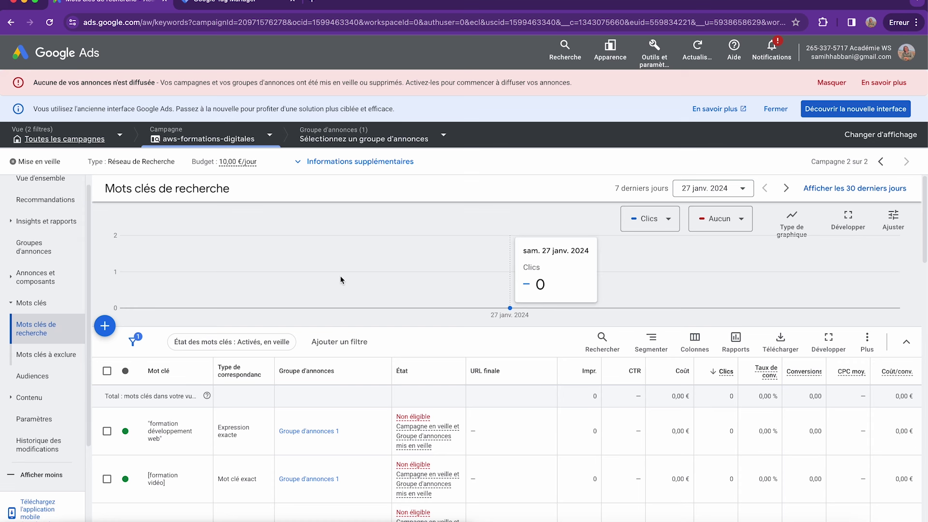
pyautogui.click(347, 343)
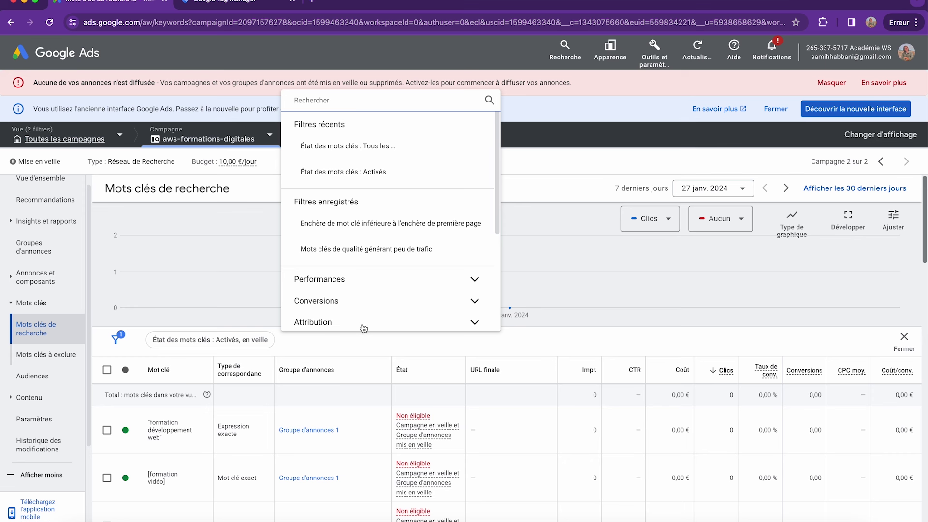
pyautogui.scroll(-3, 392, 301)
pyautogui.scroll(4, 392, 301)
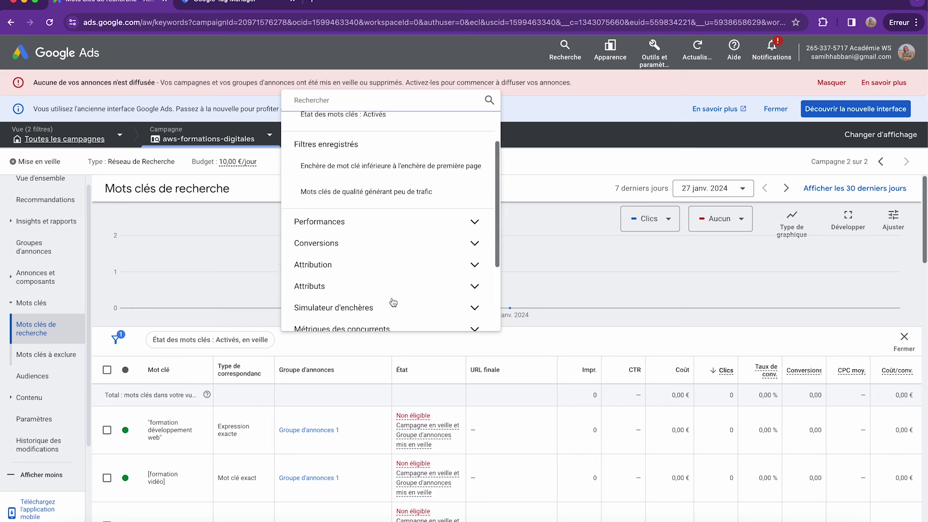
pyautogui.write('cou')
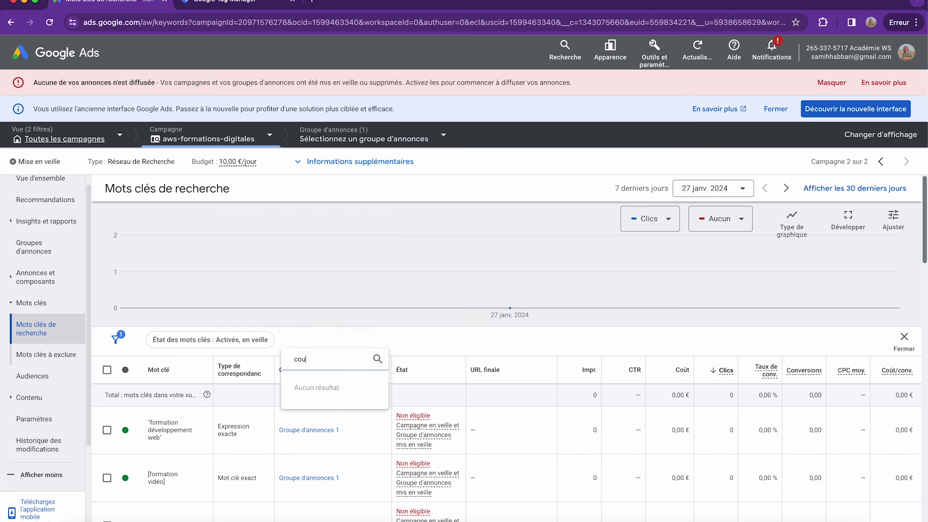
pyautogui.press('BackSpace')
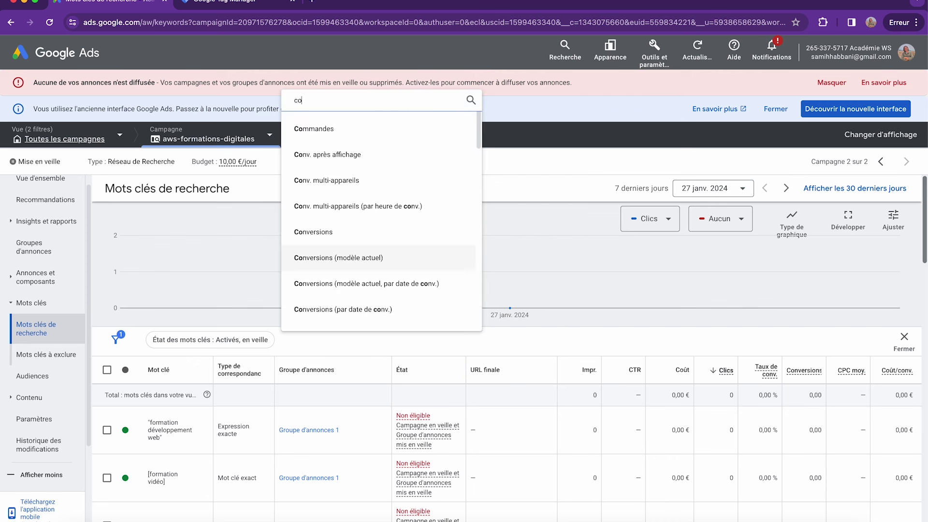
pyautogui.press('BackSpace')
pyautogui.write('o')
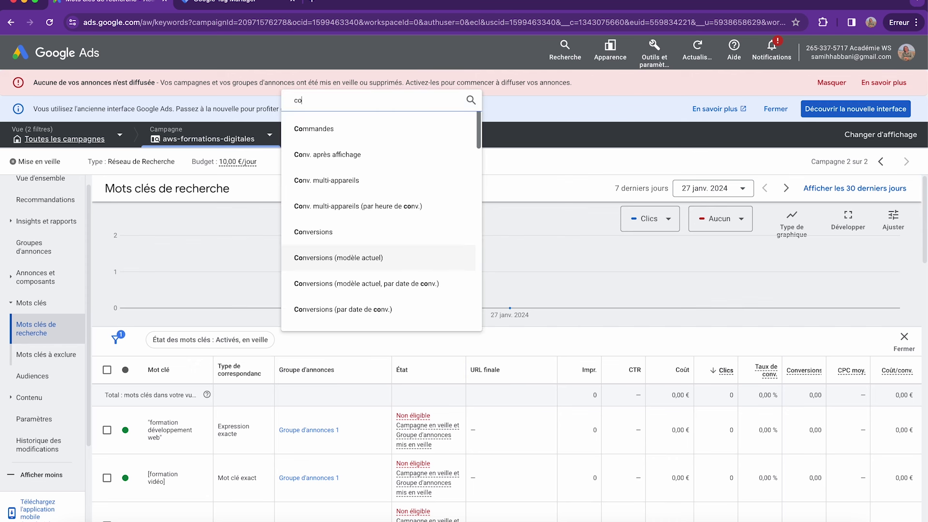
pyautogui.press('BackSpace')
pyautogui.press('BackSpace')
pyautogui.write('cou')
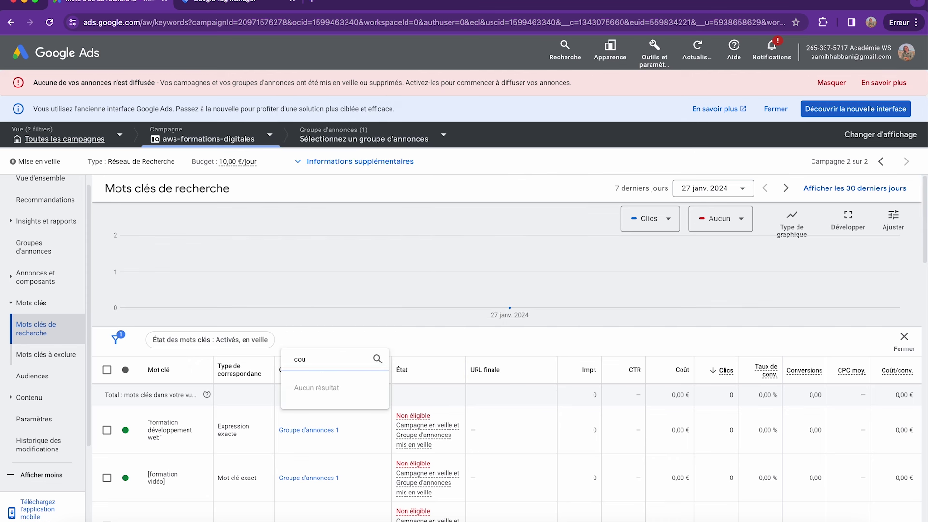
pyautogui.press('Escape')
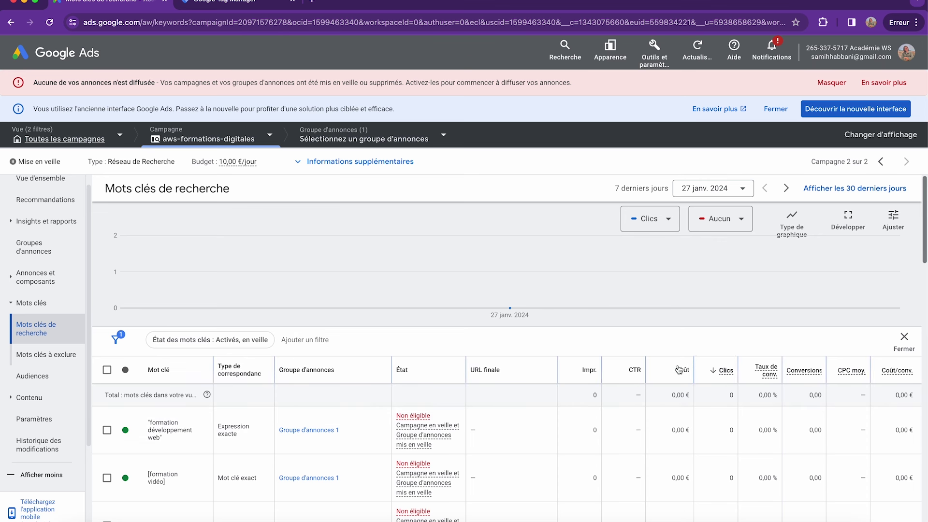
# Sort the search keywords by the Coût column in descending order
pyautogui.moveTo(680, 375)
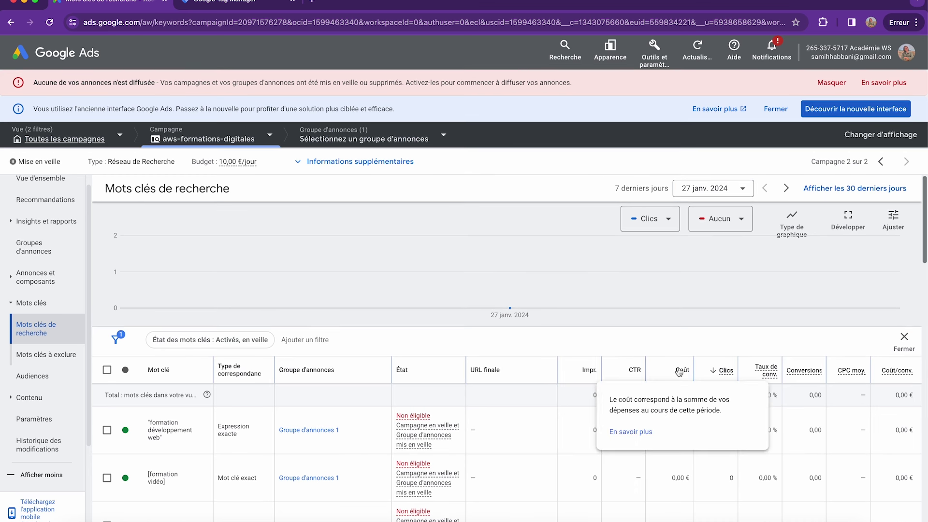
pyautogui.click(680, 371)
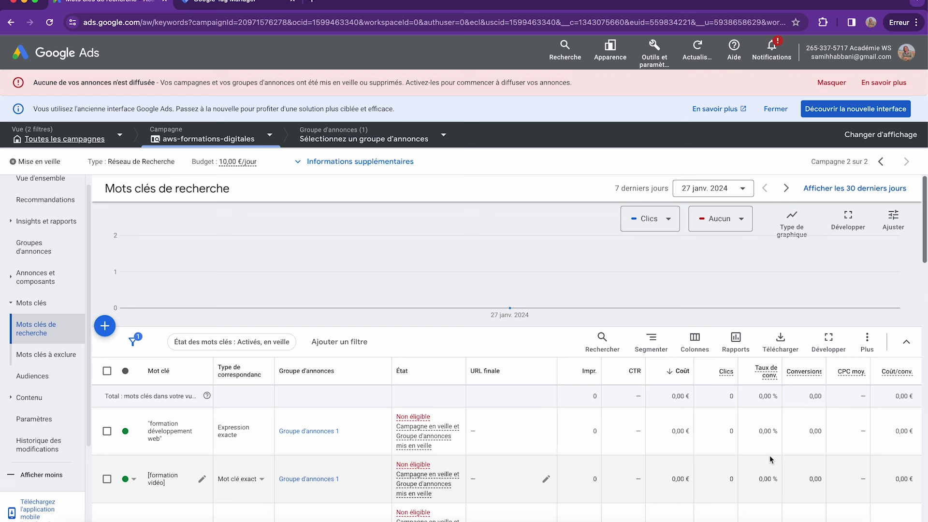
# Filter the search keywords by a Coût greater than 10,00 €, and remove that filter again
pyautogui.click(343, 343)
pyautogui.scroll(-2, 368, 317)
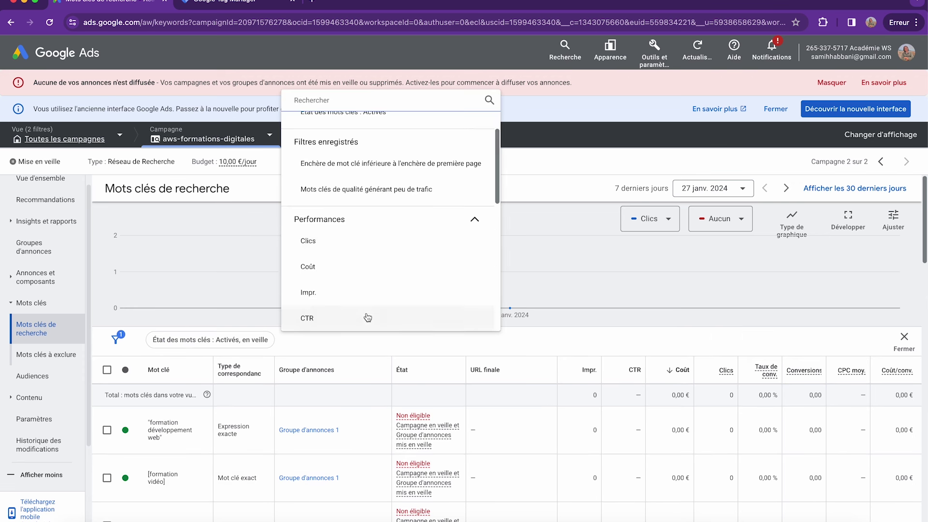
pyautogui.click(333, 270)
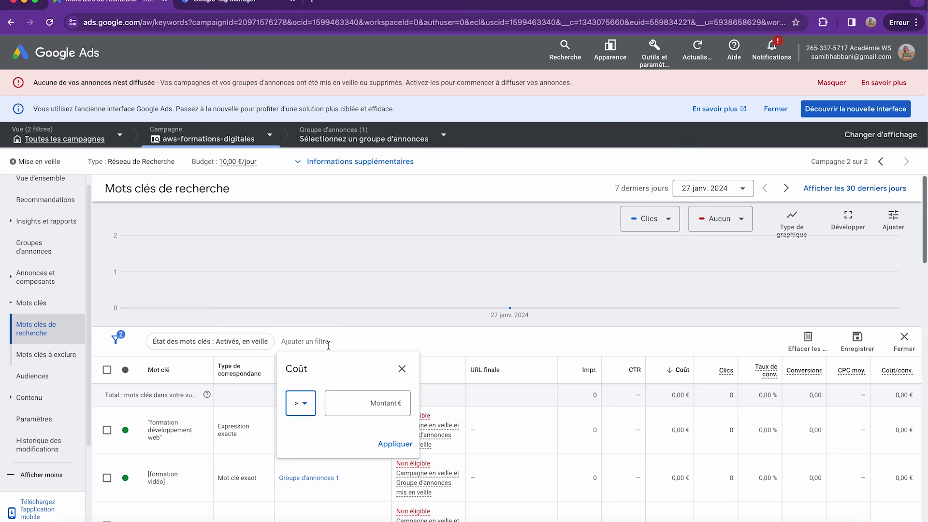
pyautogui.click(384, 402)
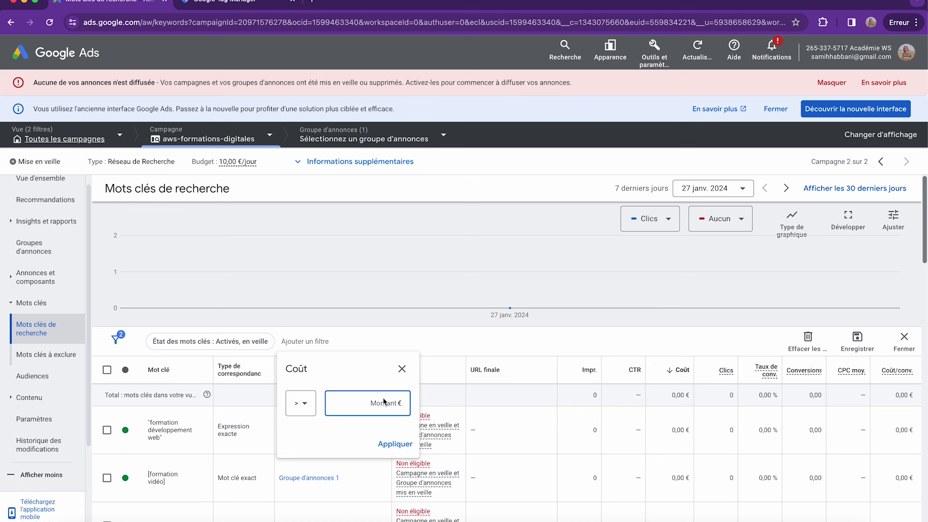
pyautogui.write('10 €')
pyautogui.click(304, 405)
pyautogui.click(320, 447)
pyautogui.click(395, 445)
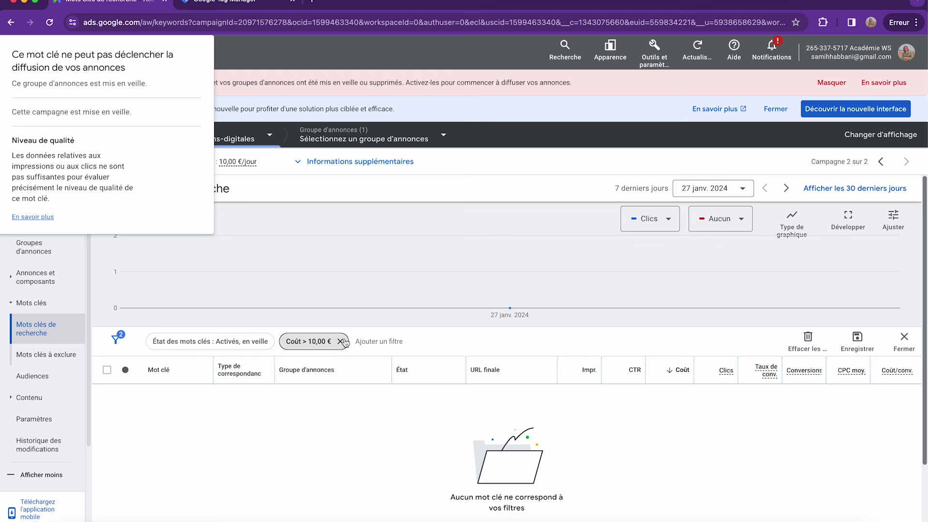
pyautogui.click(341, 342)
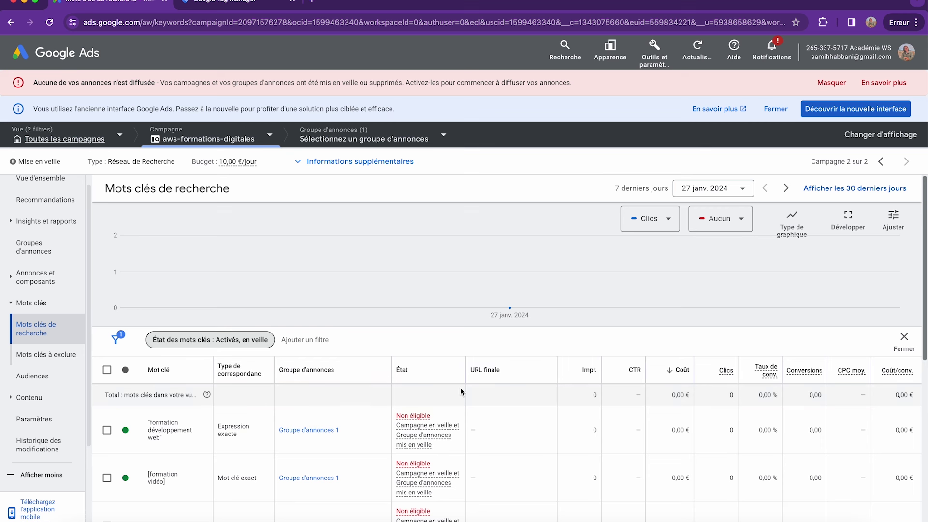
# Close the filter editing and sort the search keywords by the Clics column in descending order
pyautogui.scroll(-1, 462, 387)
pyautogui.click(683, 330)
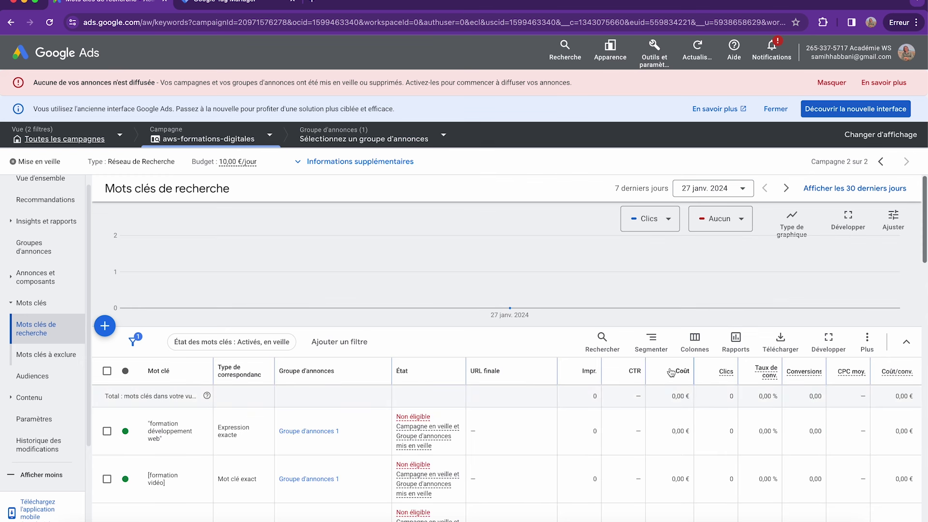
pyautogui.moveTo(728, 372)
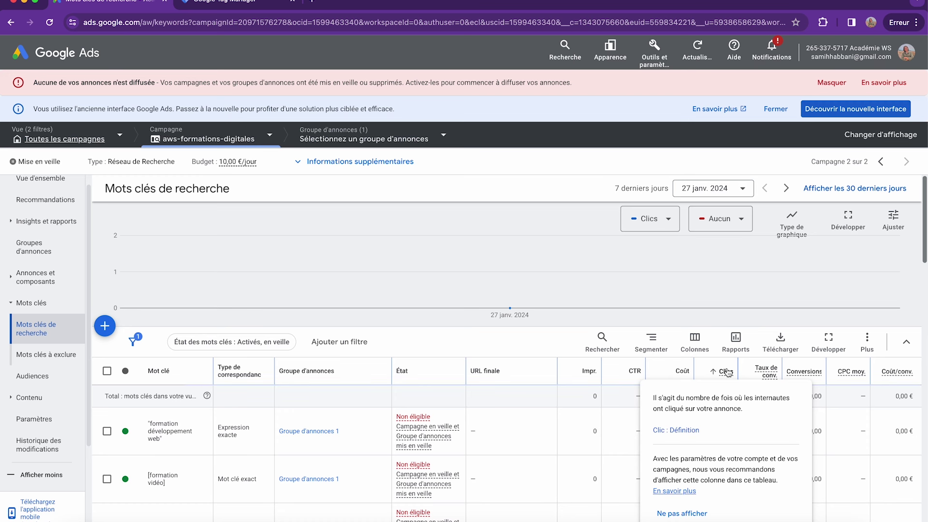
pyautogui.click(729, 372)
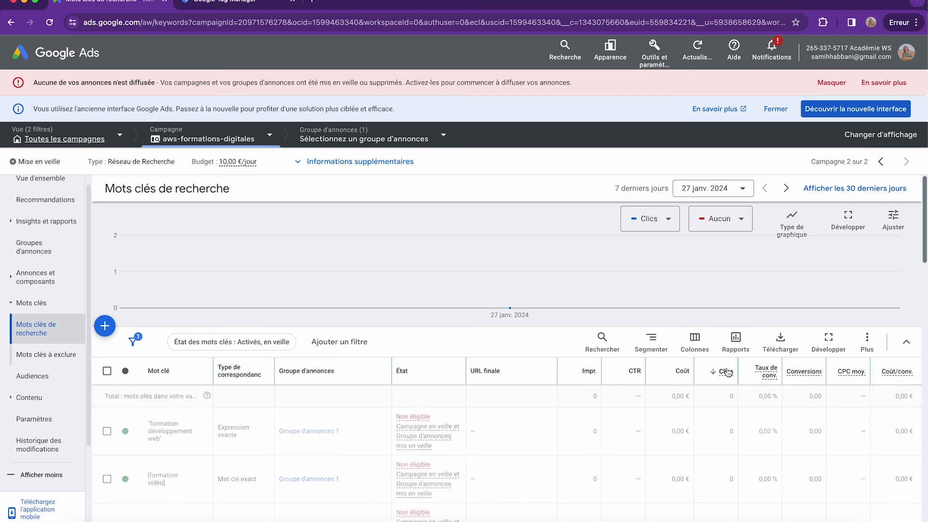
pyautogui.scroll(-2, 512, 299)
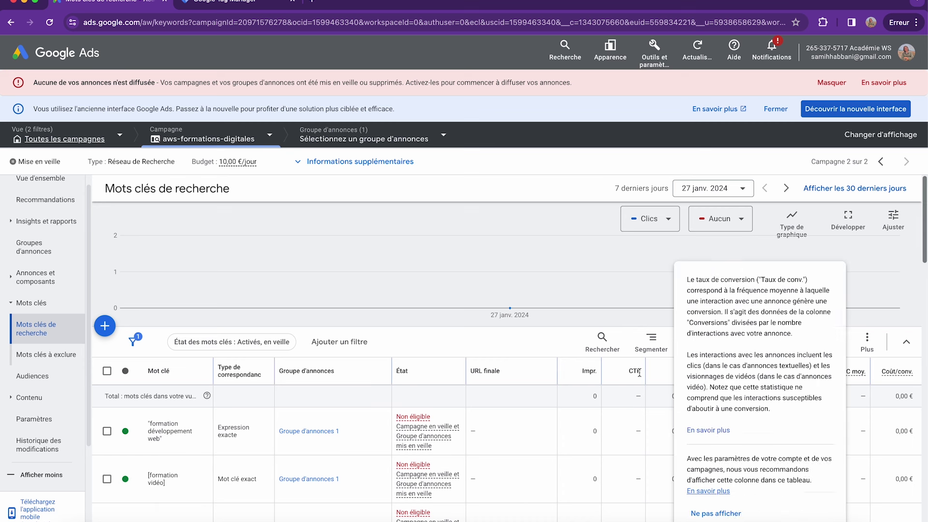
# Add the Niveau de qualité, Exp. page de dest., CTR attendu (hist.) and Pertinence de l'annonce columns to the keywords table and apply them
pyautogui.click(706, 338)
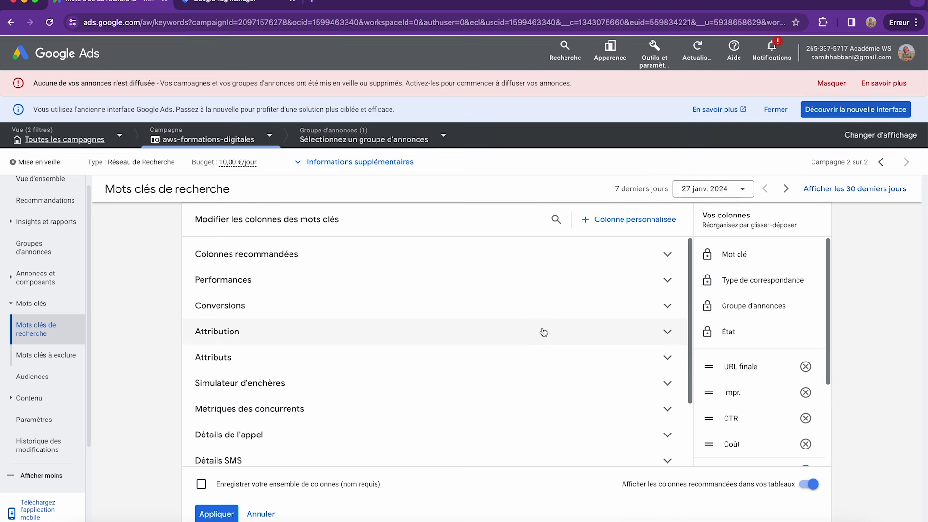
pyautogui.scroll(-3, 537, 255)
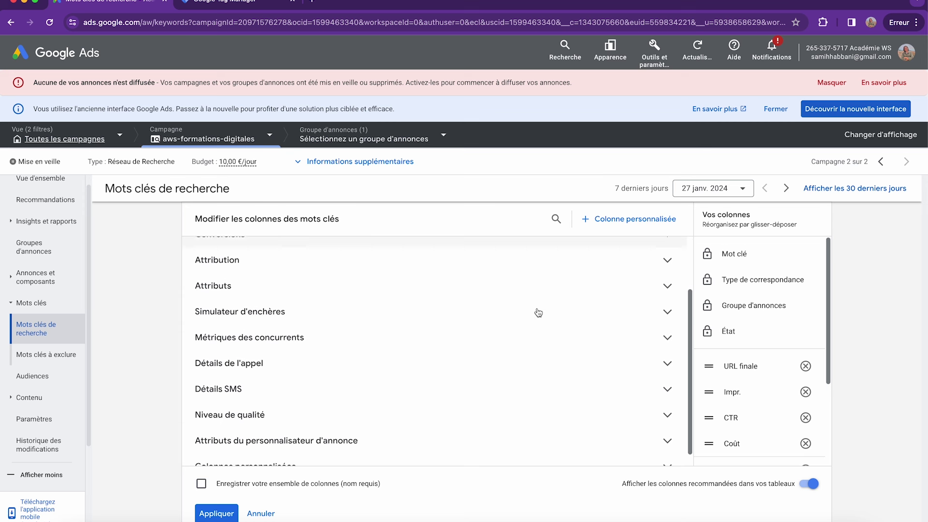
pyautogui.click(280, 397)
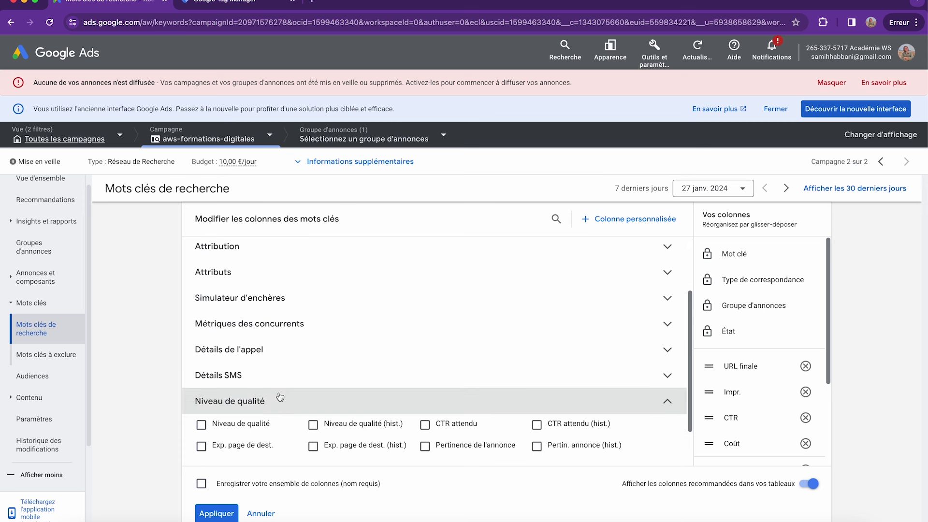
pyautogui.scroll(-1, 280, 397)
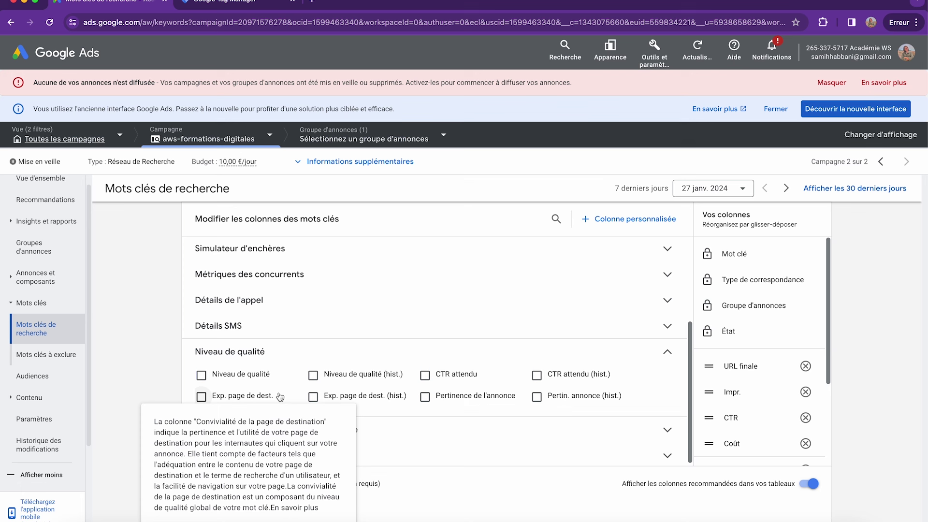
pyautogui.click(202, 376)
pyautogui.click(202, 398)
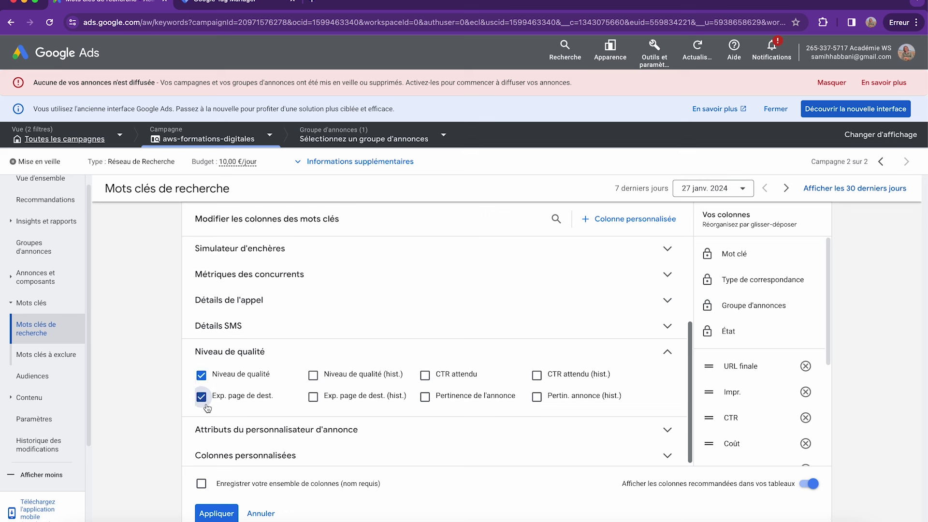
pyautogui.click(537, 376)
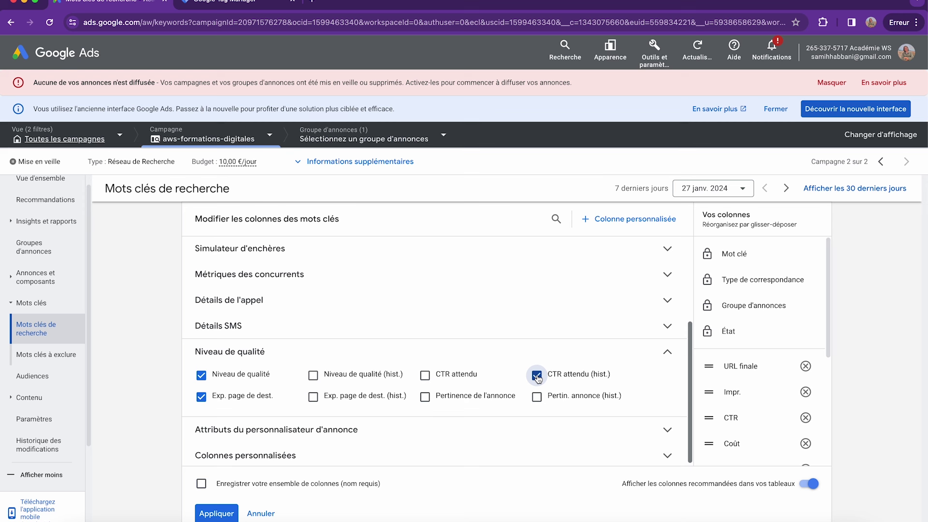
pyautogui.click(425, 397)
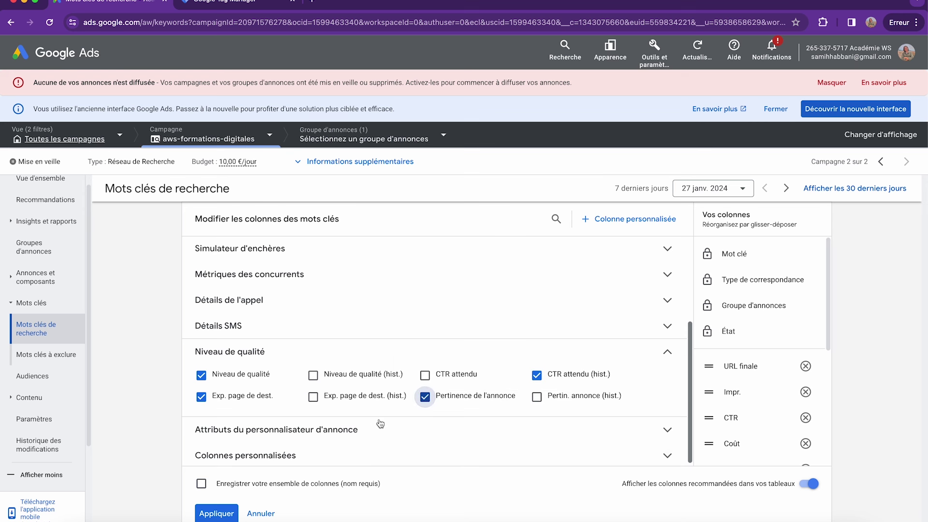
pyautogui.click(216, 513)
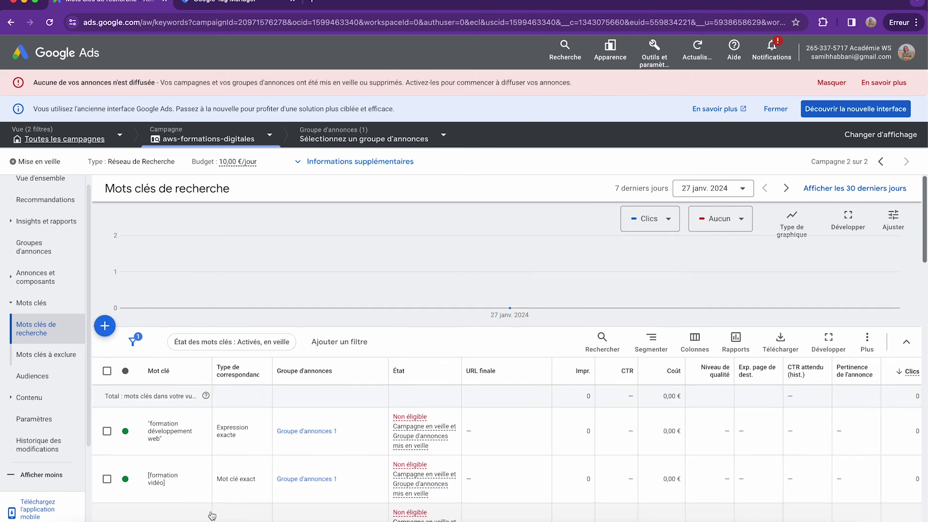
pyautogui.hscroll(3, 731, 476)
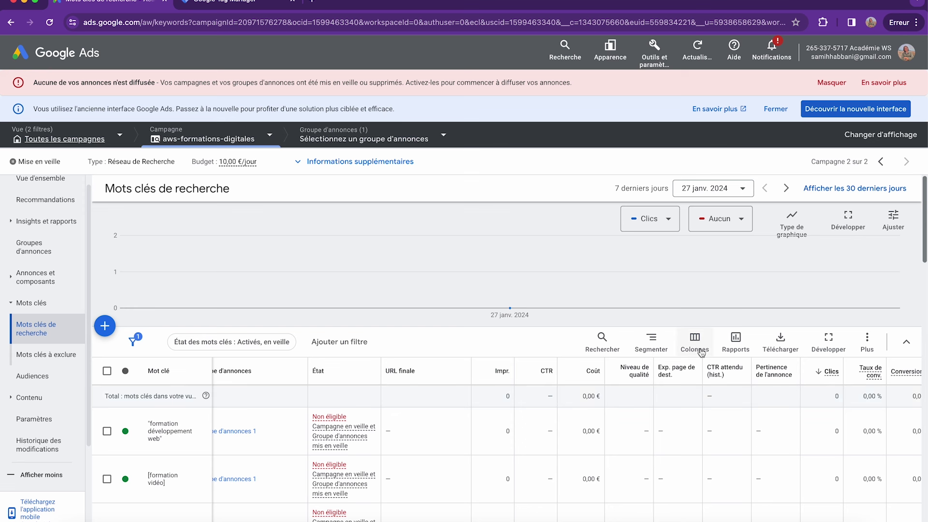
pyautogui.hscroll(2, 714, 401)
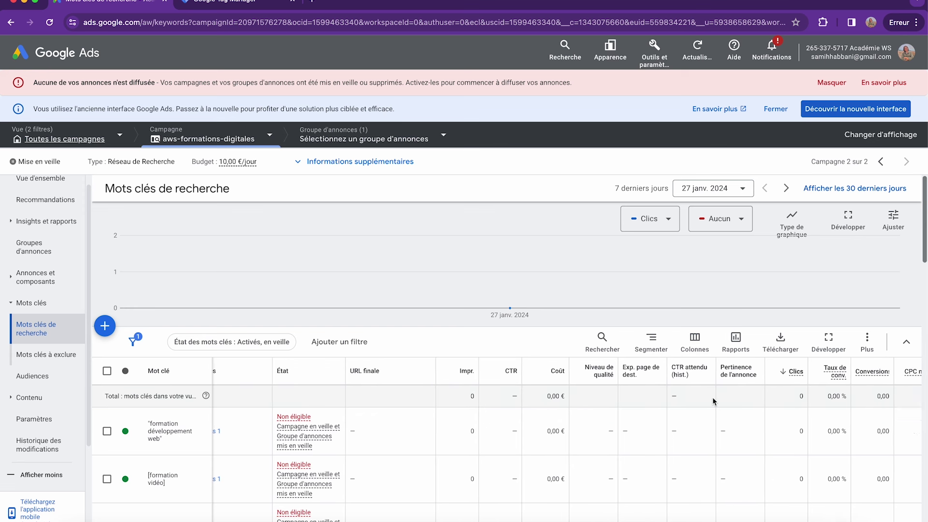
# Remove the Impr., Taux de conv. and Conversions columns from the keywords table and apply the change
pyautogui.click(700, 344)
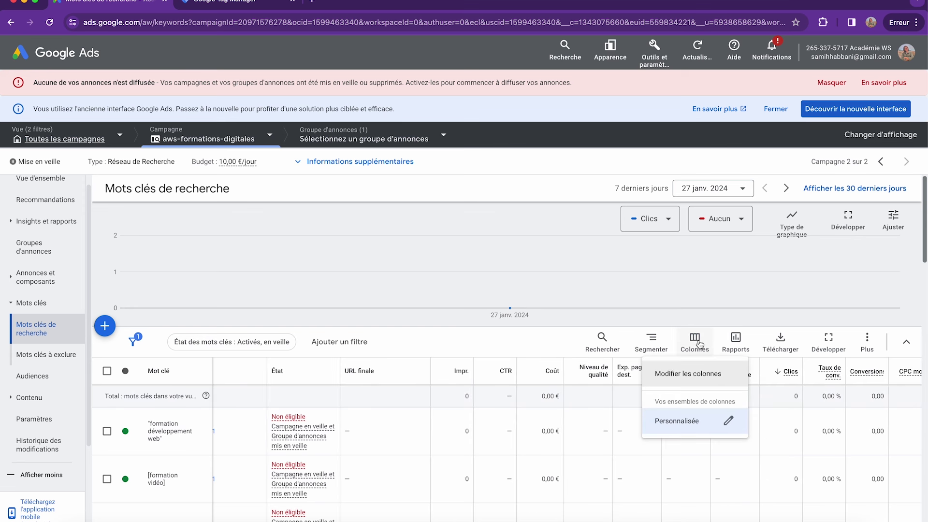
pyautogui.click(693, 372)
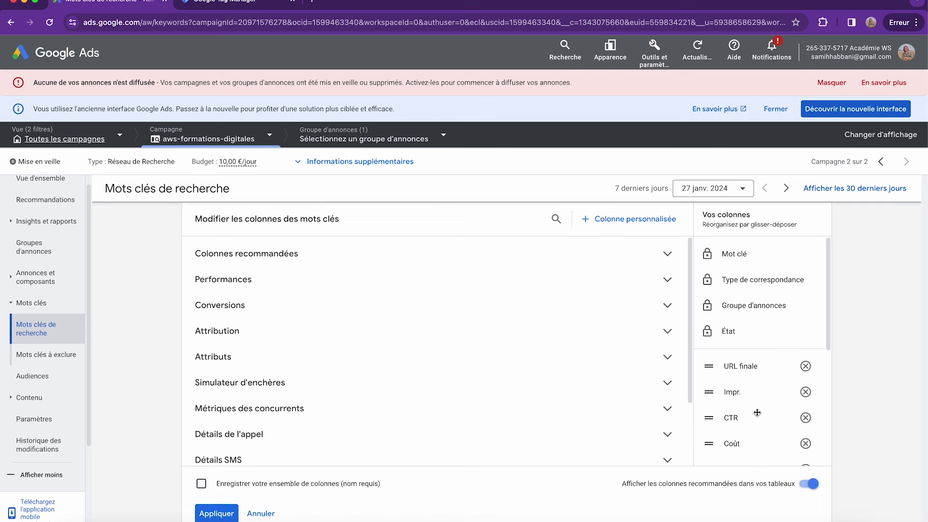
pyautogui.scroll(-3, 769, 358)
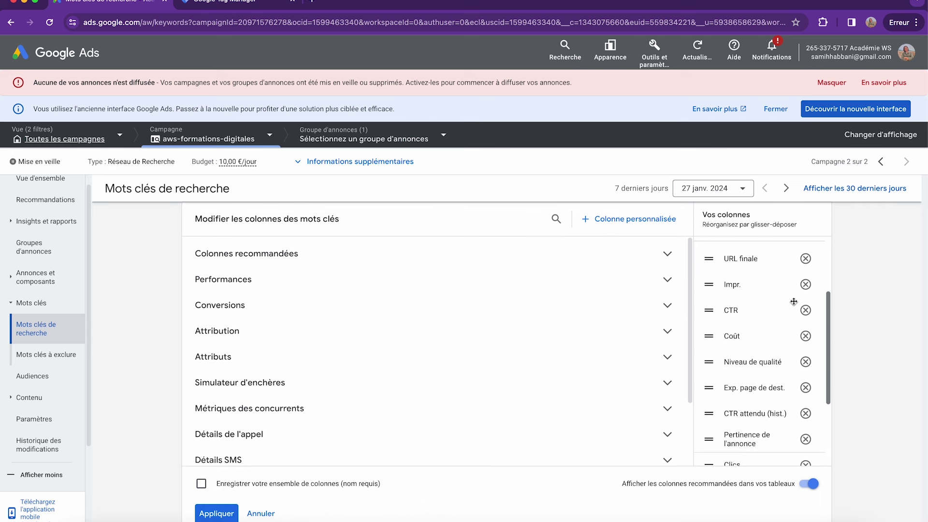
pyautogui.click(806, 290)
pyautogui.scroll(-3, 793, 339)
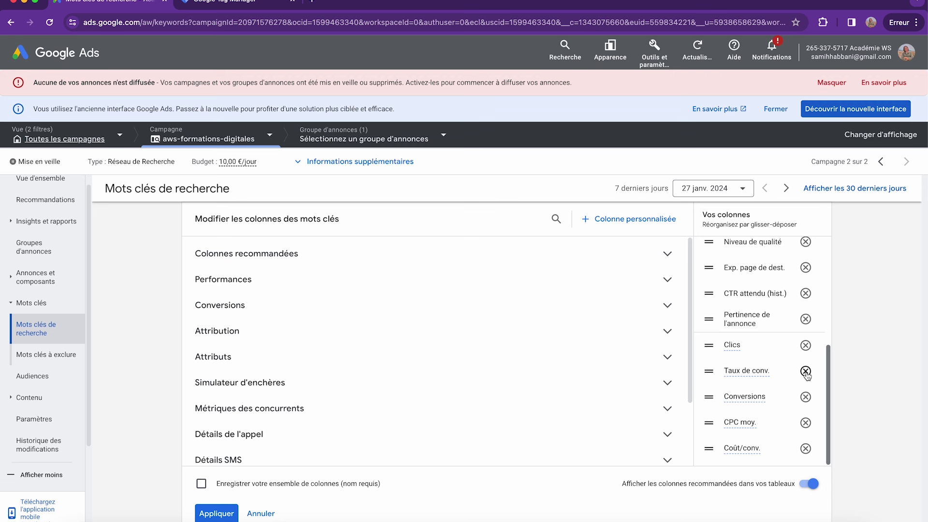
pyautogui.click(806, 371)
pyautogui.click(806, 397)
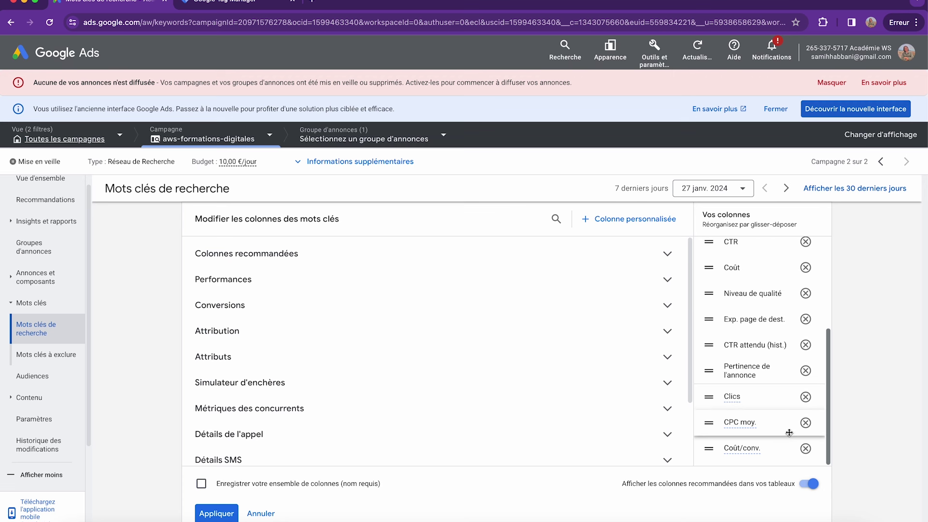
pyautogui.click(220, 515)
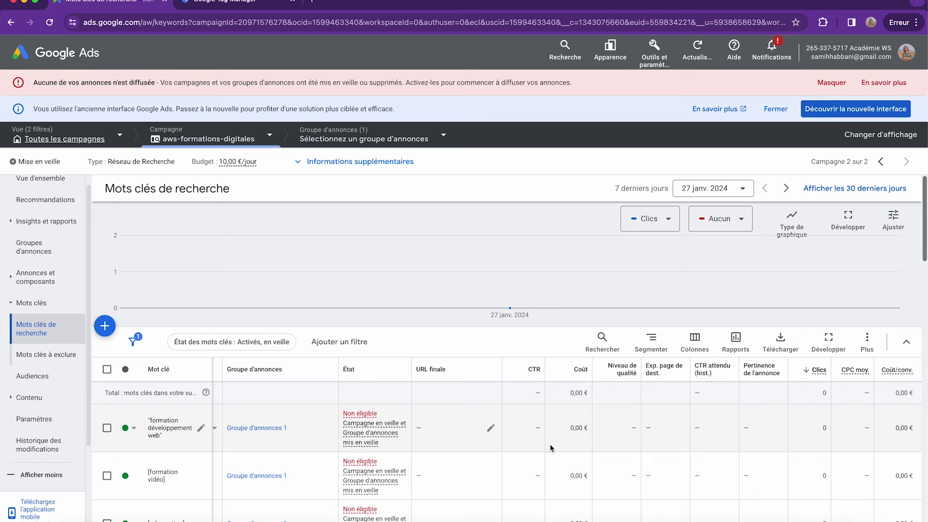
# Look through the keyword rows, and open the campaign's Termes de recherche report from Insights et rapports
pyautogui.scroll(-3, 550, 444)
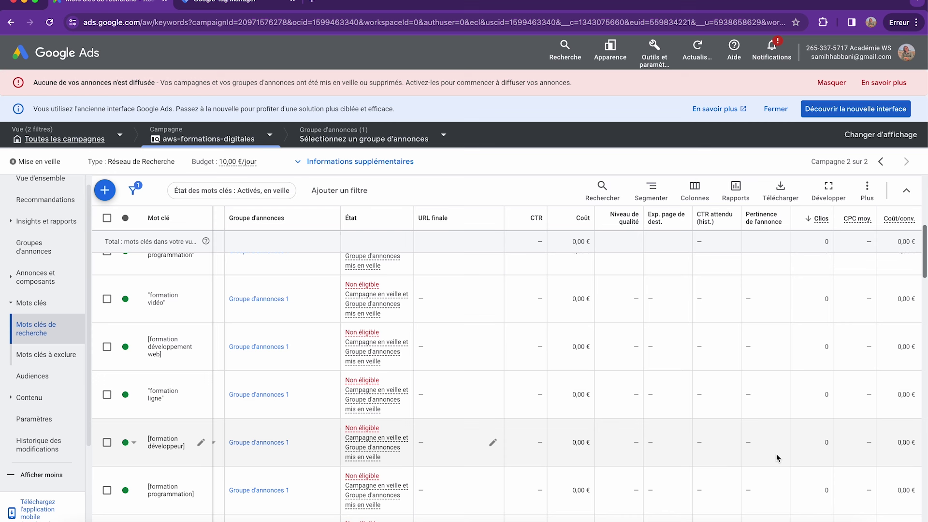
pyautogui.click(43, 221)
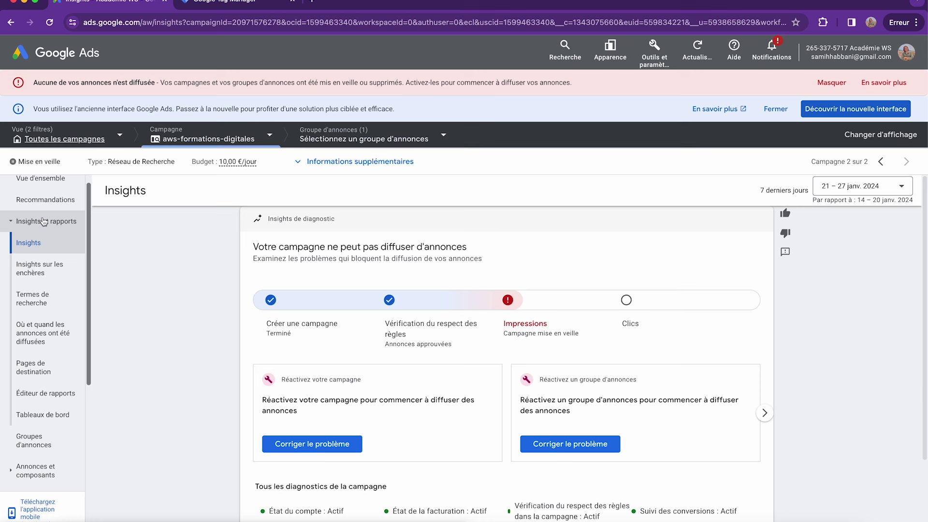
pyautogui.click(34, 304)
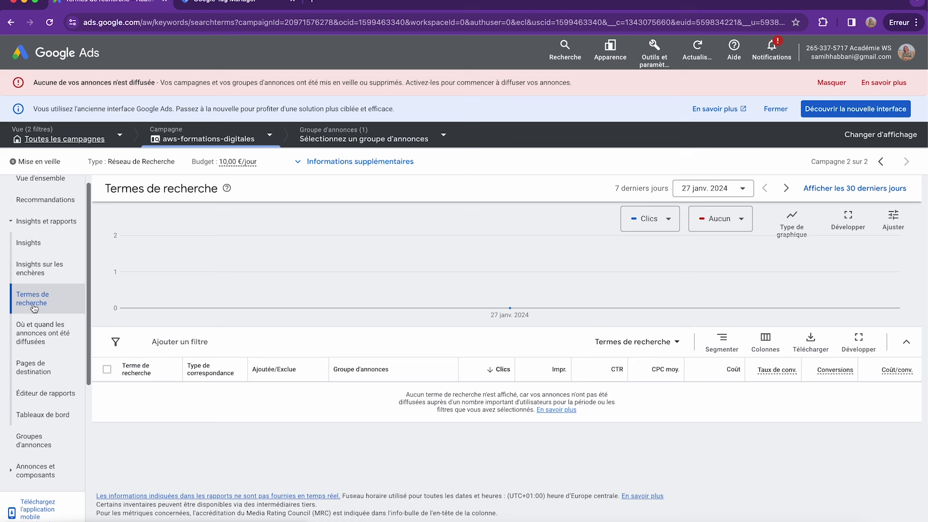
# Add "gratuit" as a negative keyword (Mots clés à exclure) at campaign level for aws-formations-digitales and save it
pyautogui.scroll(-3, 34, 401)
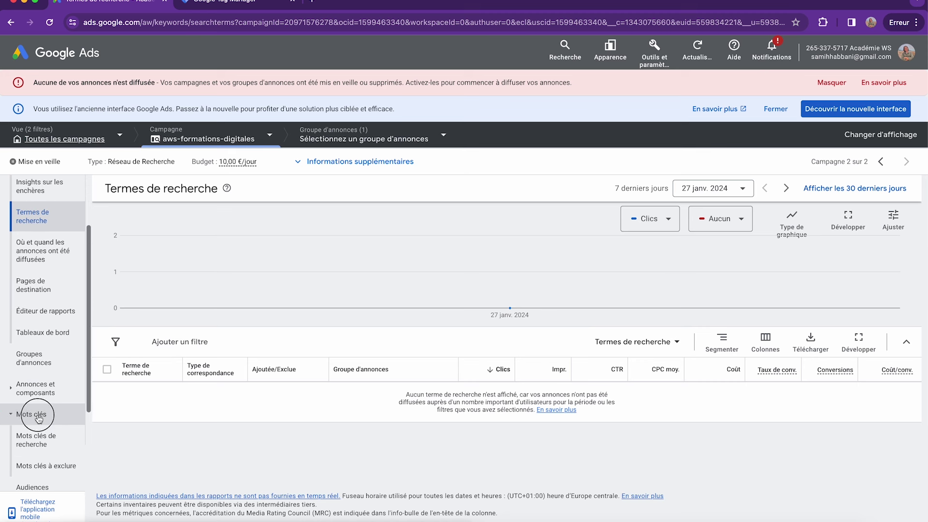
pyautogui.click(31, 416)
pyautogui.scroll(-1, 38, 419)
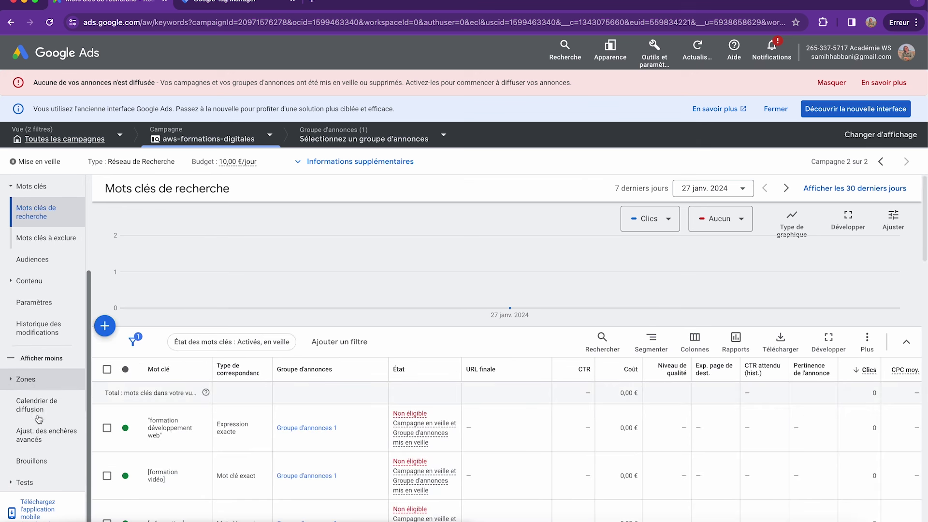
pyautogui.click(60, 238)
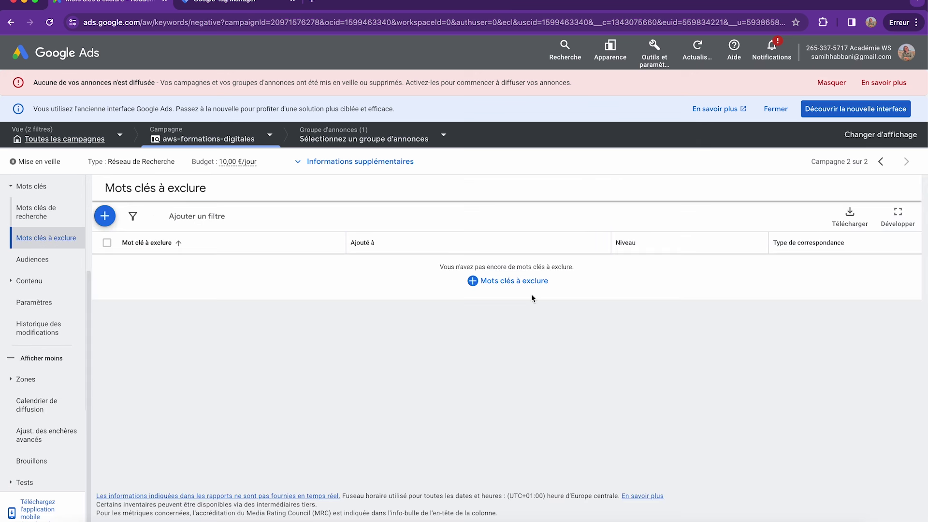
pyautogui.click(523, 286)
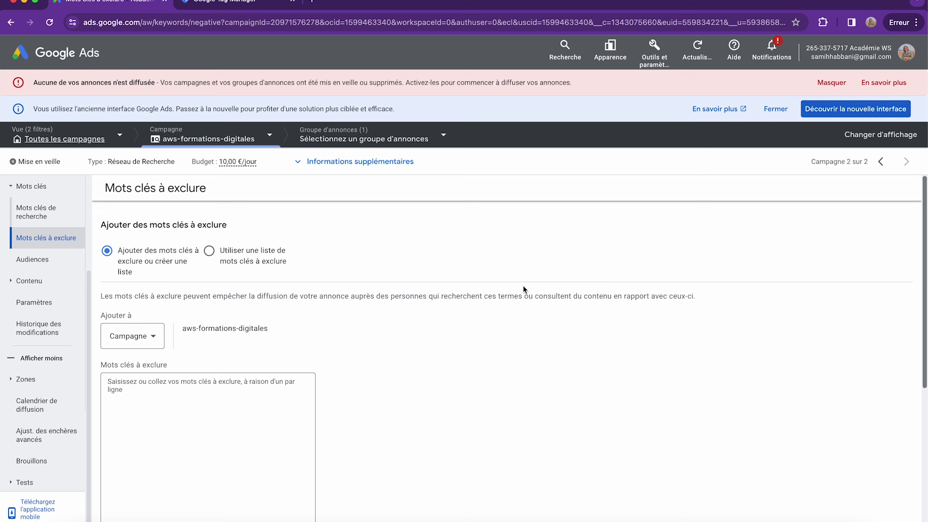
pyautogui.click(250, 384)
pyautogui.scroll(-1, 250, 383)
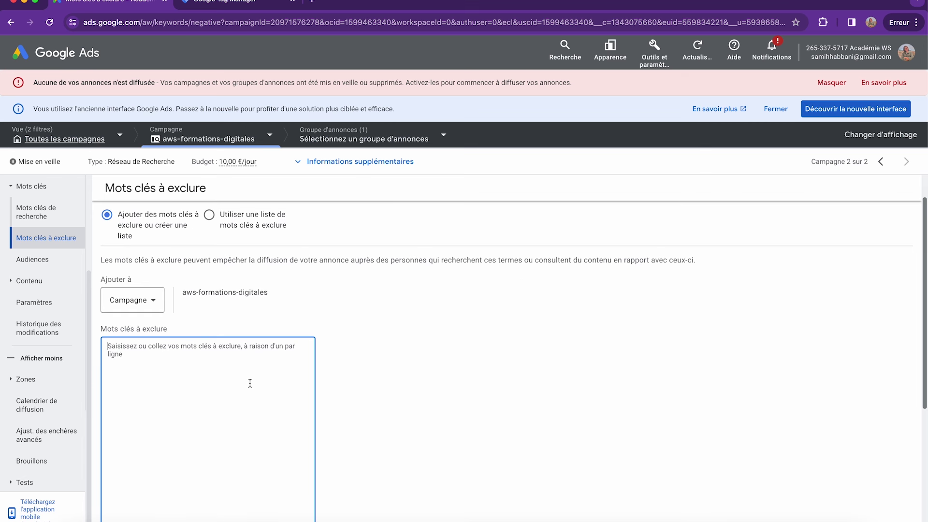
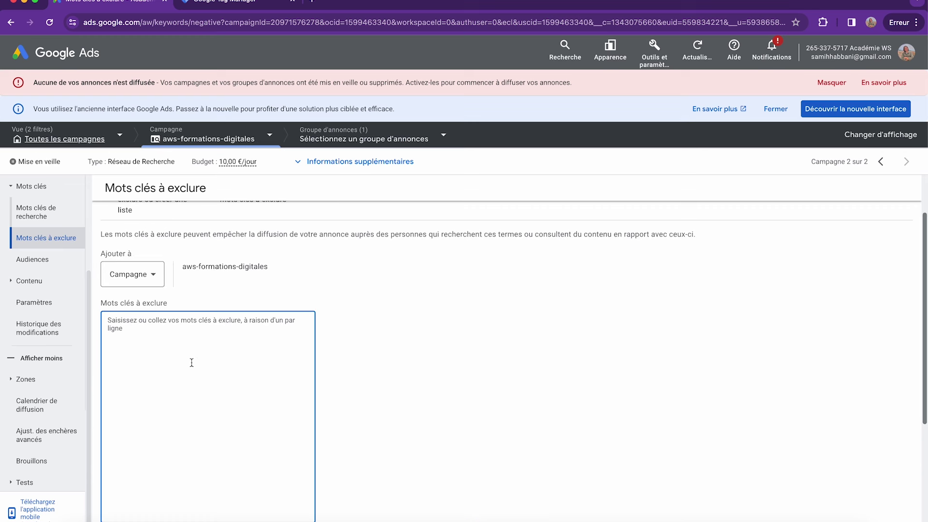
pyautogui.write('gratuit')
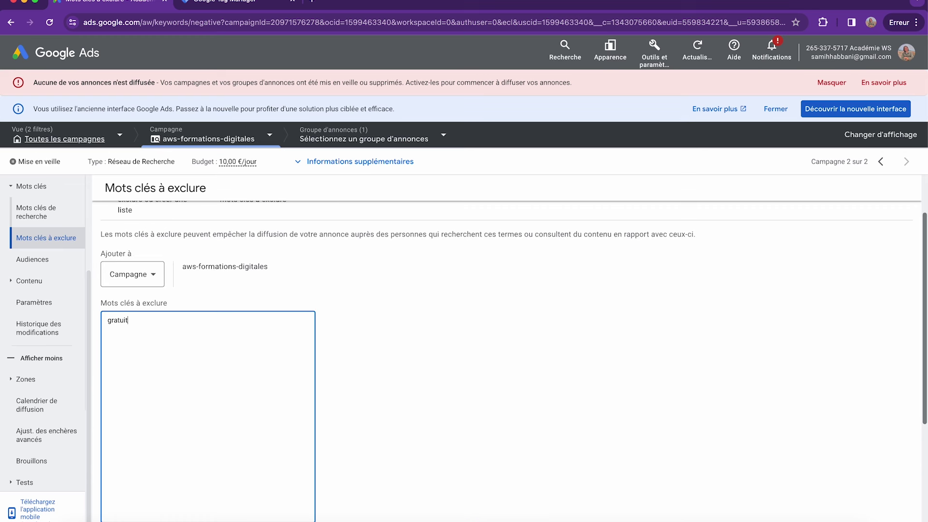
pyautogui.scroll(-4, 179, 377)
pyautogui.click(124, 400)
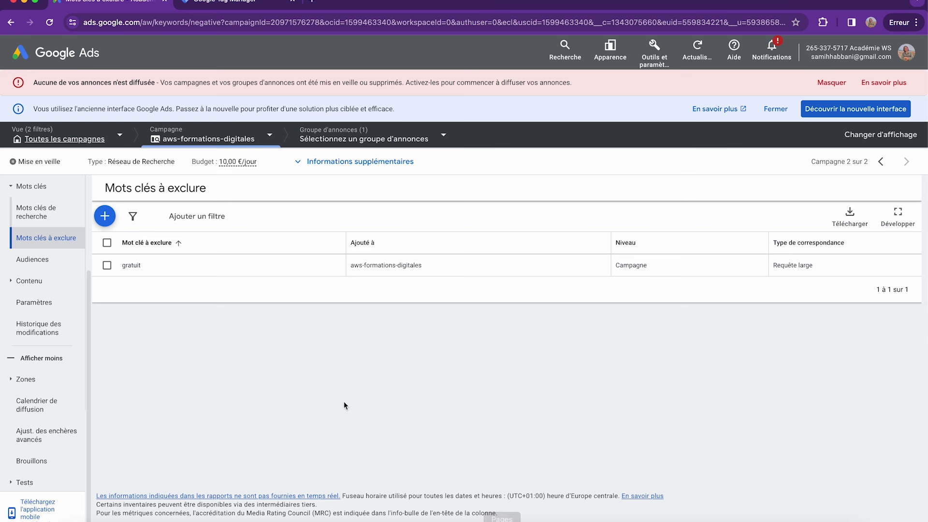
# Open the campaign's Annonces page and examine the ads table
pyautogui.scroll(1, 49, 261)
pyautogui.scroll(3, 48, 261)
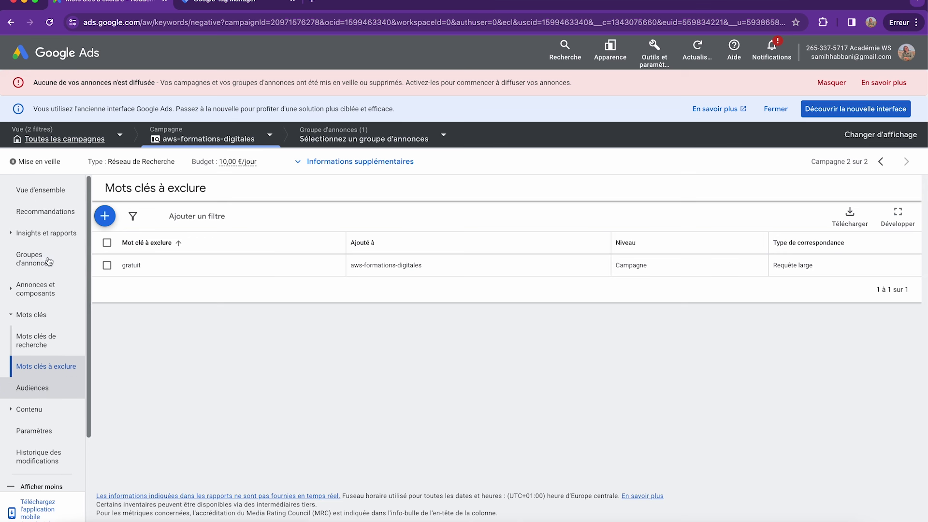
pyautogui.click(42, 283)
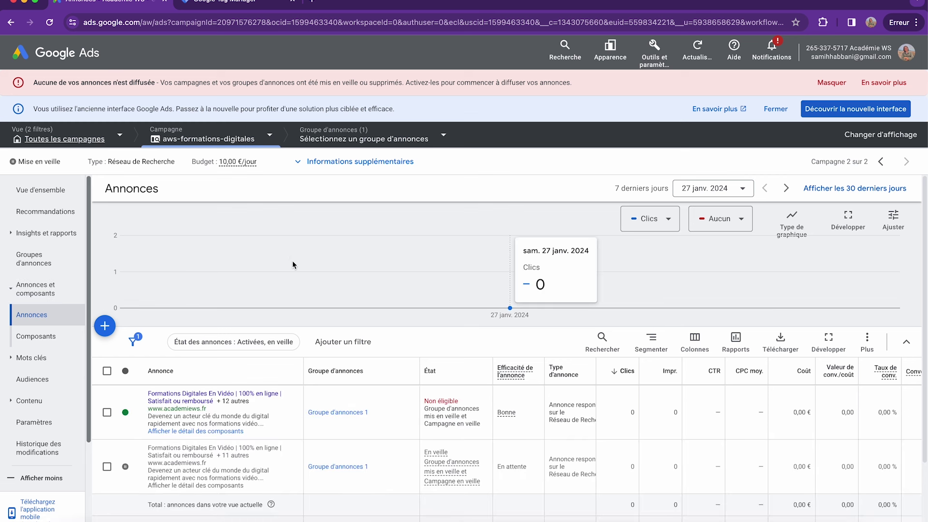
pyautogui.scroll(-2, 320, 306)
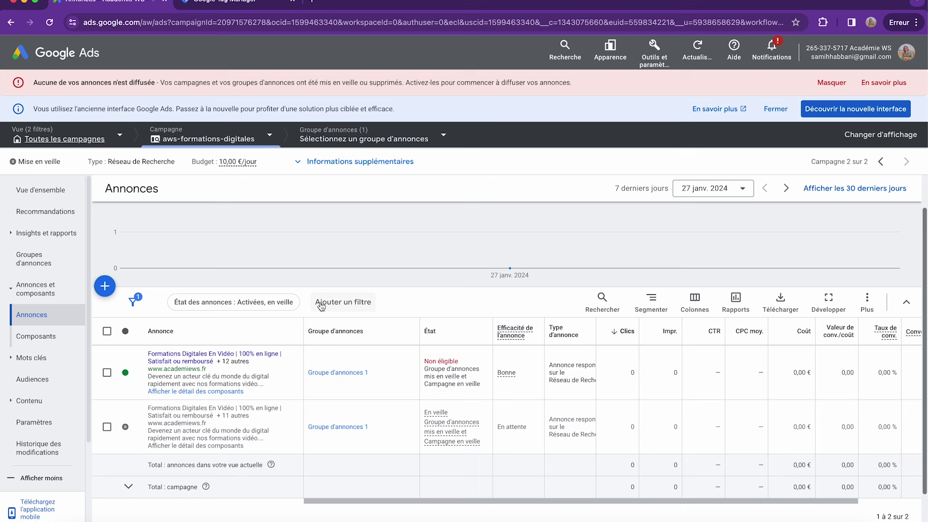
pyautogui.scroll(-1, 322, 307)
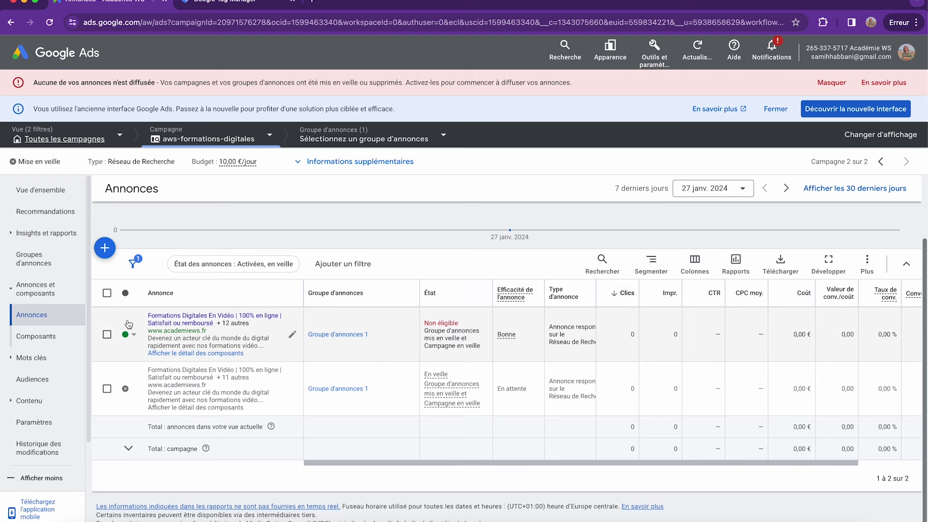
# Open the campaign's Composants page and look through the Conversions metrics available as columns for its table
pyautogui.click(48, 340)
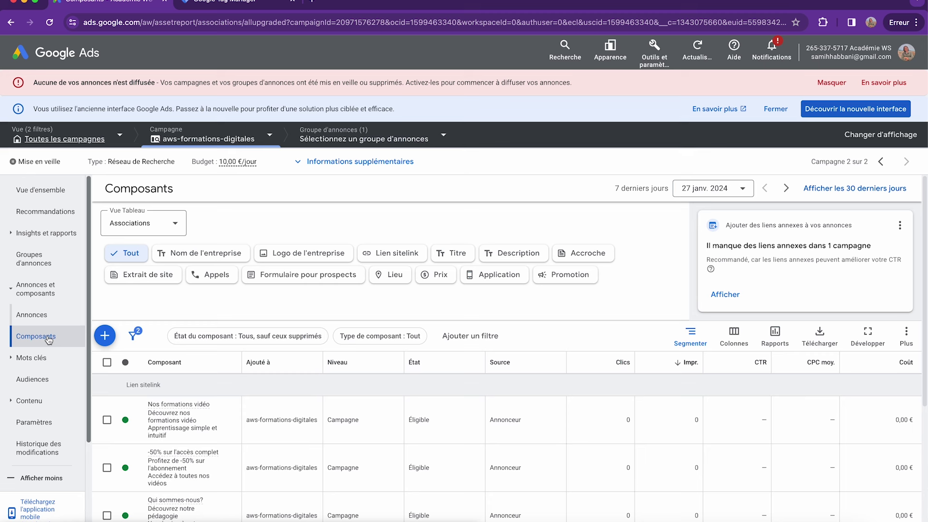
pyautogui.scroll(-1, 329, 396)
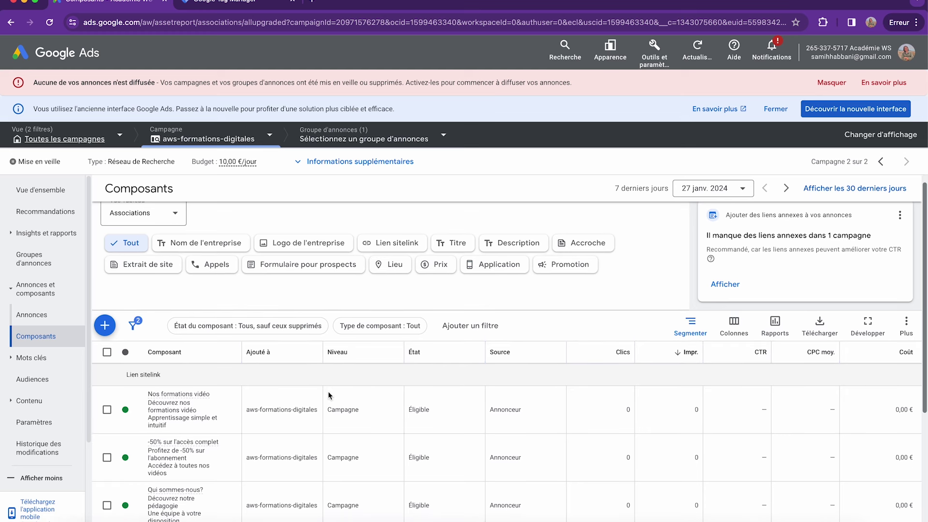
pyautogui.scroll(-1, 779, 350)
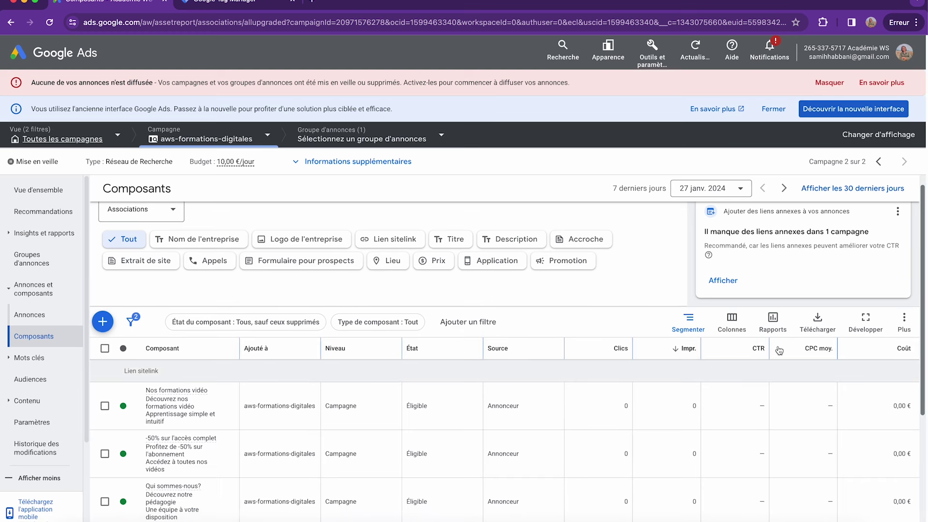
pyautogui.click(732, 321)
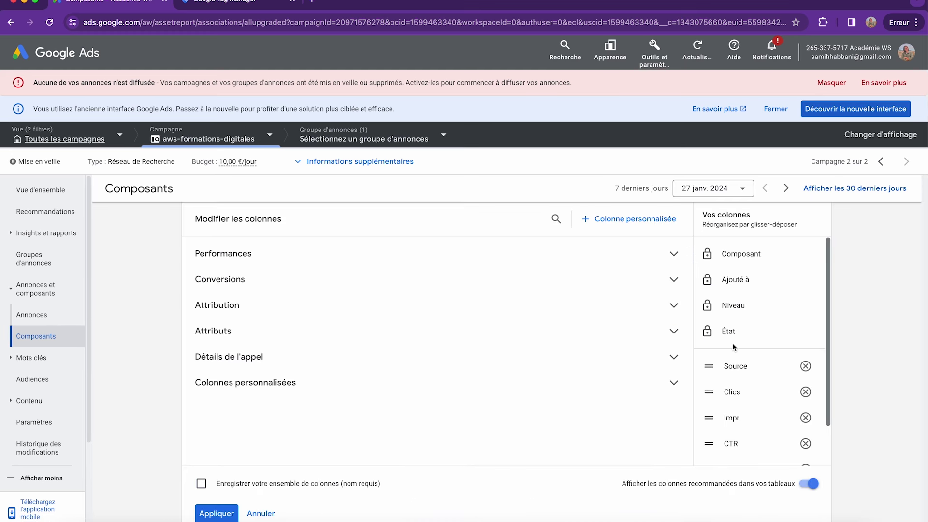
pyautogui.click(257, 274)
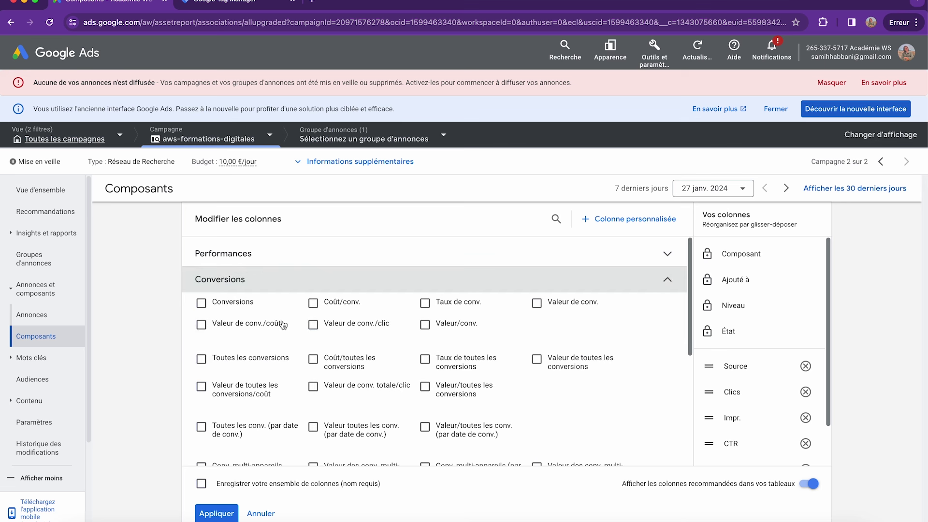
pyautogui.scroll(-2, 273, 296)
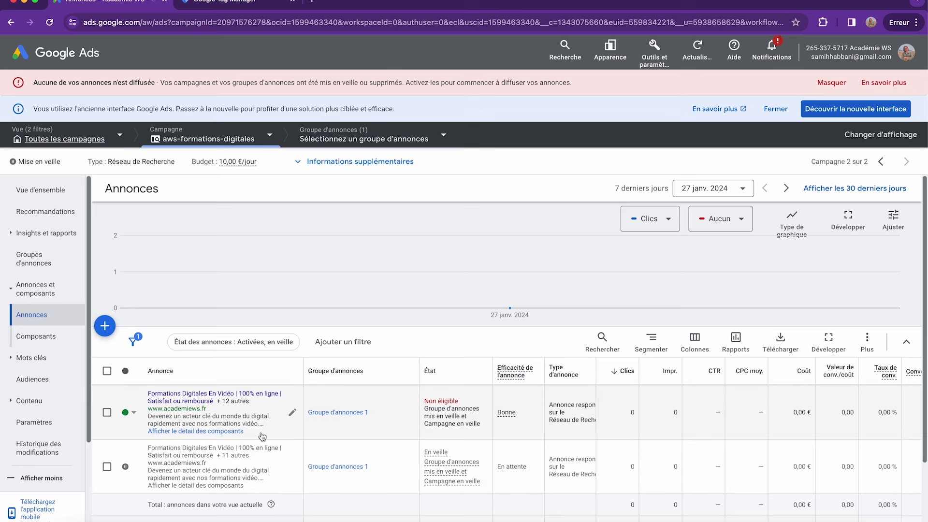
# Examine the ad rows on the campaign's Annonces page, including the État and Efficacité de l'annonce columns
pyautogui.scroll(5, 263, 437)
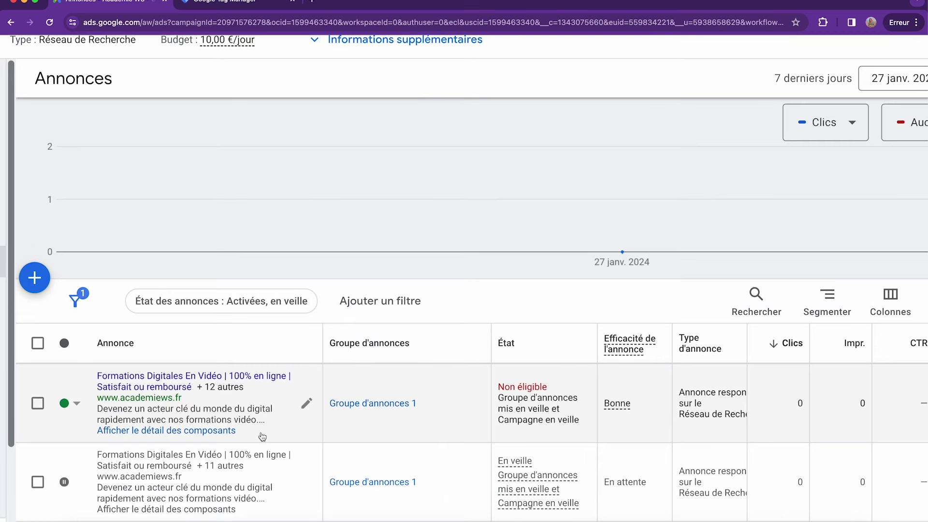
pyautogui.scroll(-1, 263, 437)
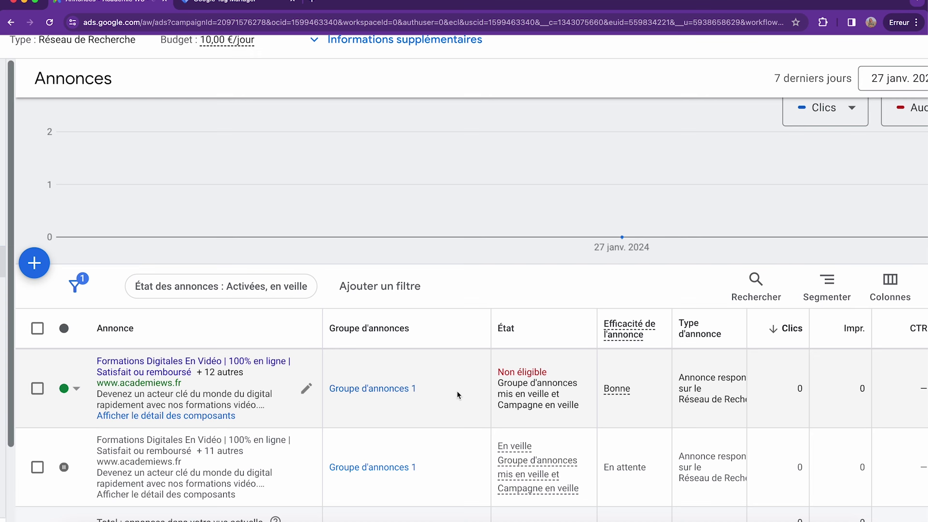
pyautogui.hscroll(2, 602, 375)
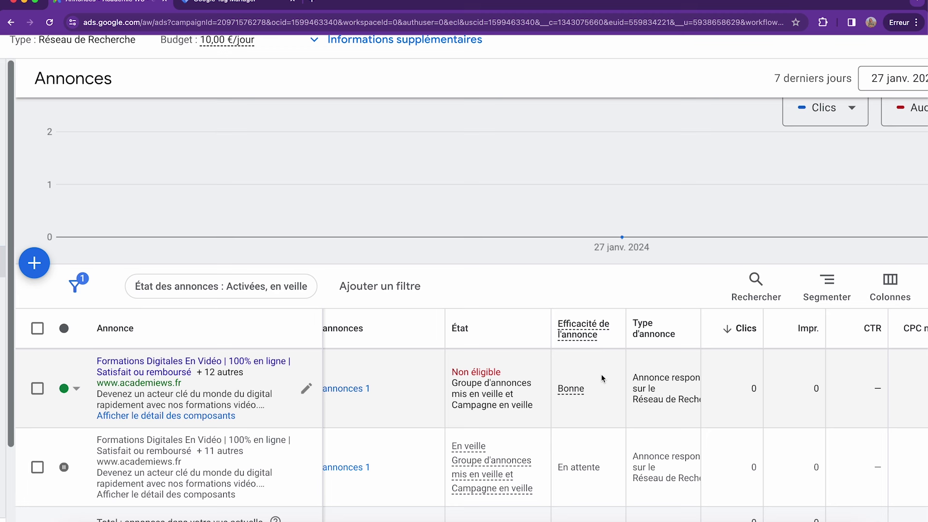
pyautogui.press('super+minus')
pyautogui.press('super+minus')
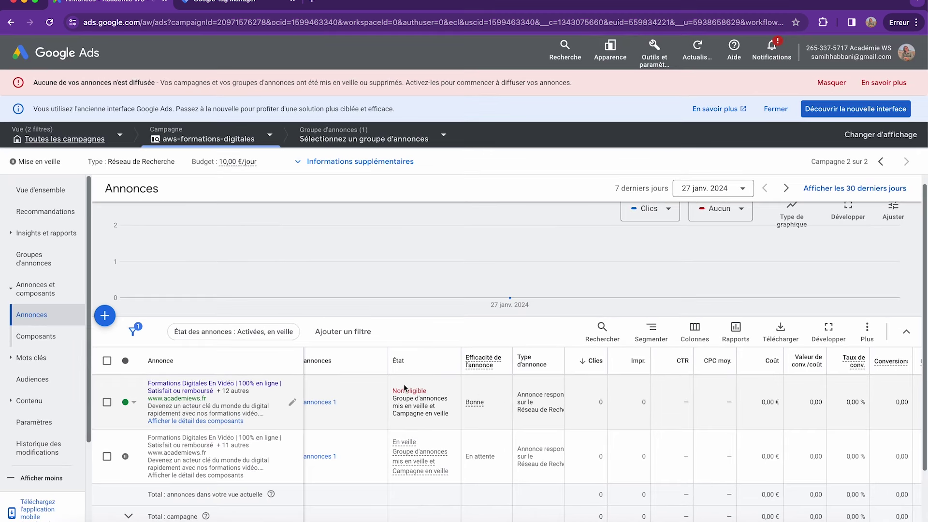
# Open the first ad for editing and review its Efficacité de l'annonce rating and improvement suggestions
pyautogui.click(297, 401)
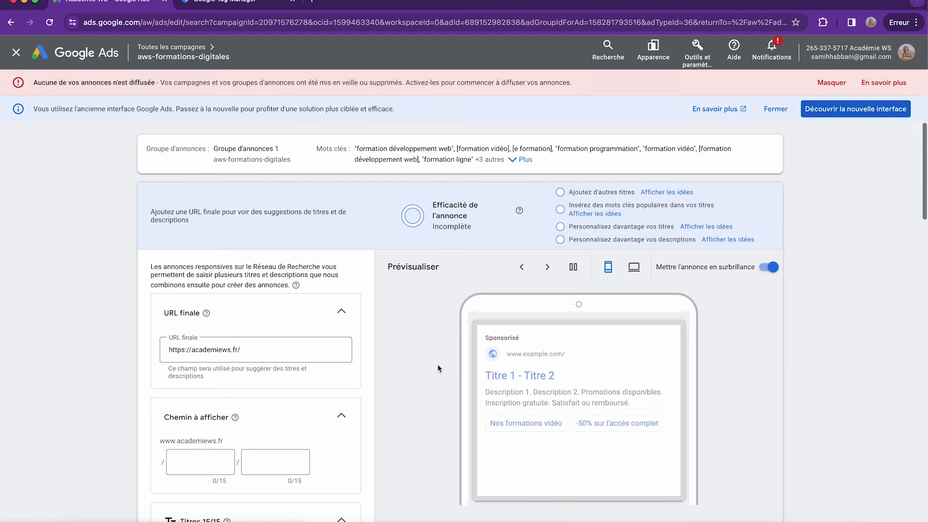
pyautogui.scroll(-1, 405, 395)
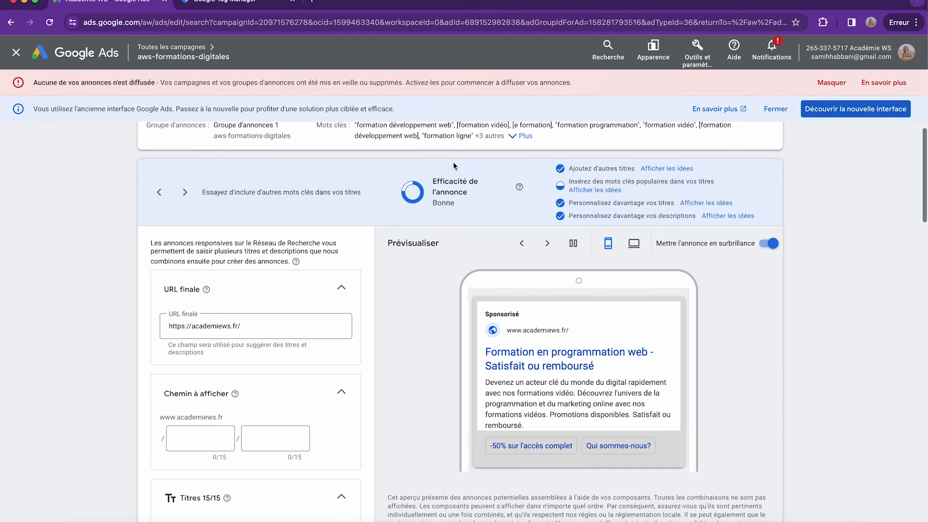
pyautogui.scroll(5, 453, 161)
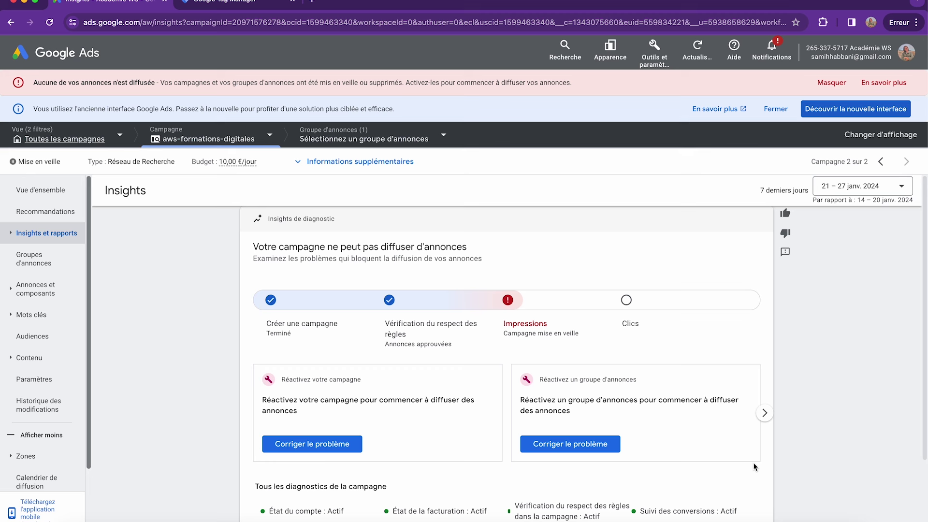
# Open the Pages de destination report from Insights et rapports and view the Performances metrics in its column settings
pyautogui.click(55, 236)
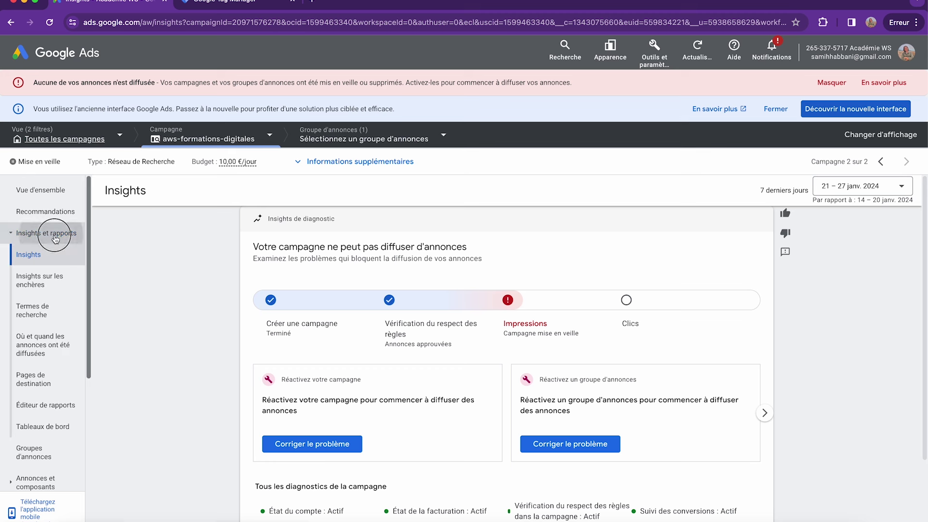
pyautogui.click(30, 384)
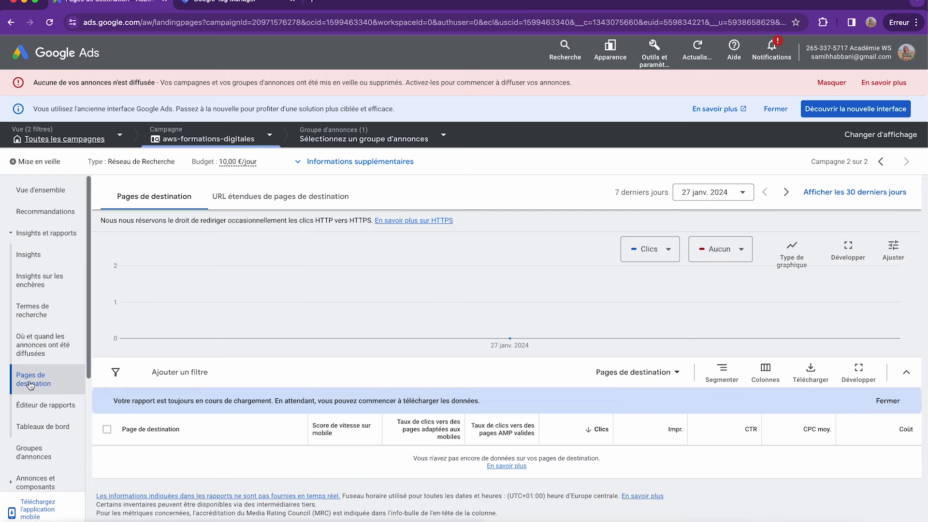
pyautogui.click(766, 371)
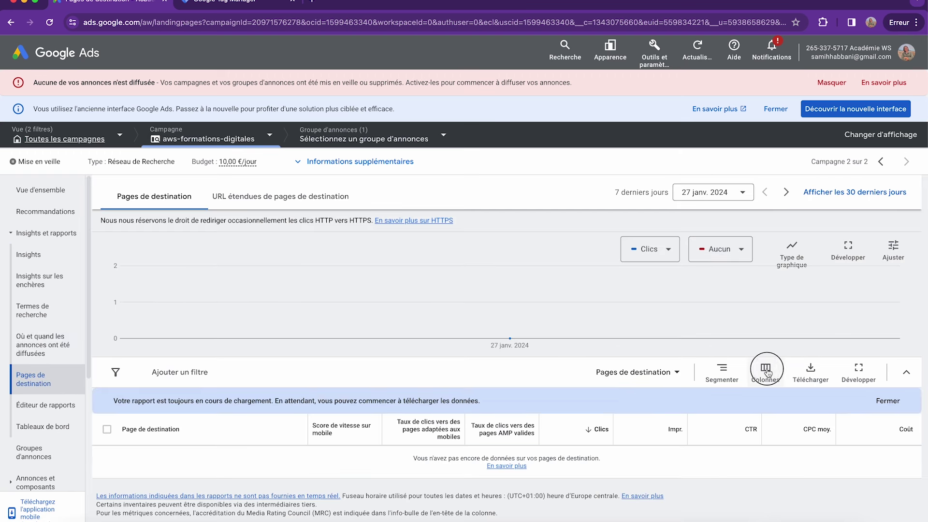
pyautogui.scroll(-1, 745, 403)
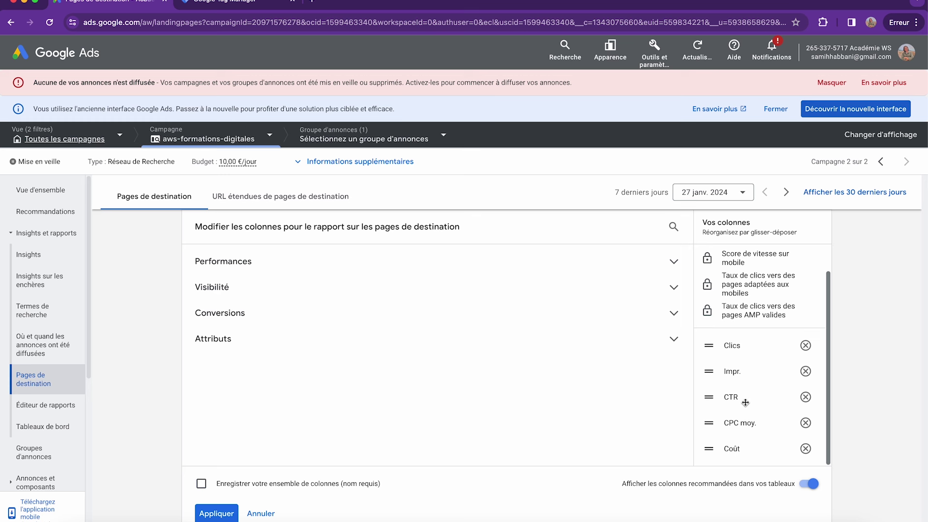
pyautogui.click(331, 262)
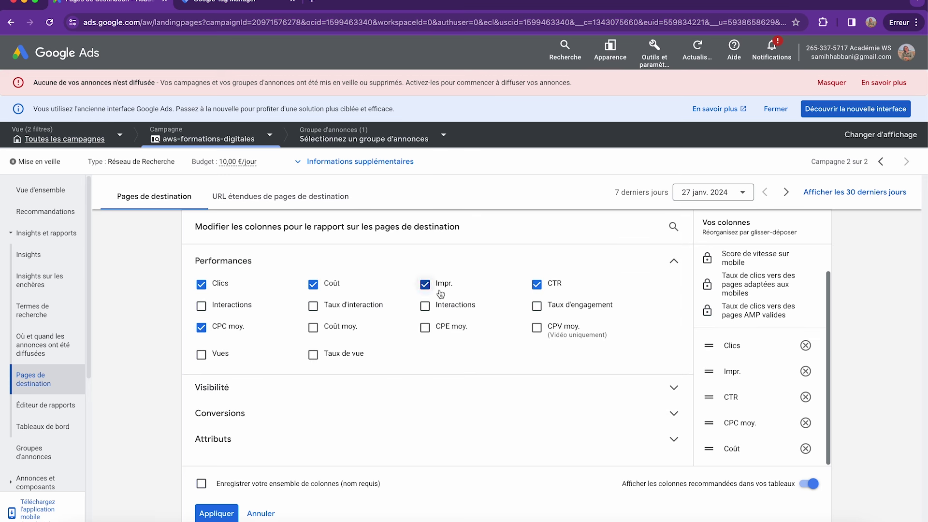
# Add the Conversions, Coût/conv. and Taux de conv. columns to the landing pages report and apply them without saving a column set
pyautogui.click(216, 415)
pyautogui.scroll(-1, 329, 406)
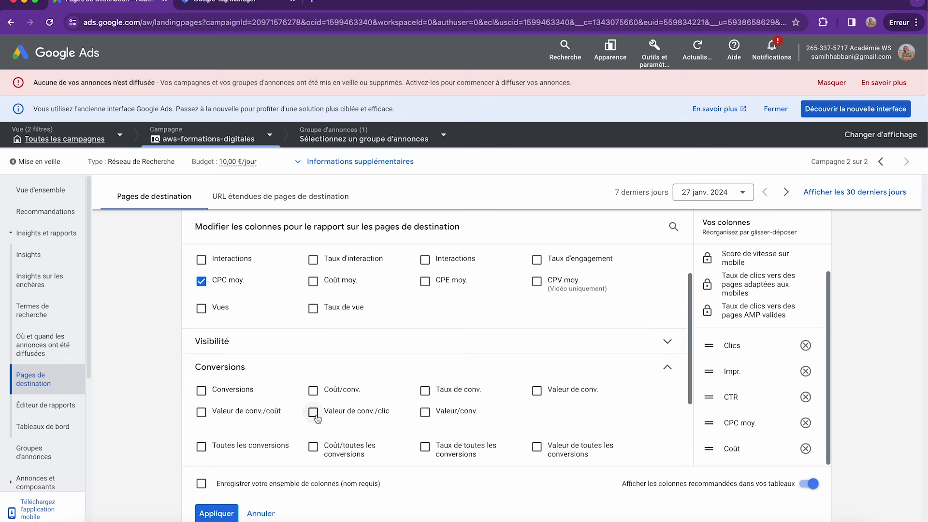
pyautogui.click(202, 391)
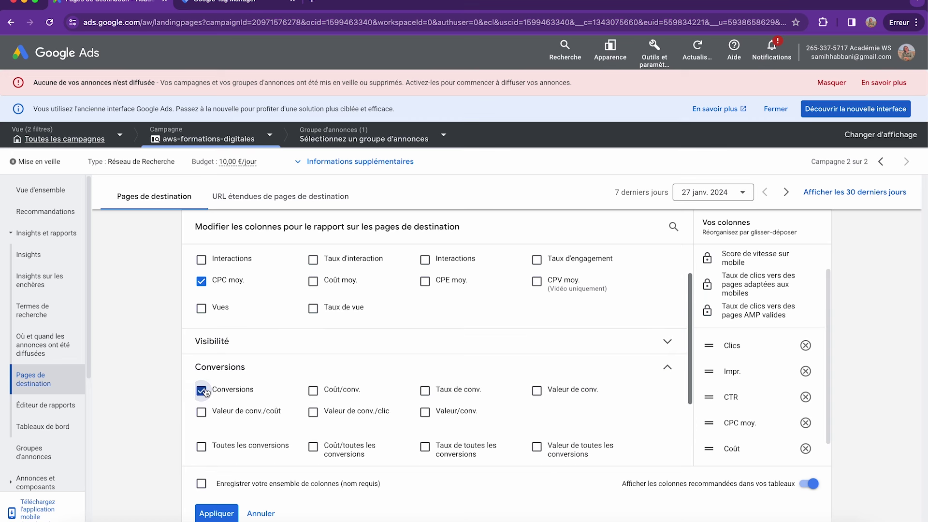
pyautogui.scroll(-3, 358, 394)
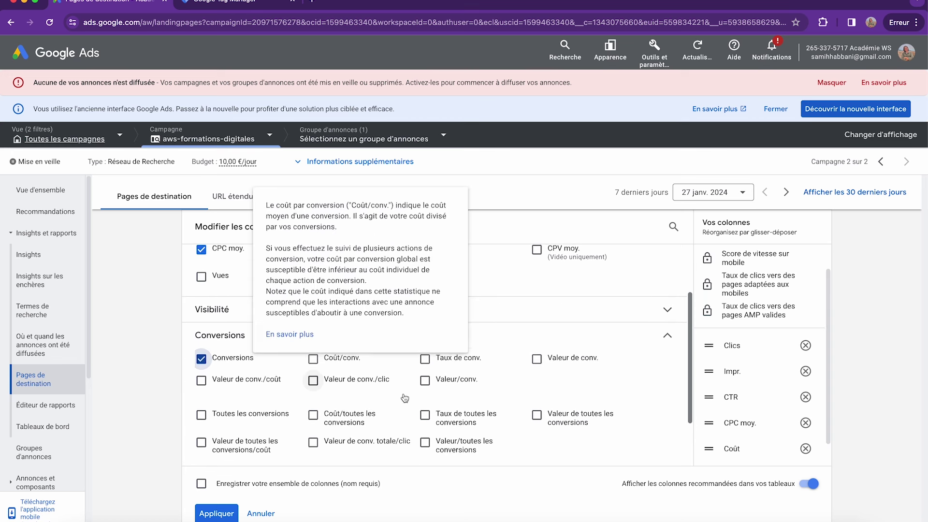
pyautogui.scroll(-1, 405, 397)
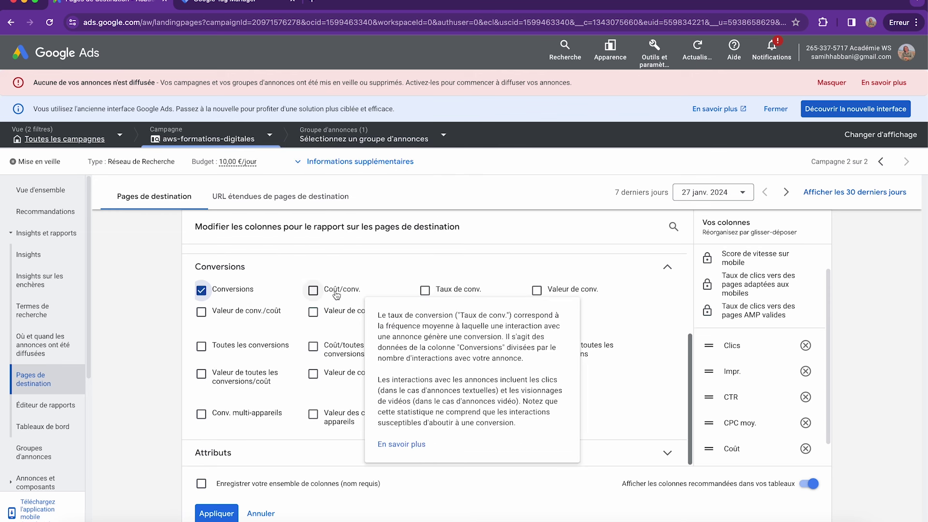
pyautogui.click(320, 290)
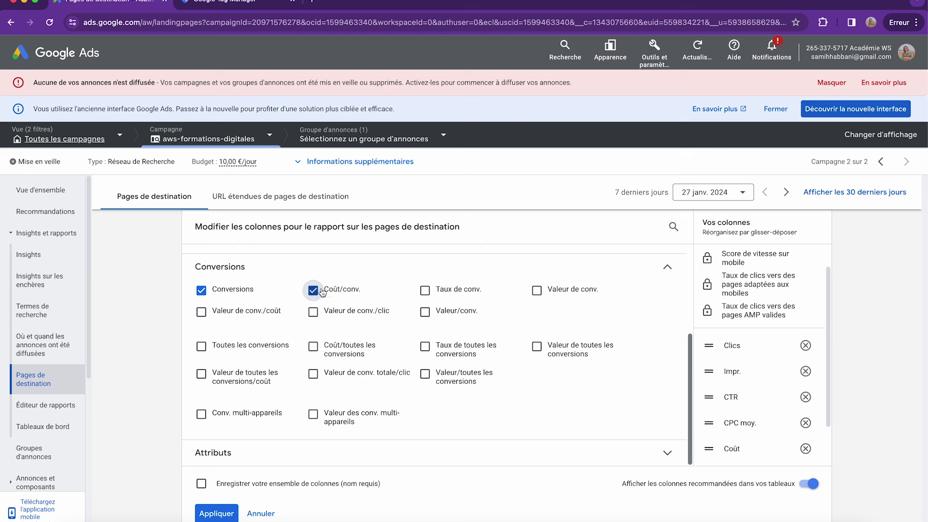
pyautogui.click(451, 291)
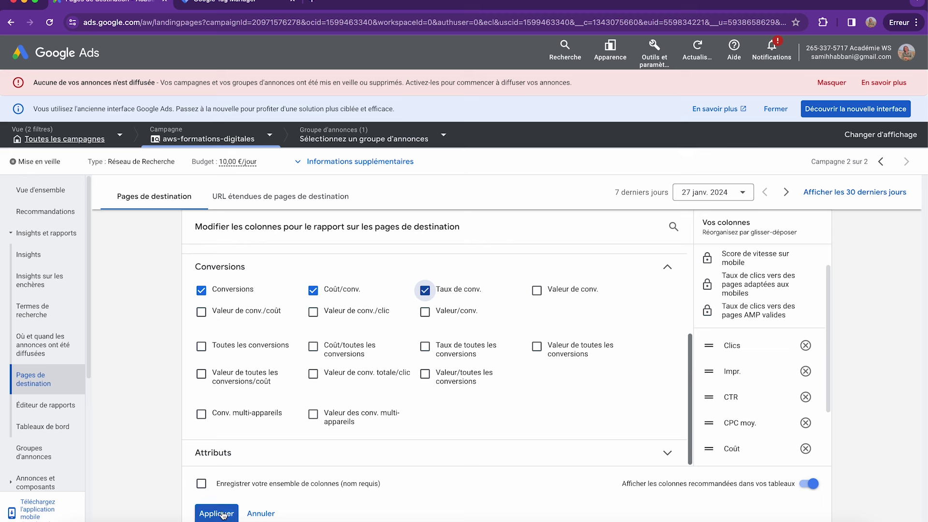
pyautogui.click(202, 484)
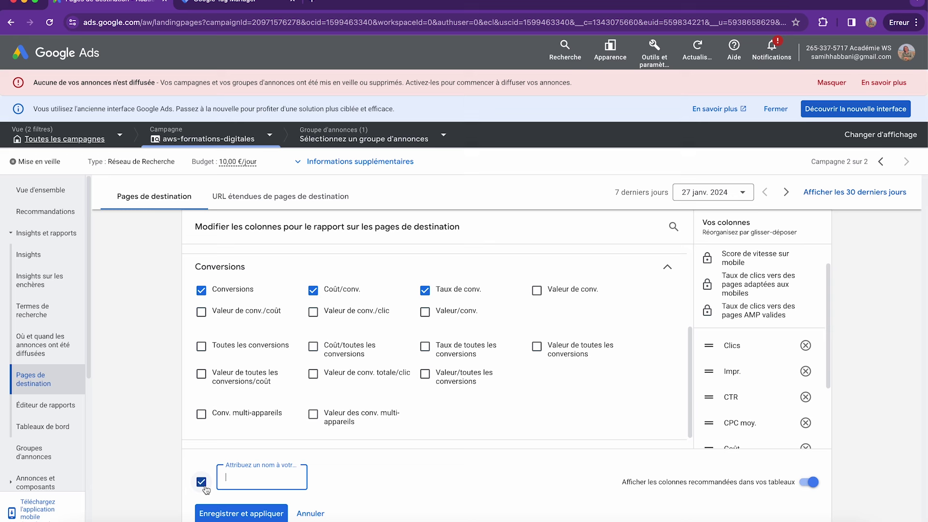
pyautogui.click(203, 488)
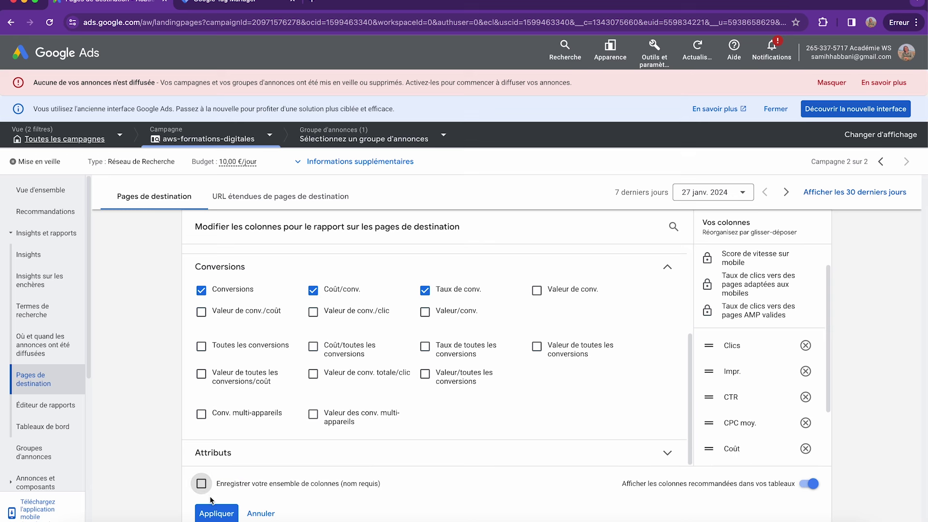
pyautogui.click(215, 513)
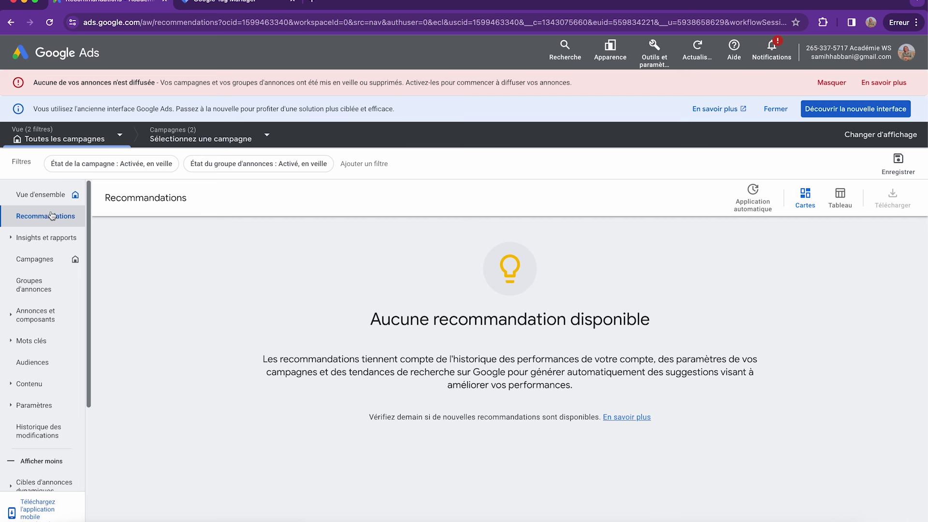
# Search the account's campaigns and pages for "optimi", and close the search
pyautogui.click(561, 43)
pyautogui.write('optimi')
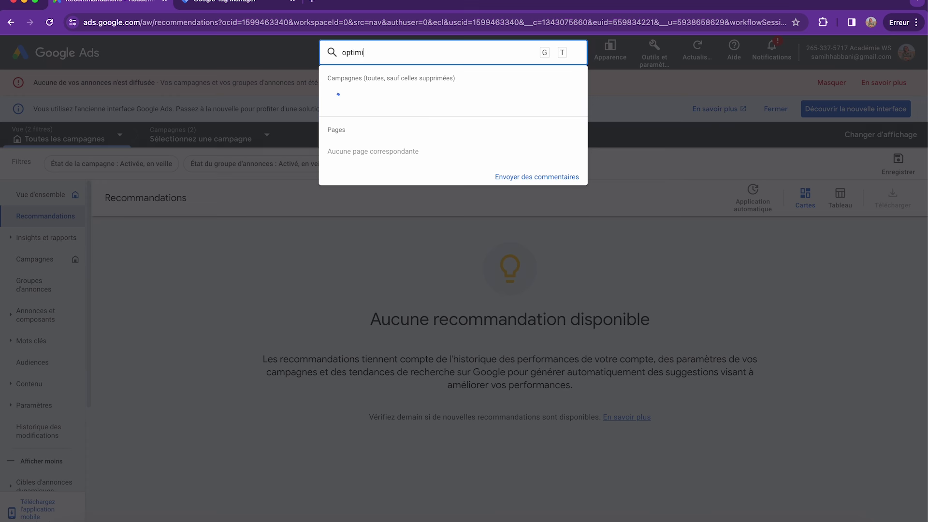
pyautogui.click(366, 269)
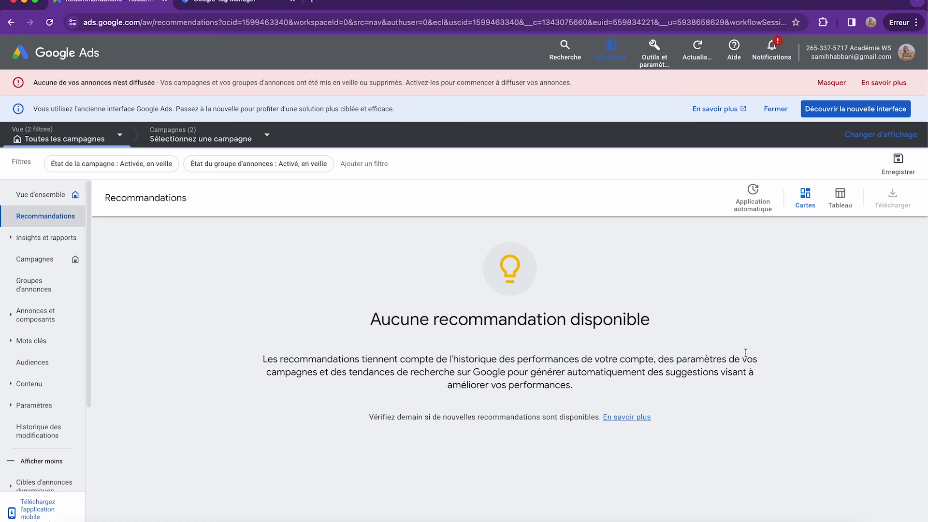
# Start a new Visiteurs du site Web audience segment in Gestion des audiences and name it "seg-1"
pyautogui.click(658, 47)
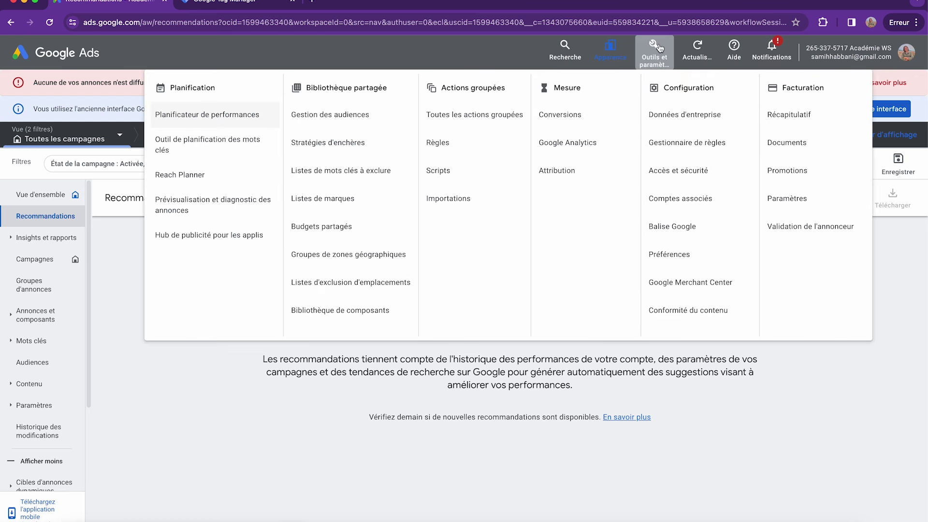
pyautogui.click(333, 116)
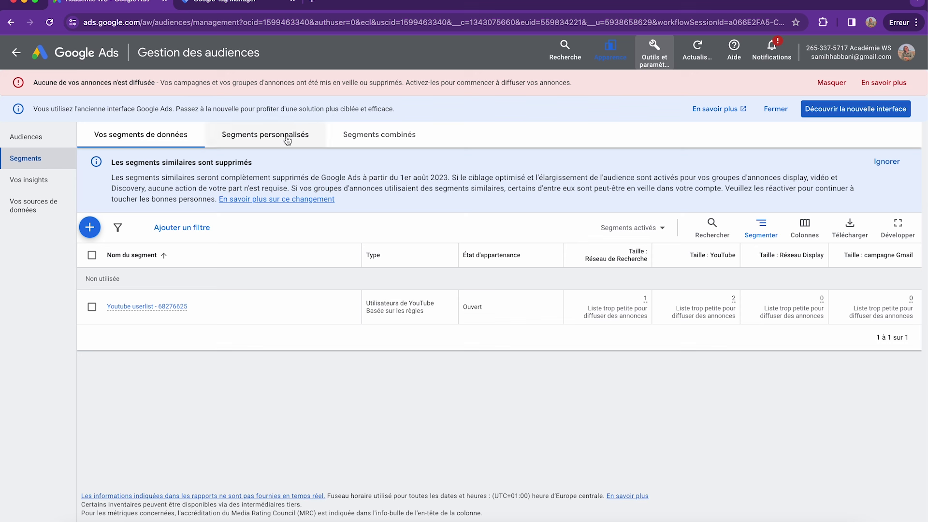
pyautogui.click(90, 230)
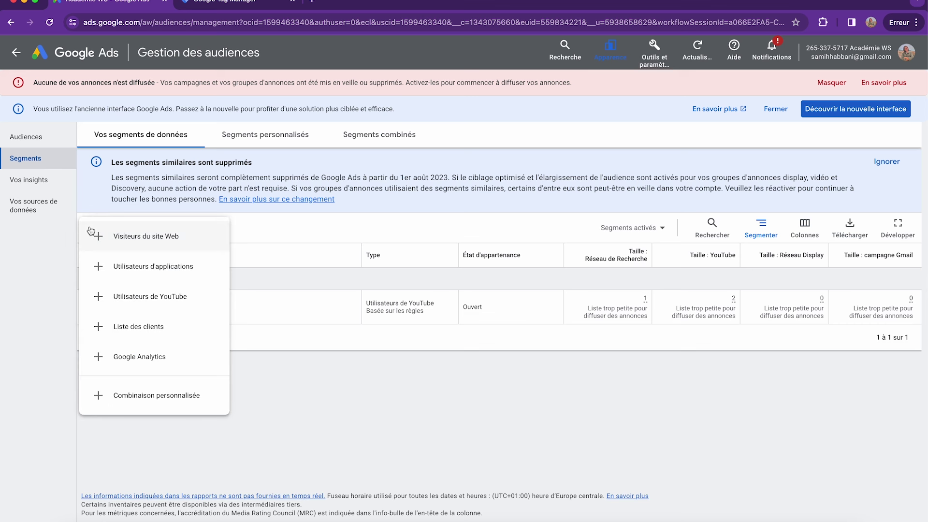
pyautogui.click(144, 244)
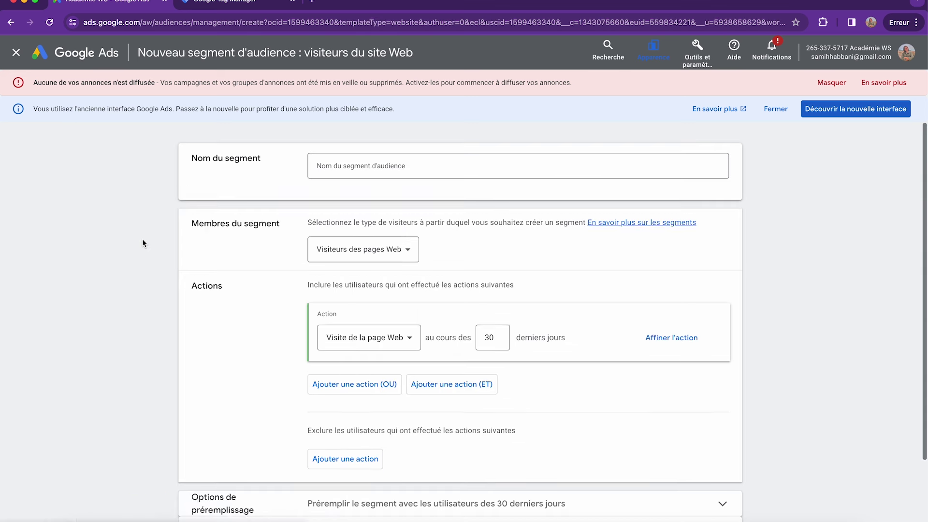
pyautogui.click(351, 172)
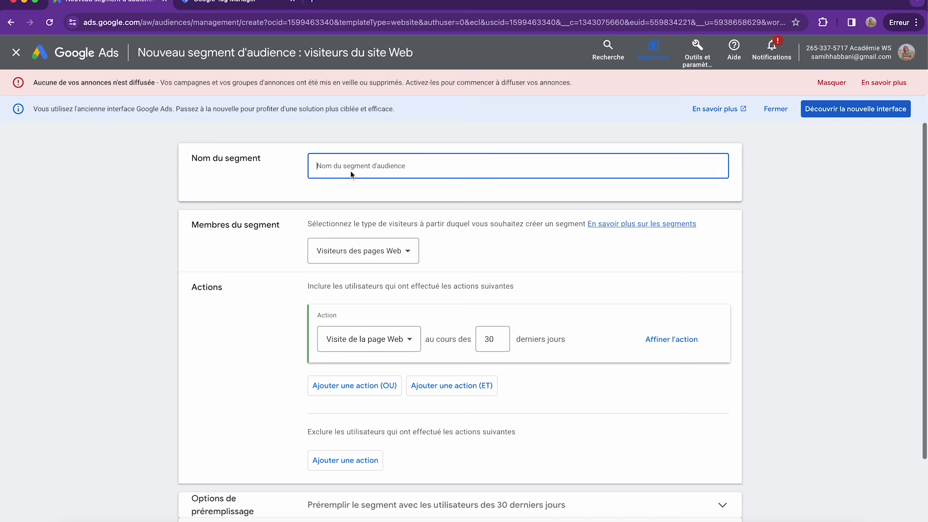
pyautogui.write('seg-1')
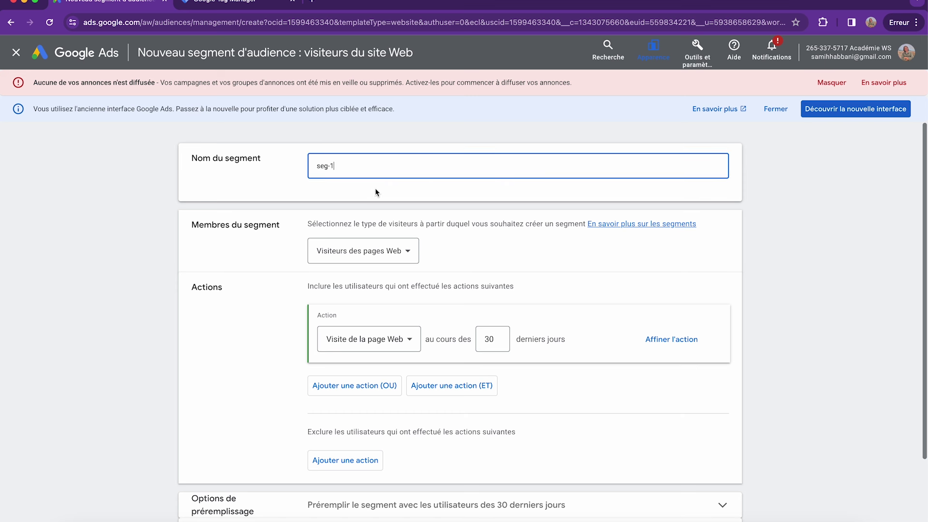
# Refine the segment's Visite de la page Web action so that URL de la page contient "/inscription"
pyautogui.scroll(-1, 414, 263)
pyautogui.scroll(-2, 414, 263)
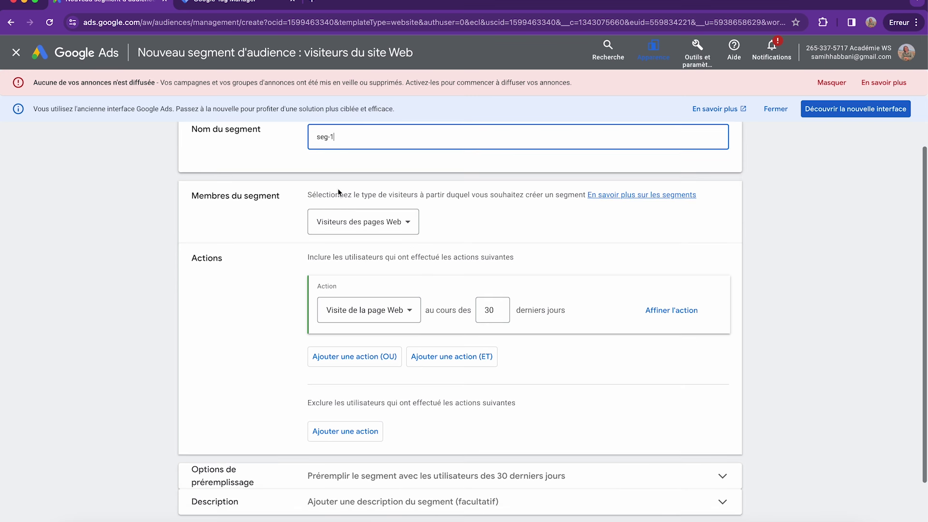
pyautogui.moveTo(308, 194); pyautogui.dragTo(582, 192)
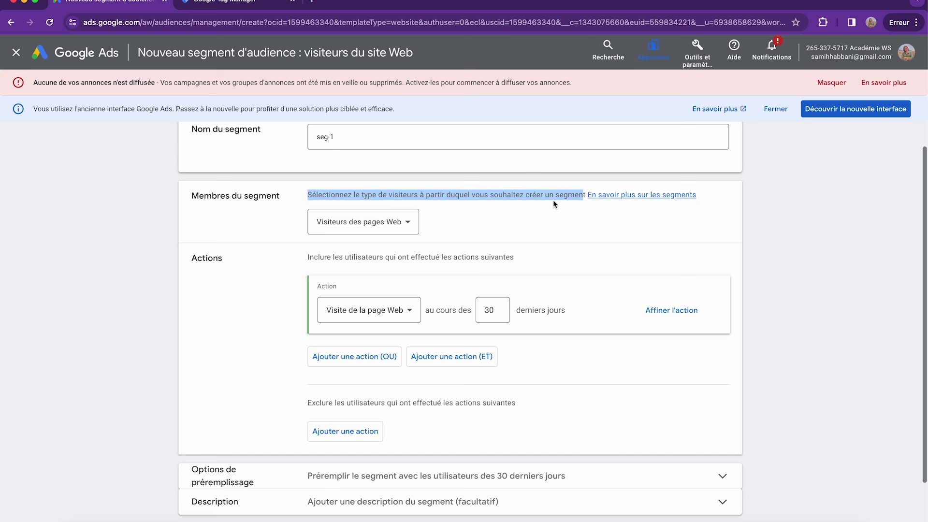
pyautogui.scroll(-2, 385, 220)
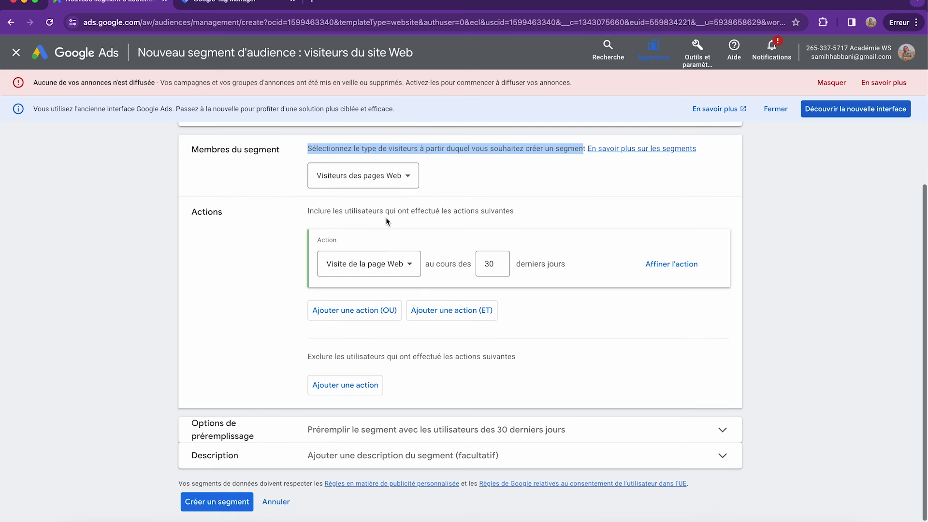
pyautogui.moveTo(307, 211); pyautogui.dragTo(530, 214)
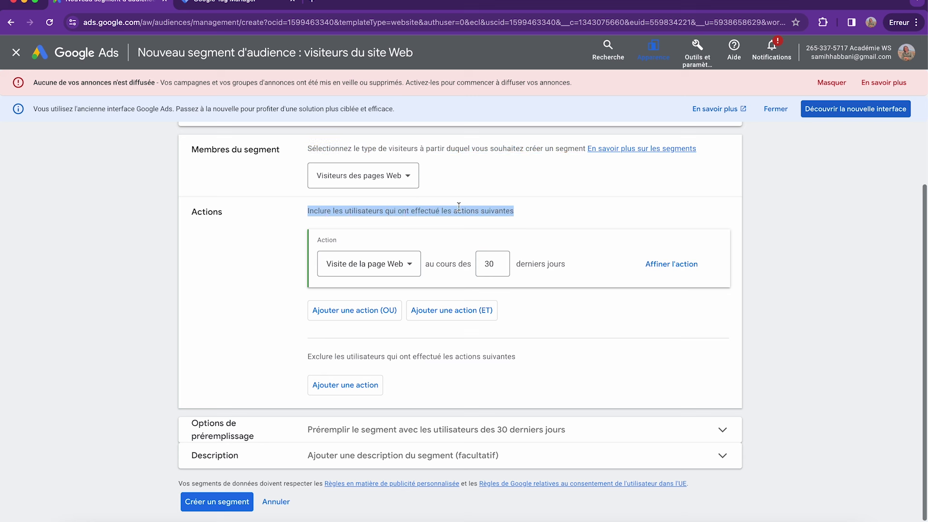
pyautogui.click(691, 266)
pyautogui.click(571, 324)
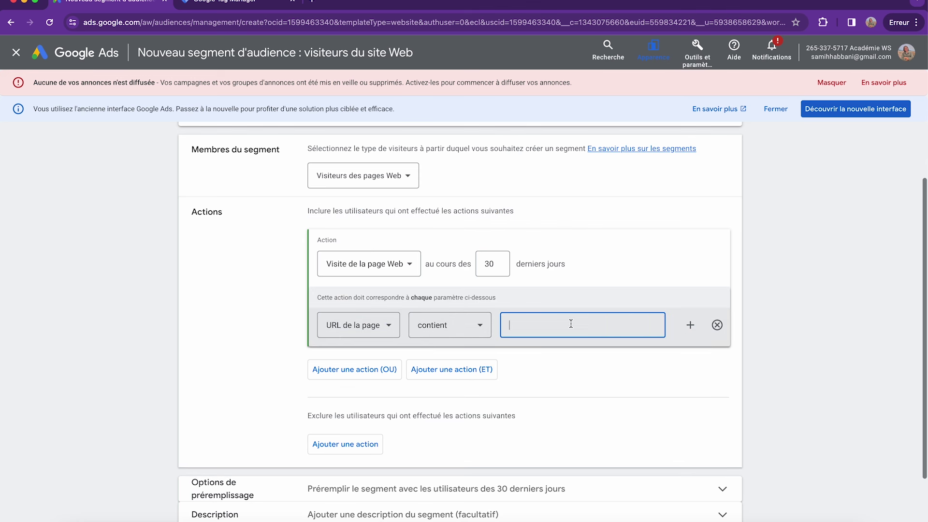
pyautogui.write('/inscription')
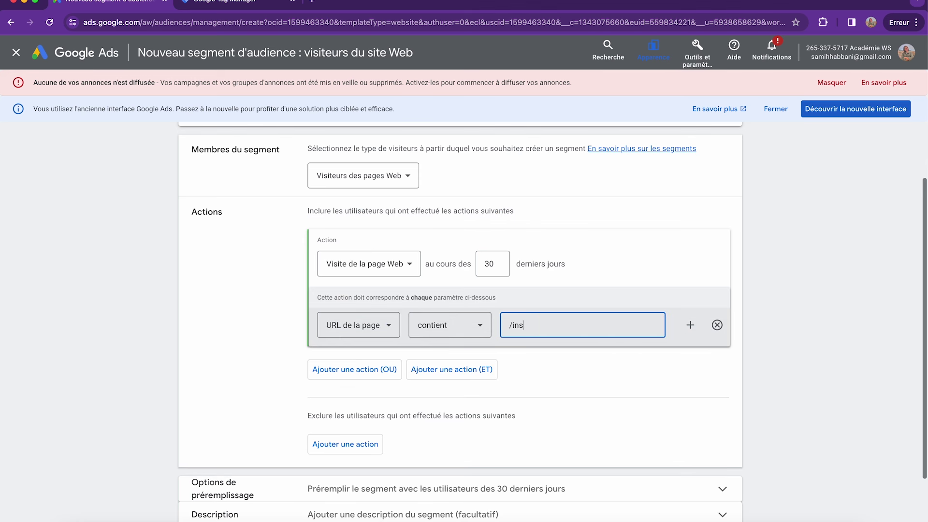
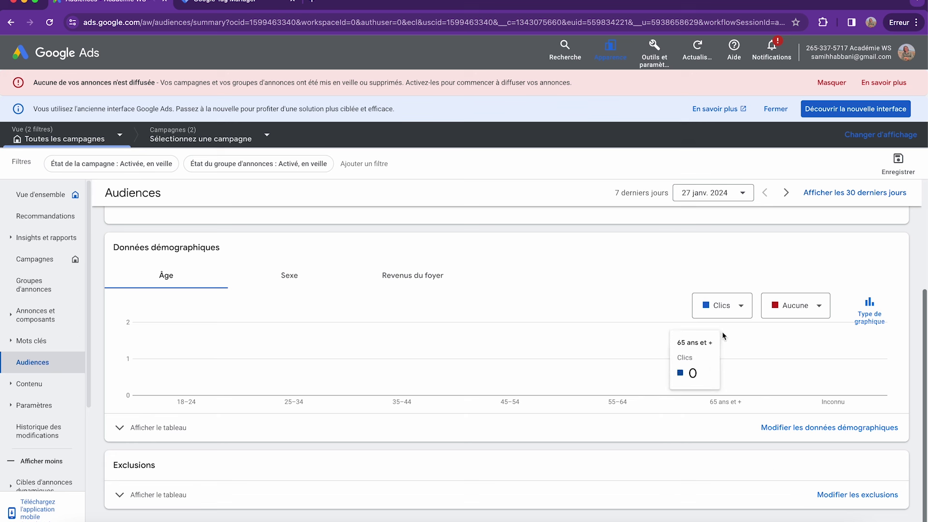
# Open the Outil de planification des mots clés, dismiss its introduction, and start Trouver de nouveaux mots clés
pyautogui.click(646, 48)
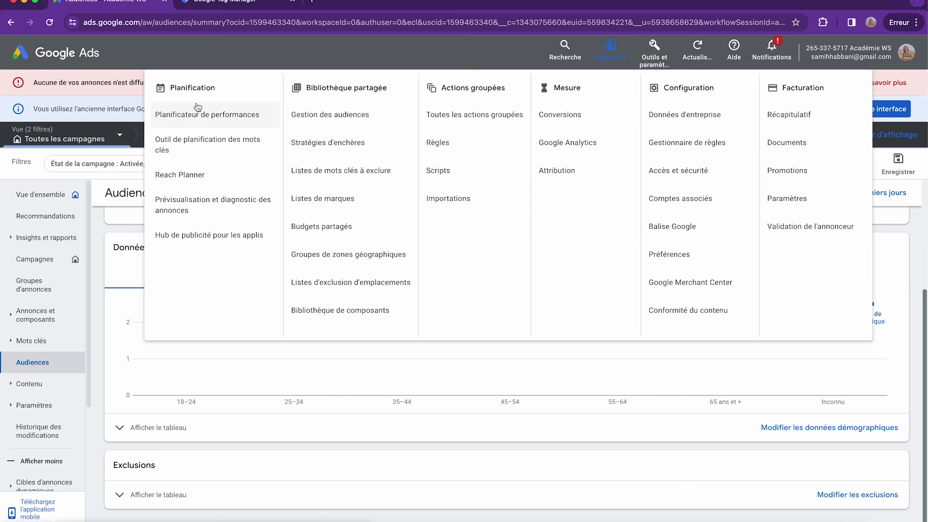
pyautogui.click(176, 151)
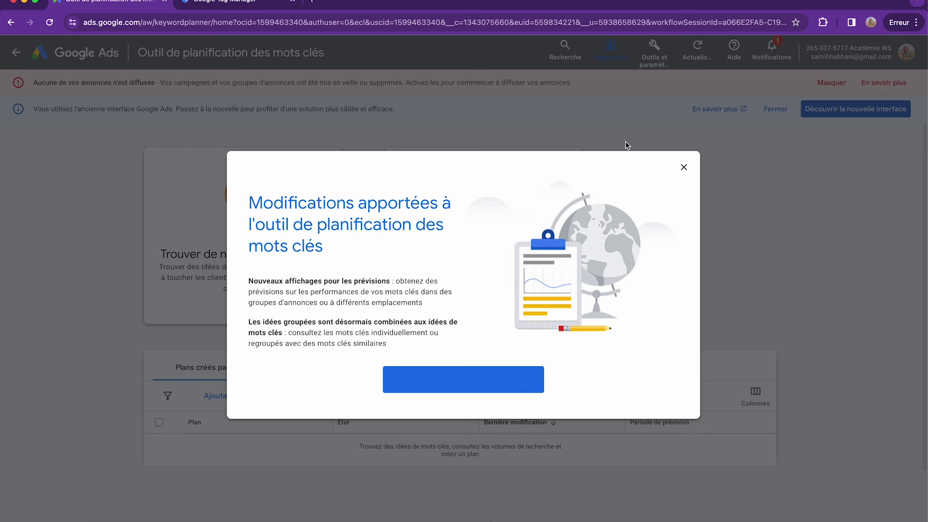
pyautogui.click(683, 166)
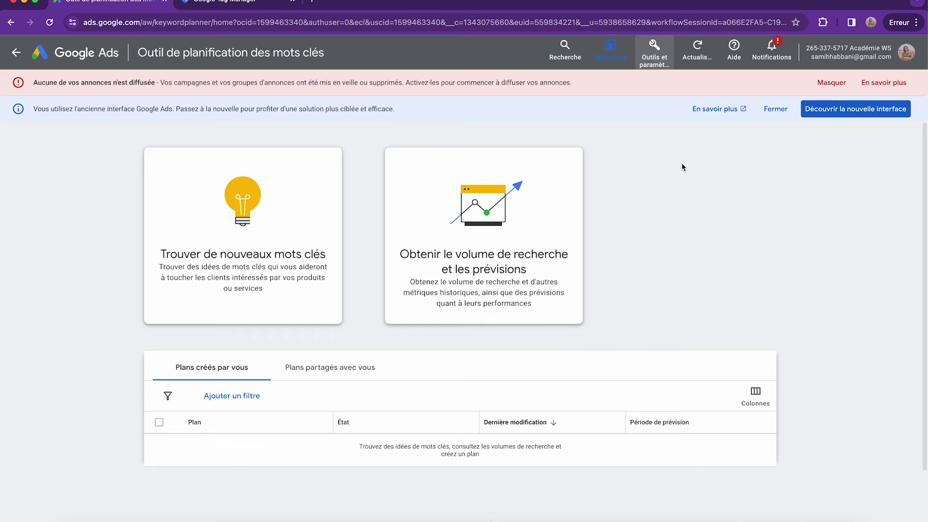
pyautogui.click(248, 225)
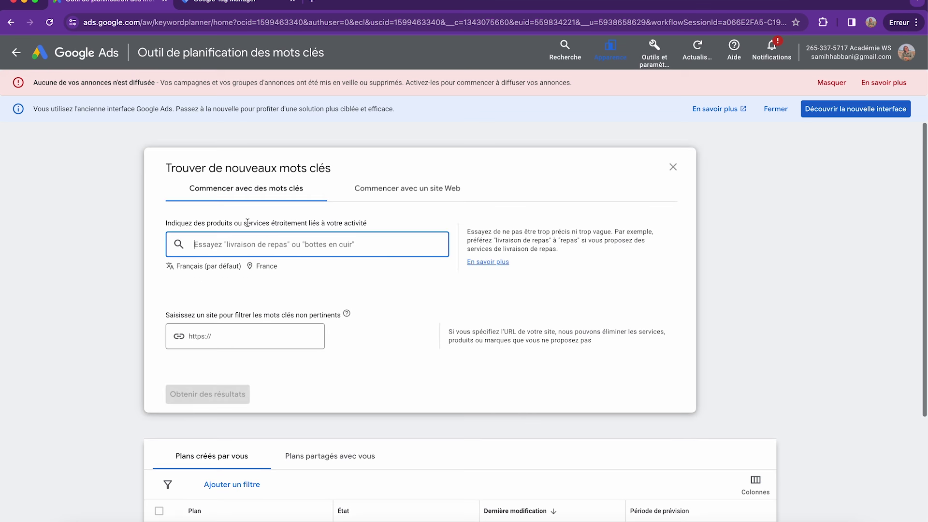
pyautogui.click(440, 189)
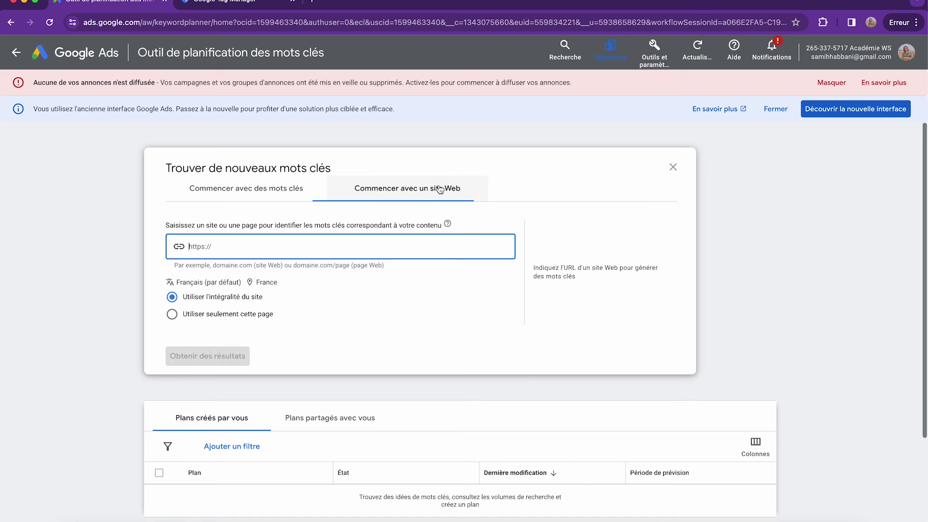
pyautogui.click(313, 2)
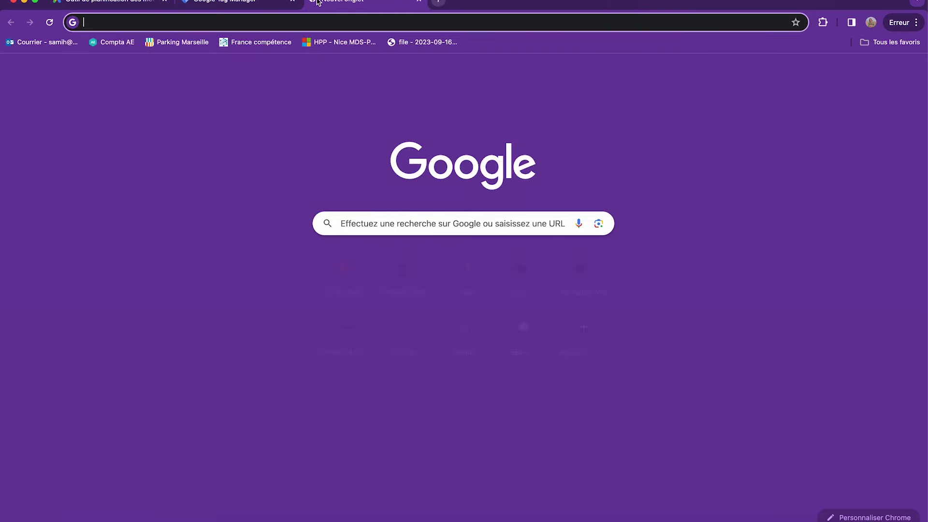
pyautogui.write('academiews.fr')
pyautogui.hotkey('ctrl', 'c')
pyautogui.click(107, 2)
pyautogui.hotkey('ctrl', 'v')
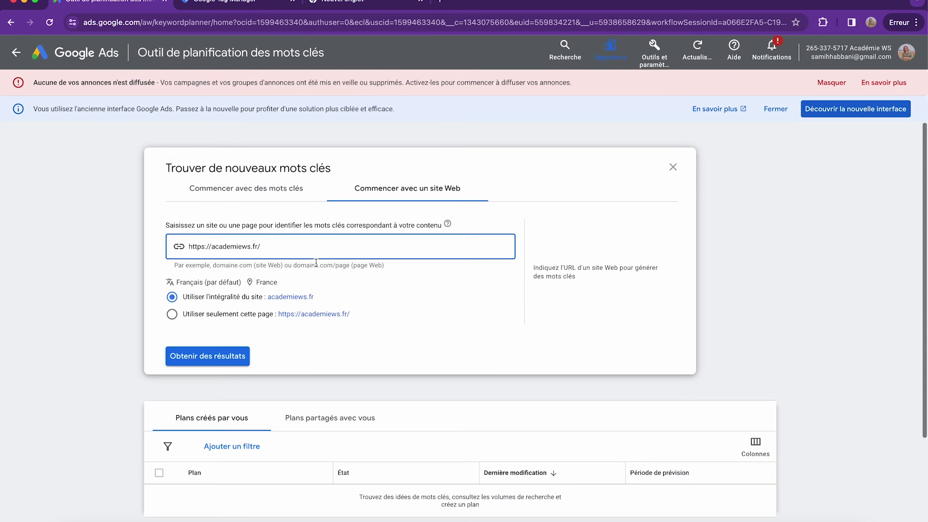
pyautogui.press('super+z')
# Get keyword ideas starting from the keyword "formations digitales en ligne" in French for France
pyautogui.click(270, 200)
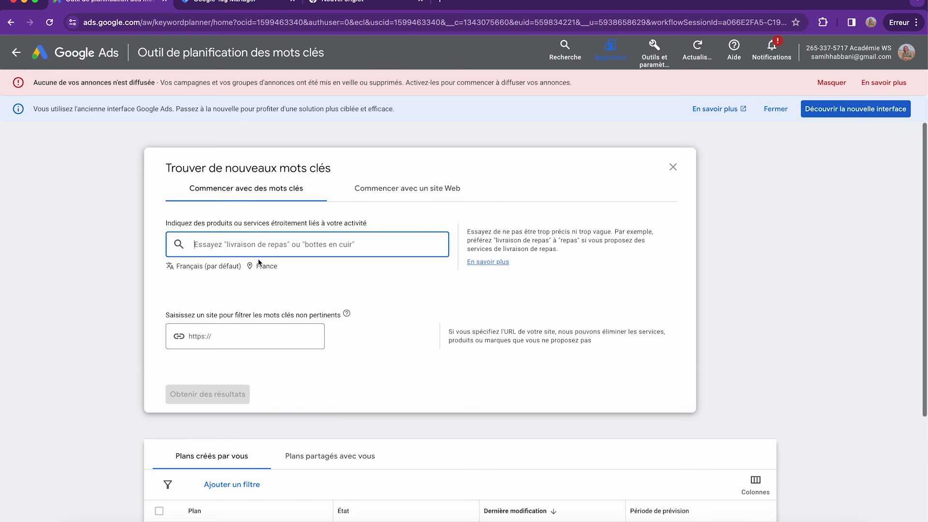
pyautogui.write('formation')
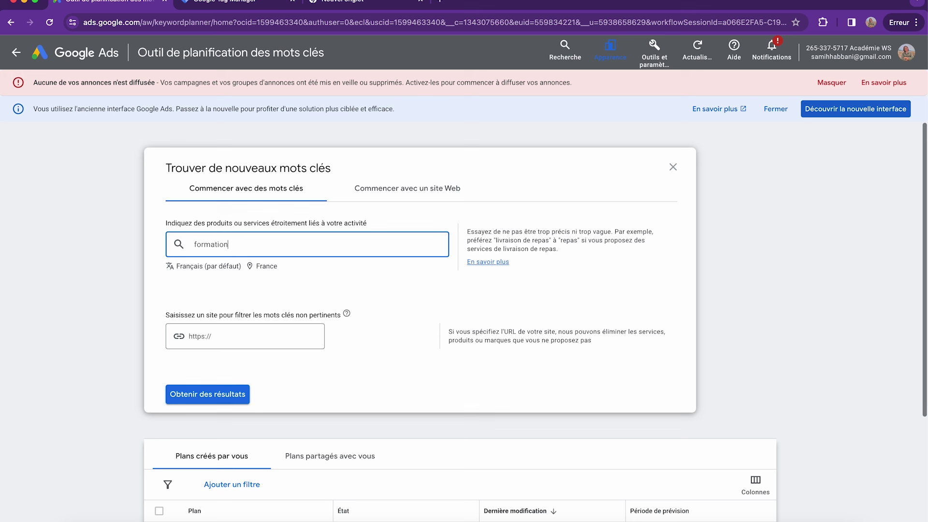
pyautogui.write('s digitales en ligne')
pyautogui.scroll(-1, 265, 332)
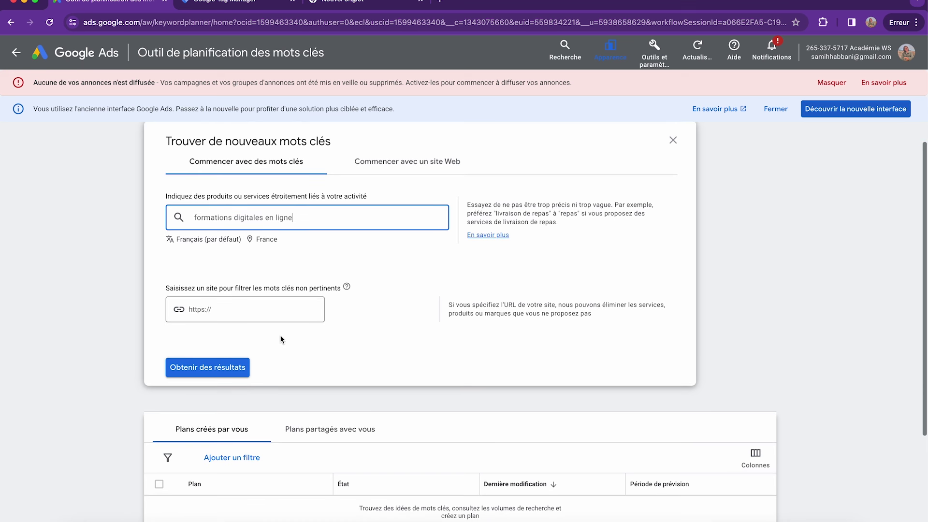
pyautogui.click(208, 369)
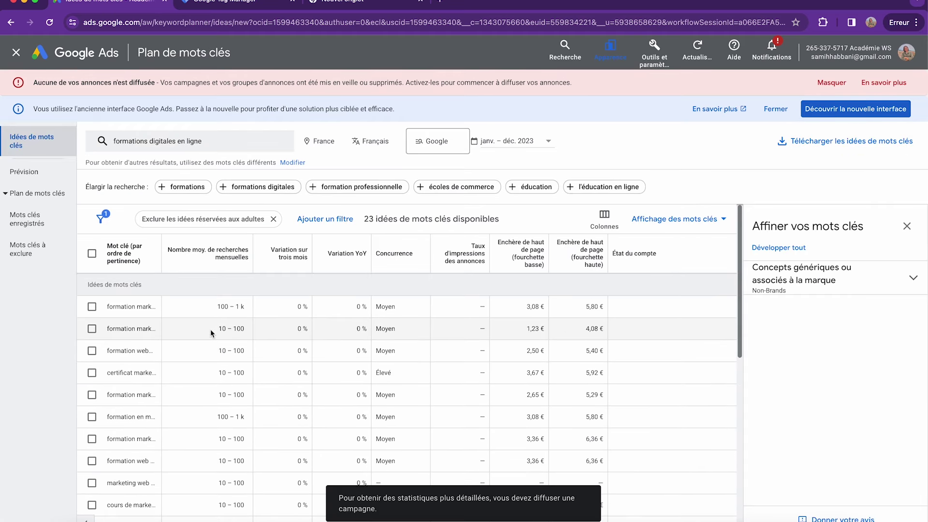
# Widen the Mot clé column and sort the keyword ideas by average monthly searches in descending order
pyautogui.moveTo(162, 248); pyautogui.dragTo(210, 248)
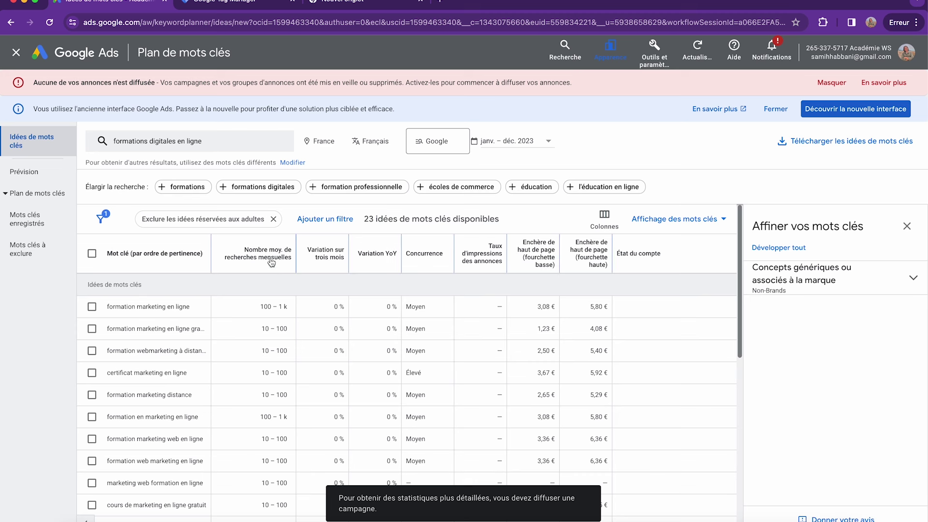
pyautogui.moveTo(284, 260)
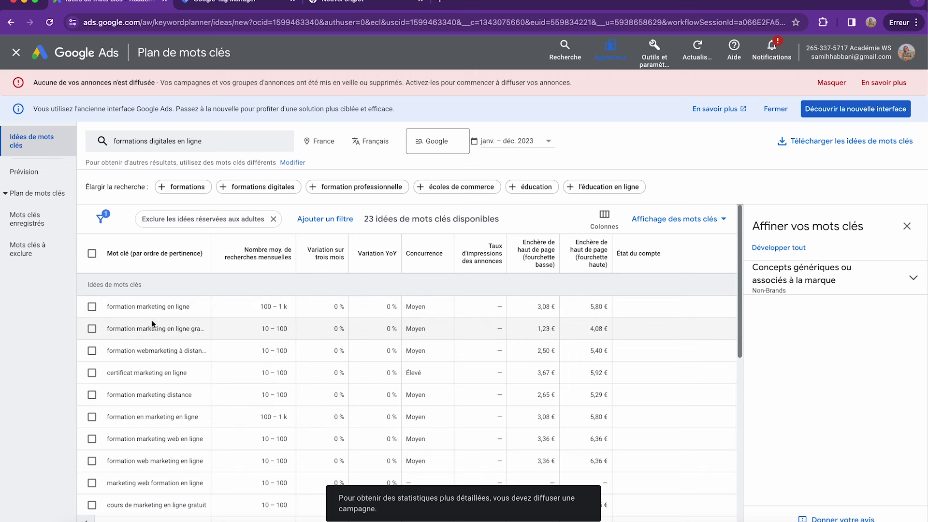
pyautogui.scroll(-1, 270, 251)
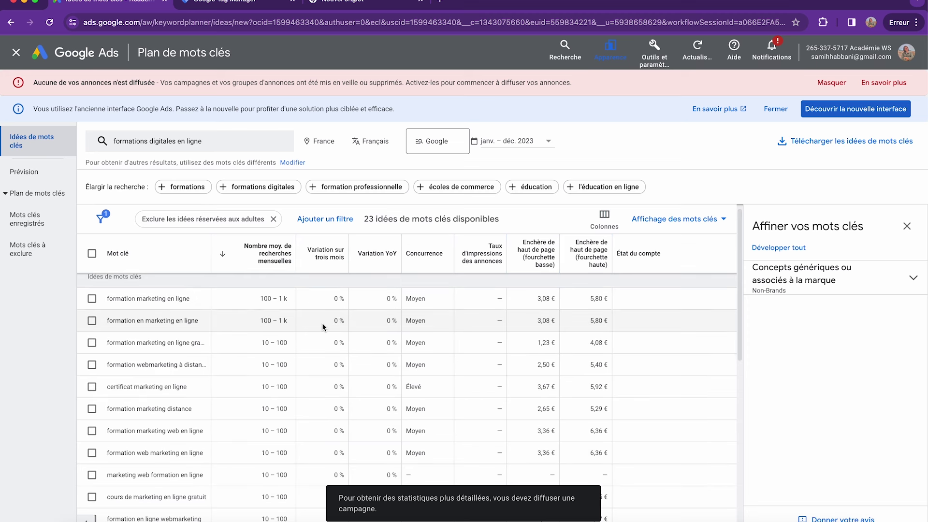
pyautogui.scroll(1, 322, 327)
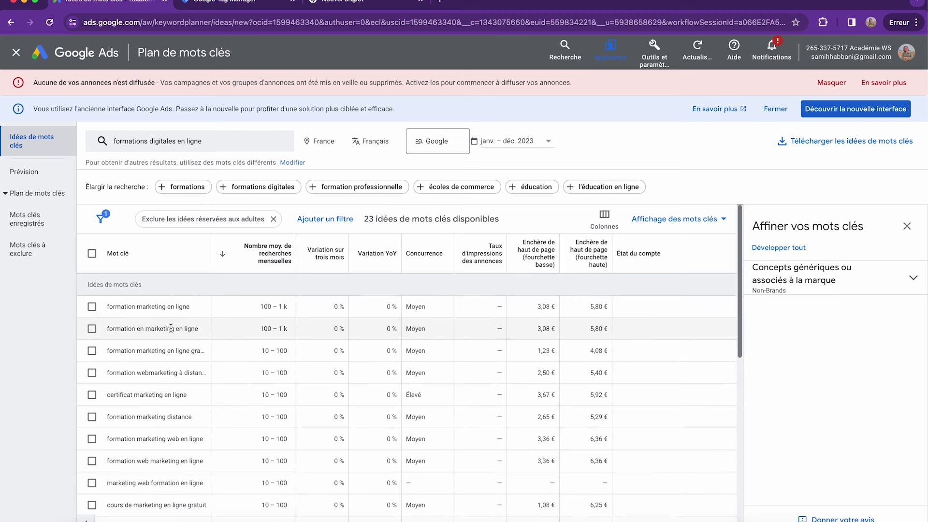
pyautogui.moveTo(211, 263); pyautogui.dragTo(294, 263)
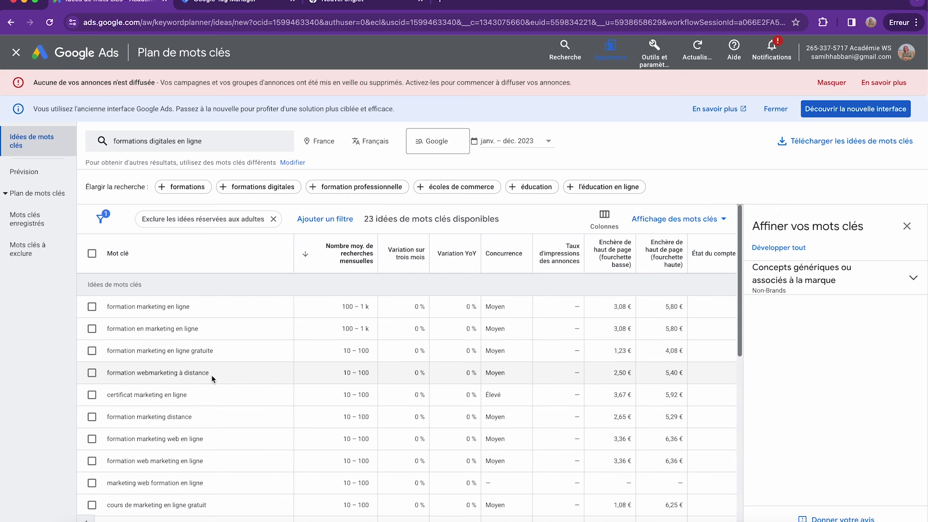
# Replace the keyword search with "formation web en ligne" and get its keyword ideas
pyautogui.click(226, 141)
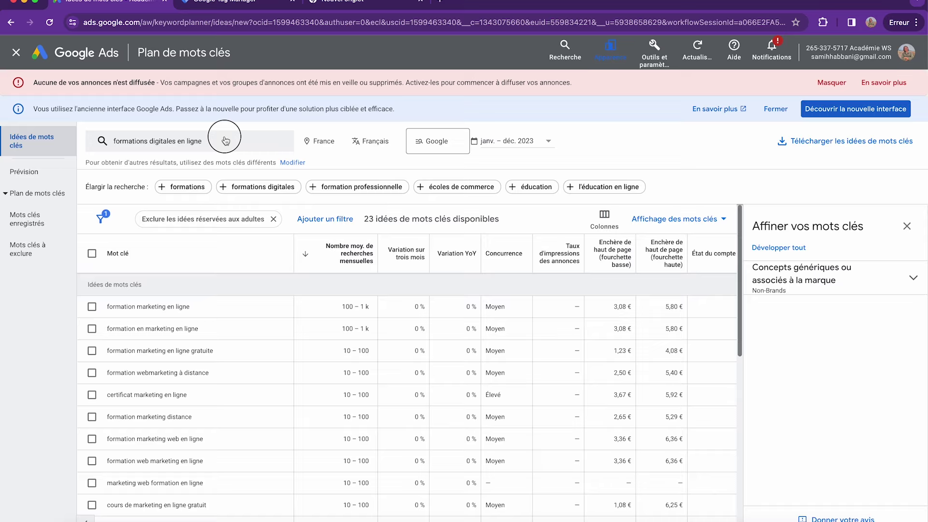
pyautogui.click(226, 195)
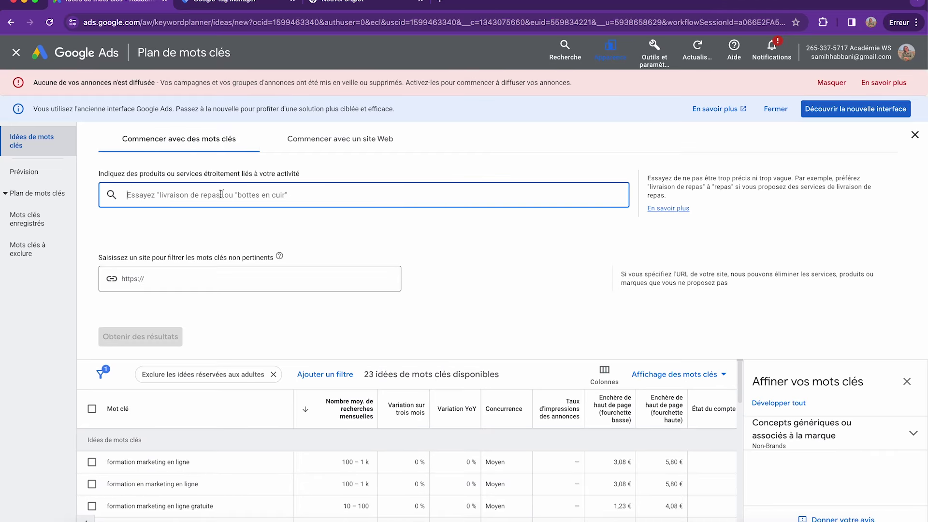
pyautogui.write('formation web en ligne')
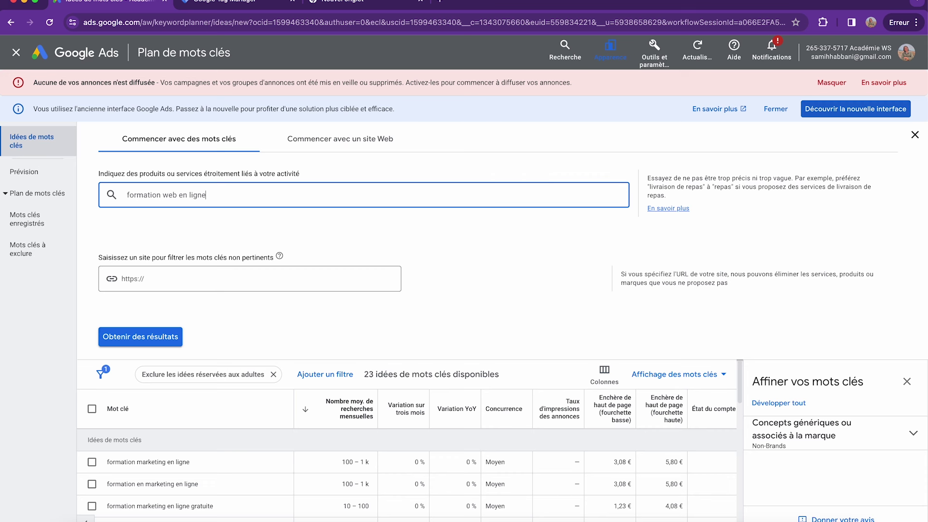
pyautogui.press('Return')
pyautogui.click(145, 333)
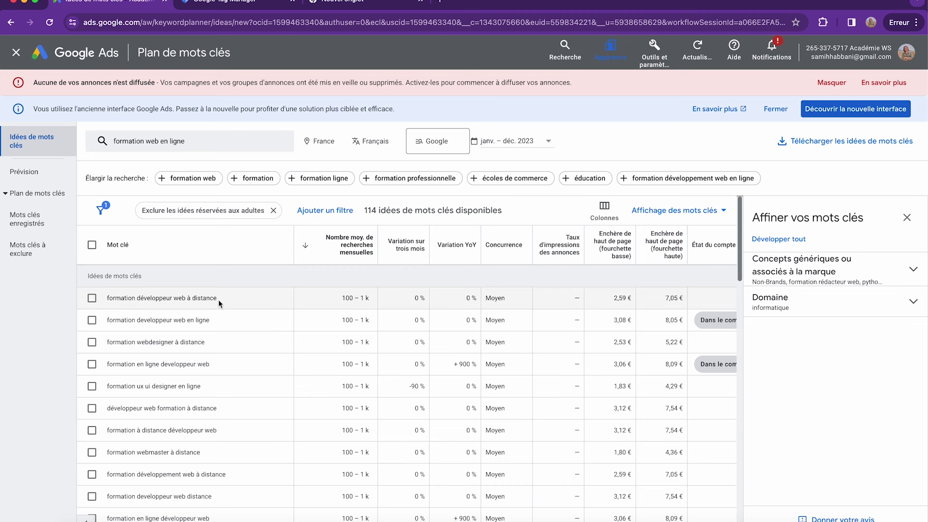
# Examine the low and high top-of-page bid columns for the keyword "formation développeur web à distance"
pyautogui.moveTo(218, 297); pyautogui.dragTo(110, 298)
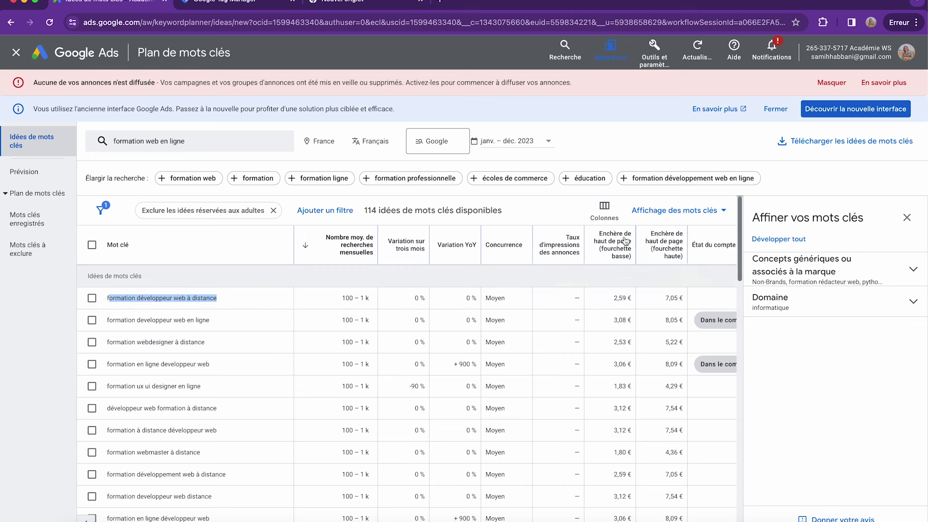
pyautogui.moveTo(626, 242)
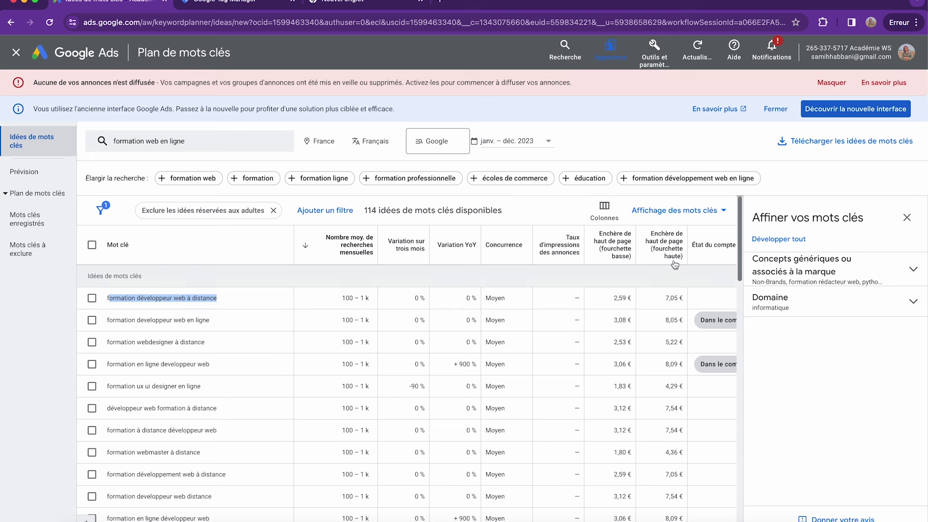
pyautogui.moveTo(675, 242)
pyautogui.click(563, 279)
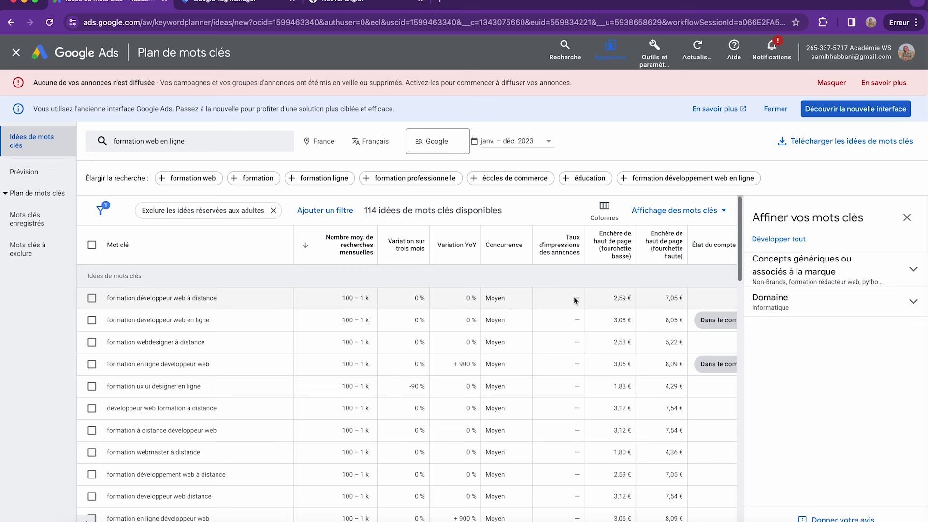
# Search Google for the copied keyword "formation développeur web à distance" and examine the results page's Recherches associées
pyautogui.moveTo(220, 299); pyautogui.dragTo(96, 298)
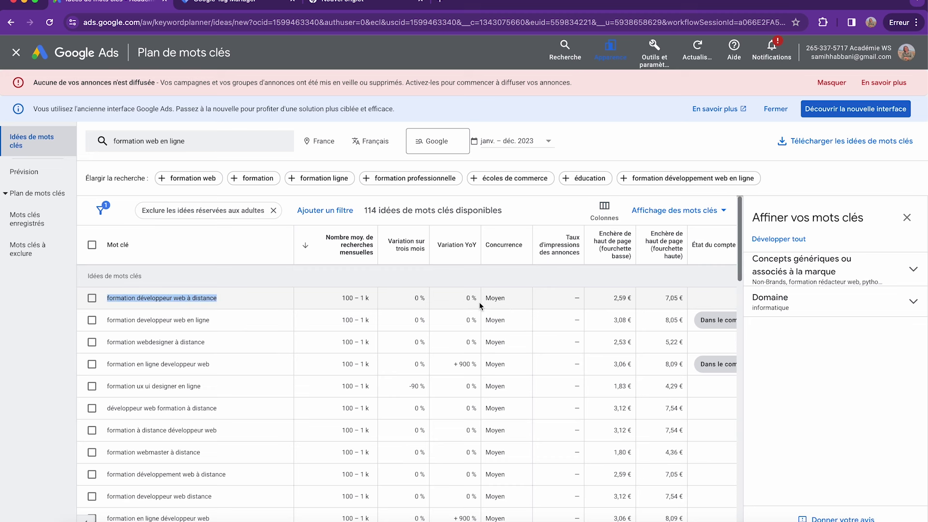
pyautogui.click(386, 4)
pyautogui.click(376, 22)
pyautogui.press('super+v')
pyautogui.press('Return')
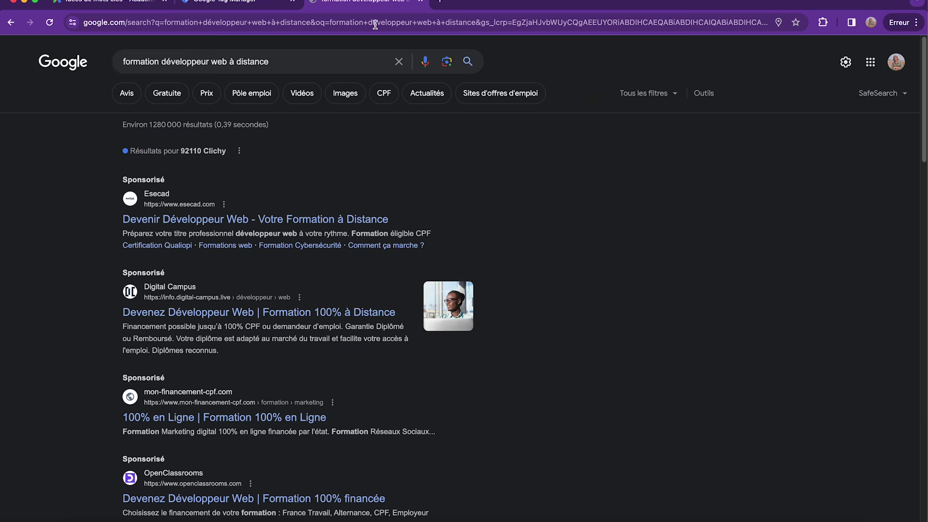
pyautogui.scroll(-20, 408, 230)
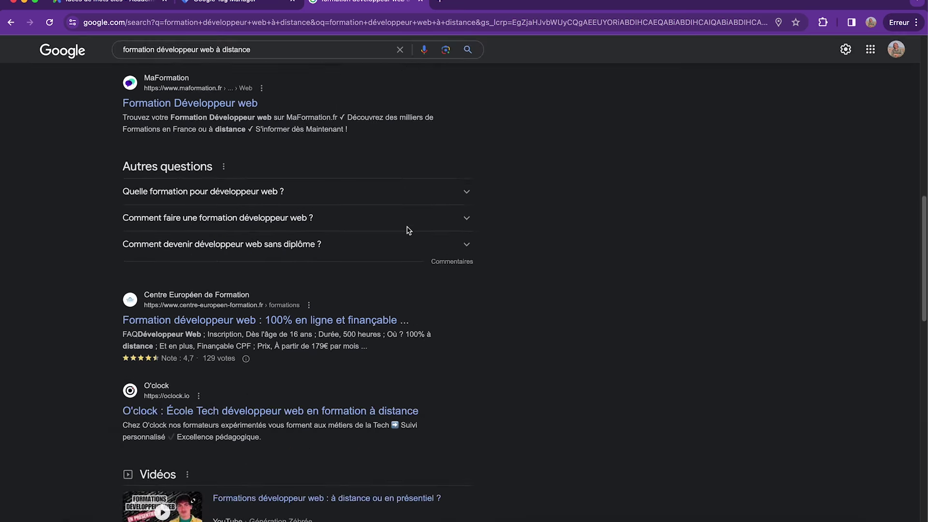
pyautogui.scroll(9, 408, 230)
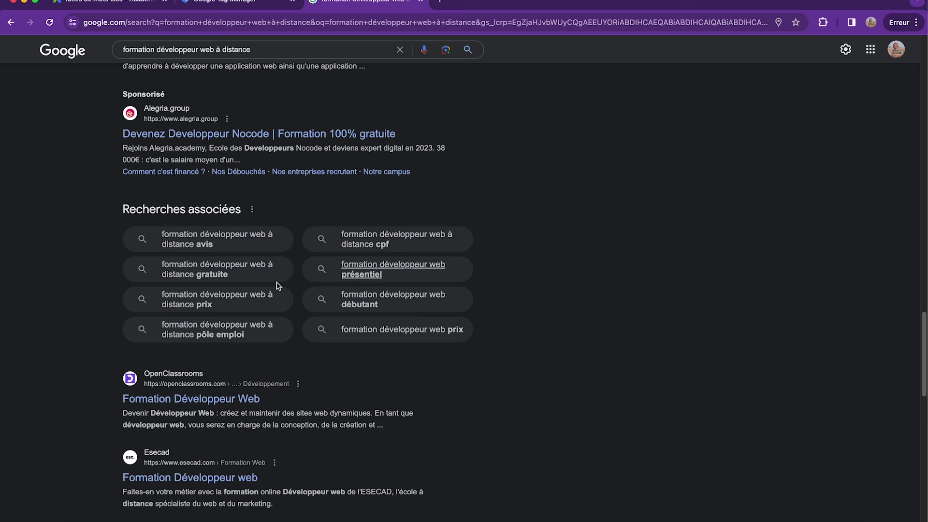
pyautogui.scroll(5, 186, 274)
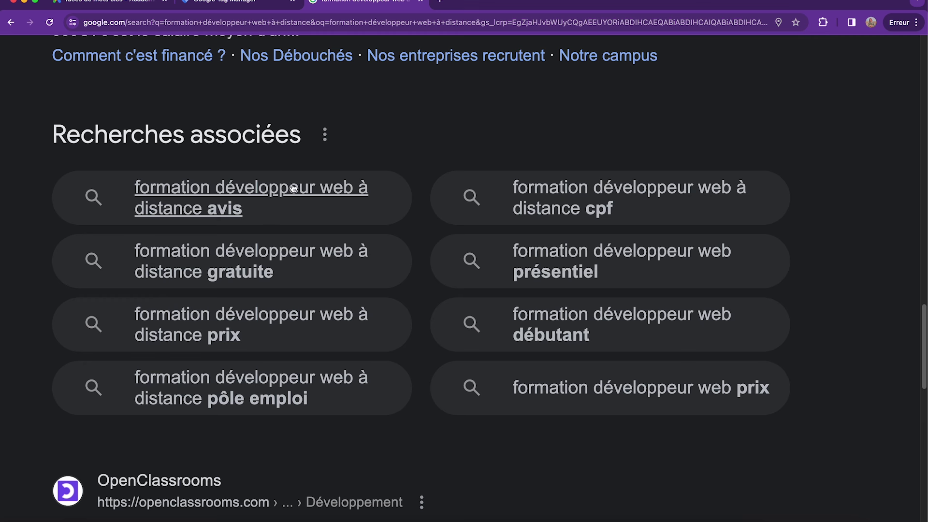
# Highlight the Recherches associées heading on the Google results page and review the related searches beneath it
pyautogui.scroll(-3, 291, 189)
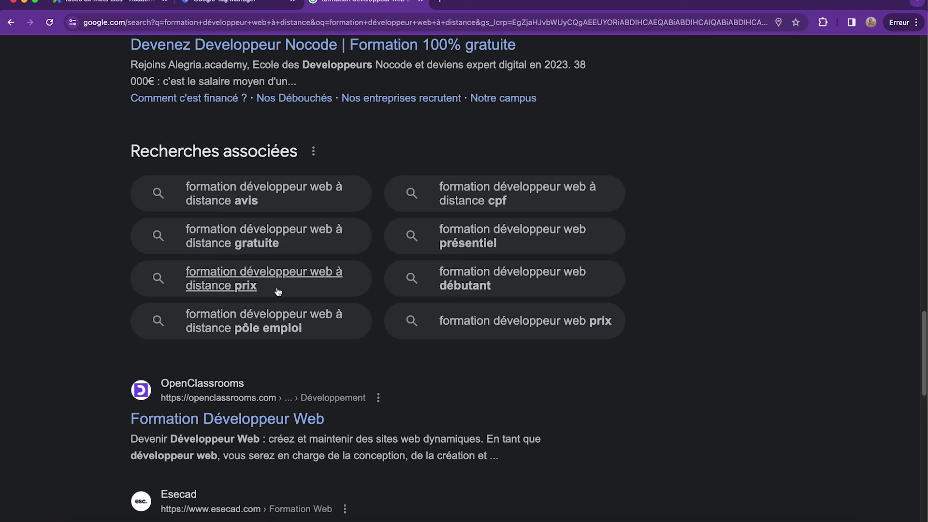
pyautogui.click(126, 151)
pyautogui.moveTo(125, 152); pyautogui.dragTo(304, 151)
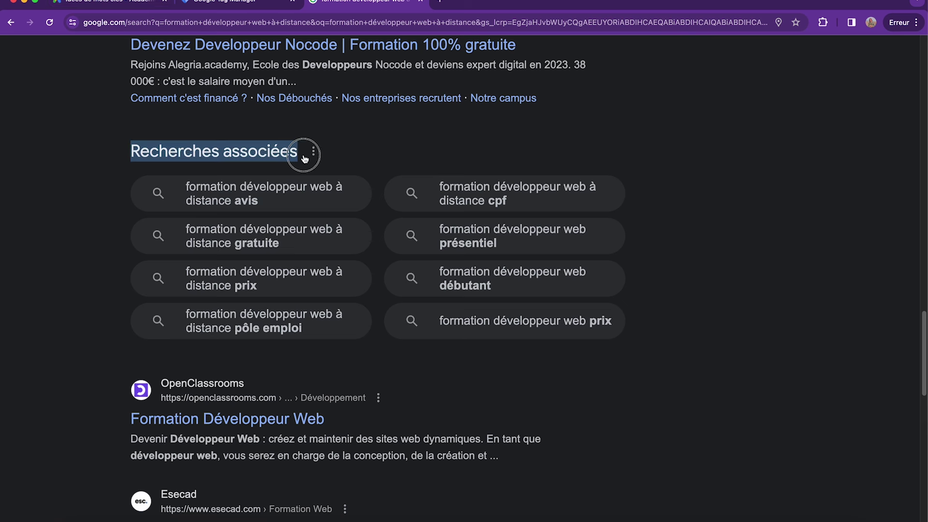
pyautogui.scroll(-3, 308, 158)
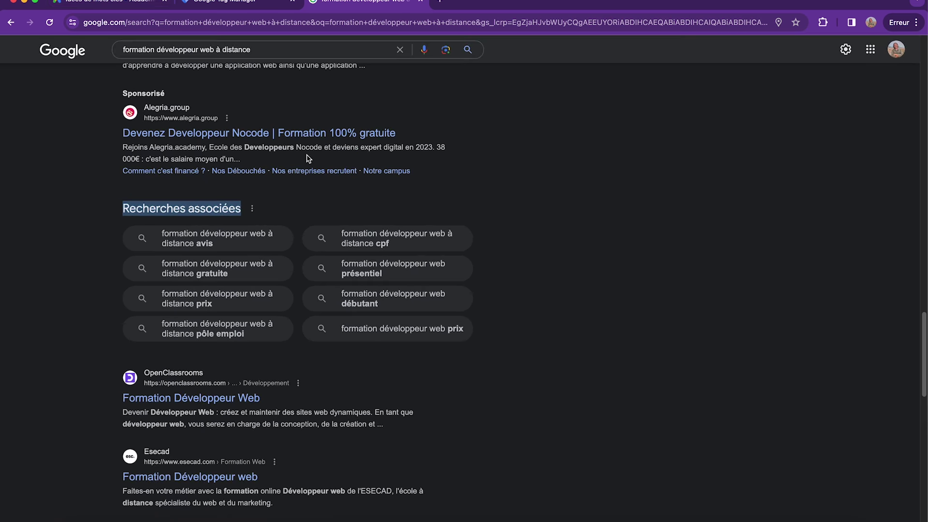
# Display Google's search suggestions for "formation développeur web à distance" and return to the Google Ads keyword ideas
pyautogui.scroll(-10, 308, 158)
pyautogui.scroll(15, 308, 159)
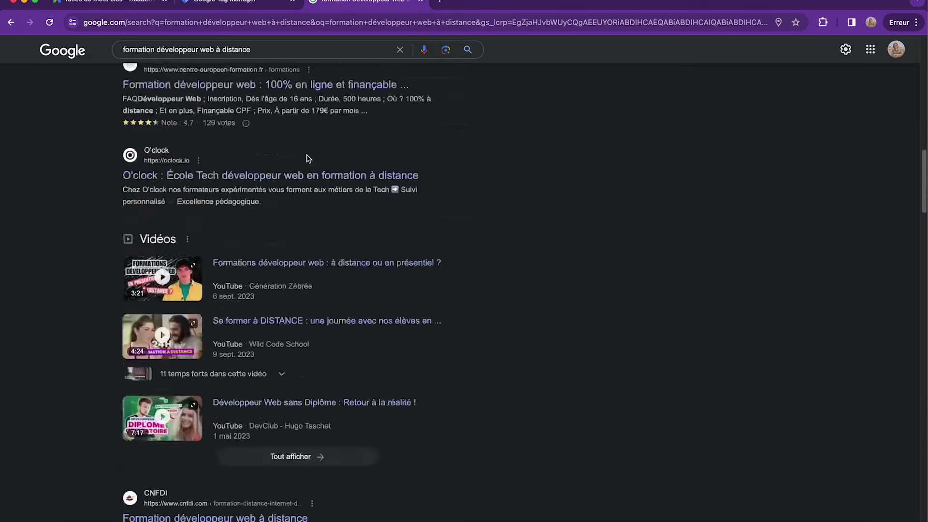
pyautogui.click(300, 63)
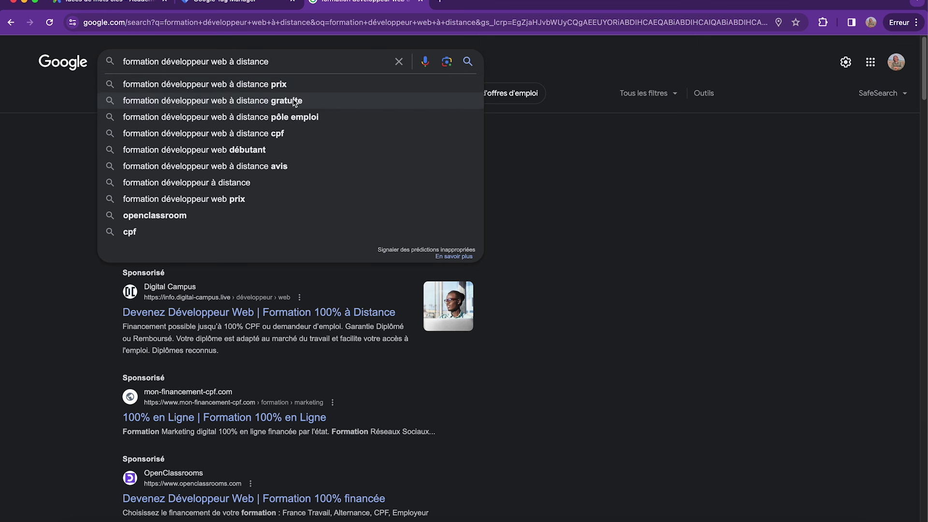
pyautogui.click(213, 6)
pyautogui.click(124, 9)
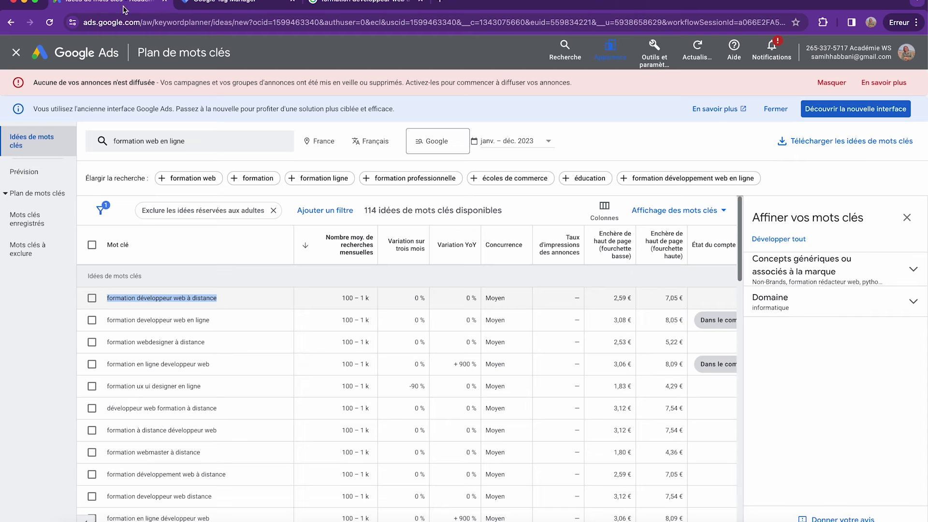